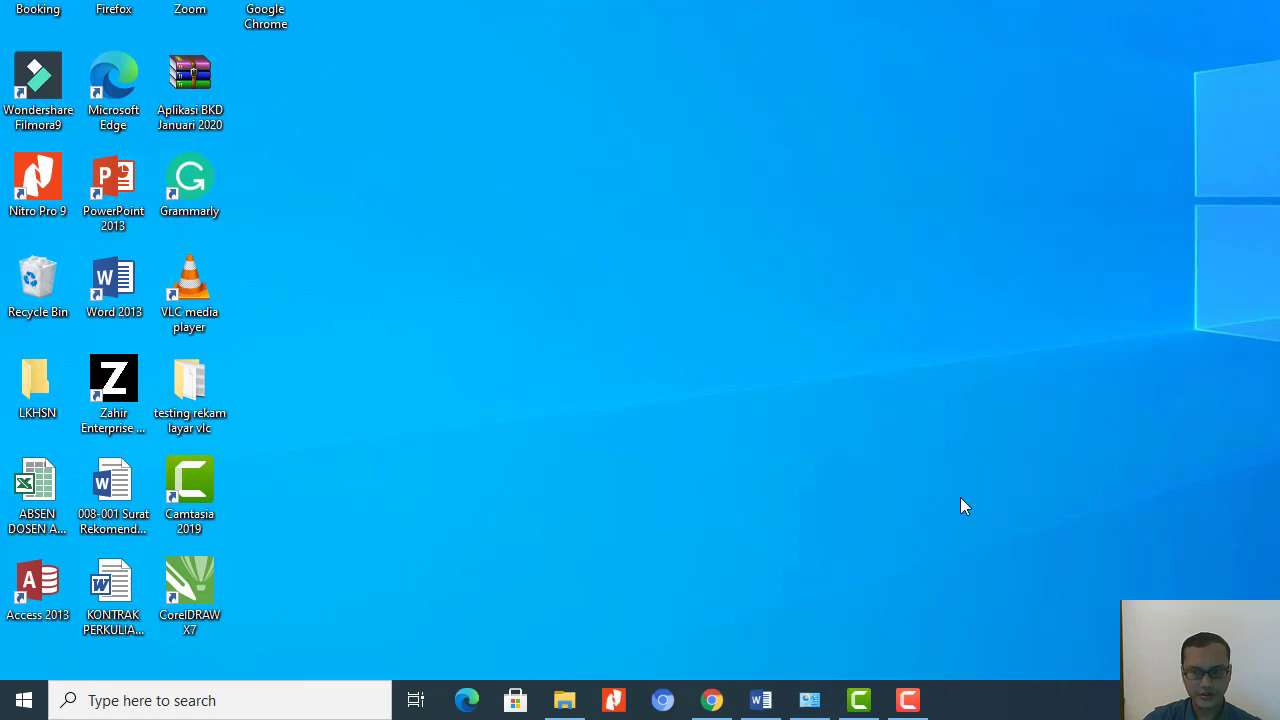
Open the Region settings from the Clock and Region category of the Windows Control Panel.
left_click(117, 703)
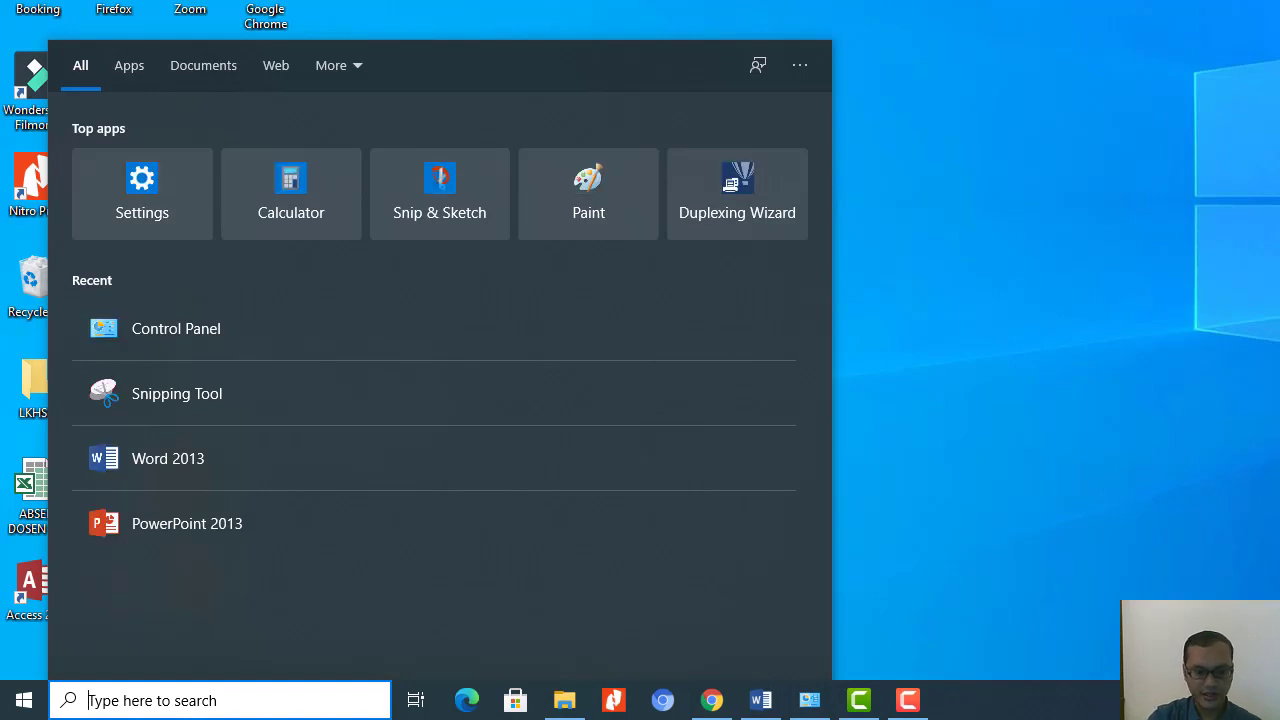
type("control")
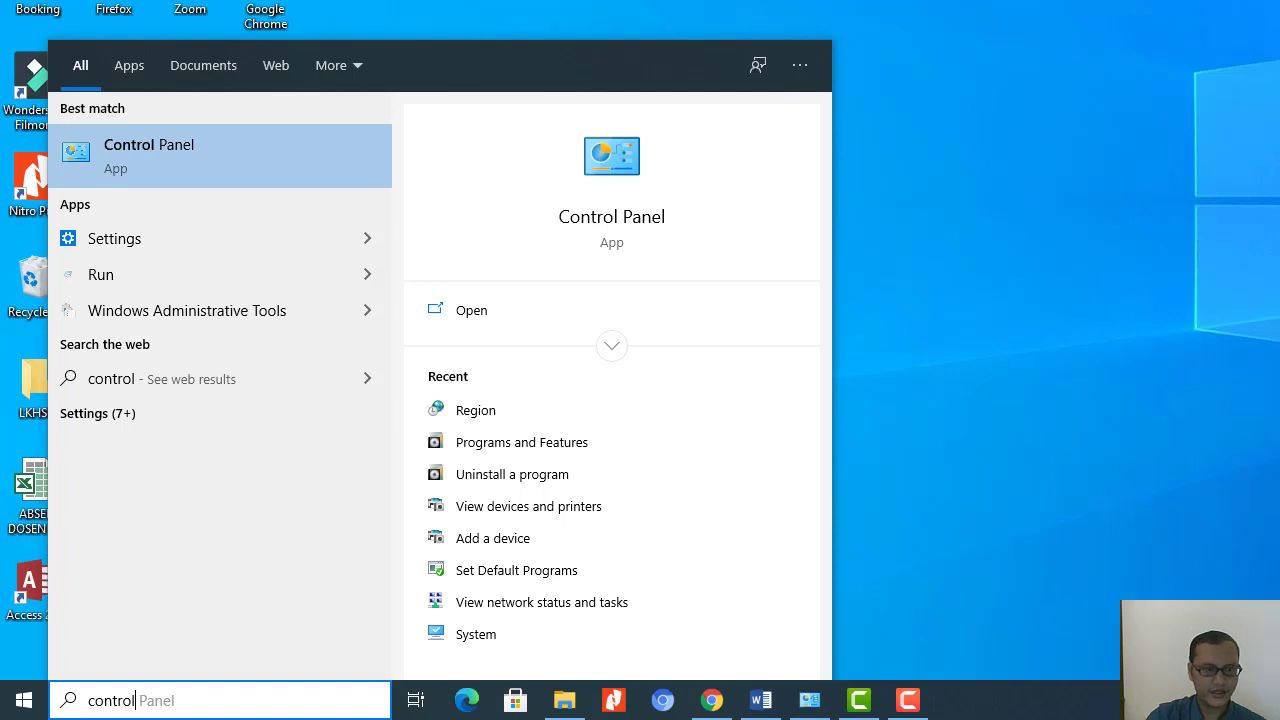
left_click(626, 223)
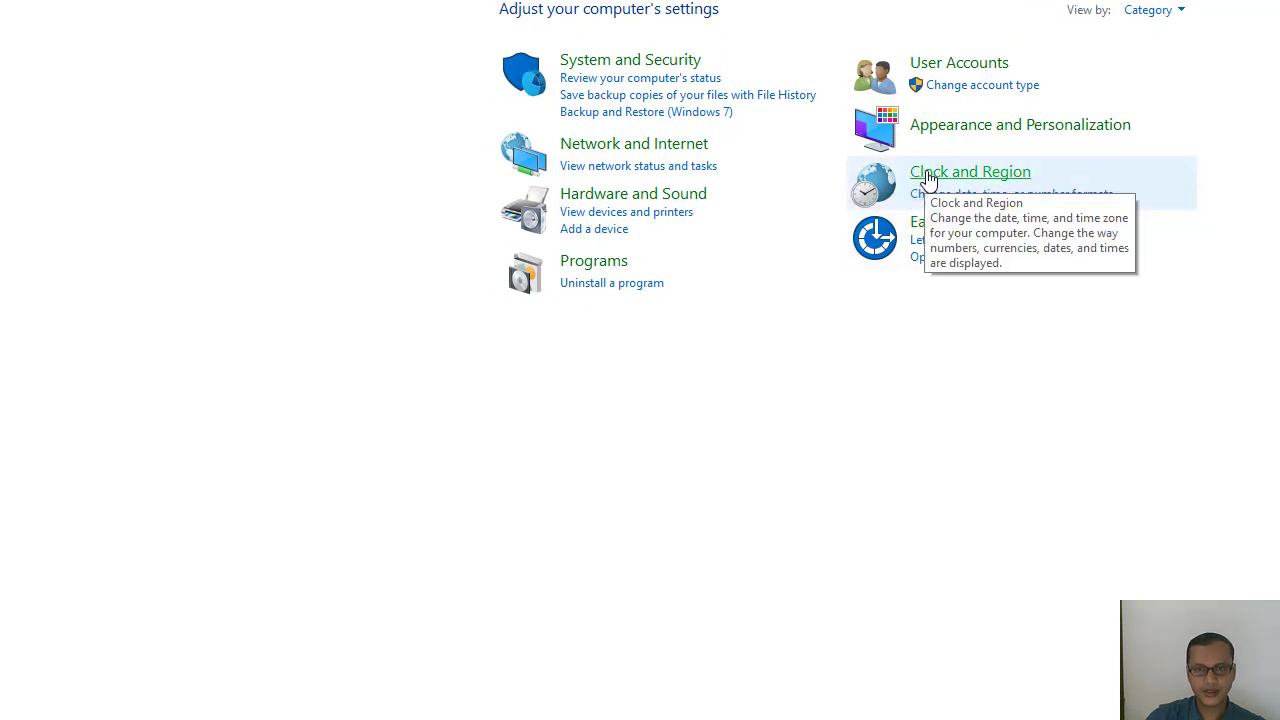
left_click(927, 176)
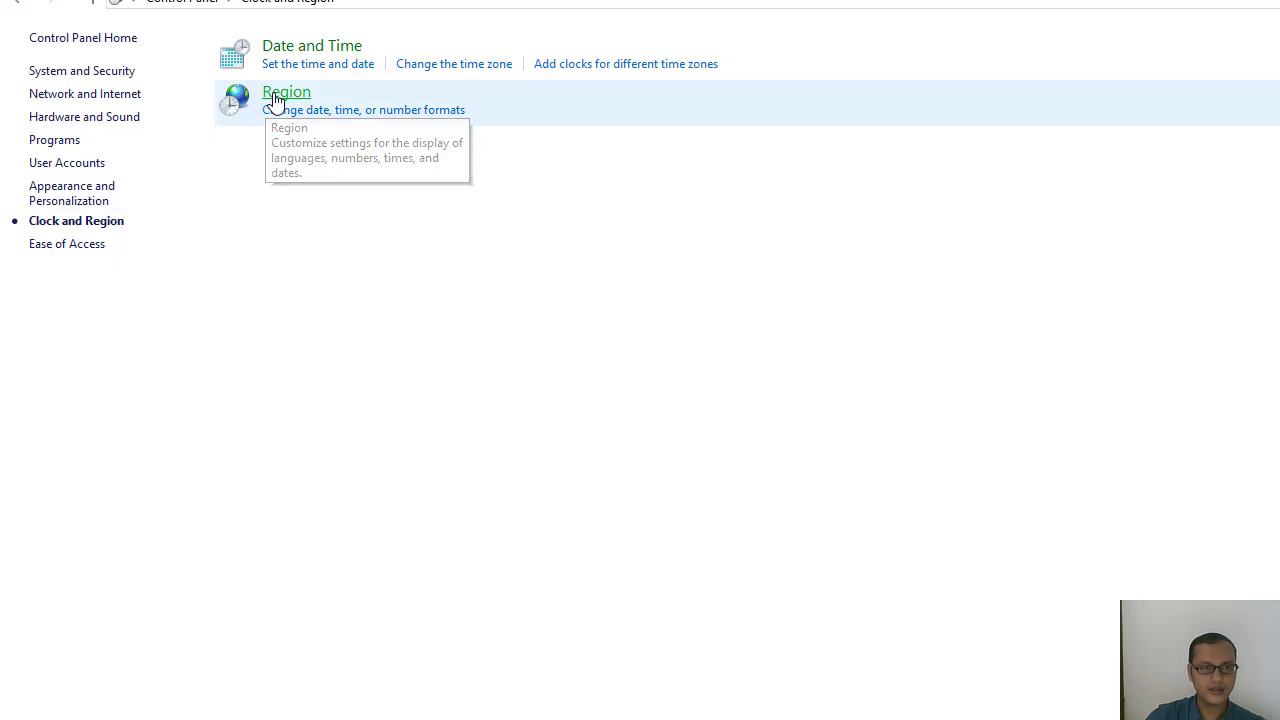
left_click(274, 100)
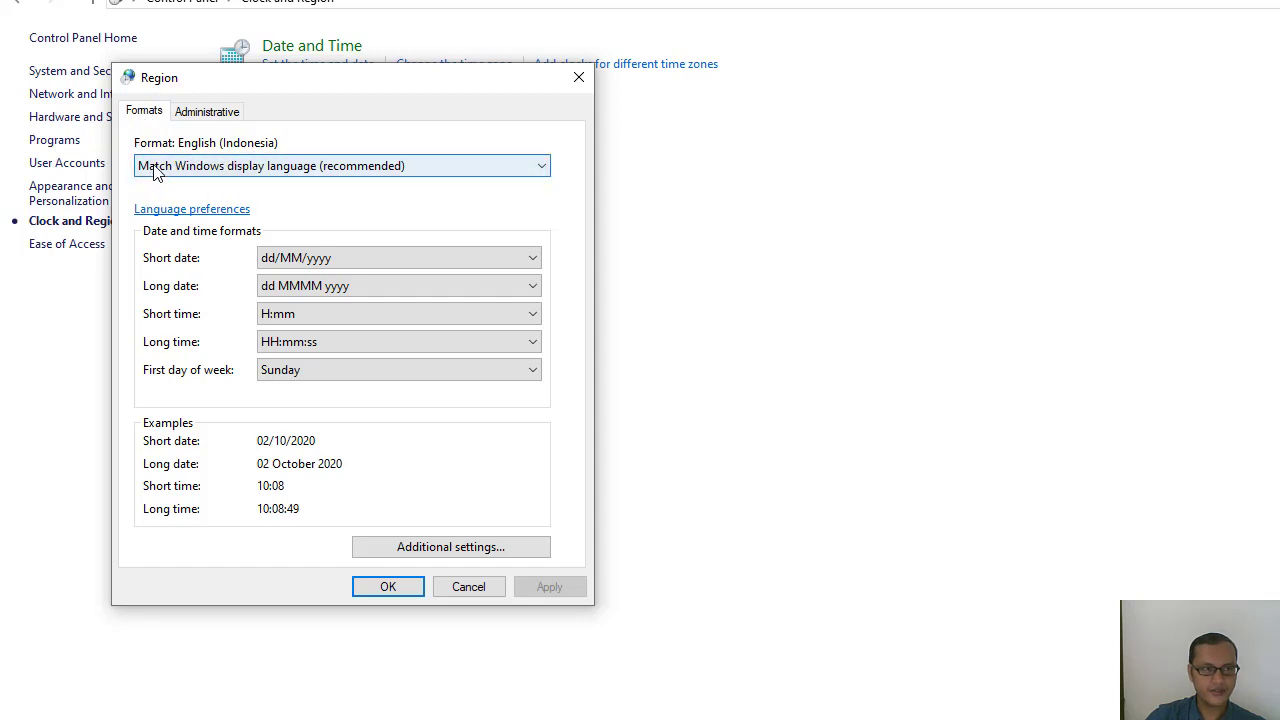
Set the Windows regional format to Indonesian (Indonesia), apply it and close the Region settings.
left_click(538, 167)
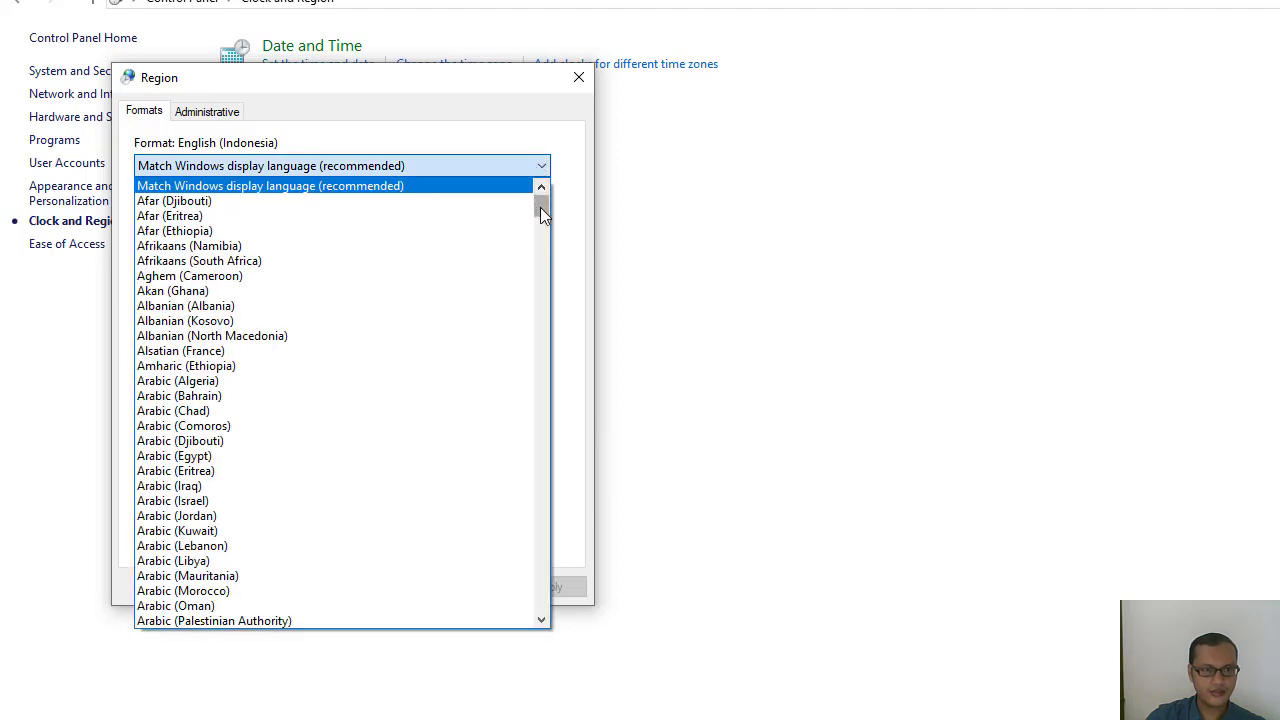
left_click_drag(540, 207, 566, 432)
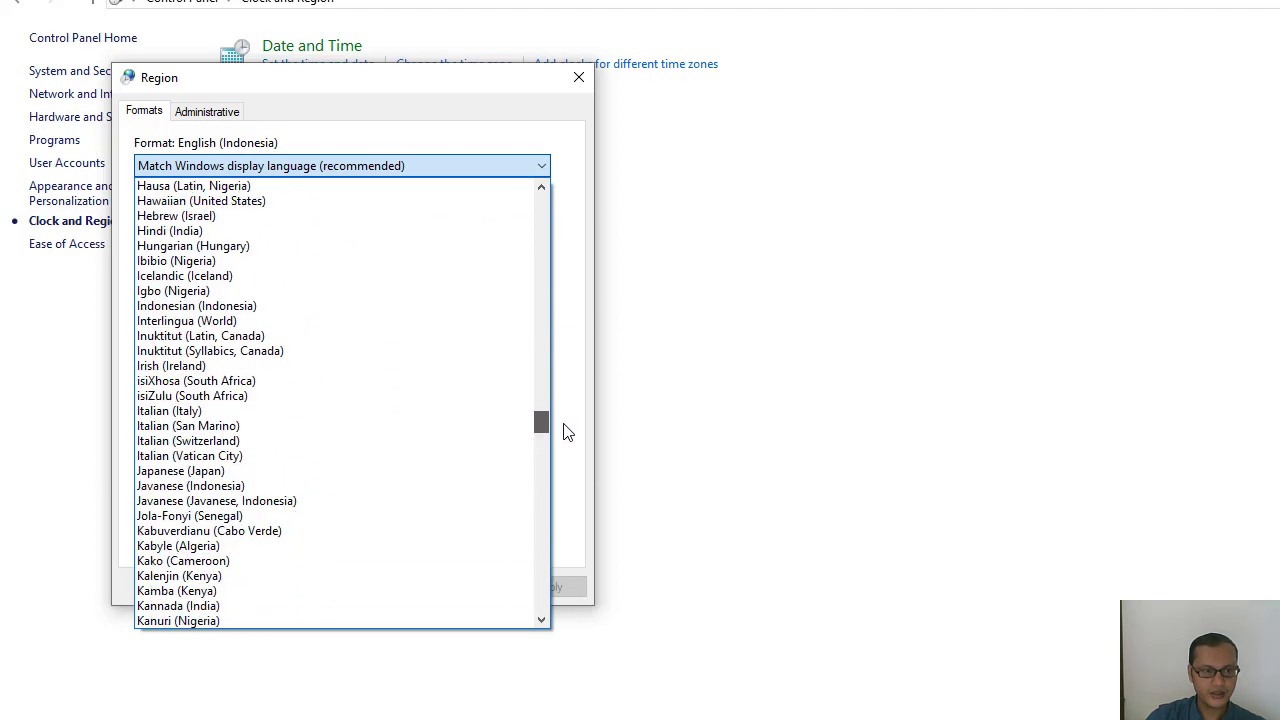
left_click(268, 307)
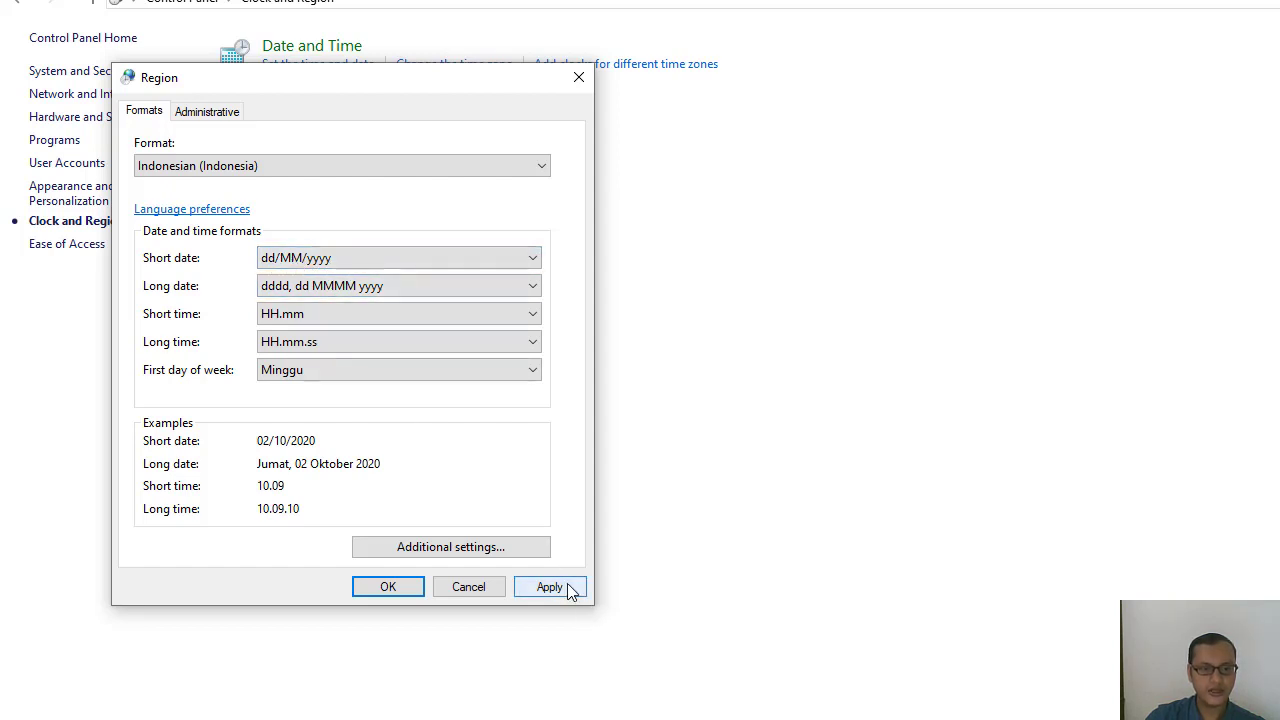
left_click(566, 588)
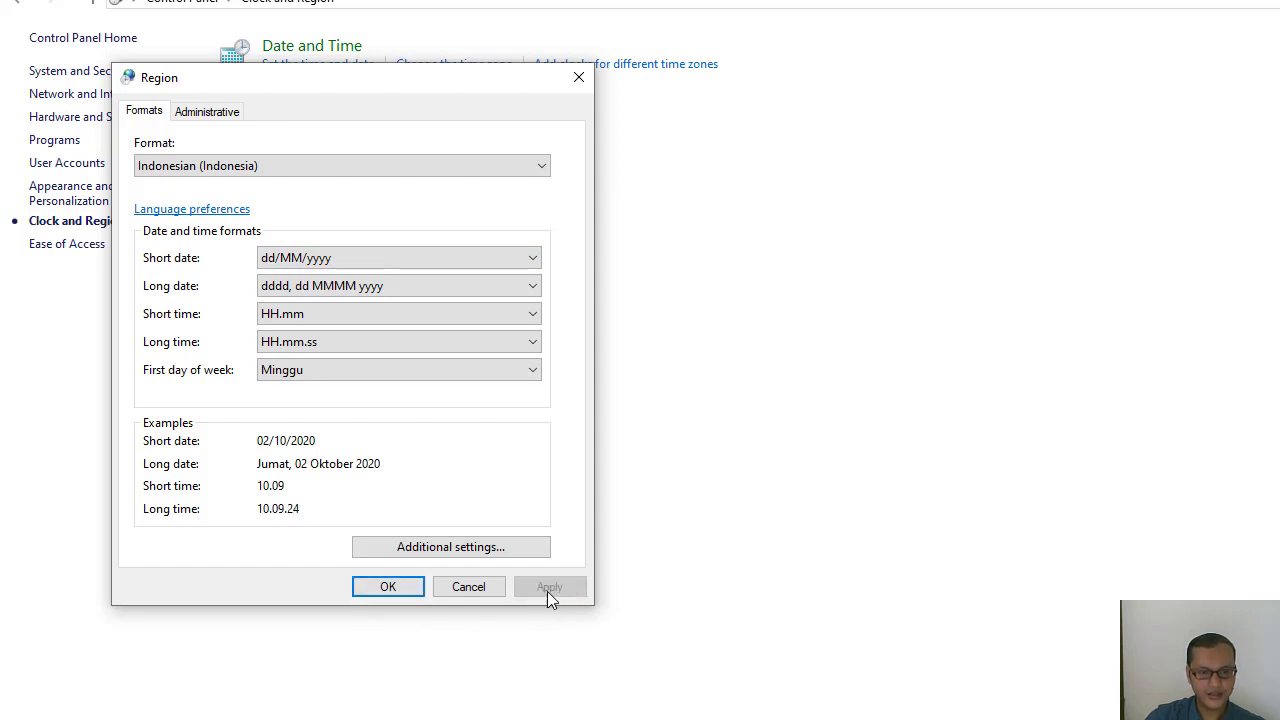
left_click(388, 587)
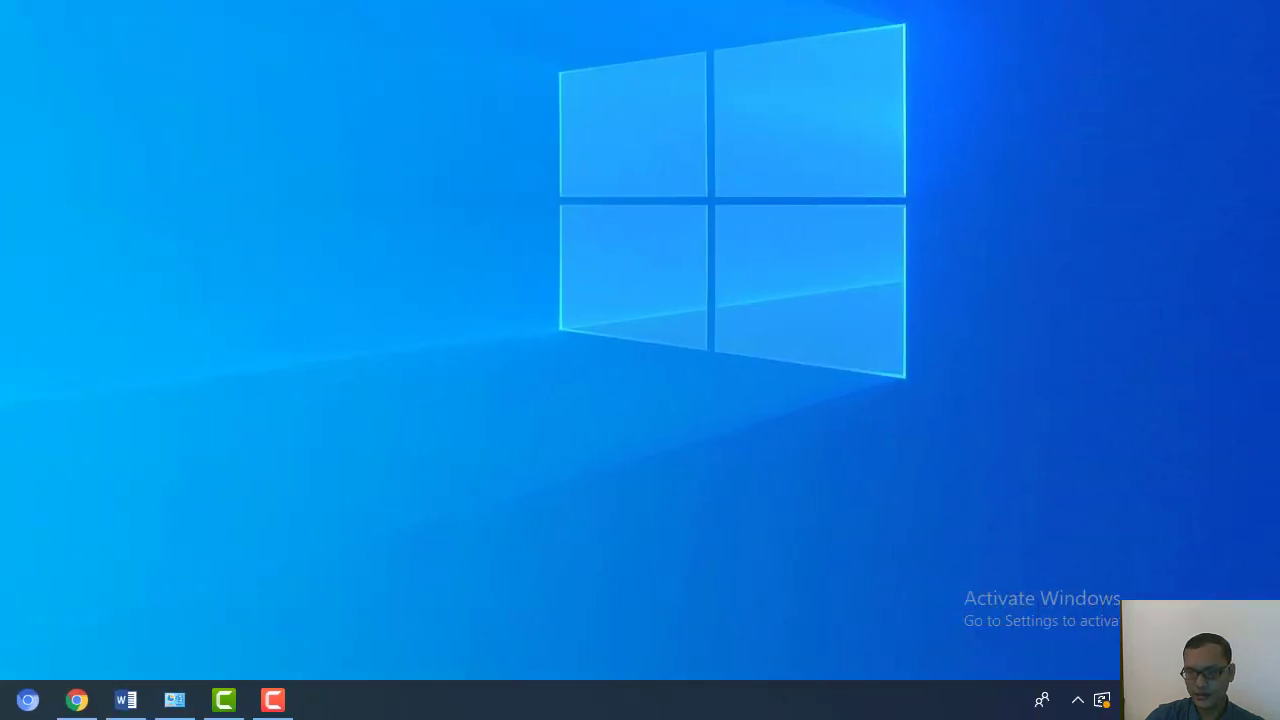
Check the system calendar to see how the date is displayed with the new regional format.
left_click(1206, 700)
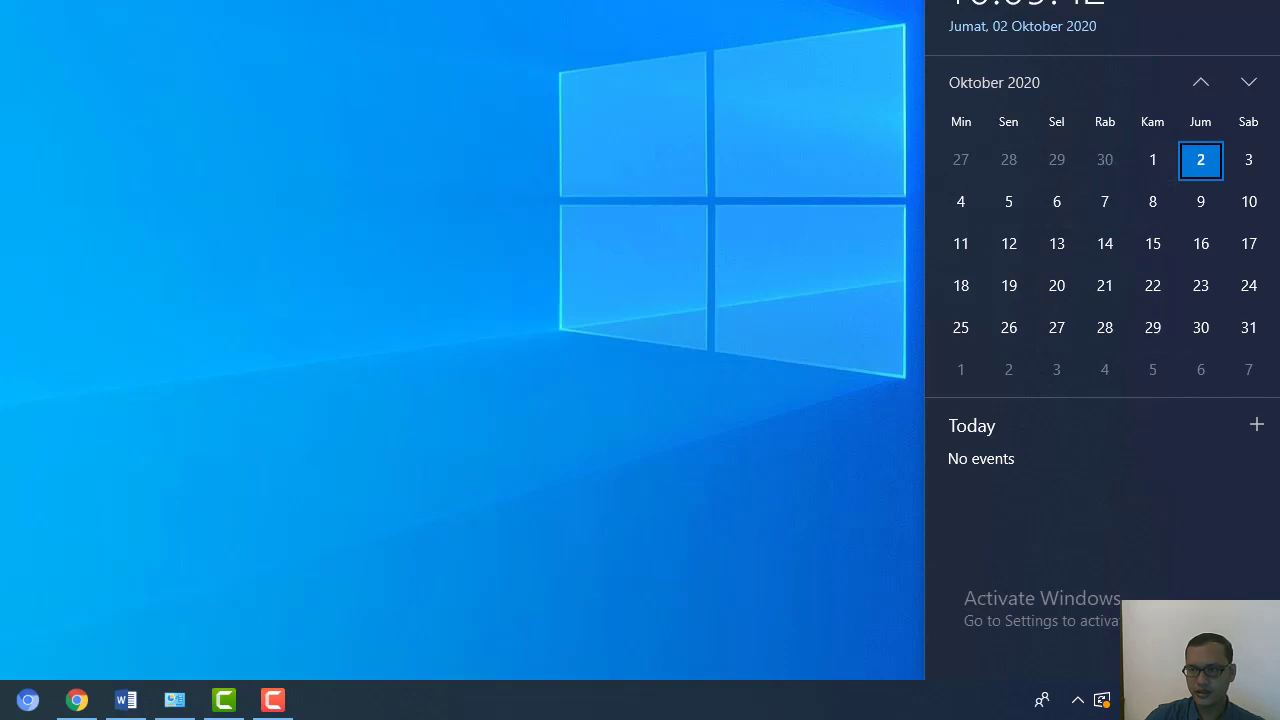
left_click(1206, 700)
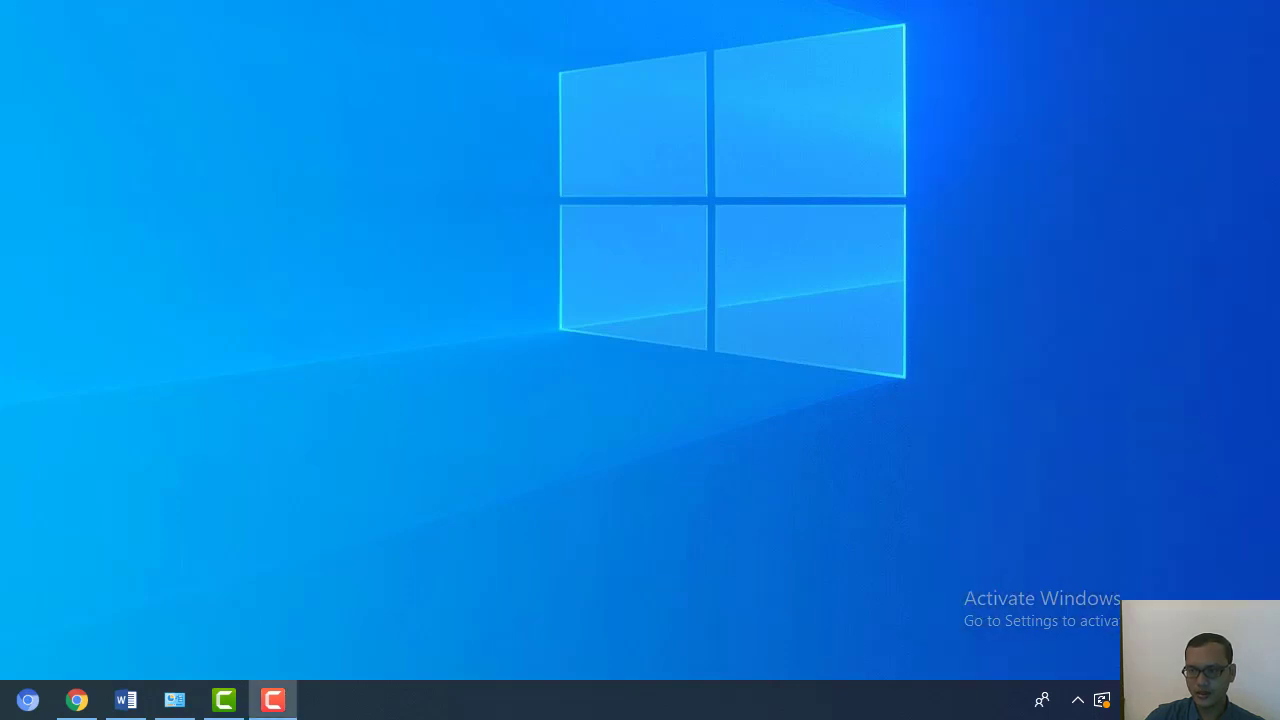
left_click(1206, 700)
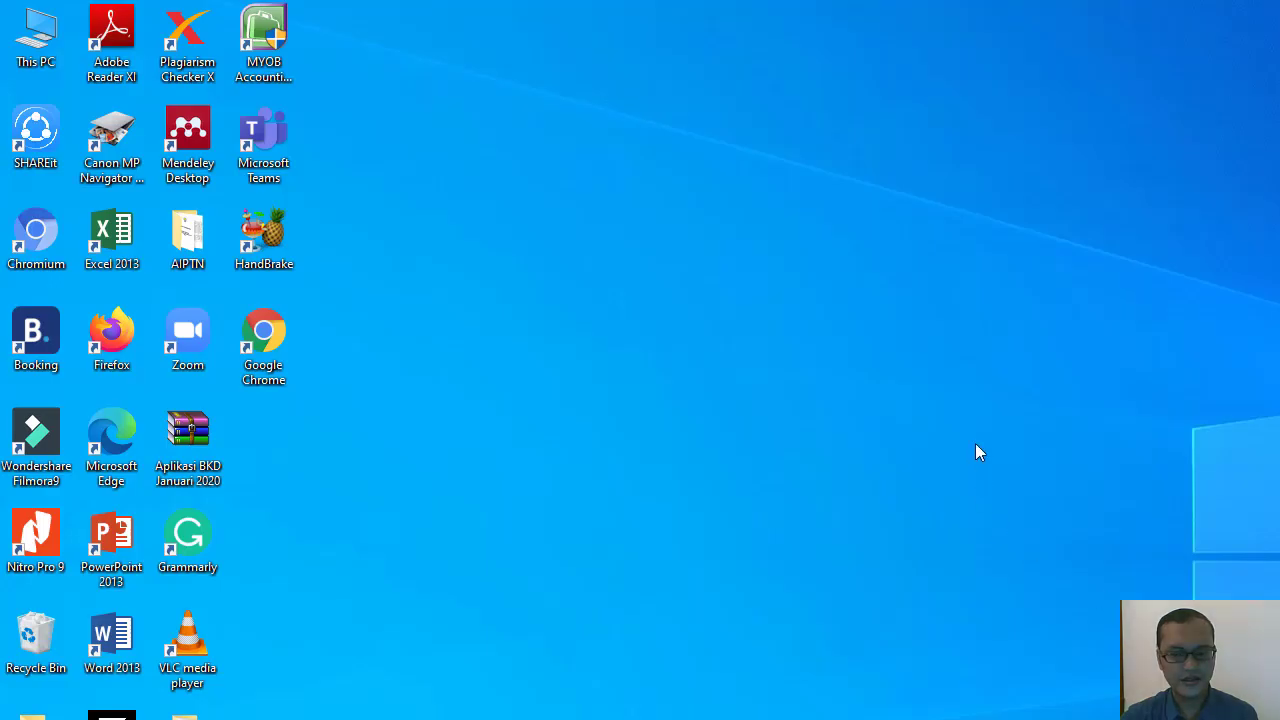
Launch MYOB Accounting v24.1 and start a new company file, advancing to the company information page.
left_click(279, 62)
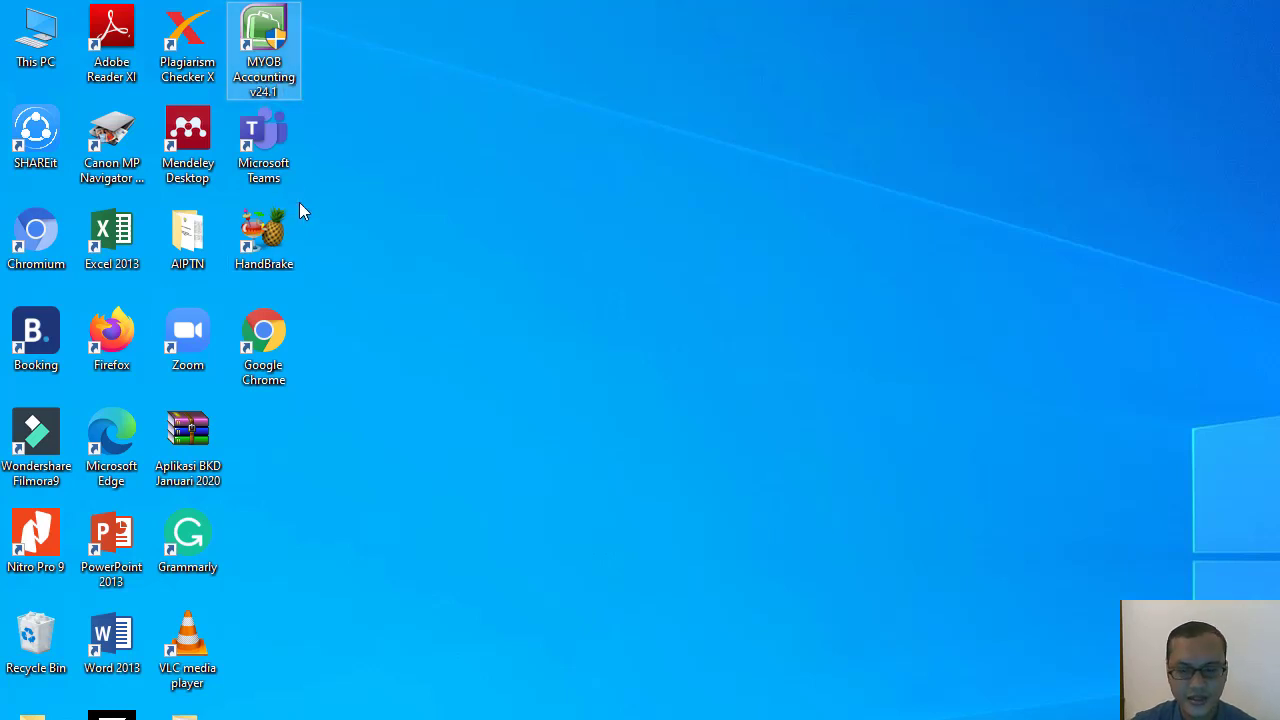
double_click(266, 48)
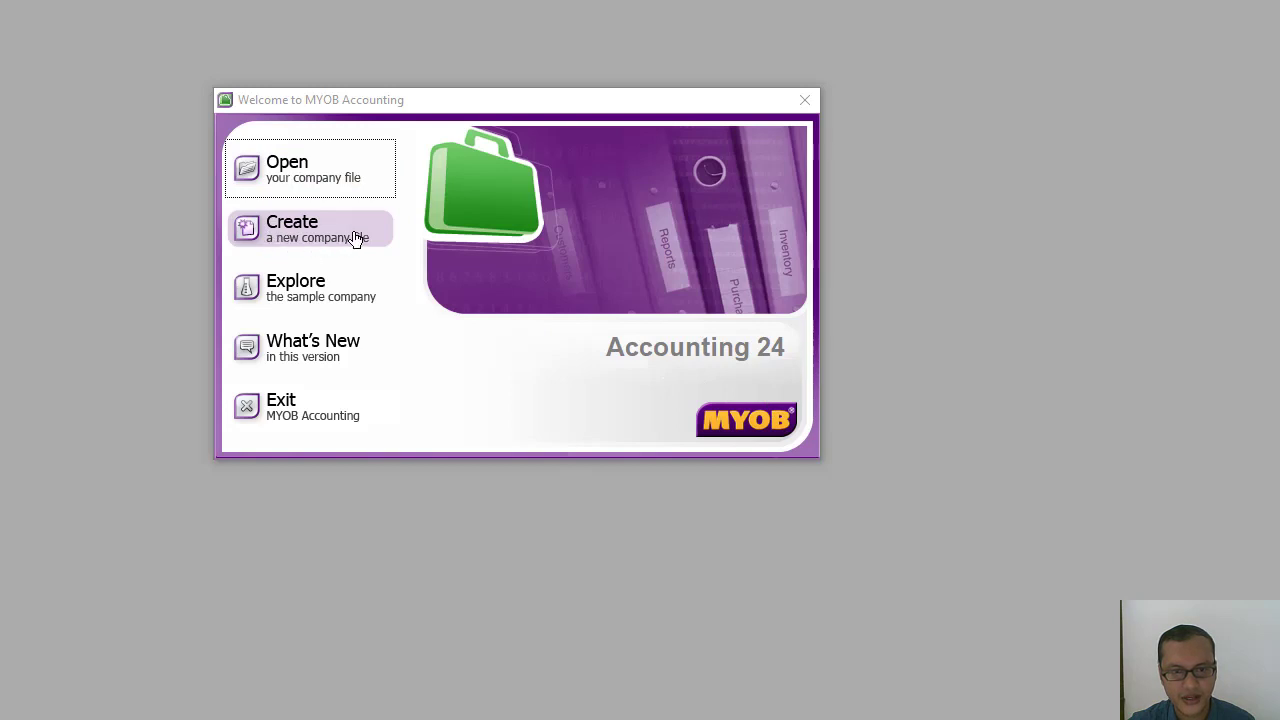
left_click(298, 237)
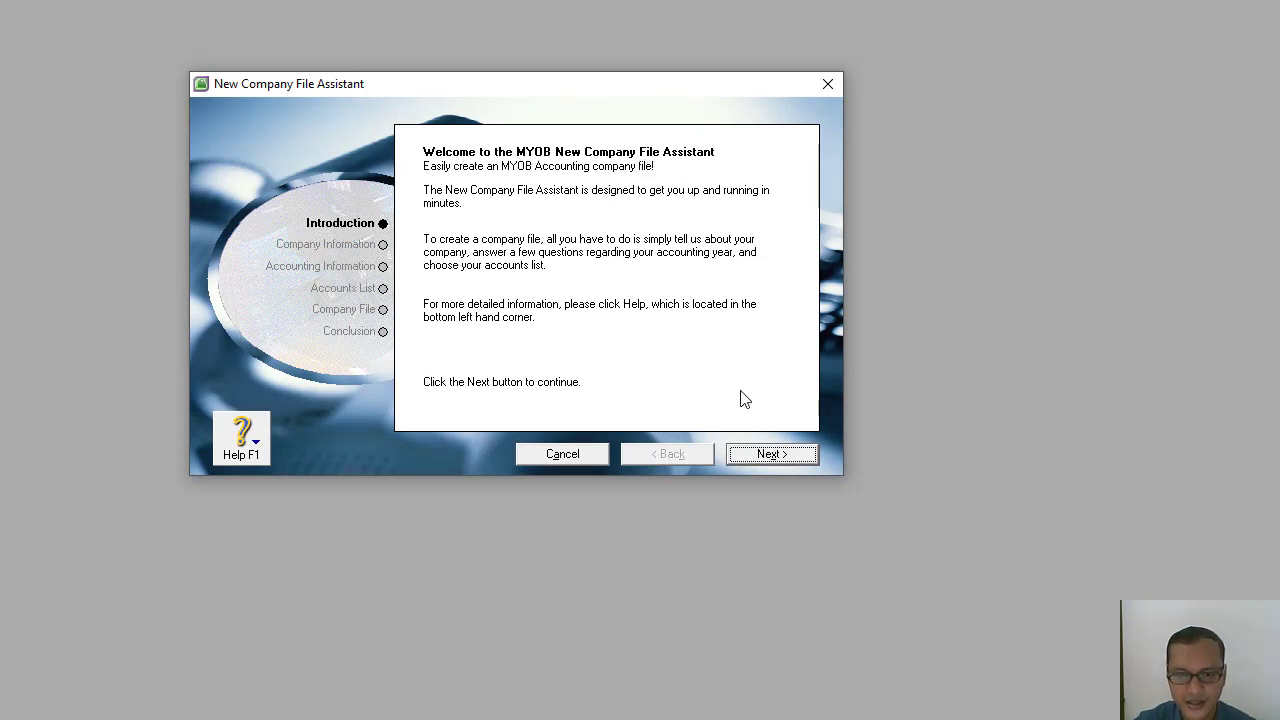
left_click(776, 461)
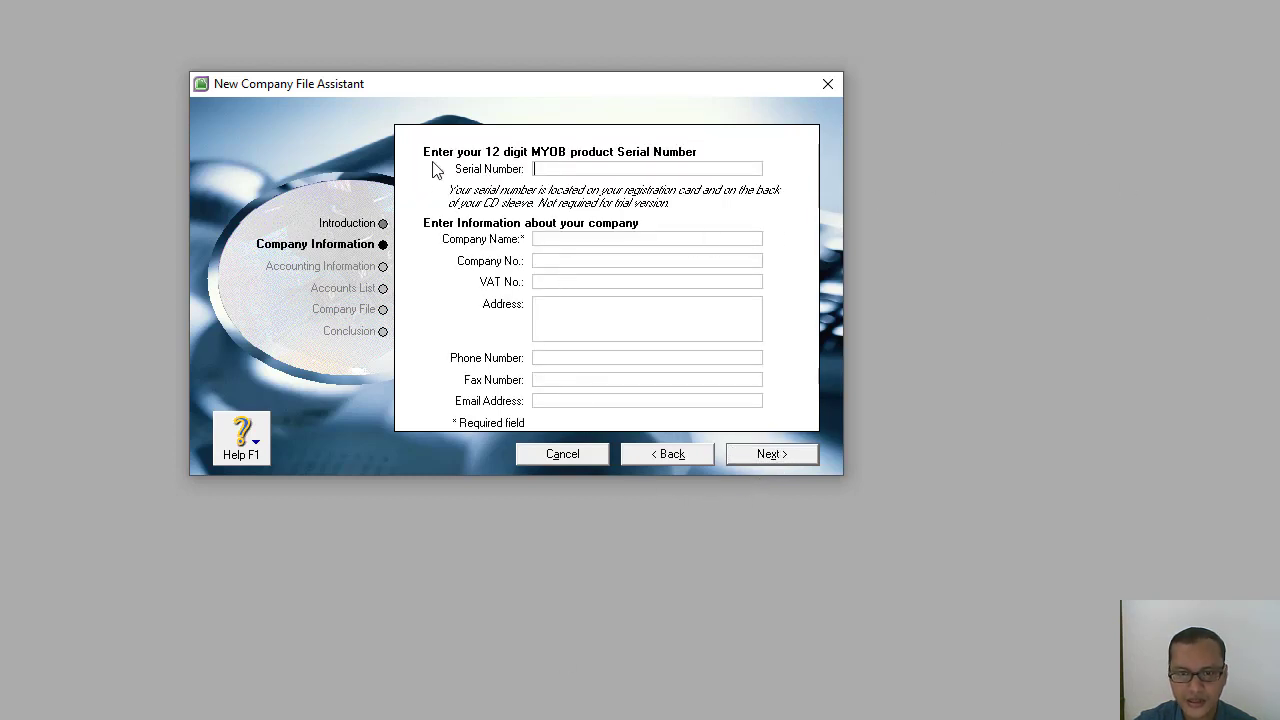
Leave the serial number empty and enter BENGKEL BINTANG as the company name in capital letters.
left_click(536, 165)
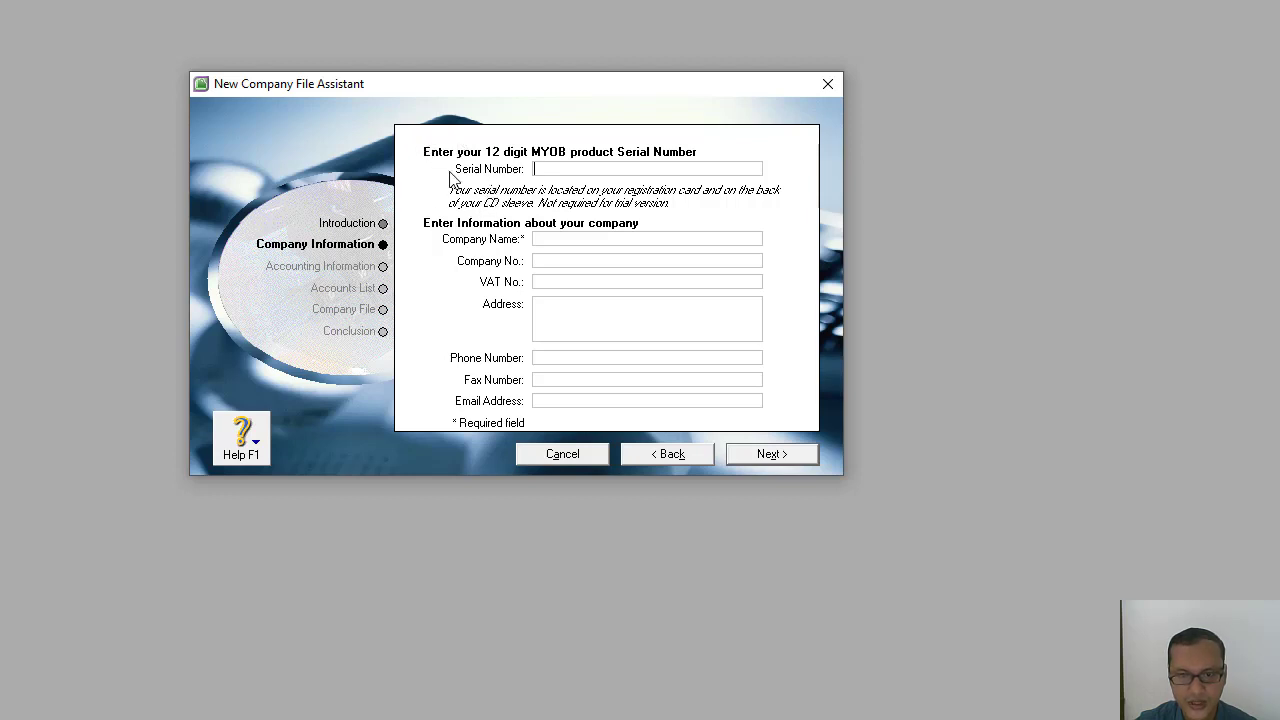
left_click(555, 241)
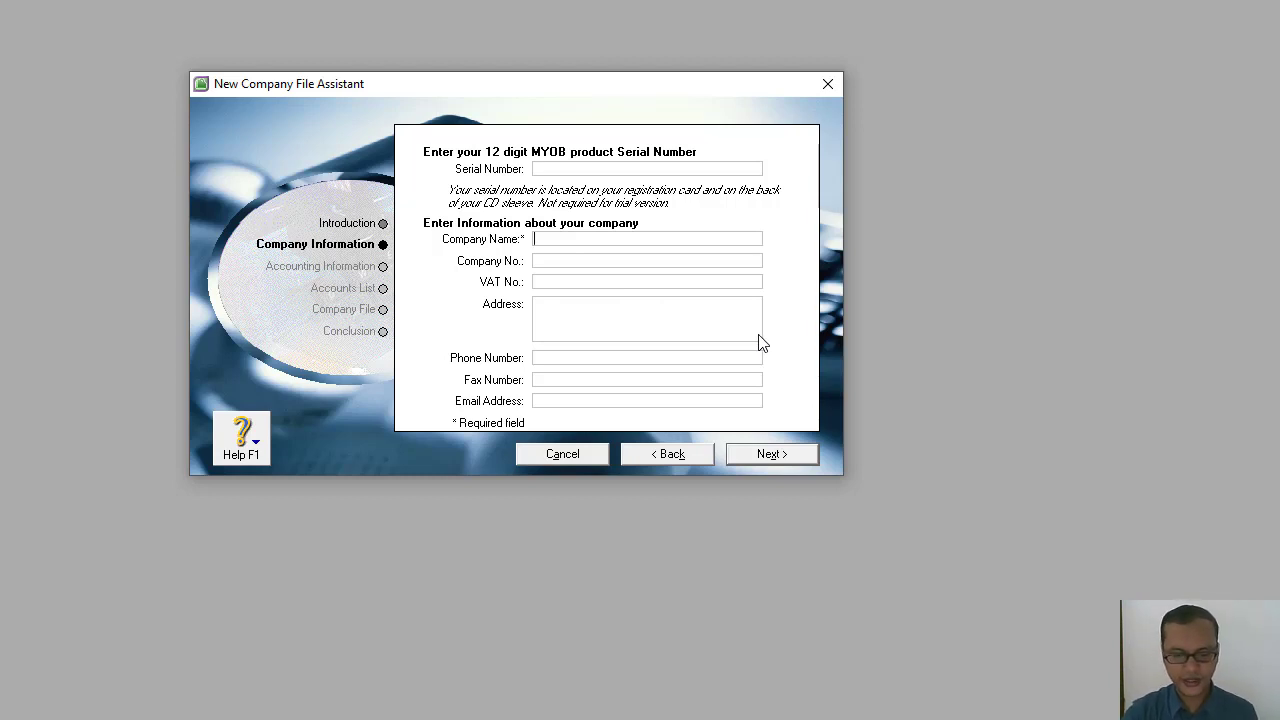
type("b")
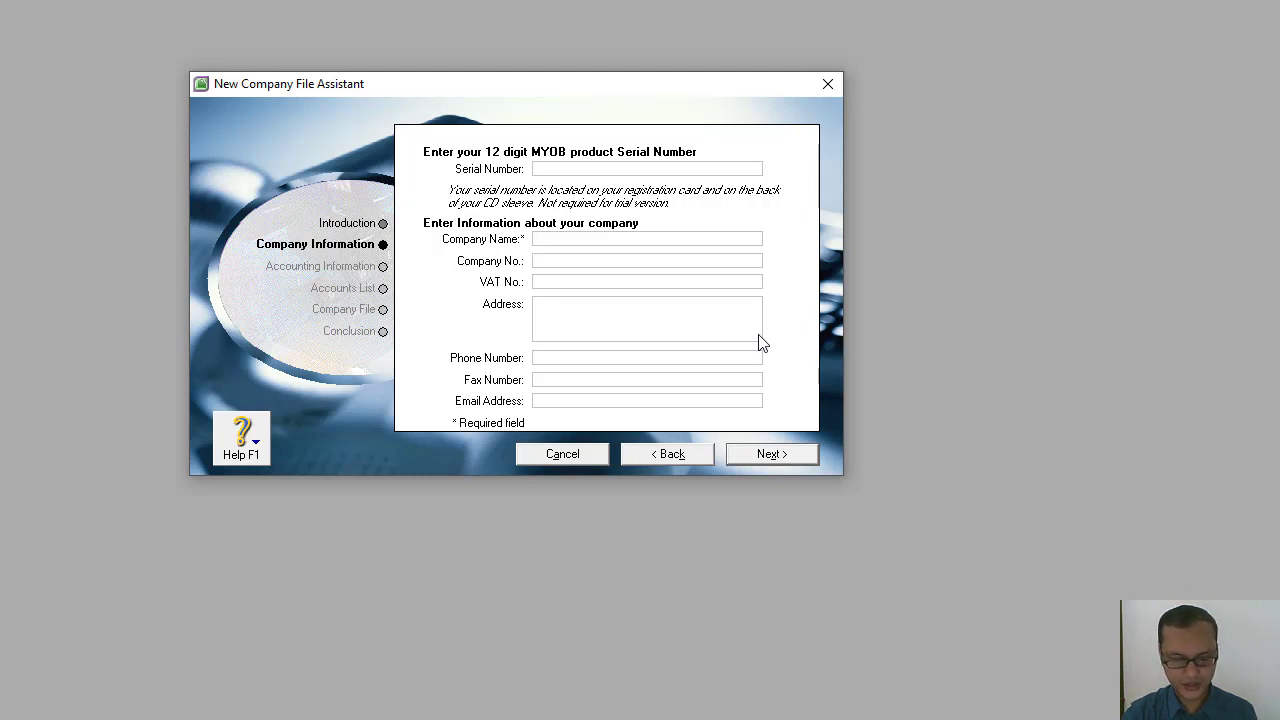
type("bengkel")
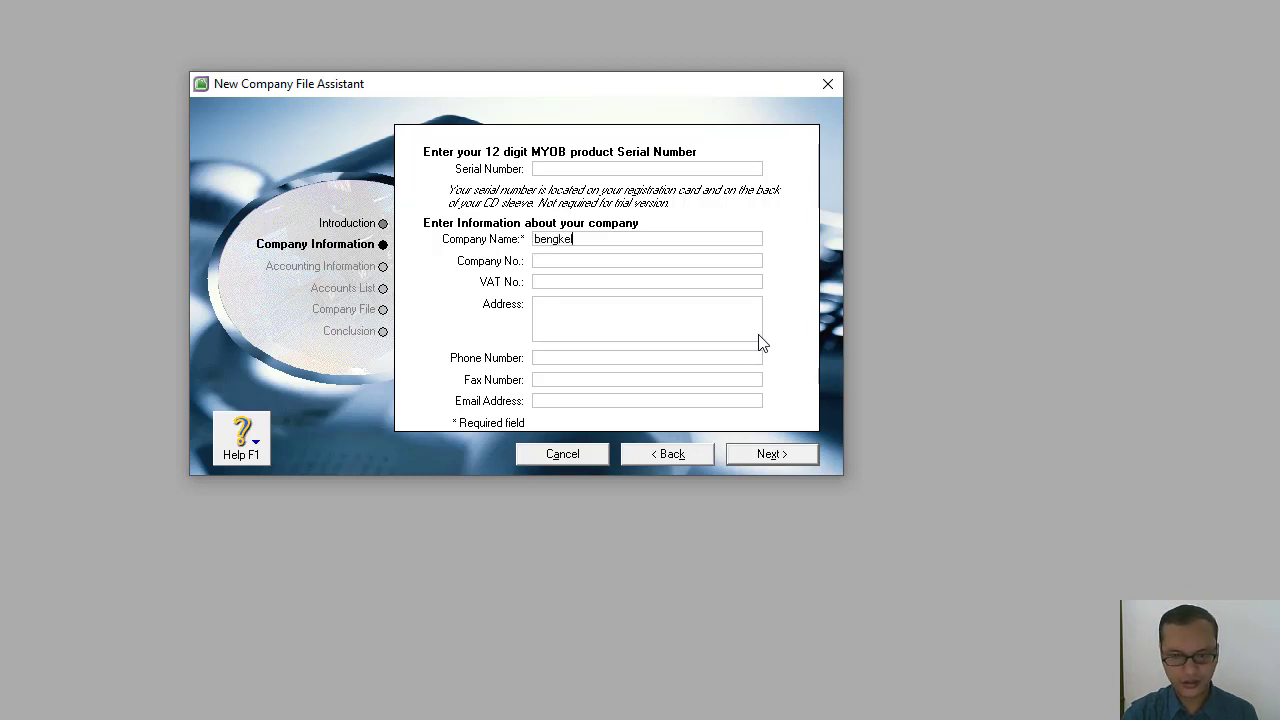
key("BackSpace")
key("BackSpace")
key("BackSpace")
key("BackSpace")
key("BackSpace")
key("BackSpace")
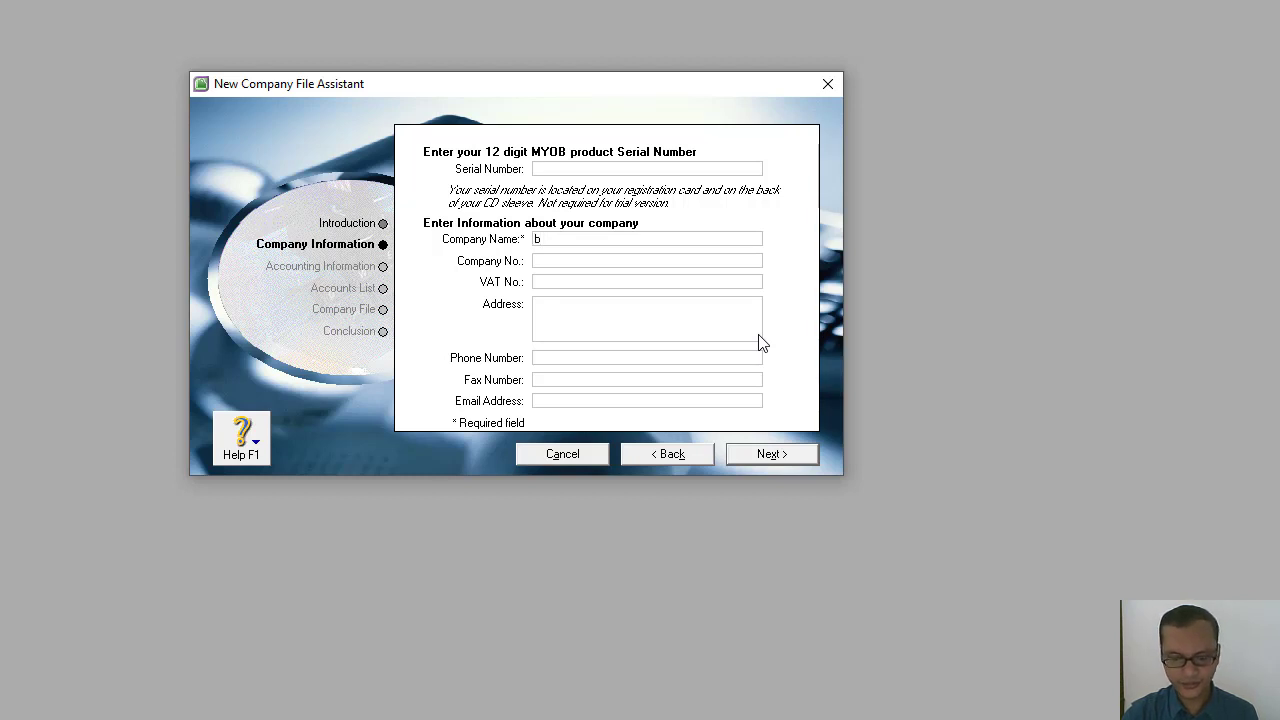
type("BENGKEL")
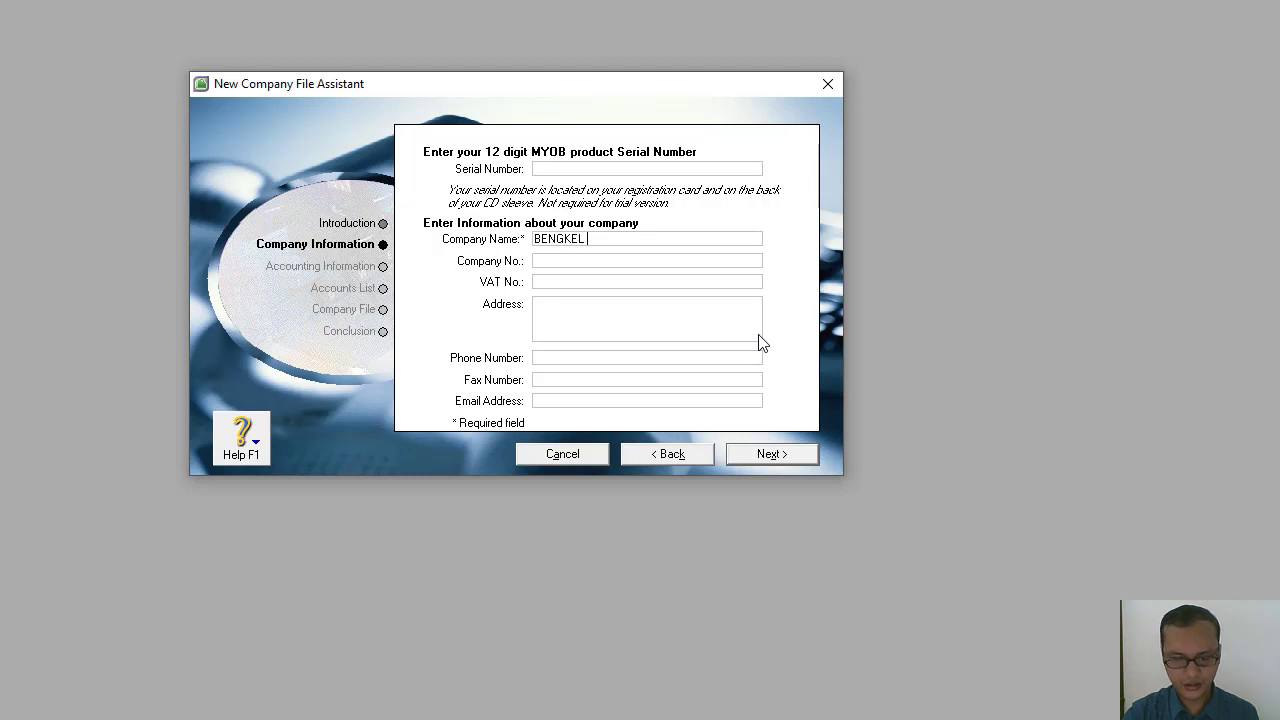
type(" BINTANG")
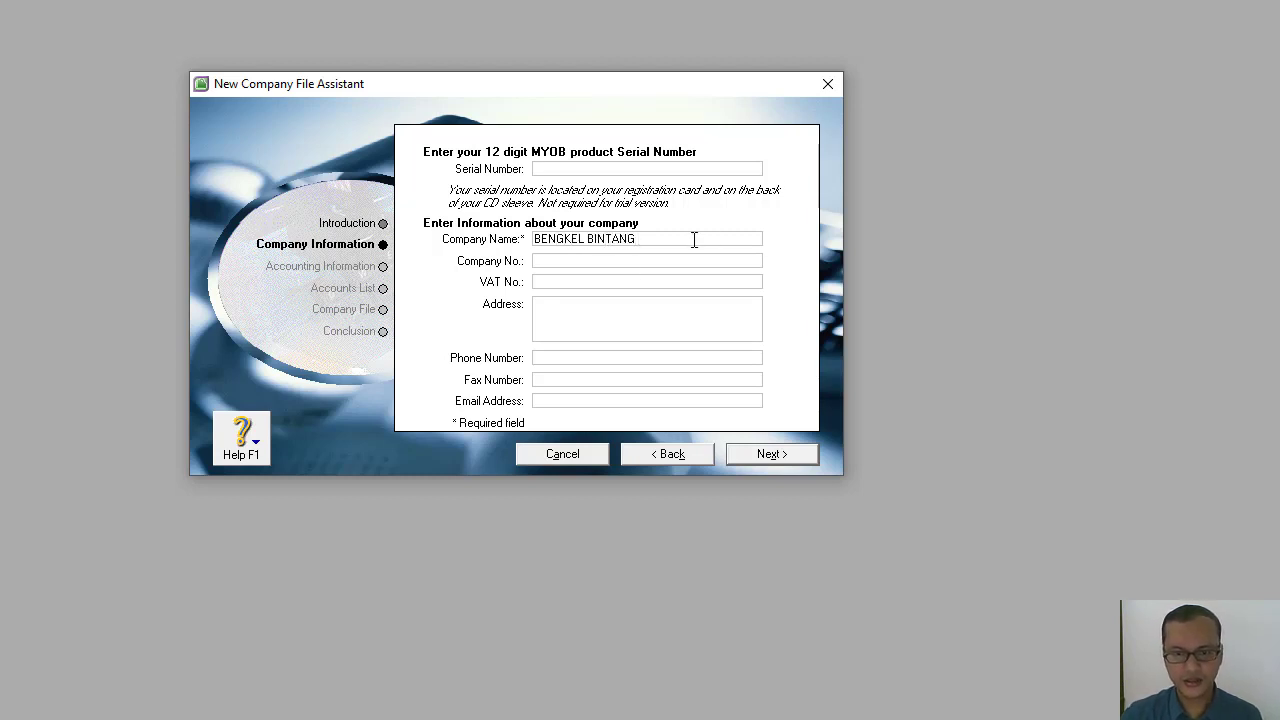
Append an underscore and the person's name in capital letters to the company name, leaving the company and VAT numbers empty.
left_click(576, 261)
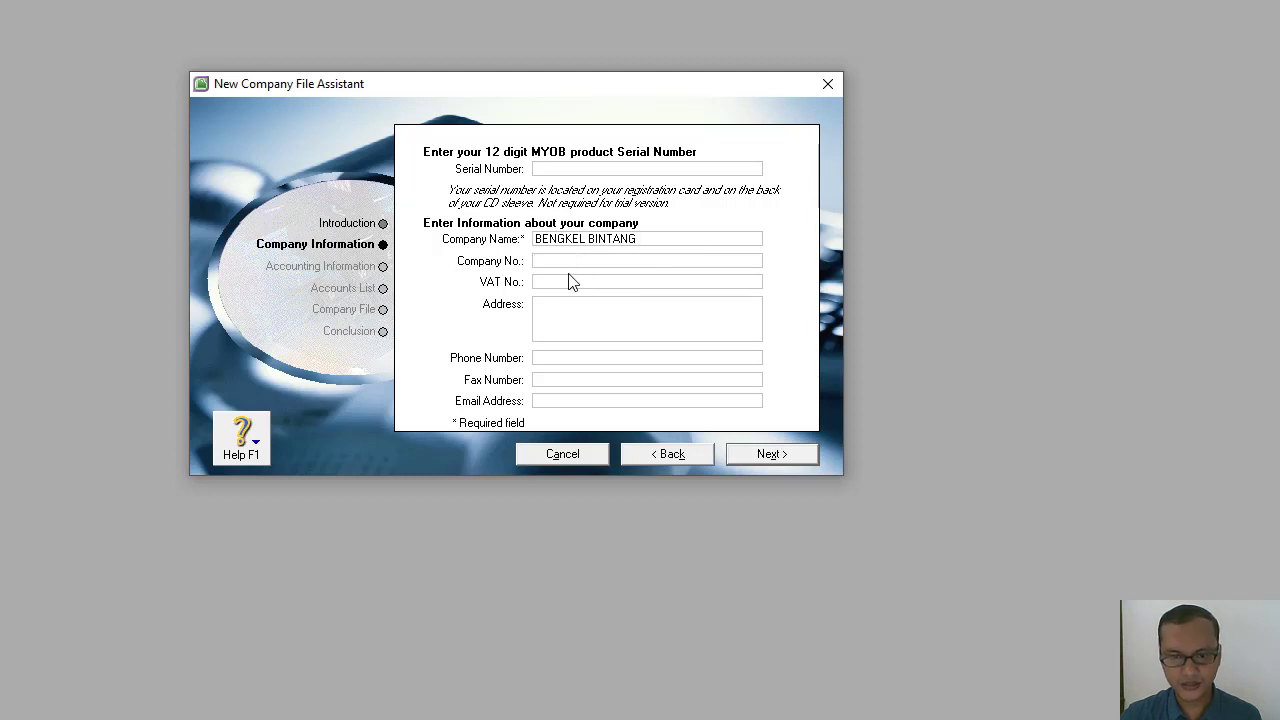
key("Tab")
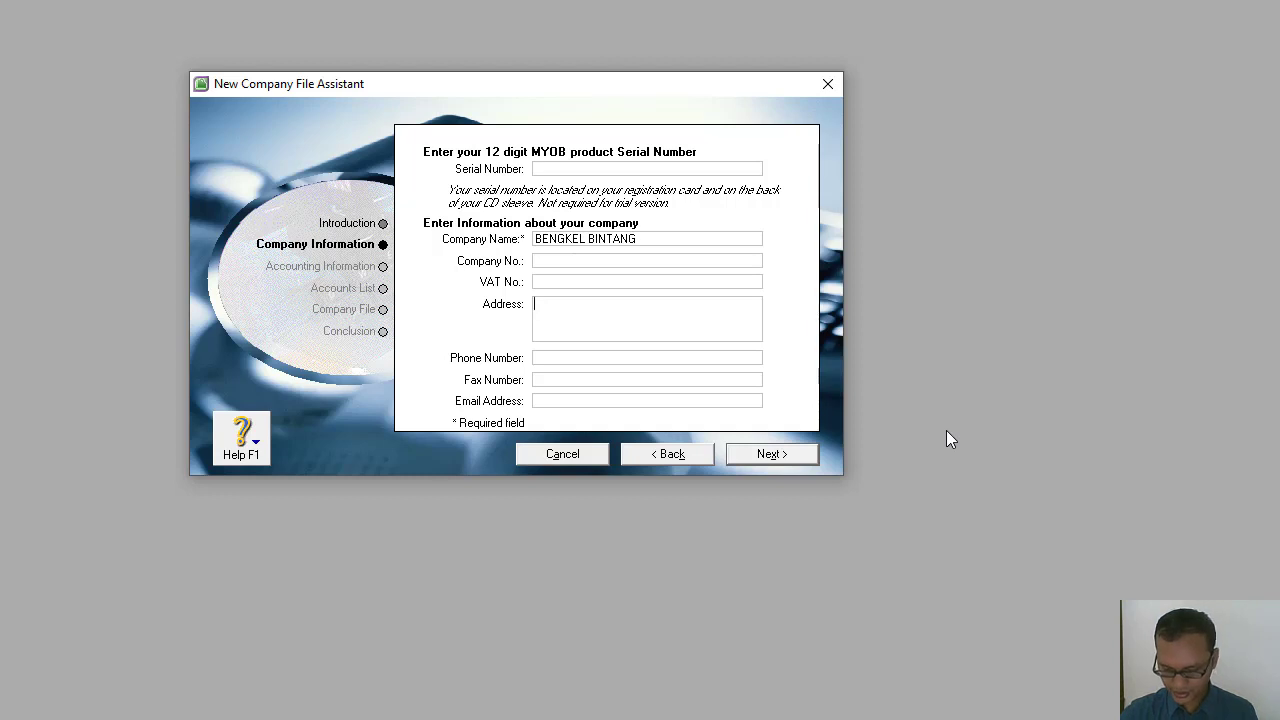
left_click(650, 240)
left_click(650, 240)
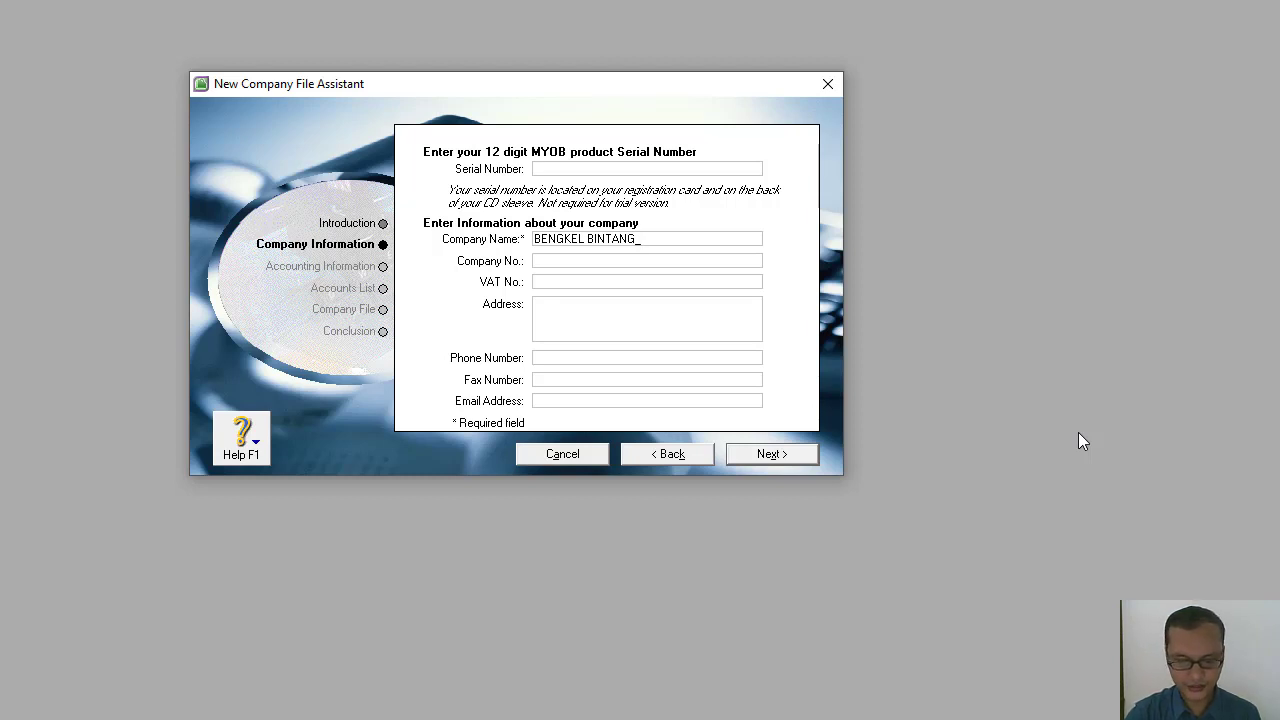
type("indra")
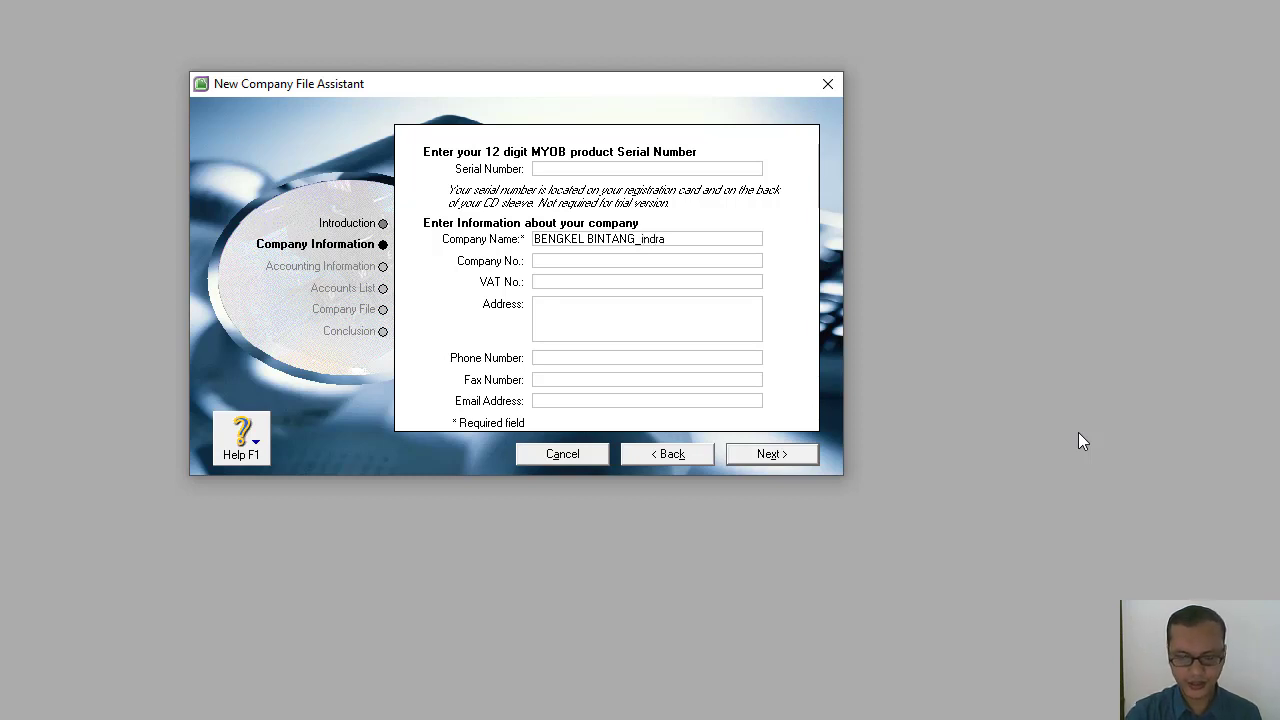
key("BackSpace")
key("BackSpace")
key("BackSpace")
key("BackSpace")
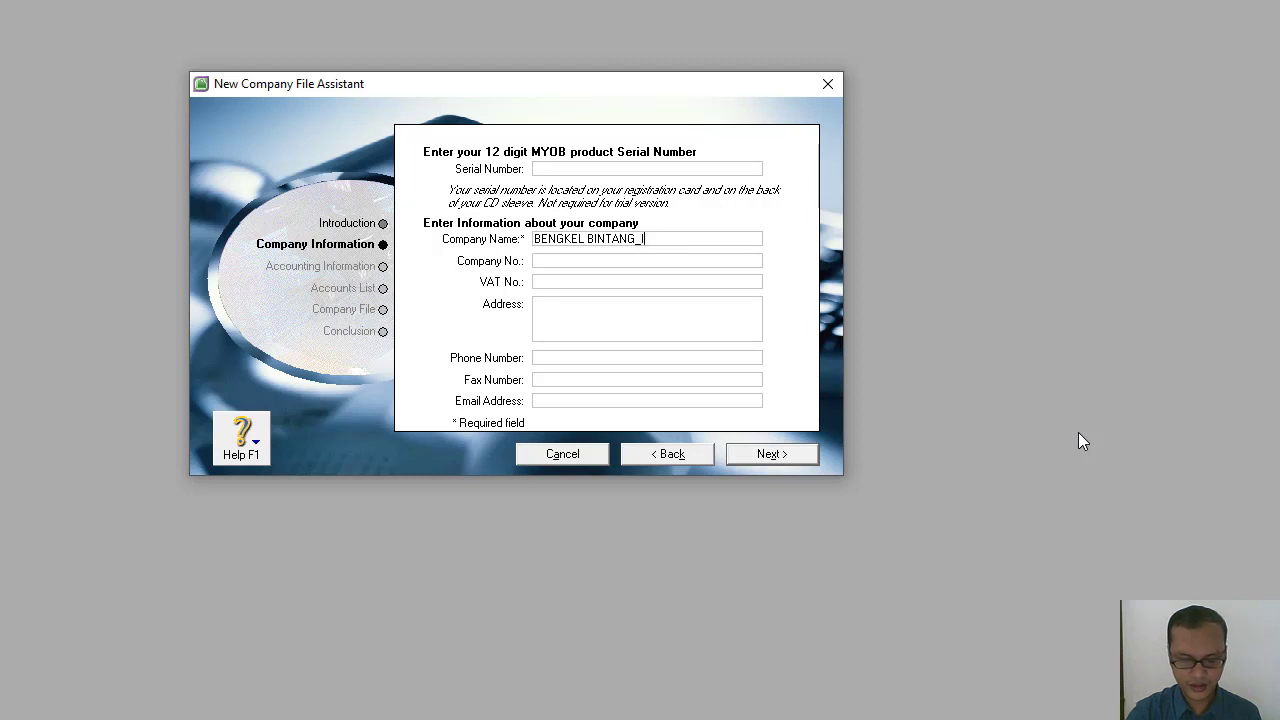
type("NDFRAYAN")
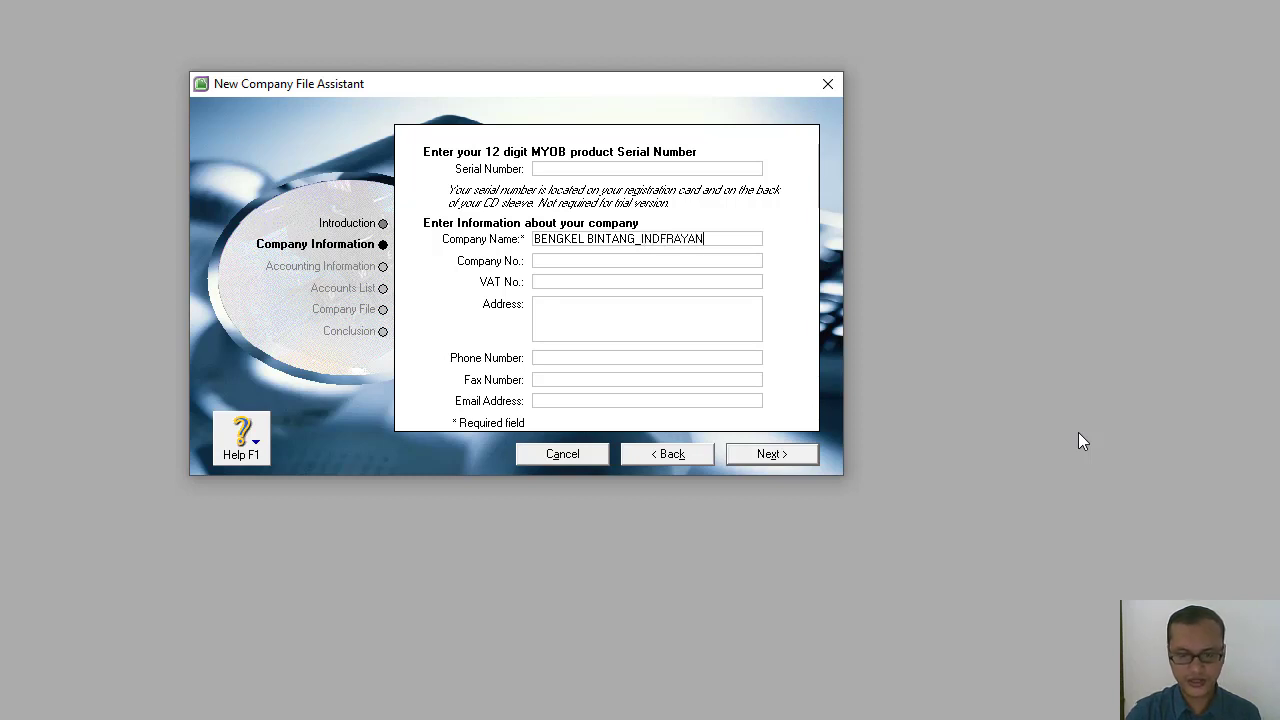
type("I")
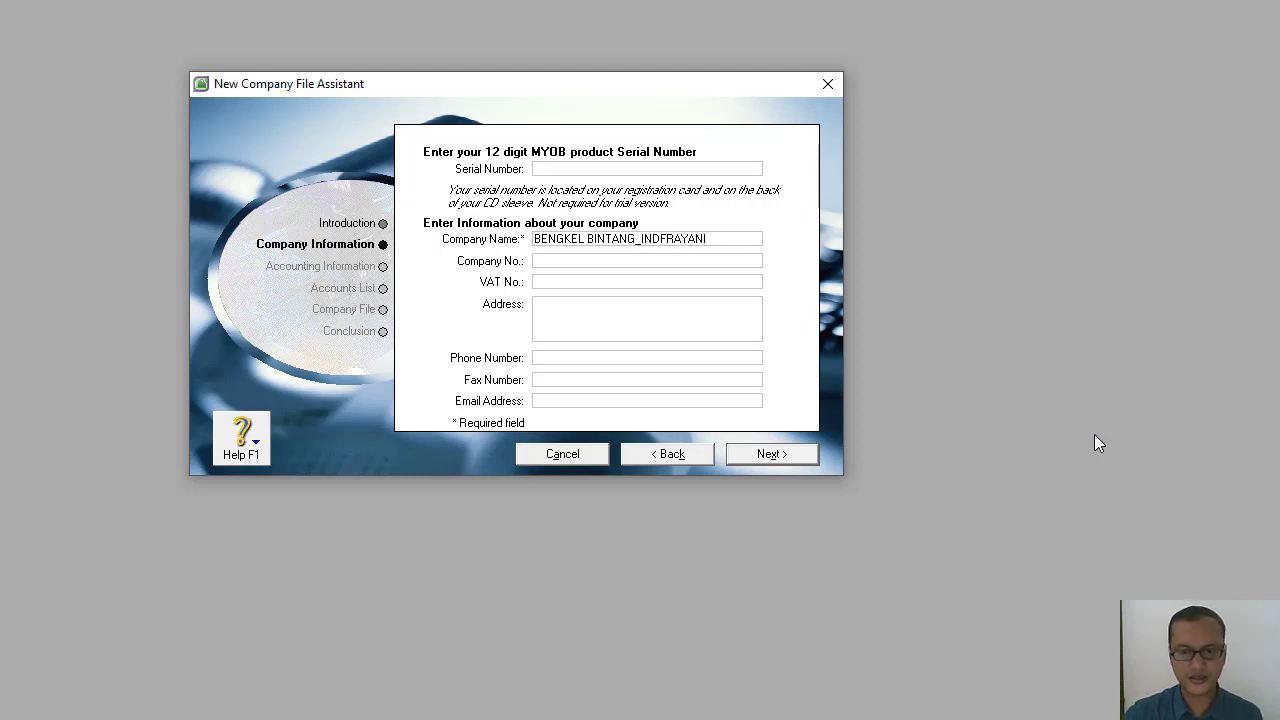
left_click(665, 239)
key("BackSpace")
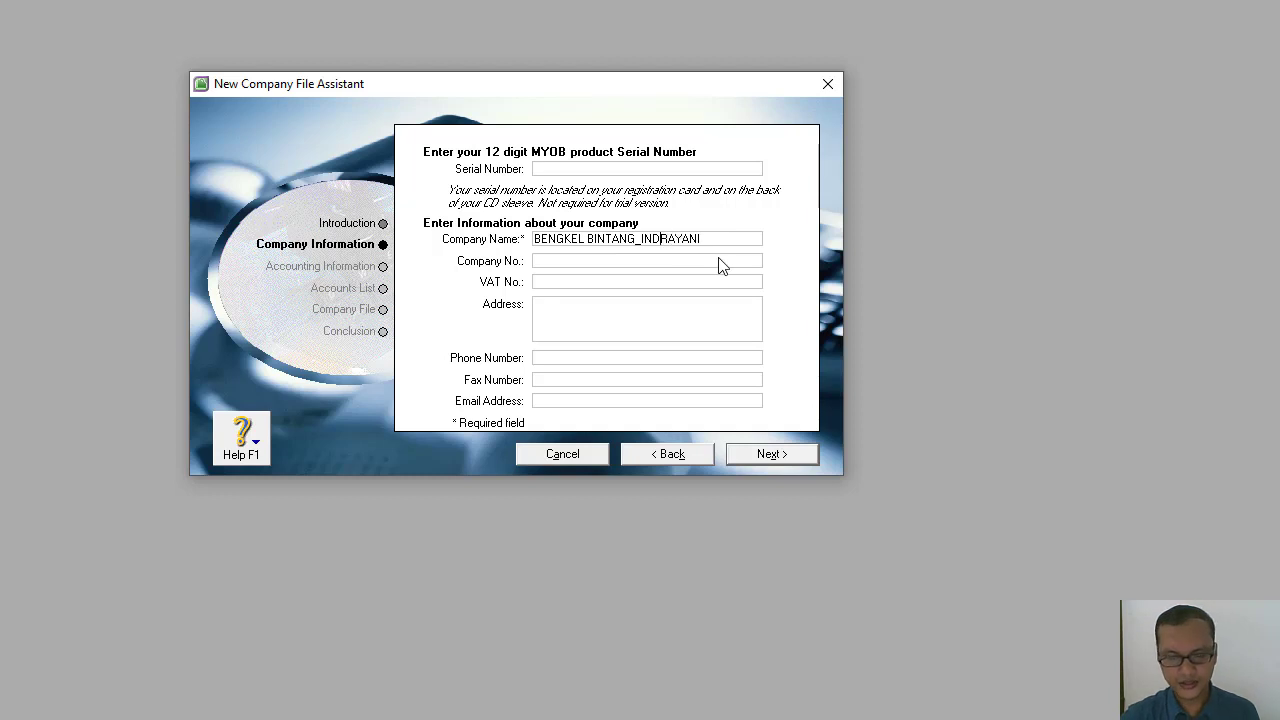
type("D")
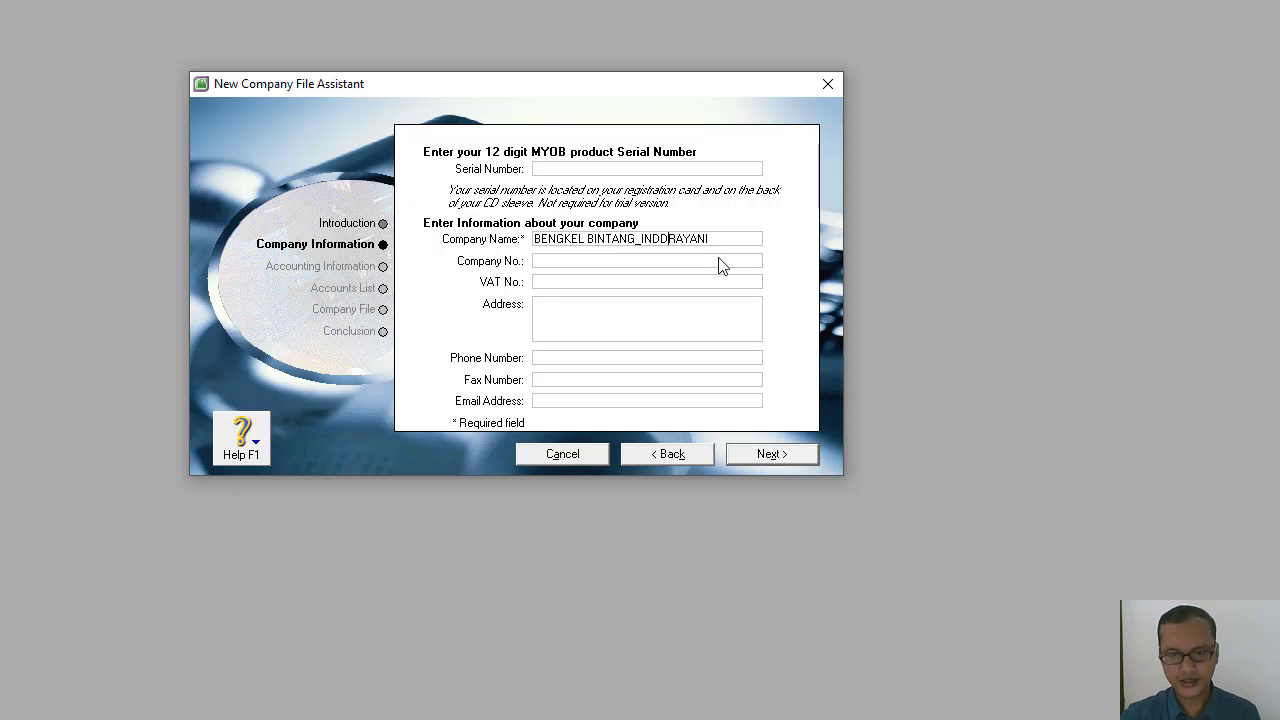
Enter the company's street address and city on the first line of the address.
left_click(573, 321)
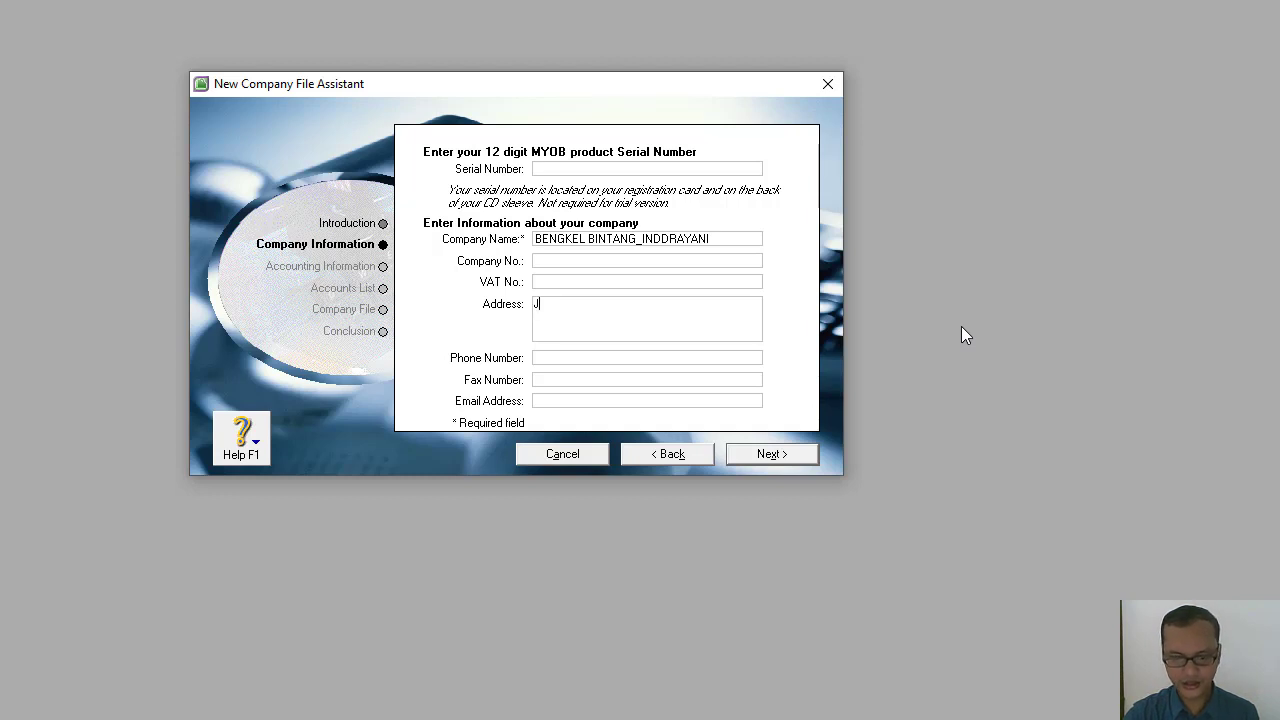
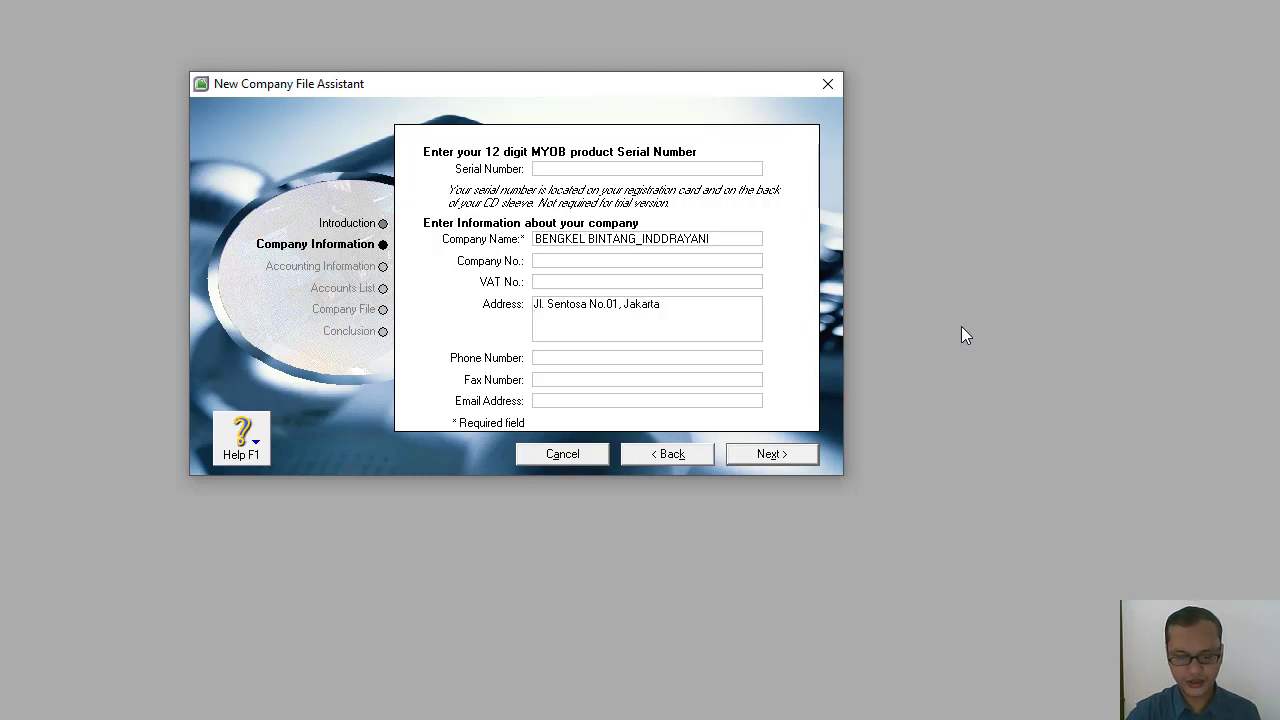
Add a second address line reading "NIM Masing masing" followed by the student ID number.
key("Return")
type("NIM")
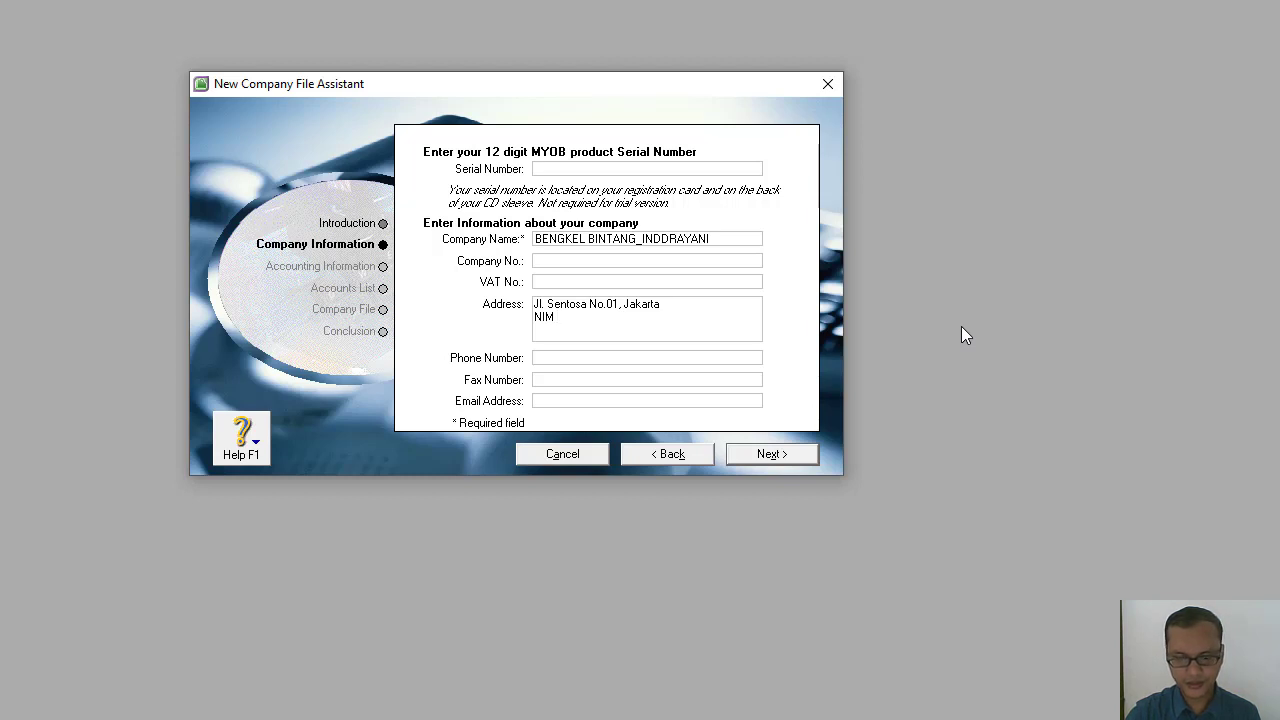
type("Masing maing")
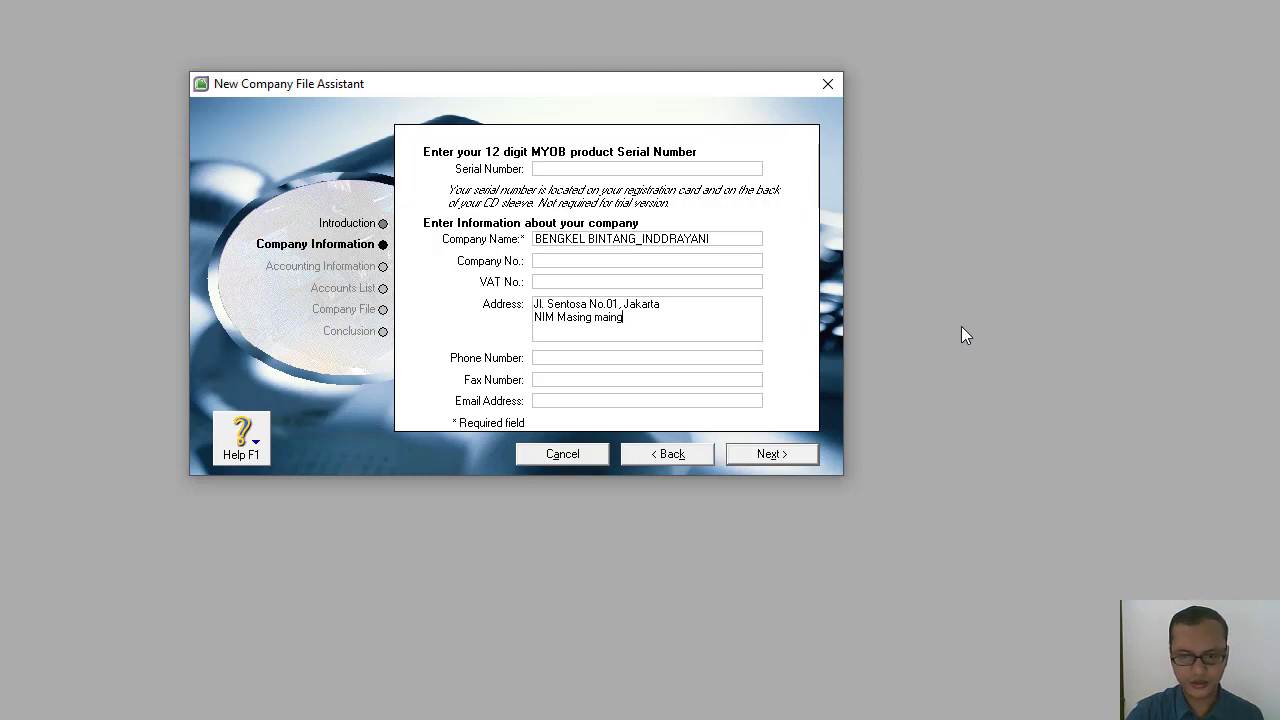
key("BackSpace")
key("BackSpace")
key("BackSpace")
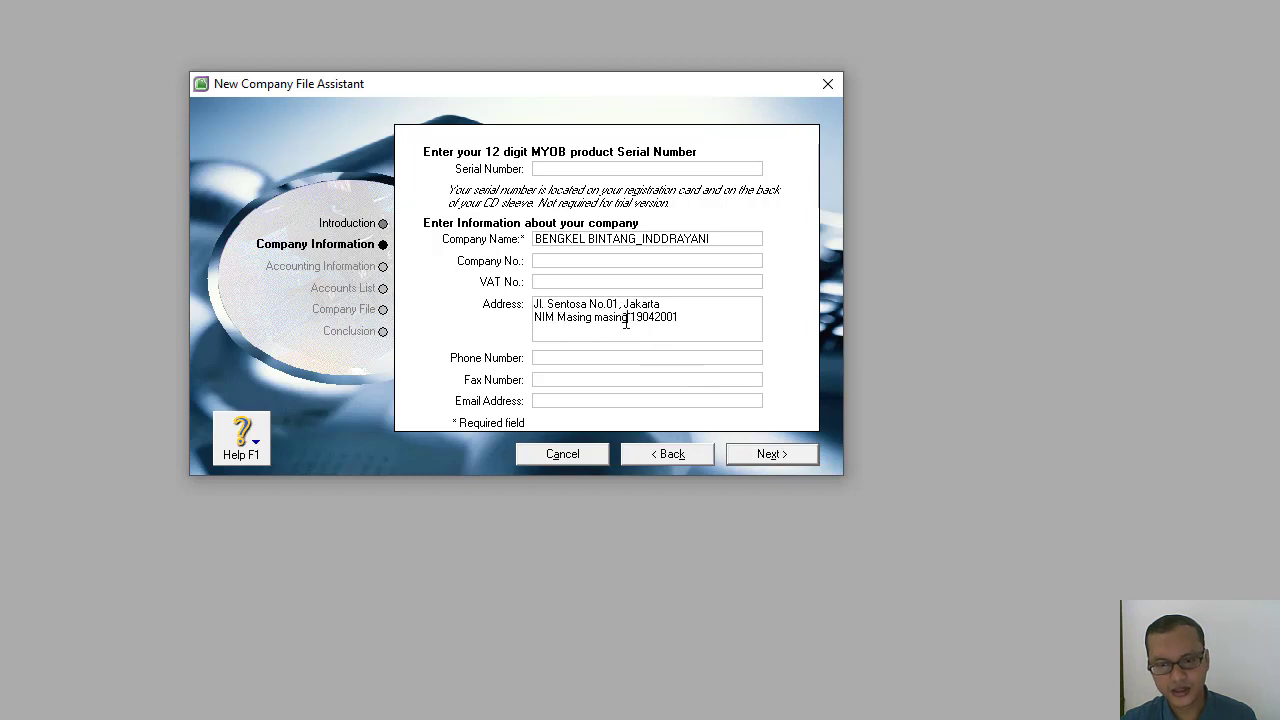
Replace the words before the student ID number in the address with just NIM.
left_click_drag(626, 321, 519, 337)
key("BackSpace")
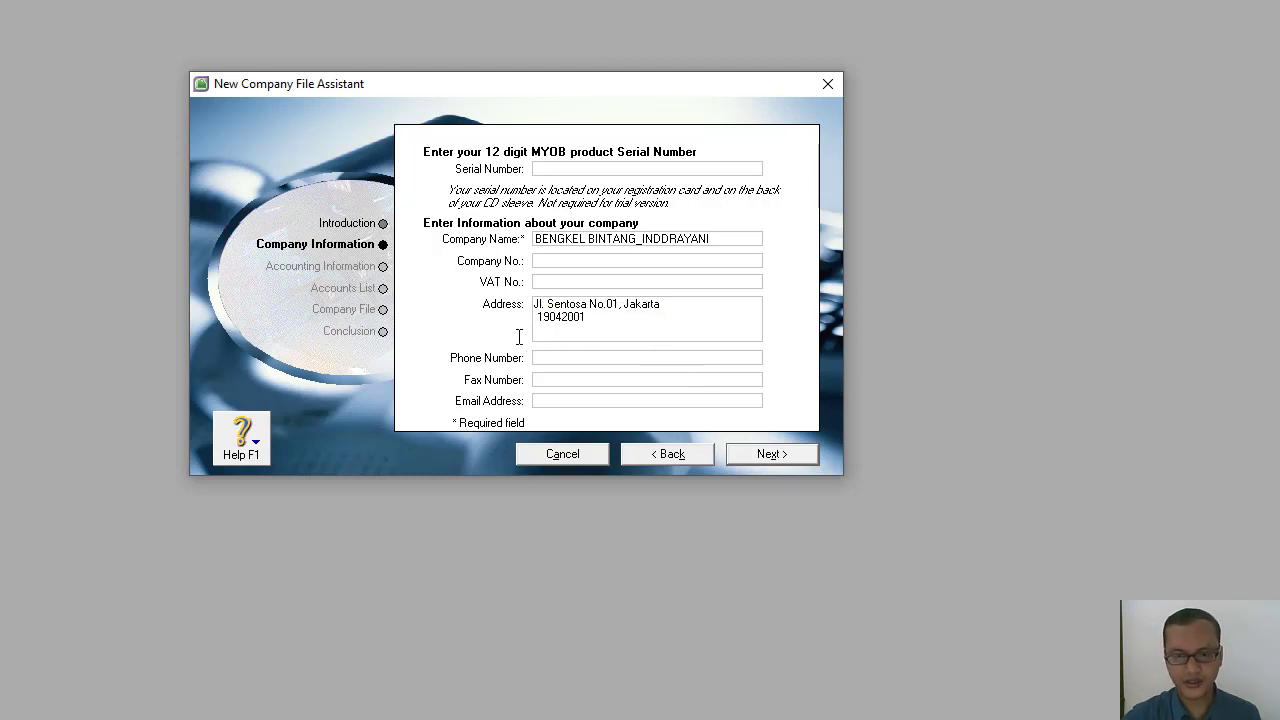
key("BackSpace")
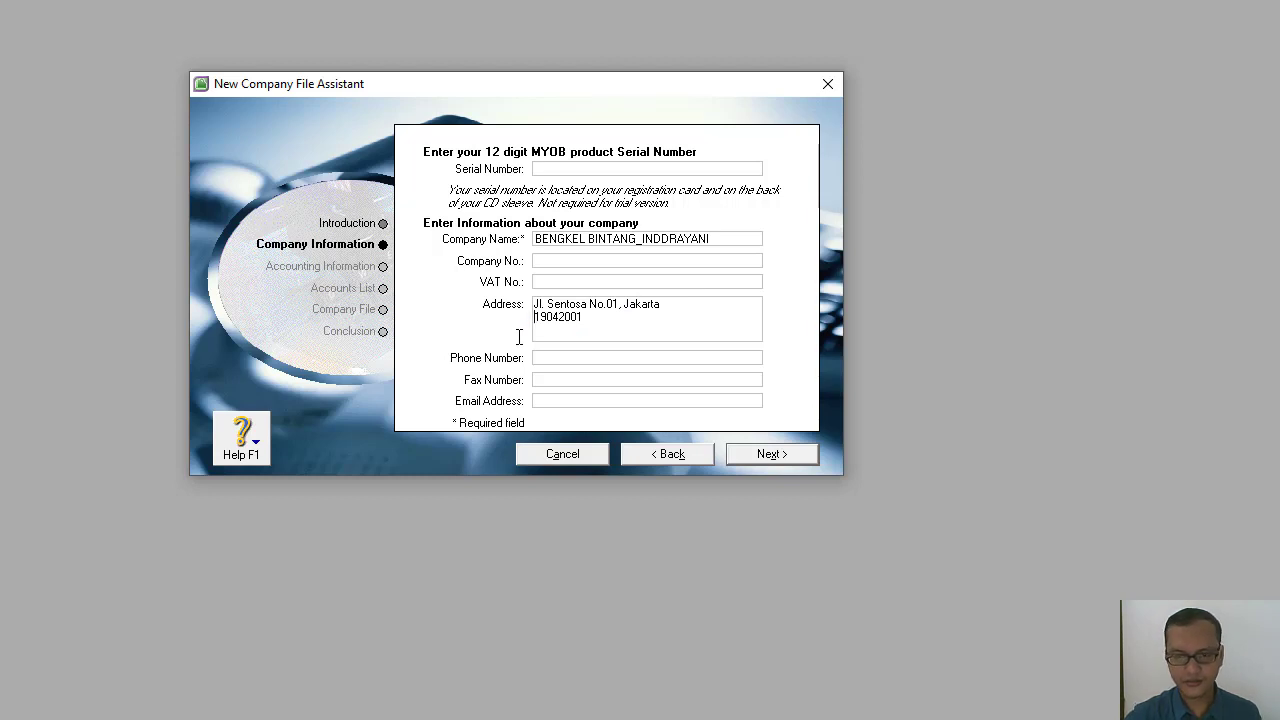
type("NIM")
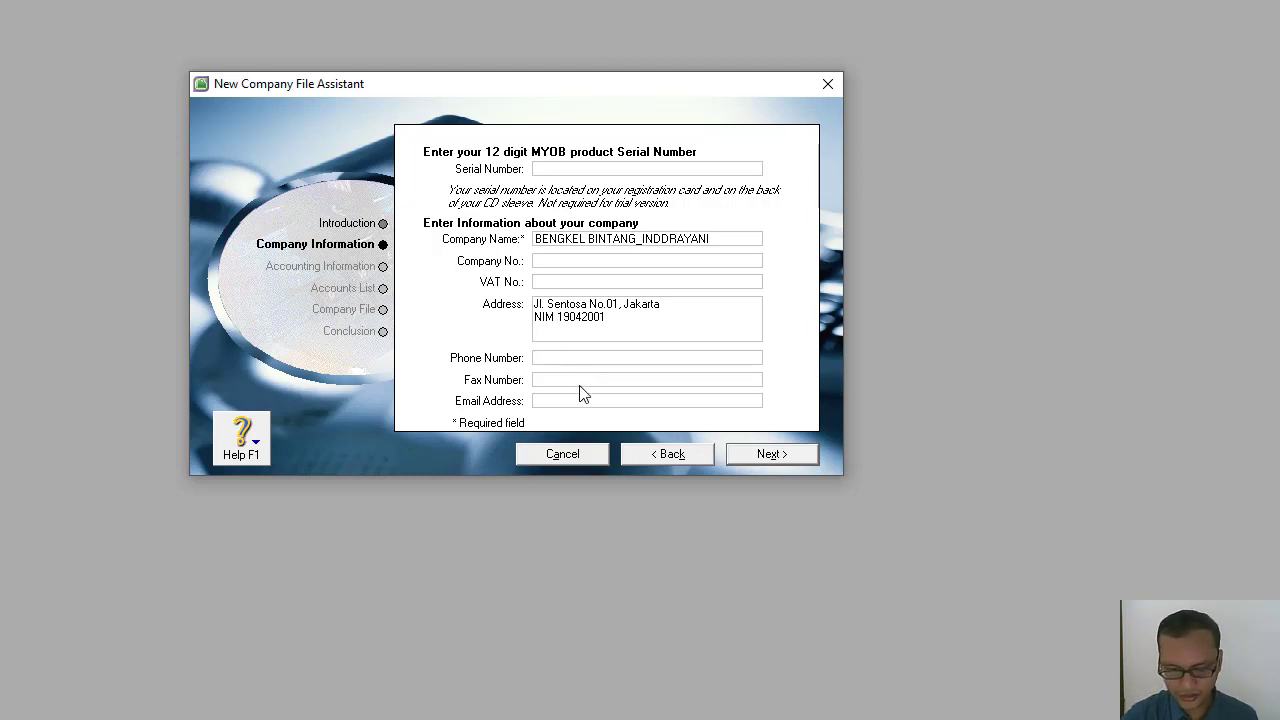
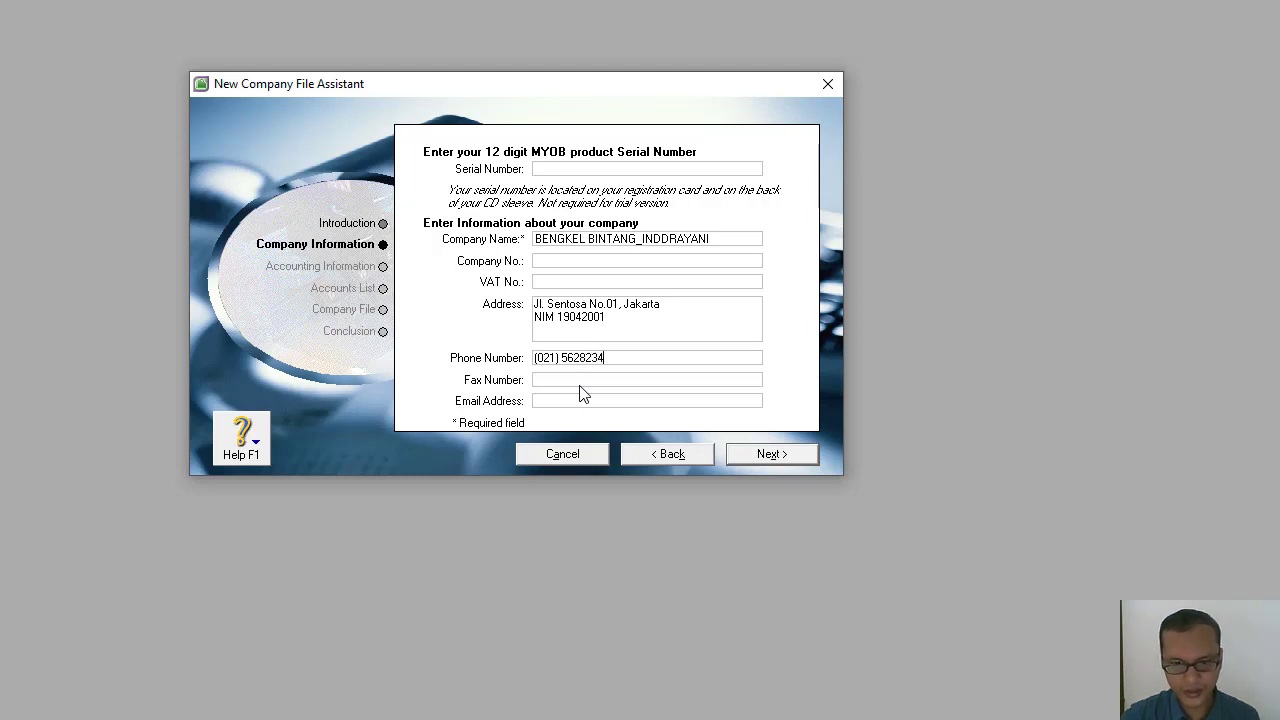
Fill in the company's phone number, fax number and e-mail address.
left_click(584, 380)
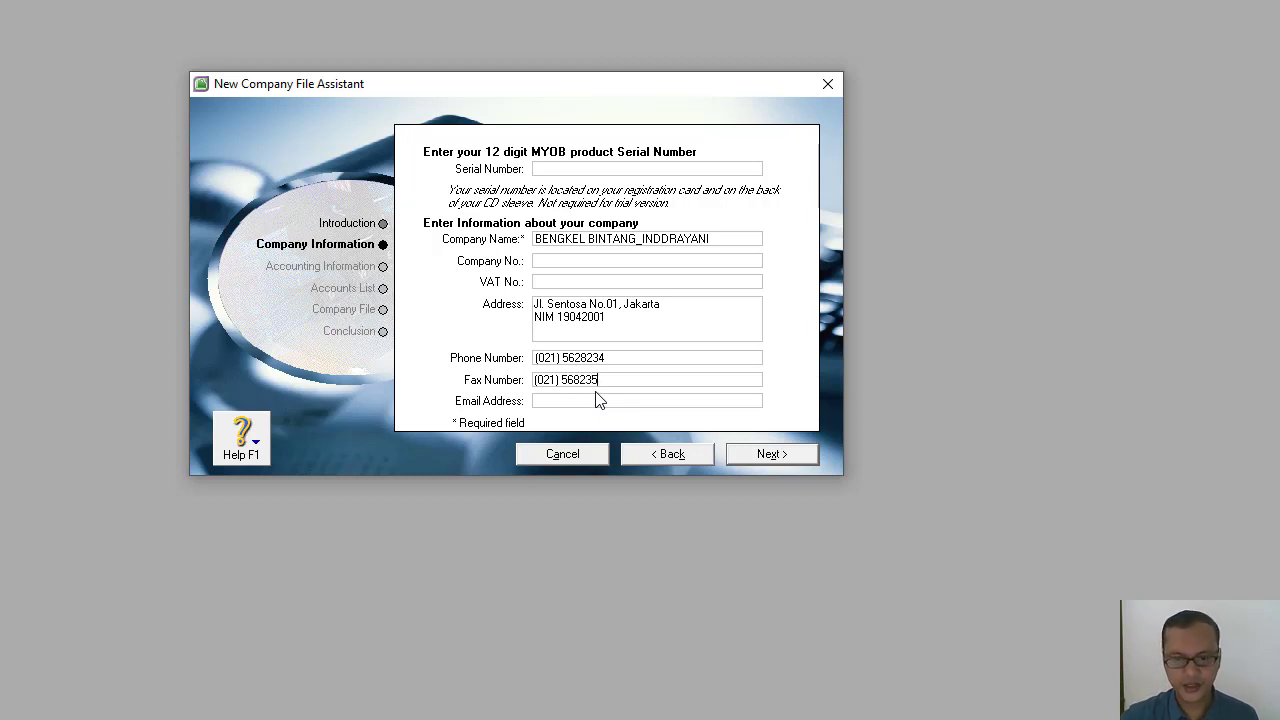
left_click(598, 401)
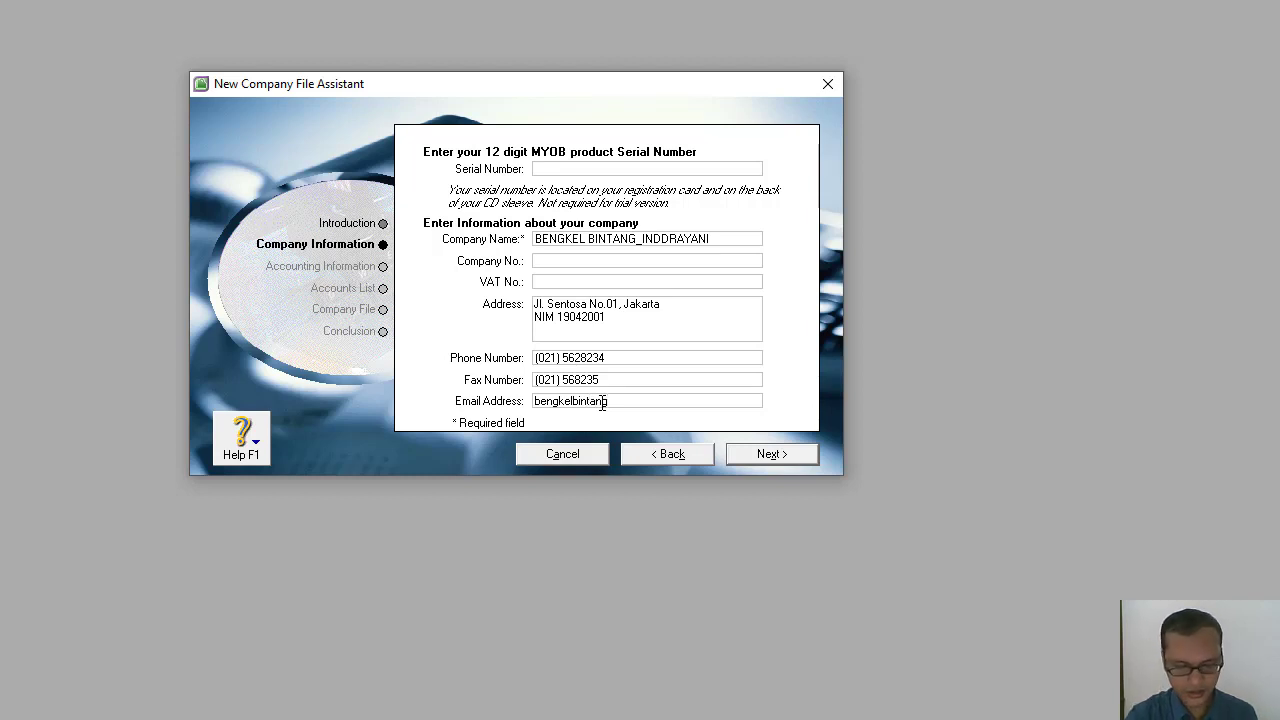
type("@gmail.com")
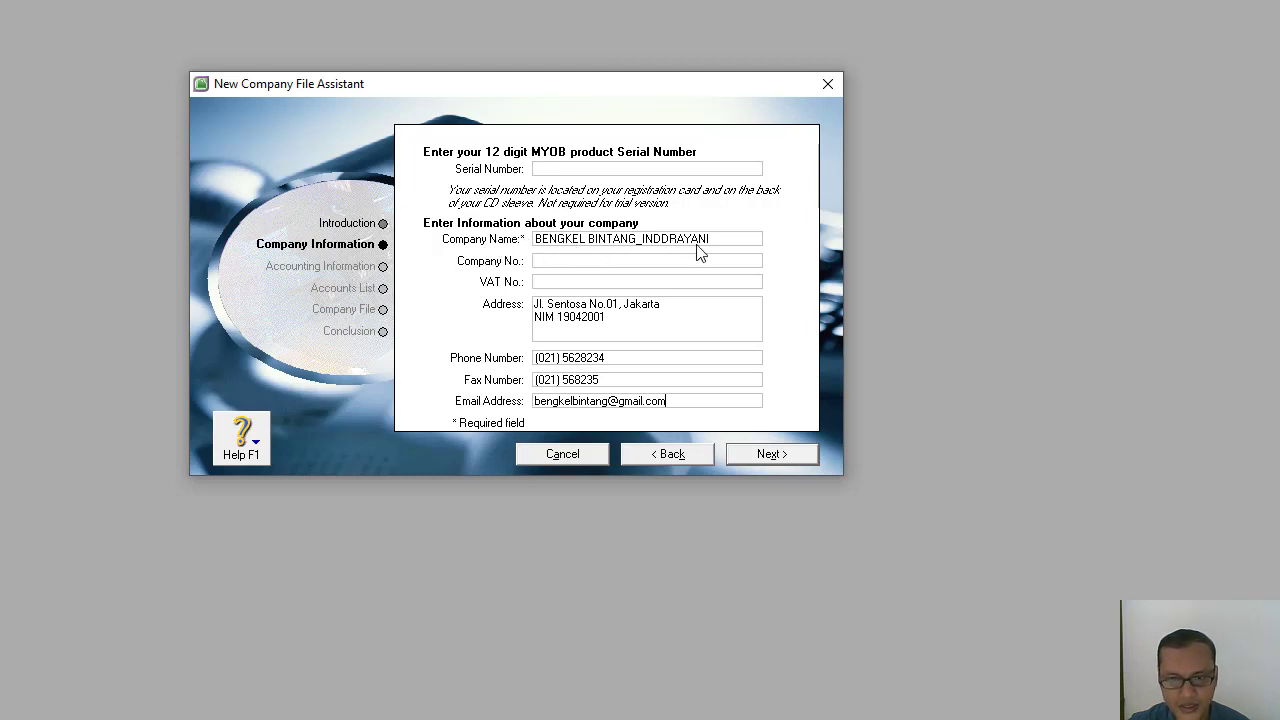
Remove the doubled letter D from the person's name in the company name and proceed to the accounting information page.
left_click(664, 238)
left_click(662, 238)
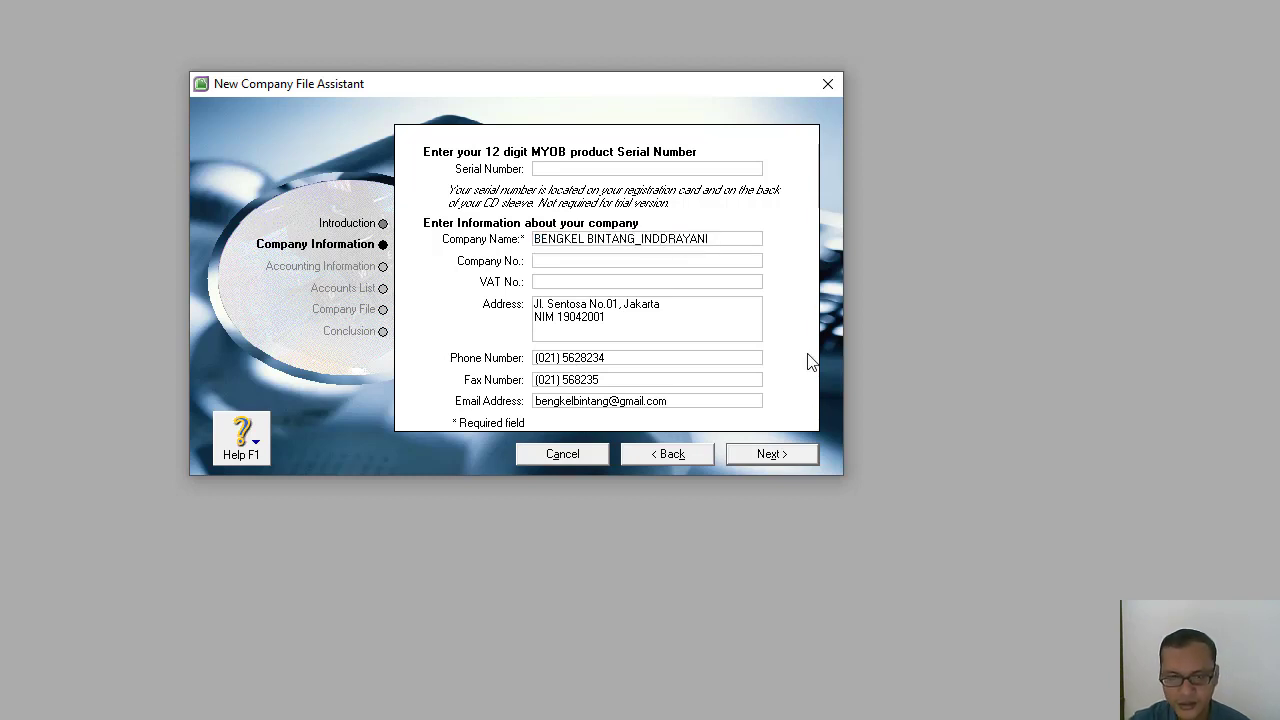
key("BackSpace")
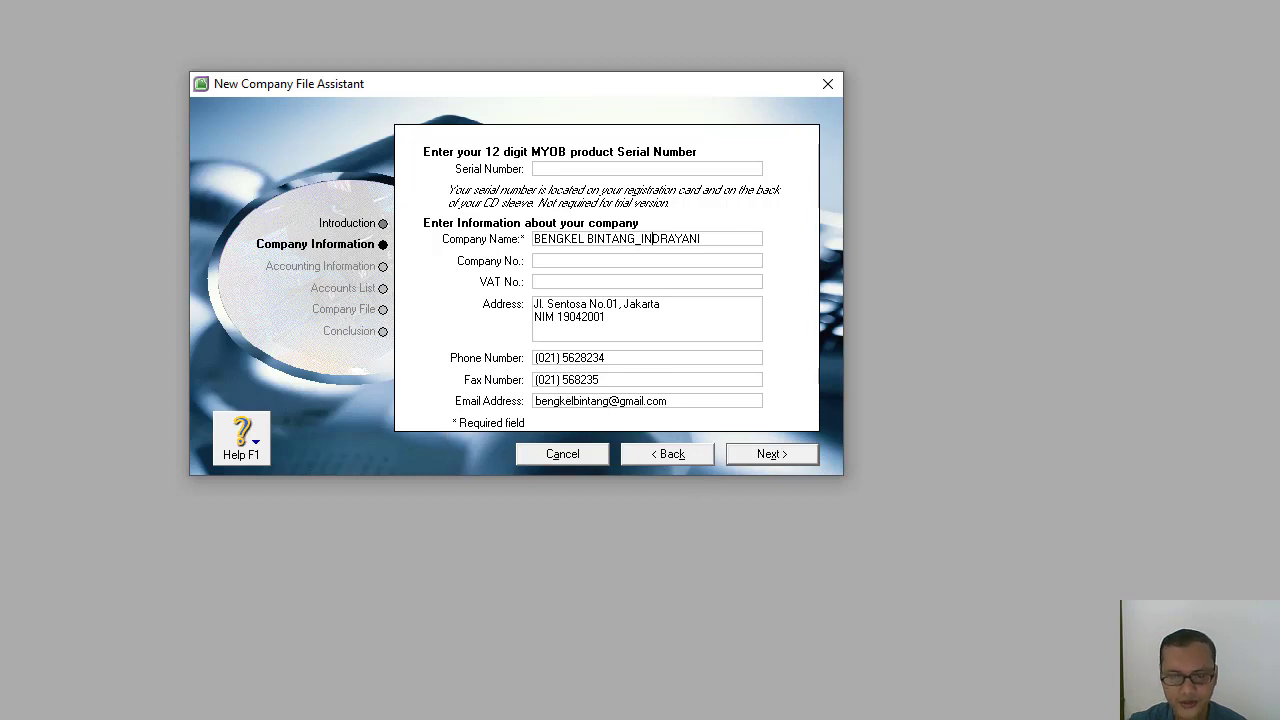
left_click(780, 453)
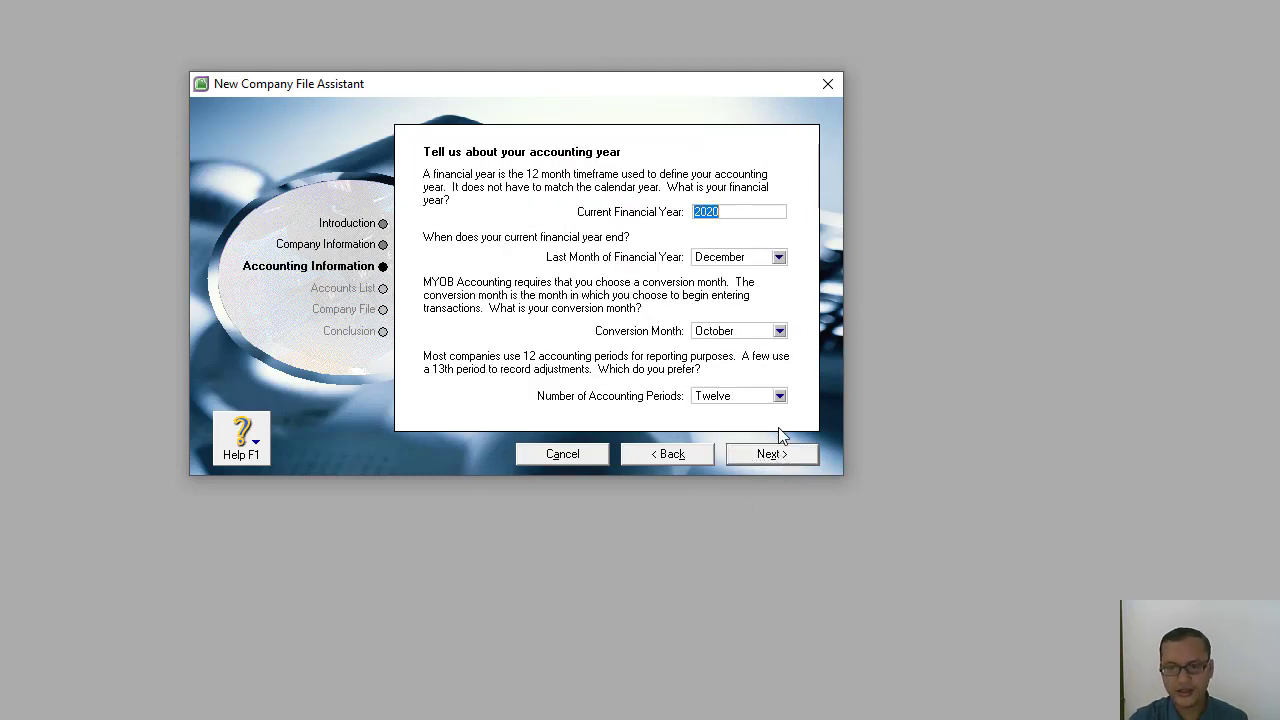
Set the current financial year to 2016, its last month to December and the conversion month to January.
key("BackSpace")
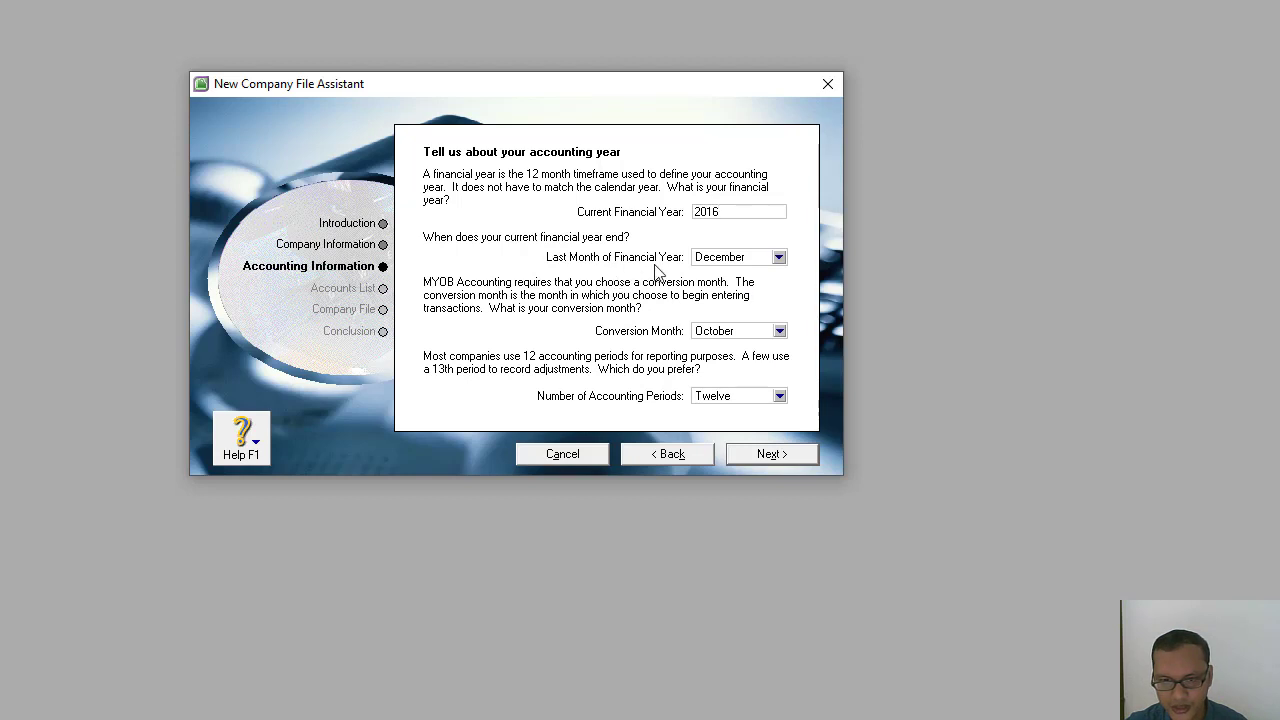
left_click(778, 258)
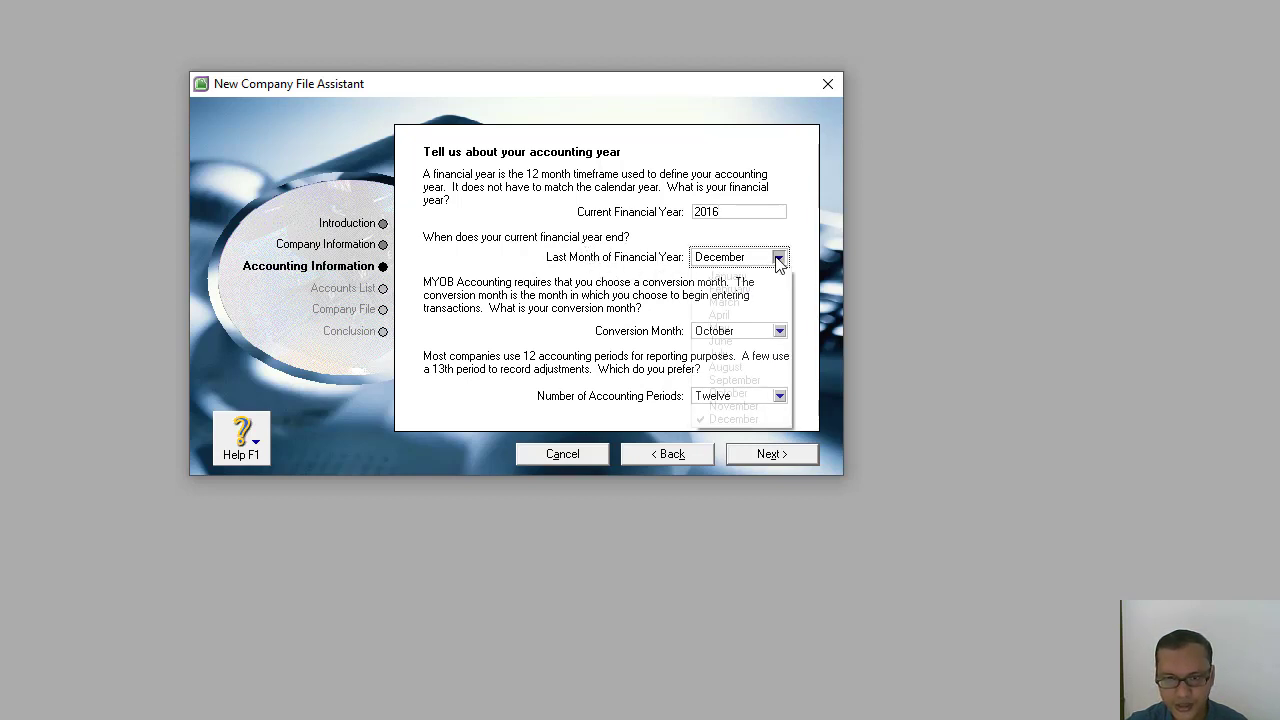
left_click(730, 420)
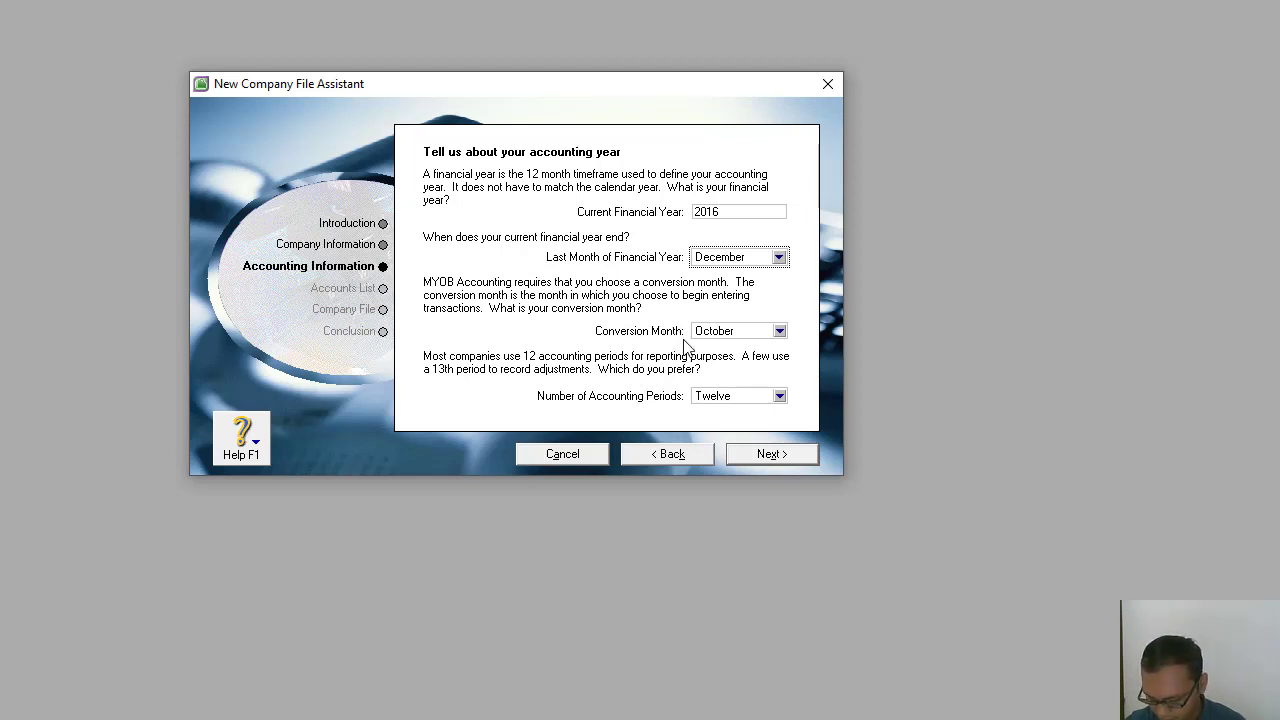
left_click(779, 331)
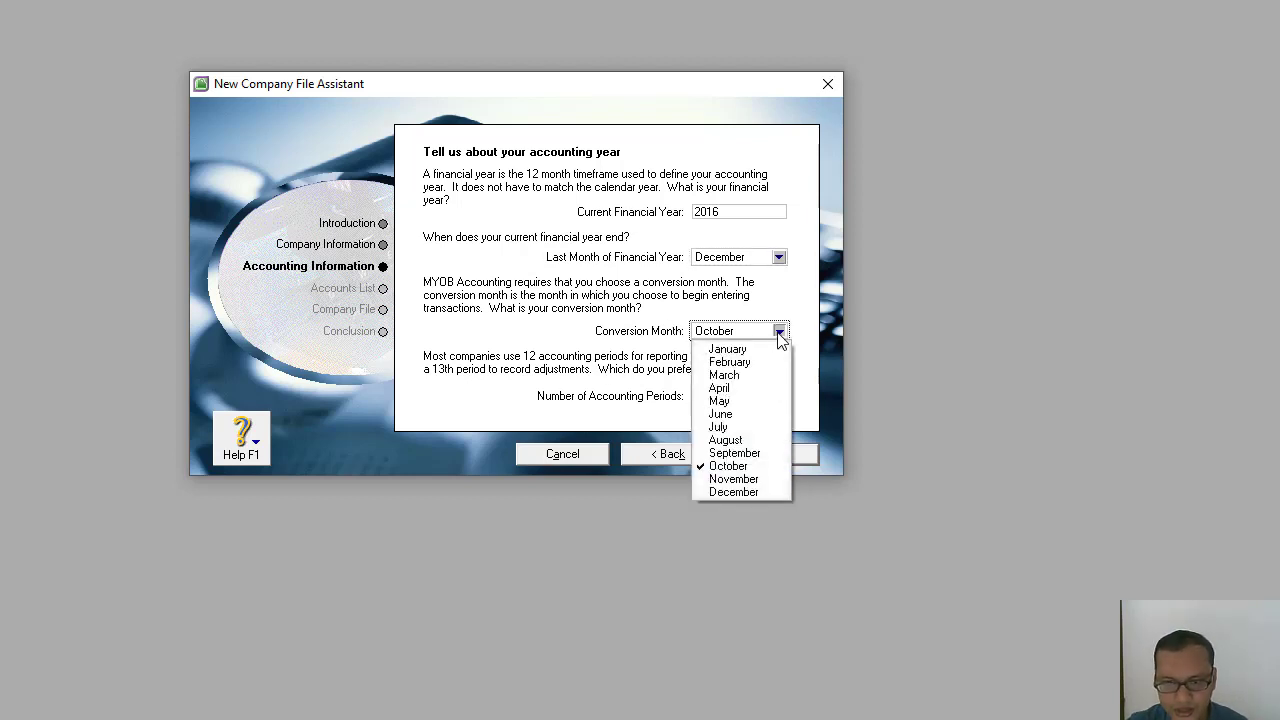
left_click(733, 349)
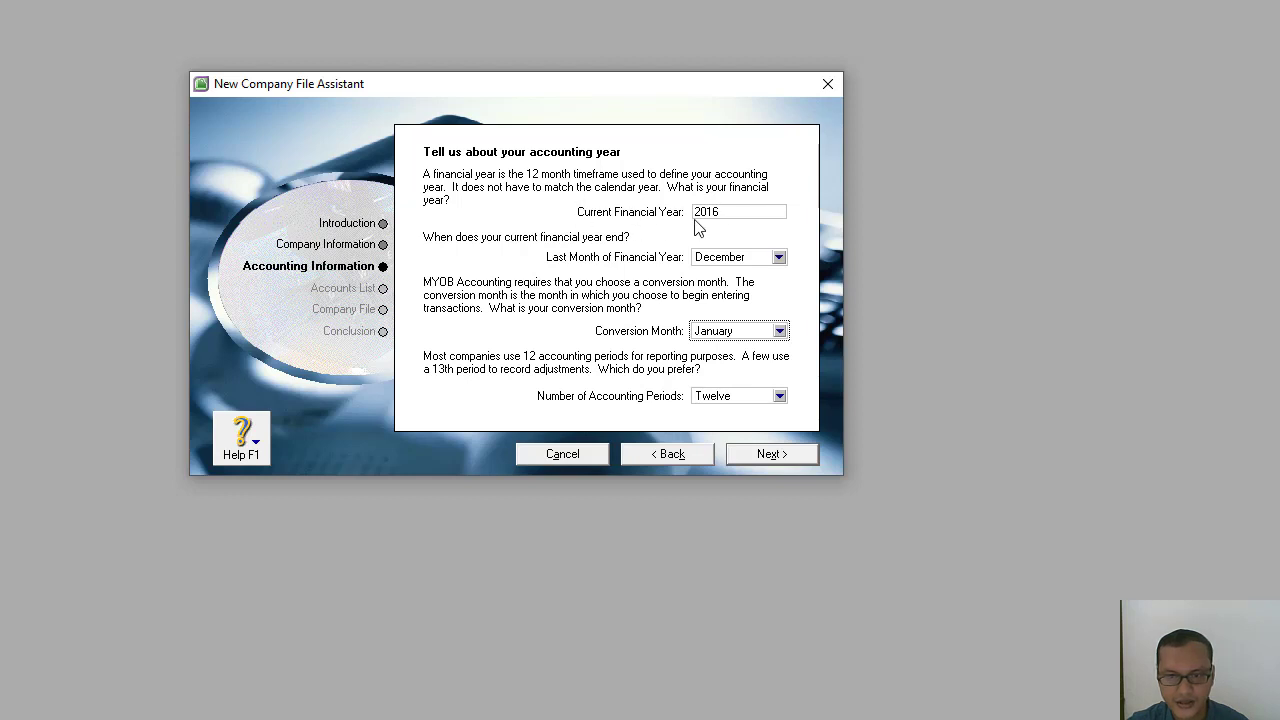
left_click_drag(723, 212, 673, 212)
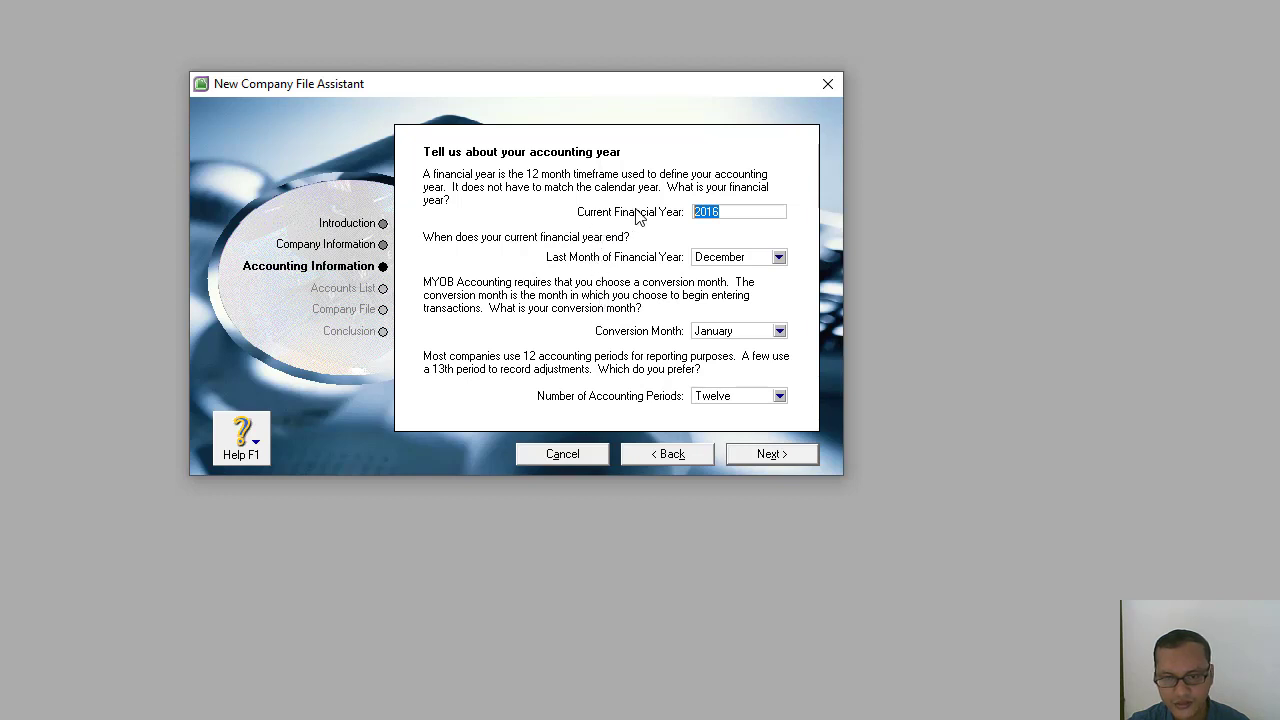
left_click(766, 212)
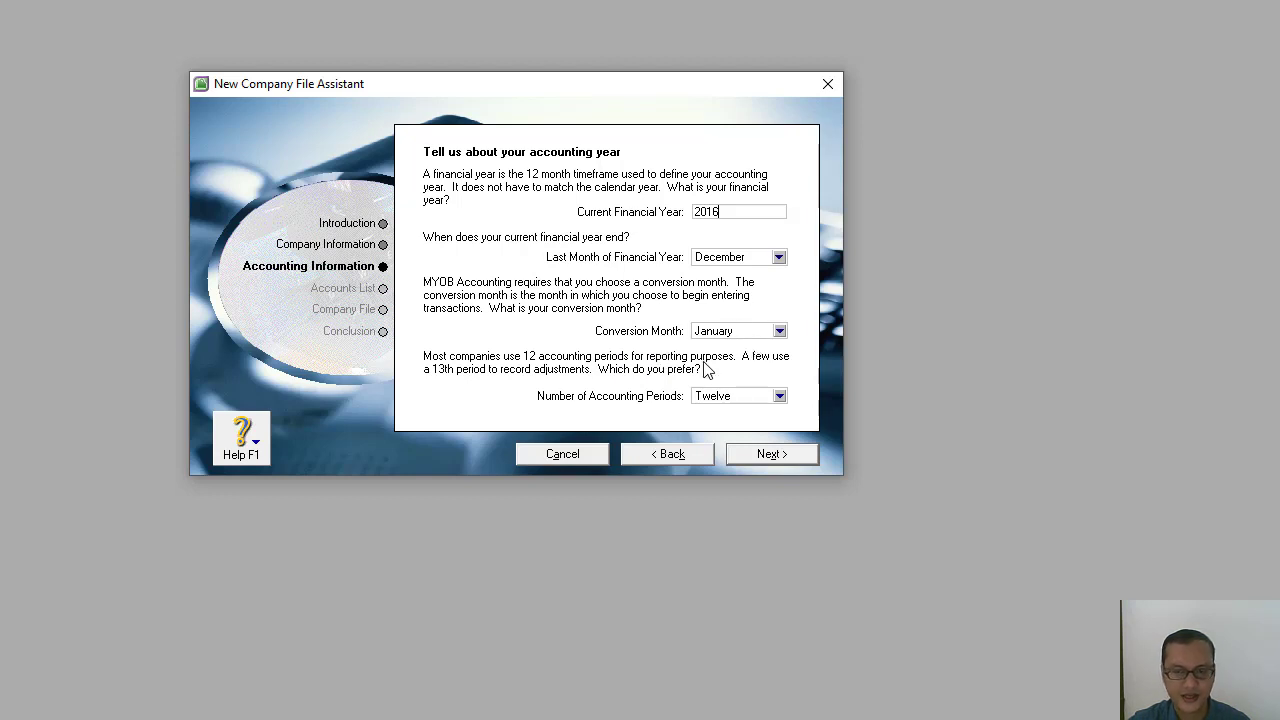
Accept twelve accounting periods, confirm the accounting information and choose to import the accountant's list of accounts after the company file is created.
left_click(768, 455)
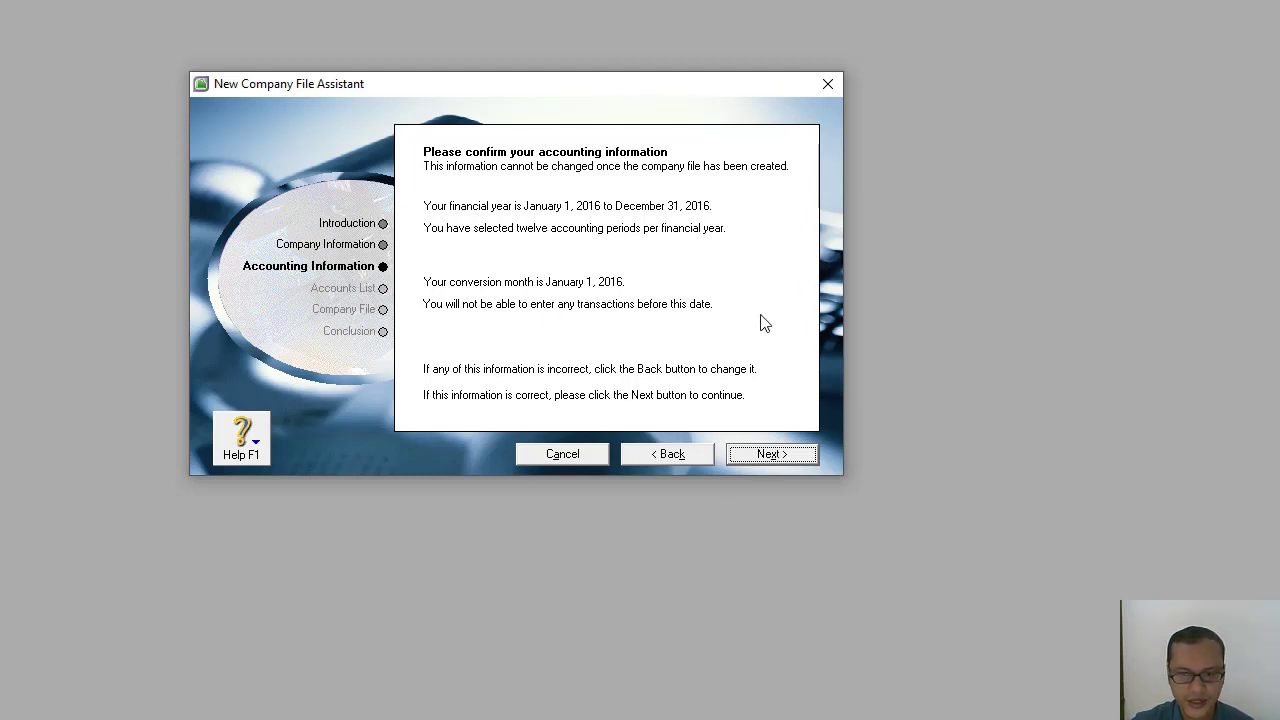
left_click(770, 460)
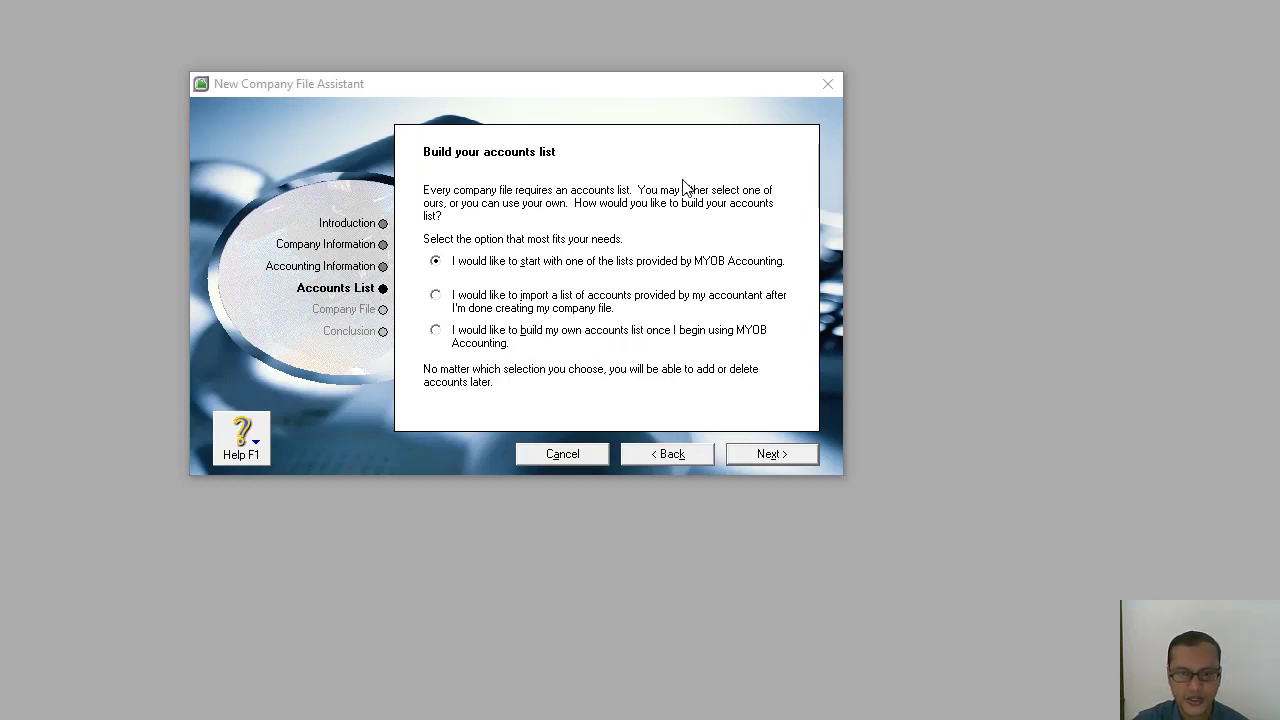
left_click(437, 296)
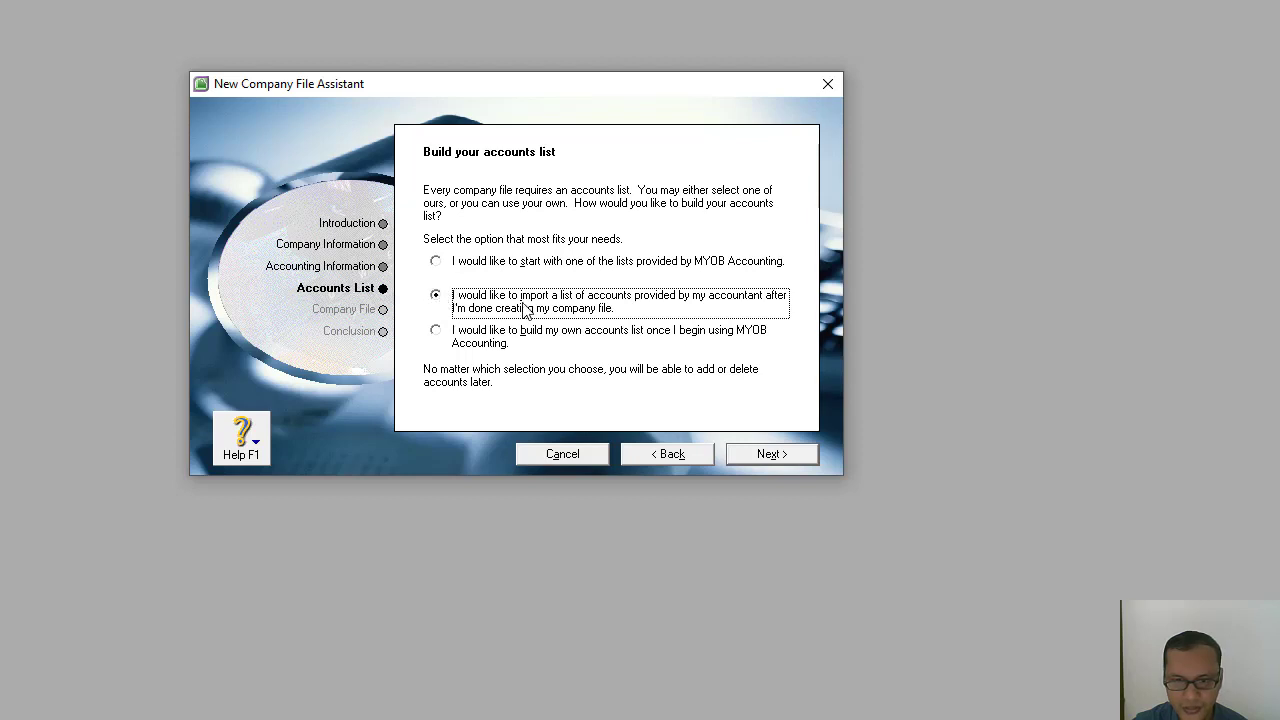
left_click(765, 459)
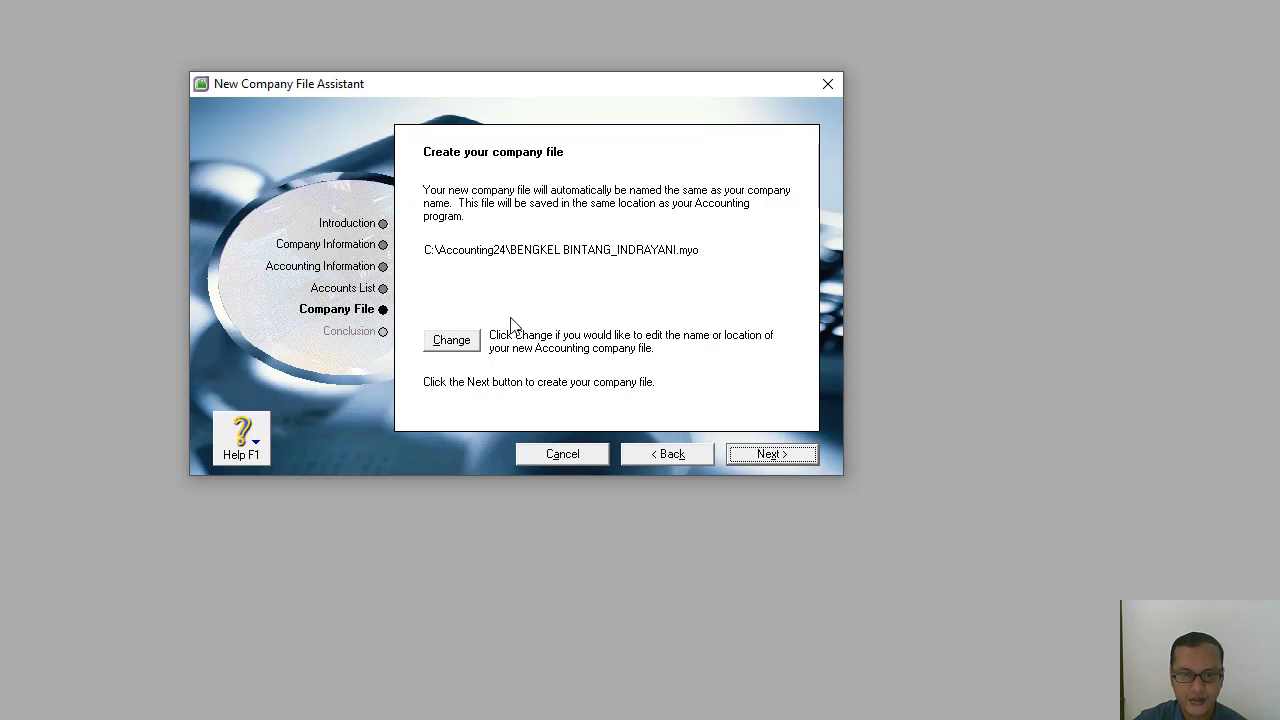
Change the company file's save location to DATA (E:) and create a folder there named KOMPUTER AKUNTANSI_IIIA.
left_click(458, 342)
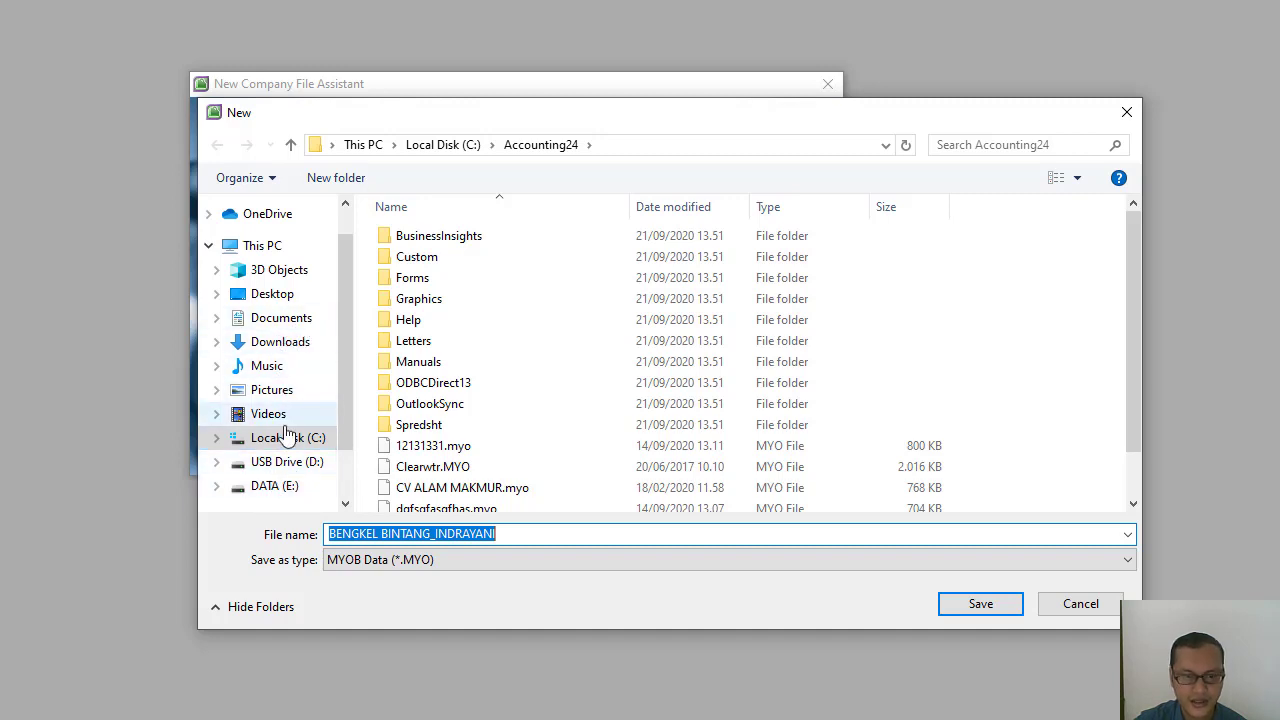
left_click(262, 488)
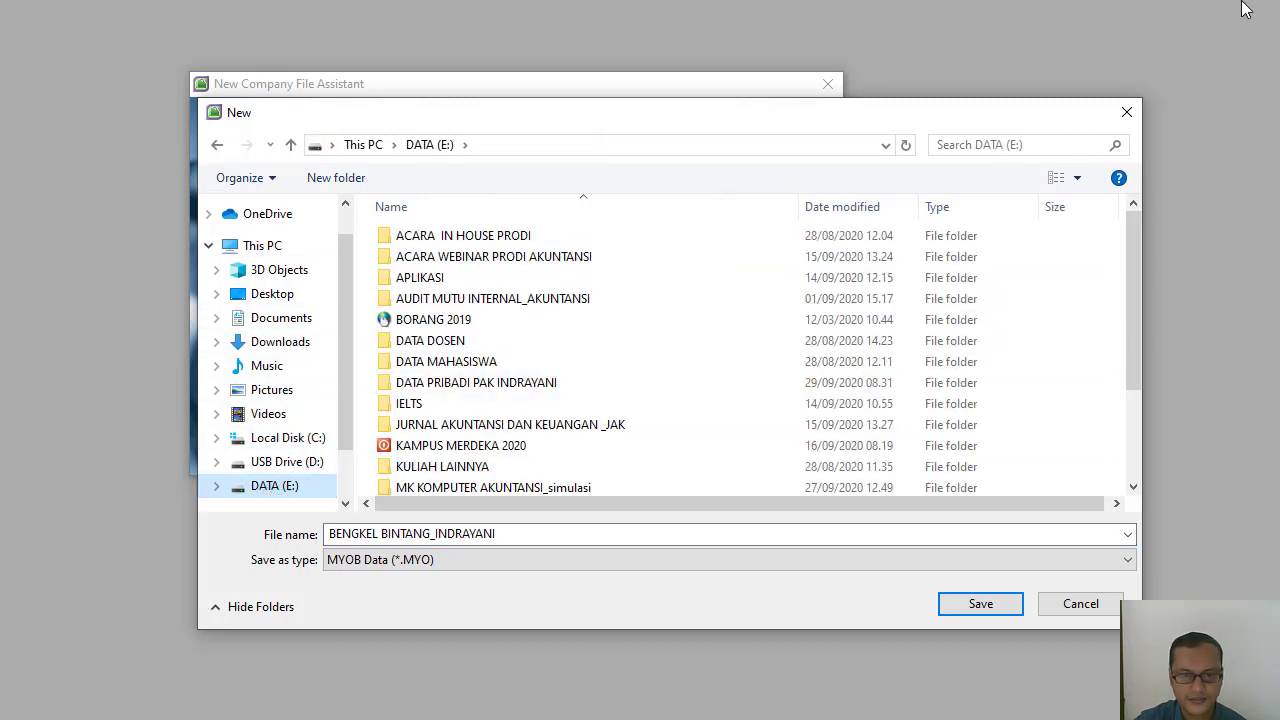
left_click(345, 190)
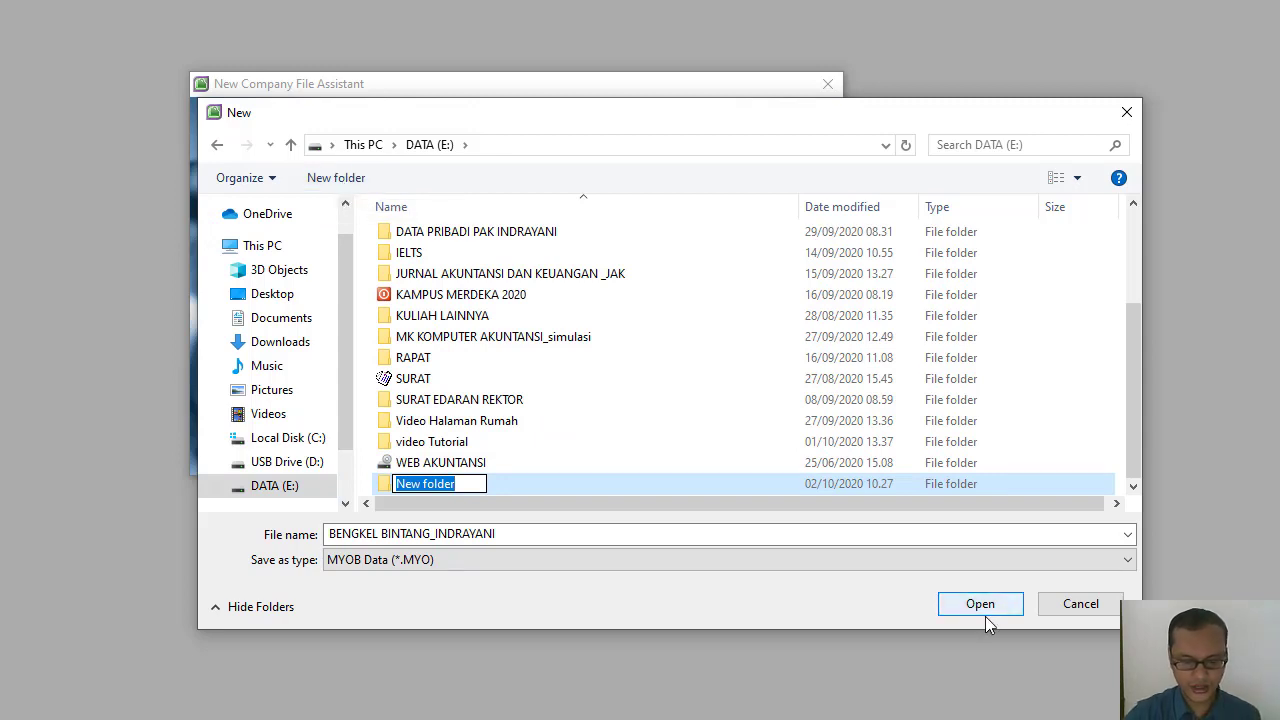
type("ko")
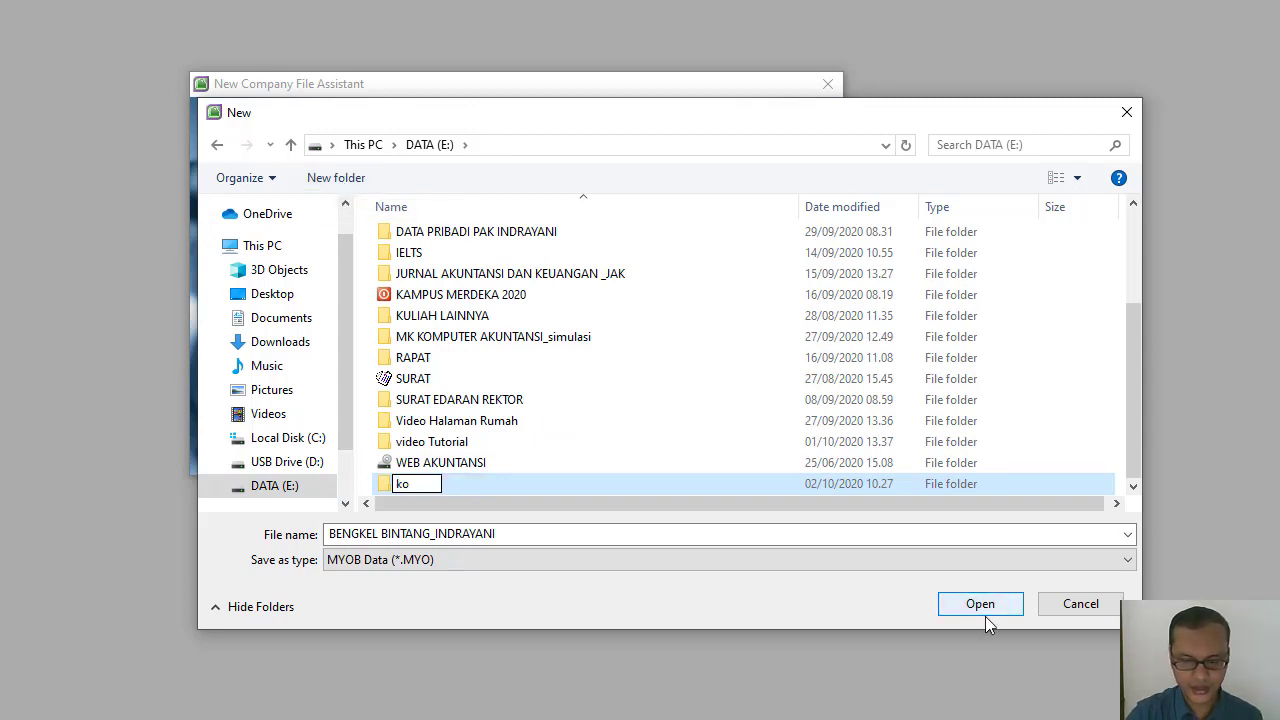
type("KO")
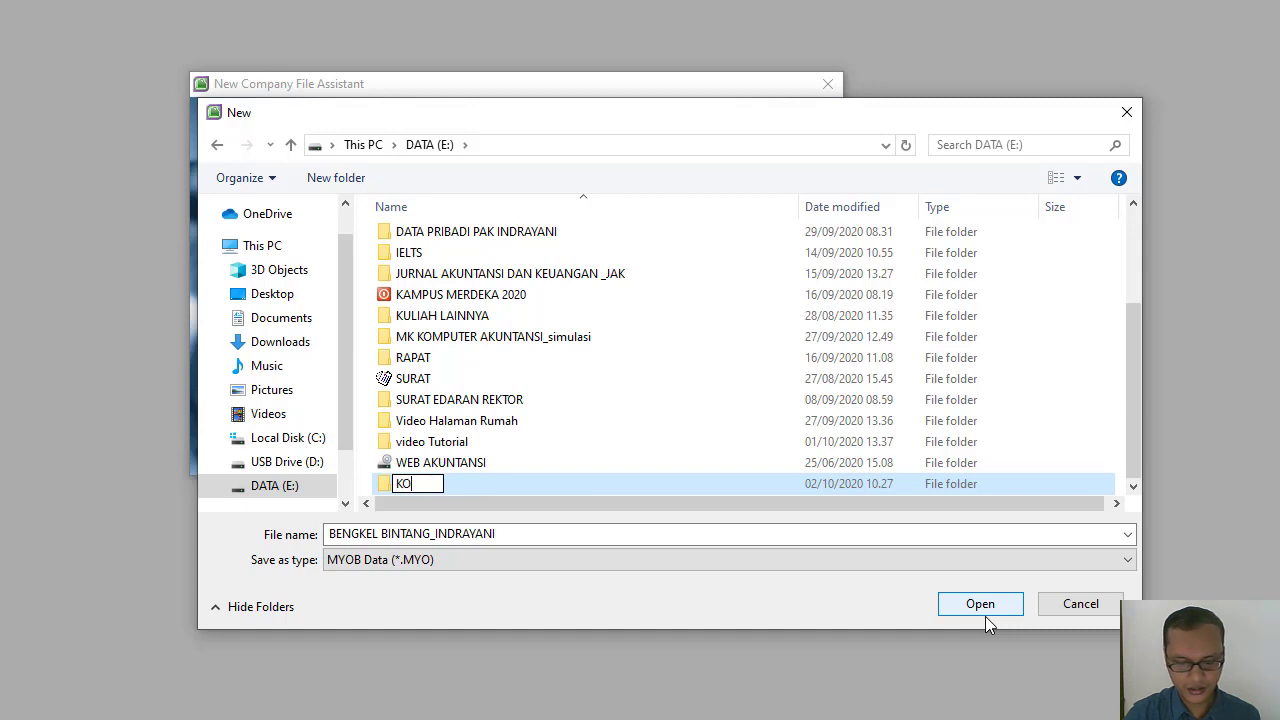
type("MPUTER AKUNTANSI")
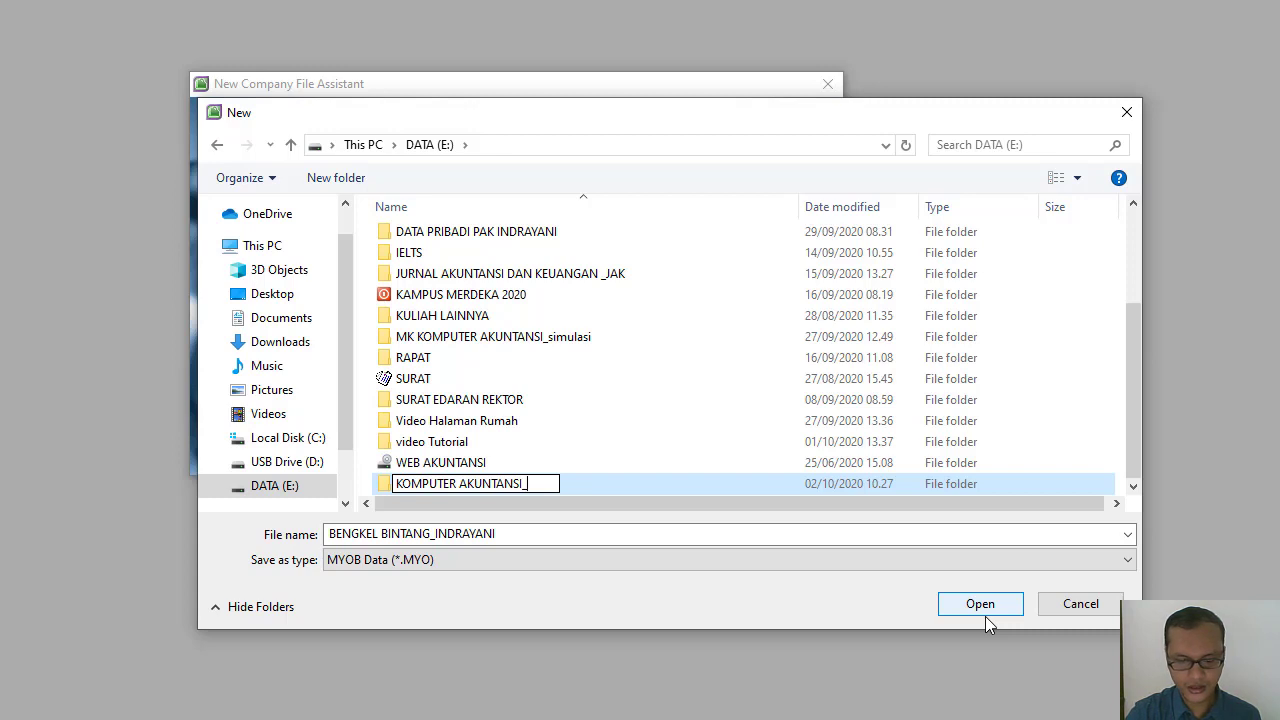
type("_II")
type("IA")
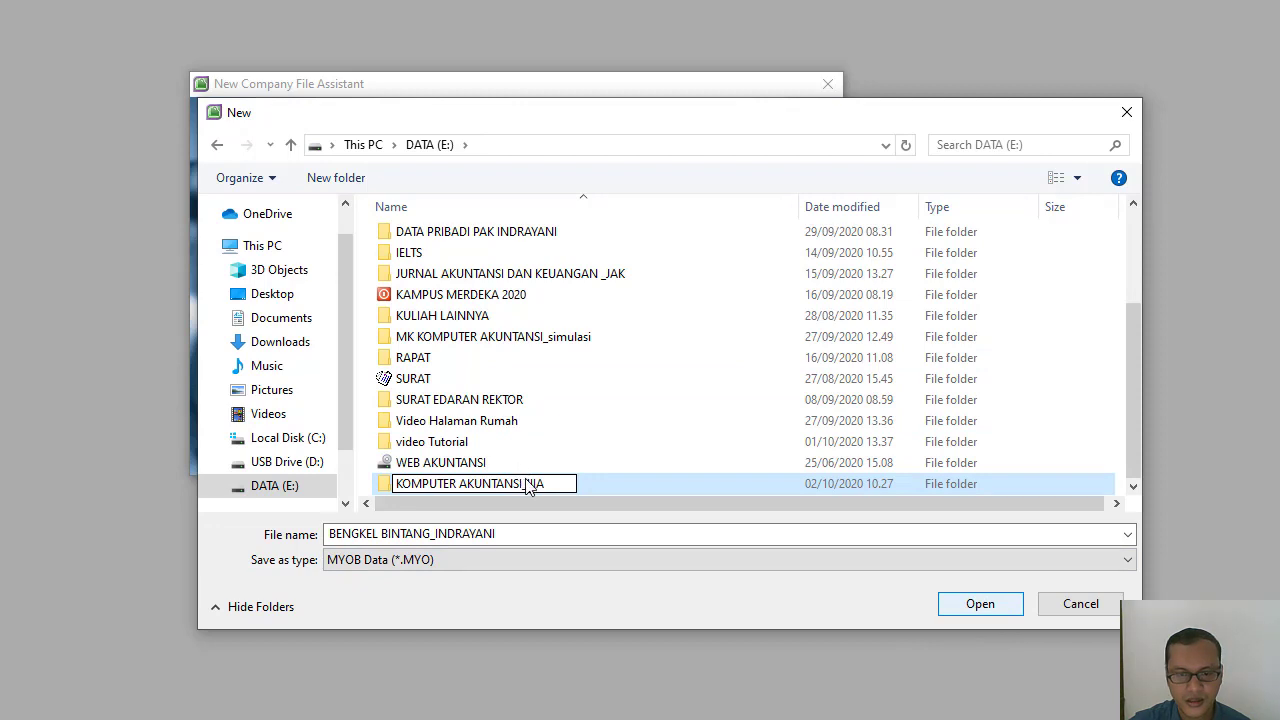
key("Return")
Save the company file location in the KOMPUTER AKUNTANSI_IIIA folder, then create the file and continue to the Command Centre.
double_click(611, 486)
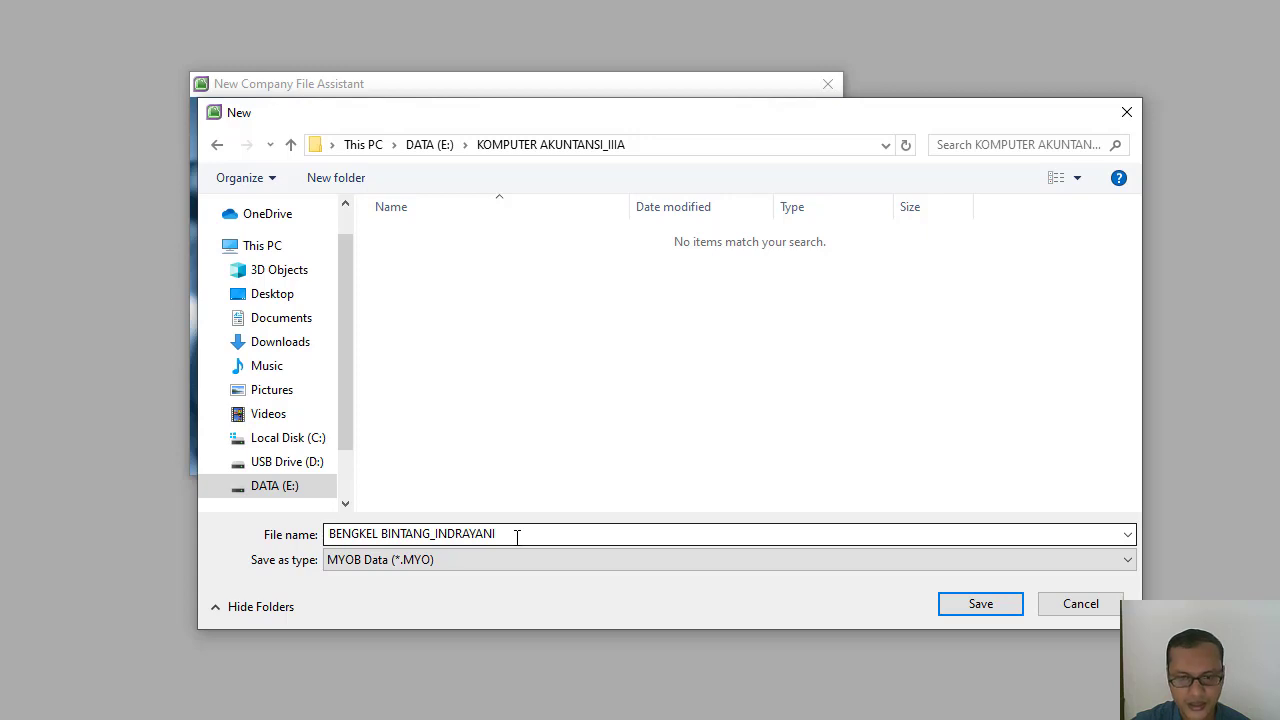
left_click(972, 606)
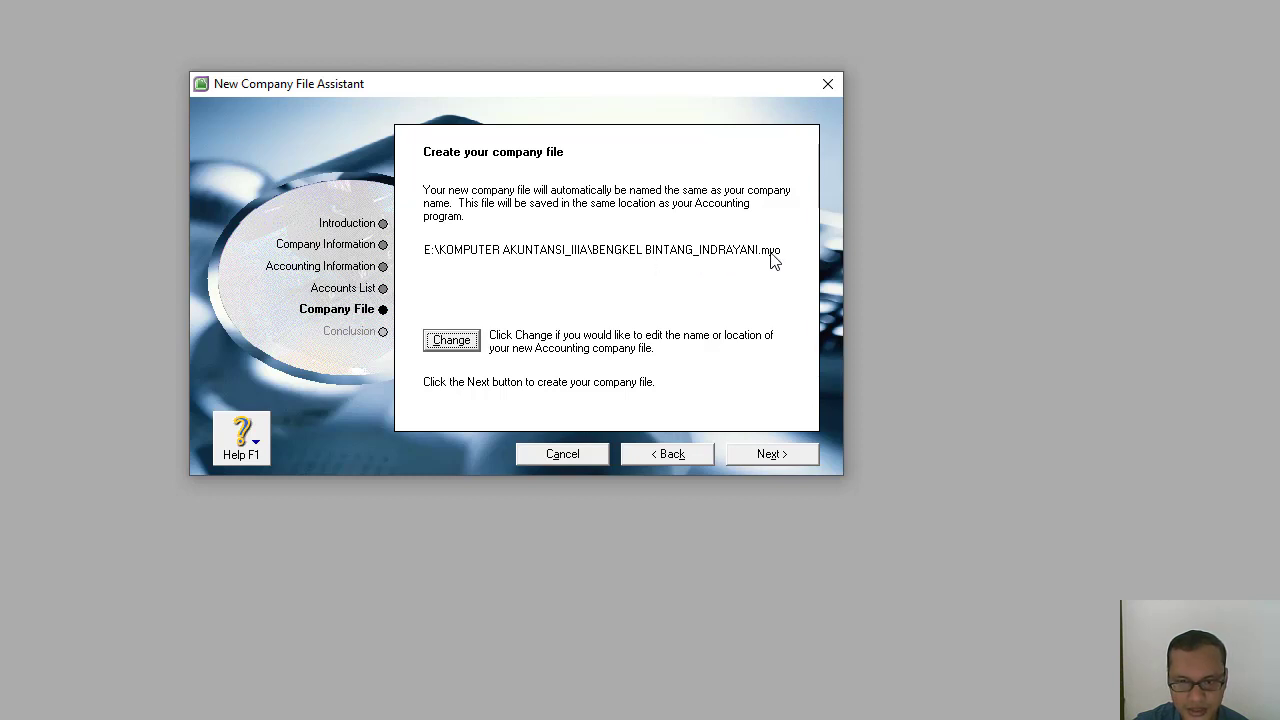
left_click(772, 454)
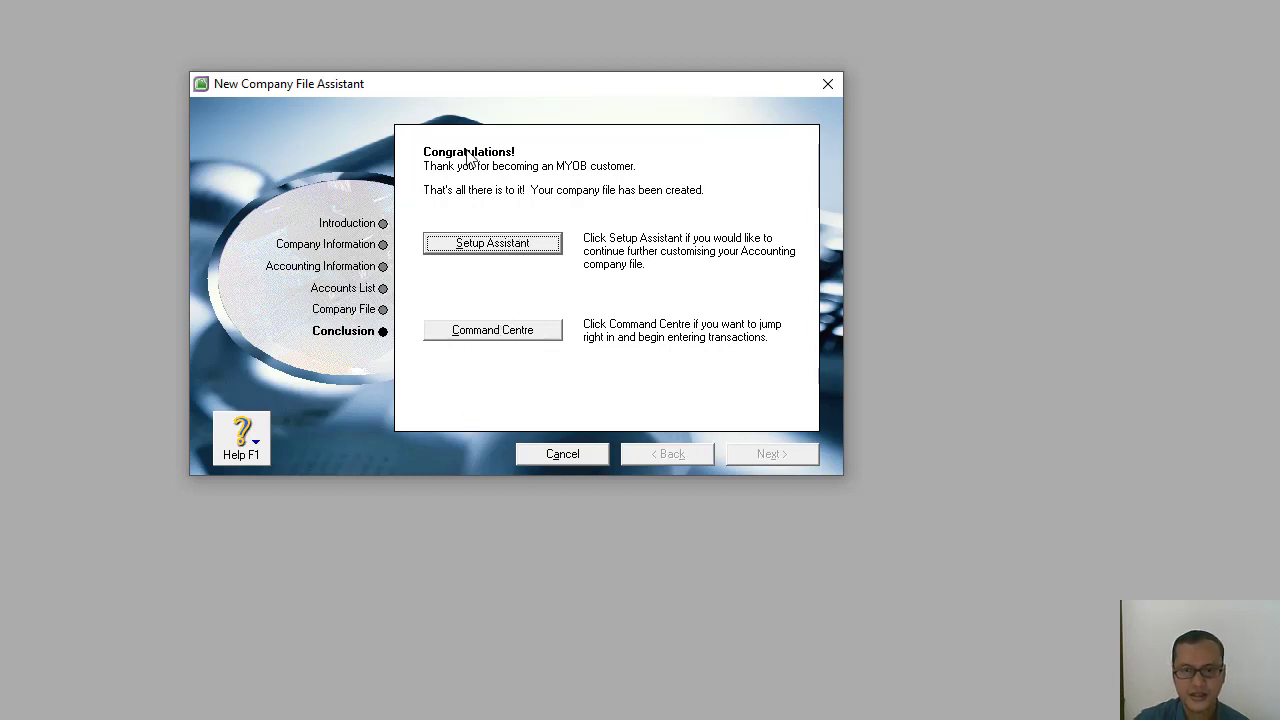
left_click(461, 336)
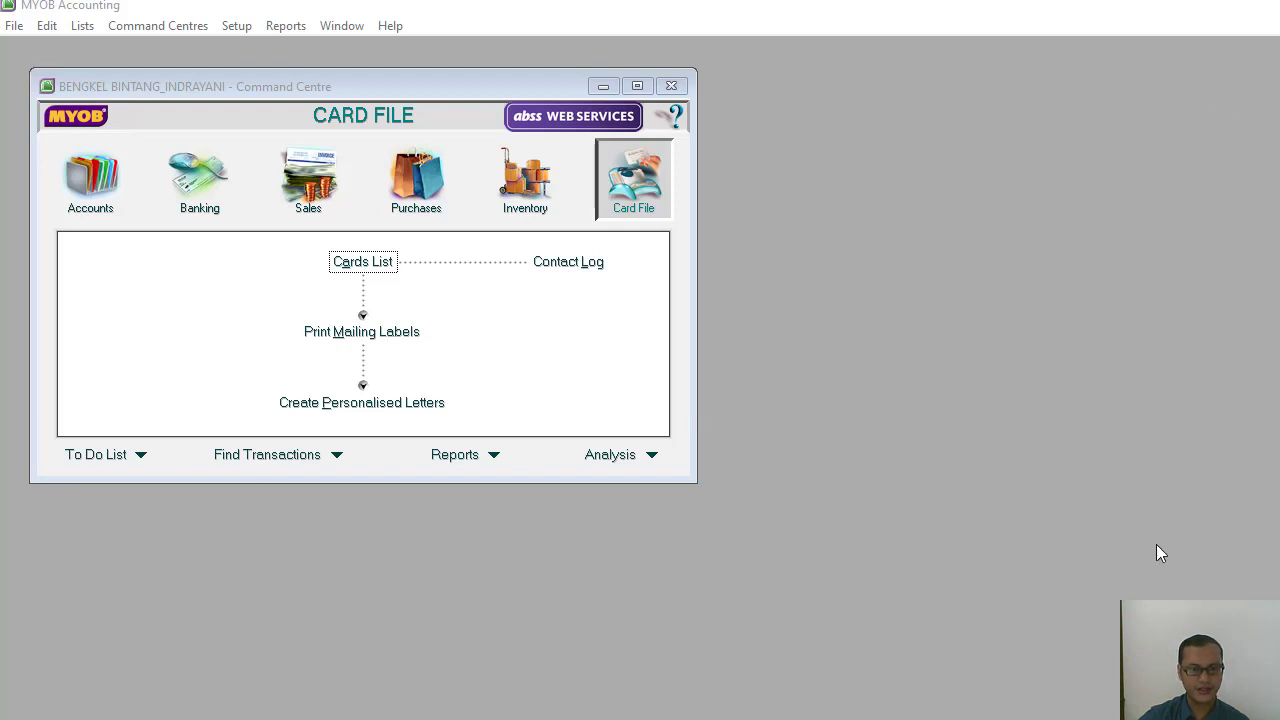
Switch to the Word manuscript and examine the accounts to delete and the table of account codes and names to edit.
left_click(829, 716)
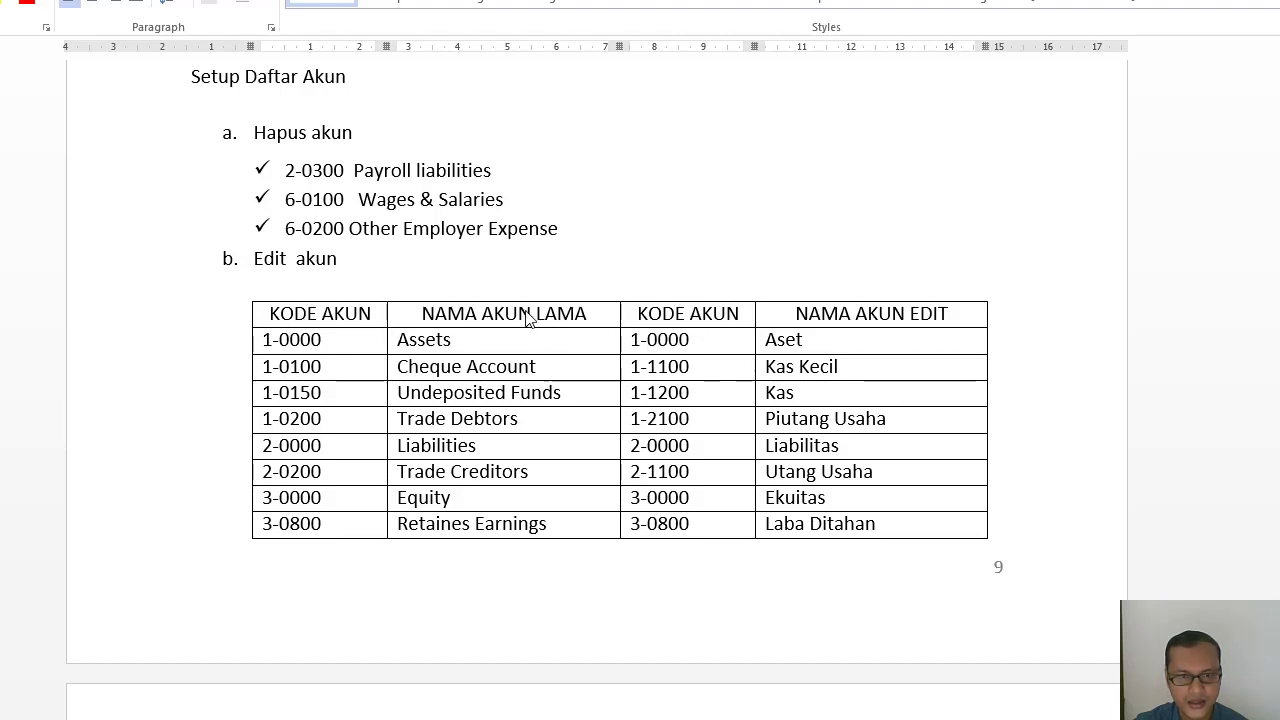
scroll(524, 338, "down", 1)
scroll(524, 338, "down", 4)
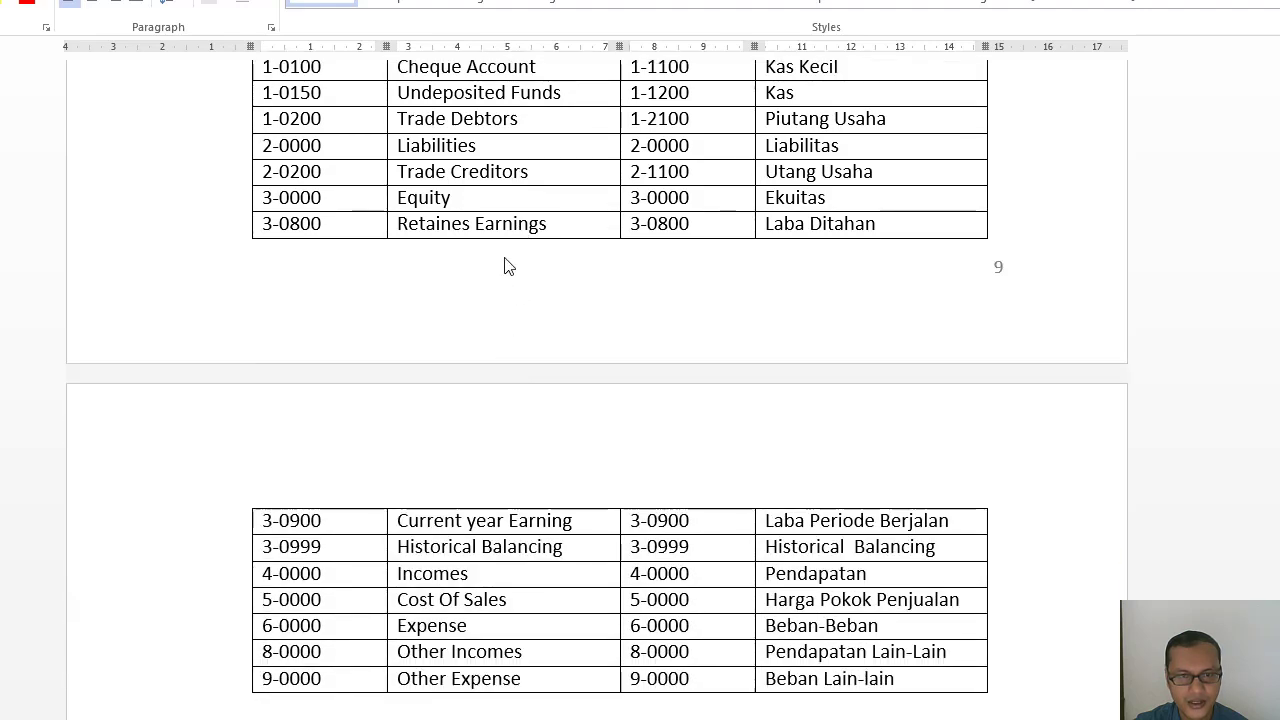
scroll(450, 627, "up", 5)
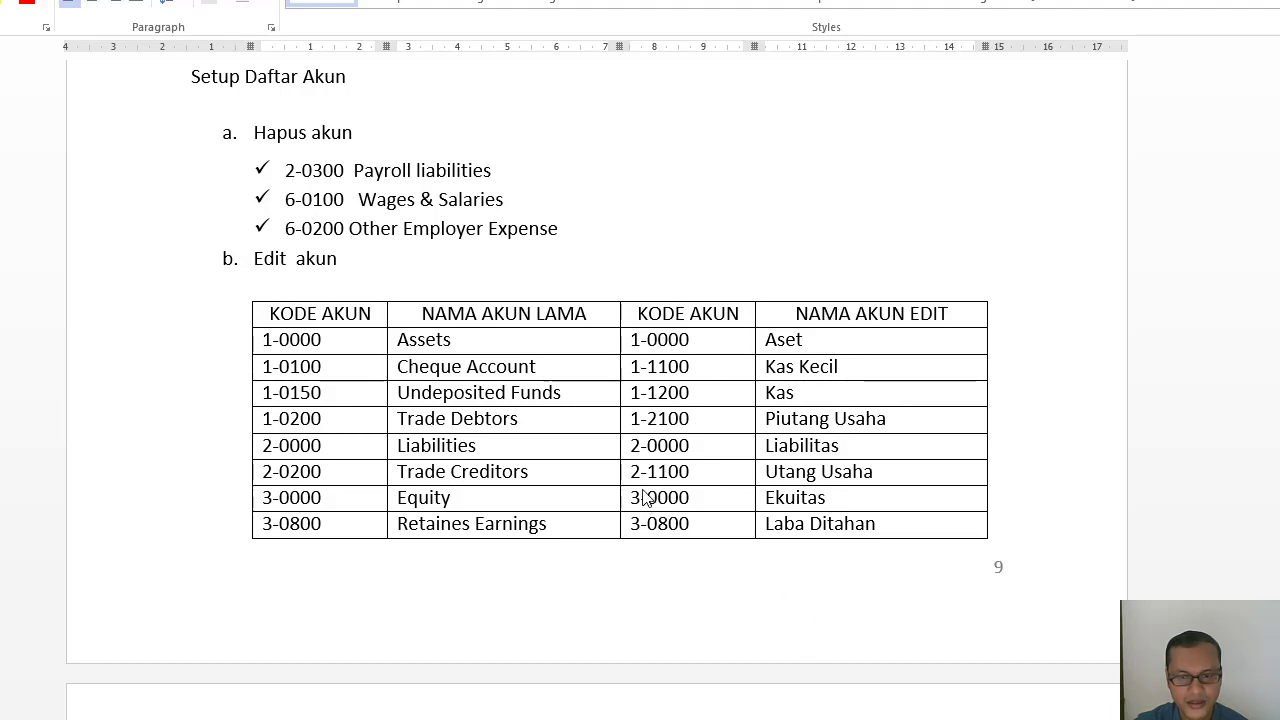
scroll(674, 505, "down", 3)
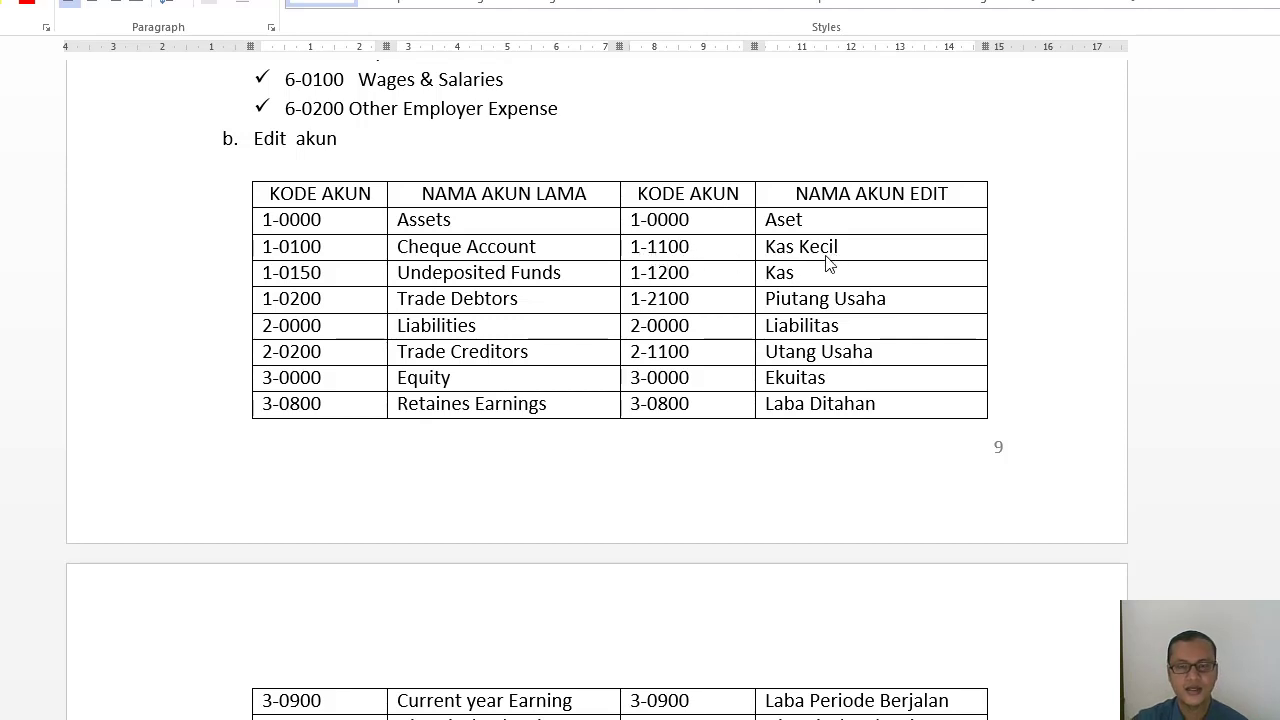
scroll(780, 300, "down", 3)
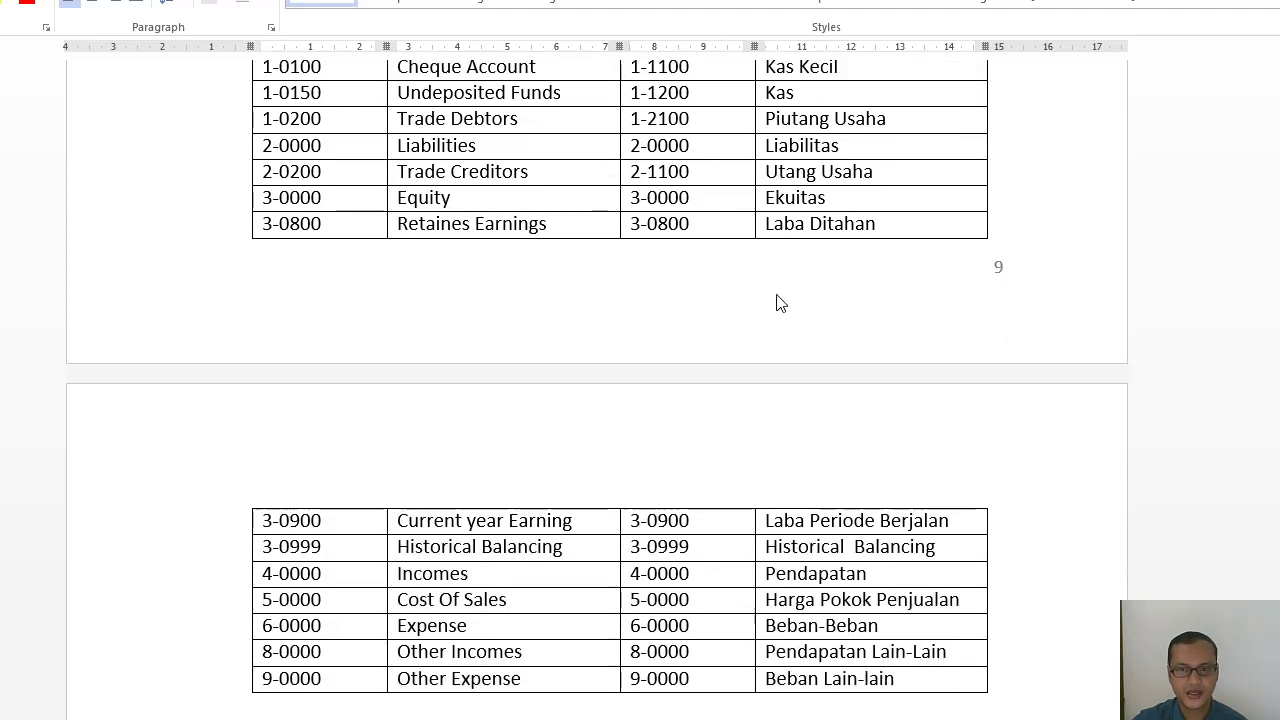
scroll(777, 300, "up", 2)
scroll(768, 317, "up", 5)
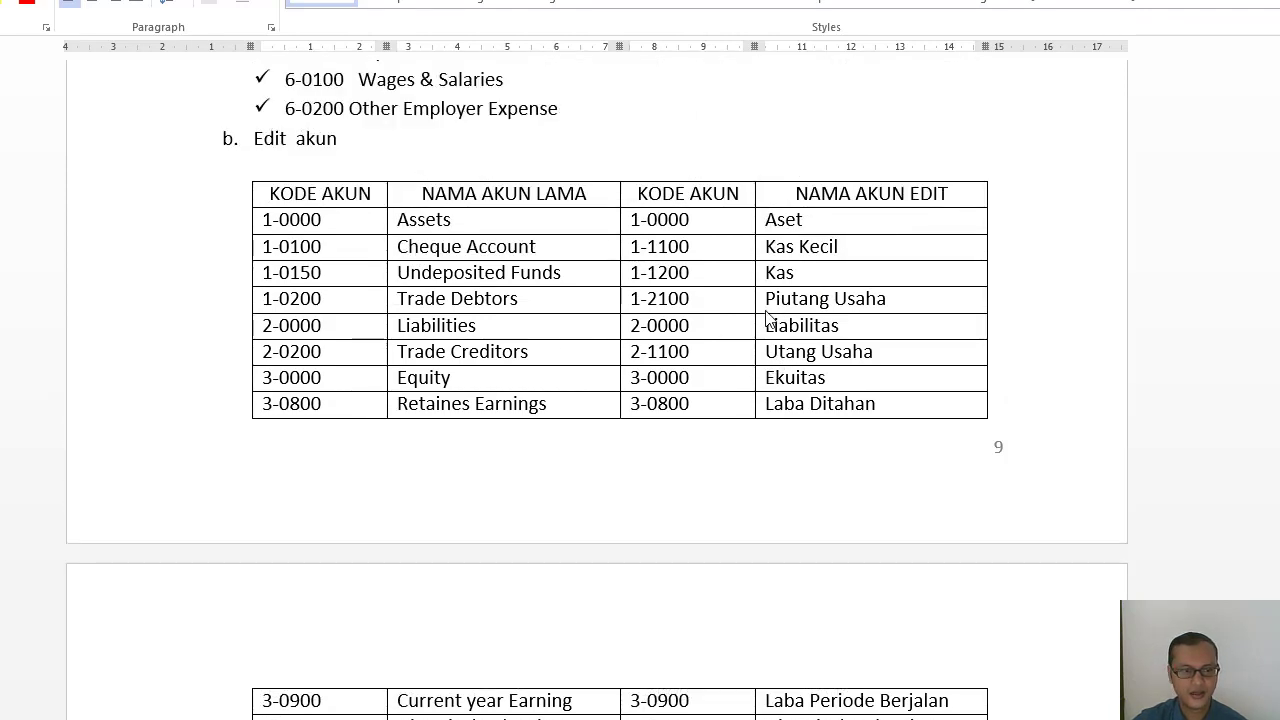
scroll(765, 320, "down", 5)
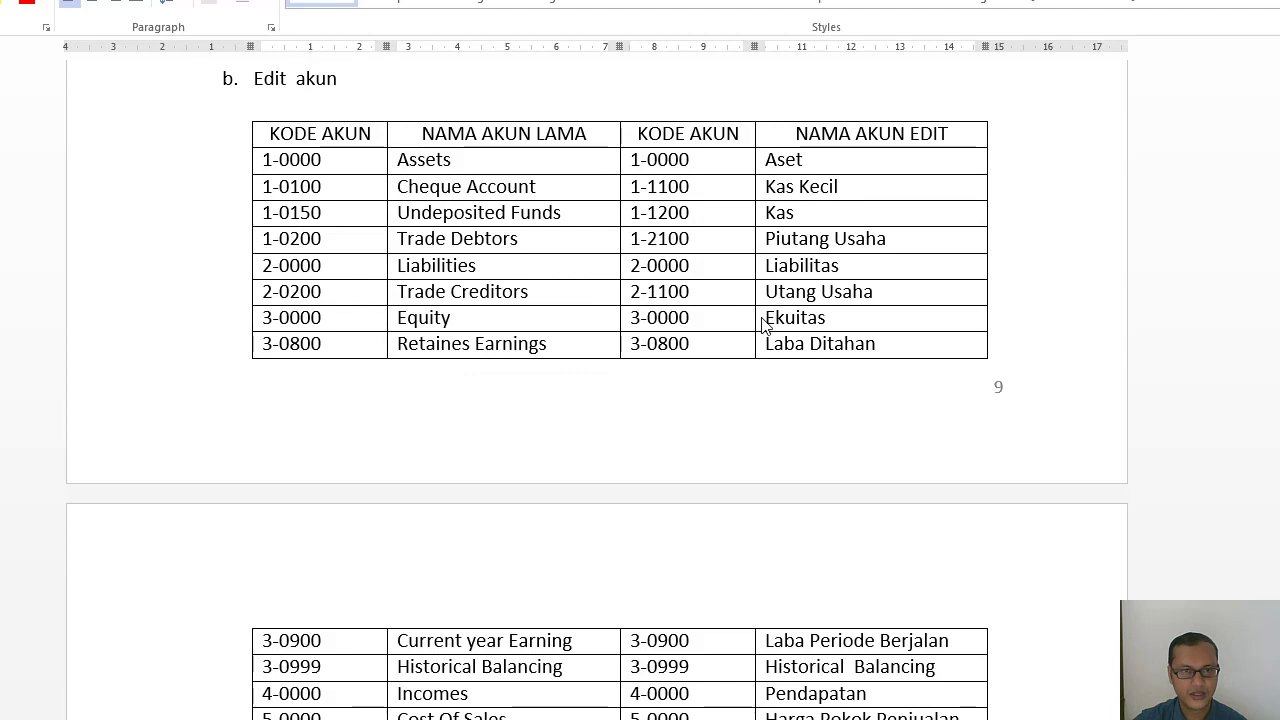
scroll(734, 313, "down", 2)
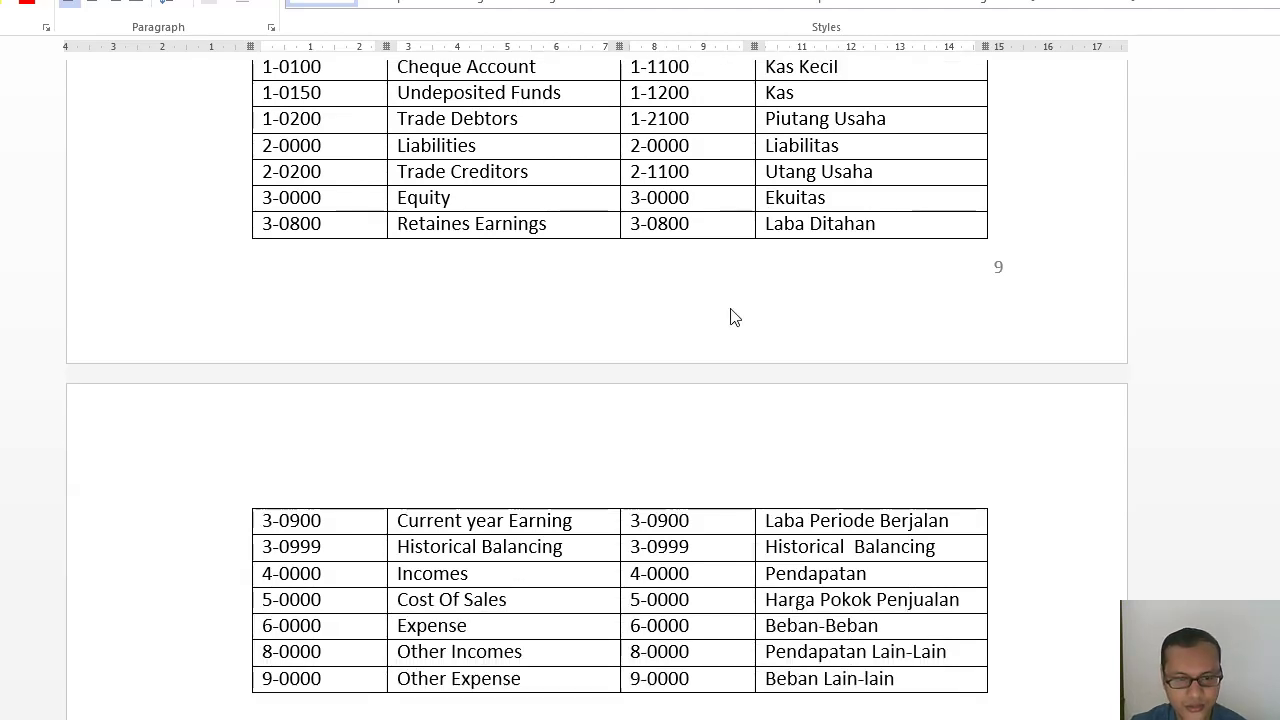
scroll(734, 314, "up", 2)
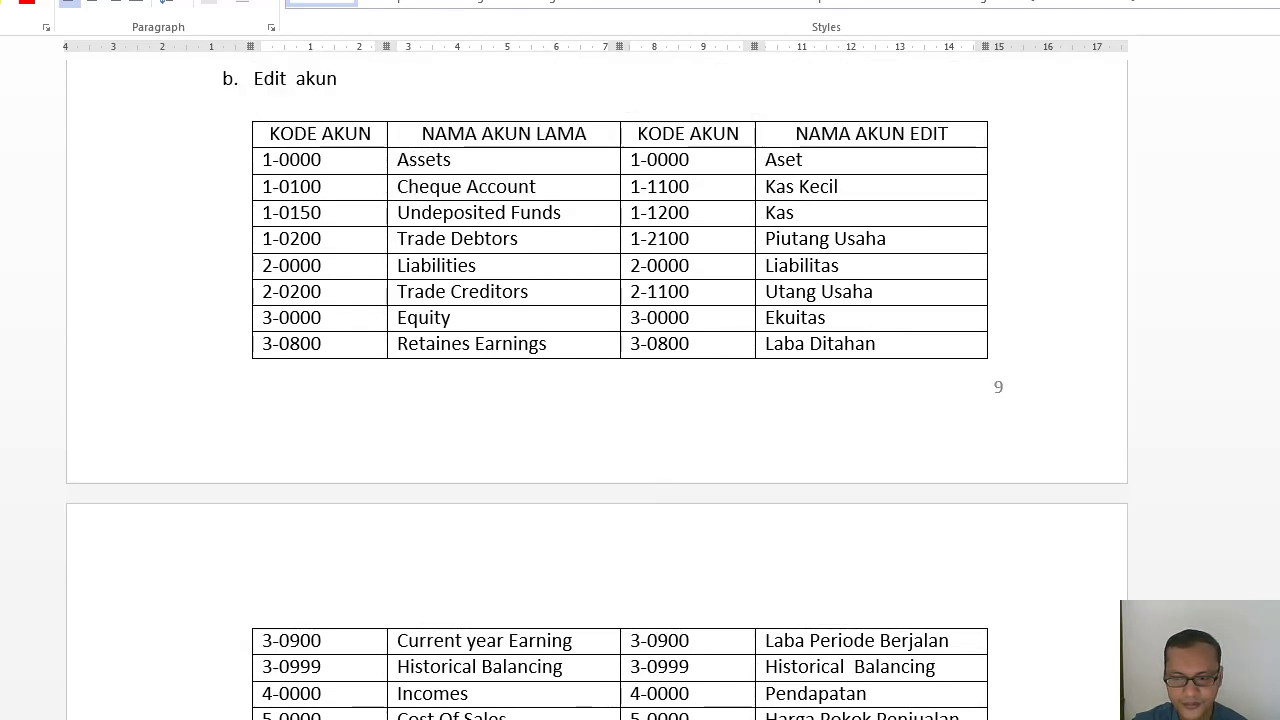
Switch back to MYOB Accounting, open the Accounts List from the Accounts command centre and maximize its window.
key("alt+Tab")
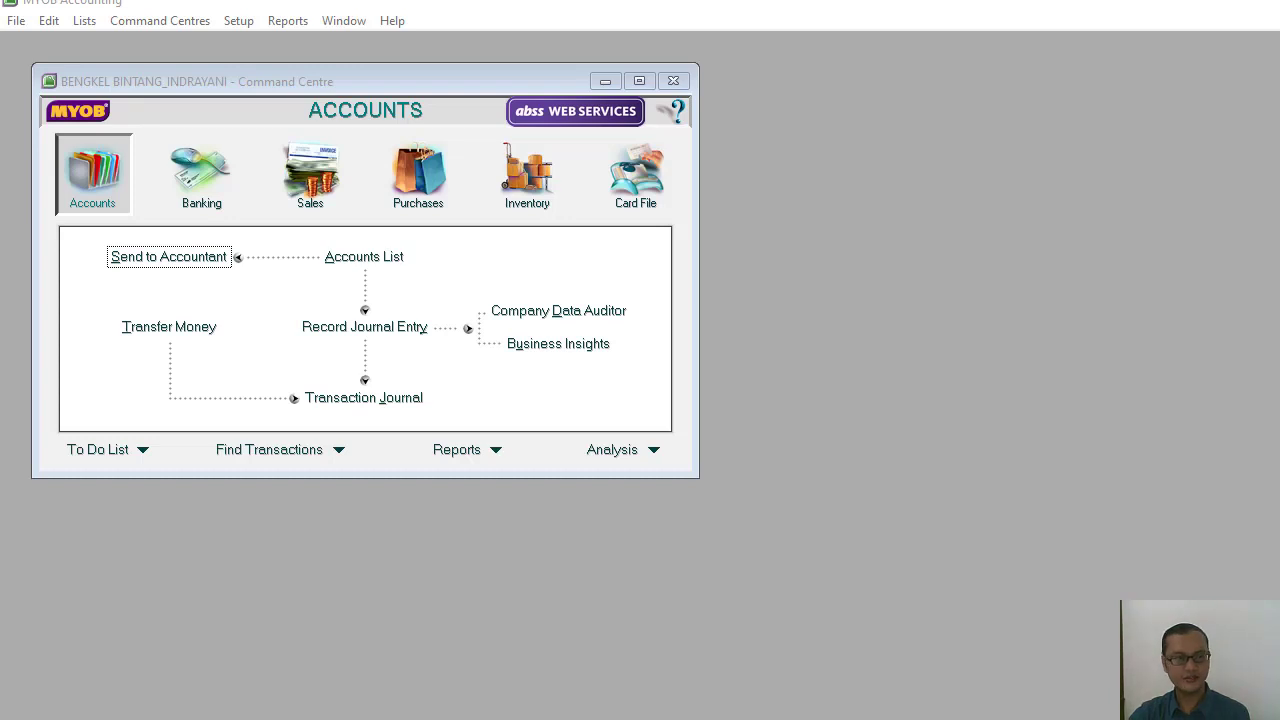
left_click(87, 190)
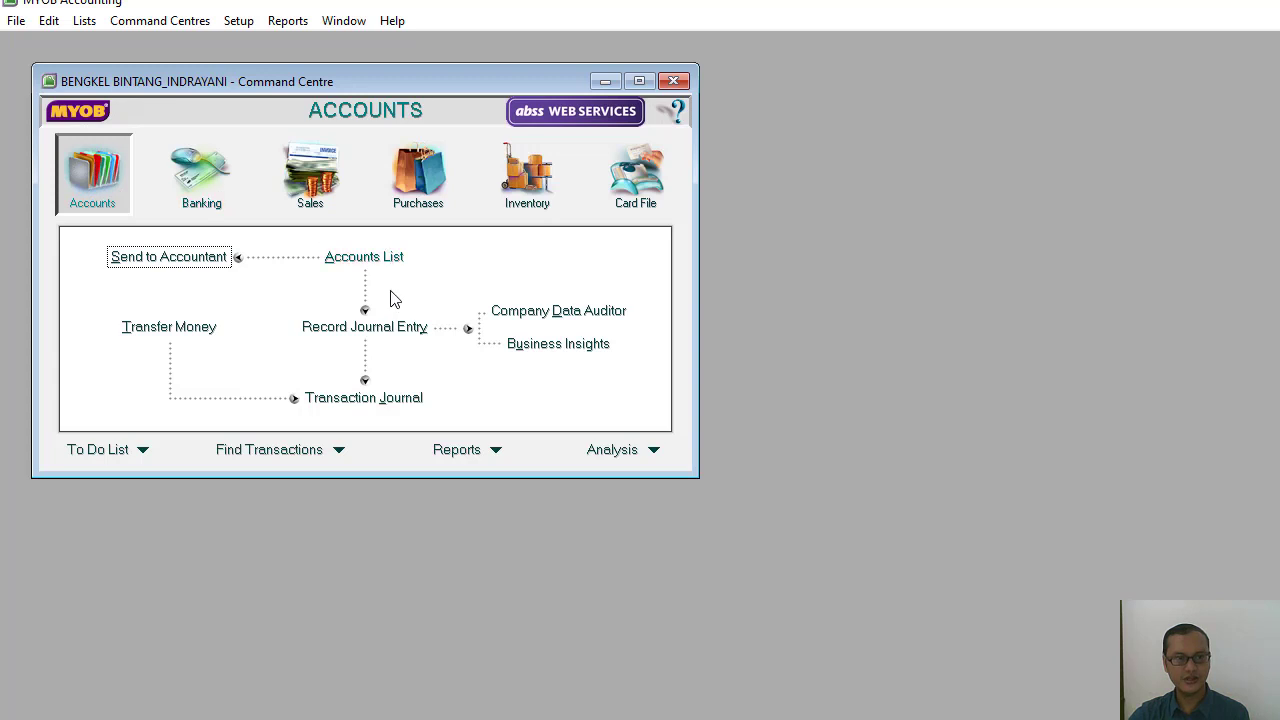
left_click(378, 257)
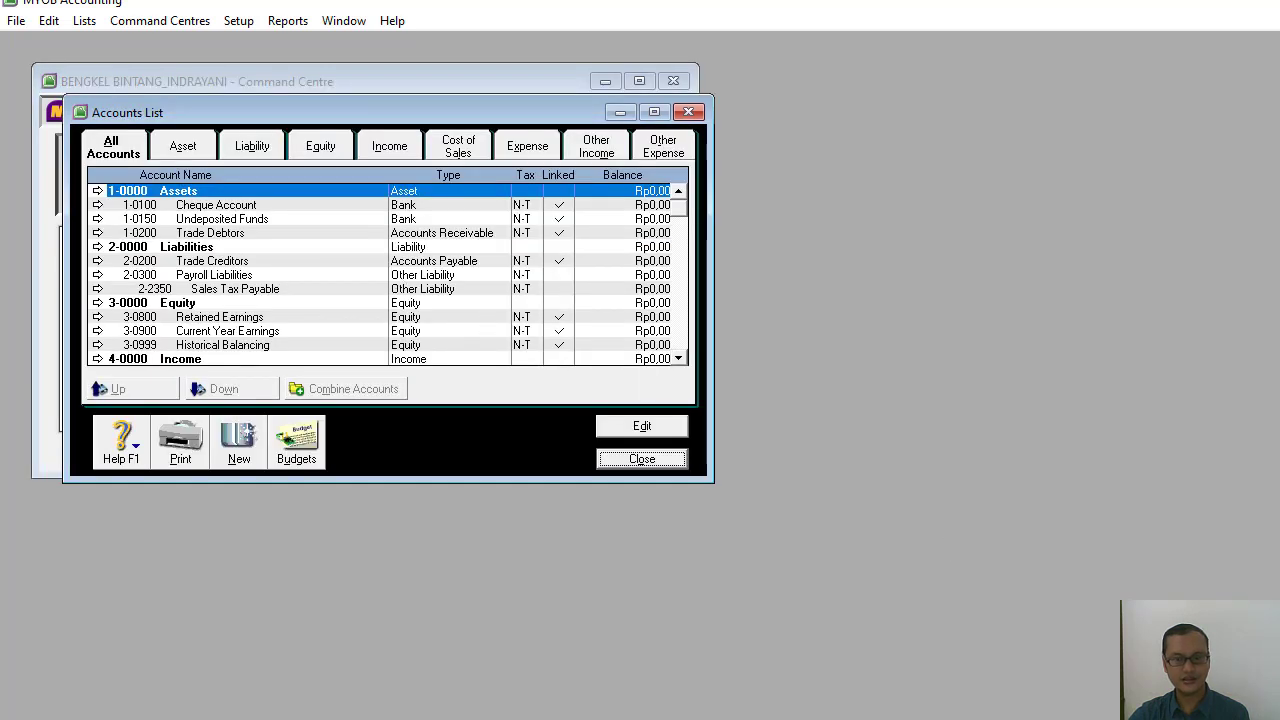
left_click(654, 111)
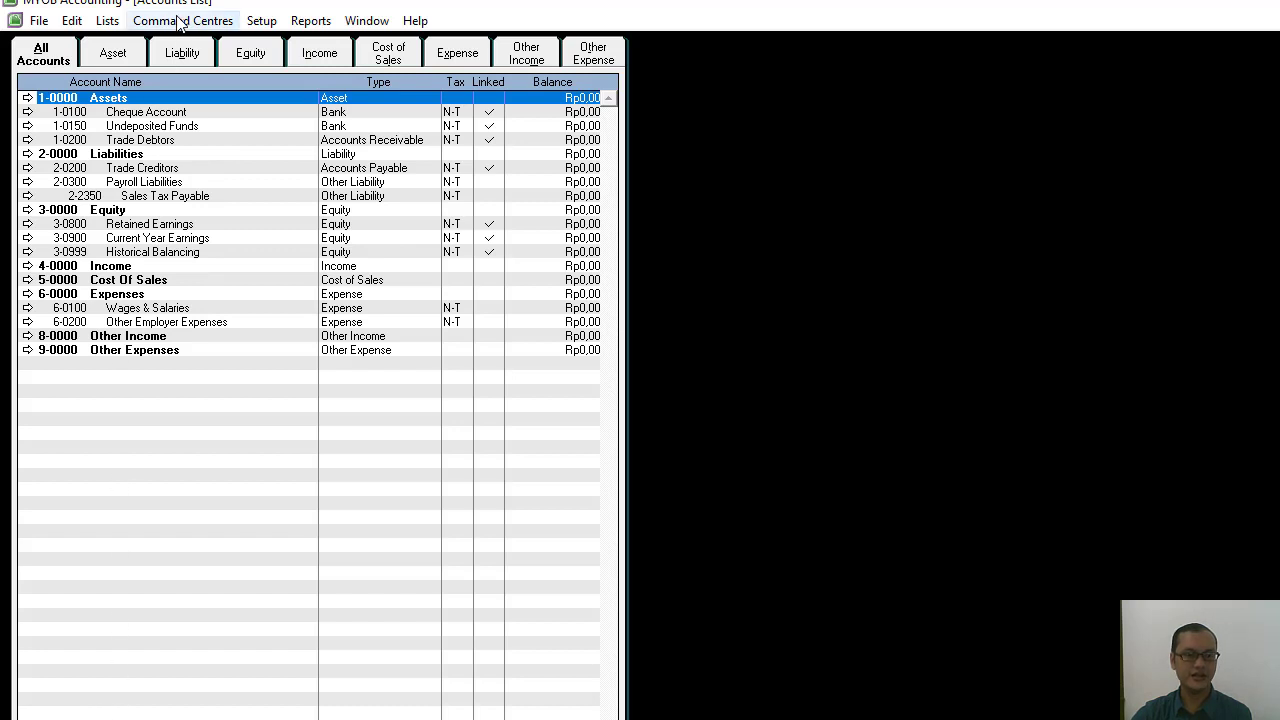
Examine the accounts in each category from Asset to Other Expense and return to the list of all accounts.
left_click(108, 62)
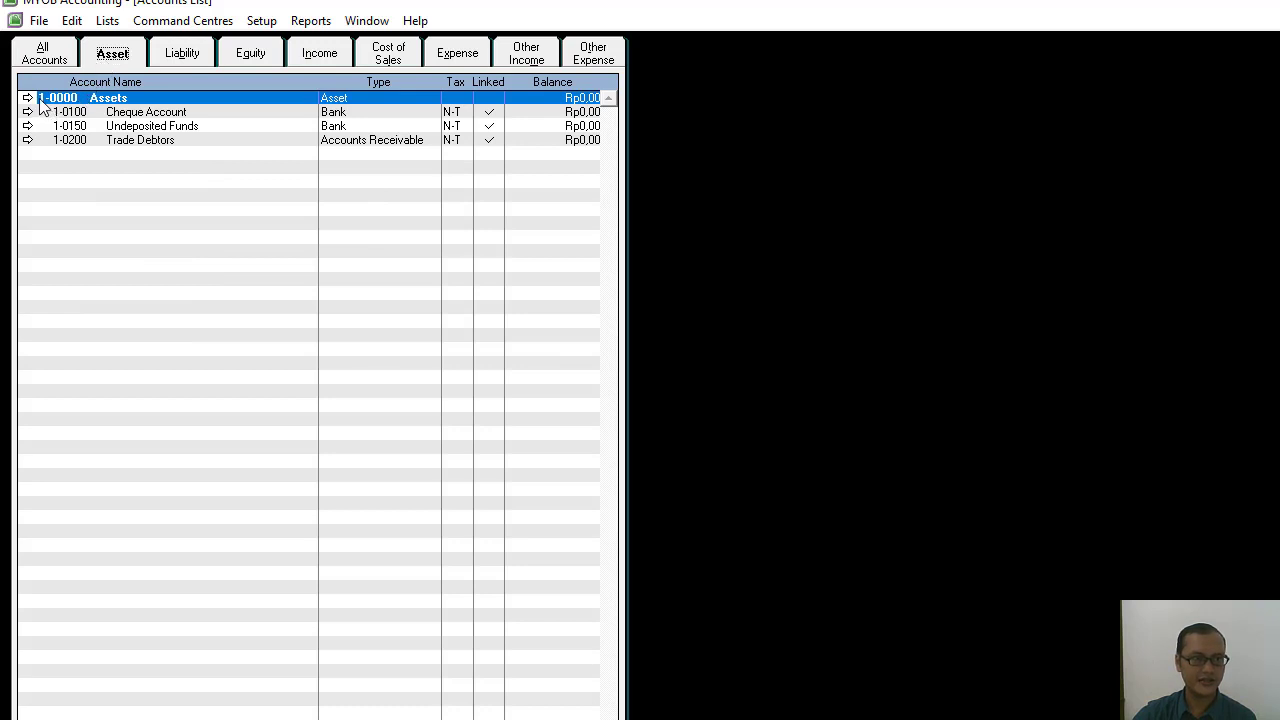
left_click(188, 56)
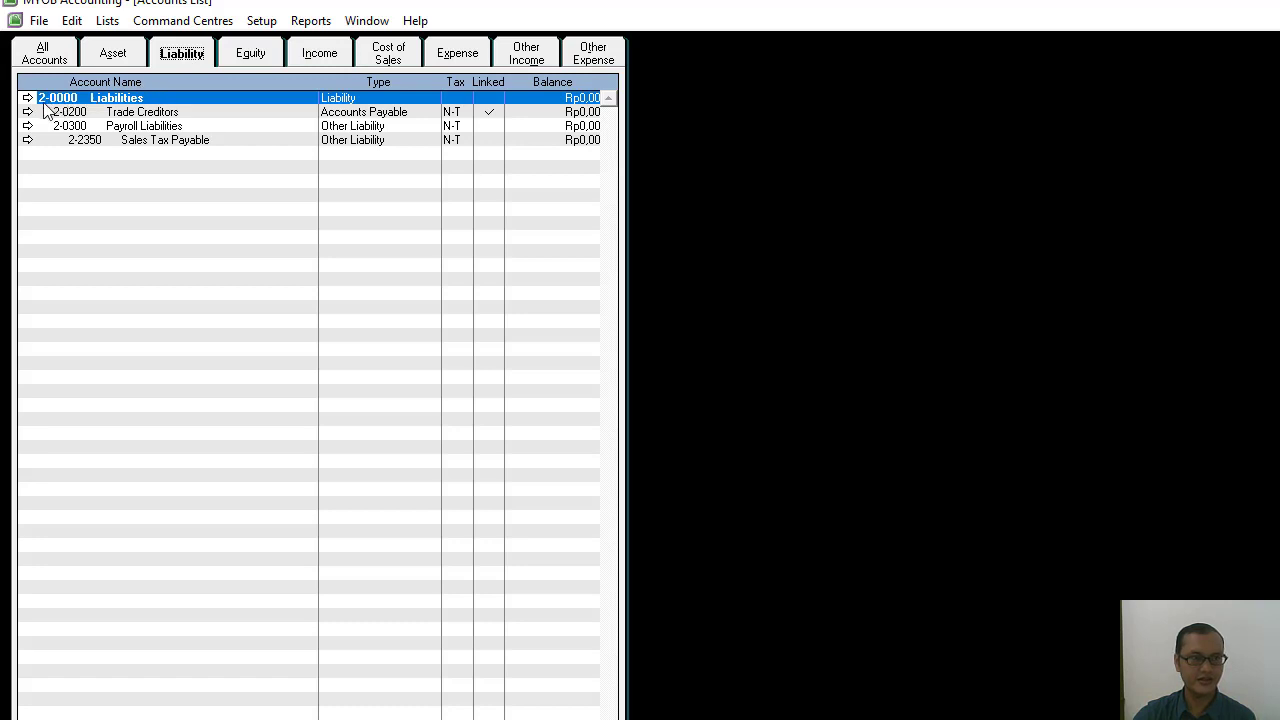
left_click(250, 55)
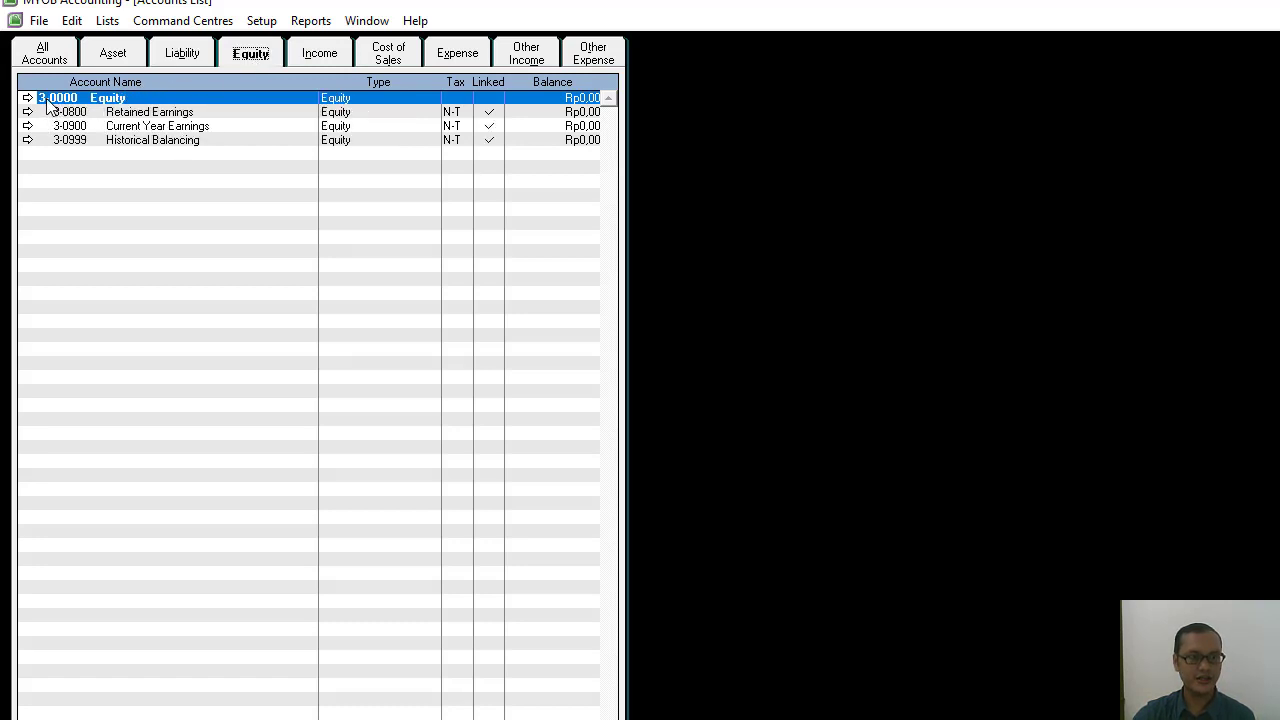
left_click(318, 55)
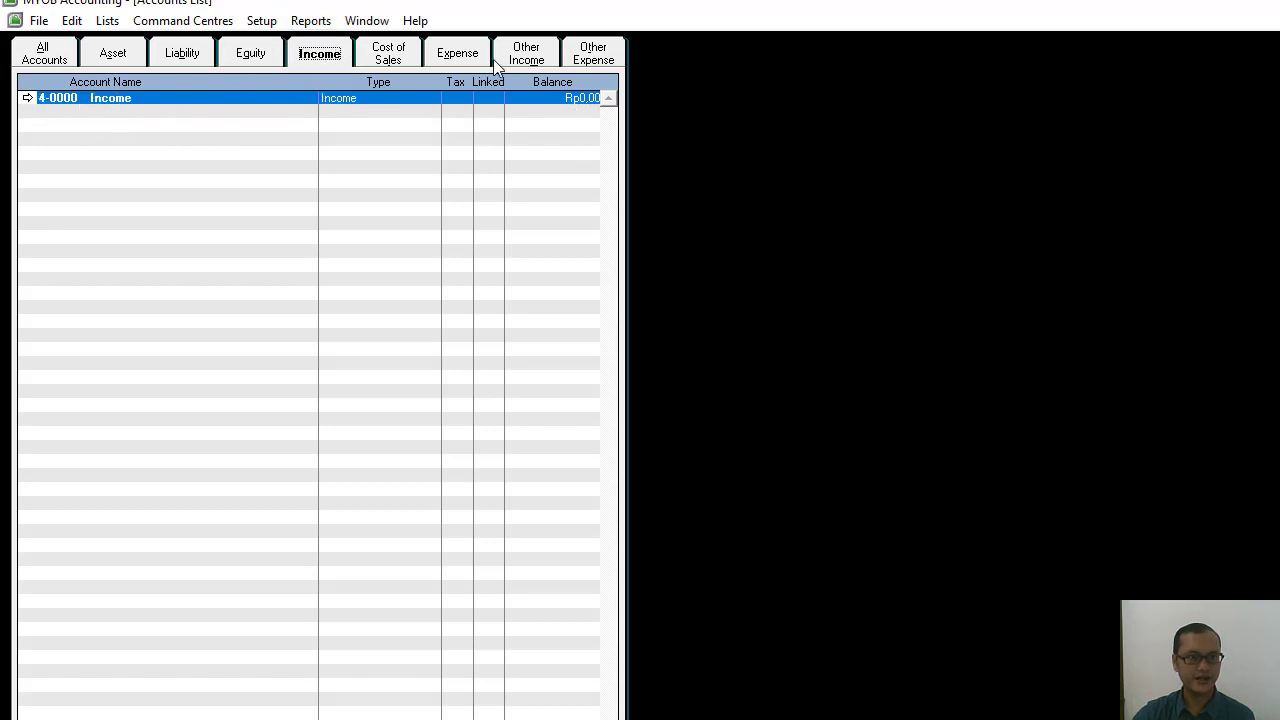
left_click(386, 60)
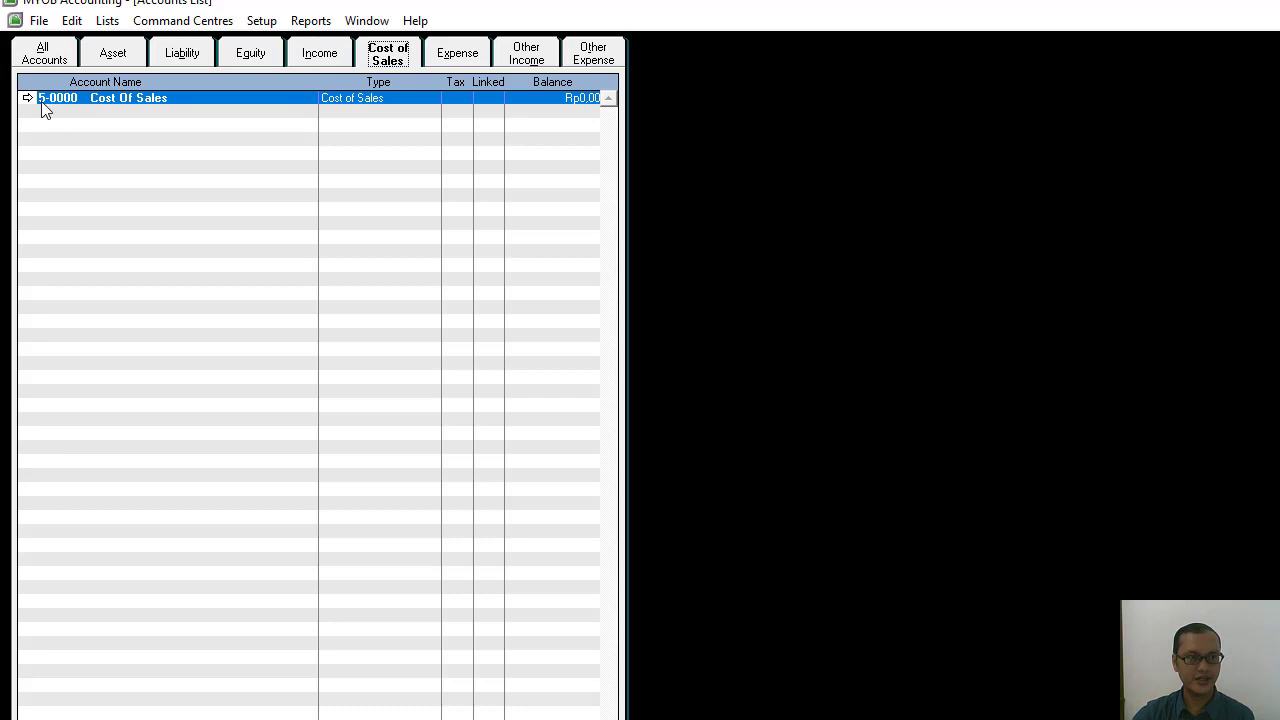
left_click(475, 57)
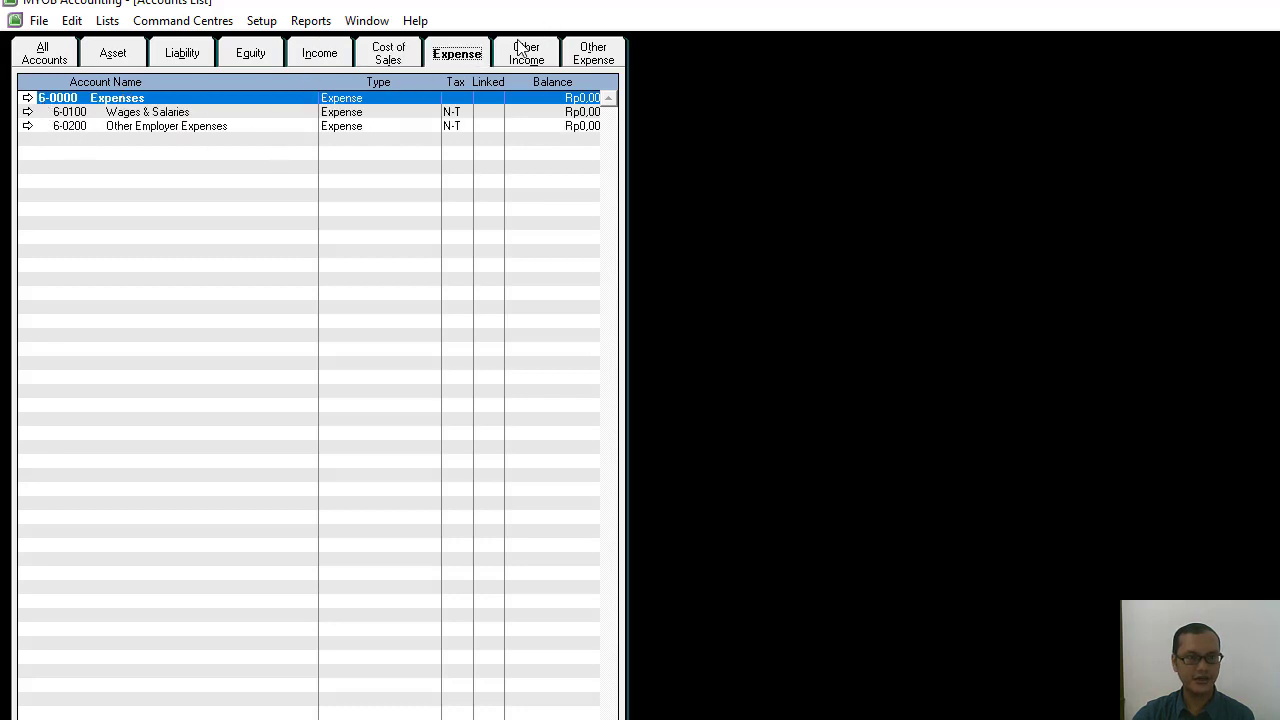
left_click(521, 51)
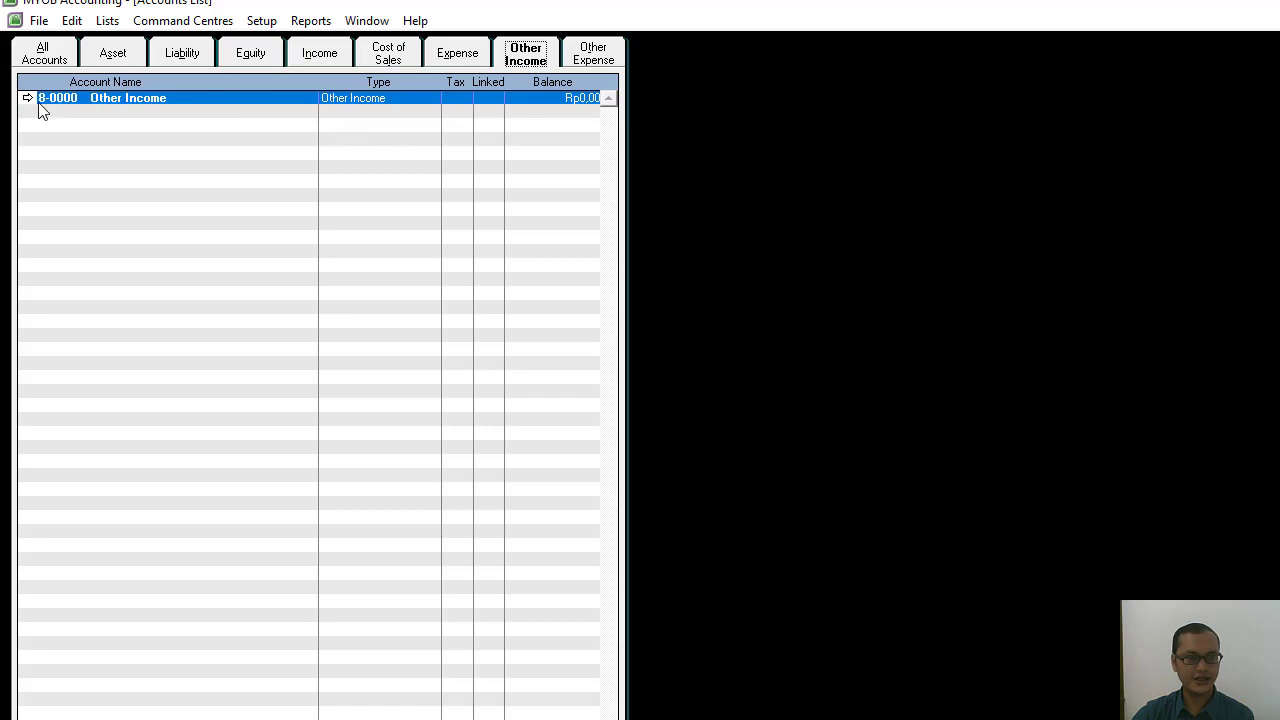
left_click(600, 52)
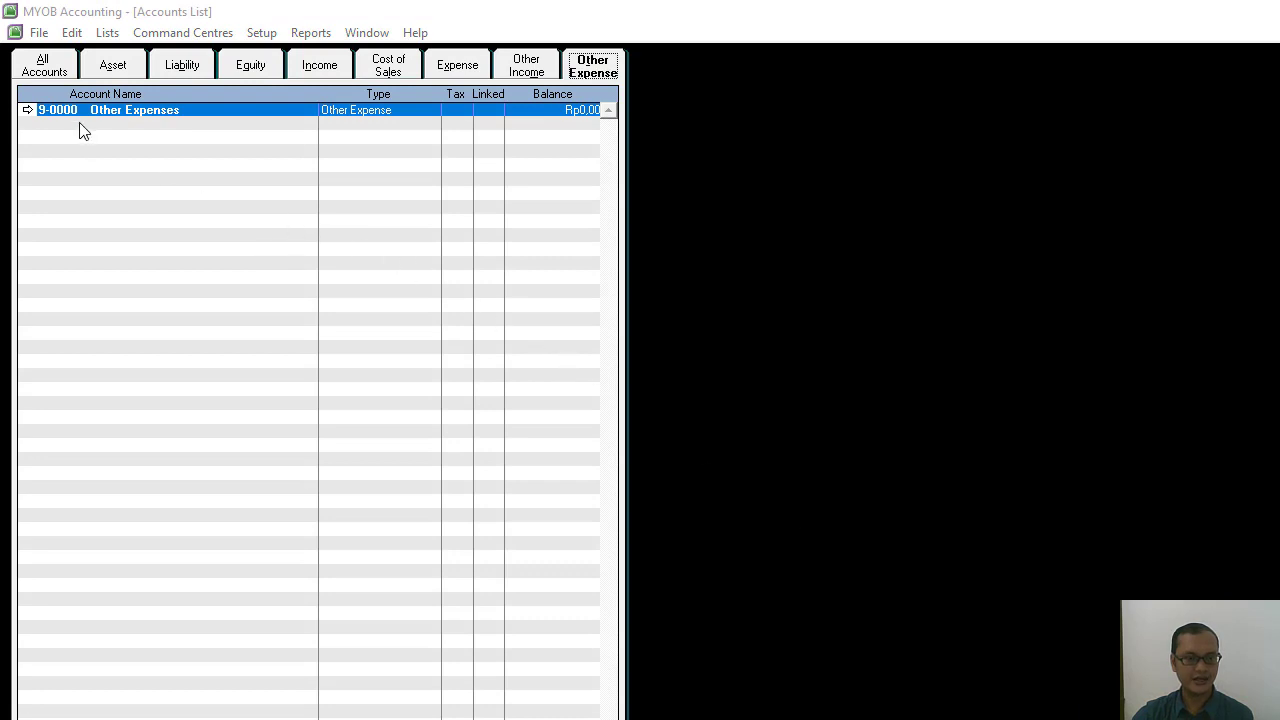
left_click(518, 66)
left_click(455, 71)
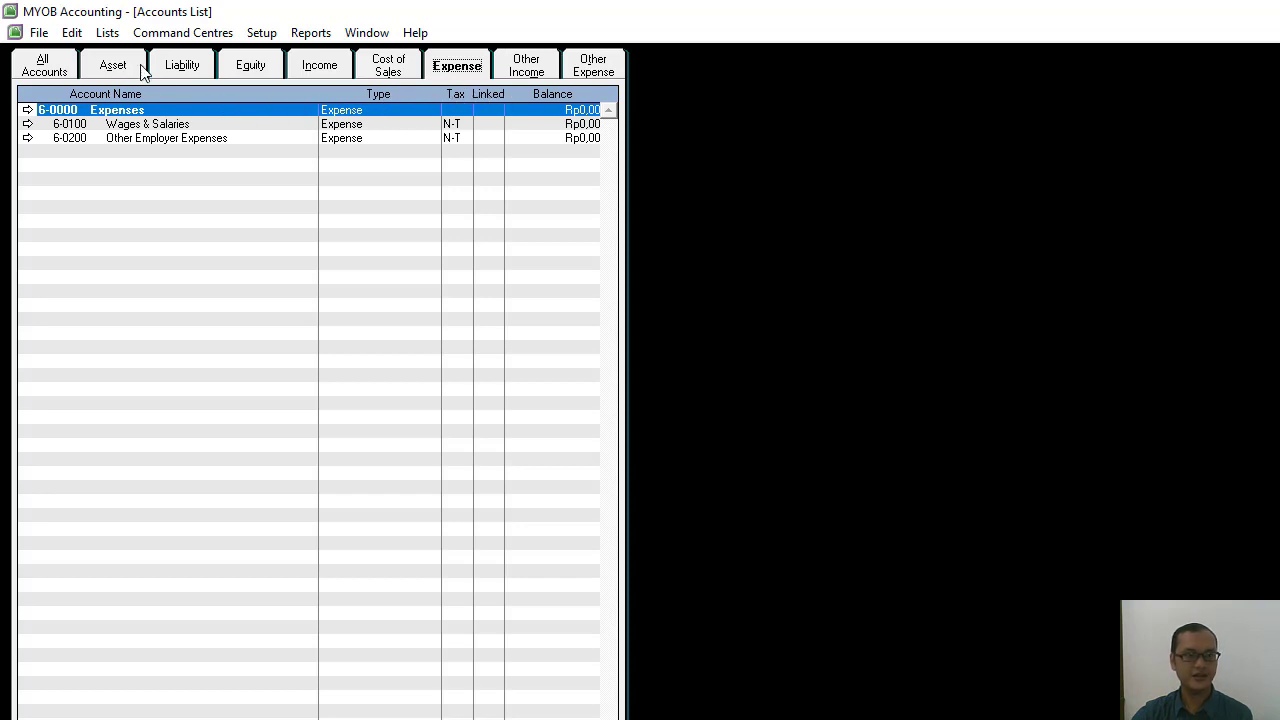
left_click(45, 75)
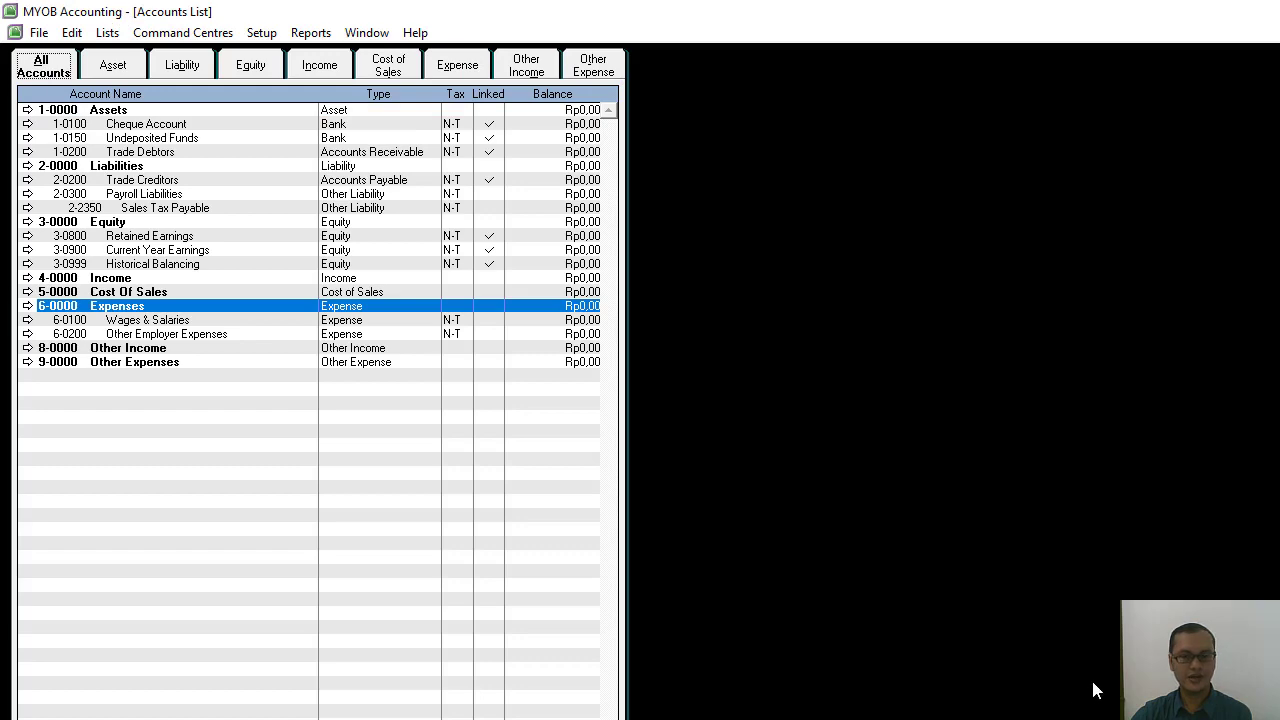
Check the accounts to delete in the Word manuscript, then return to MYOB Accounting and delete account 2-0300 Payroll Liabilities.
key("alt+Tab")
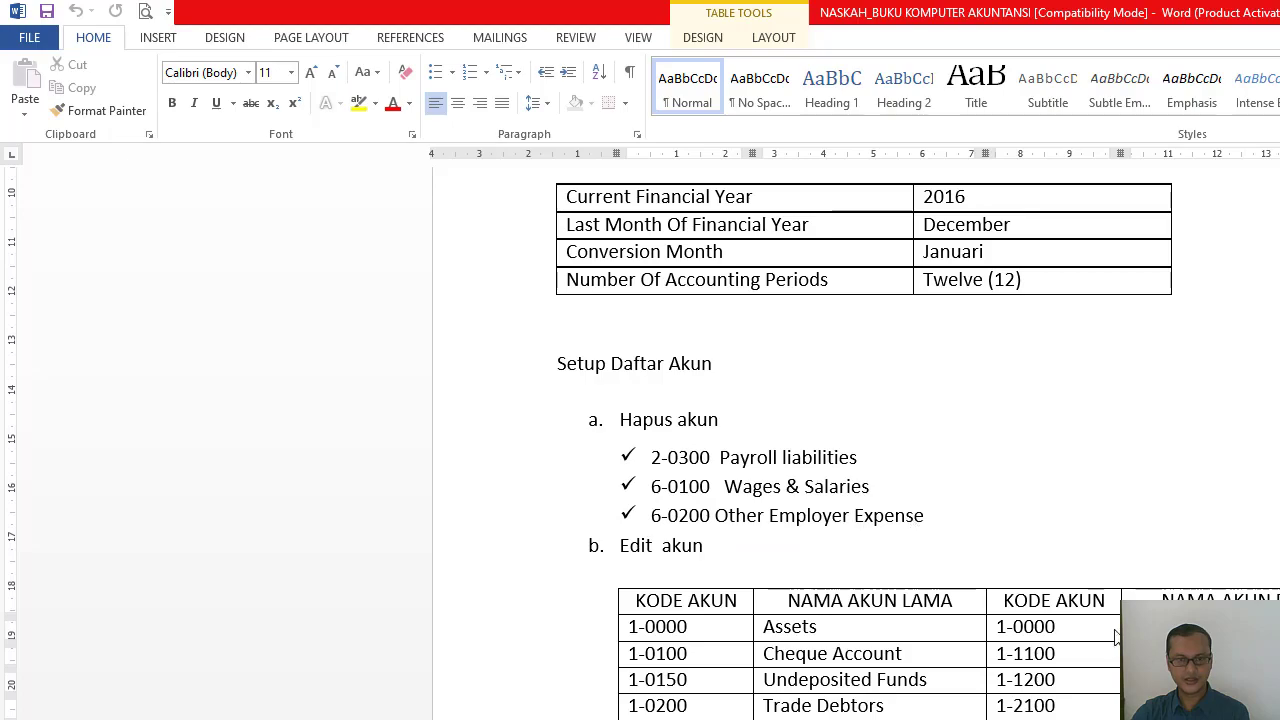
key("alt+Tab")
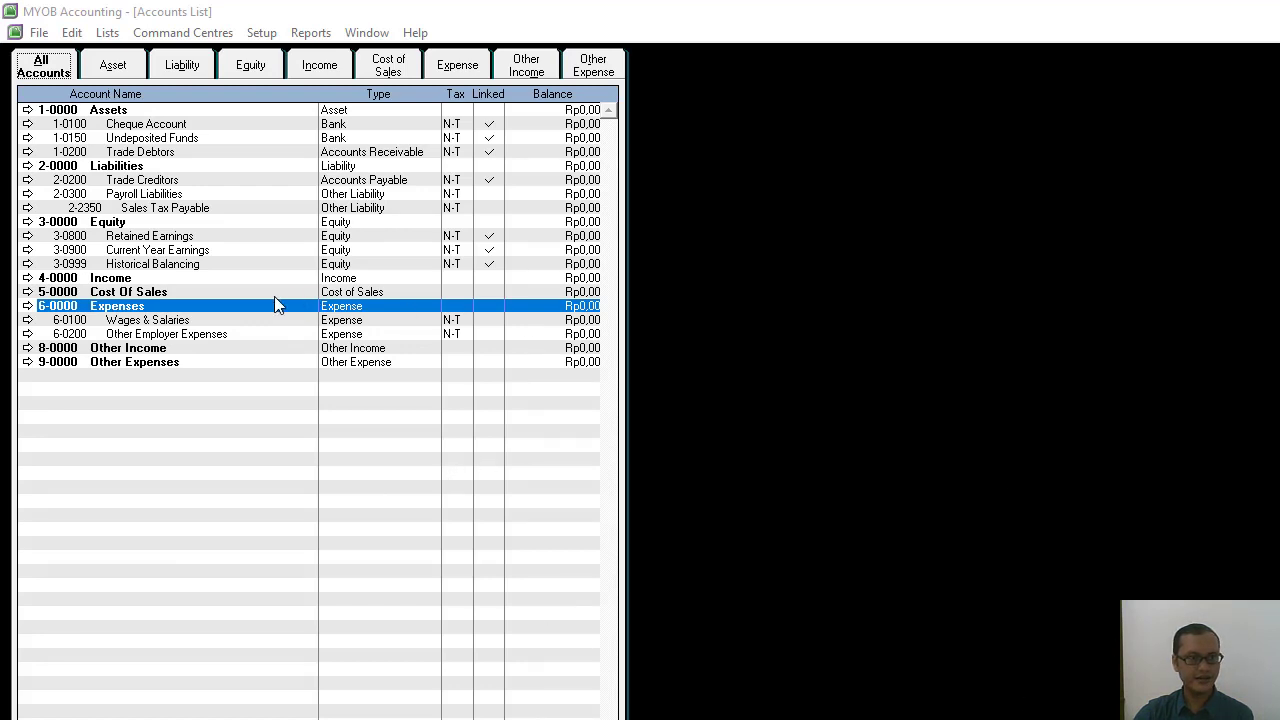
left_click(131, 195)
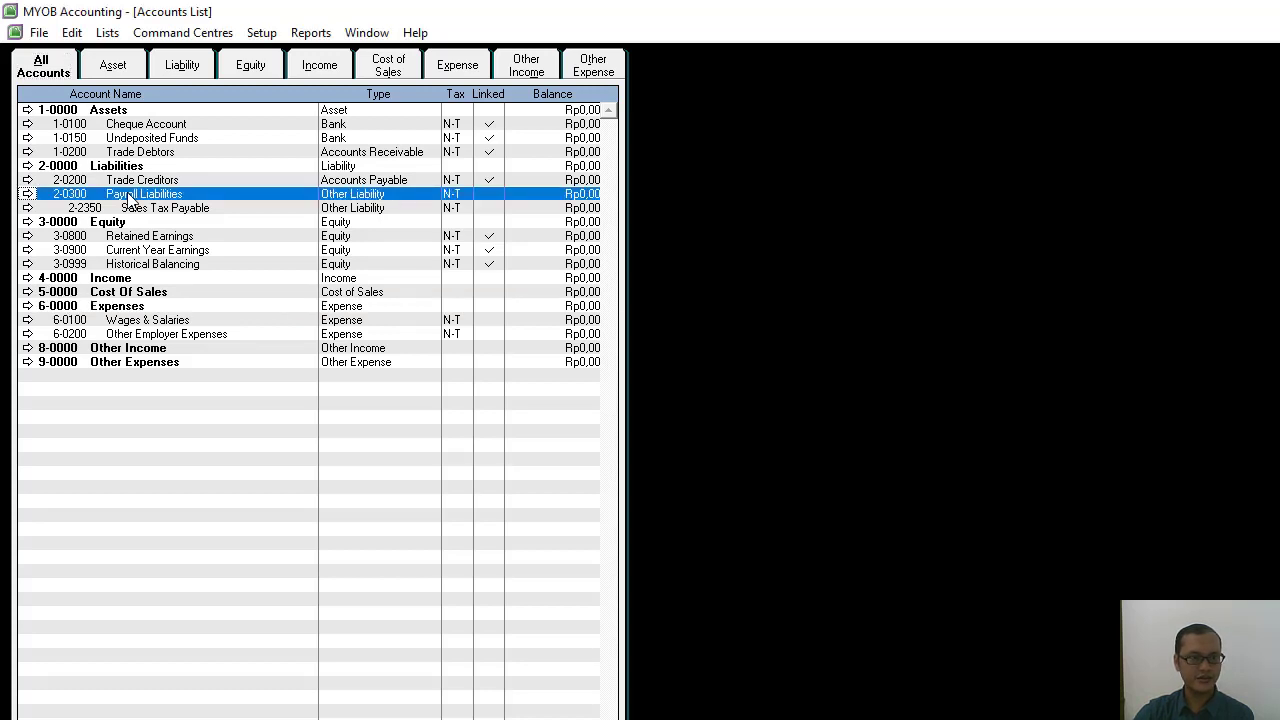
right_click(128, 198)
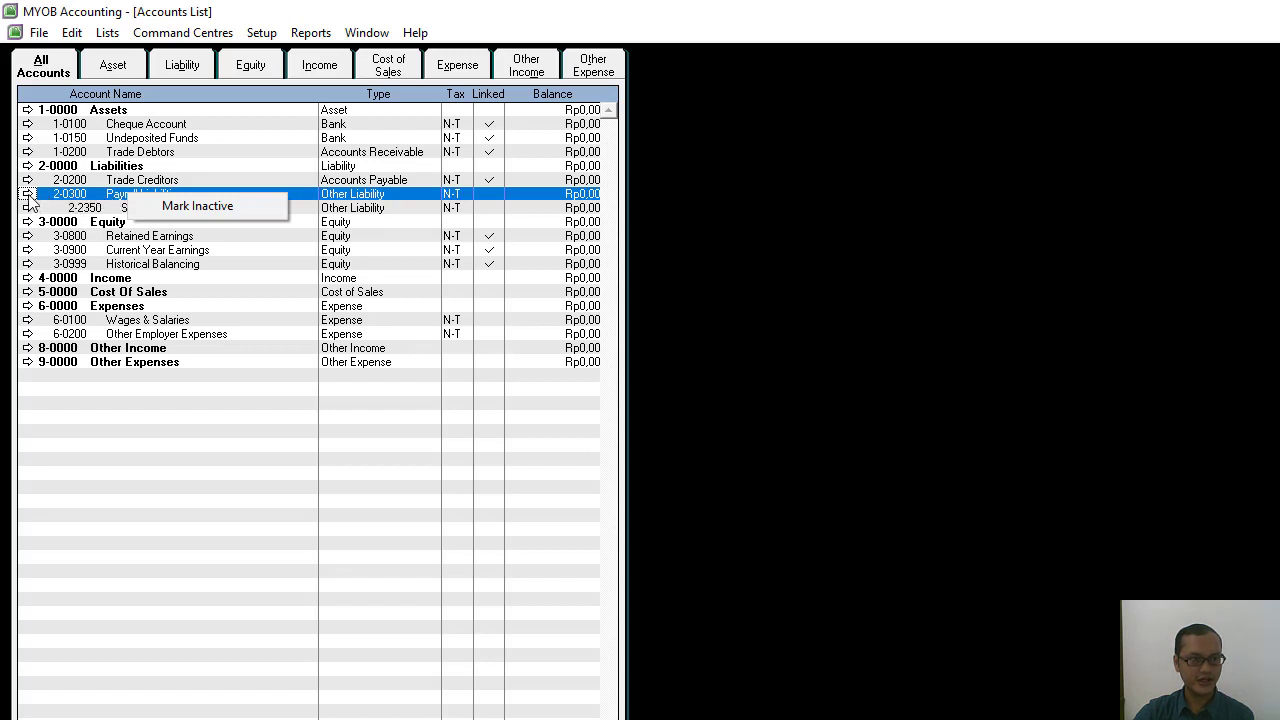
left_click(110, 195)
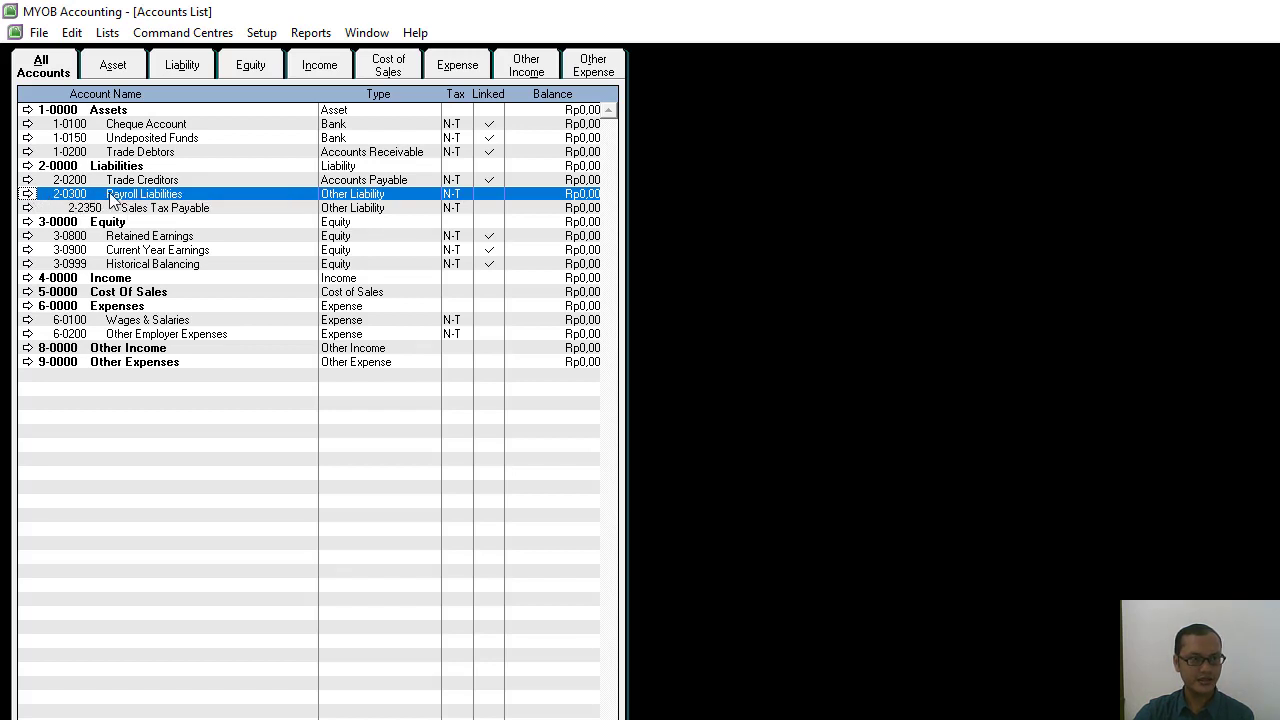
left_click(27, 194)
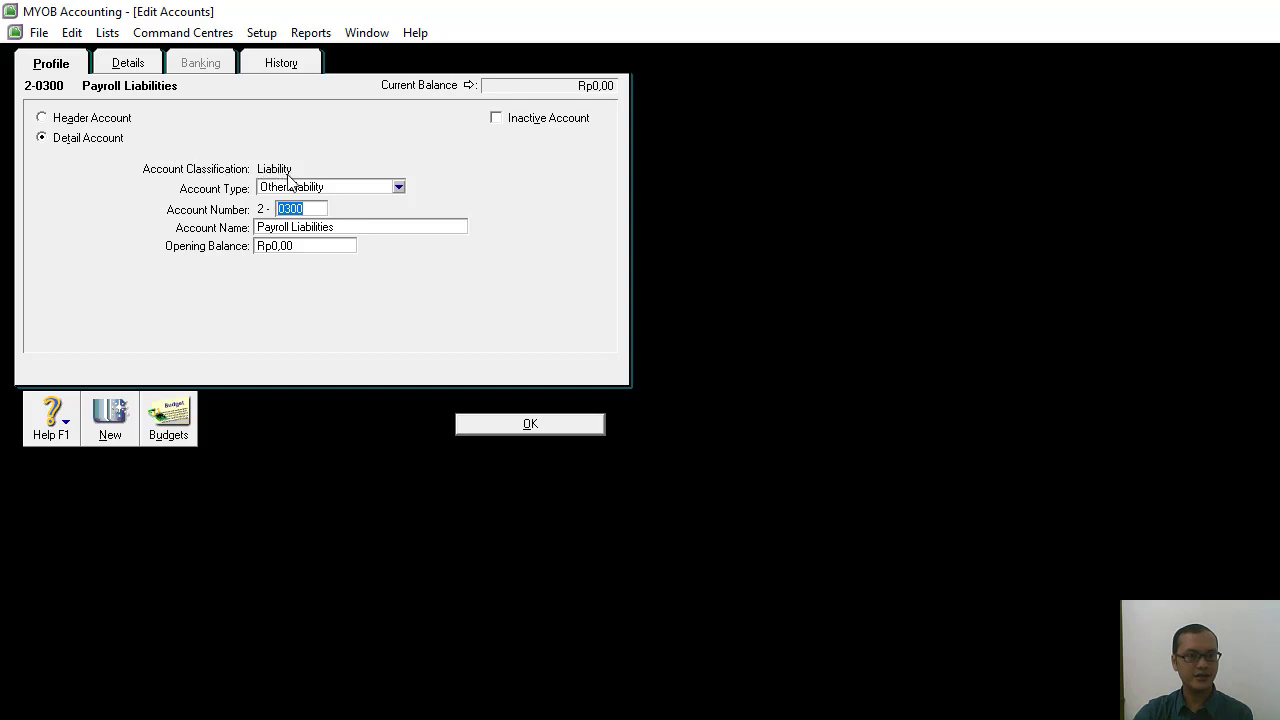
right_click(503, 163)
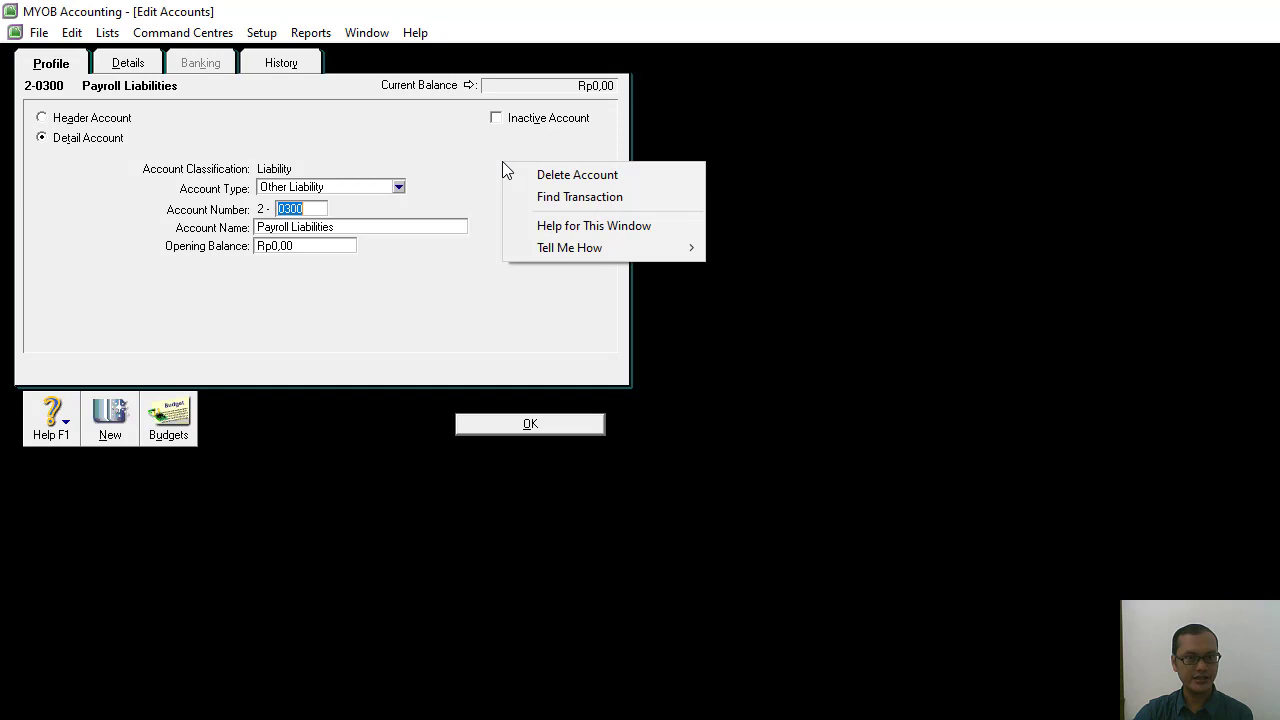
left_click(557, 180)
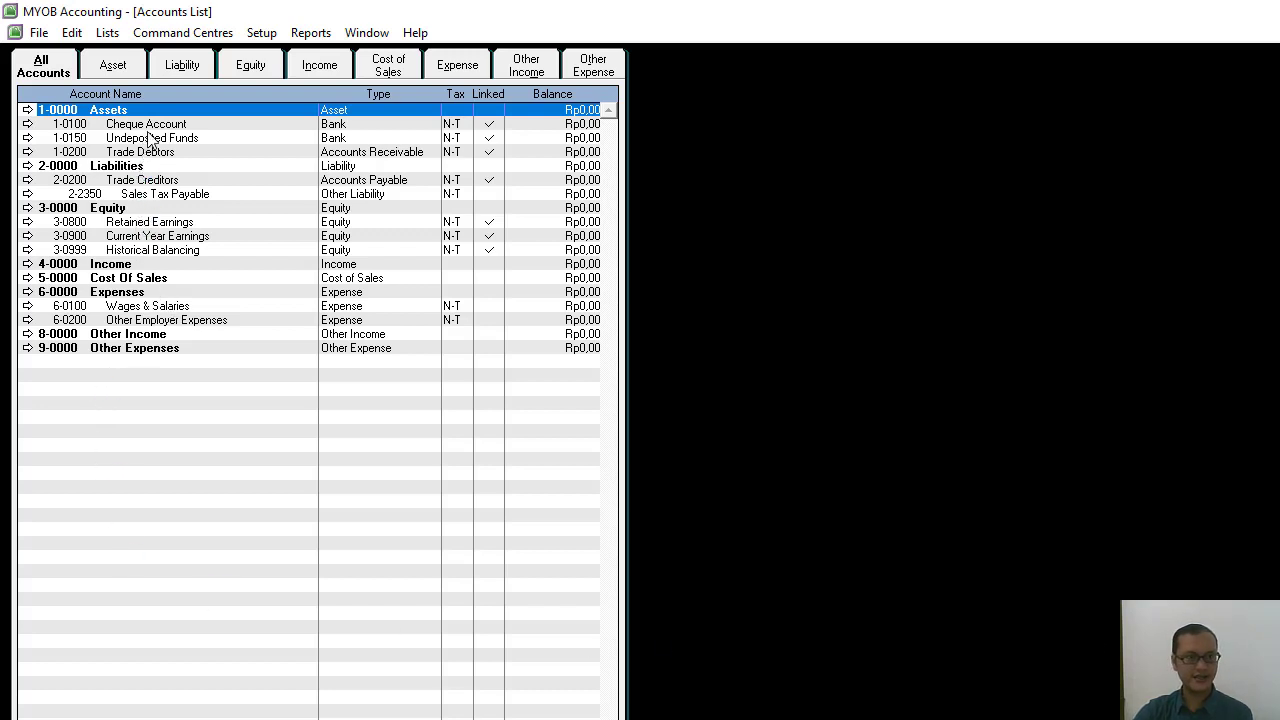
Delete account 6-0100 Wages & Salaries from the accounts list.
left_click(129, 307)
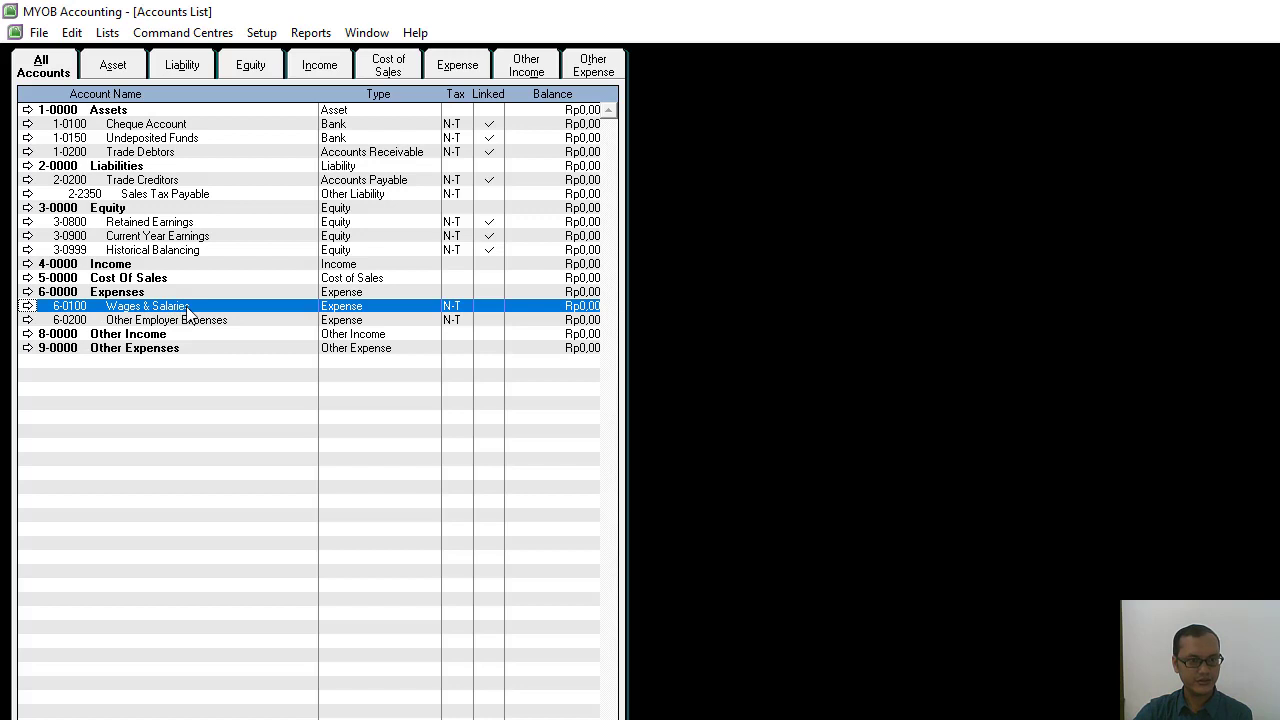
left_click(27, 307)
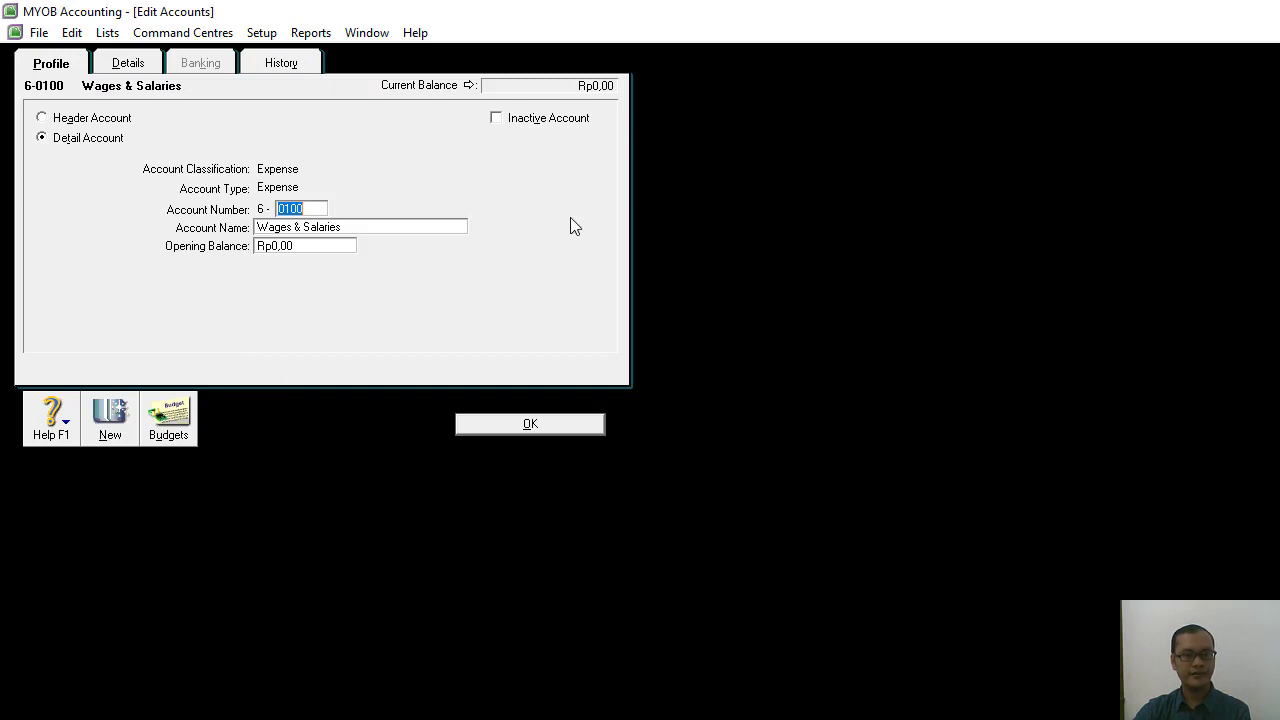
right_click(533, 175)
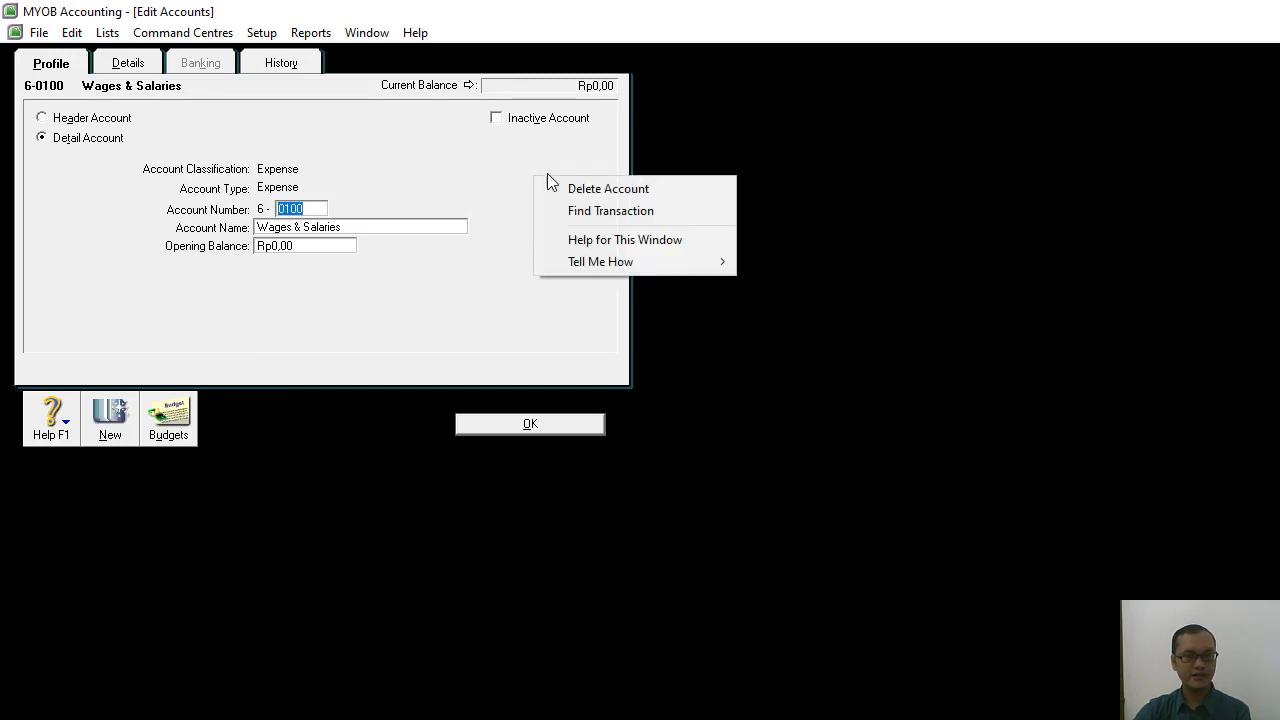
left_click(580, 189)
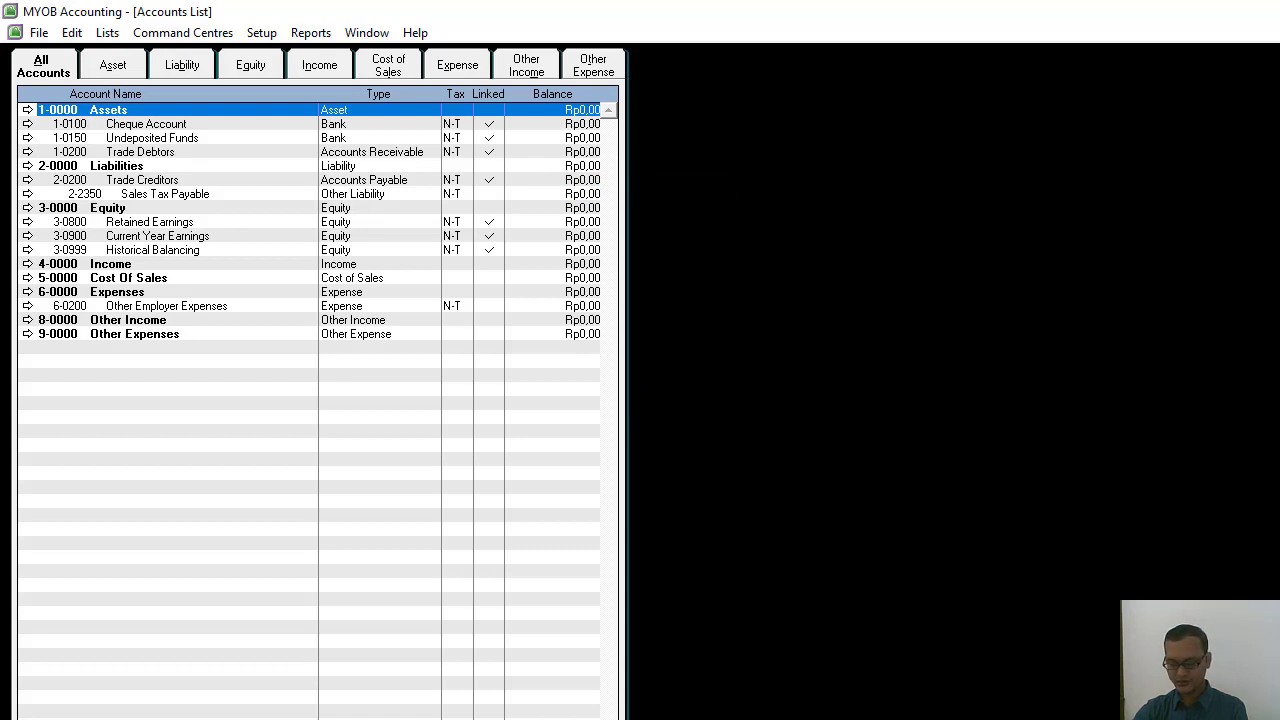
Open account 6-0200 Other Employer Expenses for editing and delete it.
left_click(117, 307)
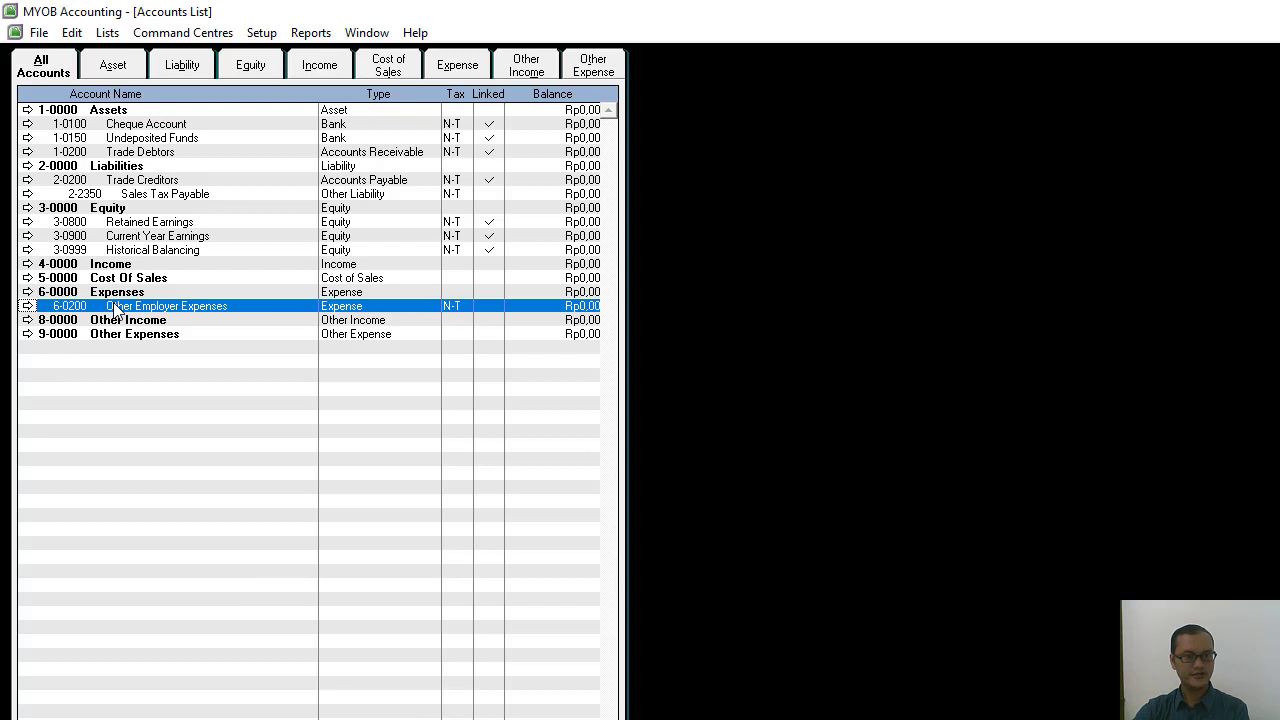
double_click(54, 308)
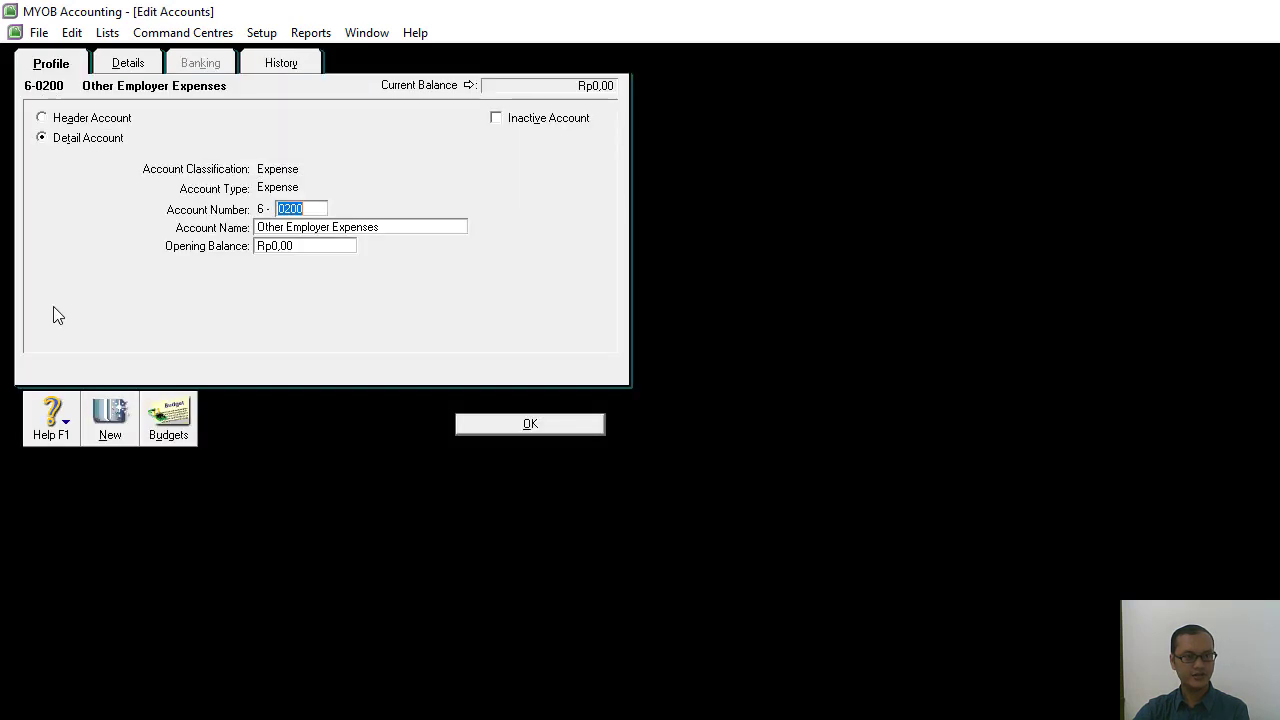
right_click(533, 214)
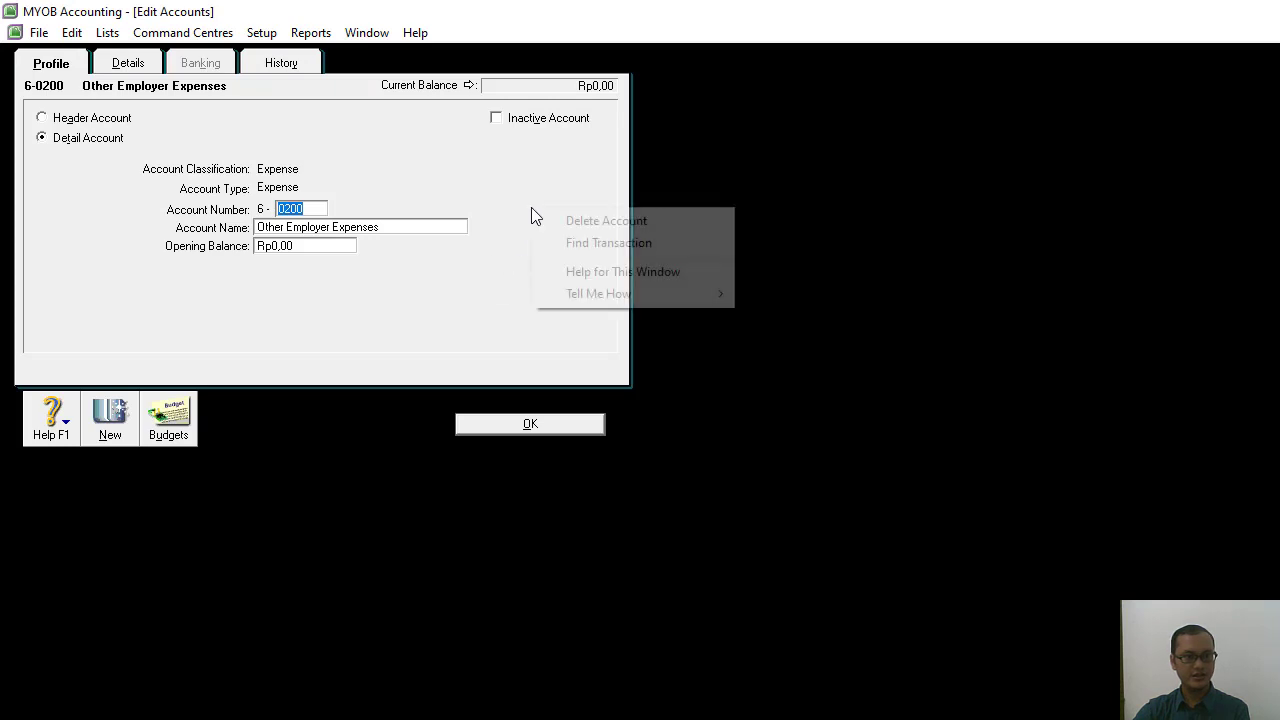
left_click(586, 222)
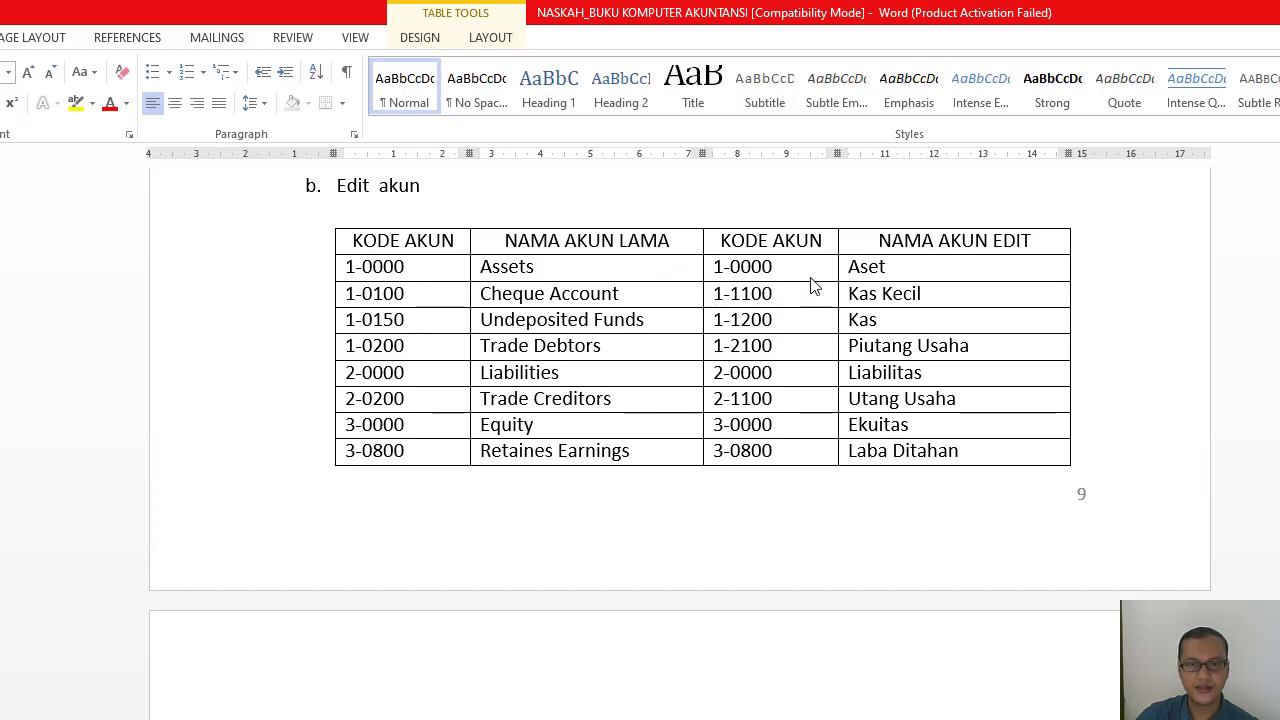
Switch from Word back to MYOB Accounting and rename the 1-0000 Assets header account as Aset.
key("alt+Tab")
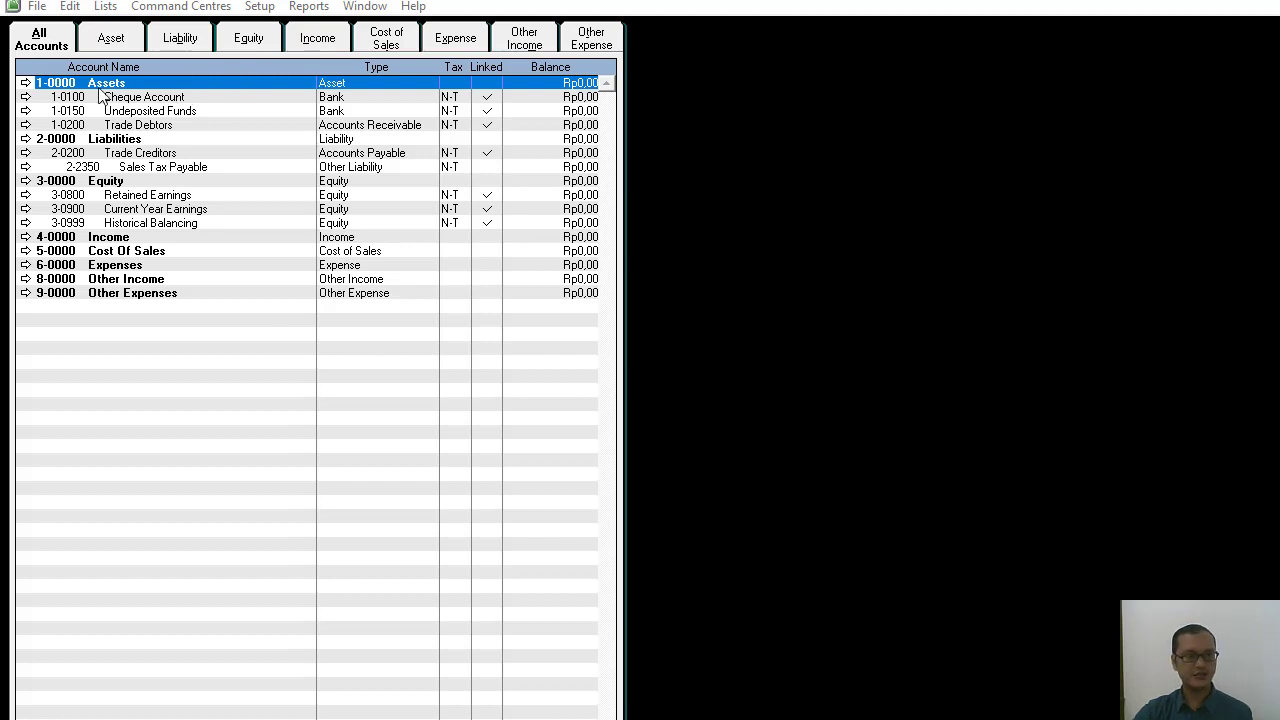
left_click(26, 85)
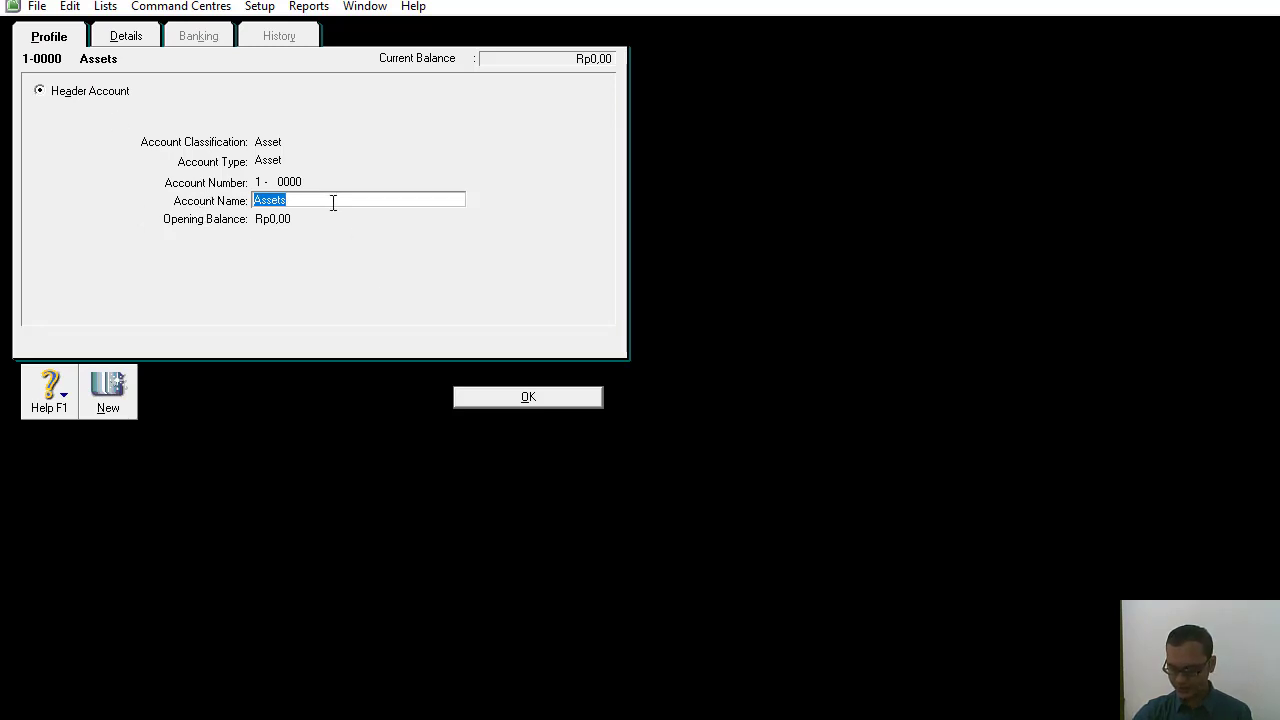
key("BackSpace")
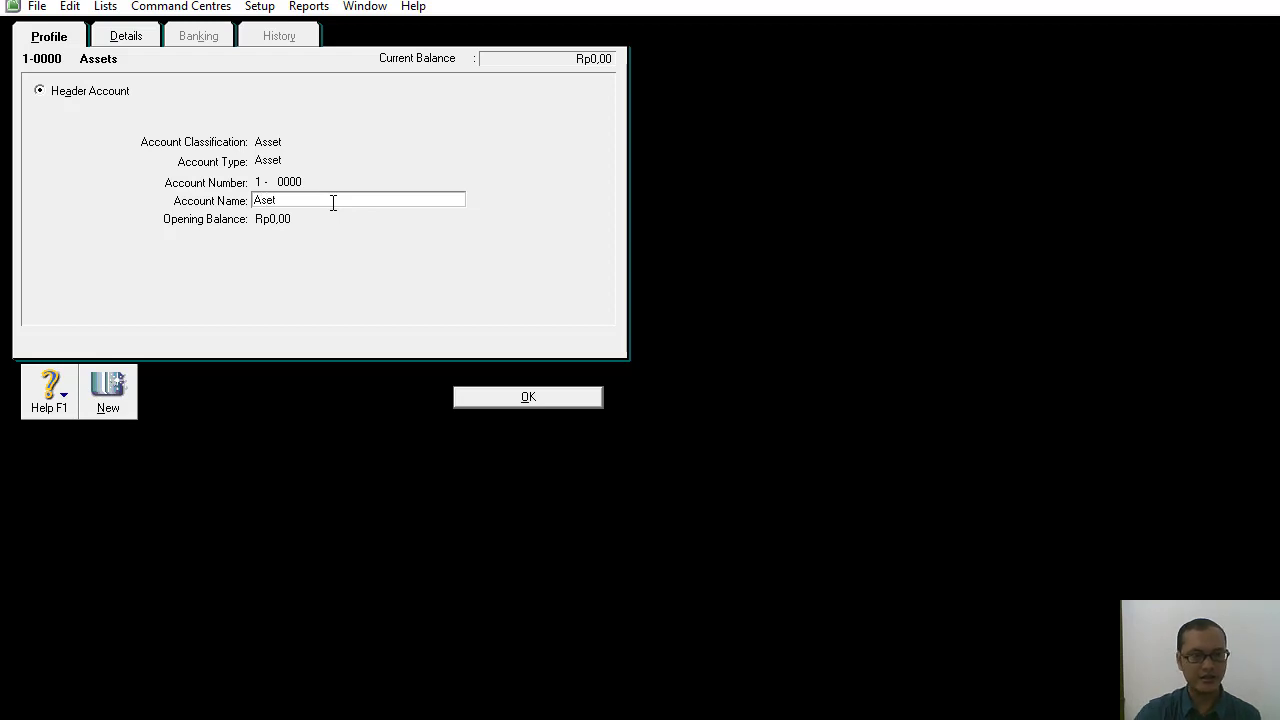
left_click(531, 397)
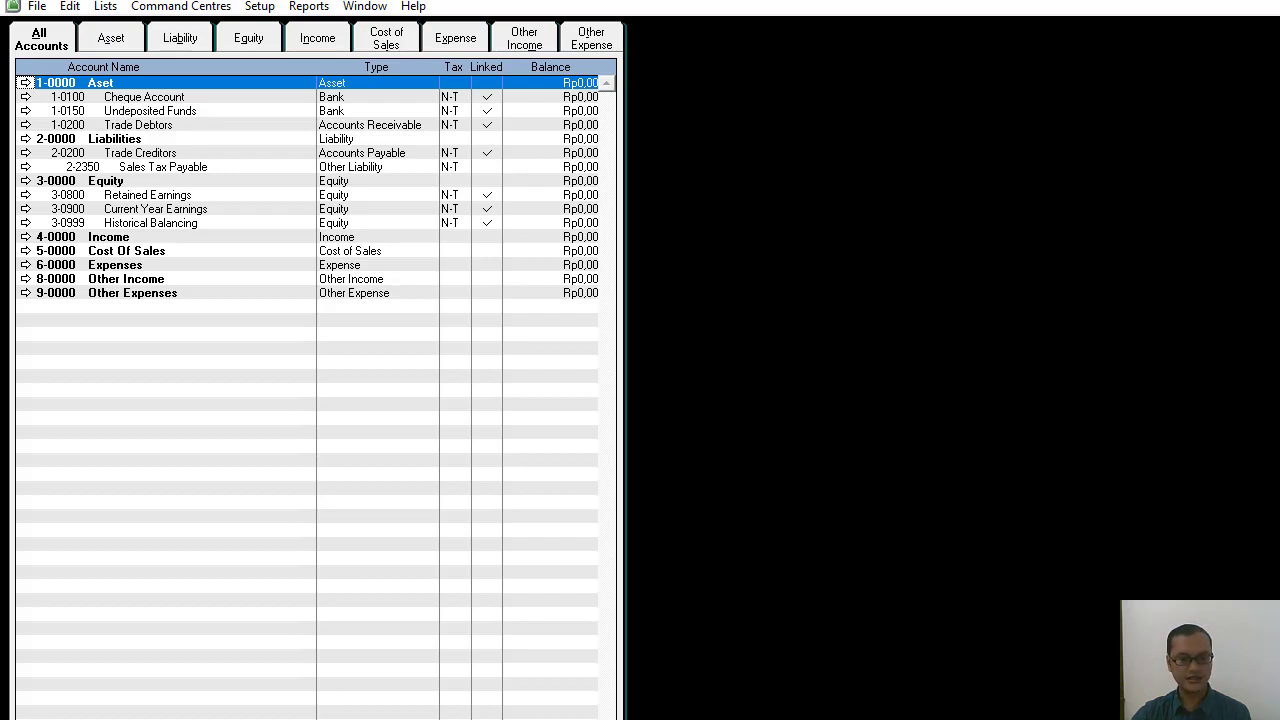
Switch to the Word manuscript and examine the Edit akun table for the new account codes and names.
key("alt+Tab")
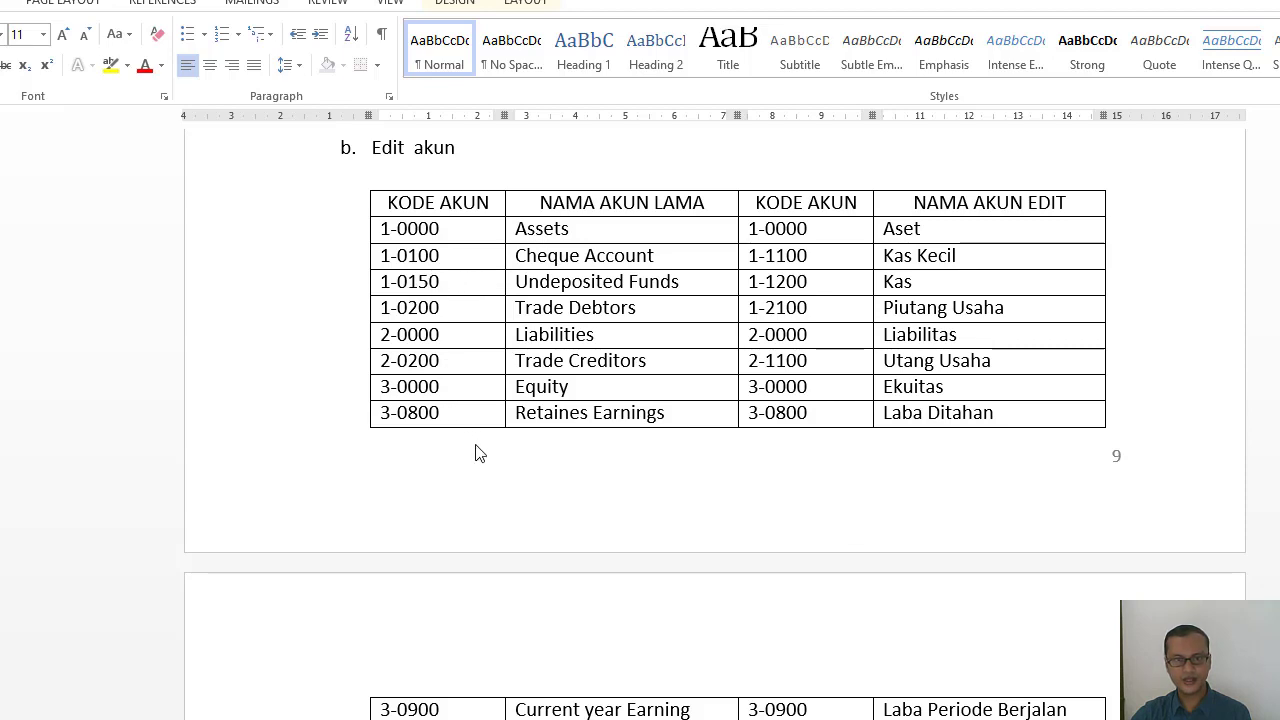
scroll(903, 491, "down", 2)
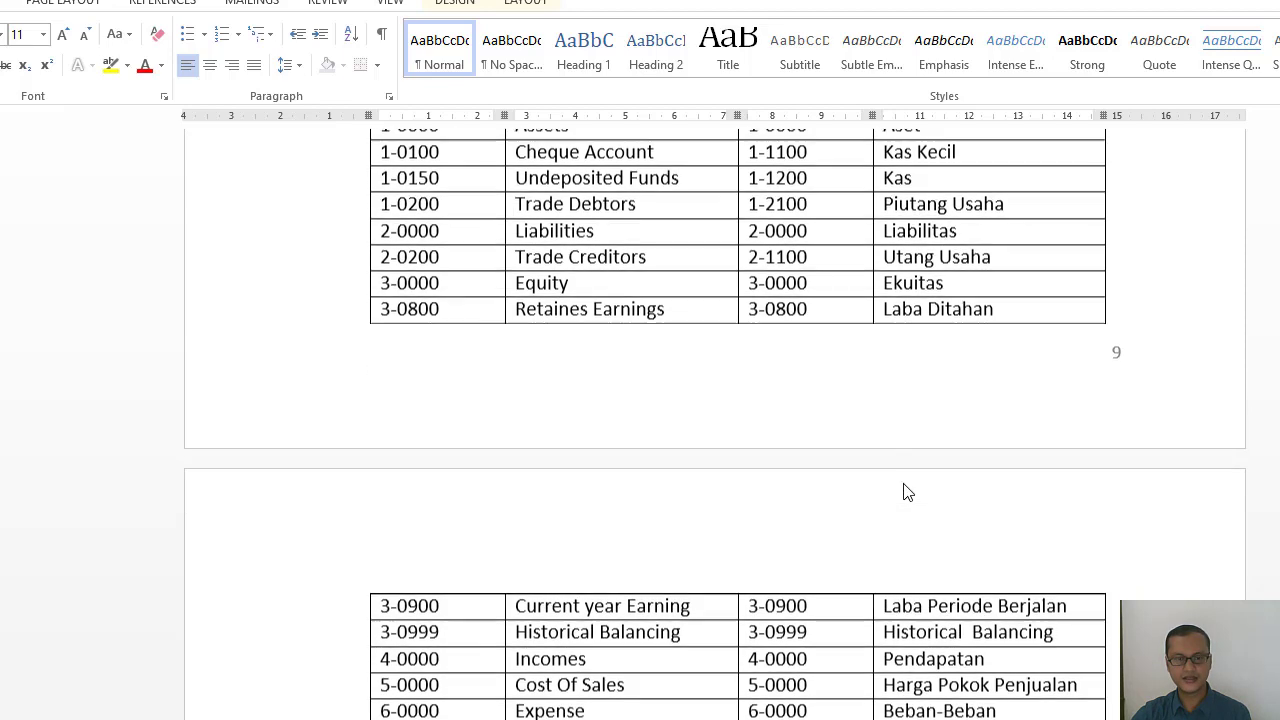
scroll(903, 491, "down", 1)
scroll(903, 491, "up", 2)
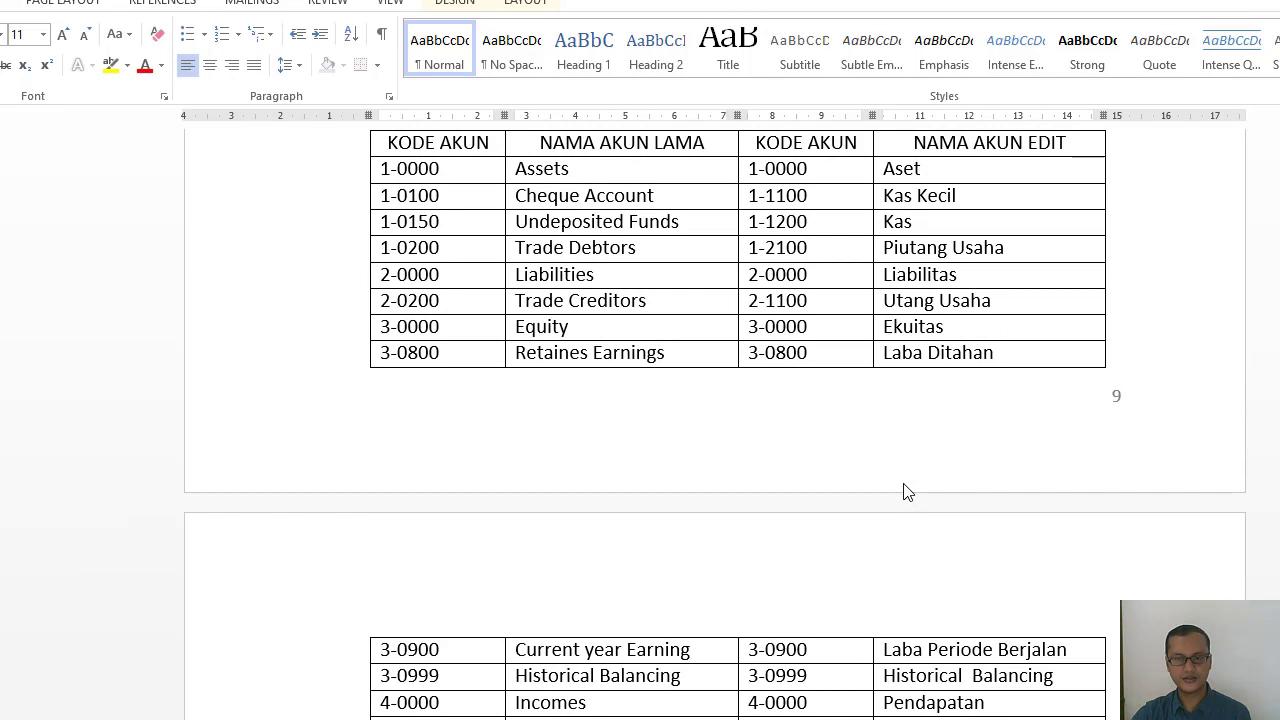
scroll(903, 491, "up", 1)
scroll(903, 491, "down", 2)
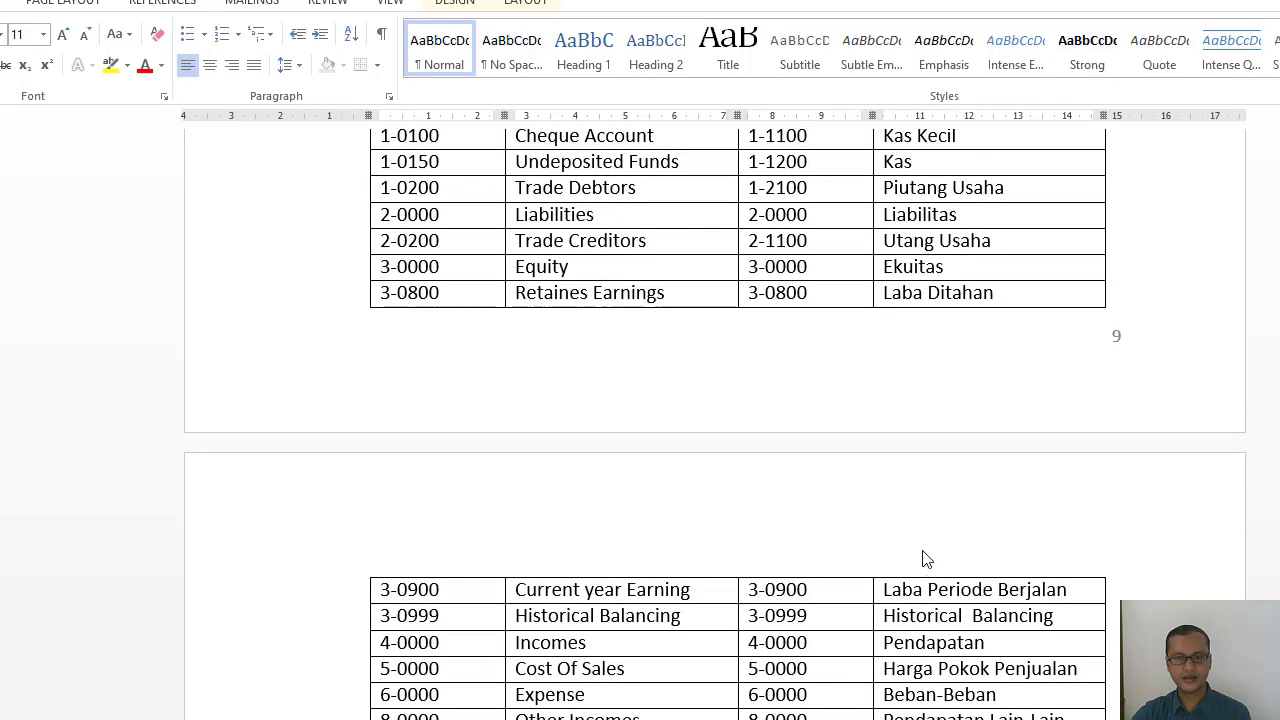
scroll(922, 558, "up", 3)
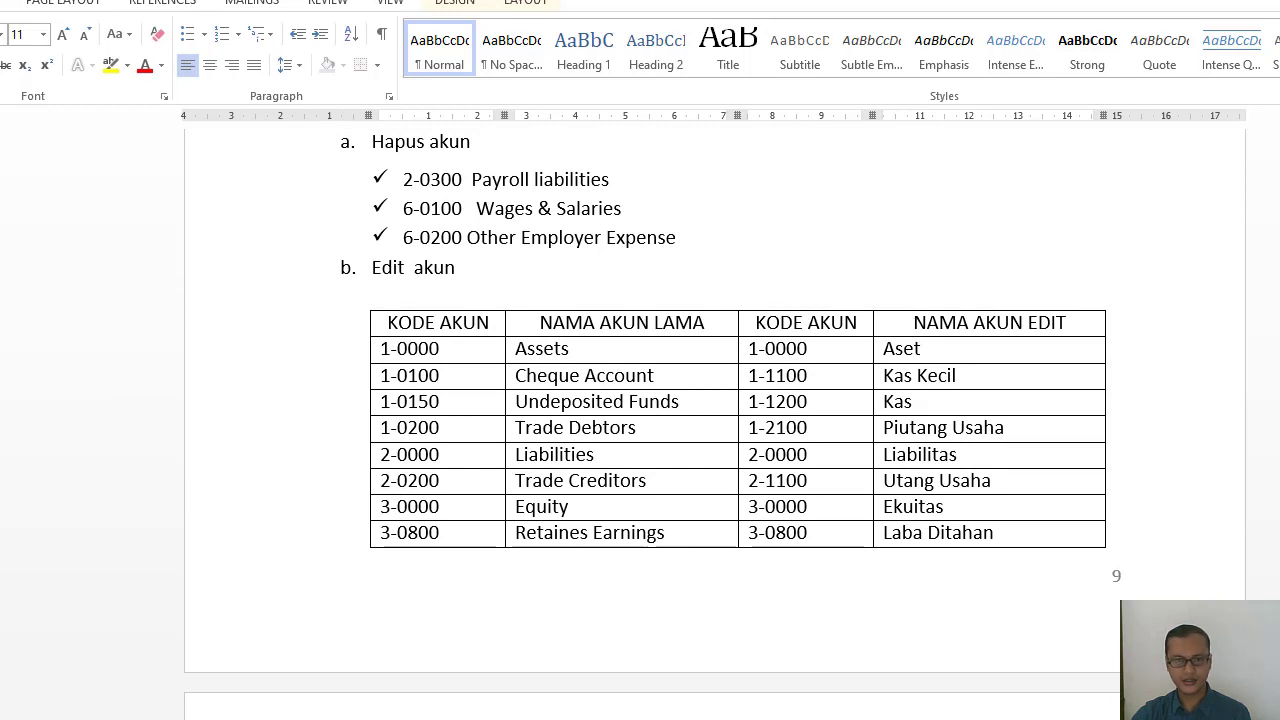
Switch back to MYOB Accounting and change the Cheque Account's number to 1-1100 and its name to Kas Kecil.
key("alt+Tab")
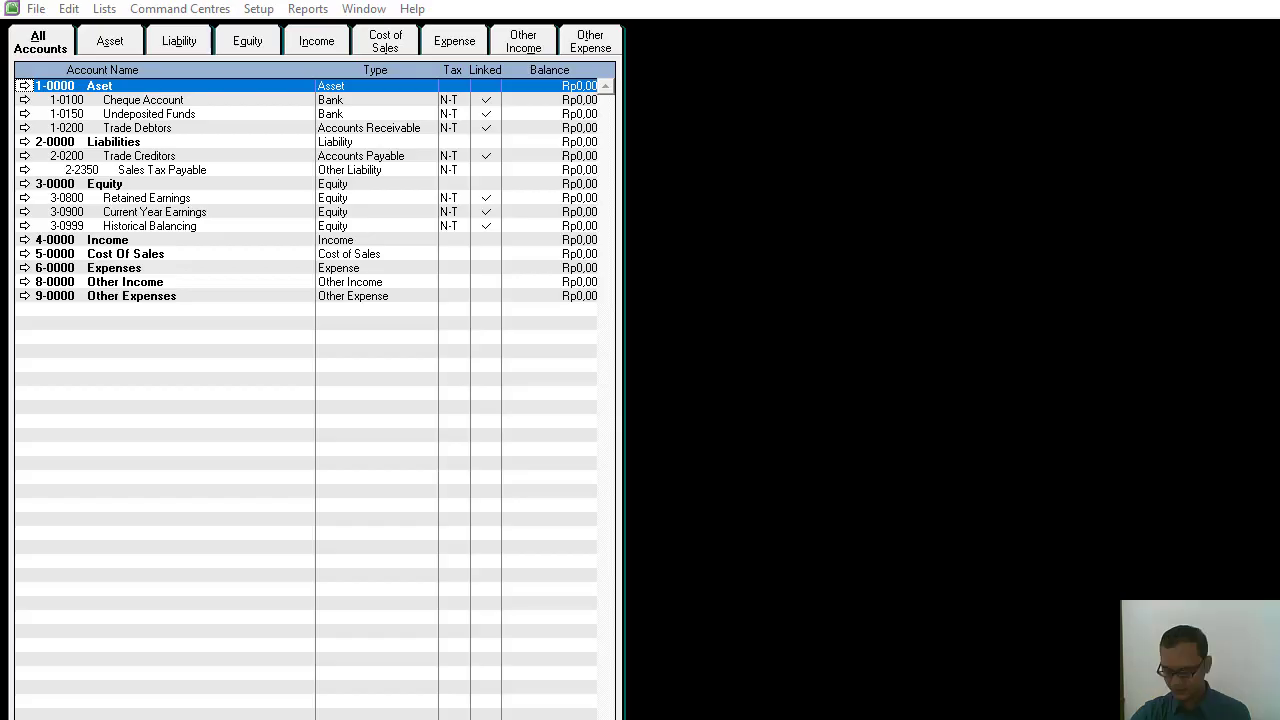
left_click(24, 101)
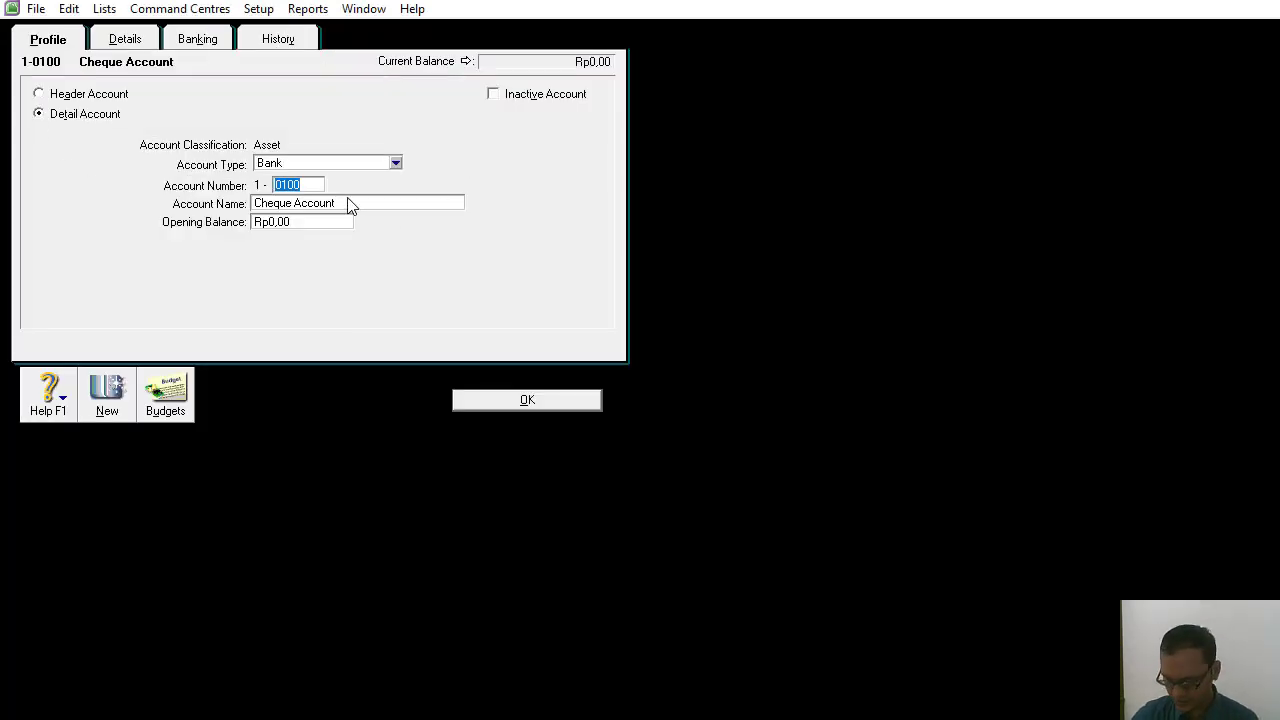
type("1100")
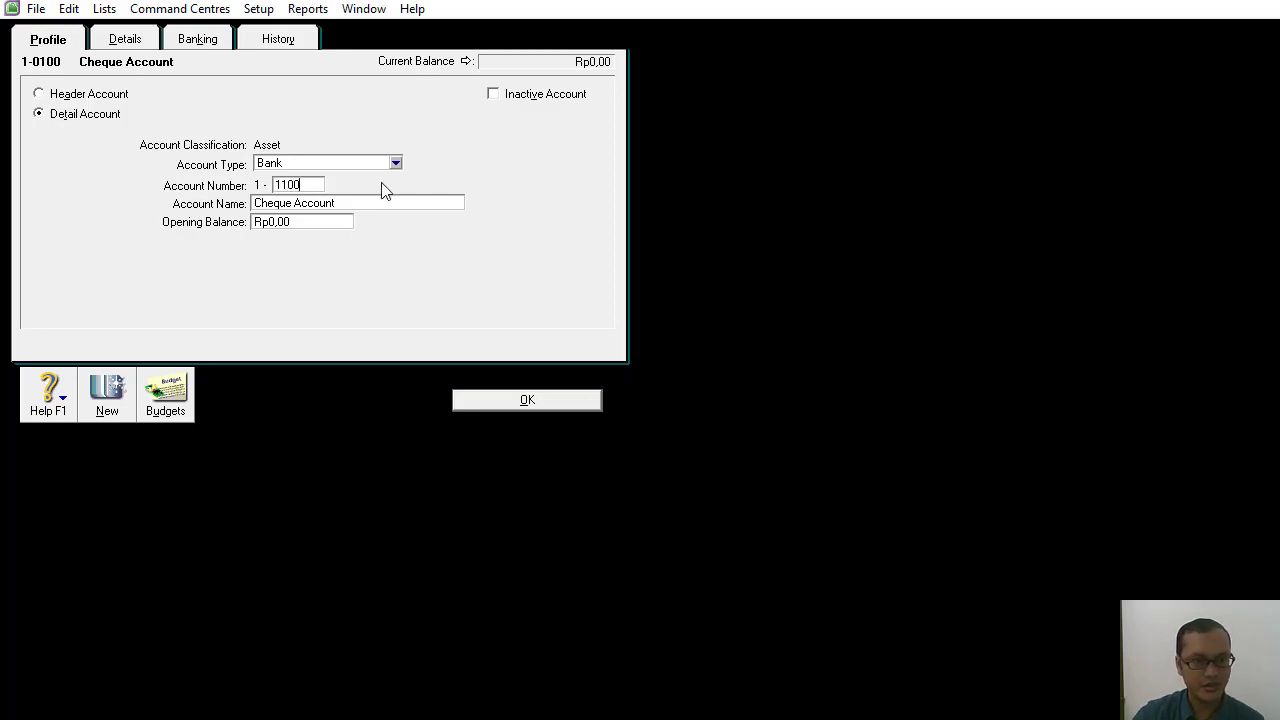
key("Tab")
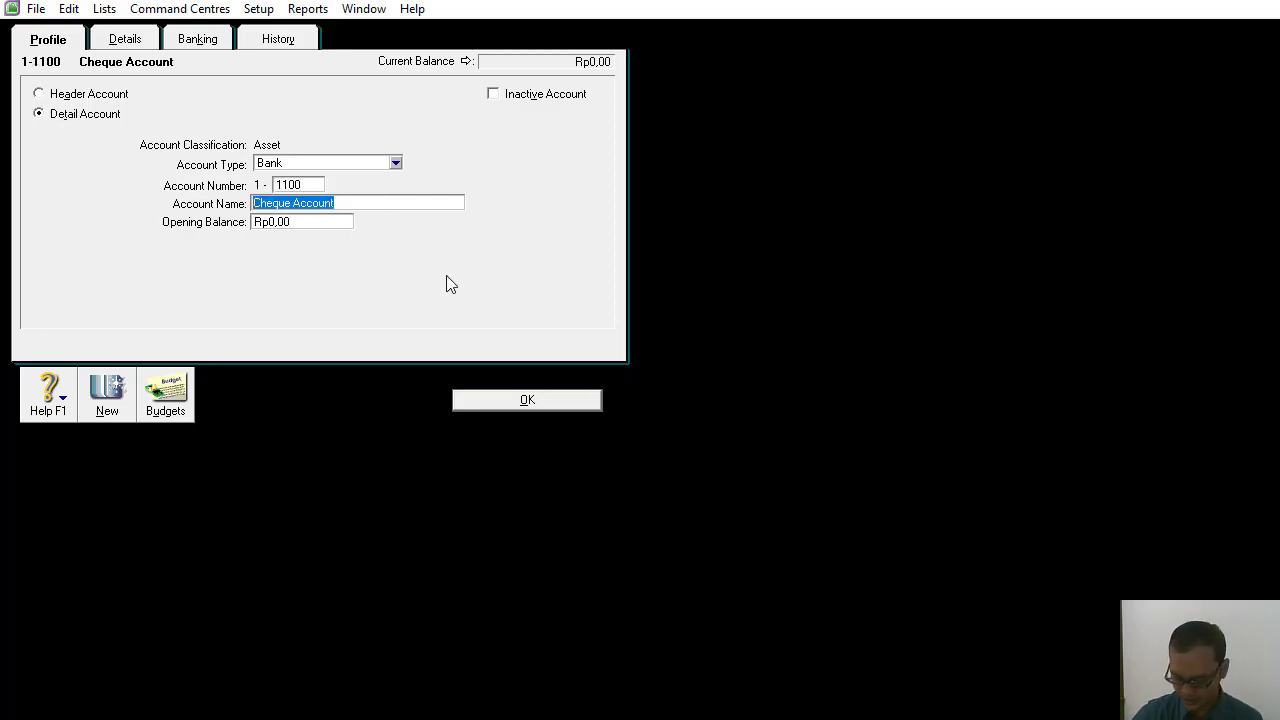
key("BackSpace")
type("K")
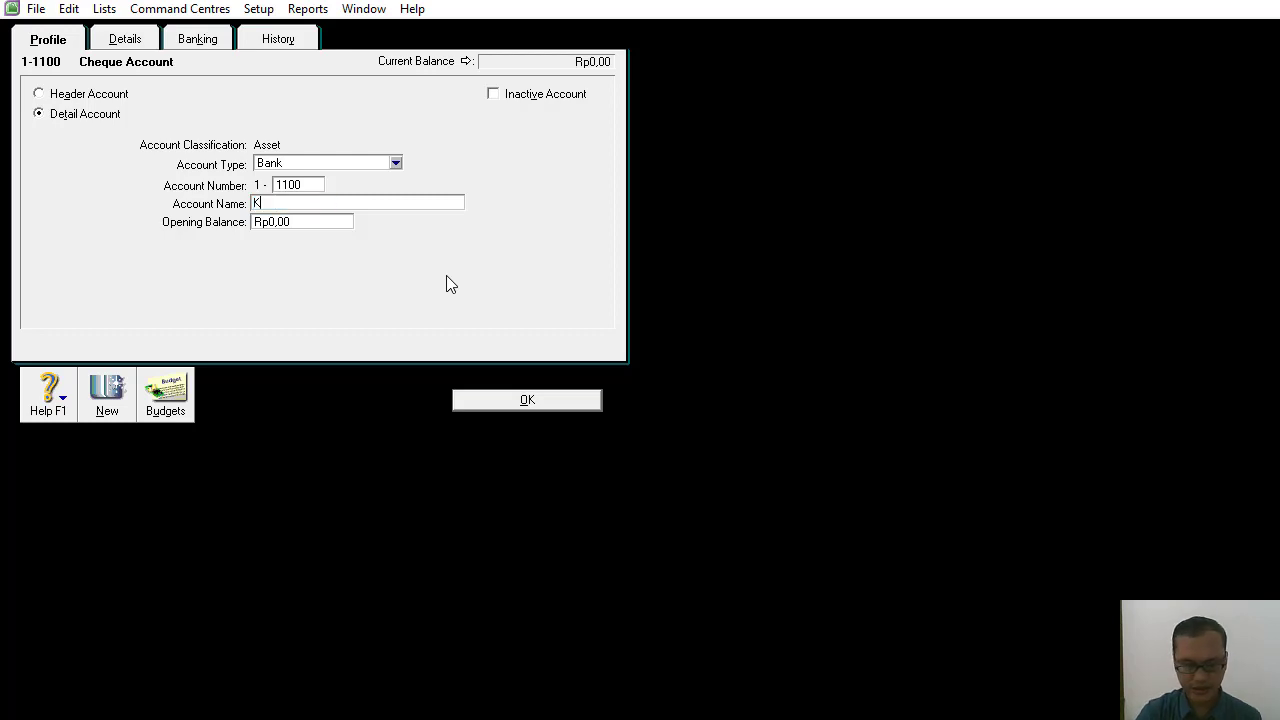
type("as Kecil")
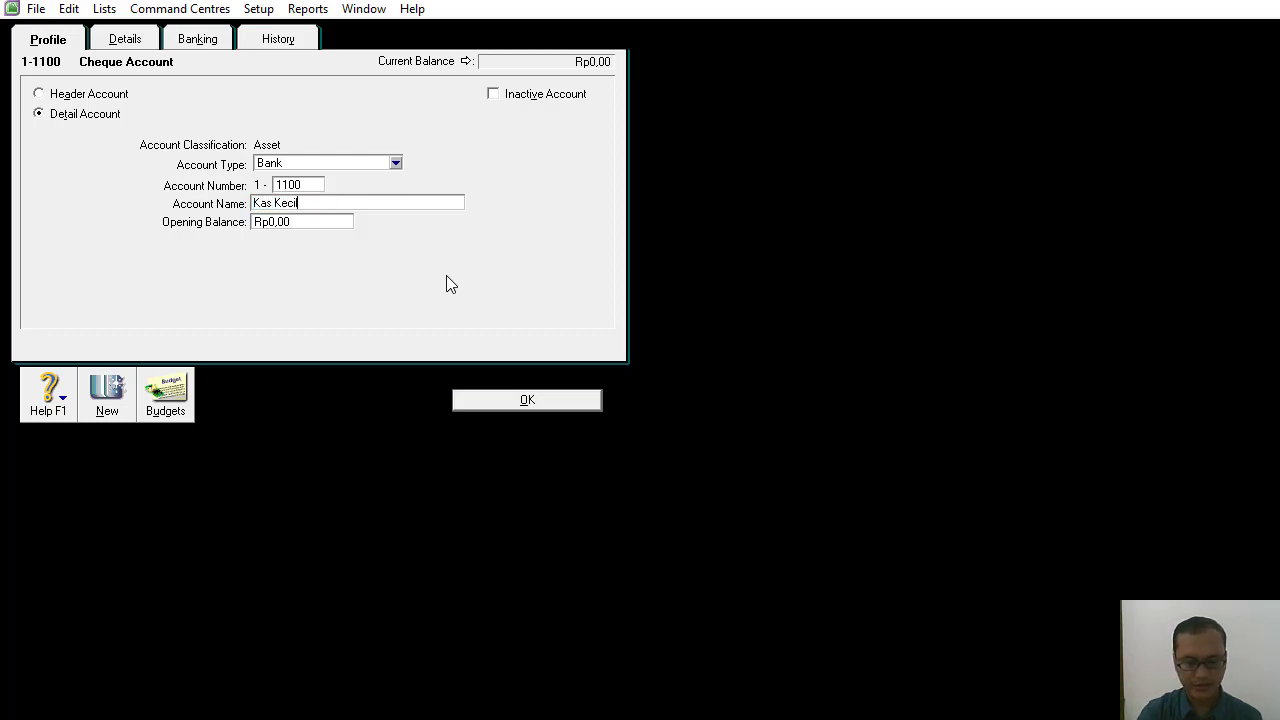
left_click(526, 400)
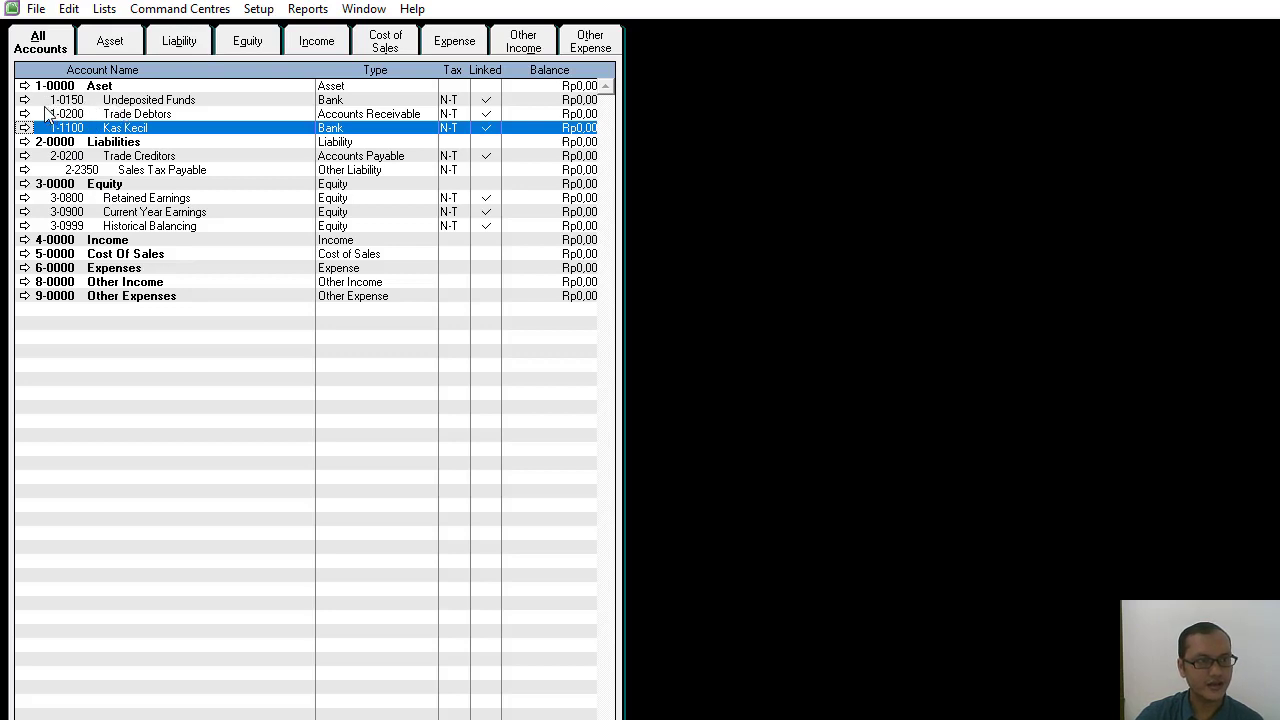
Change the Undeposited Funds account's number to 1-1200 and its name to Kas.
left_click(121, 101)
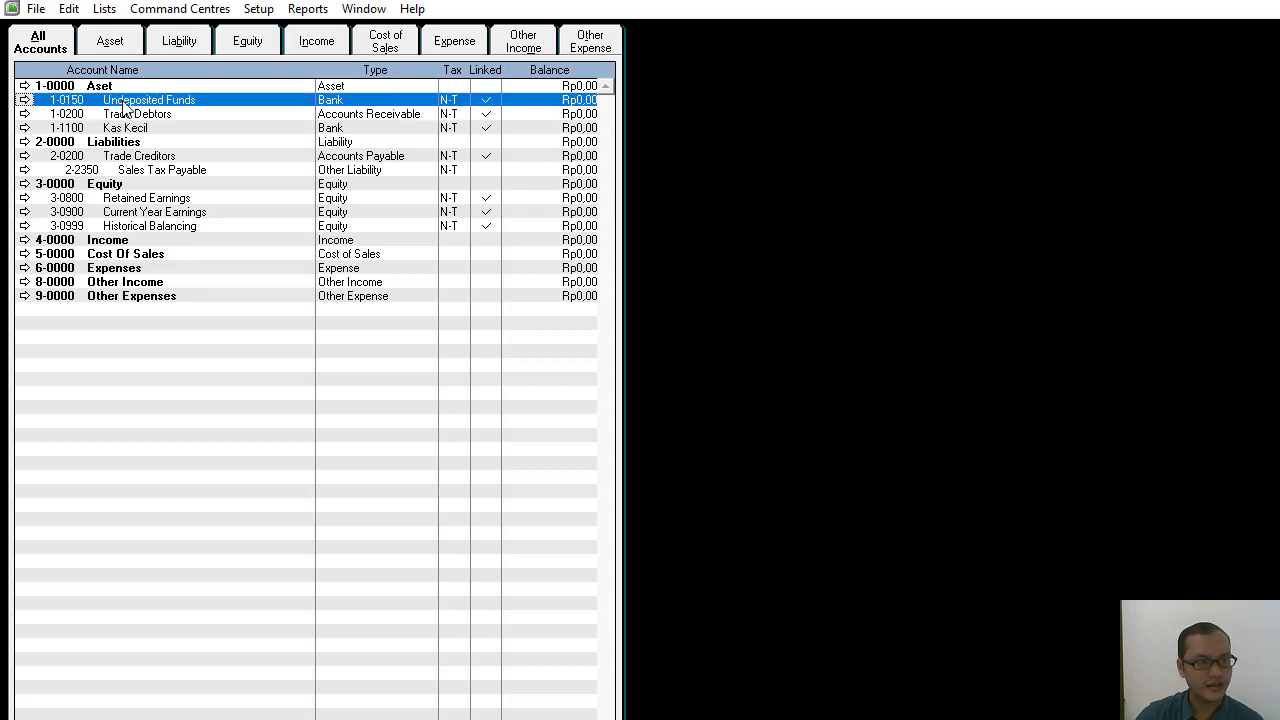
left_click(24, 100)
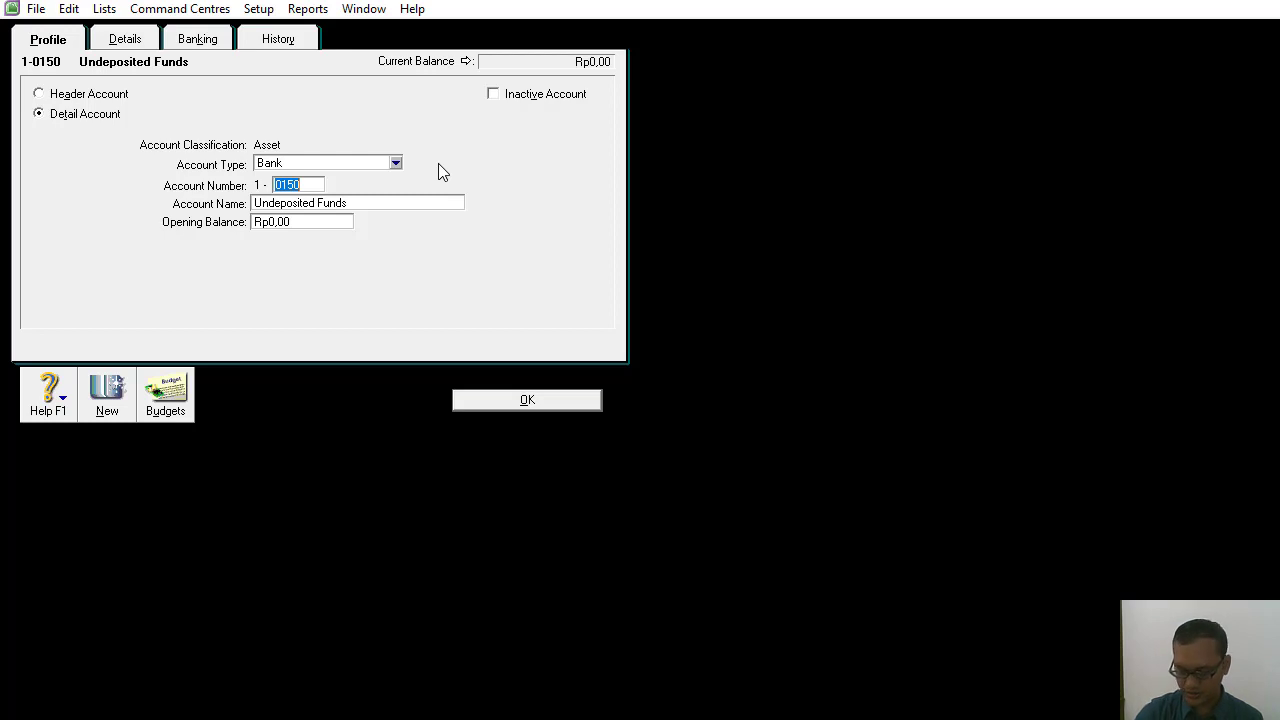
key("BackSpace")
type("1200")
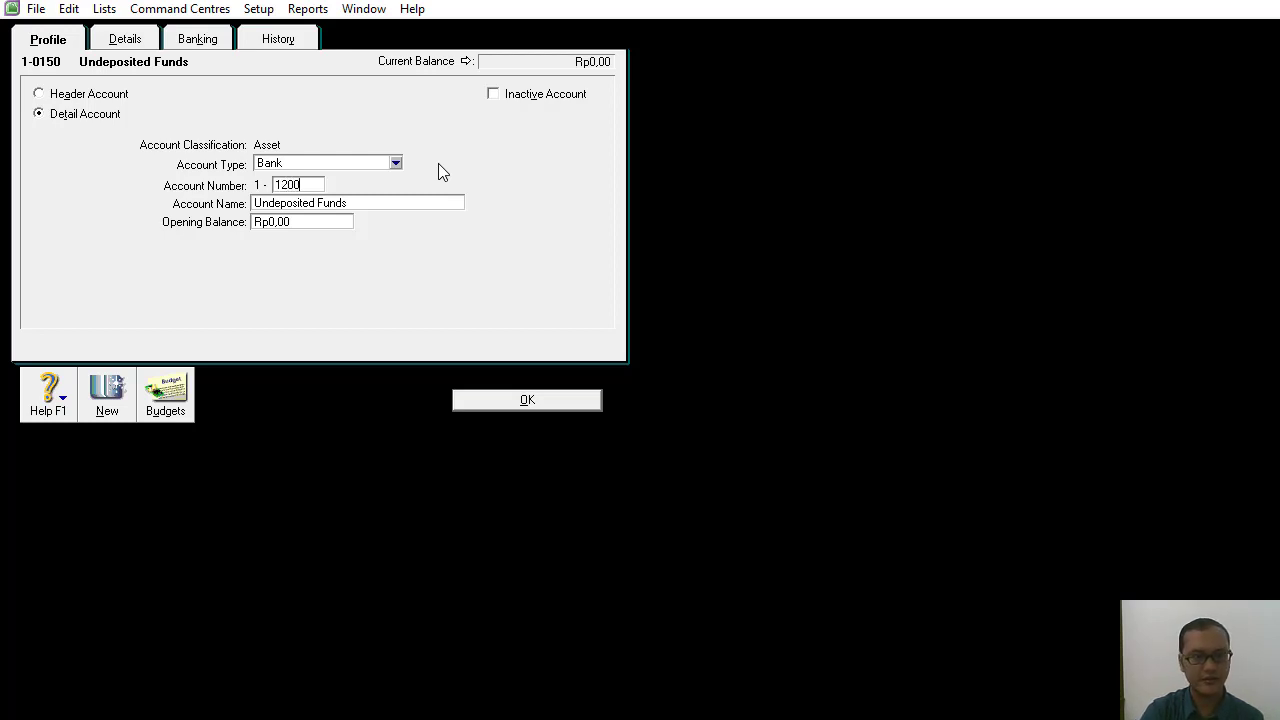
left_click(420, 204)
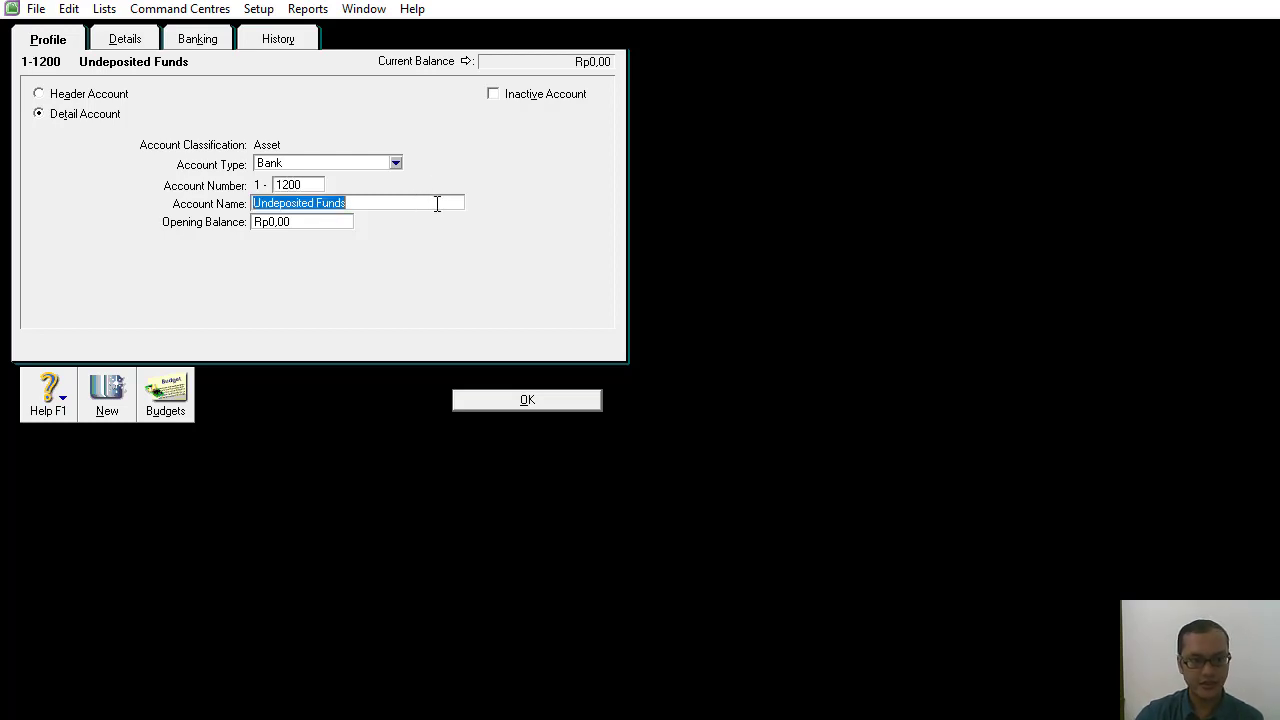
key("BackSpace")
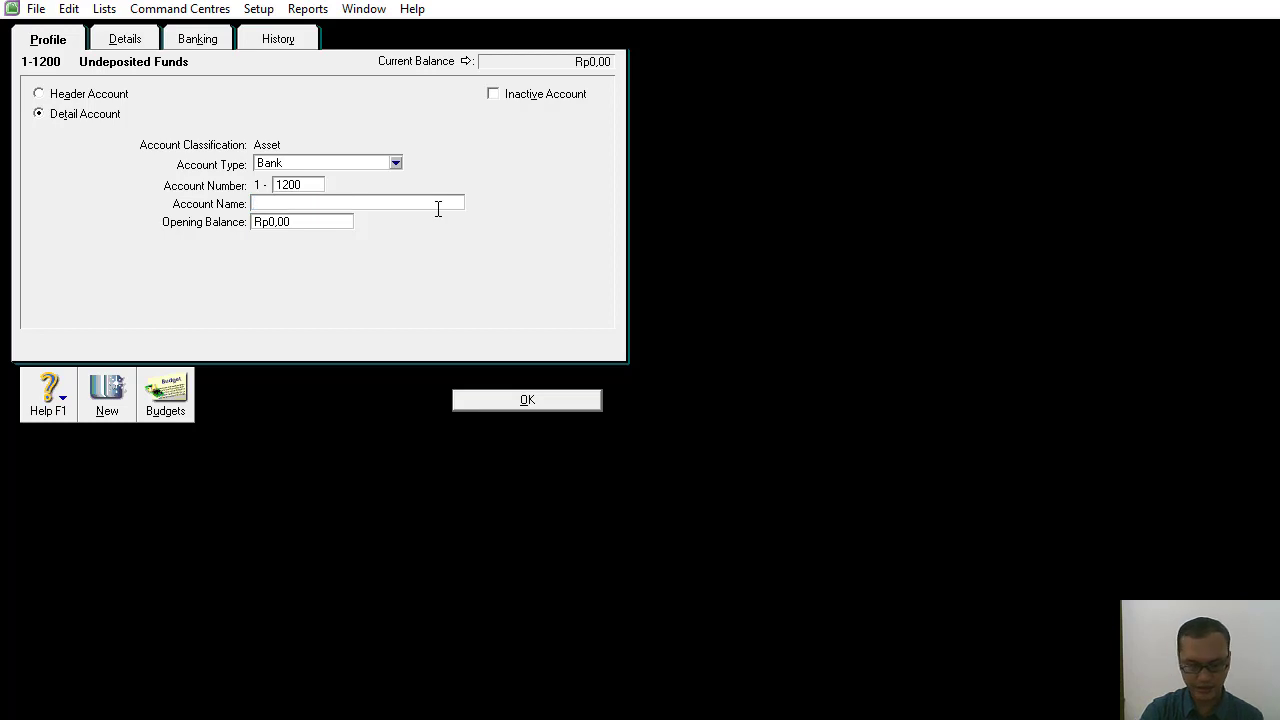
left_click(510, 400)
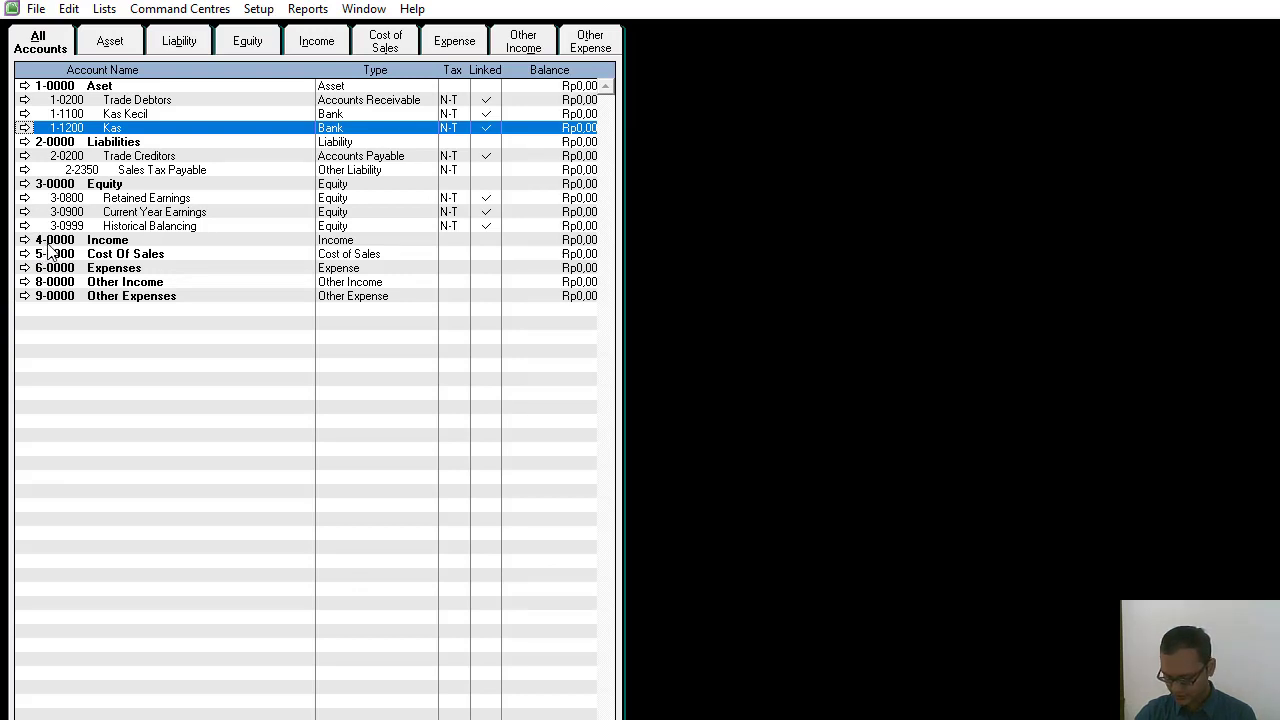
Change the Trade Debtors account's number to 1-2100 and its name to Piutang Usaha.
left_click(104, 101)
left_click(25, 101)
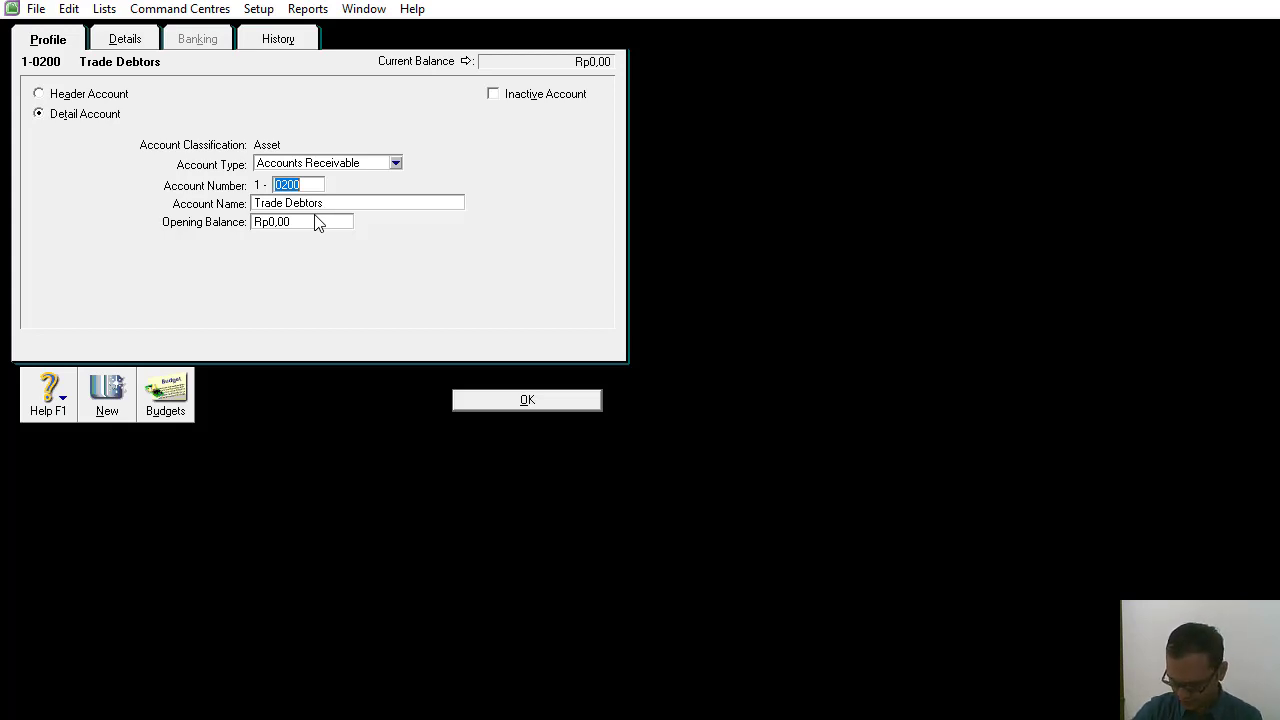
type("2100")
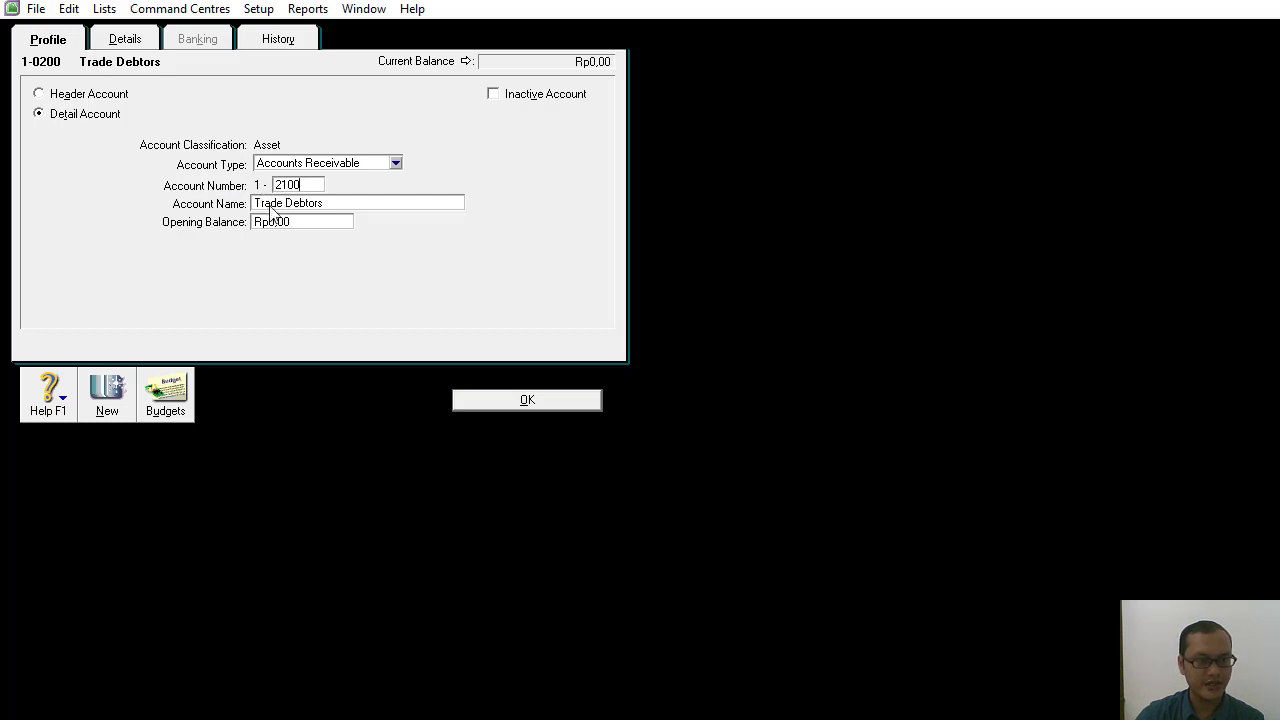
key("Tab")
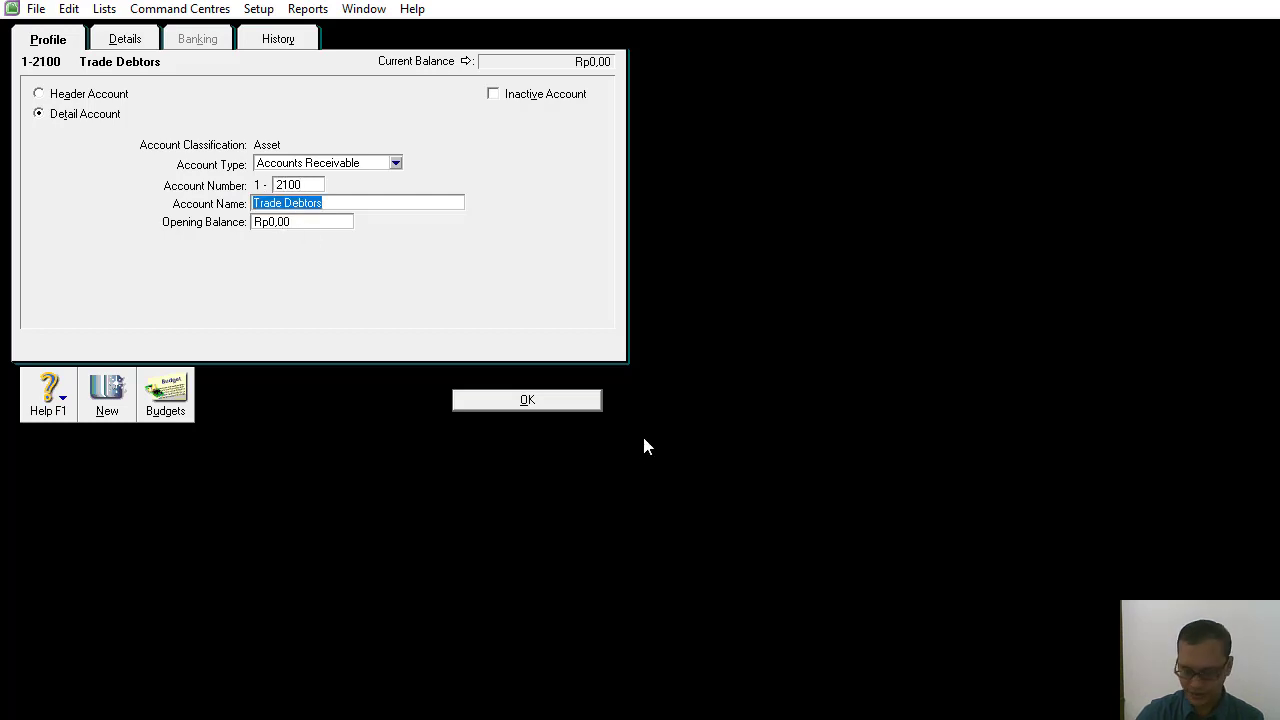
type("Pi")
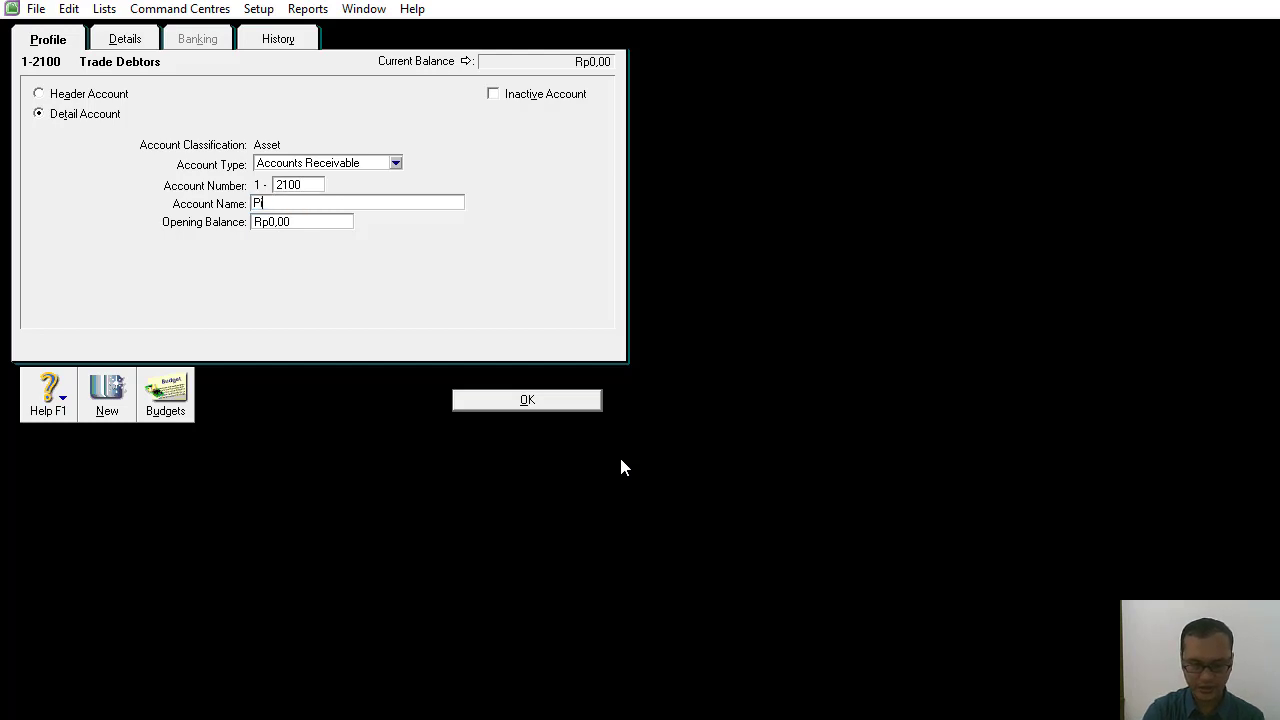
type("utang usaha")
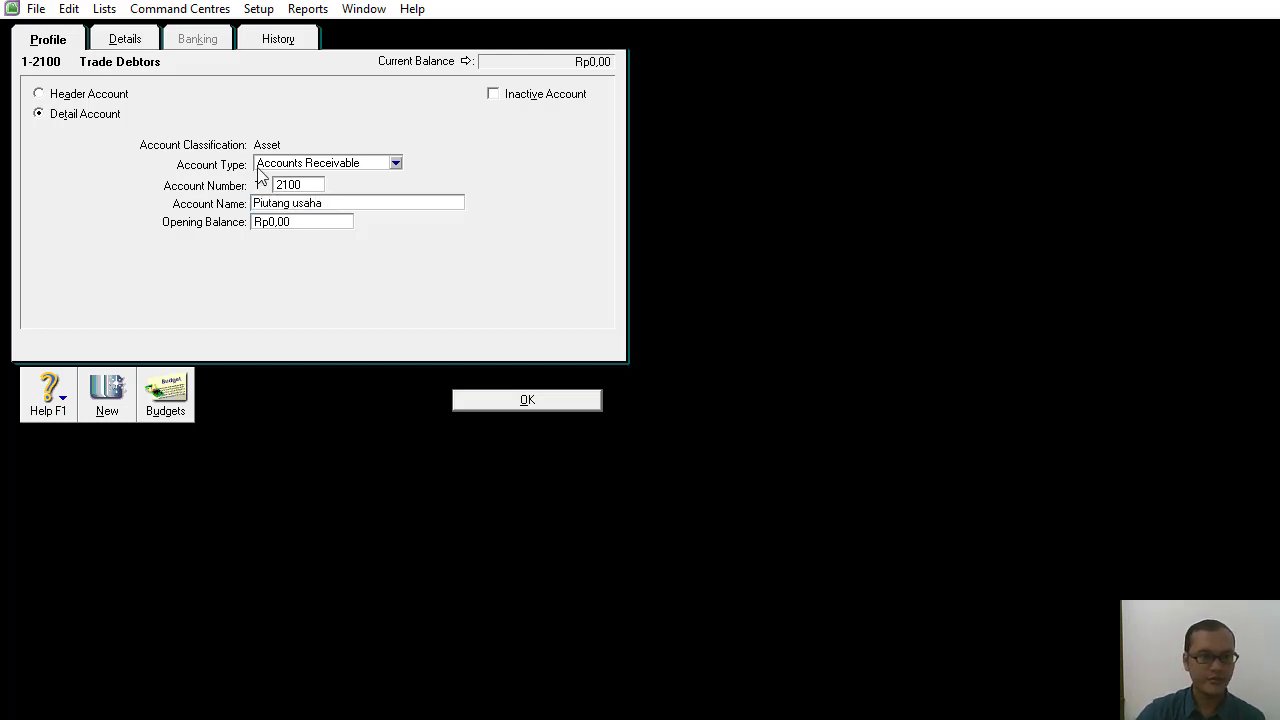
key("Left")
key("Left")
key("Left")
key("Left")
key("Left")
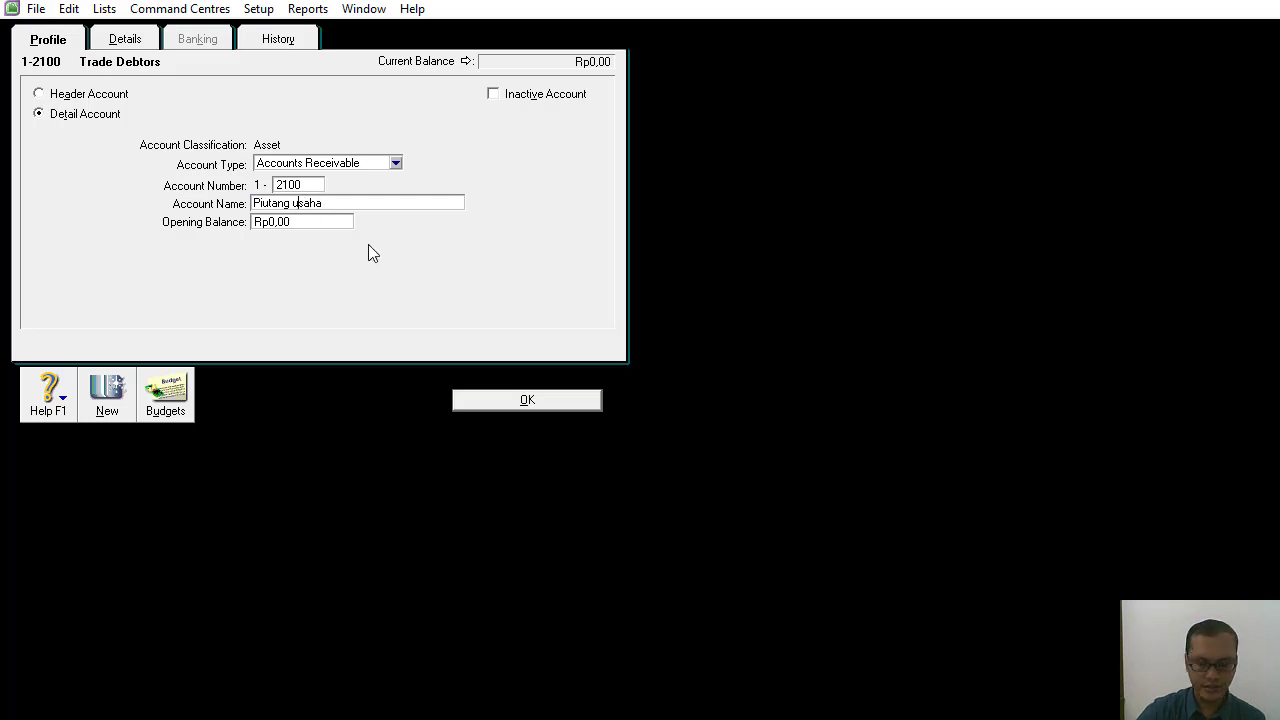
key("BackSpace")
type("U")
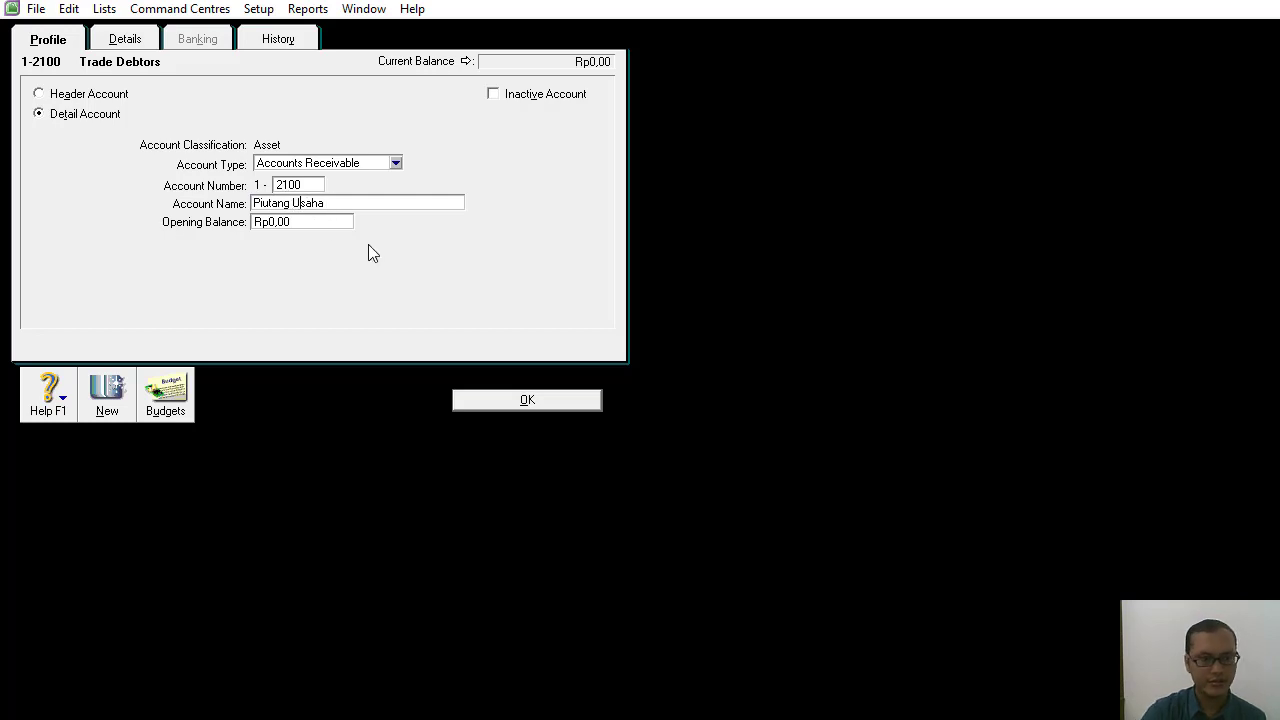
left_click(508, 400)
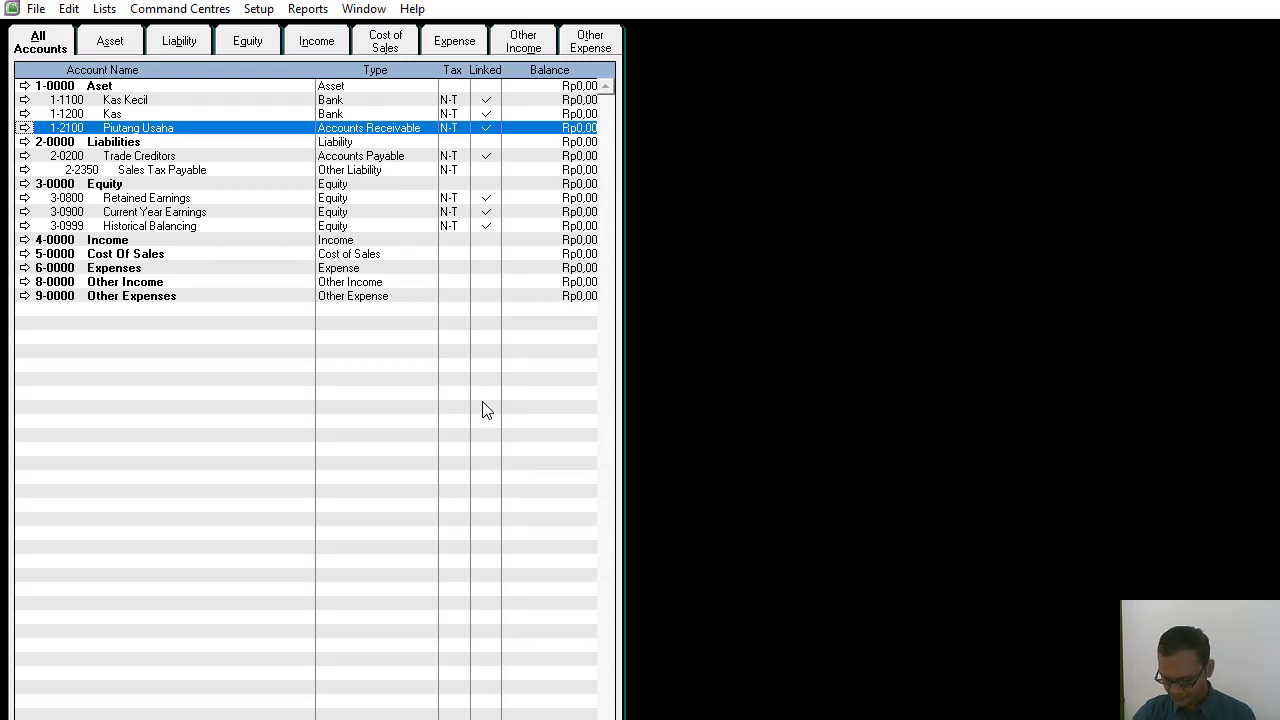
Rename the 2-0000 Liabilities header account as Liabilitas.
left_click(76, 145)
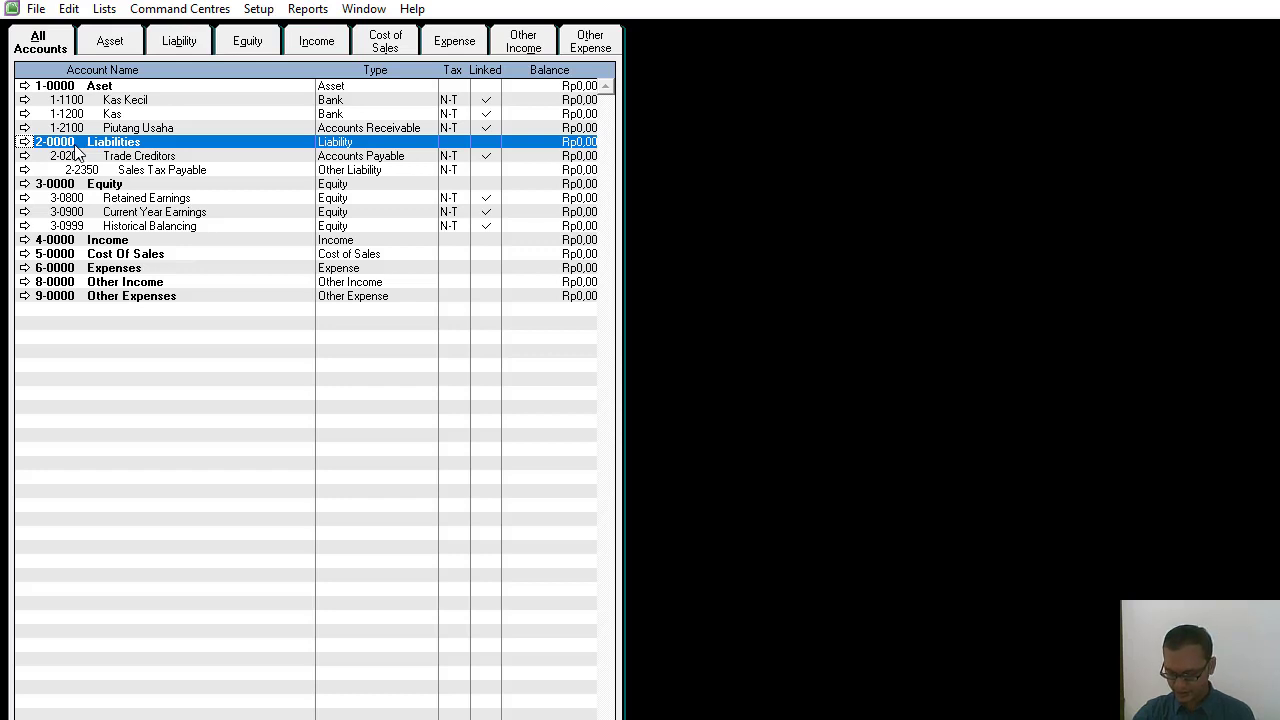
double_click(75, 146)
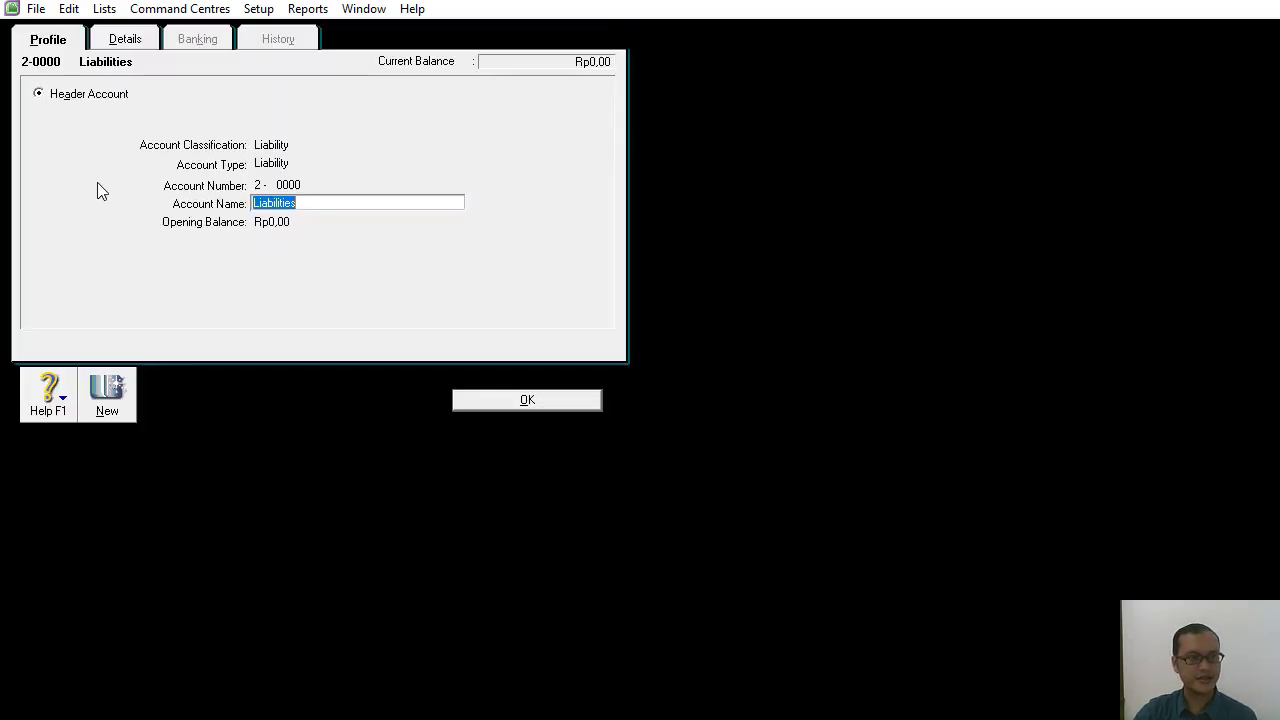
type("Li")
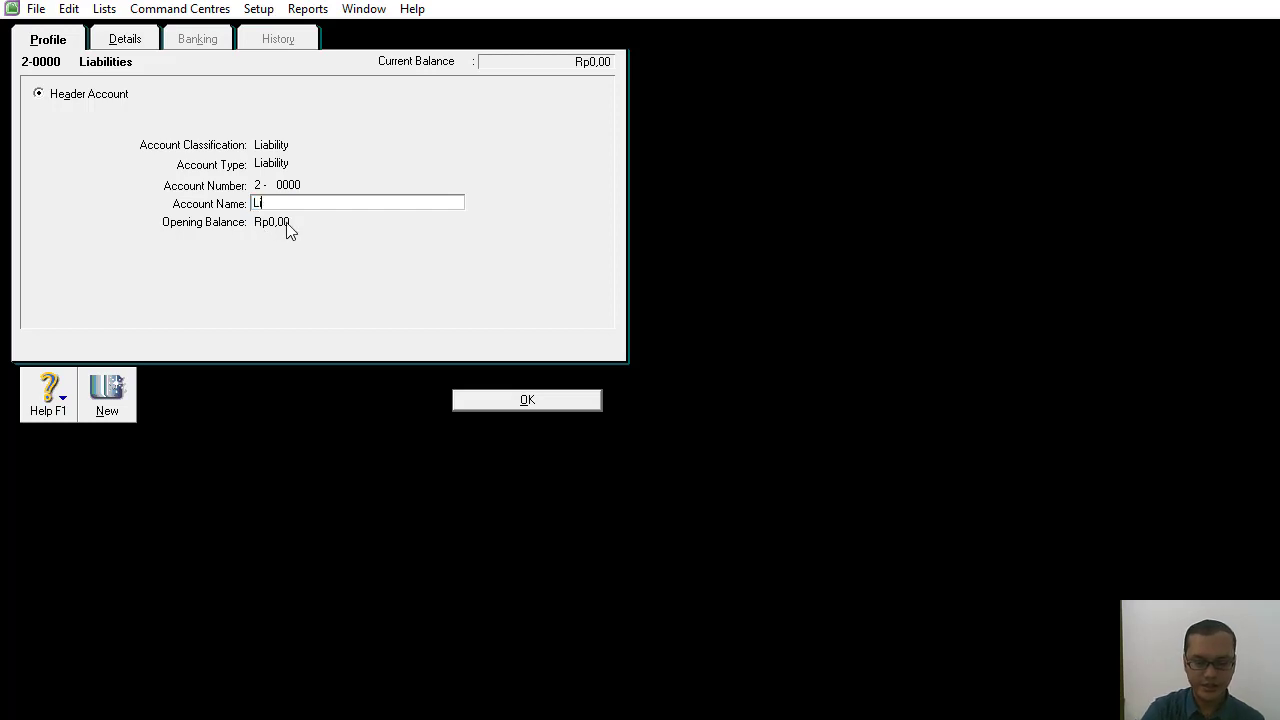
type("abilitas")
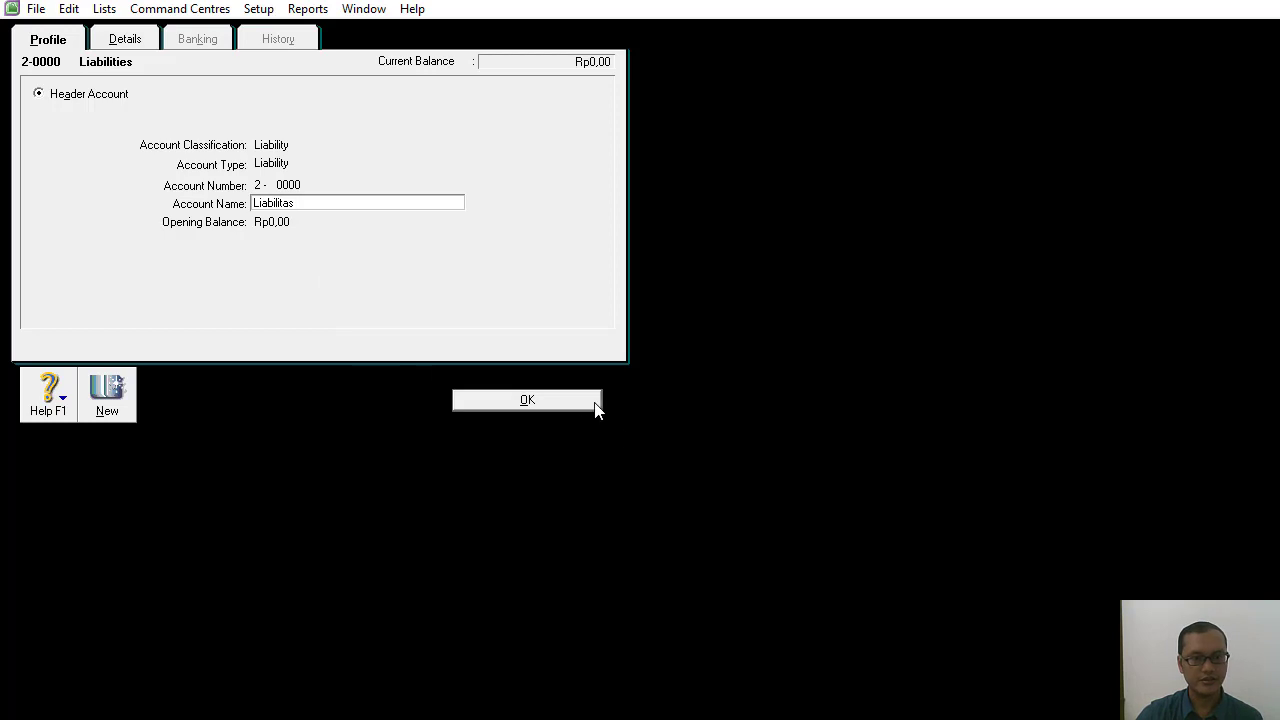
left_click(509, 405)
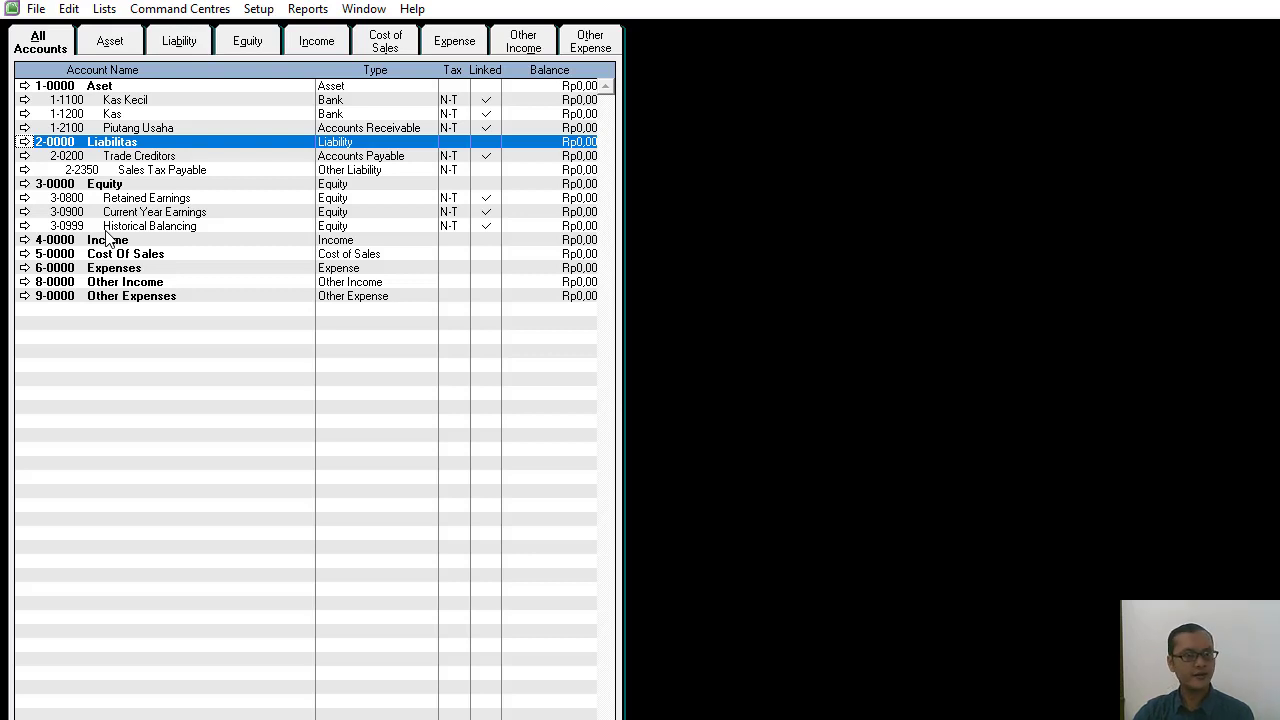
Change the Trade Creditors account's number to 2-1100 and its name to Utang Usaha.
double_click(163, 157)
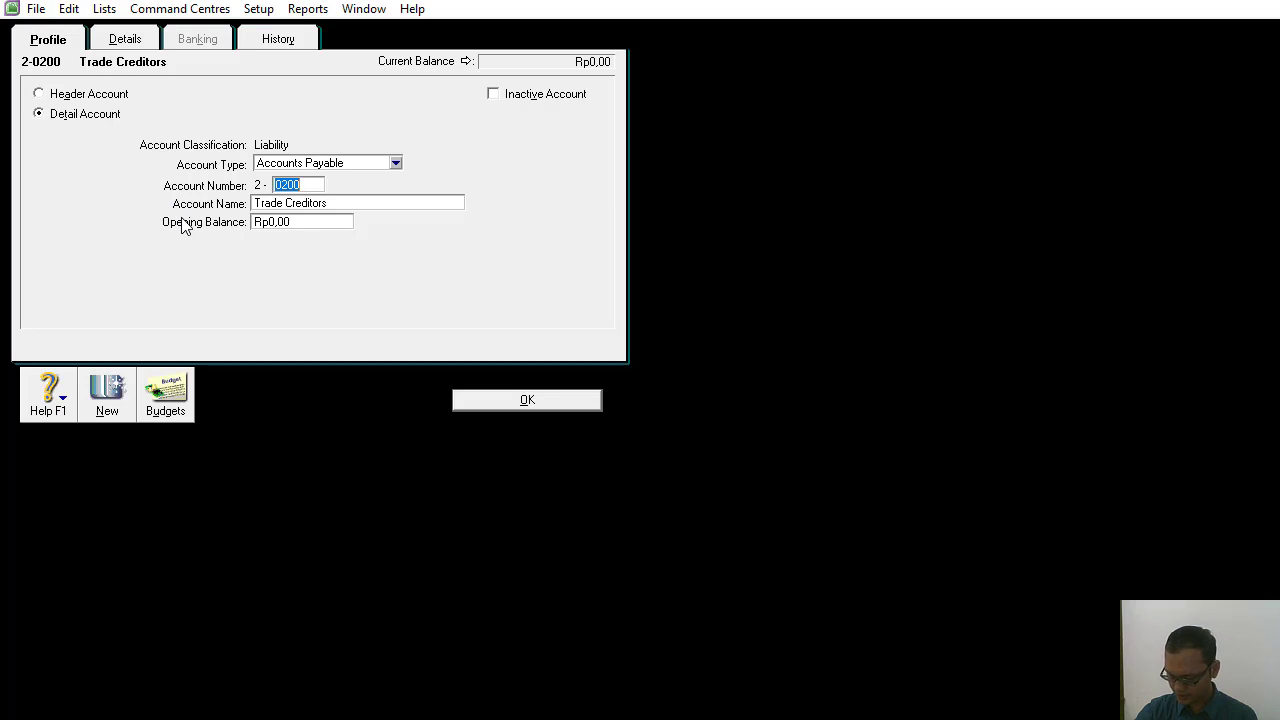
type("1100")
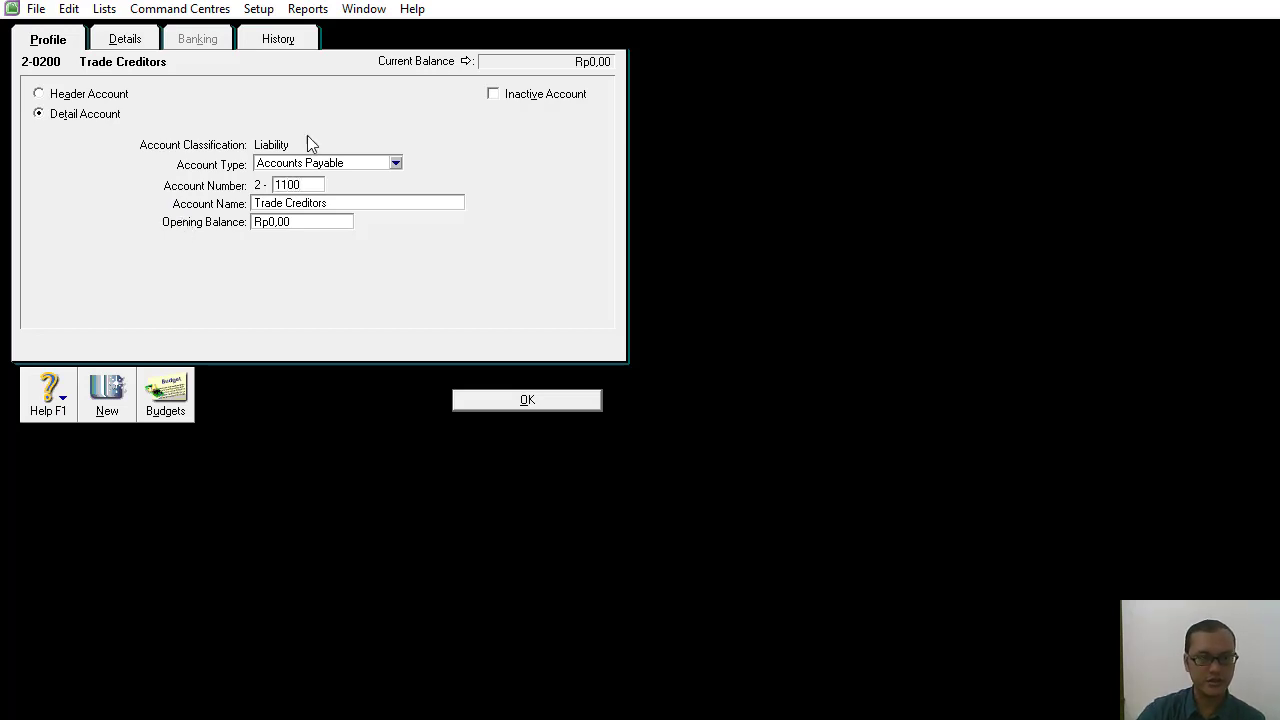
left_click(346, 200)
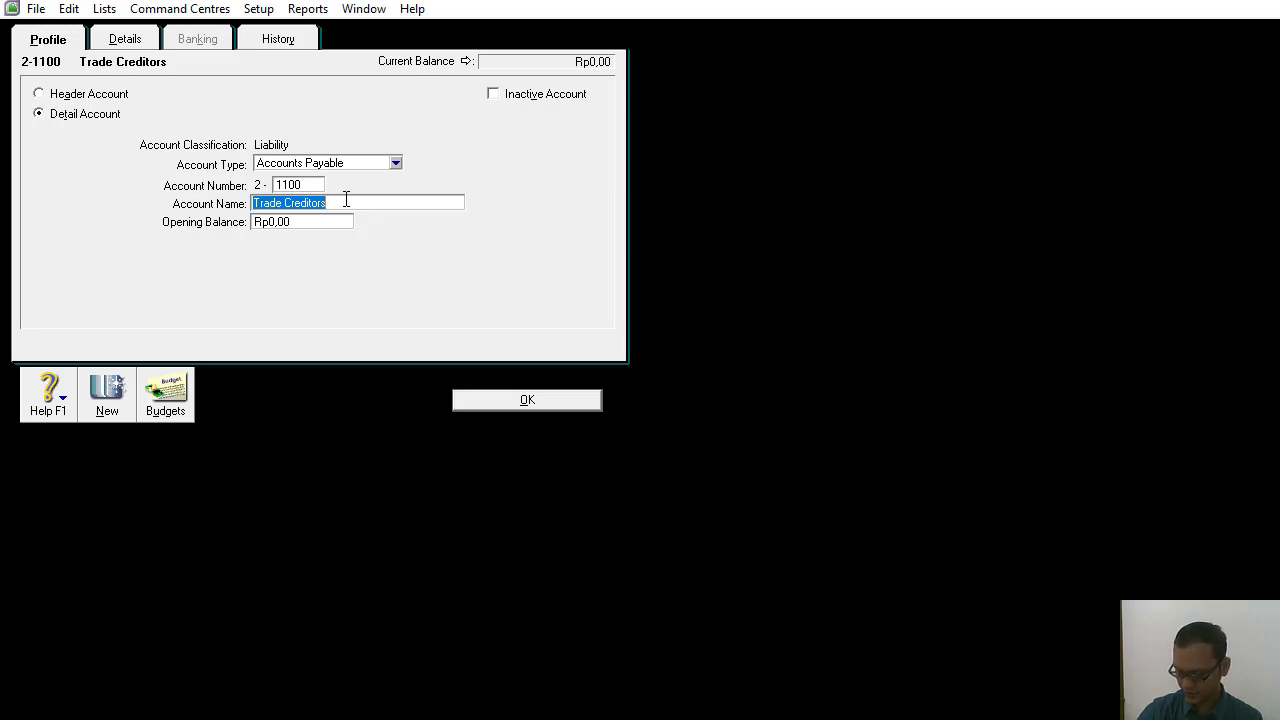
key("BackSpace")
type("Uta")
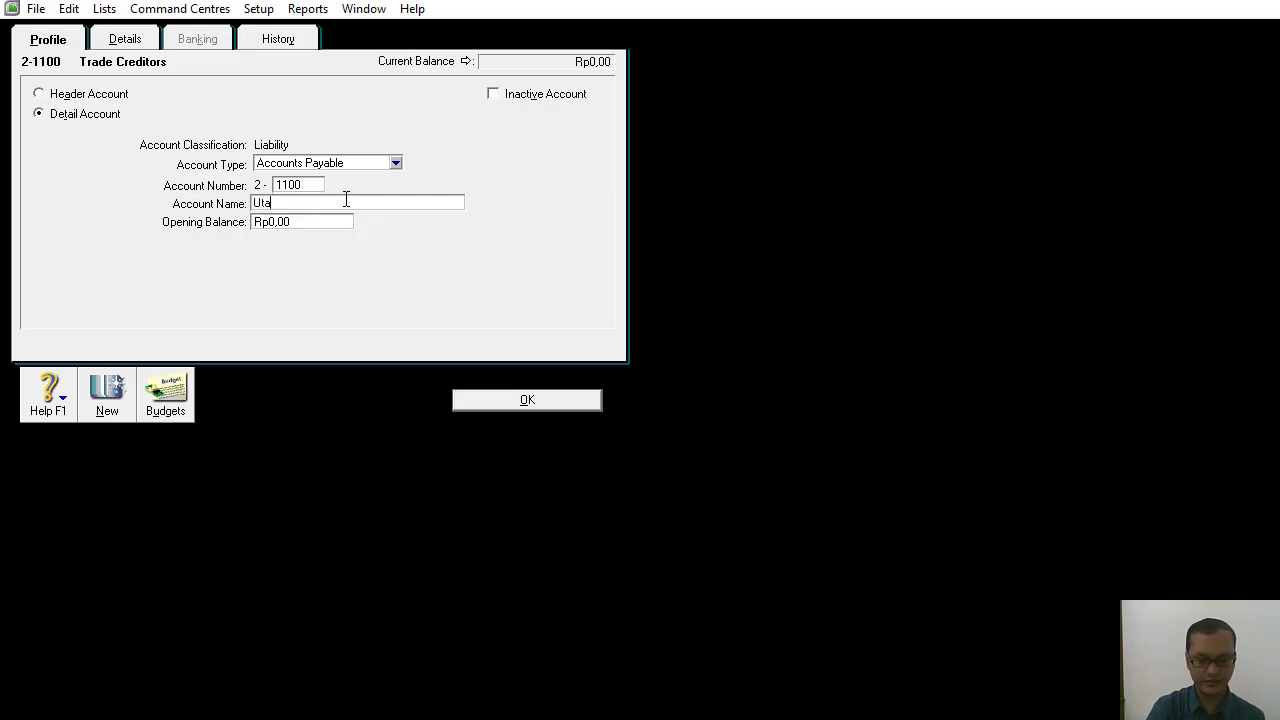
type("ng Usaha")
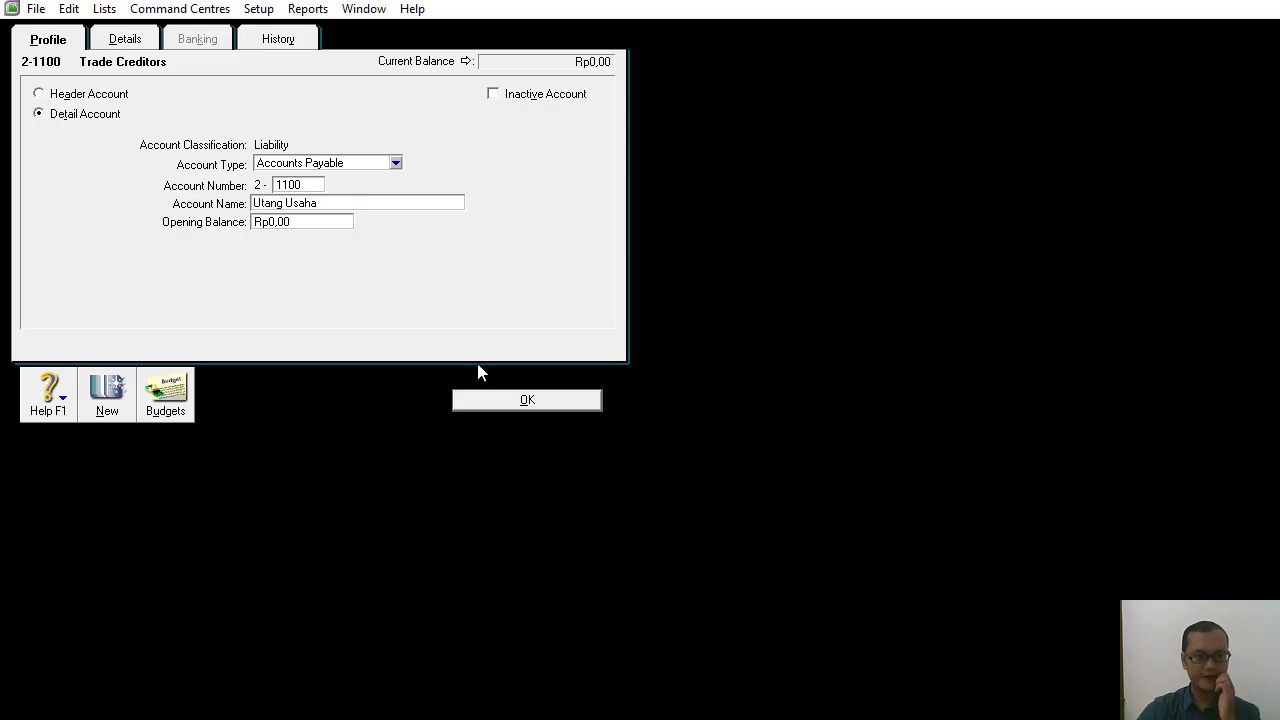
left_click(483, 401)
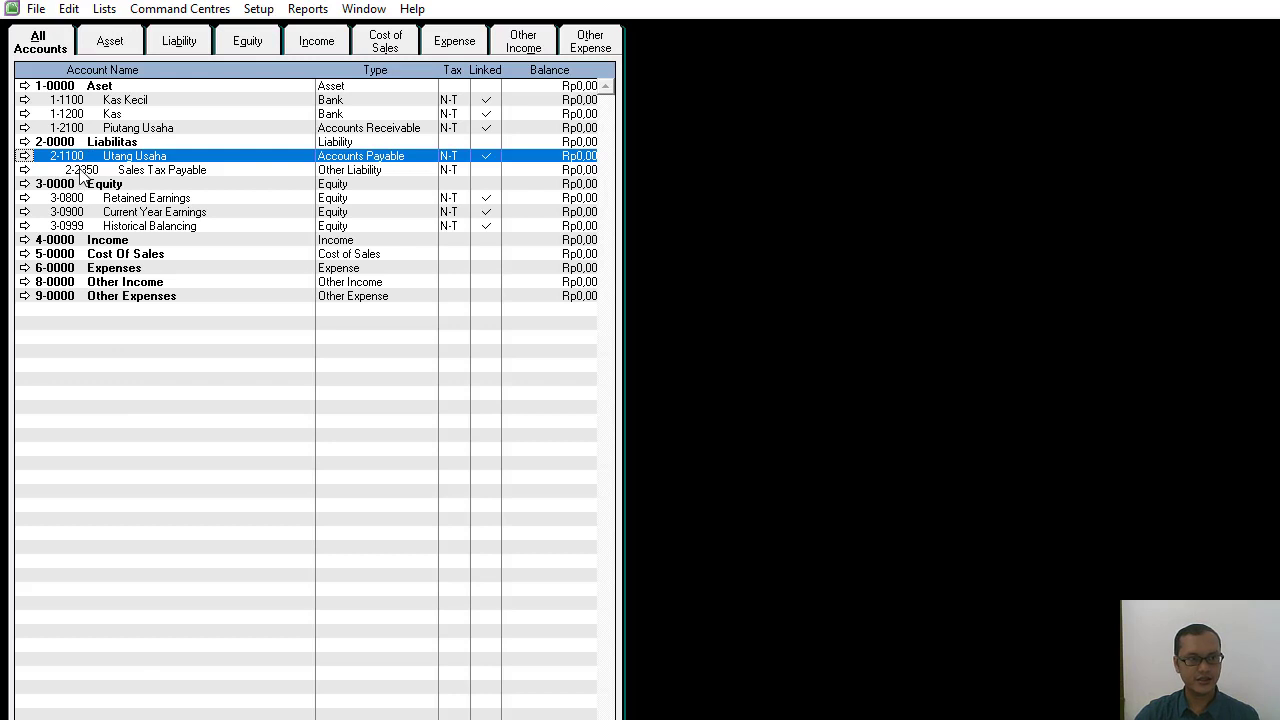
Try to delete the 2-2350 Sales Tax Payable account, then return to the accounts list.
left_click(83, 172)
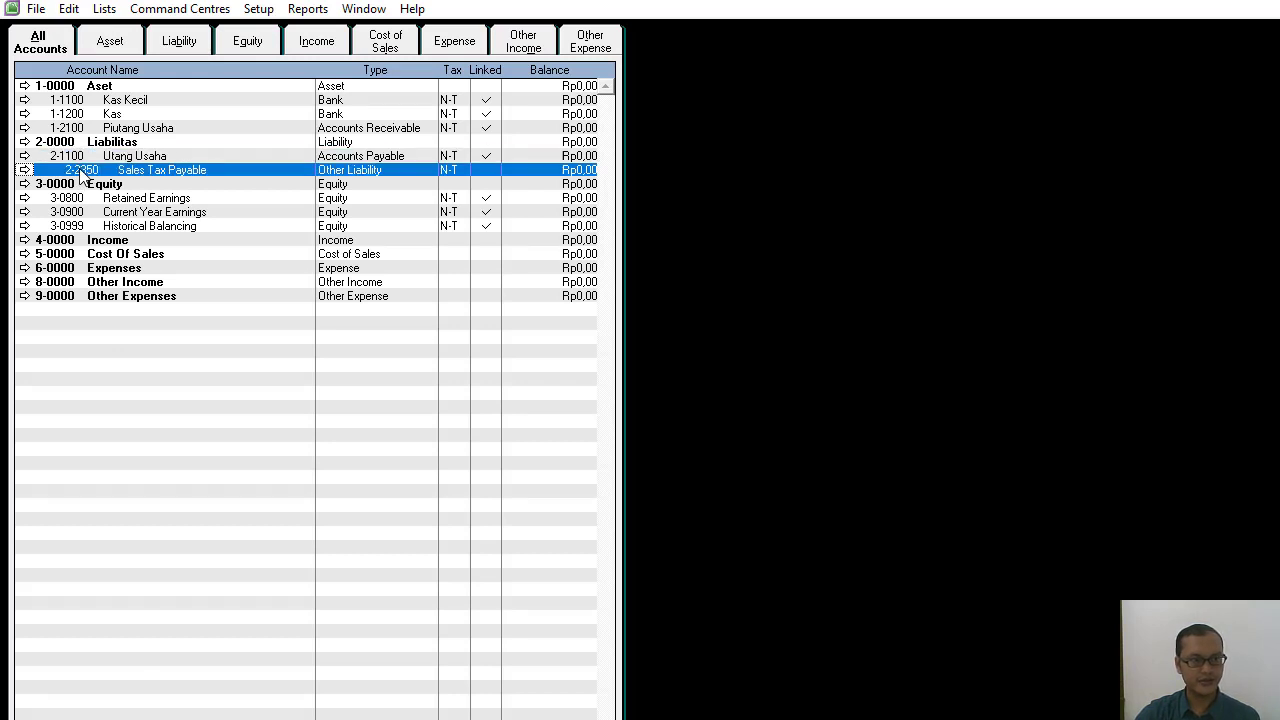
left_click(25, 170)
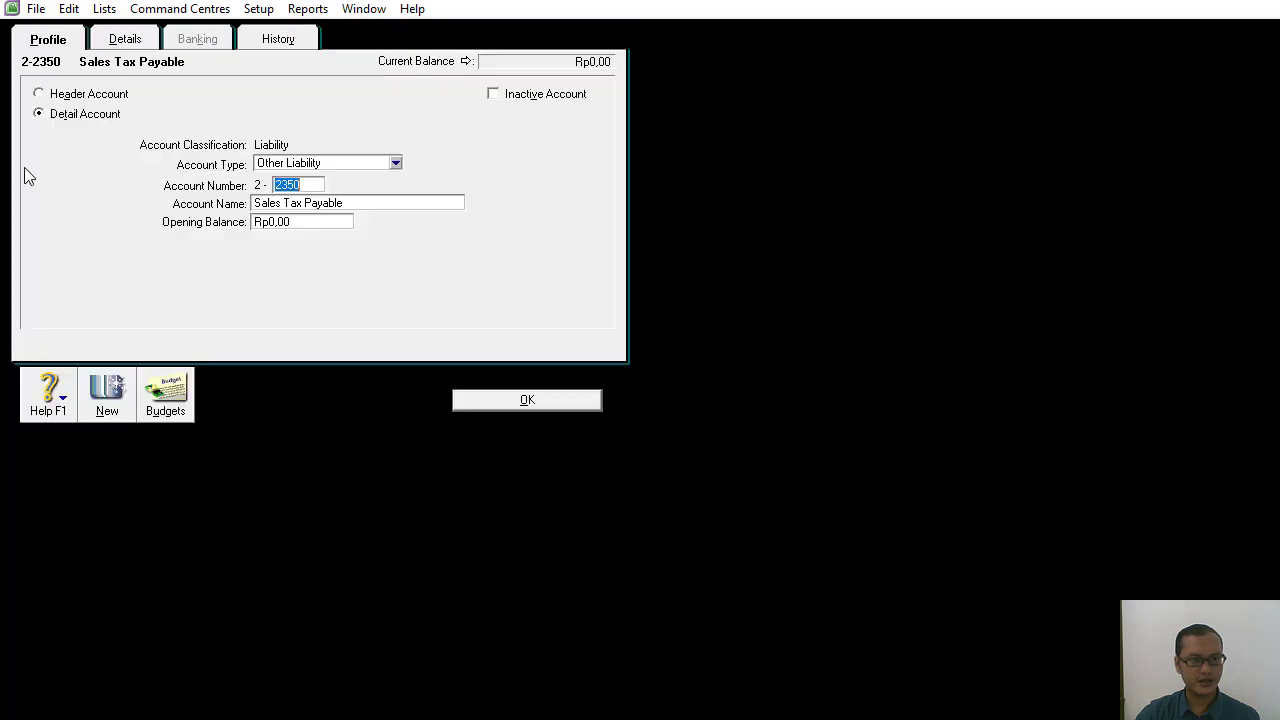
right_click(552, 163)
left_click(603, 179)
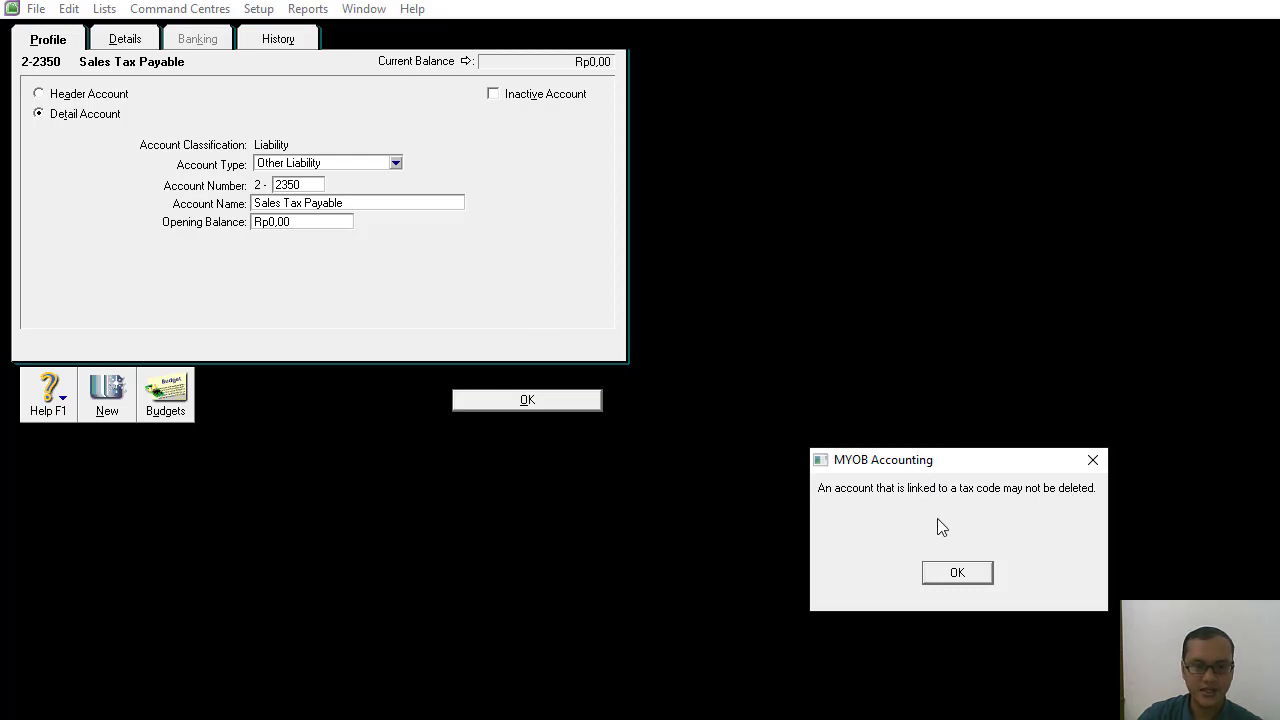
left_click(957, 580)
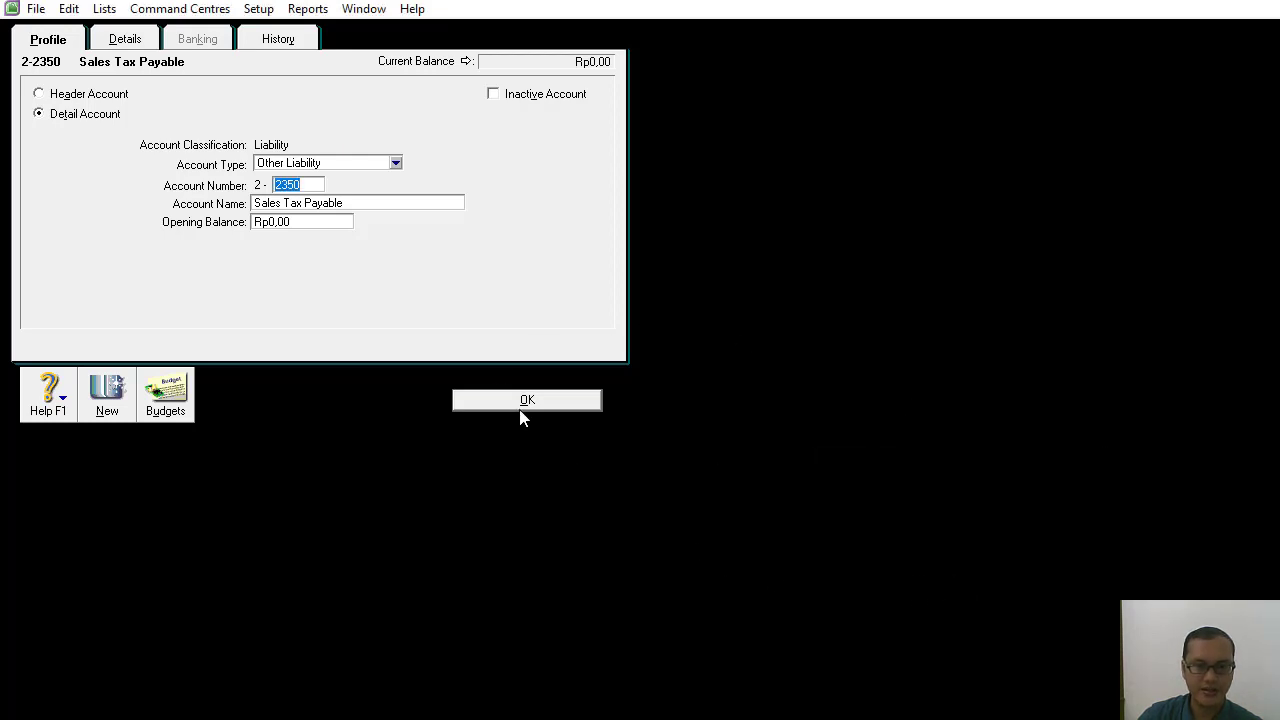
left_click(518, 404)
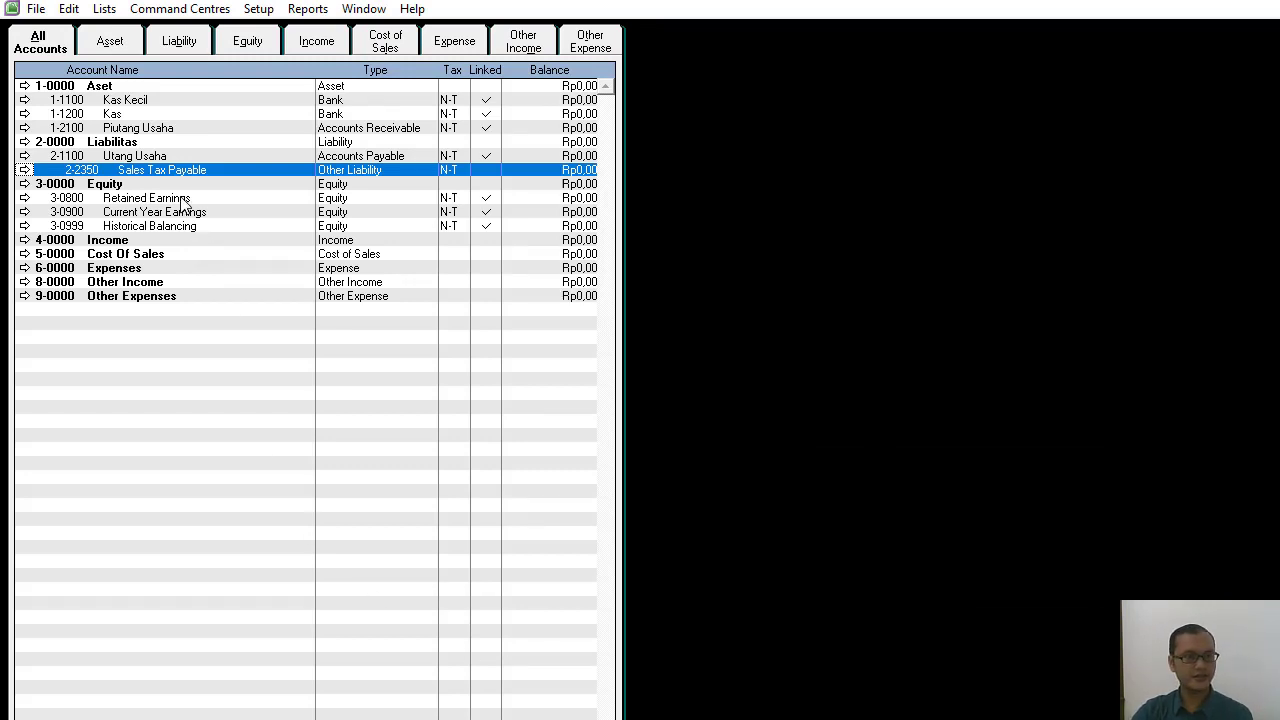
Rename the 3-0000 Equity header account as Ekuitas.
double_click(116, 186)
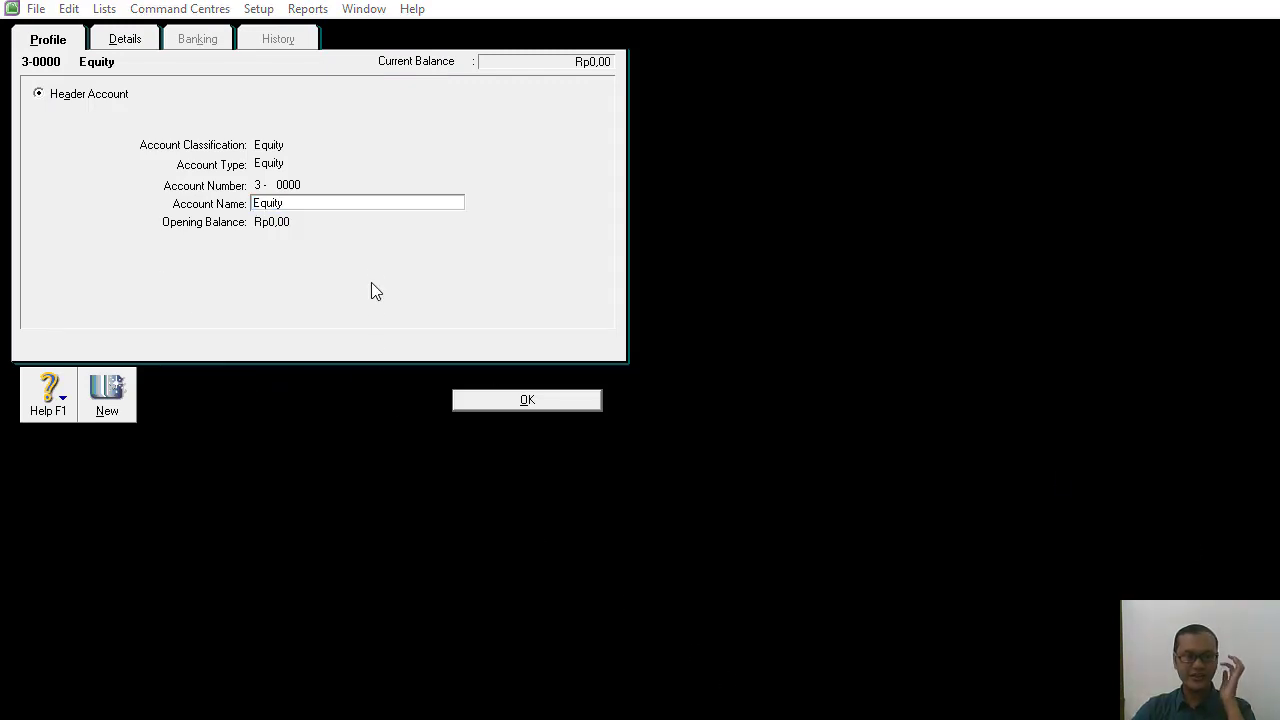
left_click(343, 203)
key("BackSpace")
key("BackSpace")
key("BackSpace")
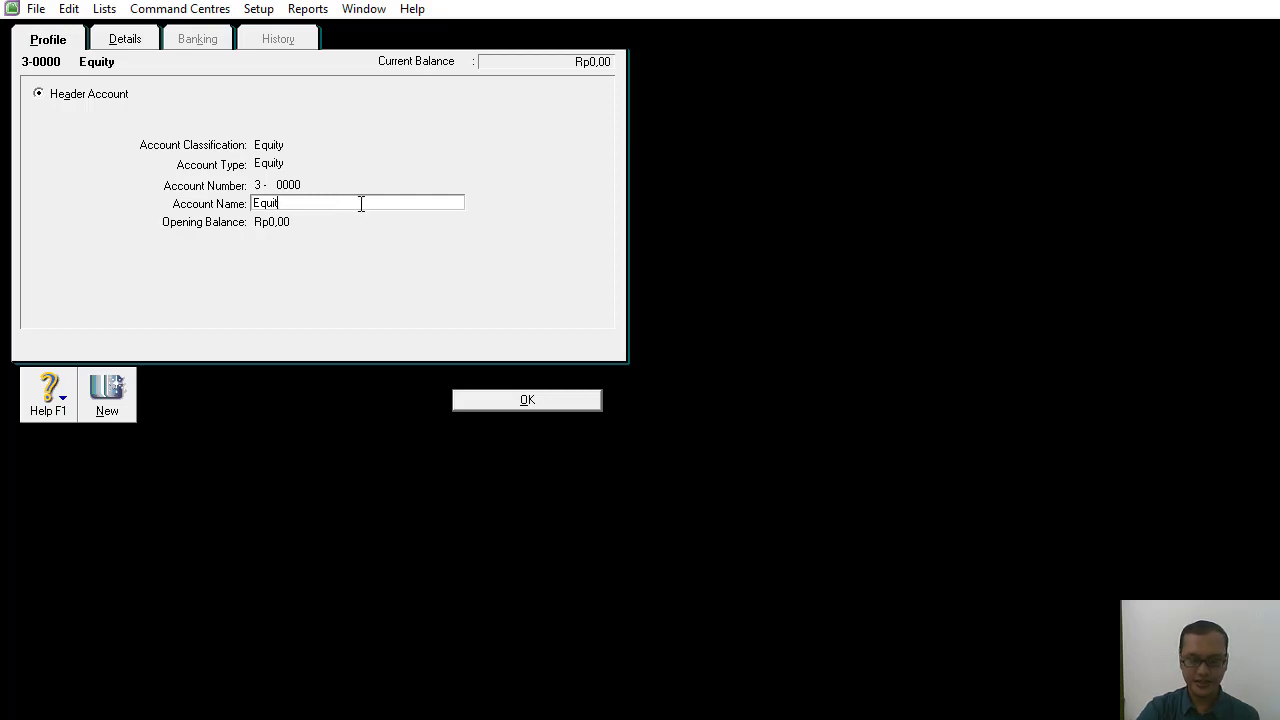
key("BackSpace")
key("BackSpace")
key("BackSpace")
type("Ekuitas")
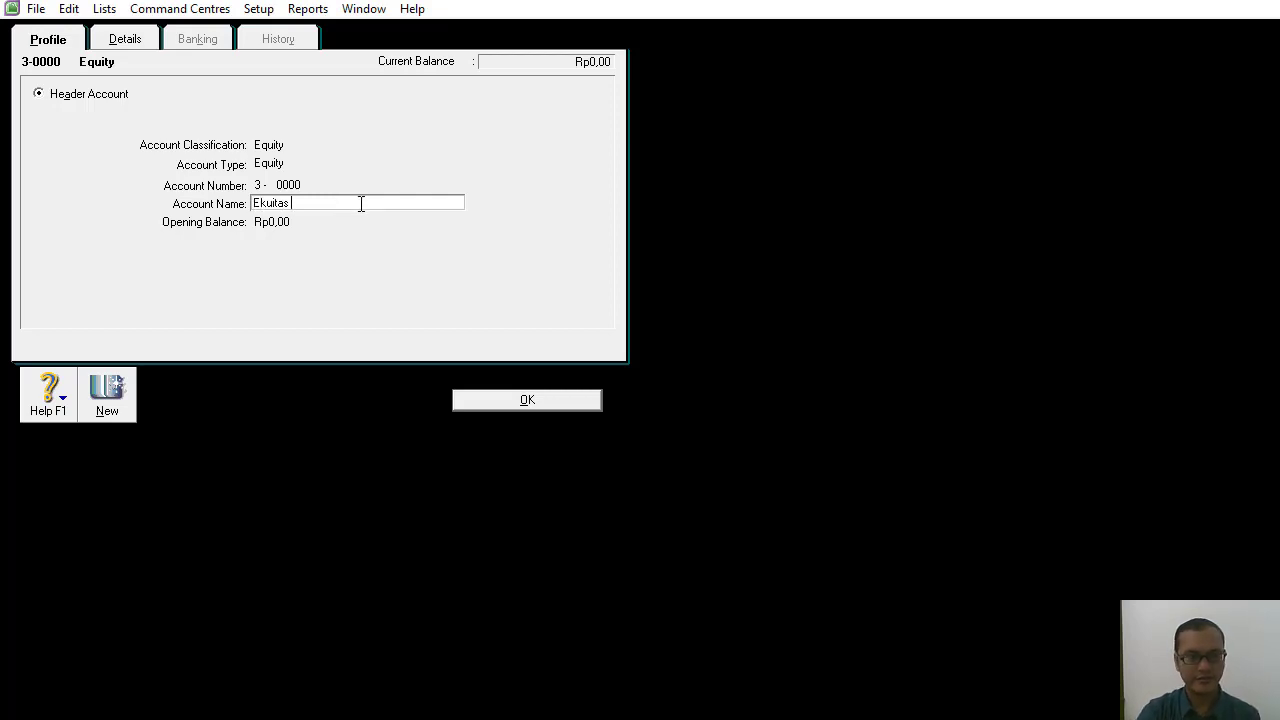
left_click(512, 402)
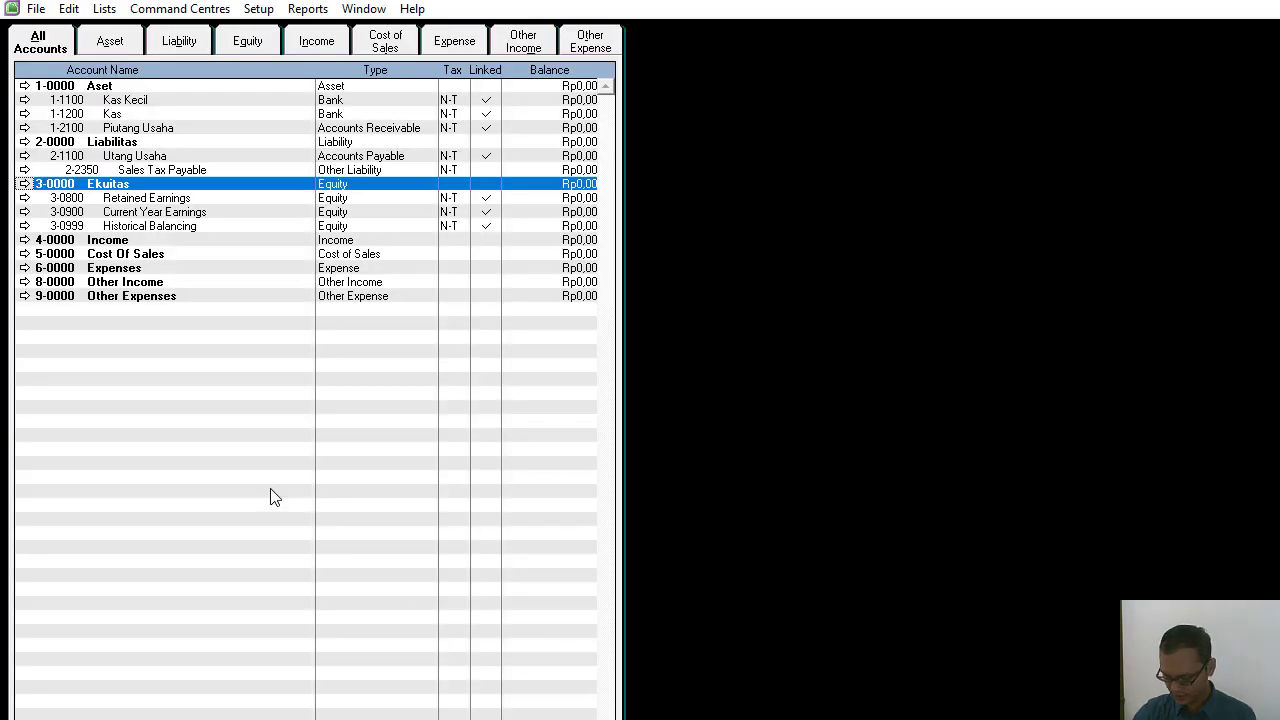
Rename the 3-0800 Retained Earnings account as Laba ditahan.
double_click(112, 199)
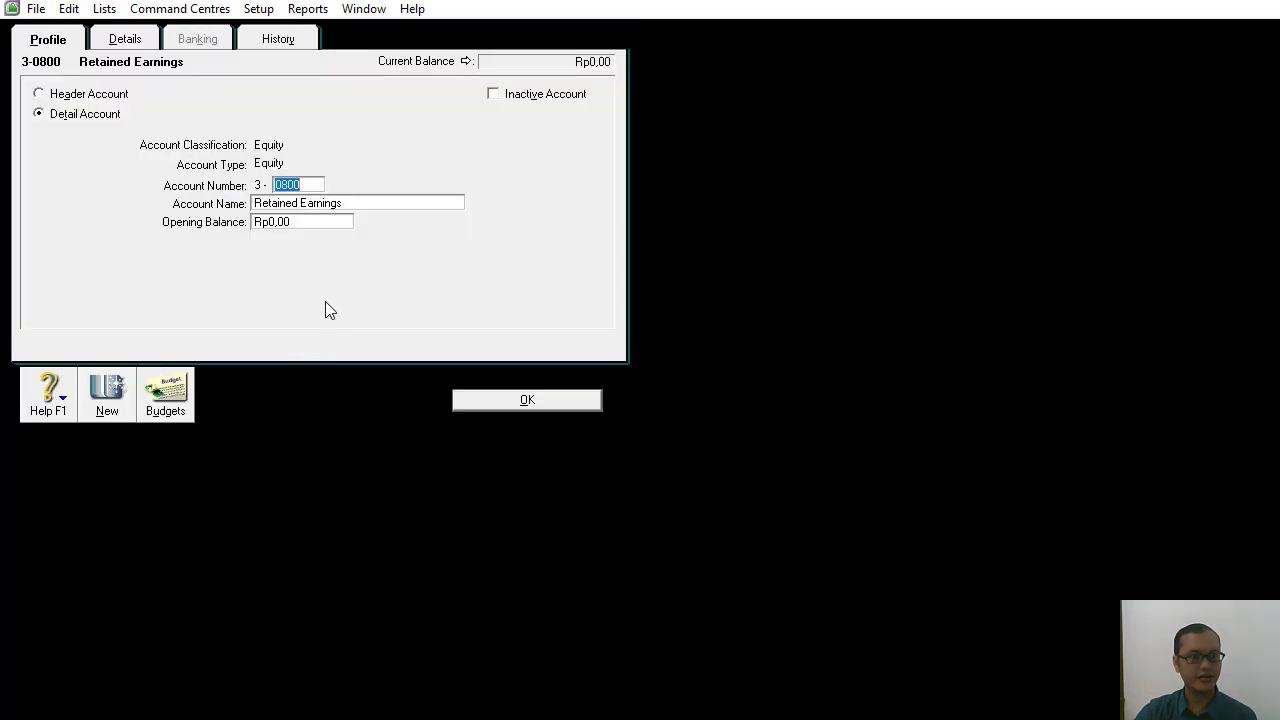
left_click(343, 205)
key("BackSpace")
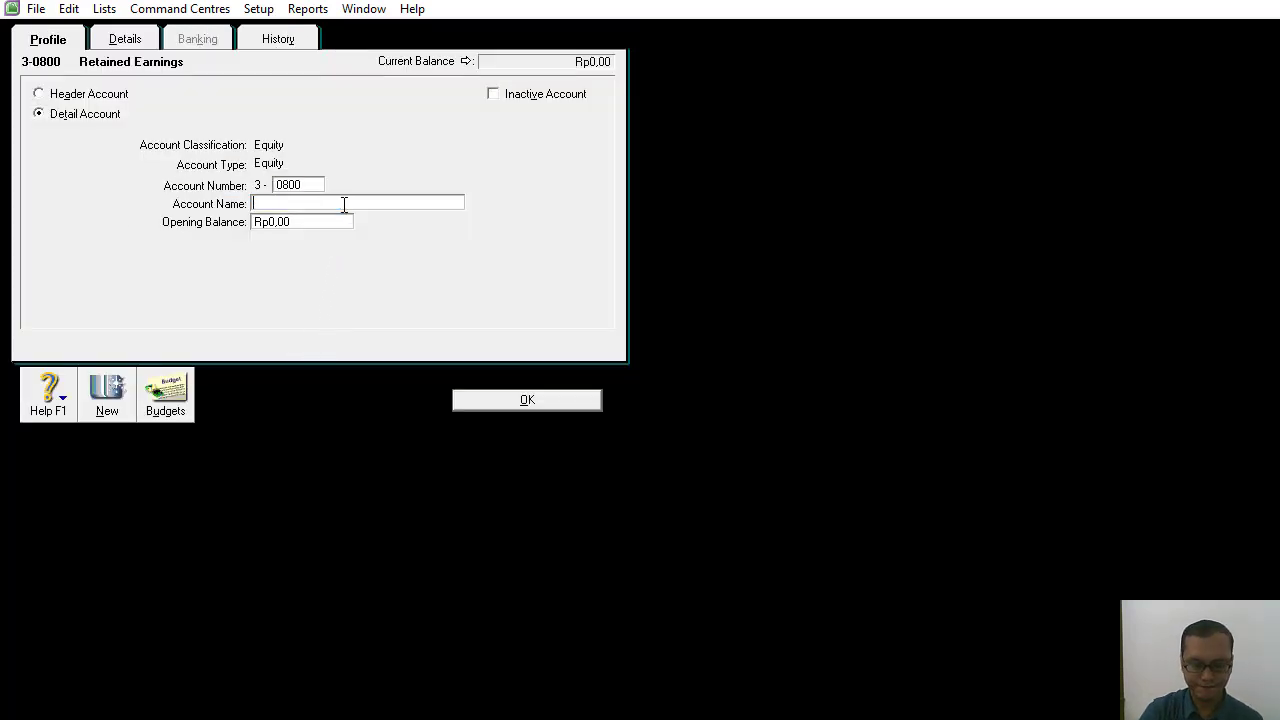
type("Laba ")
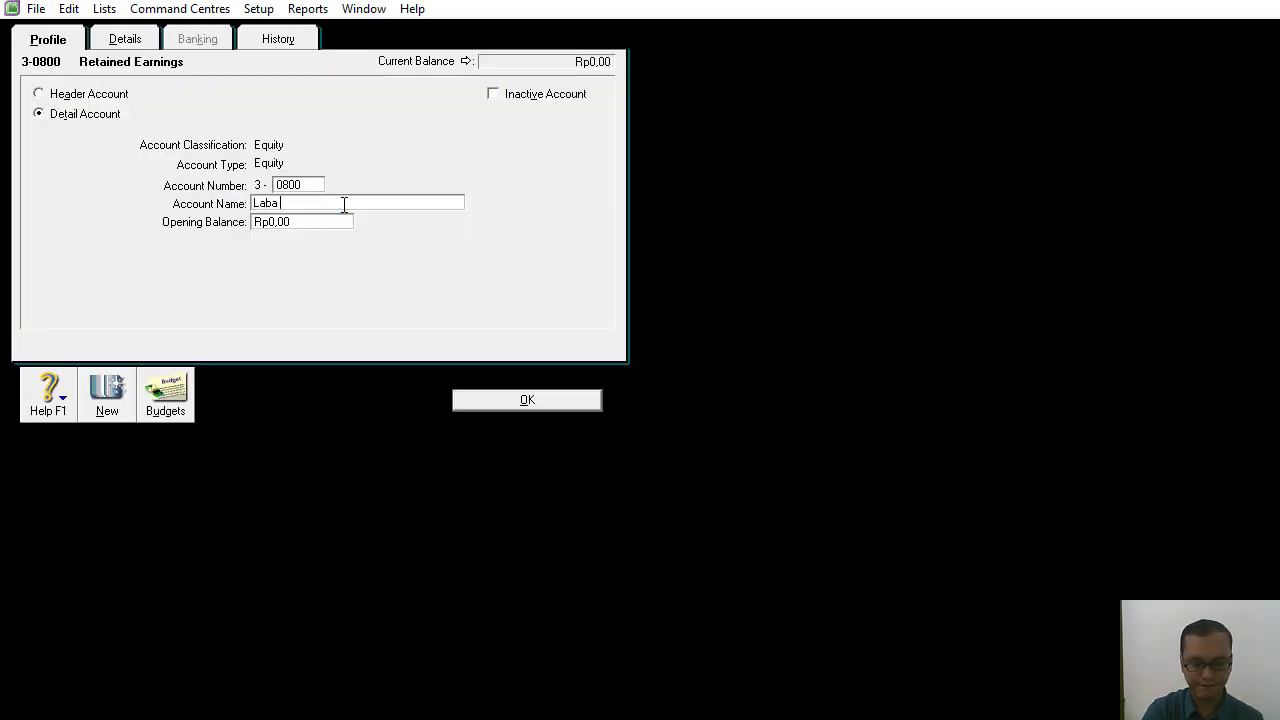
type("di")
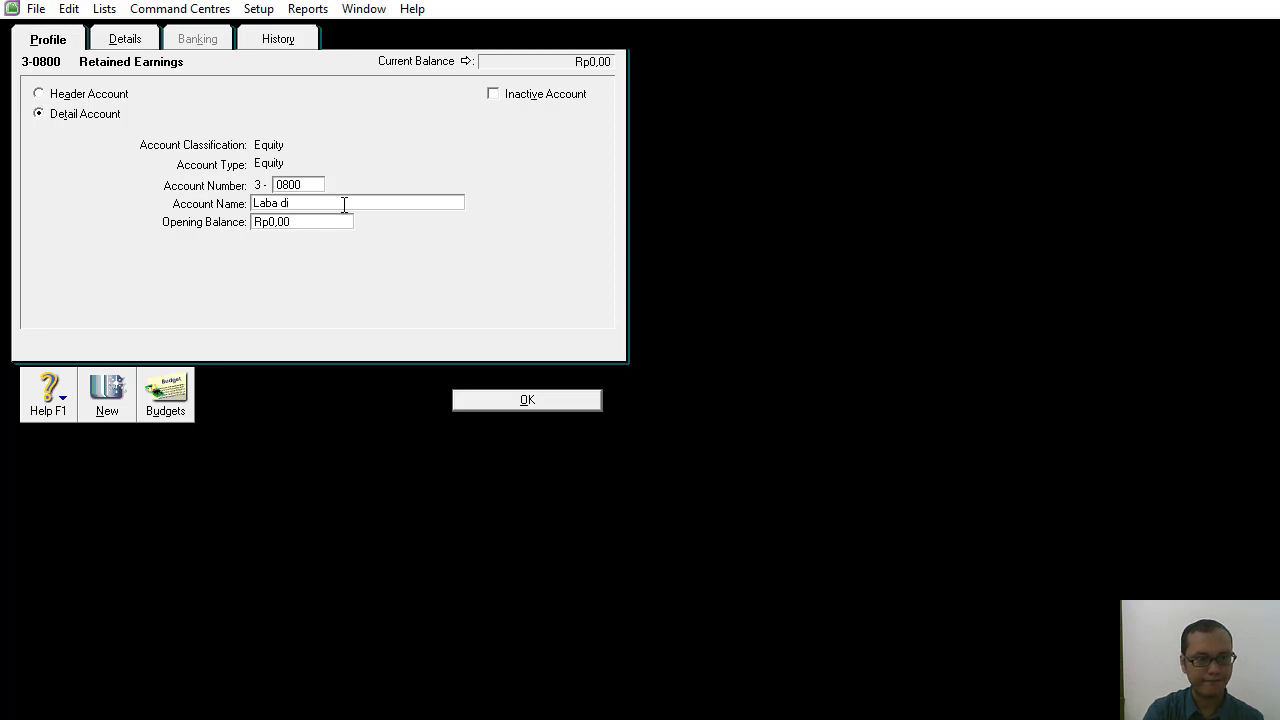
type("tahan")
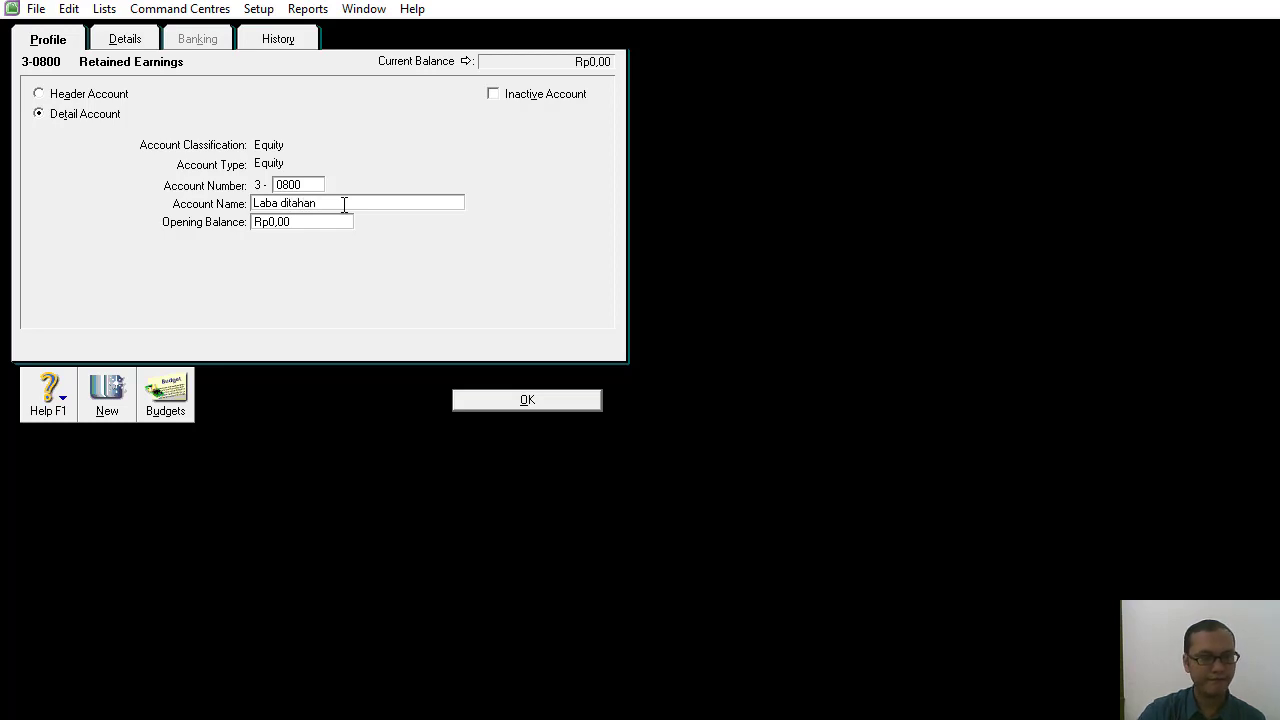
left_click(514, 401)
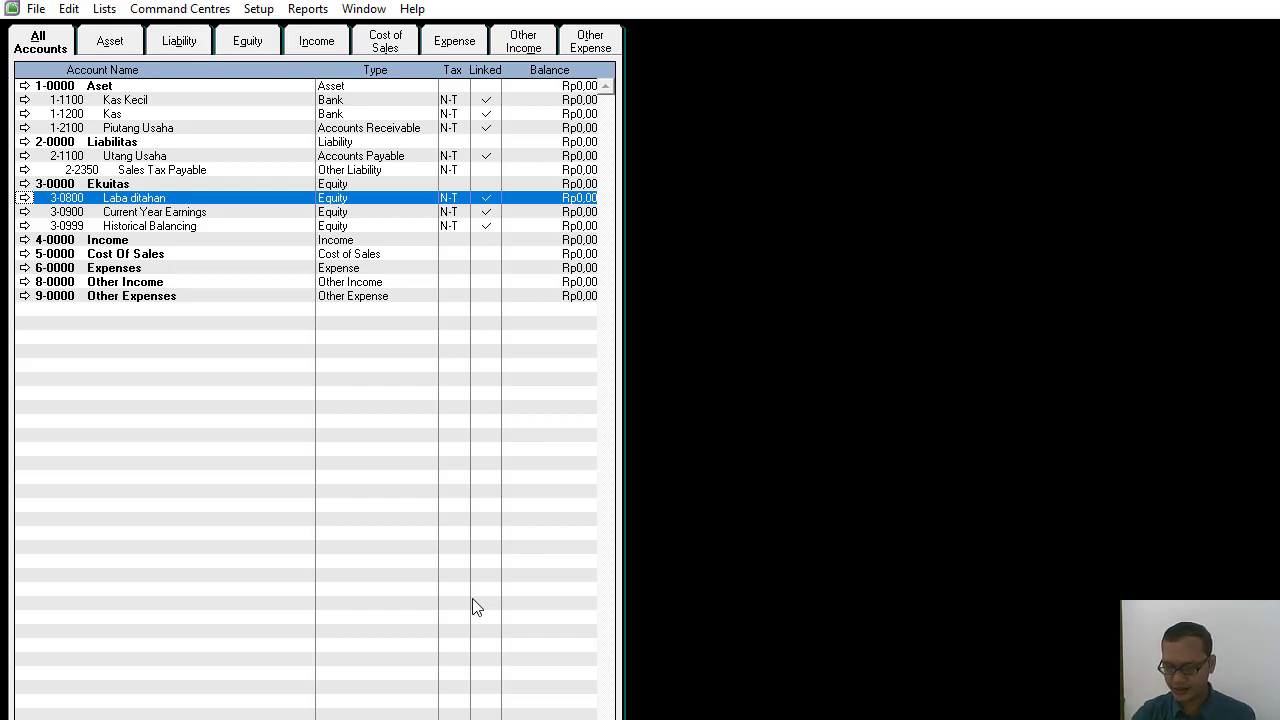
Rename the 3-0900 Current Year Earnings account as Laba Periode Berjalan.
left_click(104, 216)
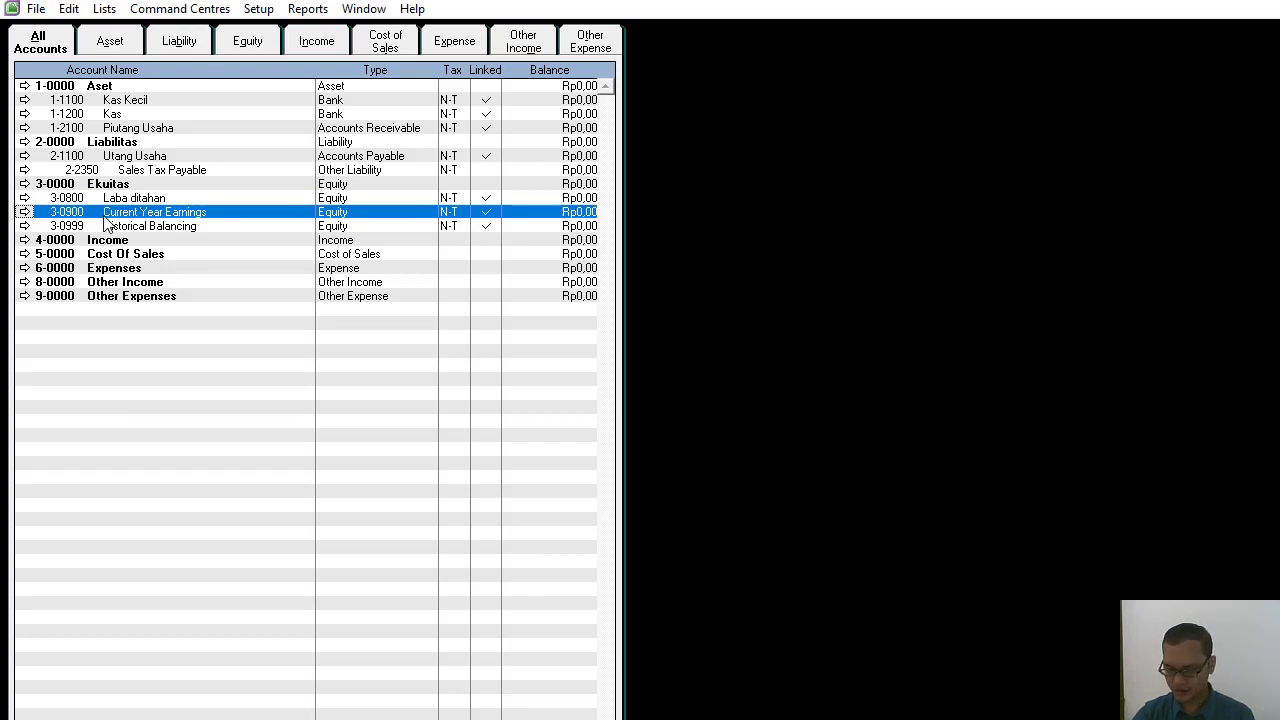
double_click(104, 216)
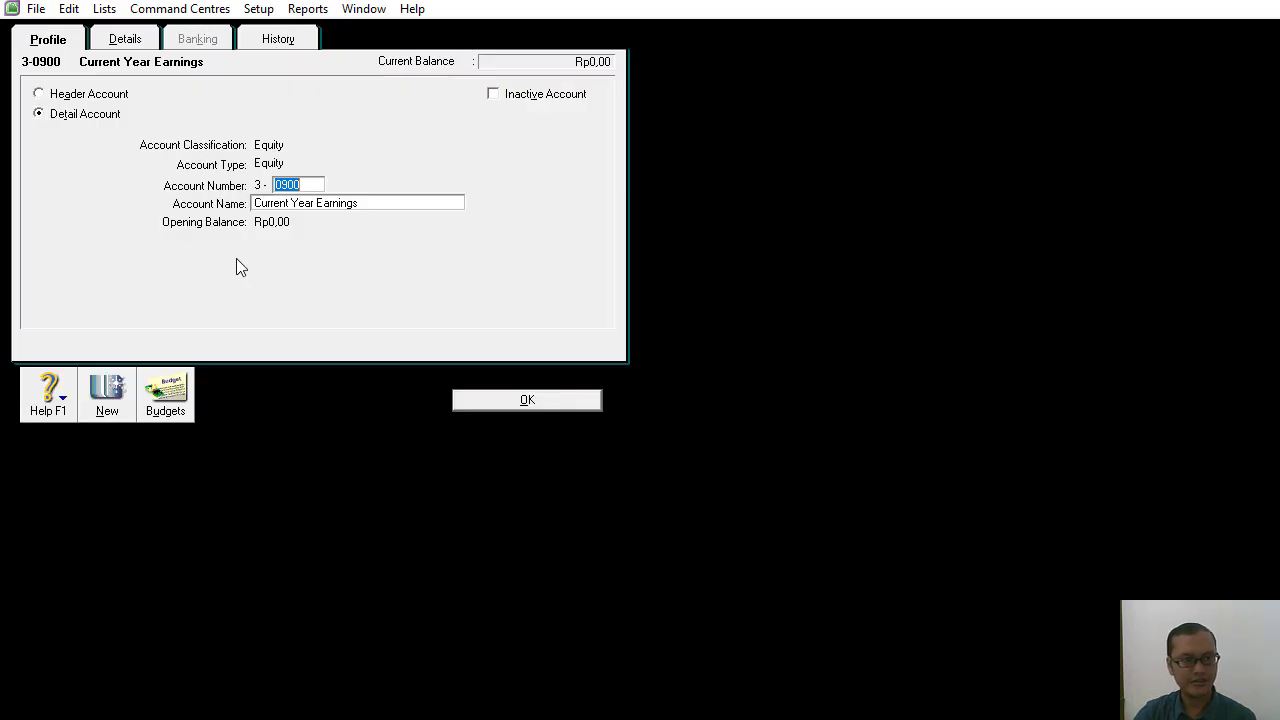
left_click(300, 204)
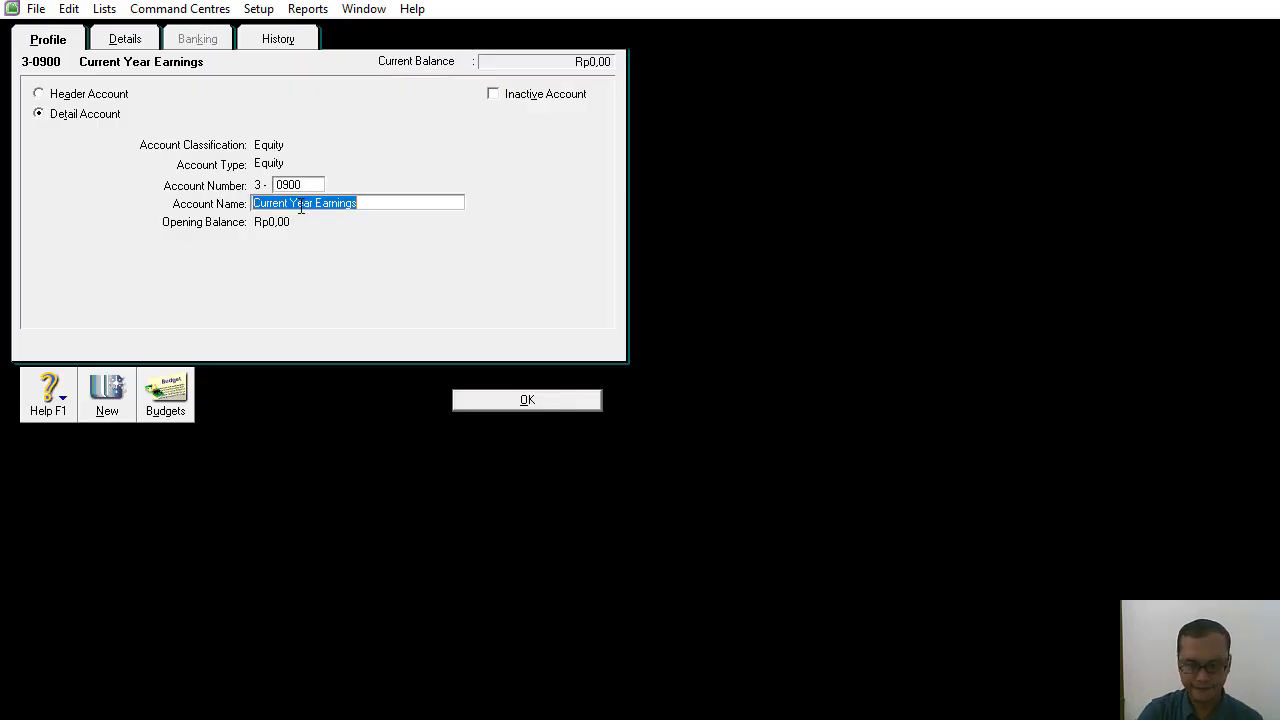
key("BackSpace")
type("Laba P")
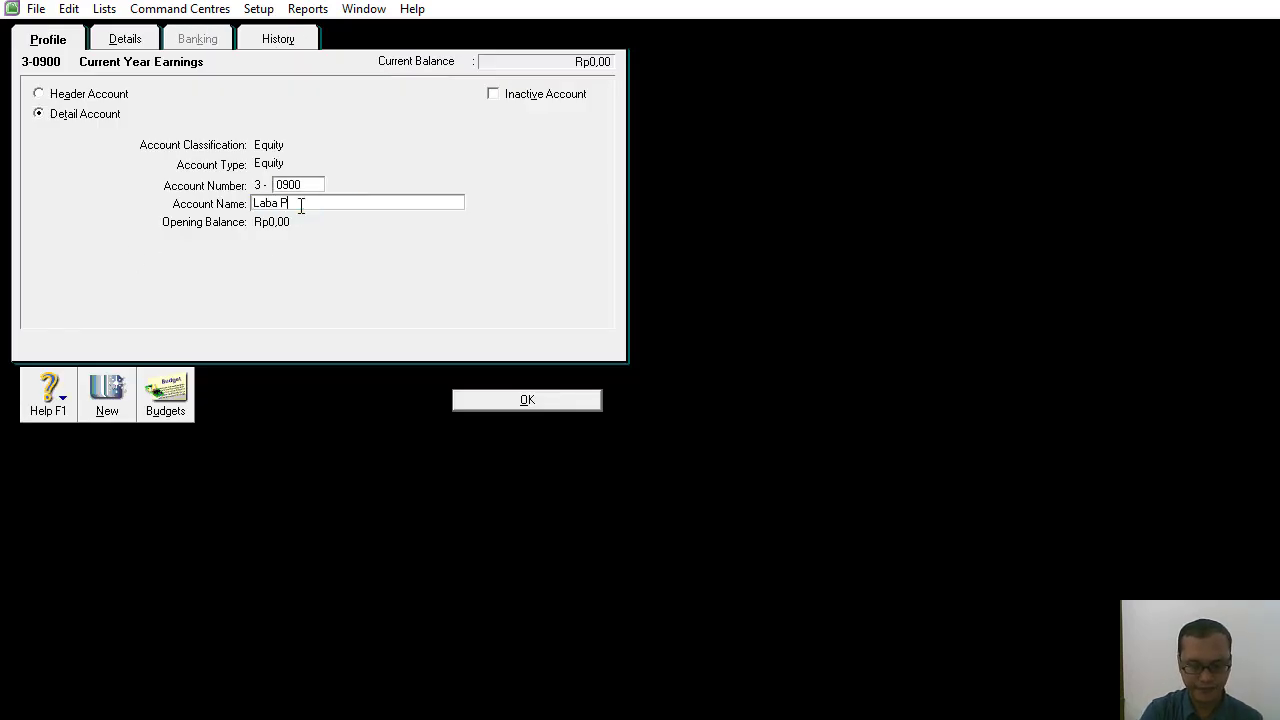
type("eriode Ber")
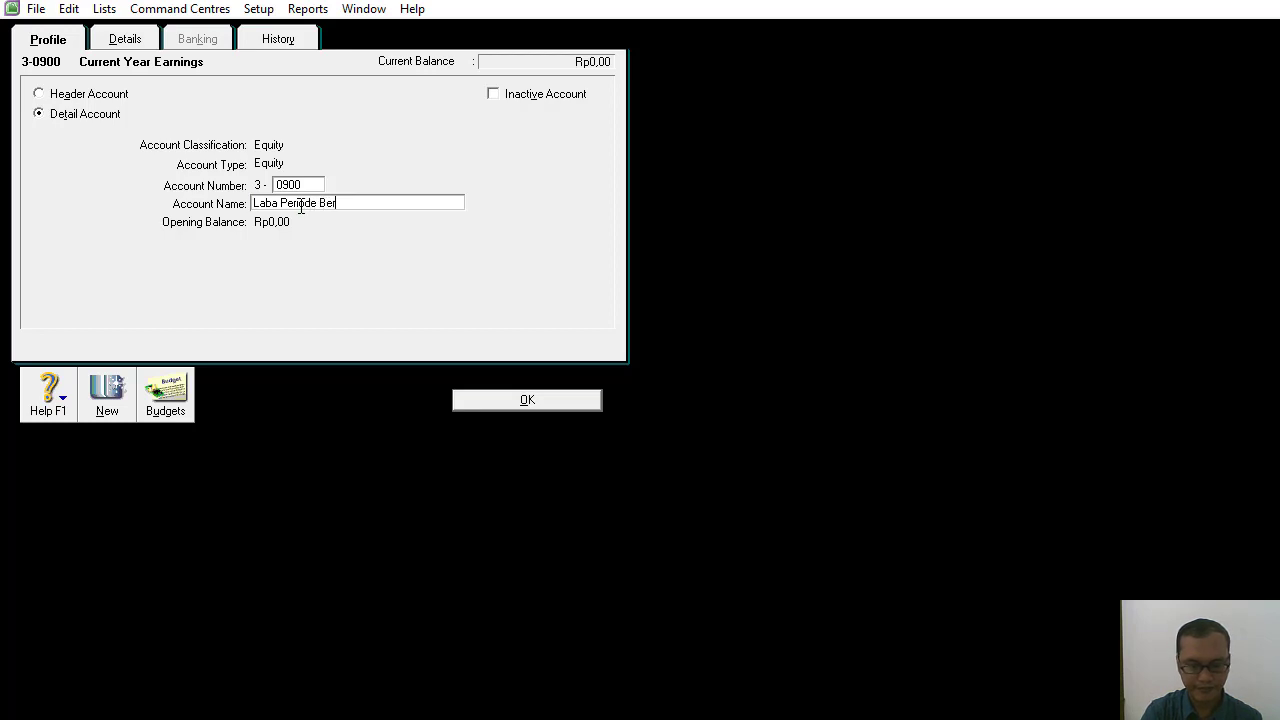
type("jalan")
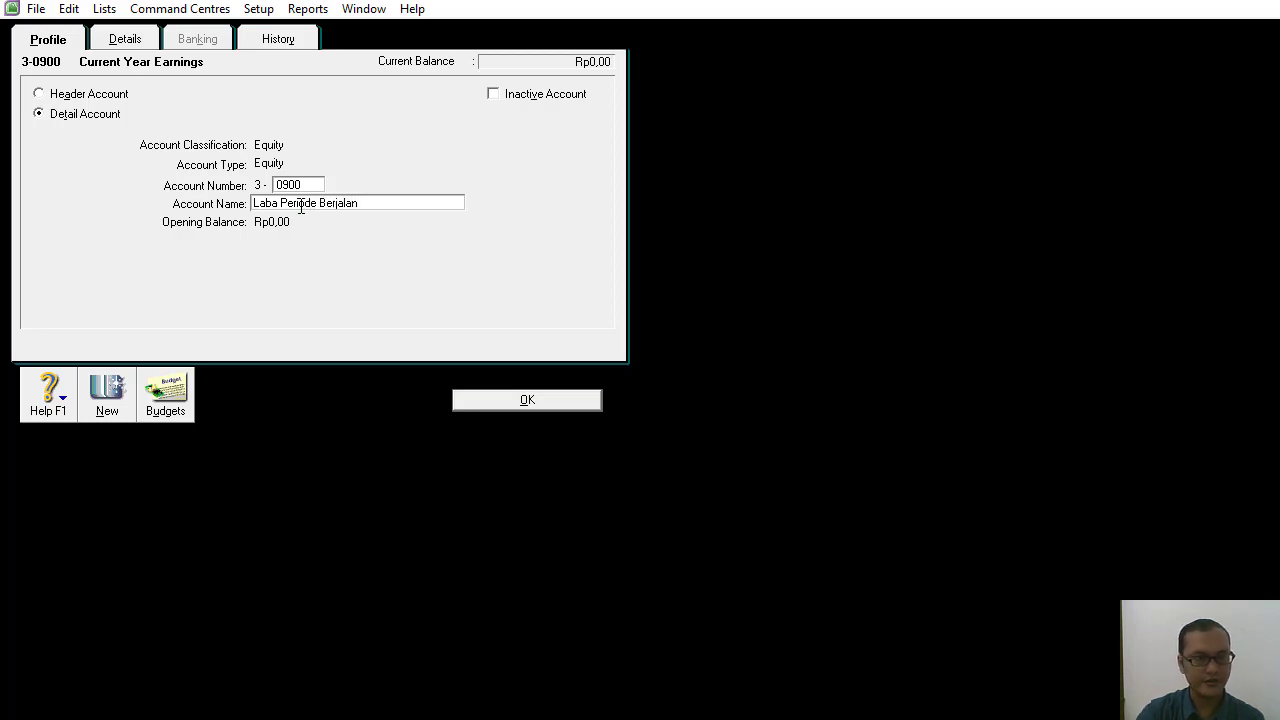
left_click(574, 406)
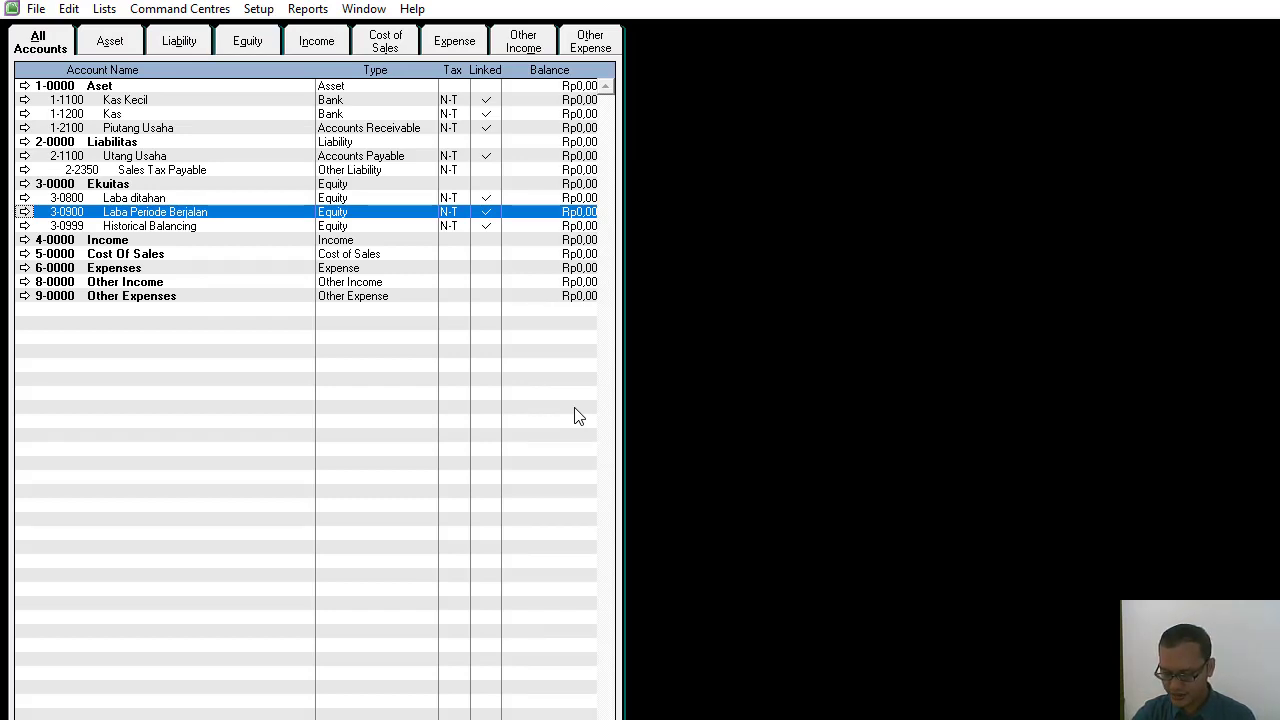
Rename the 4-0000 Income header account as Pendapatan.
left_click(160, 228)
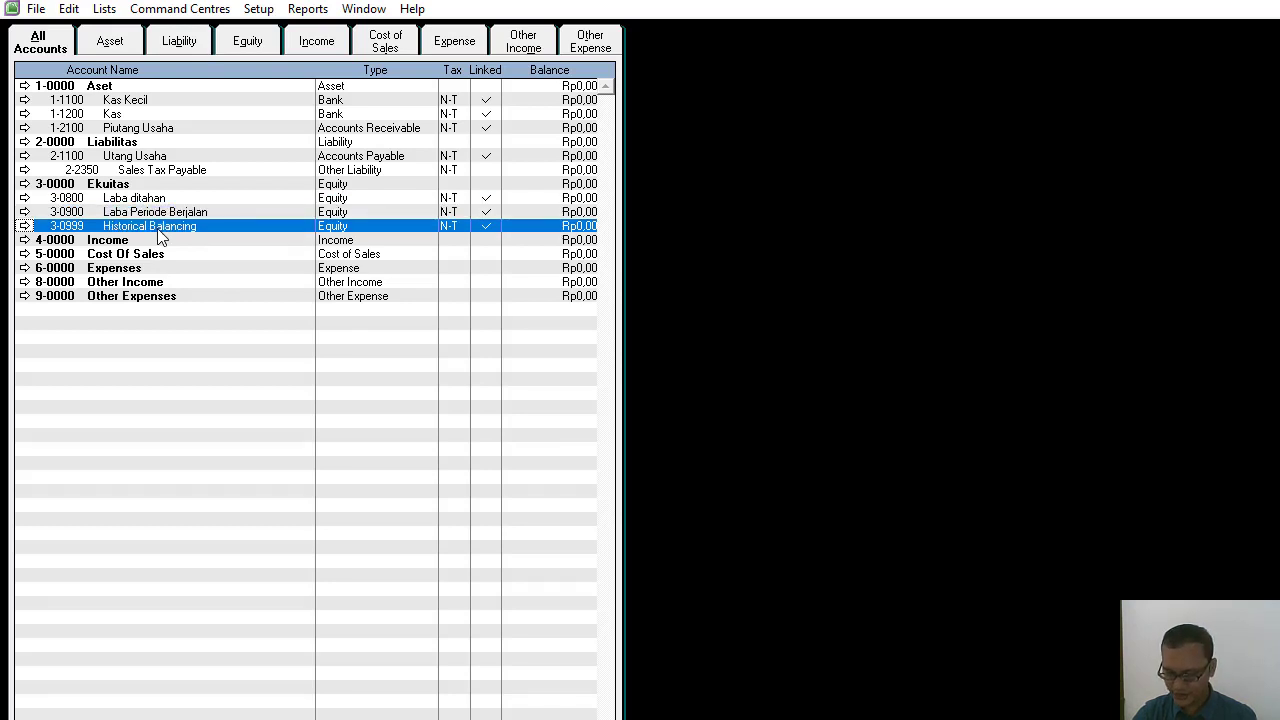
left_click(126, 243)
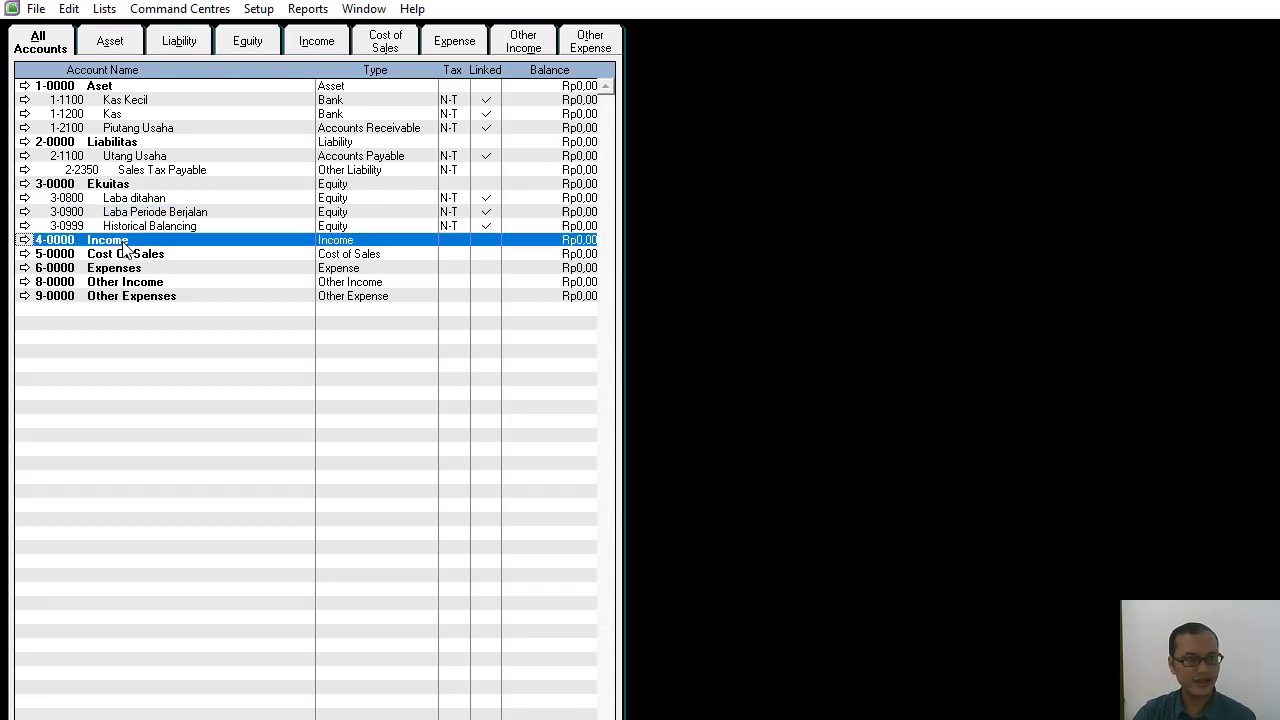
left_click(25, 242)
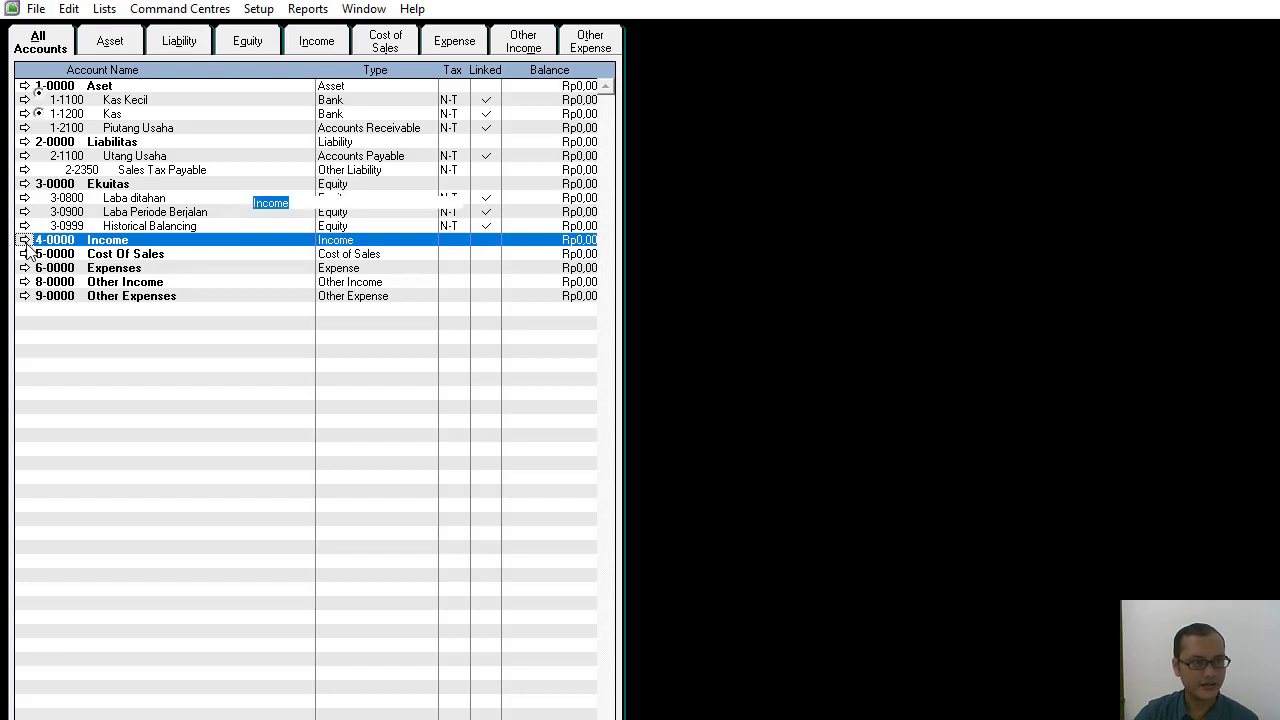
type("Penda")
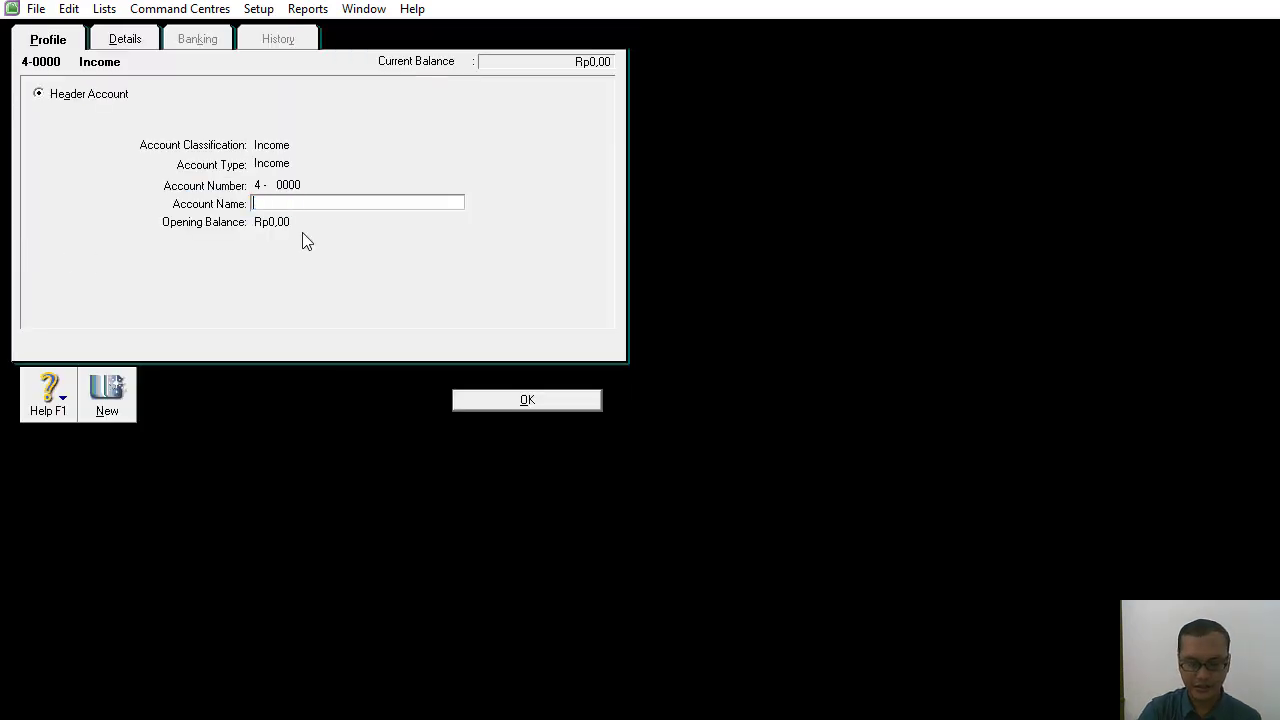
type("patan")
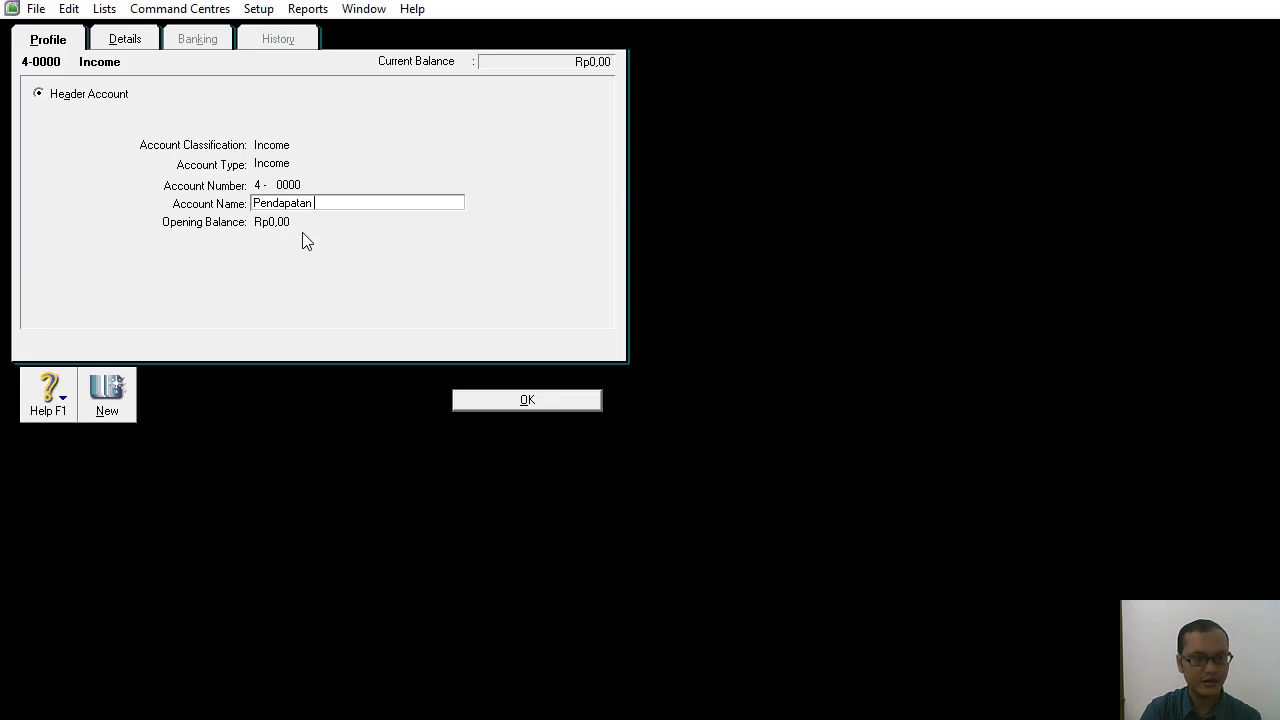
left_click(489, 400)
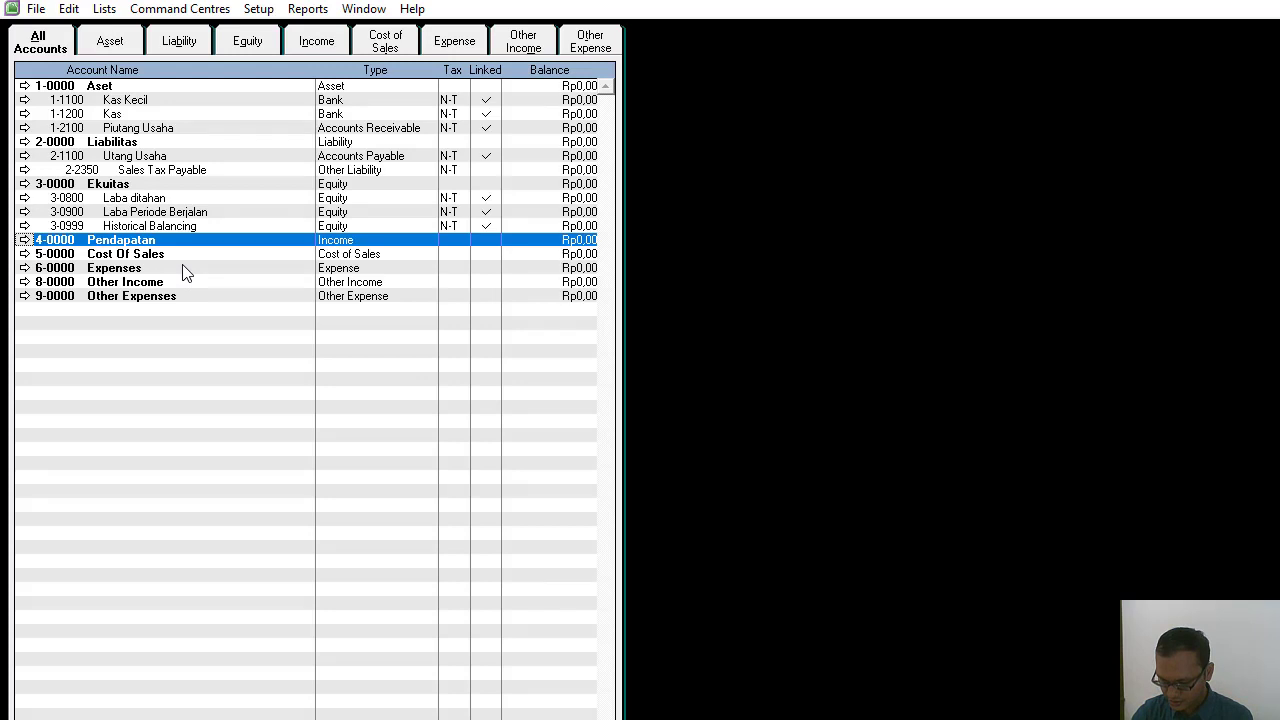
Rename the 5-0000 Cost Of Sales header account as Harga Pokok Penjualan.
double_click(148, 256)
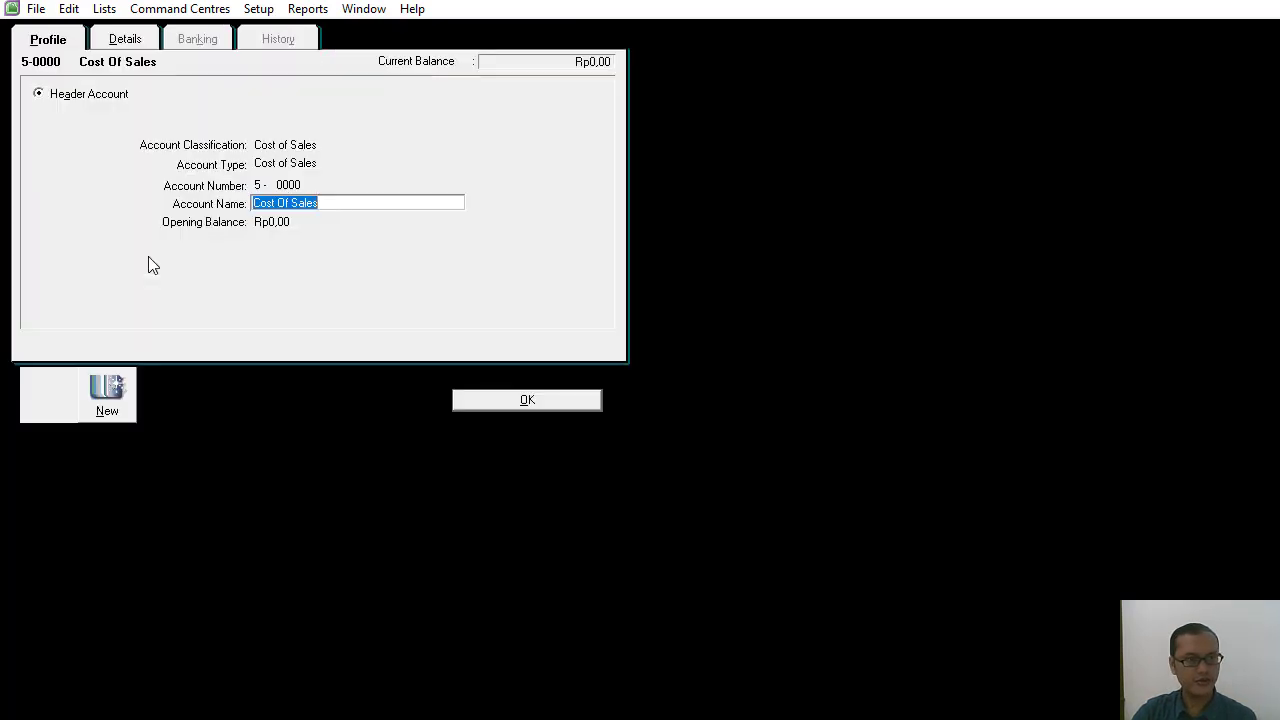
type("H")
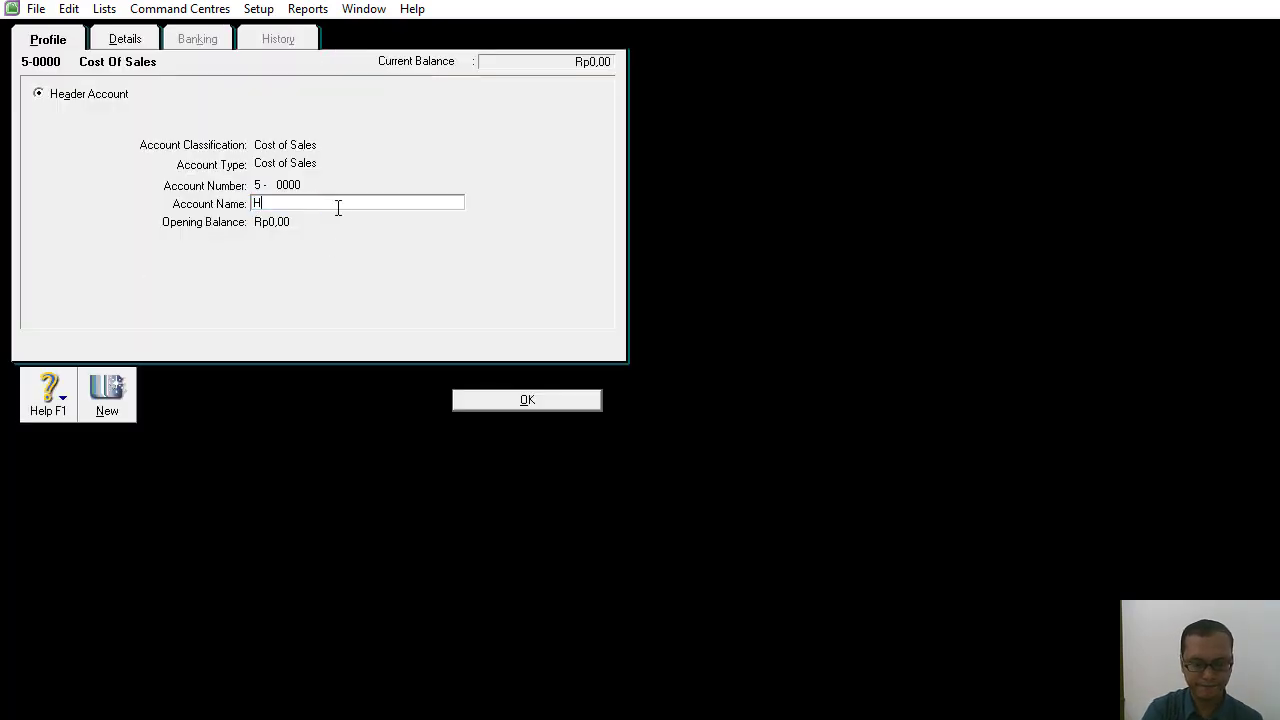
type("arga Pokok Penjualan")
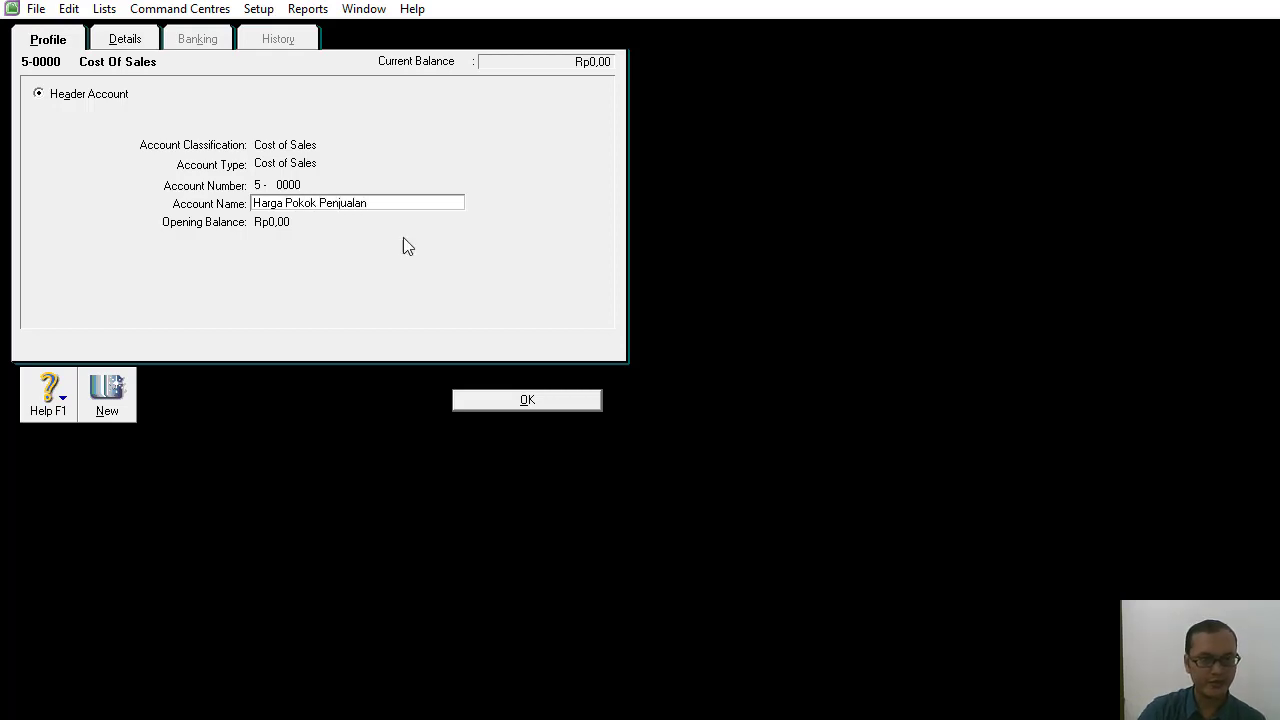
left_click(483, 405)
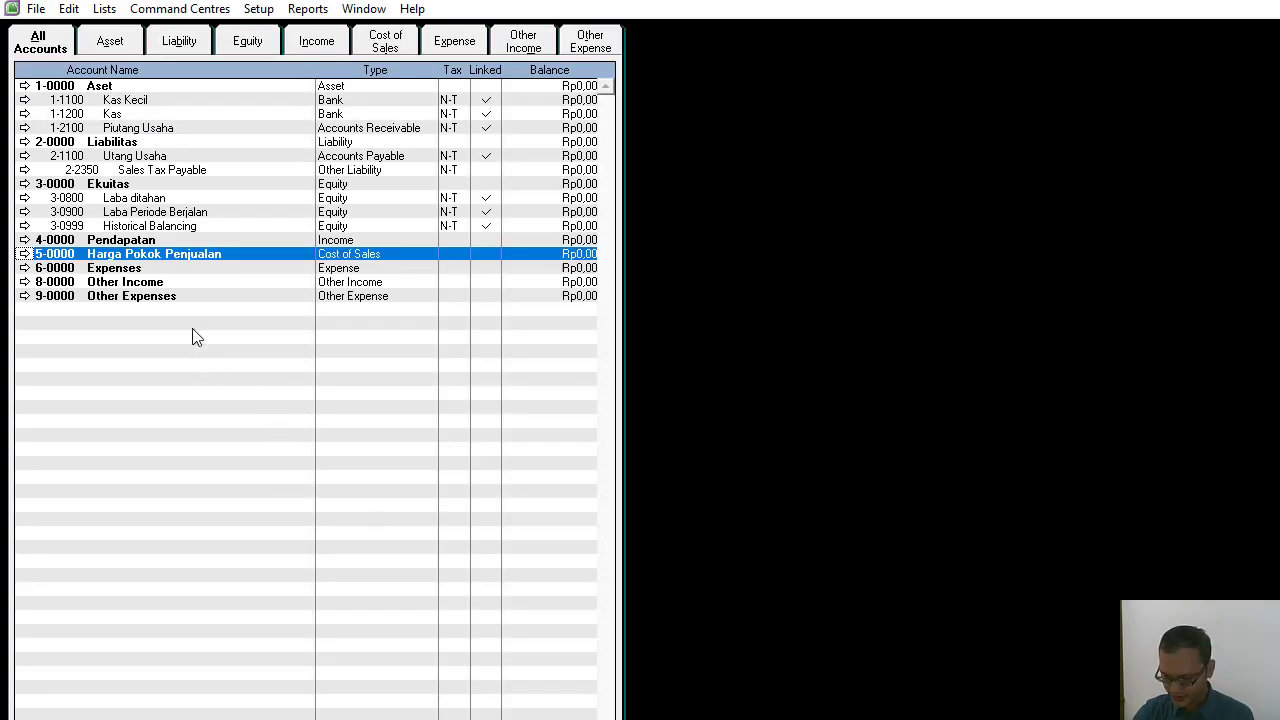
Rename the 6-0000 Expenses header account as Beban-beban.
double_click(112, 269)
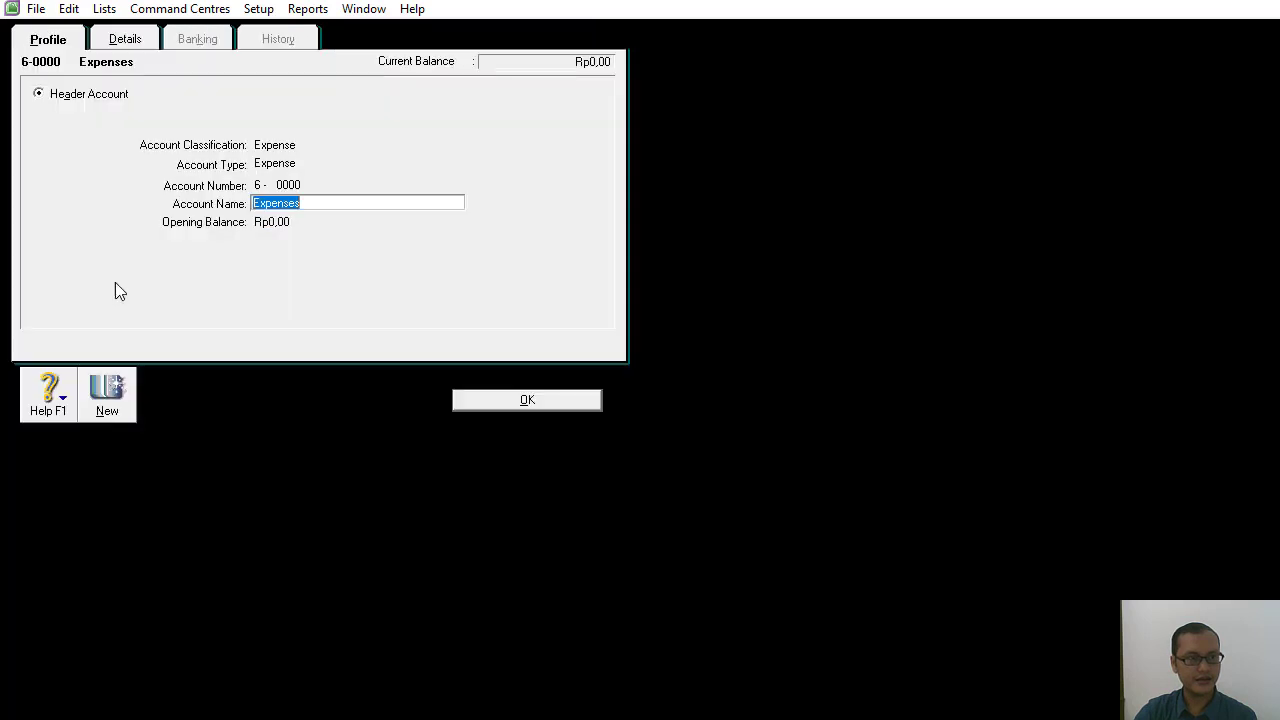
type("Beban-beban")
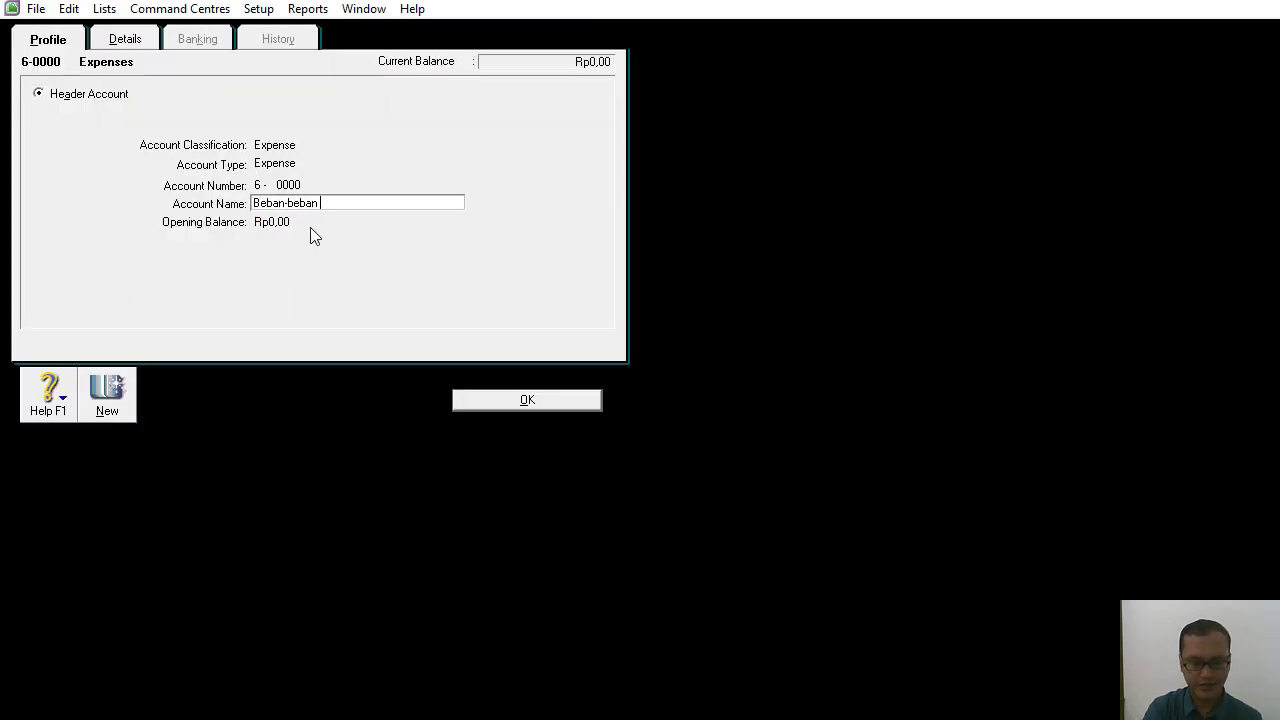
left_click(520, 398)
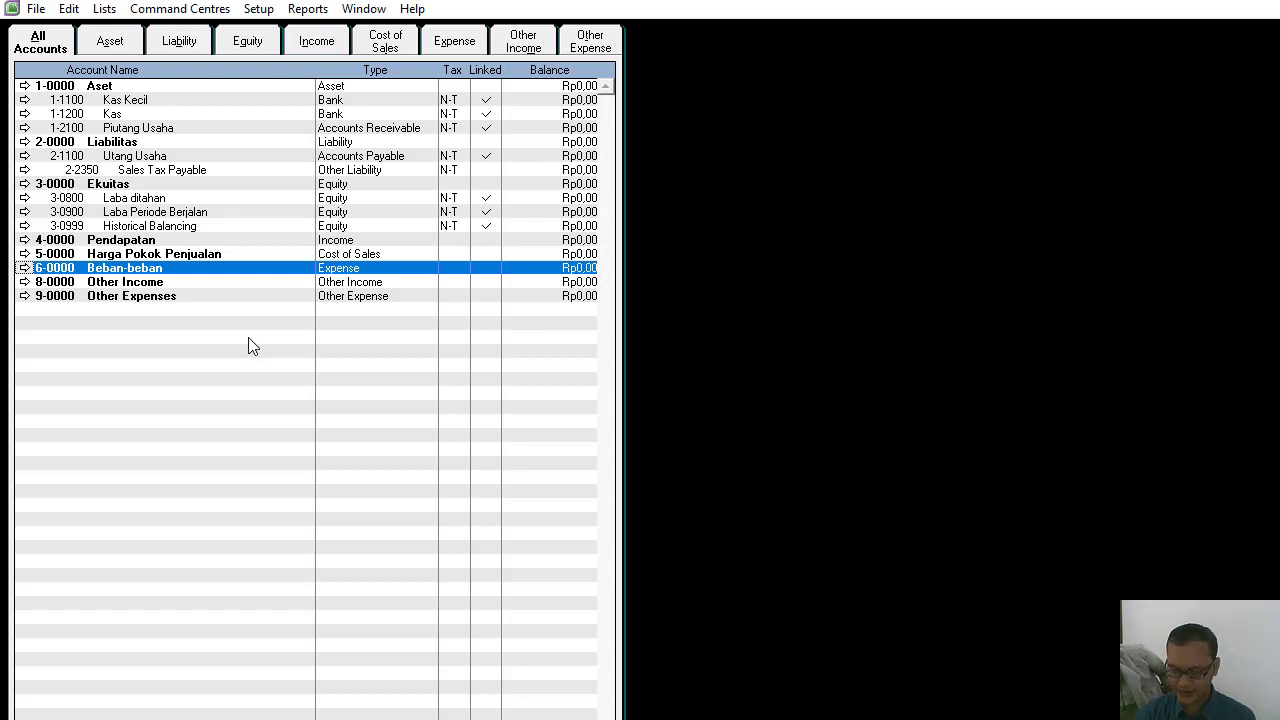
Rename the 8-0000 Other Income header account as Pendapatan Lain-lain.
double_click(118, 283)
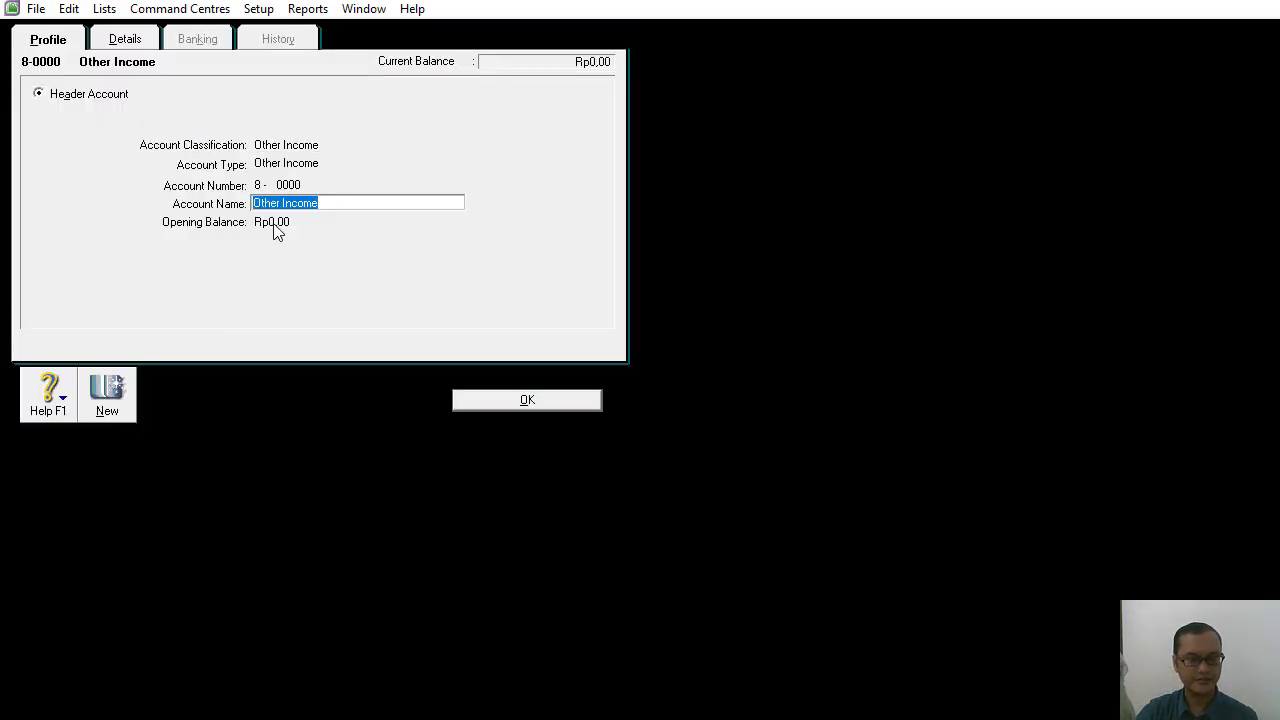
type("Pendapatan Lain-lain")
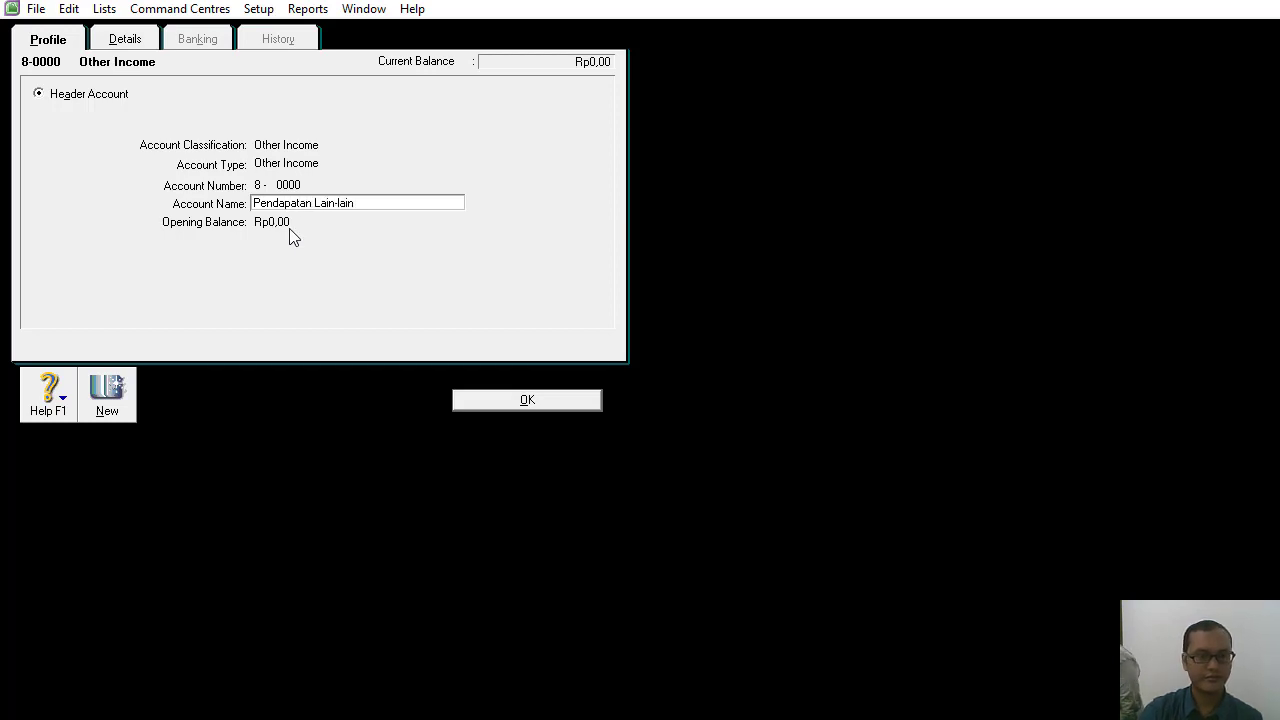
left_click(465, 398)
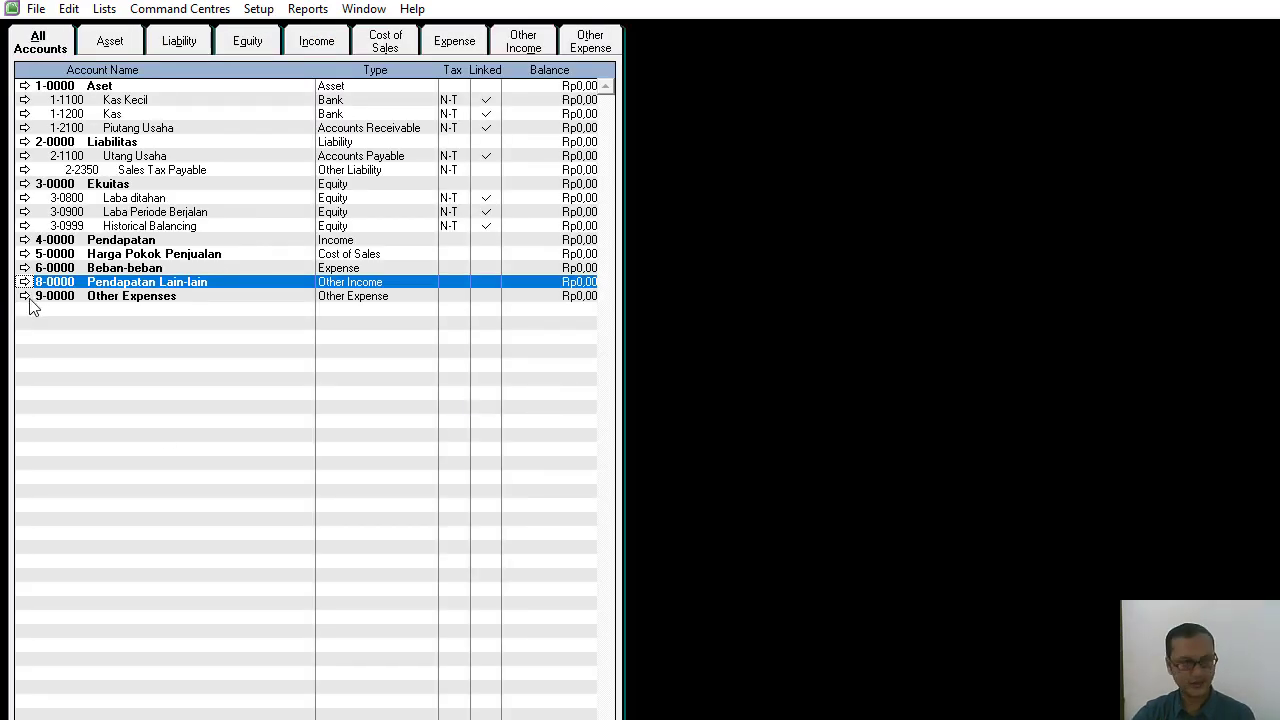
Rename the 9-0000 Other Expenses header account as Beban Lain-lain.
left_click(29, 300)
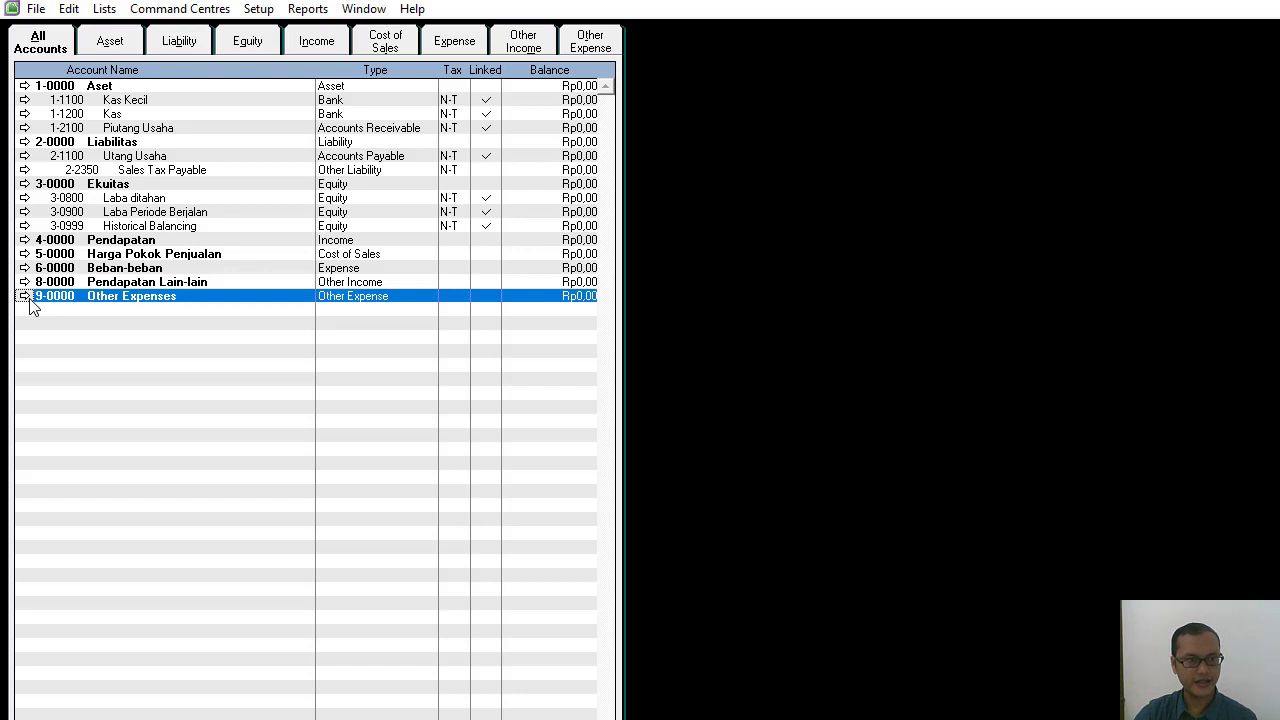
left_click(26, 298)
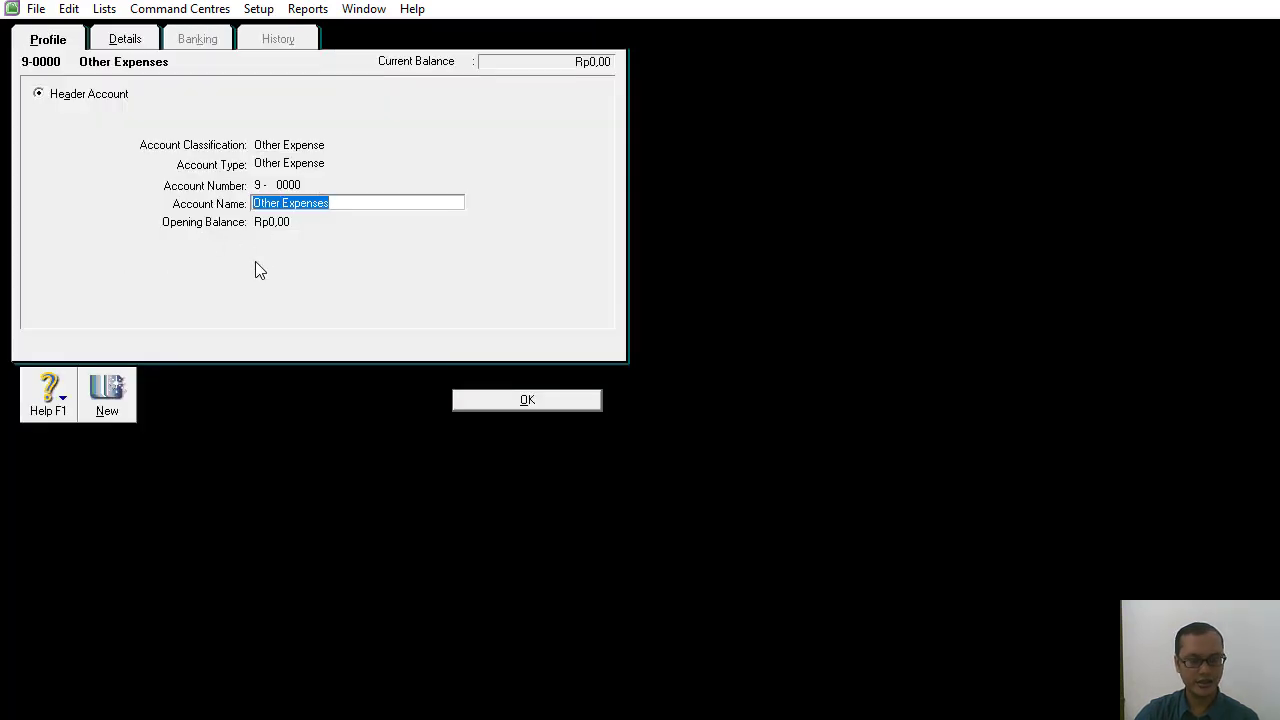
type("Beban L")
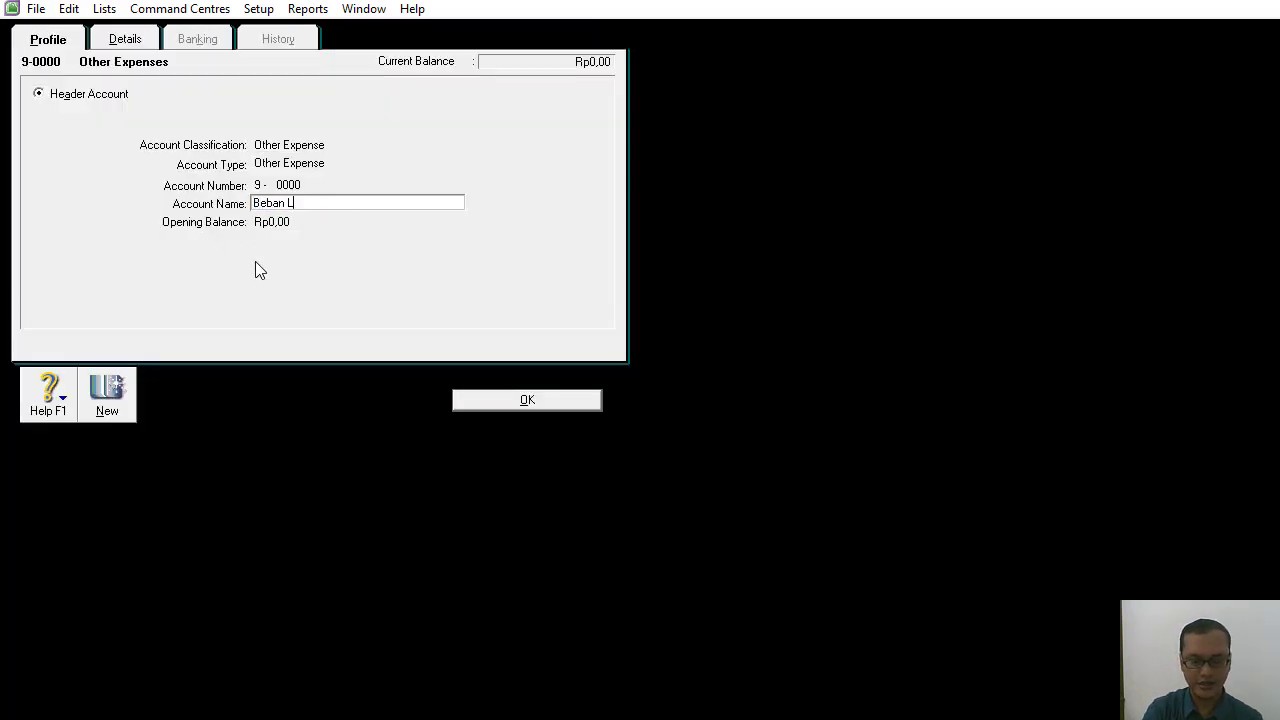
type("ain-lain")
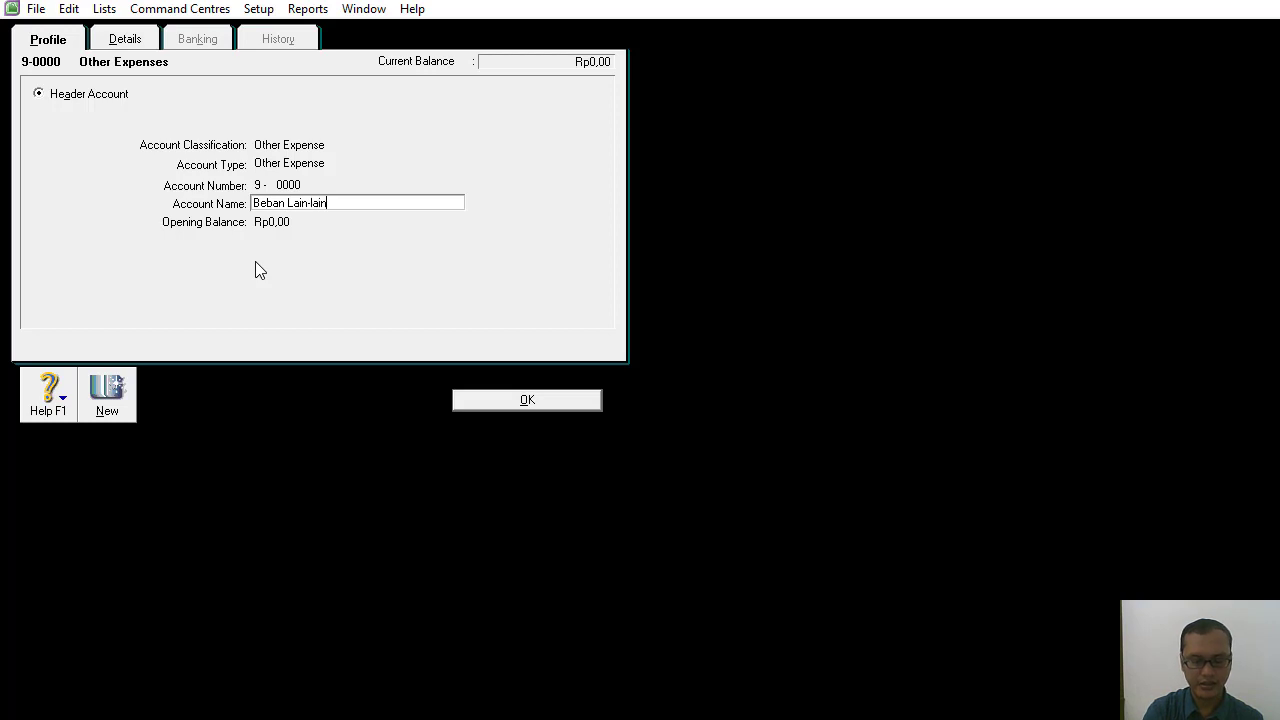
left_click(544, 400)
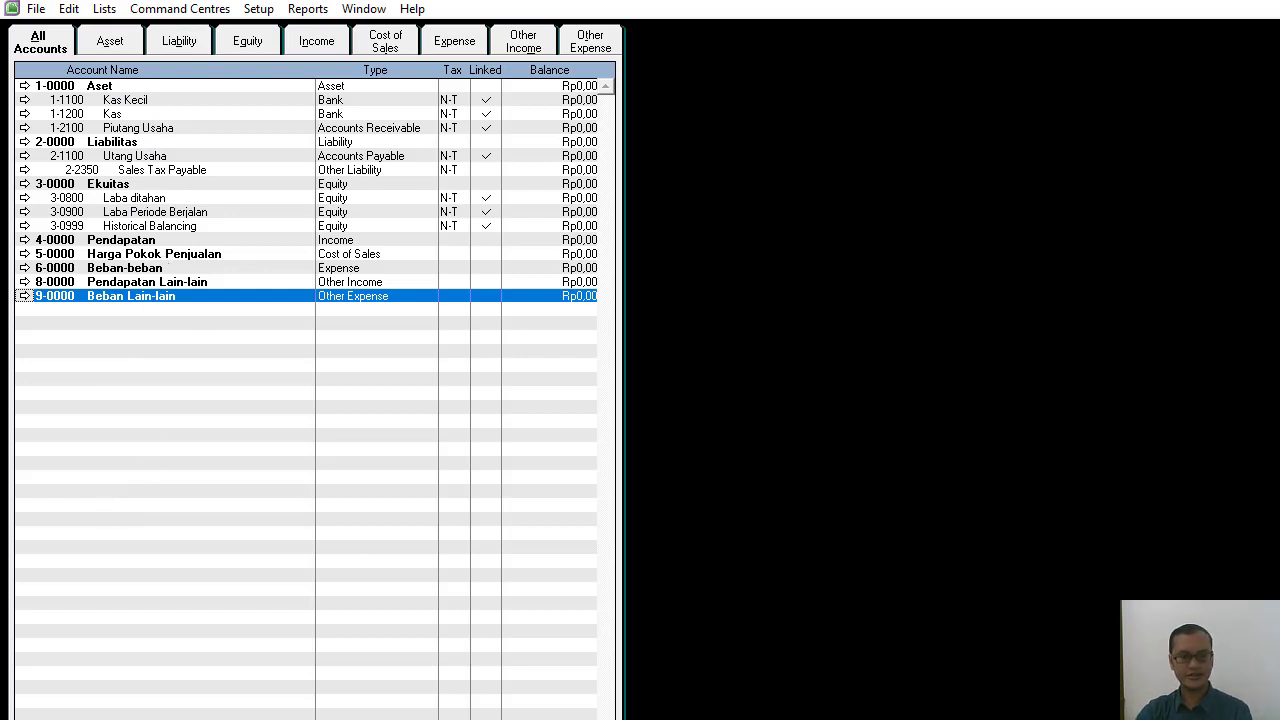
Switch to the Word manuscript and review the Akun Baru table's account codes, names, header/detail levels and account types.
key("alt+Tab")
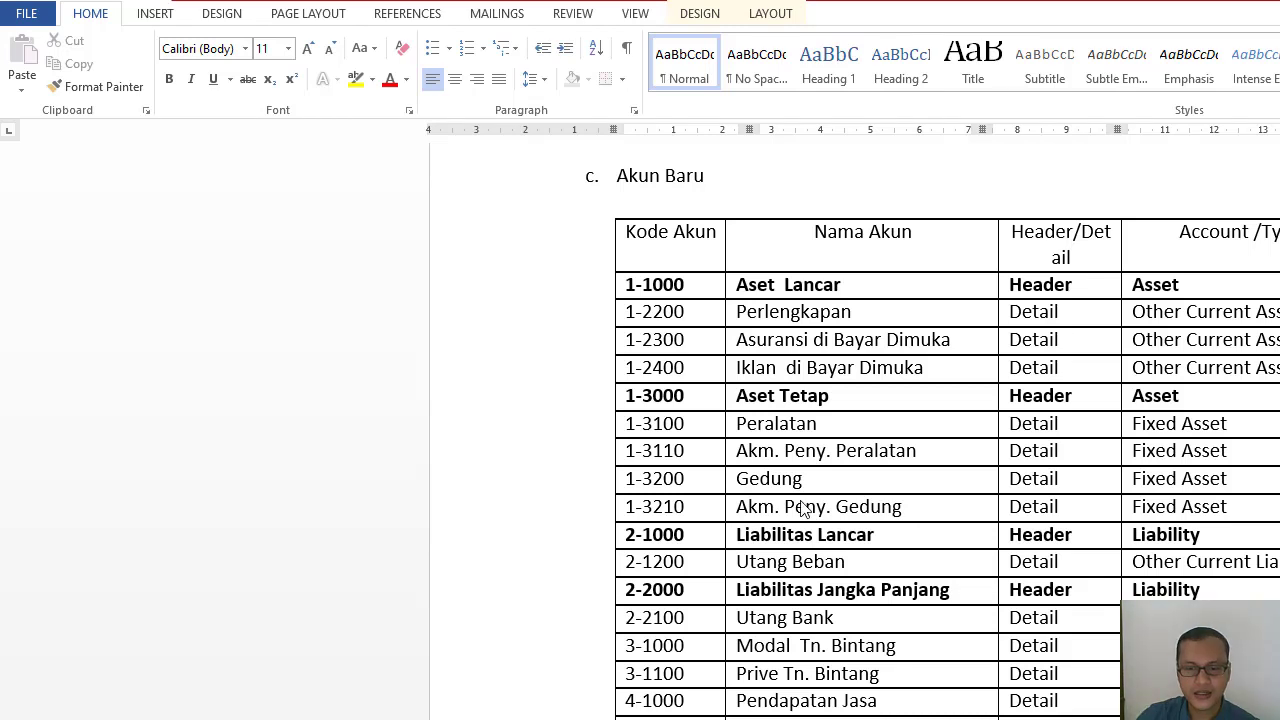
scroll(698, 195, "down", 1)
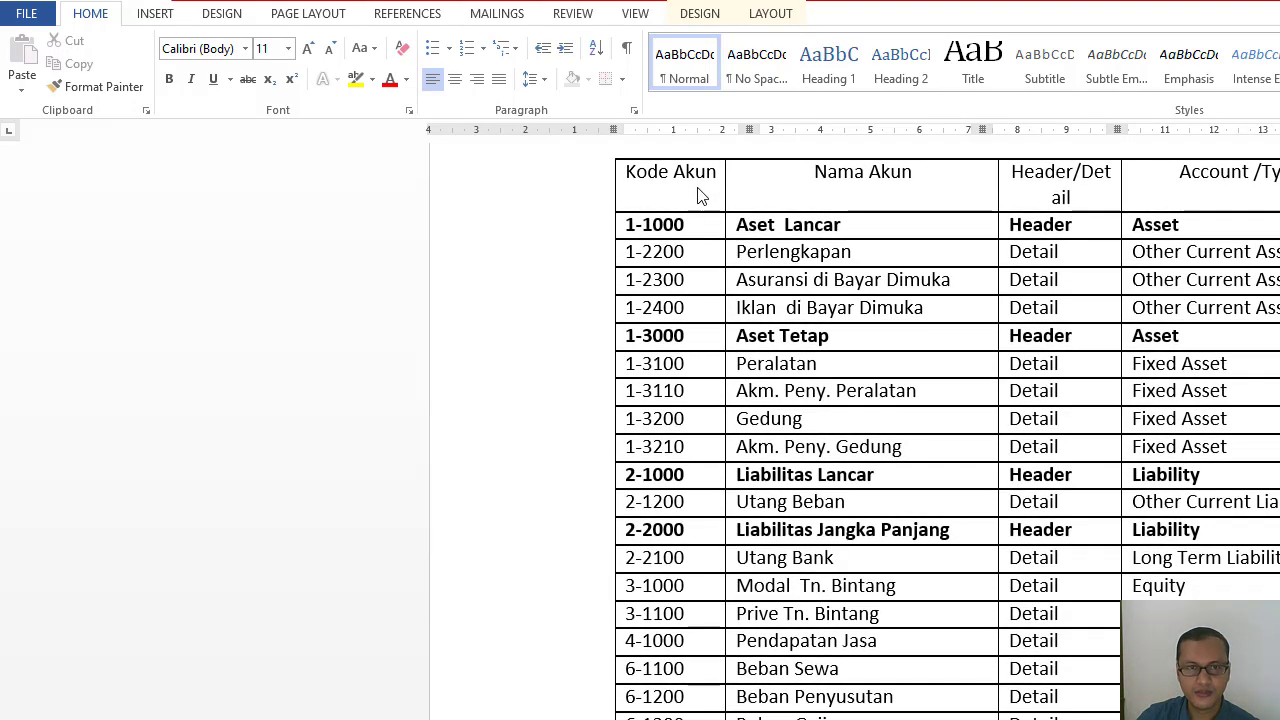
scroll(698, 197, "up", 1)
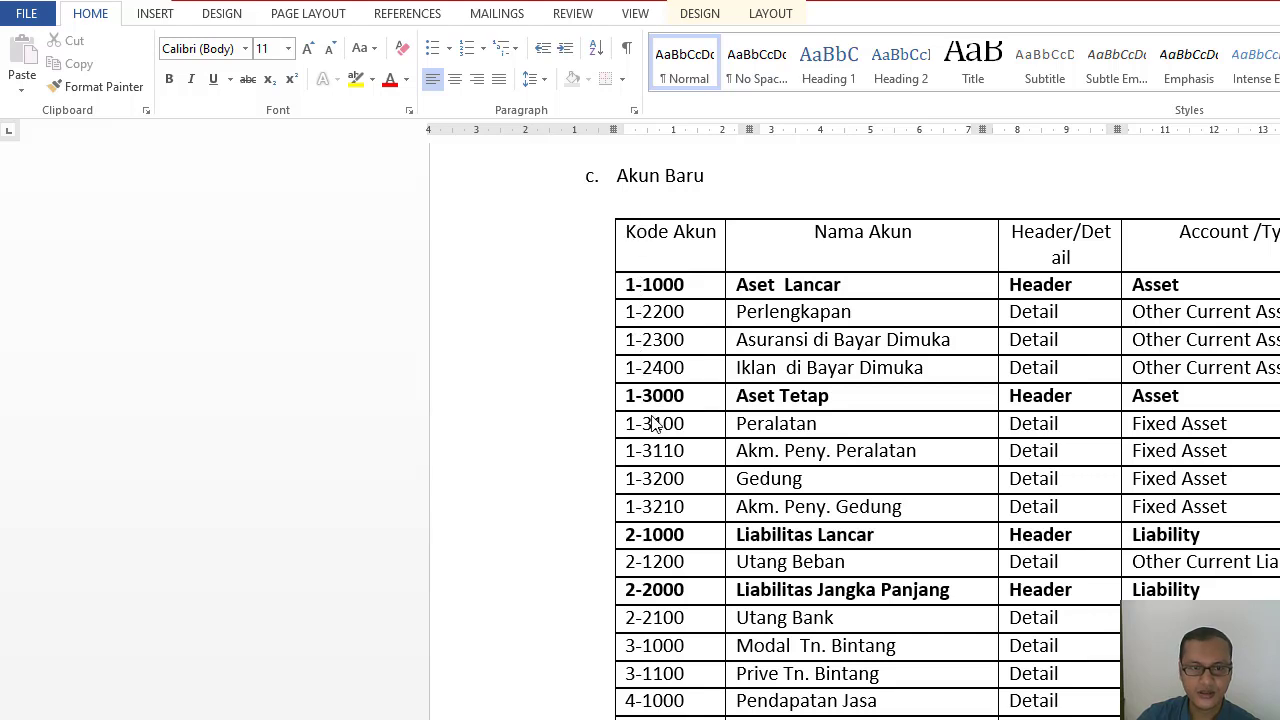
scroll(655, 410, "down", 4)
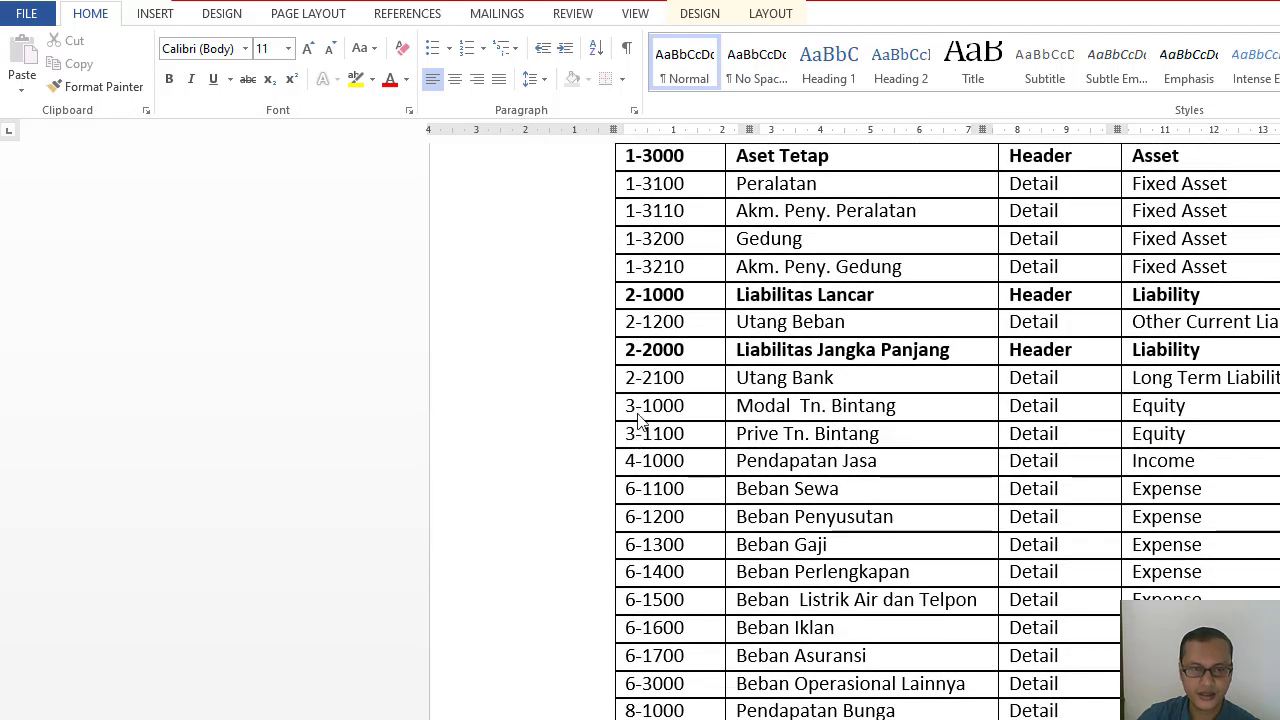
scroll(637, 418, "down", 1)
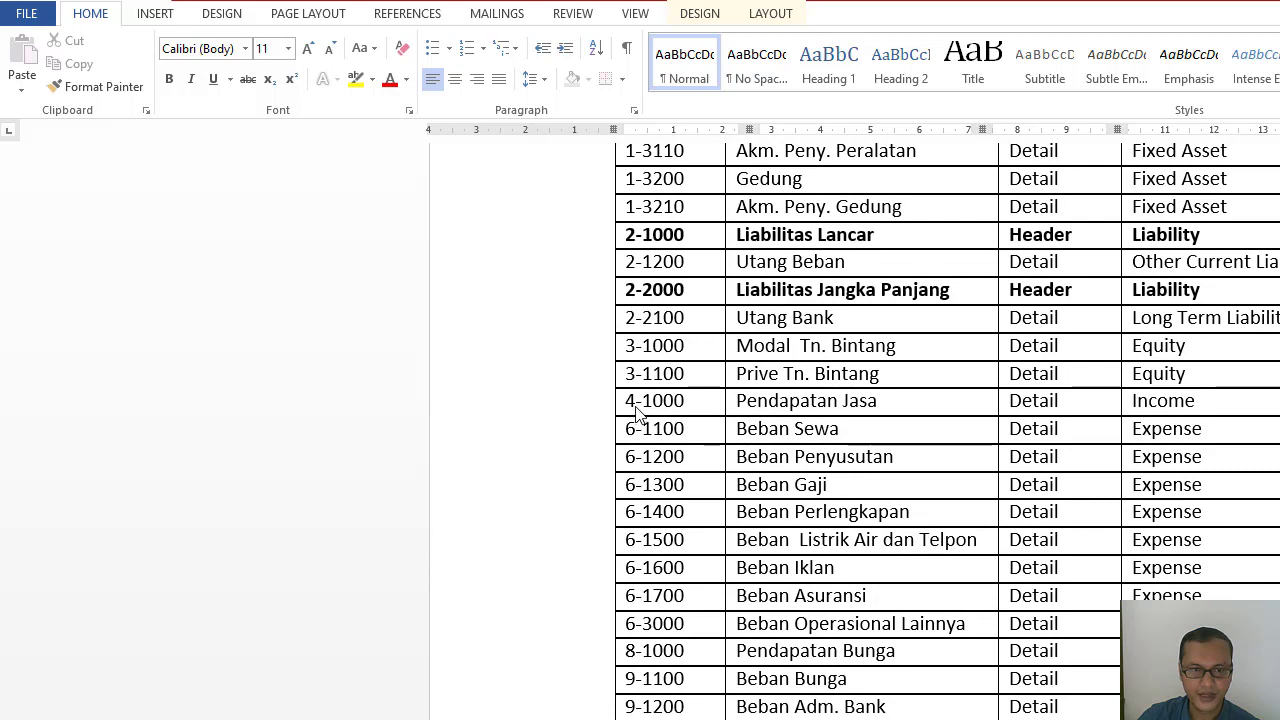
scroll(637, 418, "down", 4)
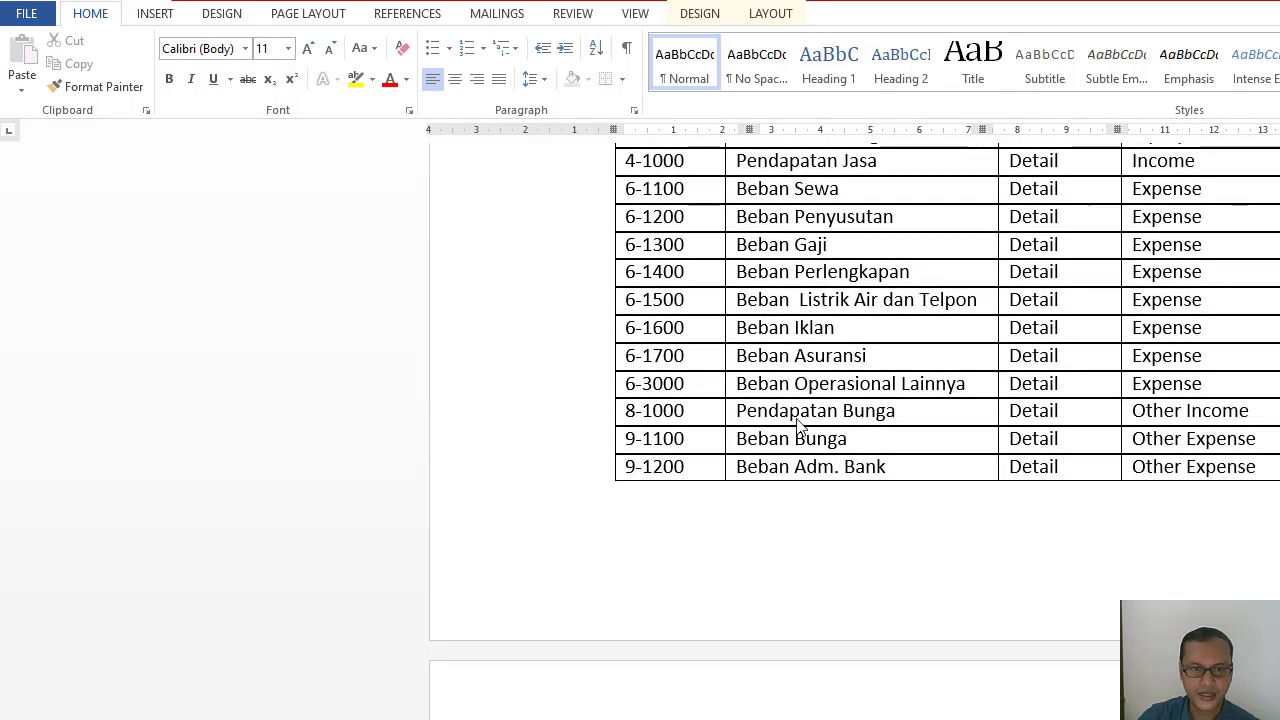
scroll(665, 497, "up", 3)
scroll(672, 495, "down", 4)
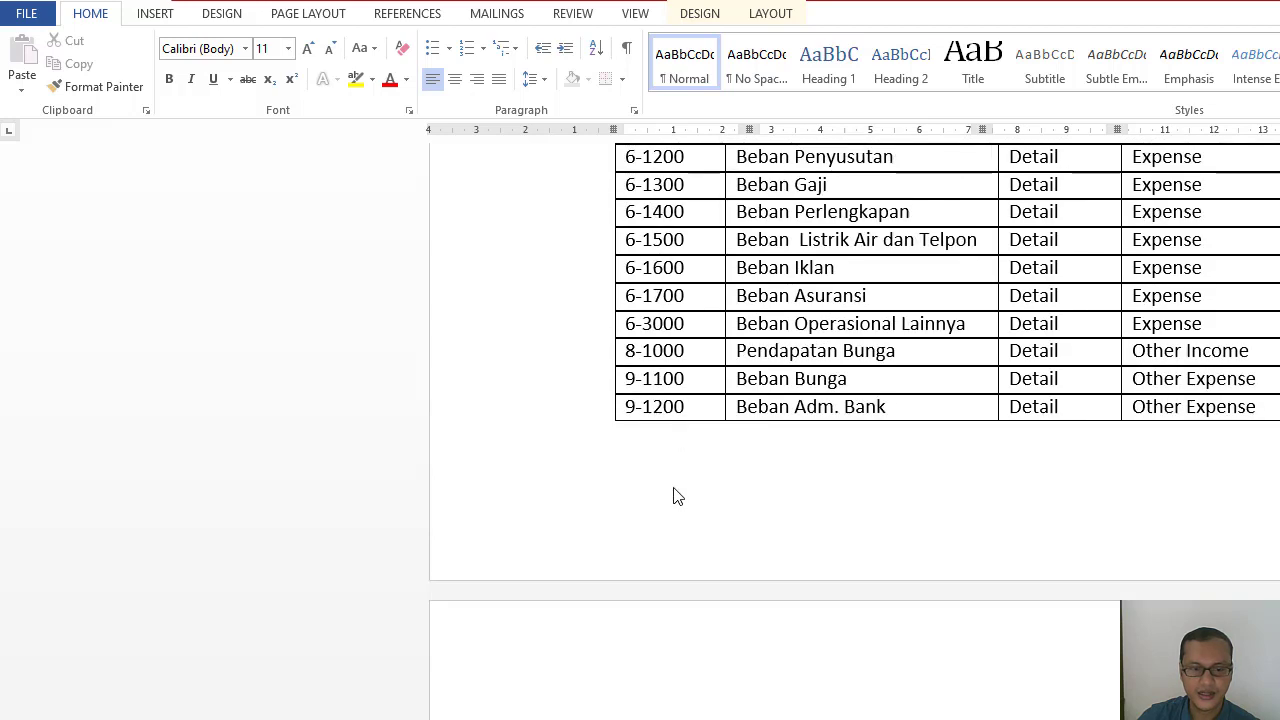
scroll(675, 493, "up", 10)
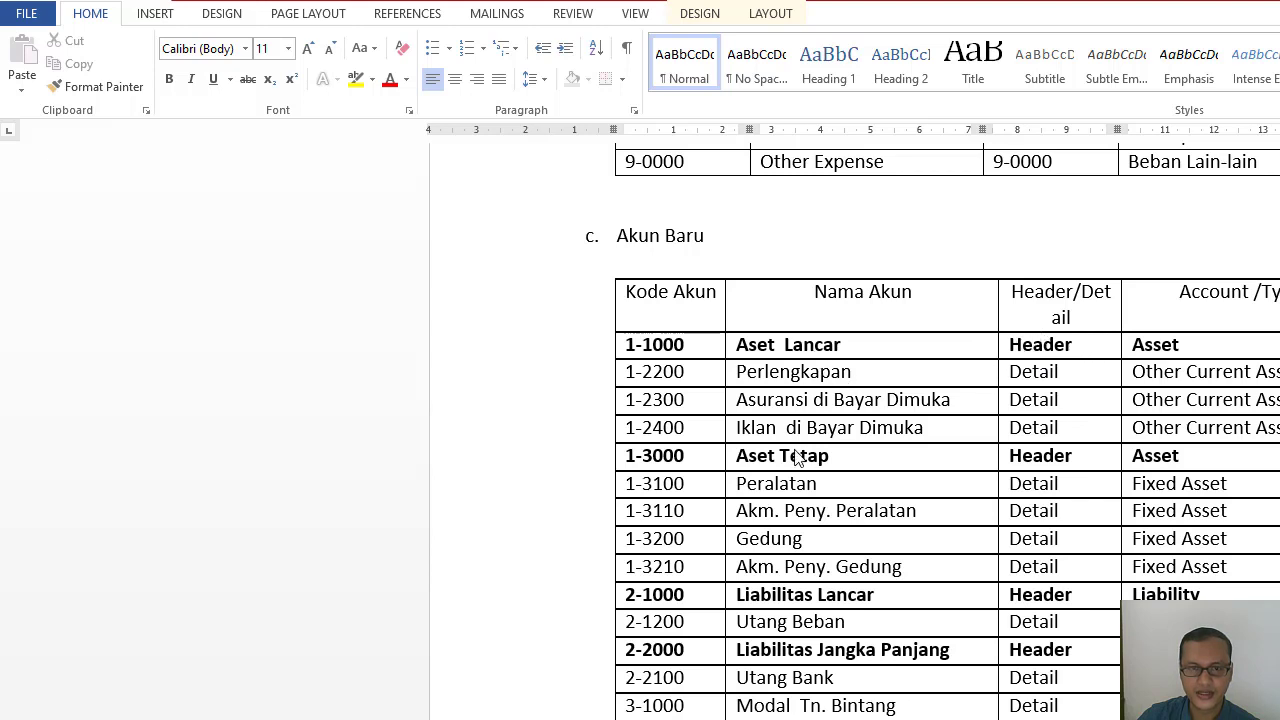
scroll(797, 460, "down", 1)
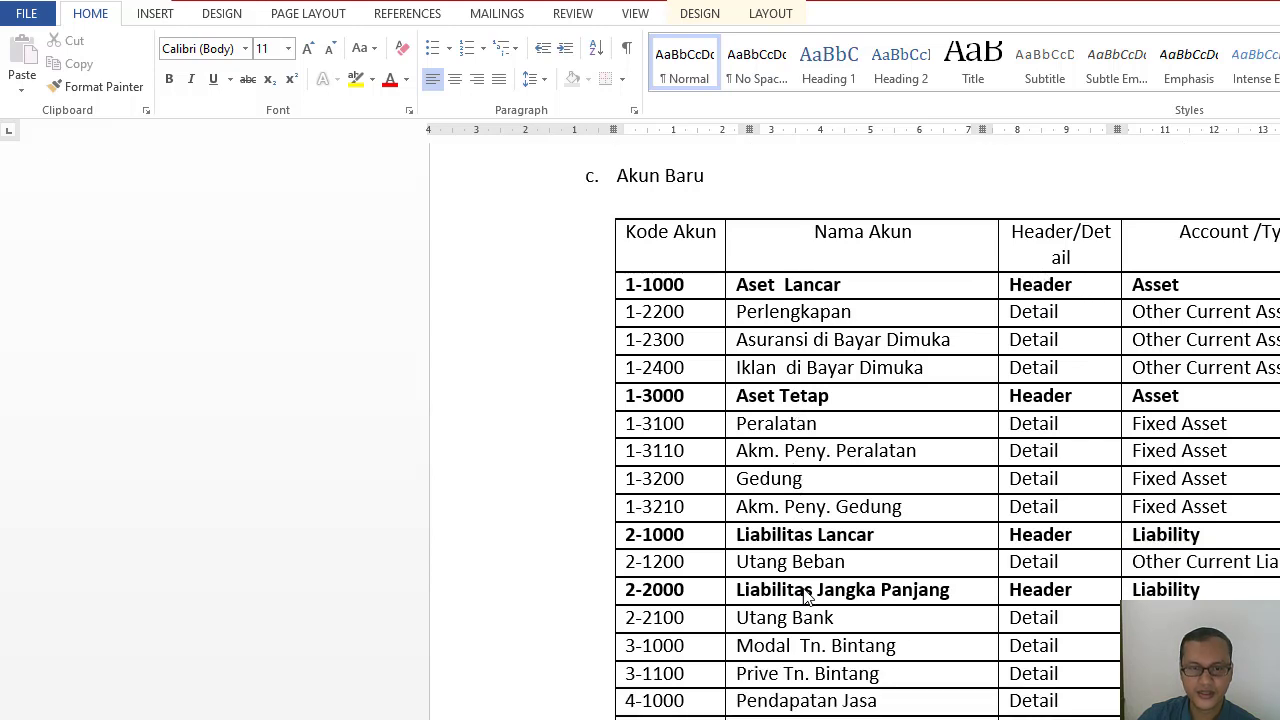
scroll(805, 597, "down", 5)
scroll(1218, 393, "up", 7)
scroll(1160, 371, "down", 2)
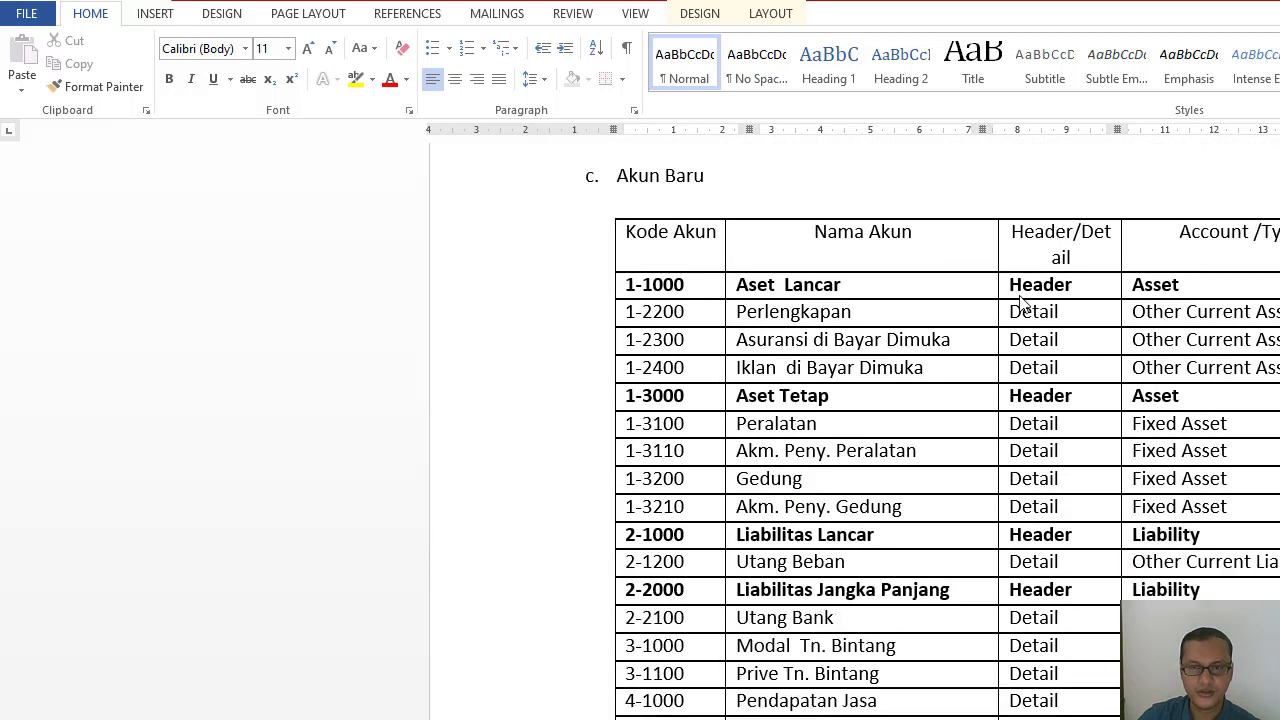
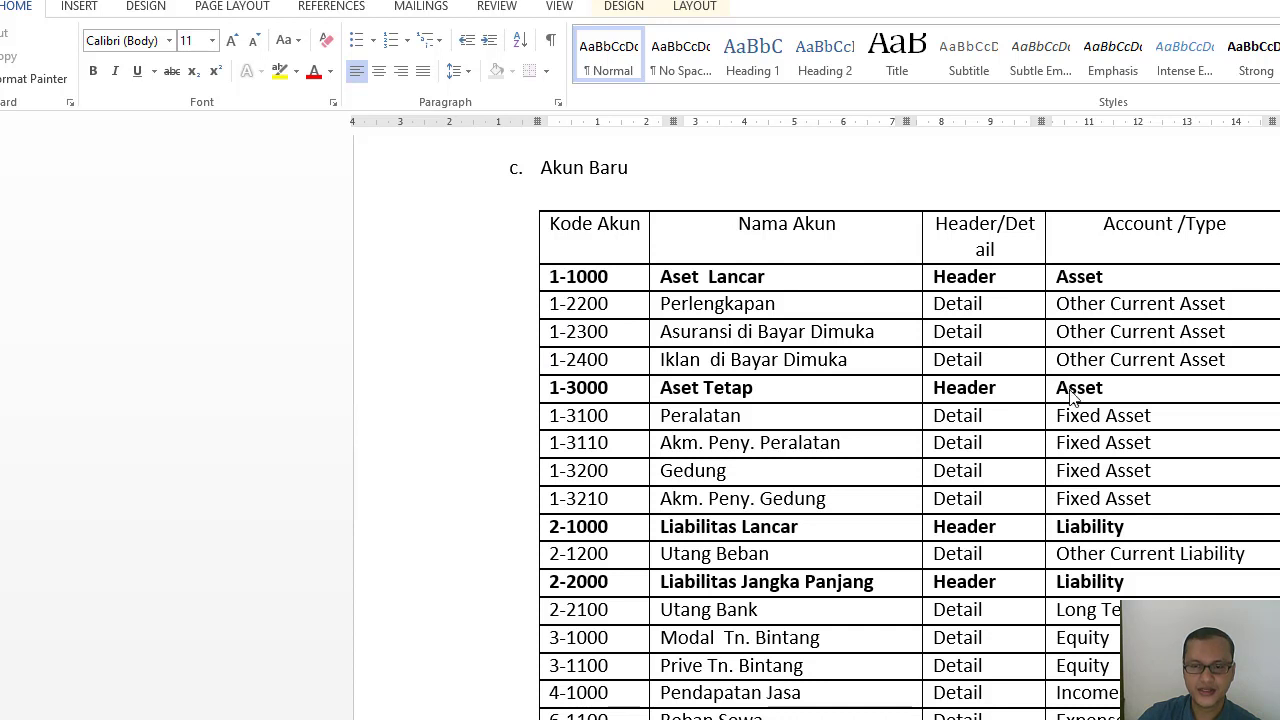
Switch back to MYOB Accounting and start a new account set as a header account of type Asset.
scroll(1090, 340, "down", 1)
scroll(1090, 335, "up", 1)
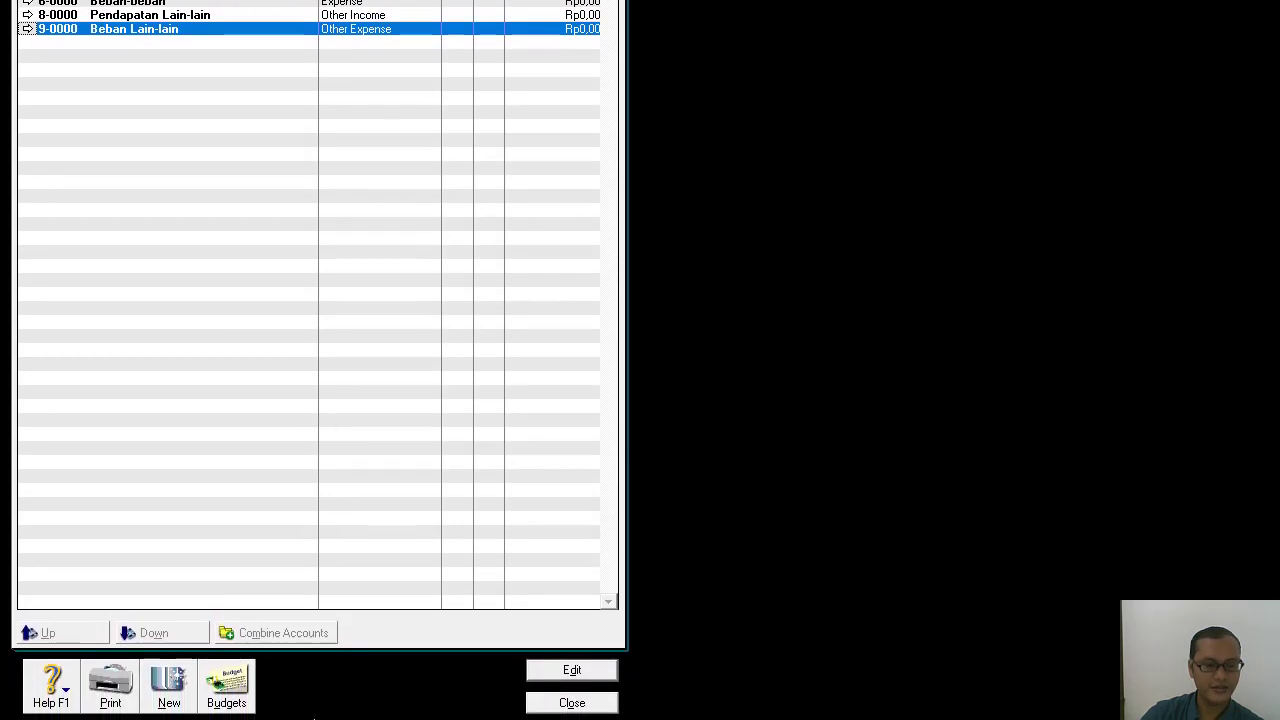
left_click(168, 683)
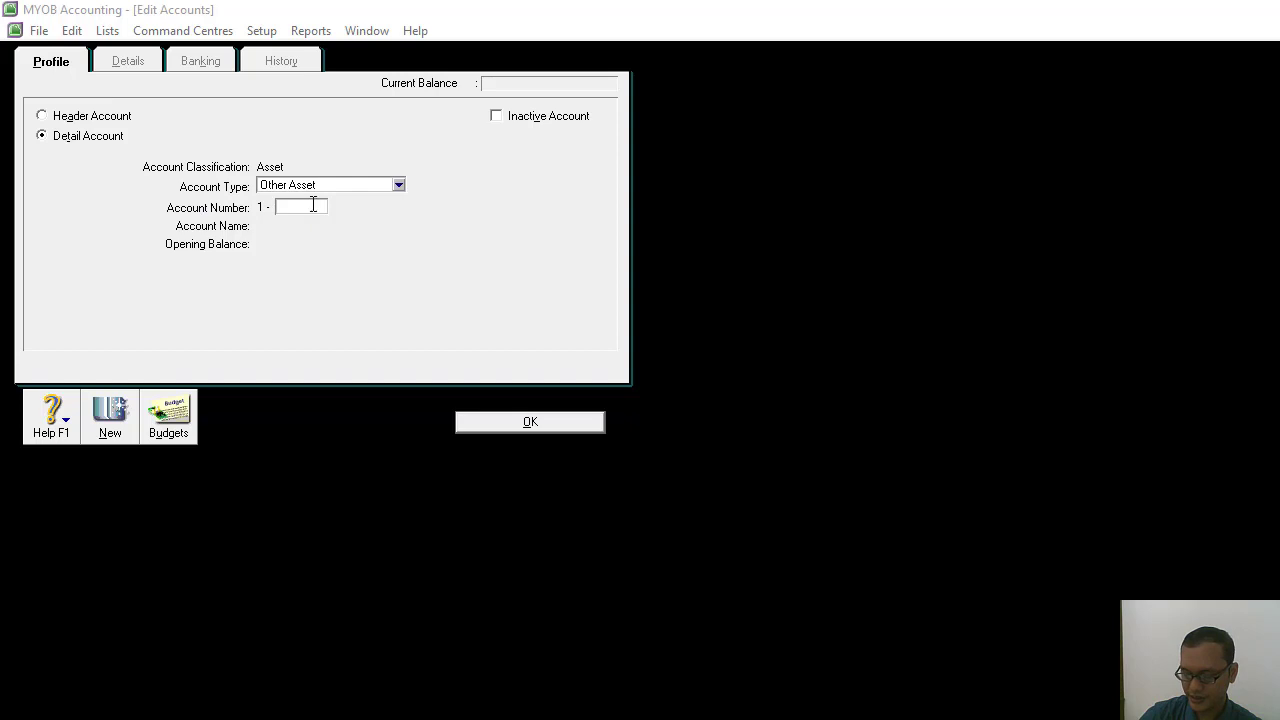
left_click(398, 186)
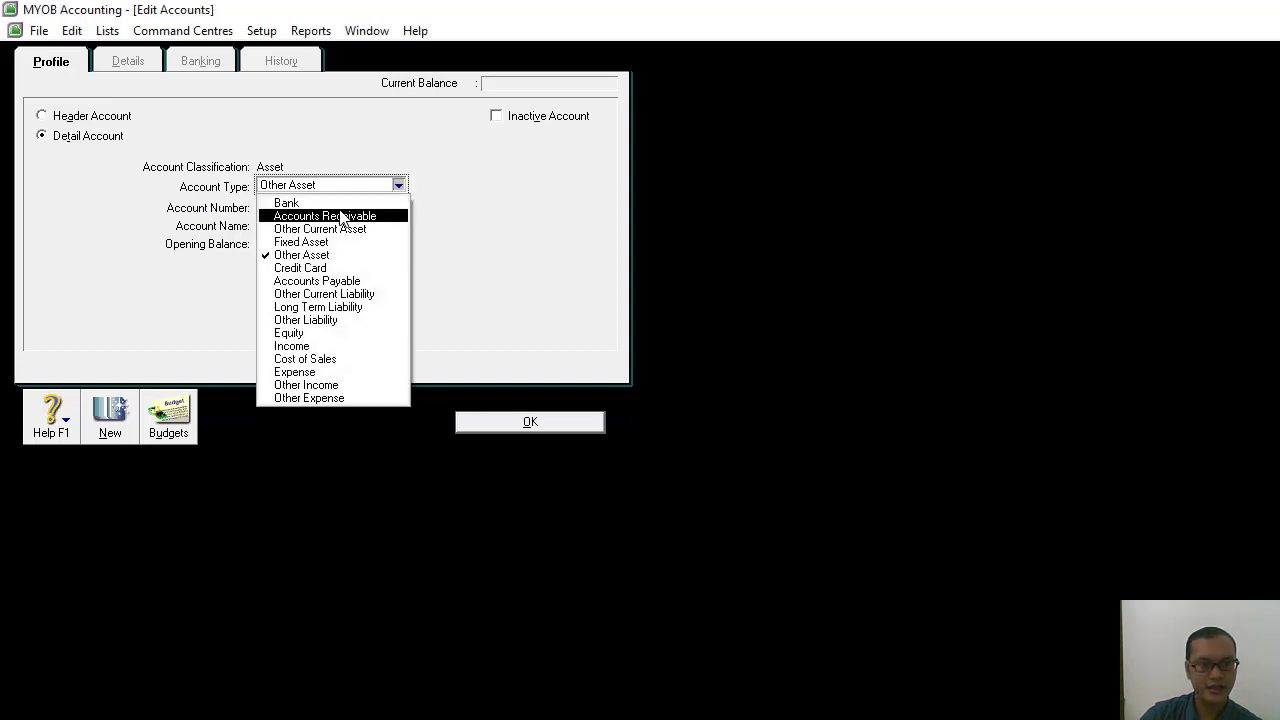
left_click(450, 210)
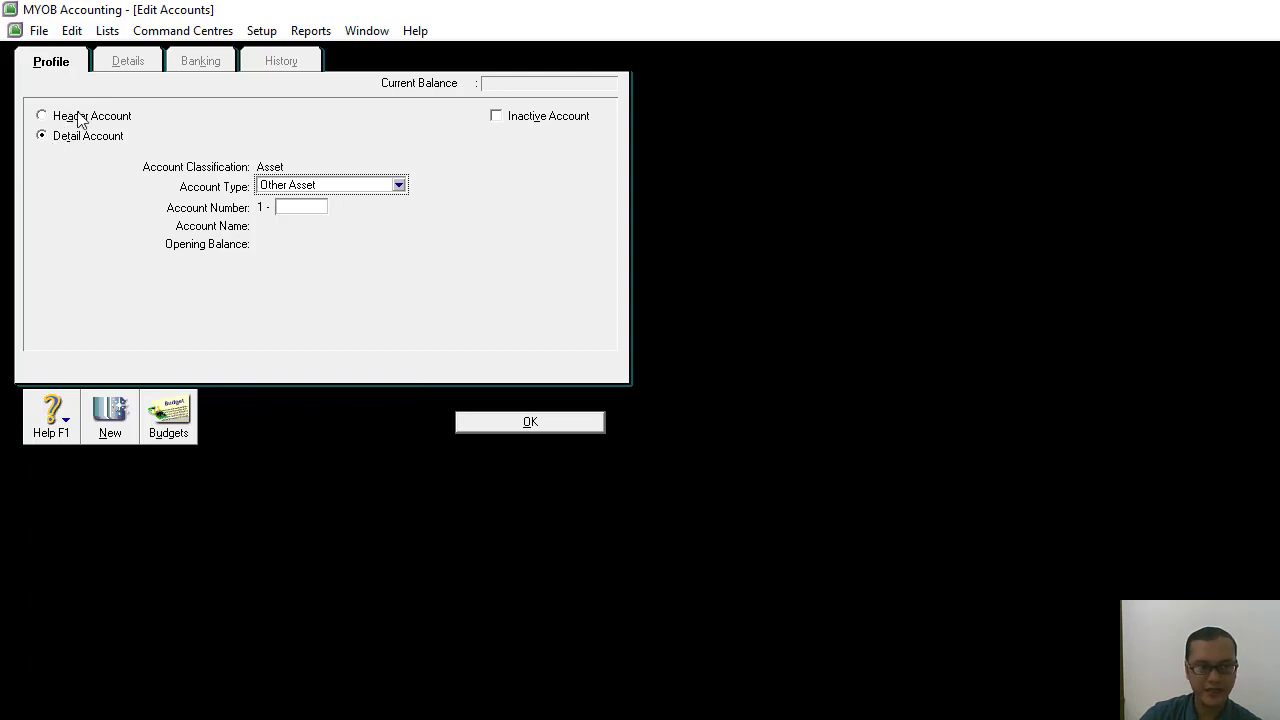
left_click(42, 116)
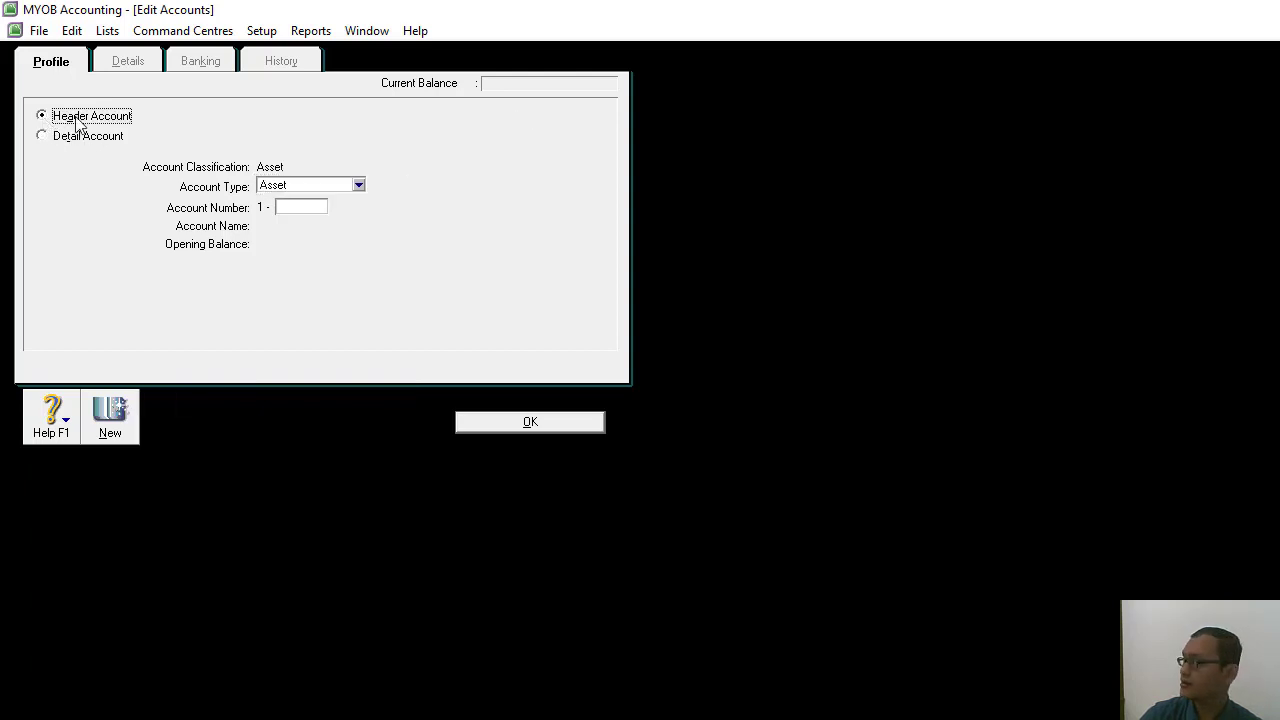
key("alt+Tab")
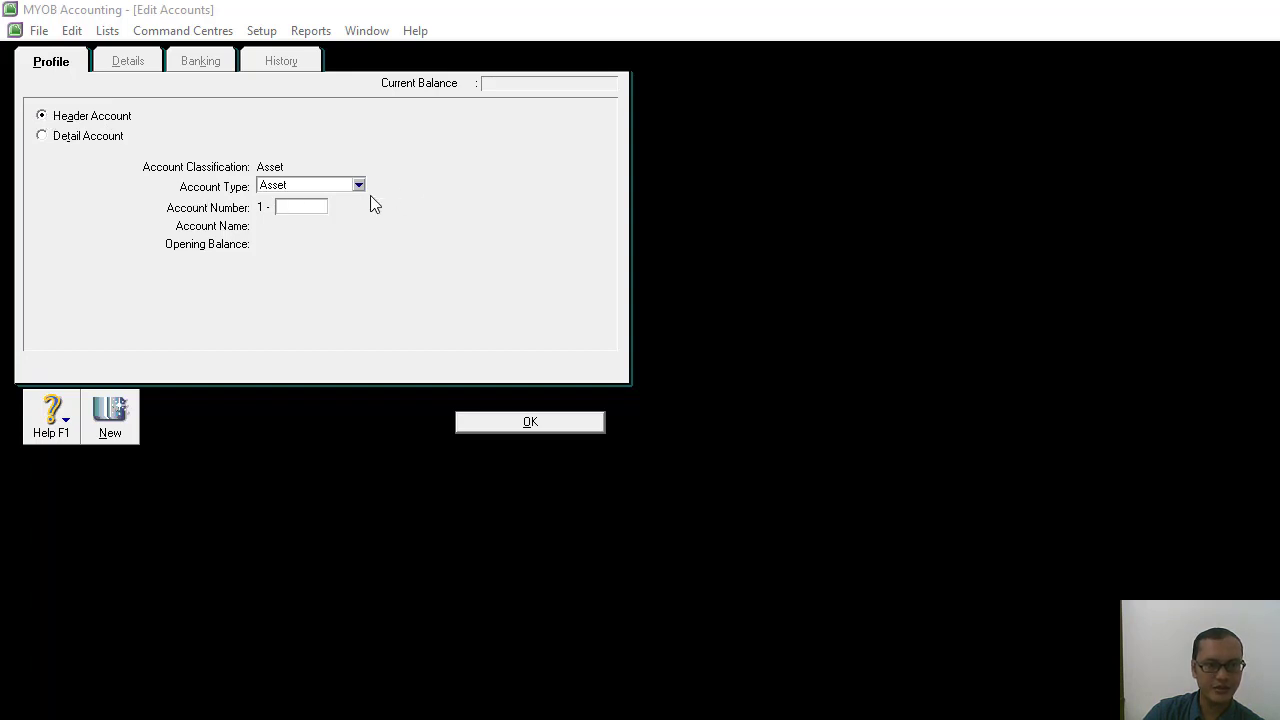
left_click(358, 185)
left_click(318, 200)
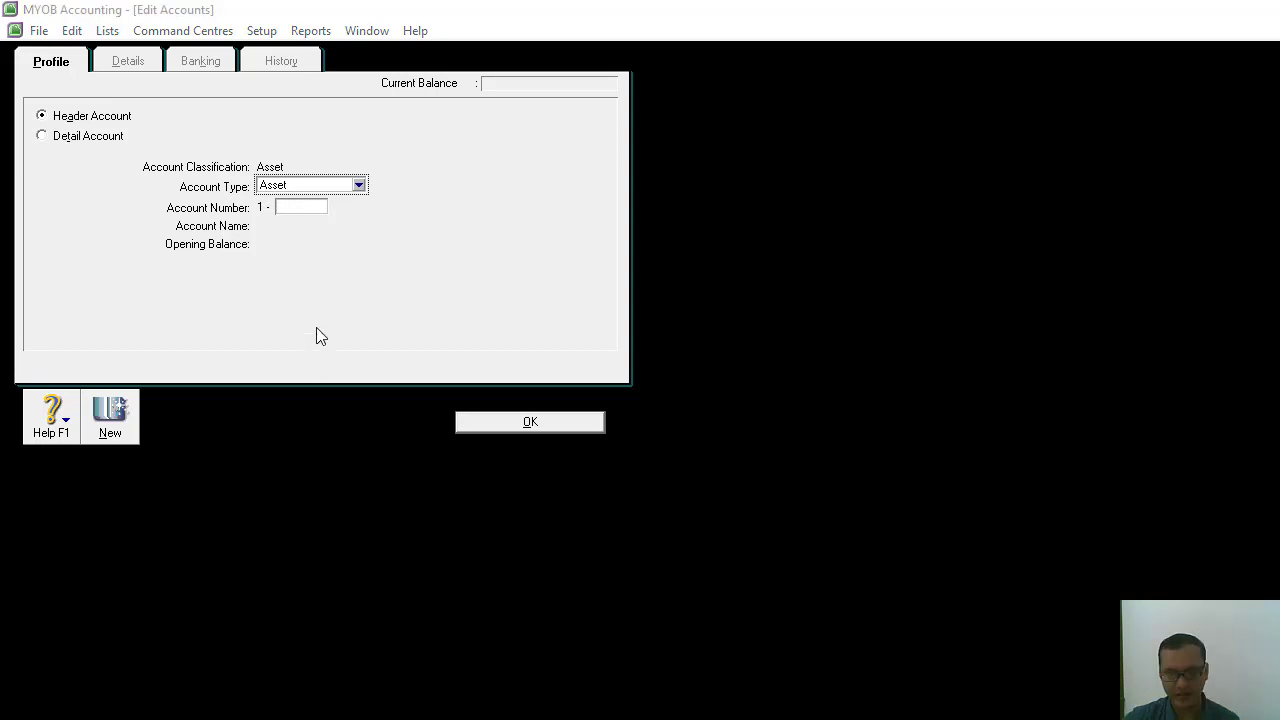
Number the new header account 1-1000, name it Aset Lancar, and save it to the accounts list.
left_click(302, 208)
type("1000")
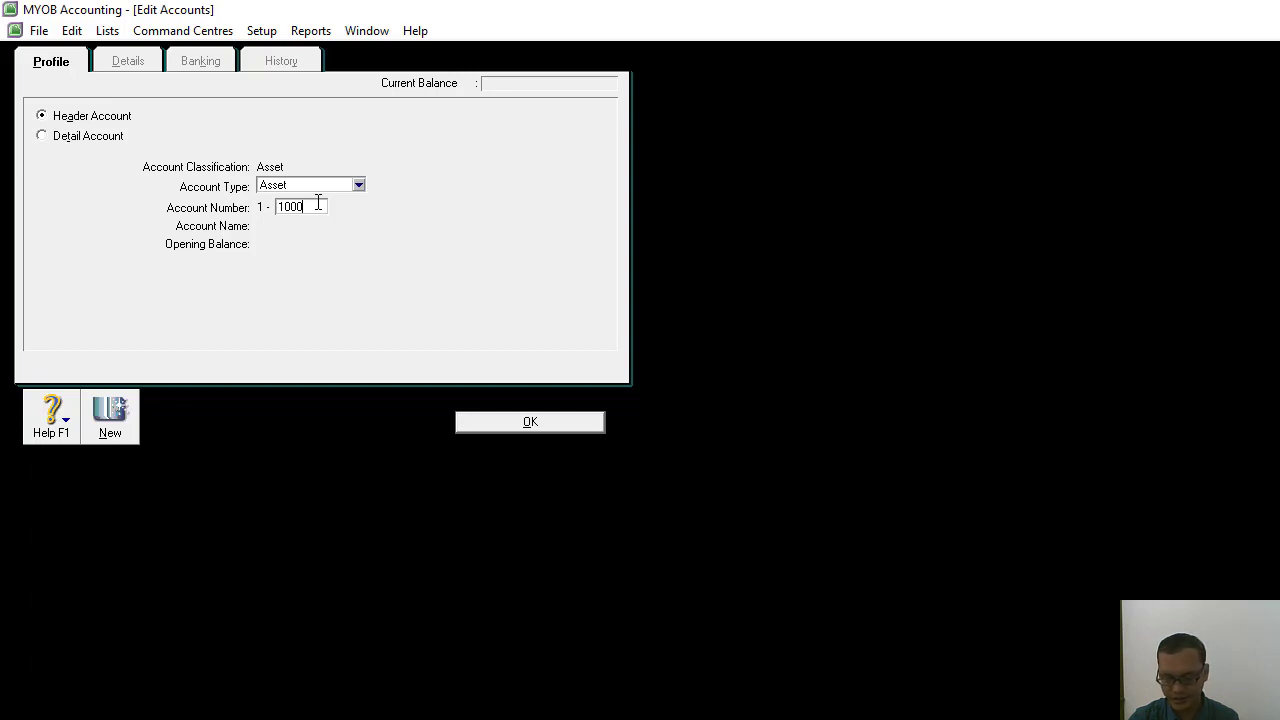
key("Tab")
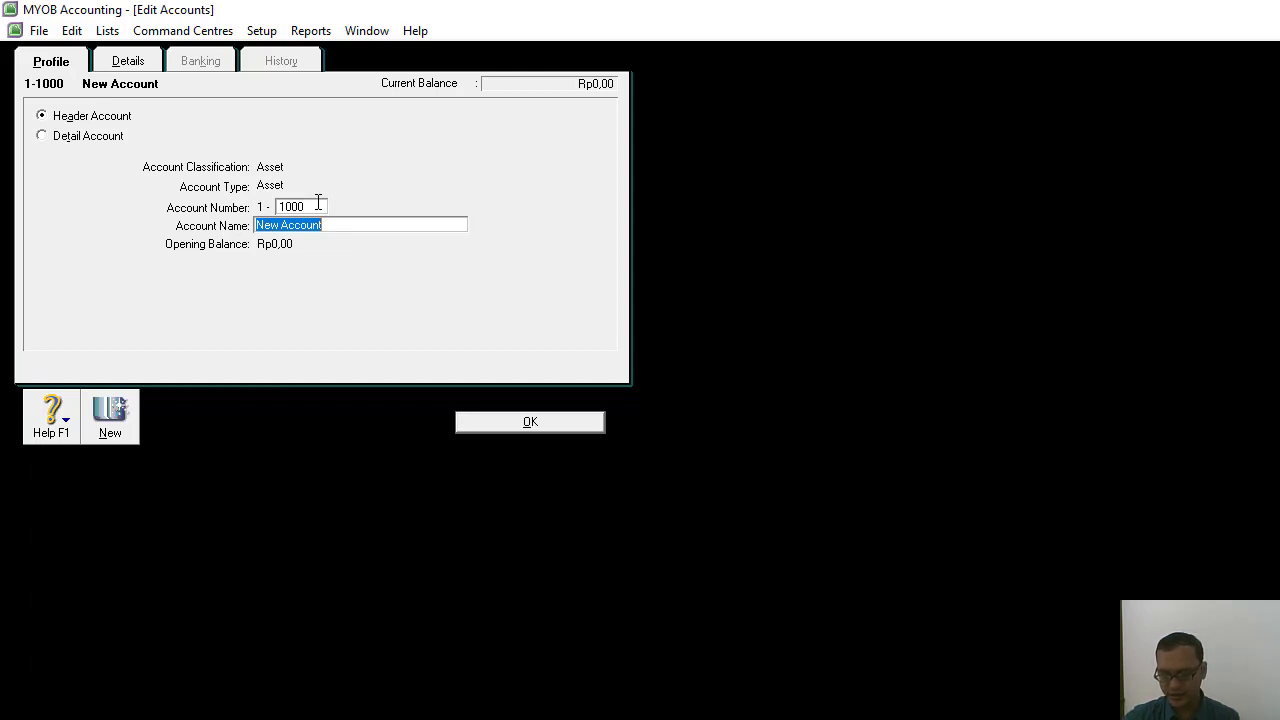
type("Aset La")
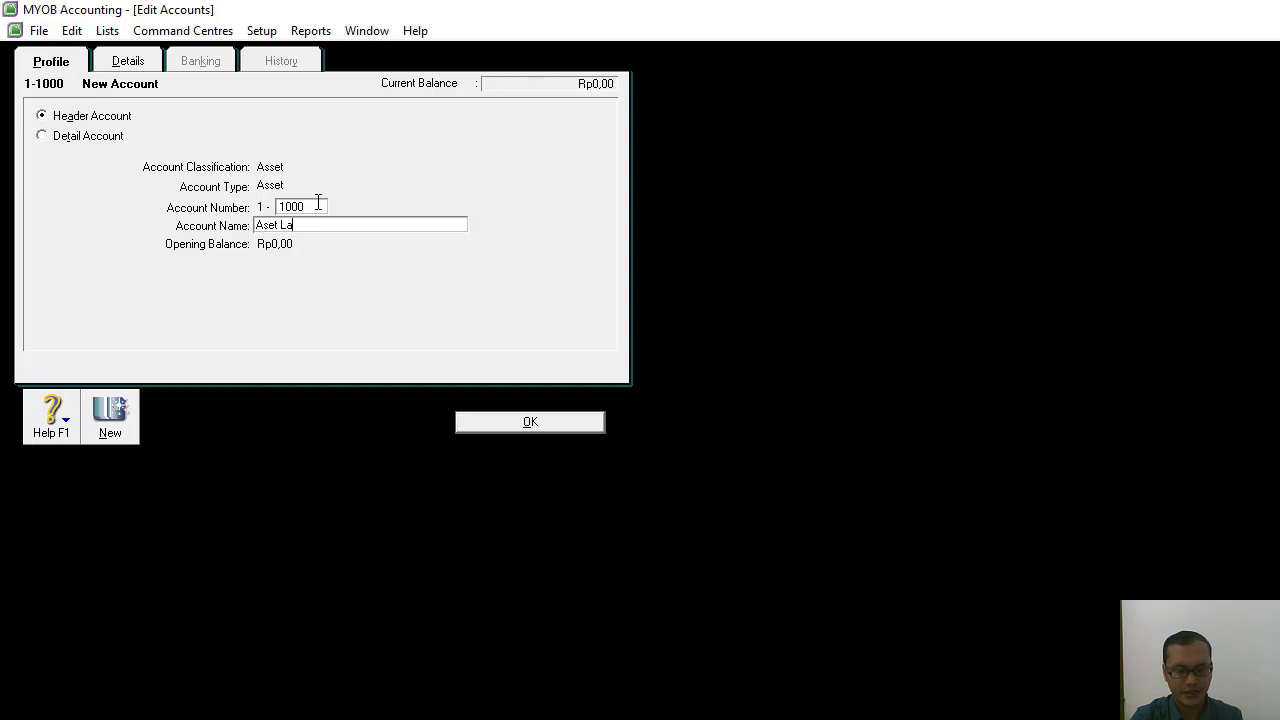
type("ncar")
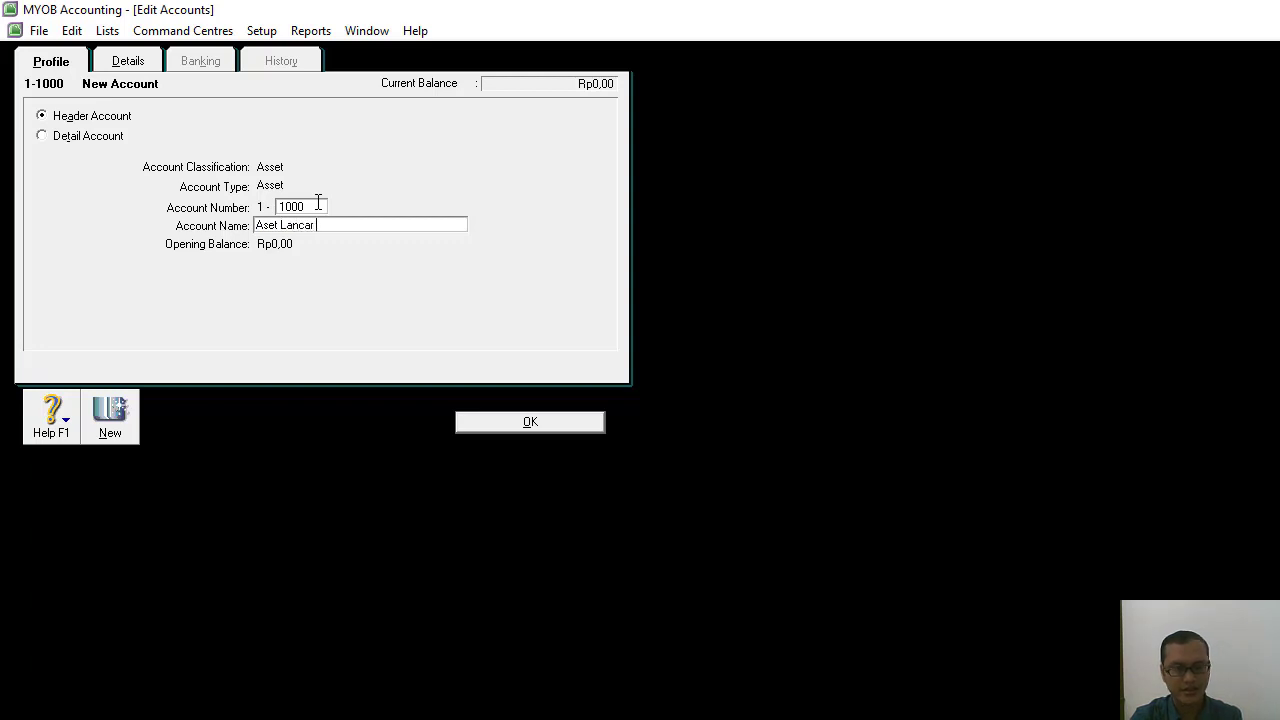
left_click(480, 424)
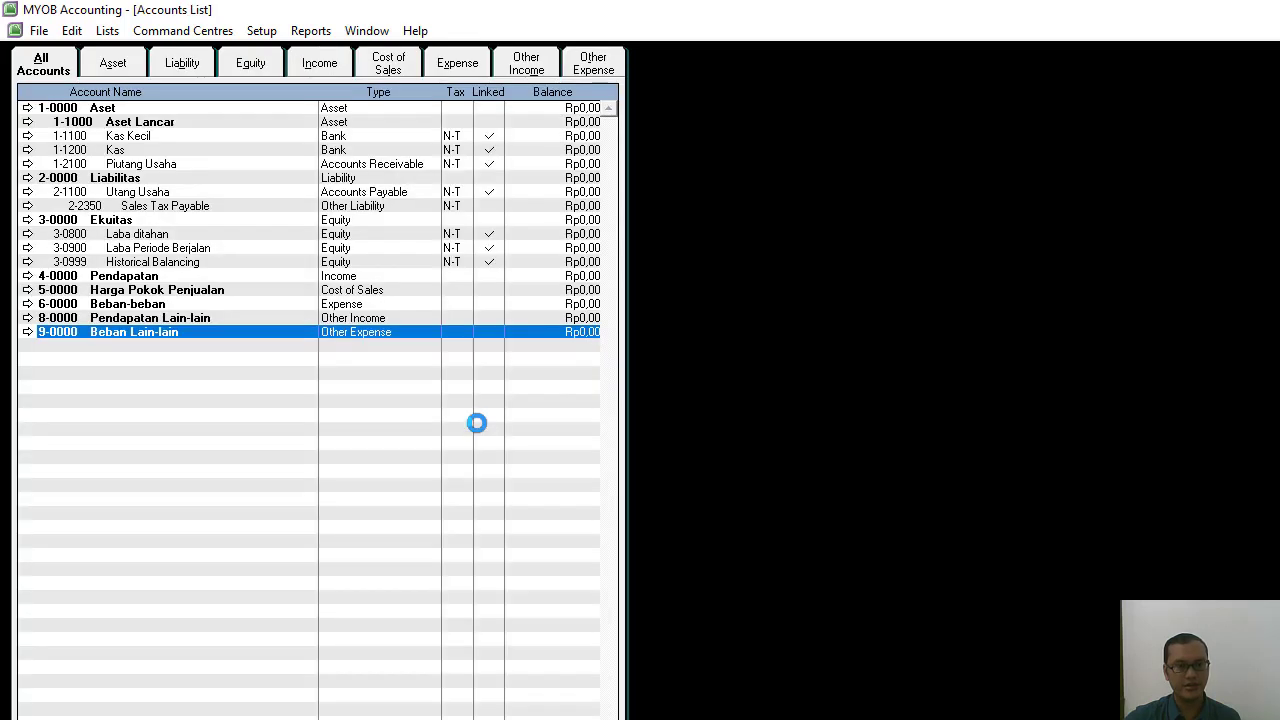
left_click(82, 121)
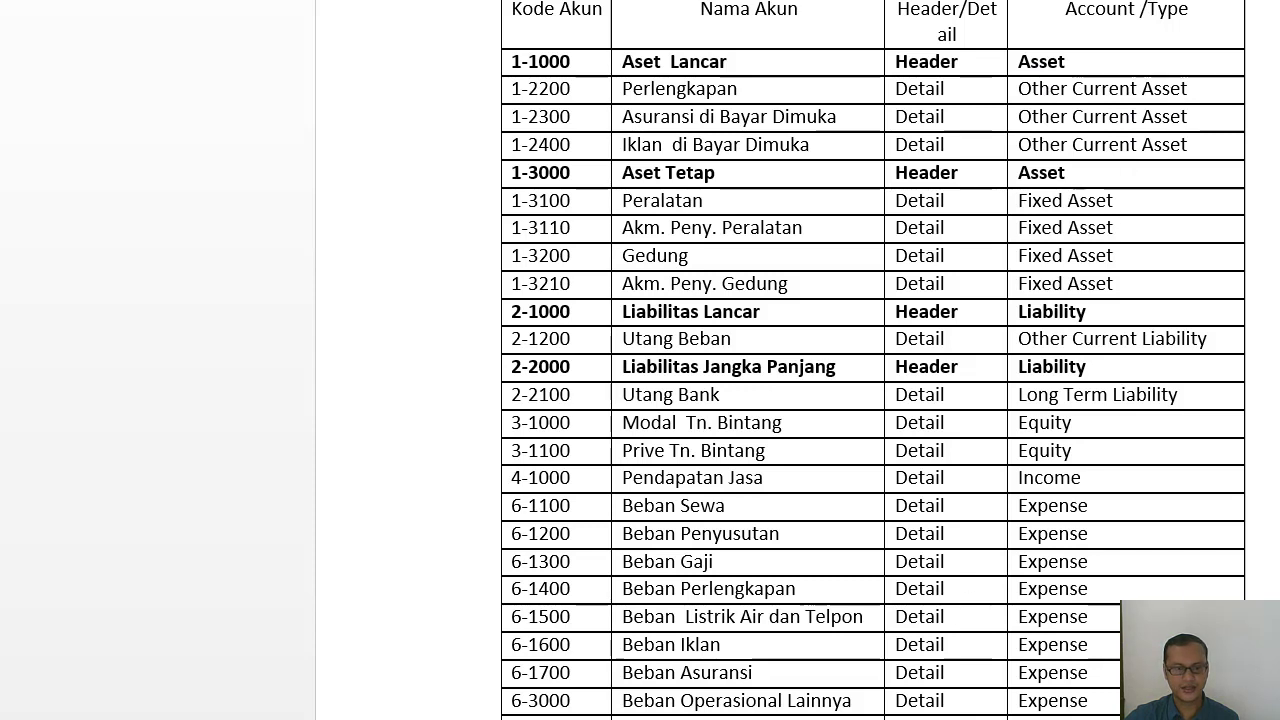
Add the detail account 1-2200 Perlengkapan with the account type Other Current Asset.
left_click(840, 700)
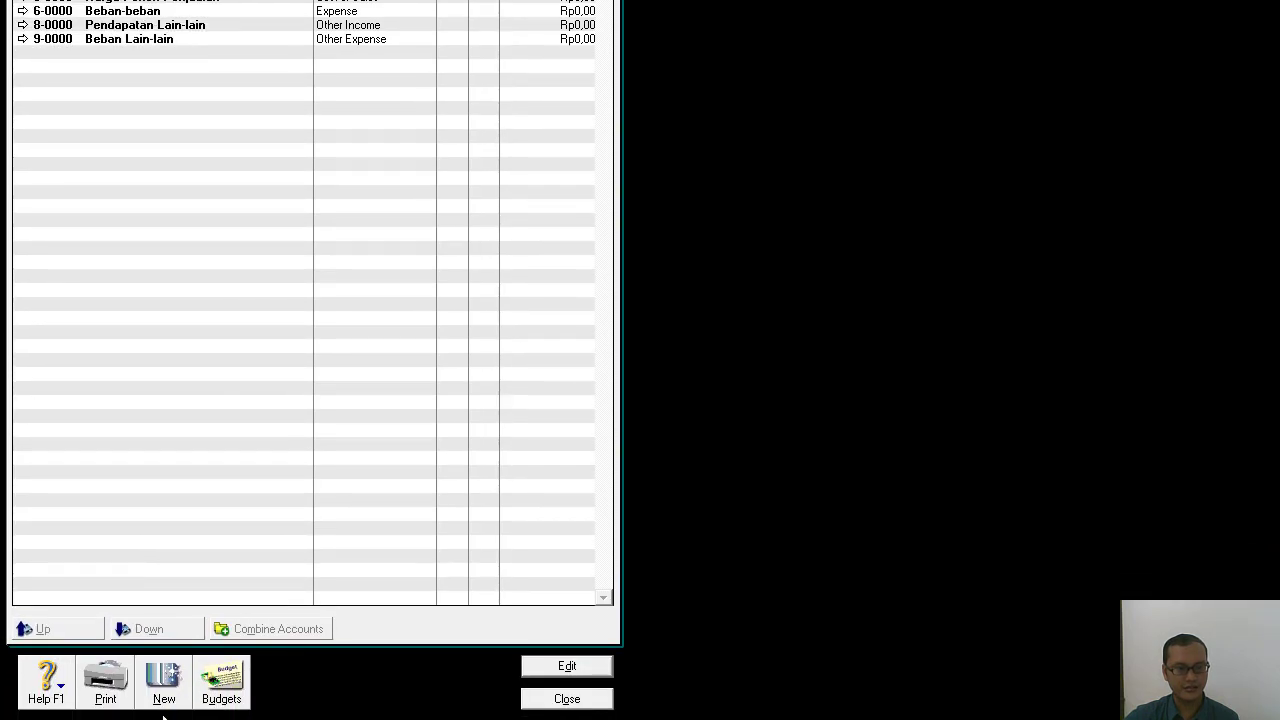
left_click(168, 690)
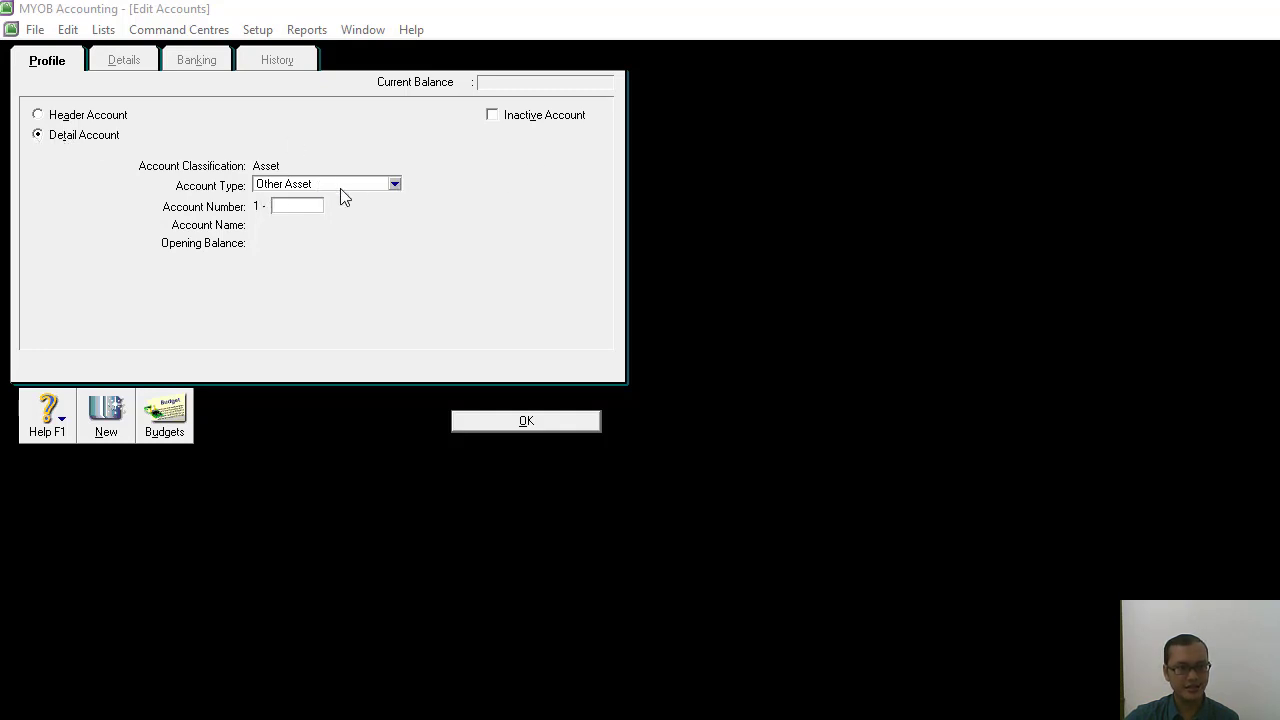
left_click(395, 186)
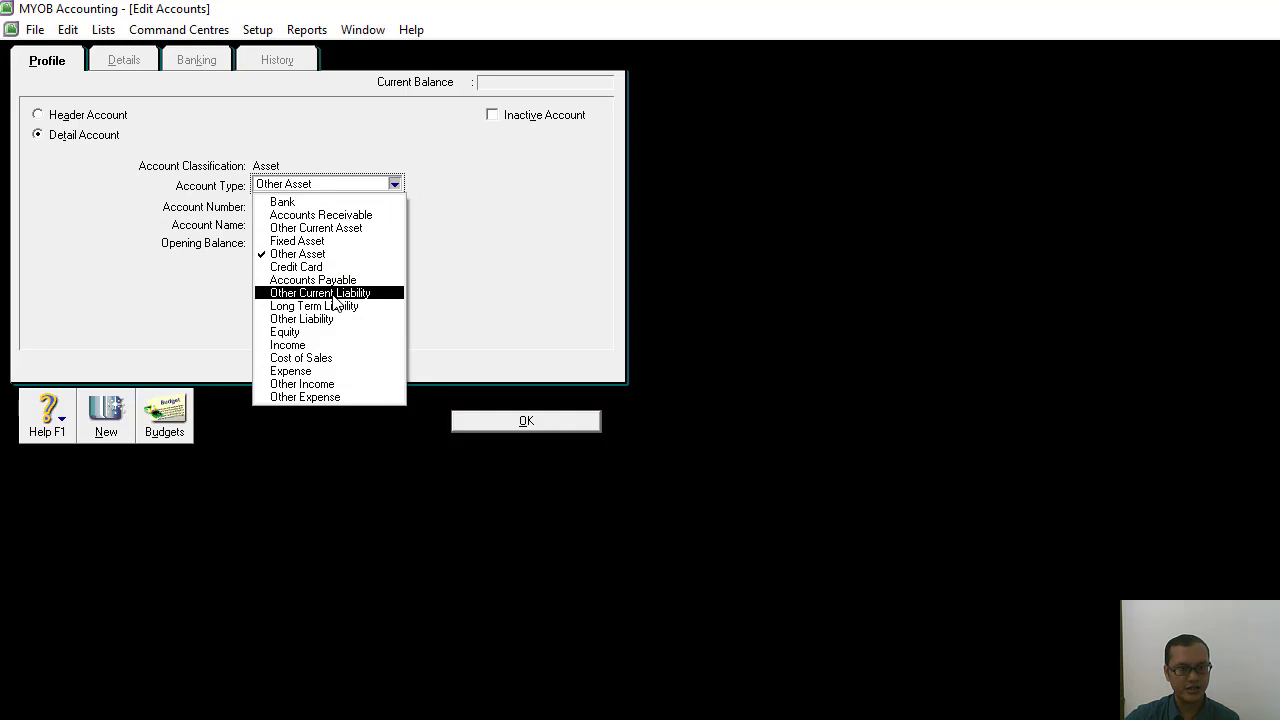
left_click(330, 228)
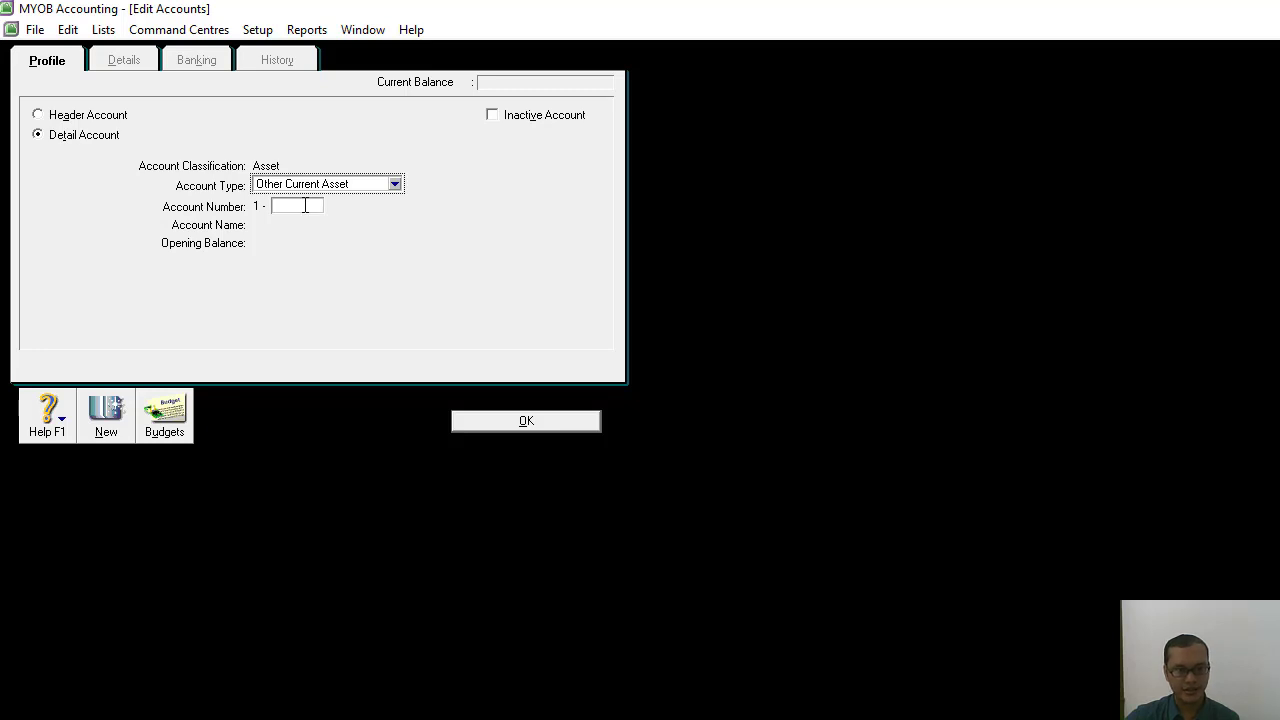
left_click(305, 205)
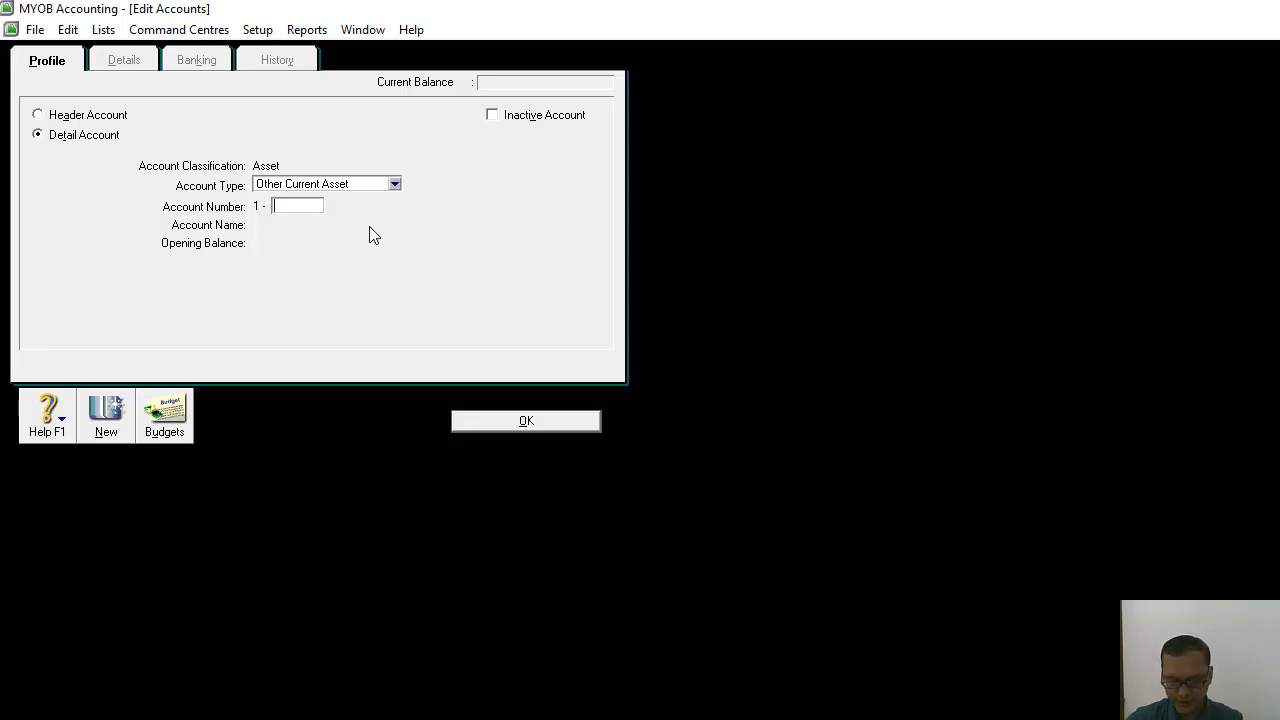
type("2200")
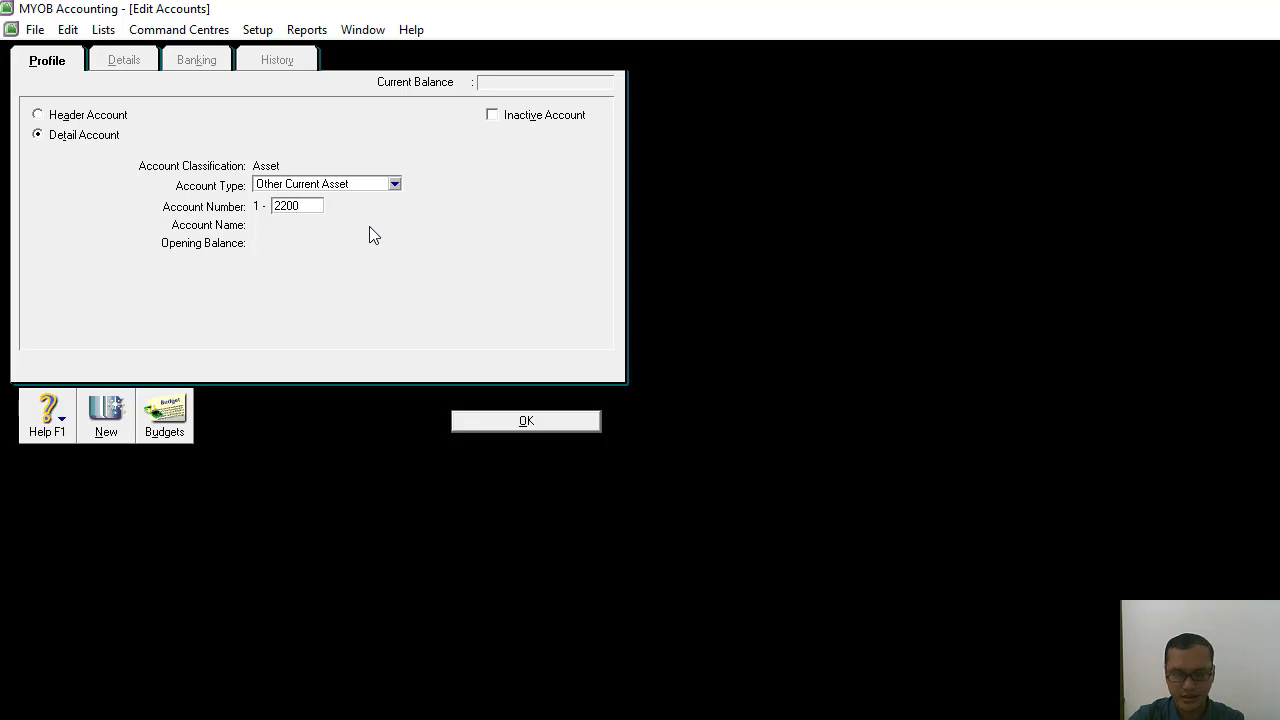
key("Tab")
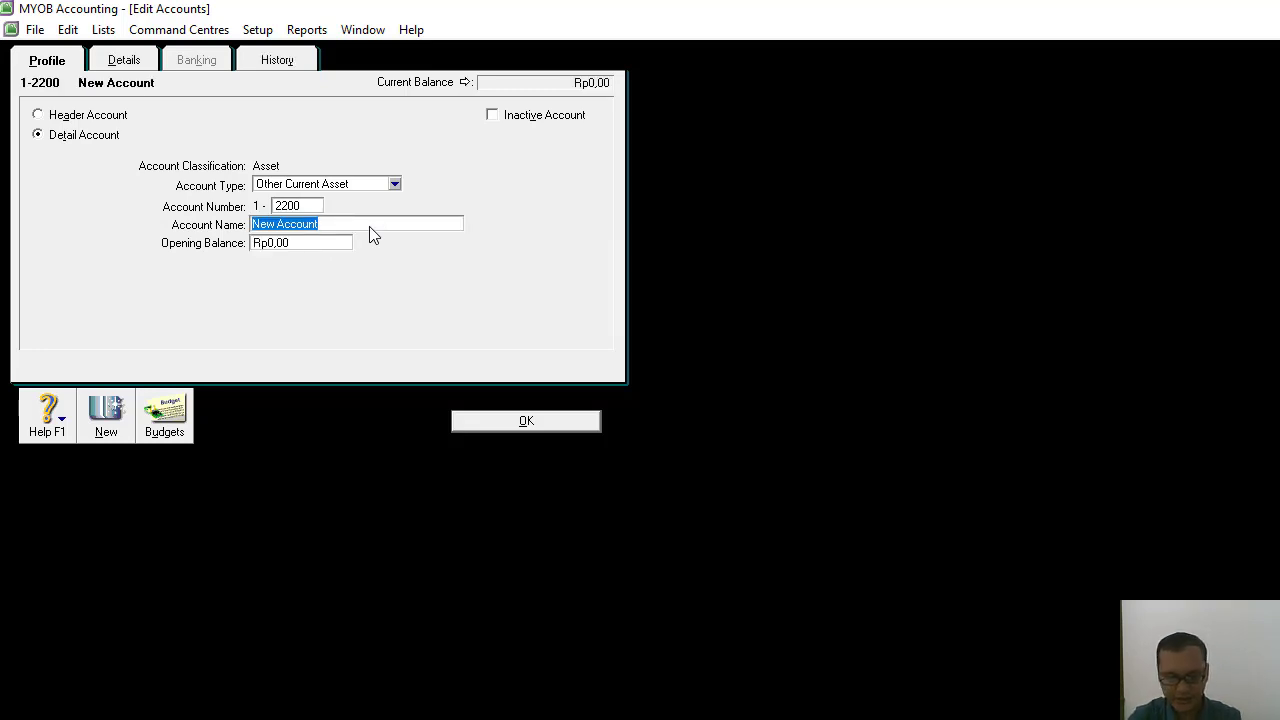
type("Perlengkapan")
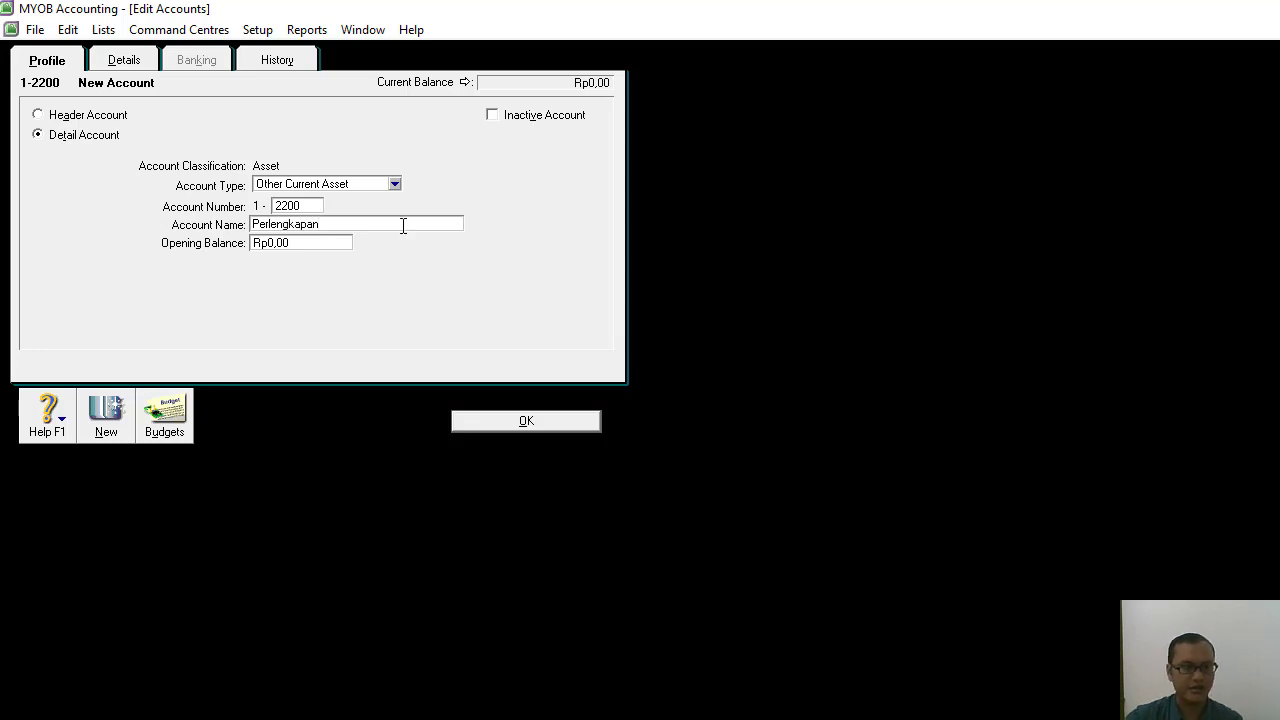
left_click(531, 421)
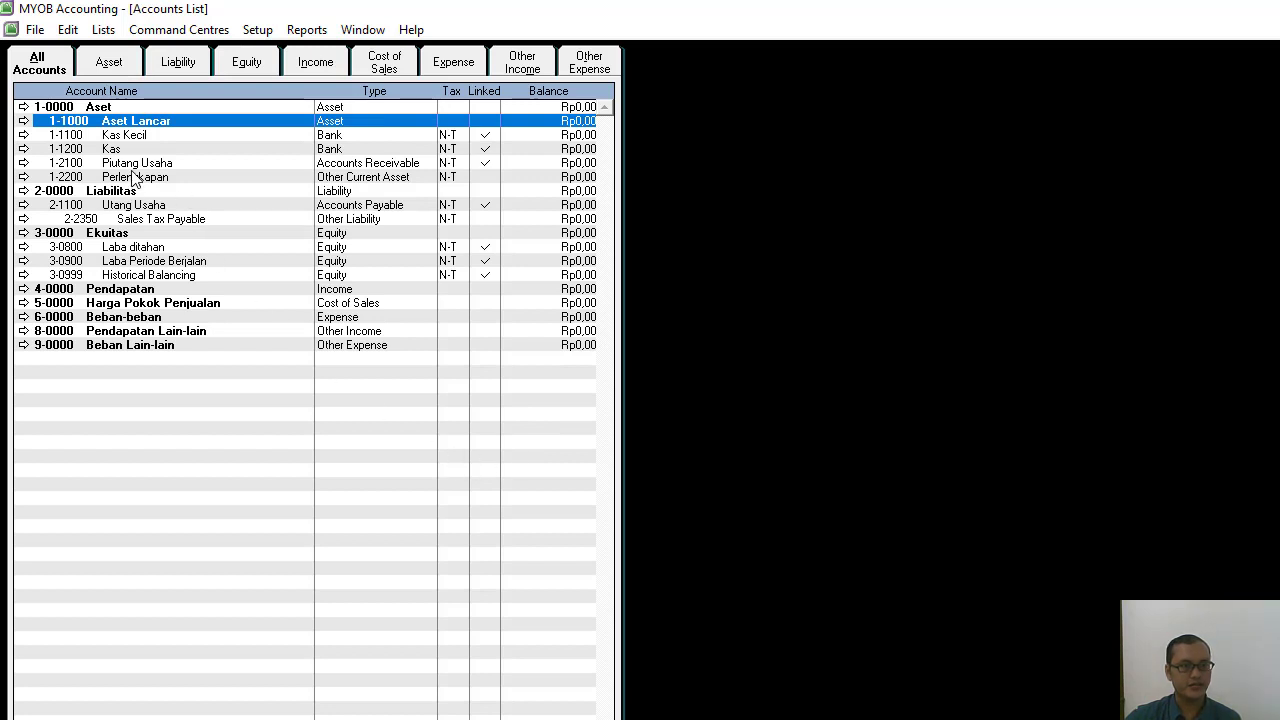
left_click(127, 180)
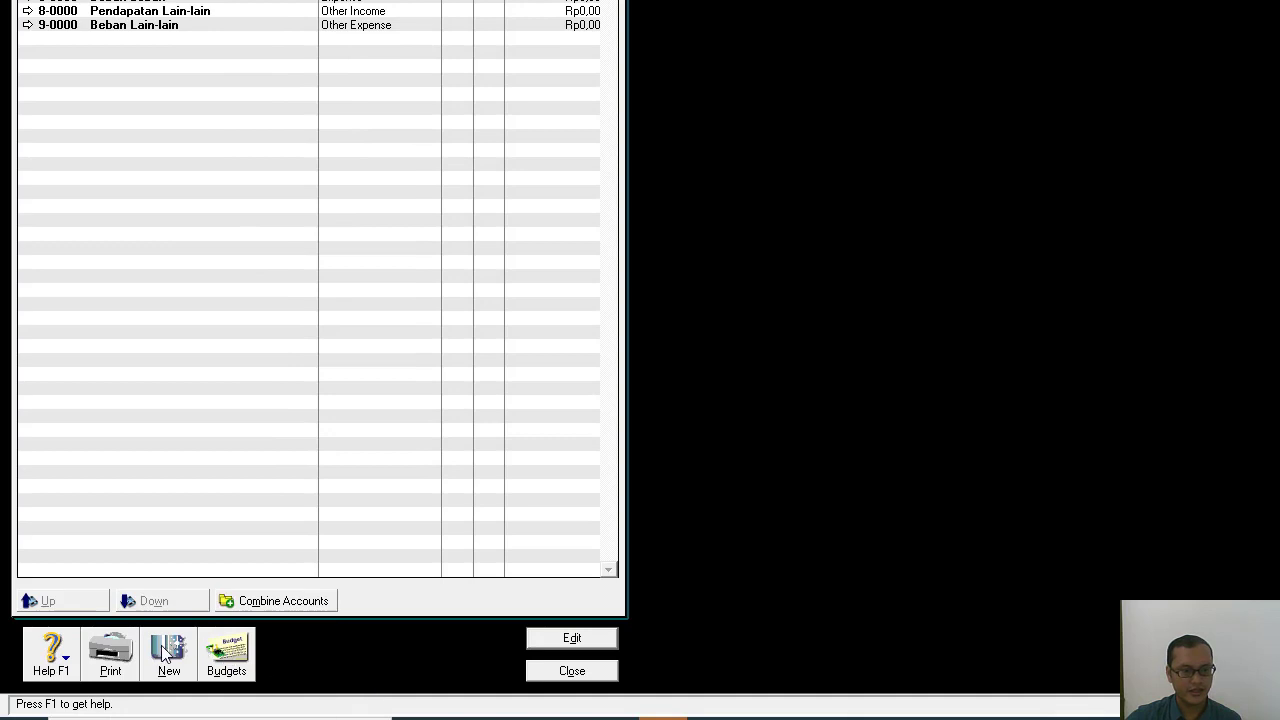
Add the detail account 1-2300 Asuransi di Bayar Dimuka with the account type Other Current Asset.
left_click(166, 652)
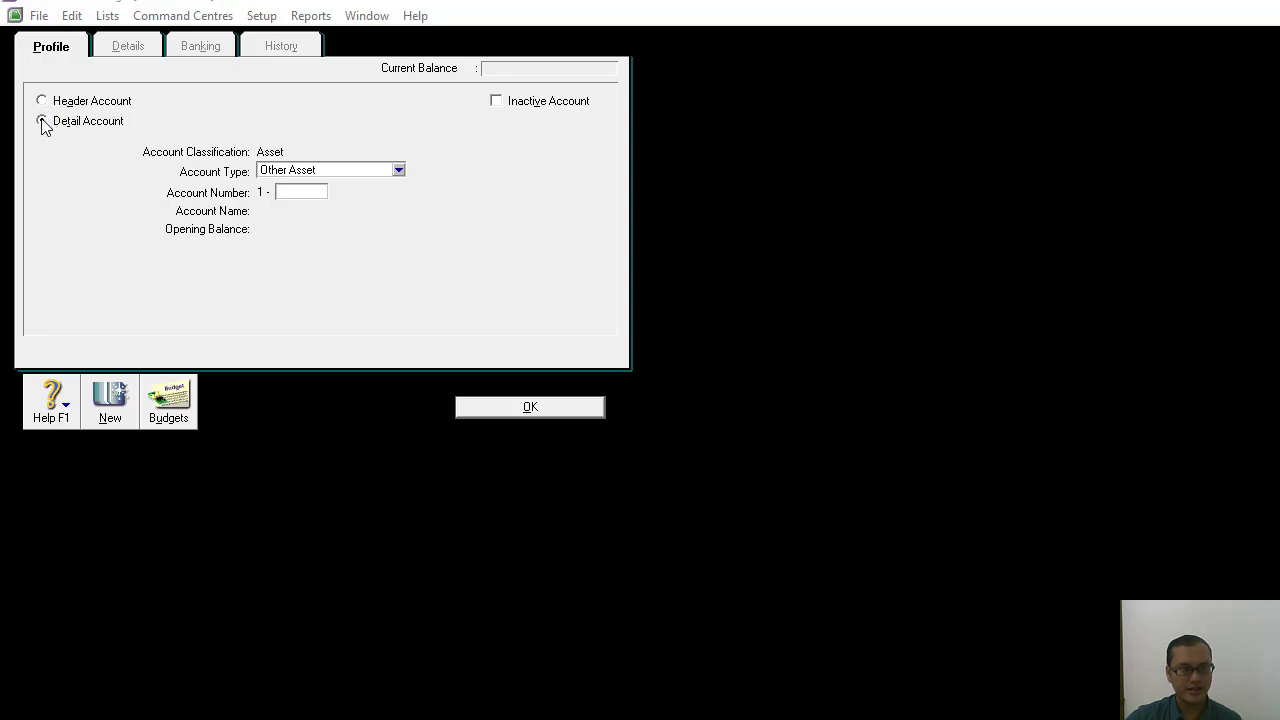
left_click(397, 170)
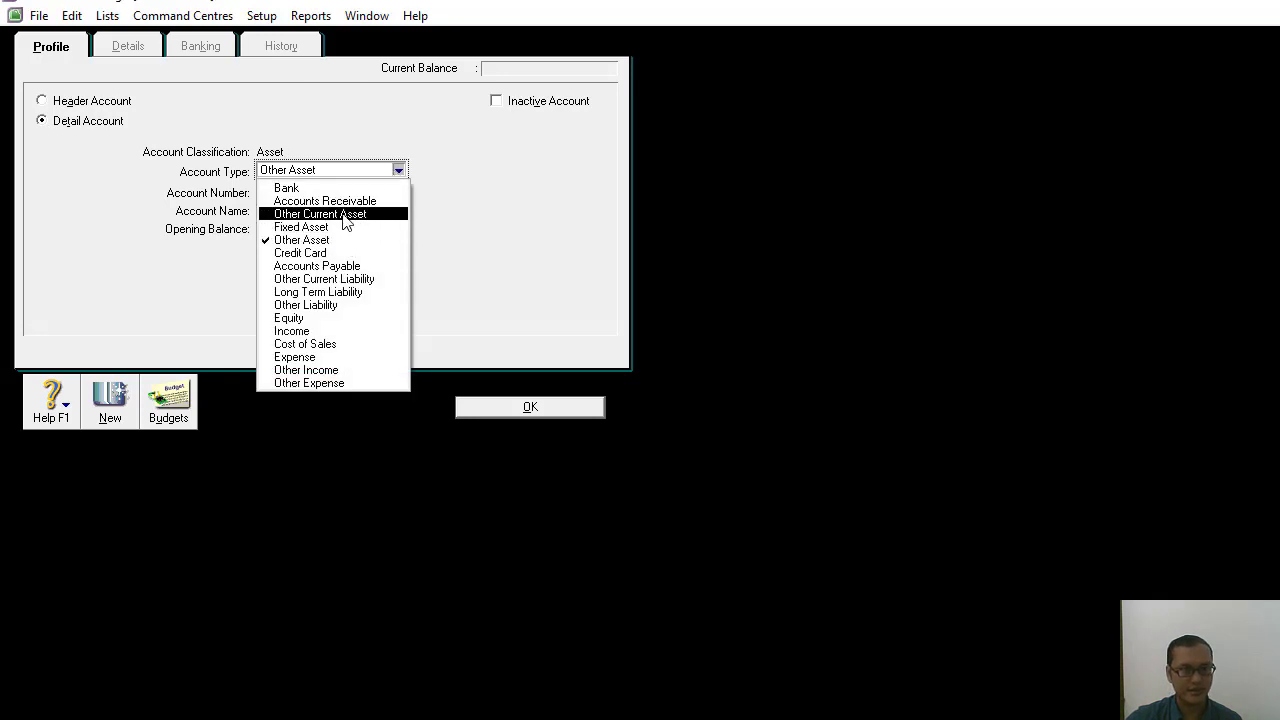
left_click(342, 214)
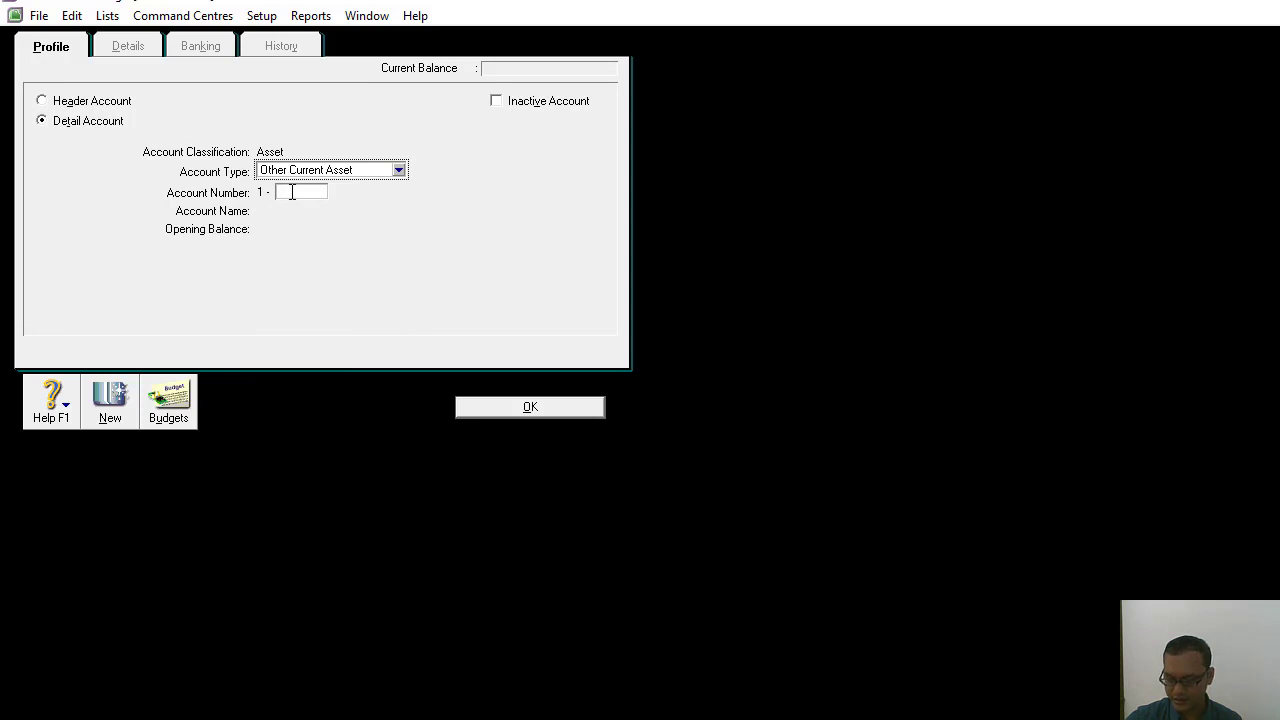
left_click(297, 192)
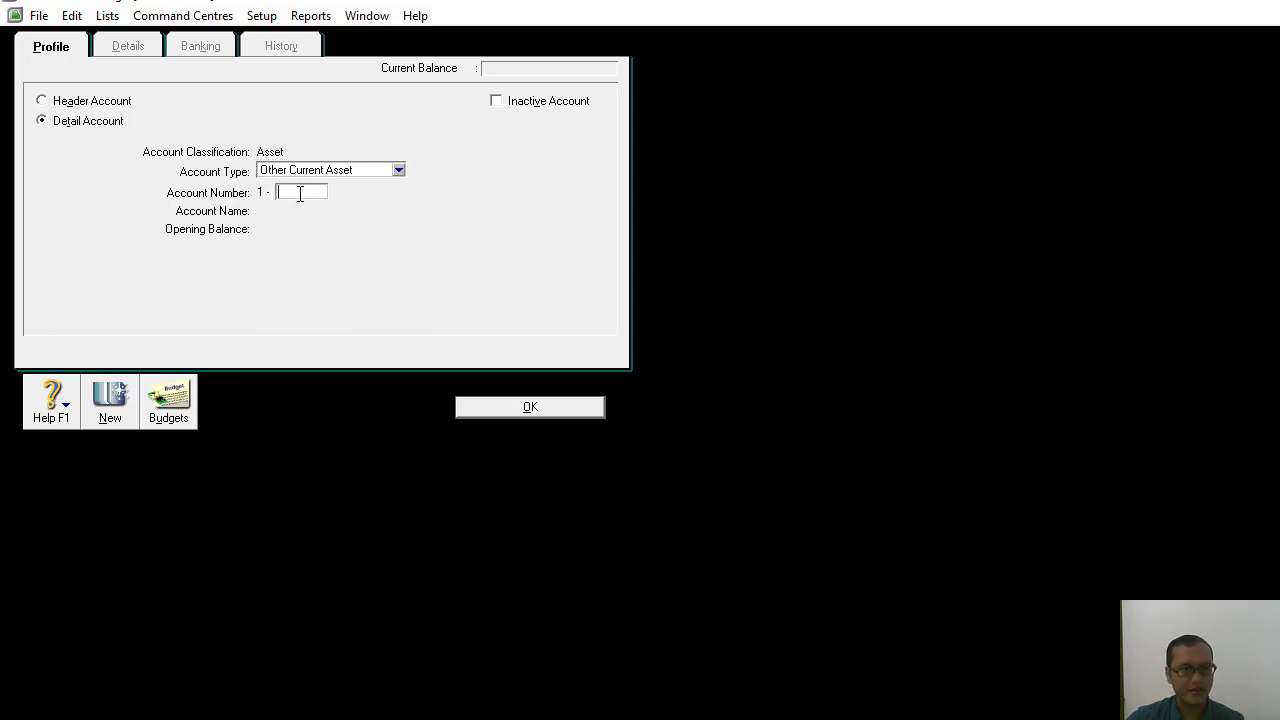
type("2300")
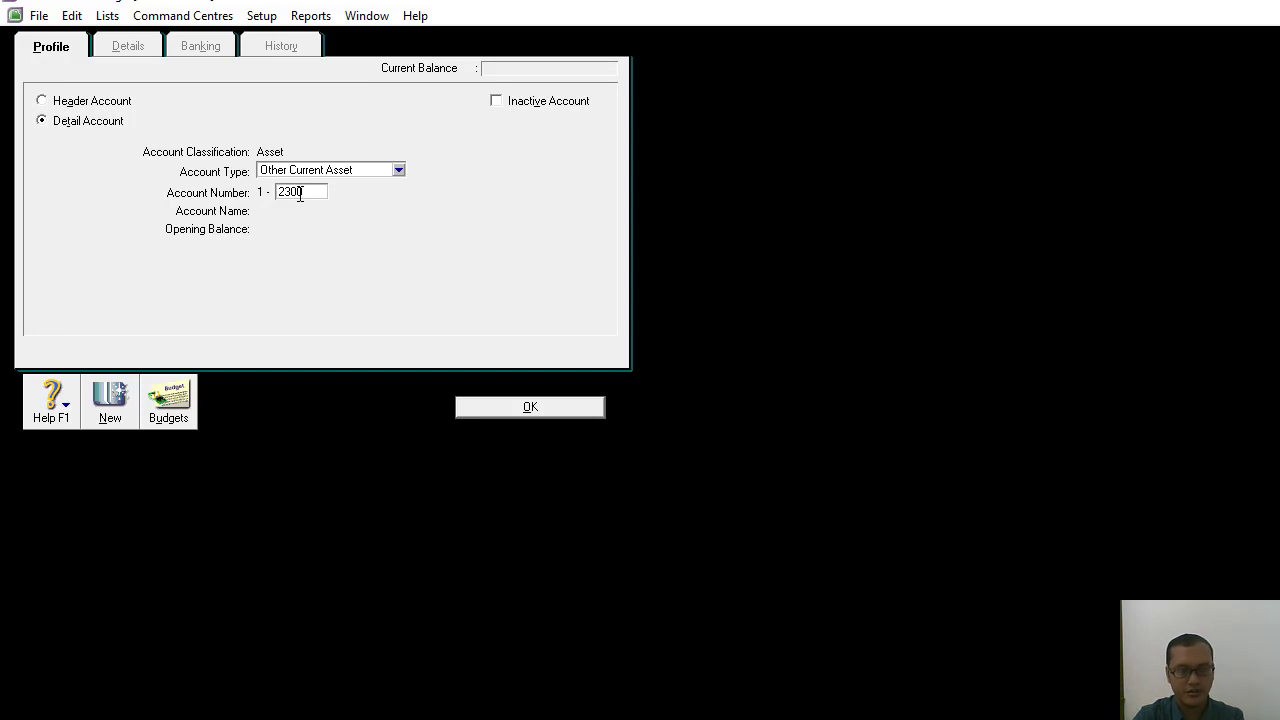
key("Tab")
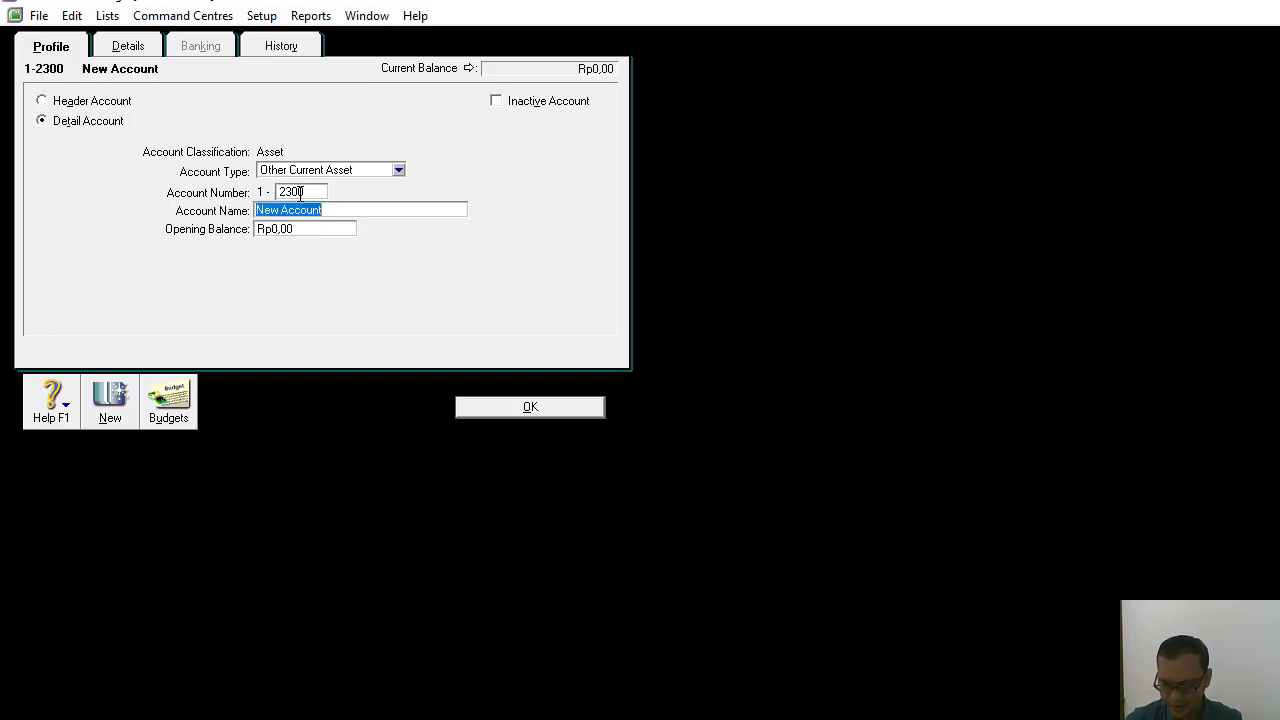
type("Asuransi di")
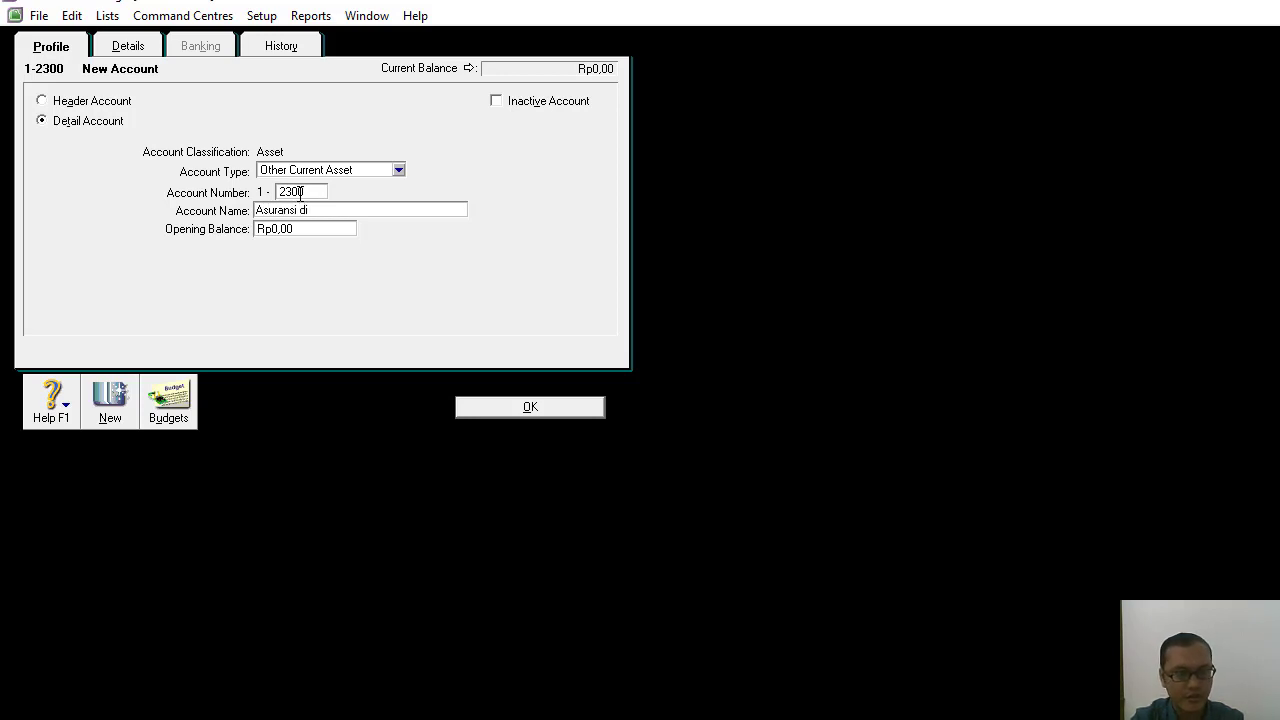
type("Bayar Dimuka")
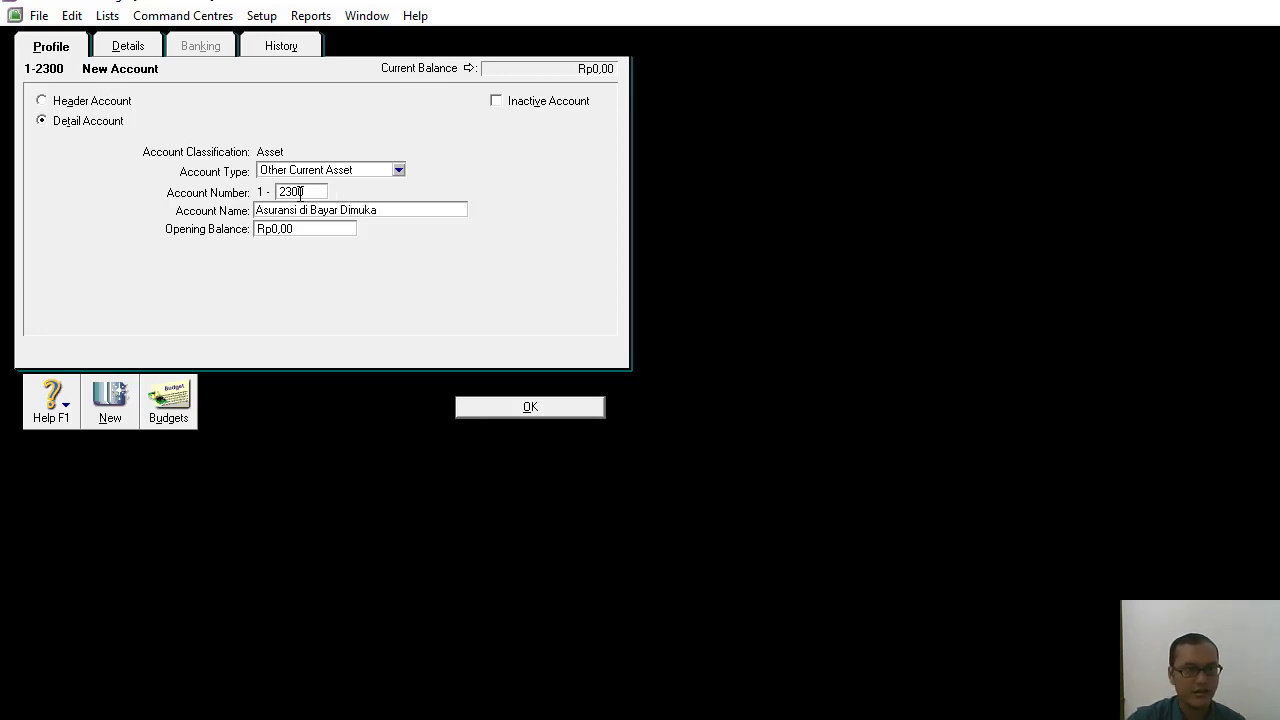
left_click(530, 407)
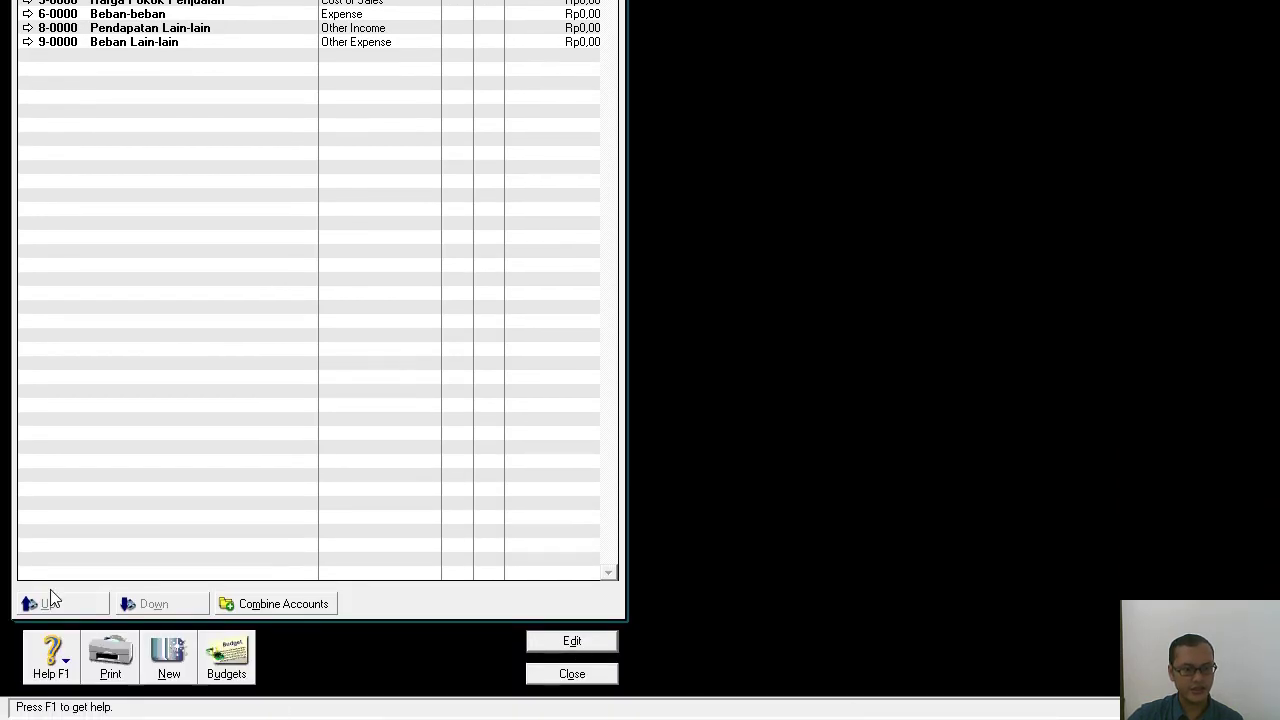
Add the detail account 1-2400 Iklan di Bayar Dimuka with the account type Other Current Asset.
left_click(168, 660)
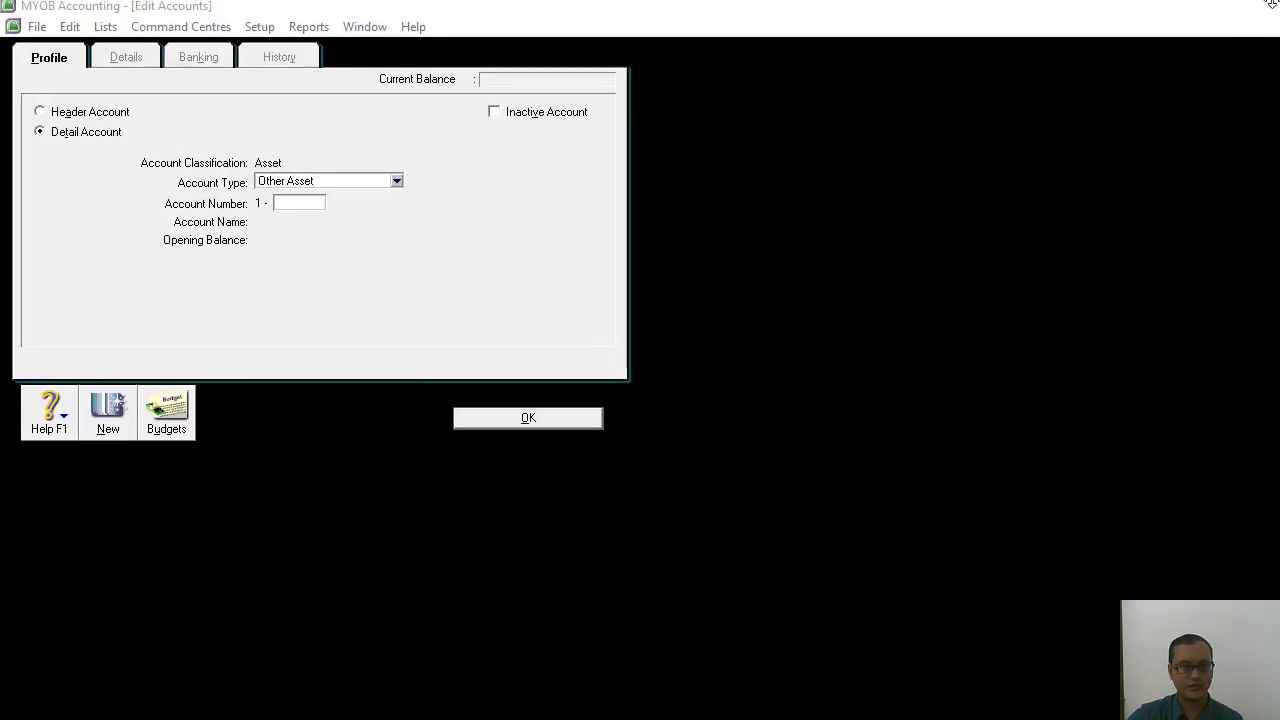
left_click(397, 183)
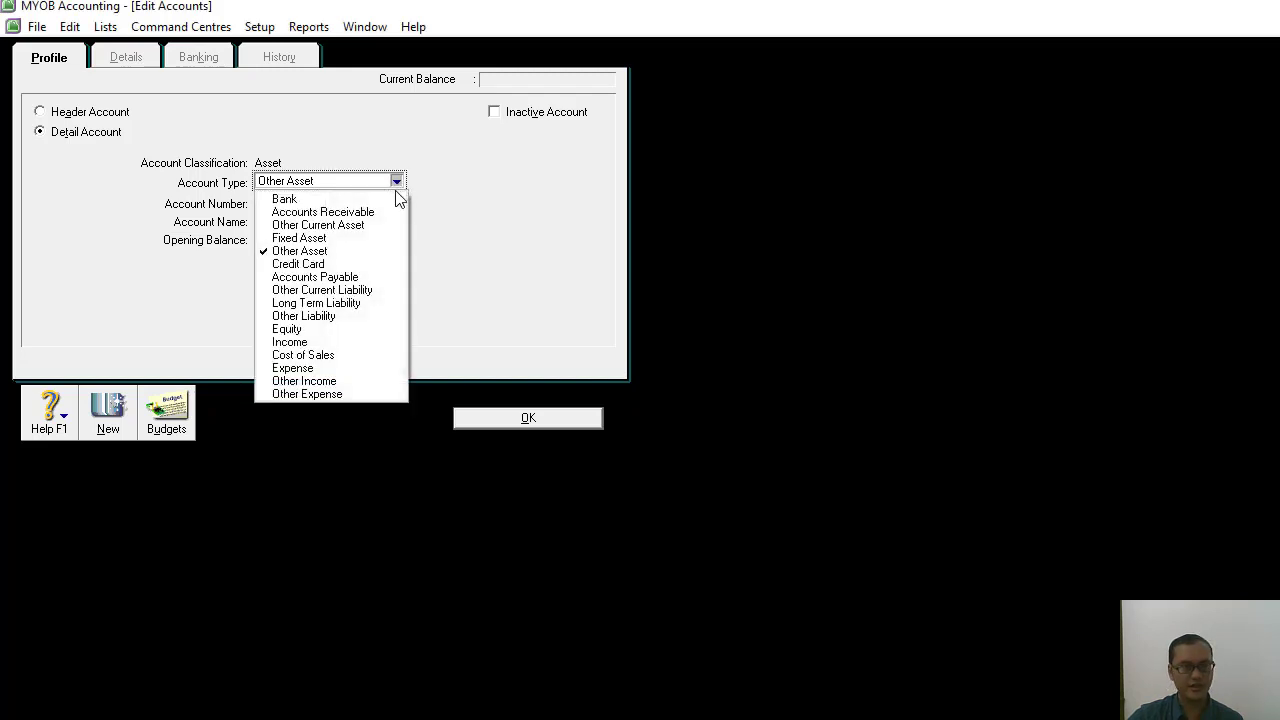
left_click(348, 226)
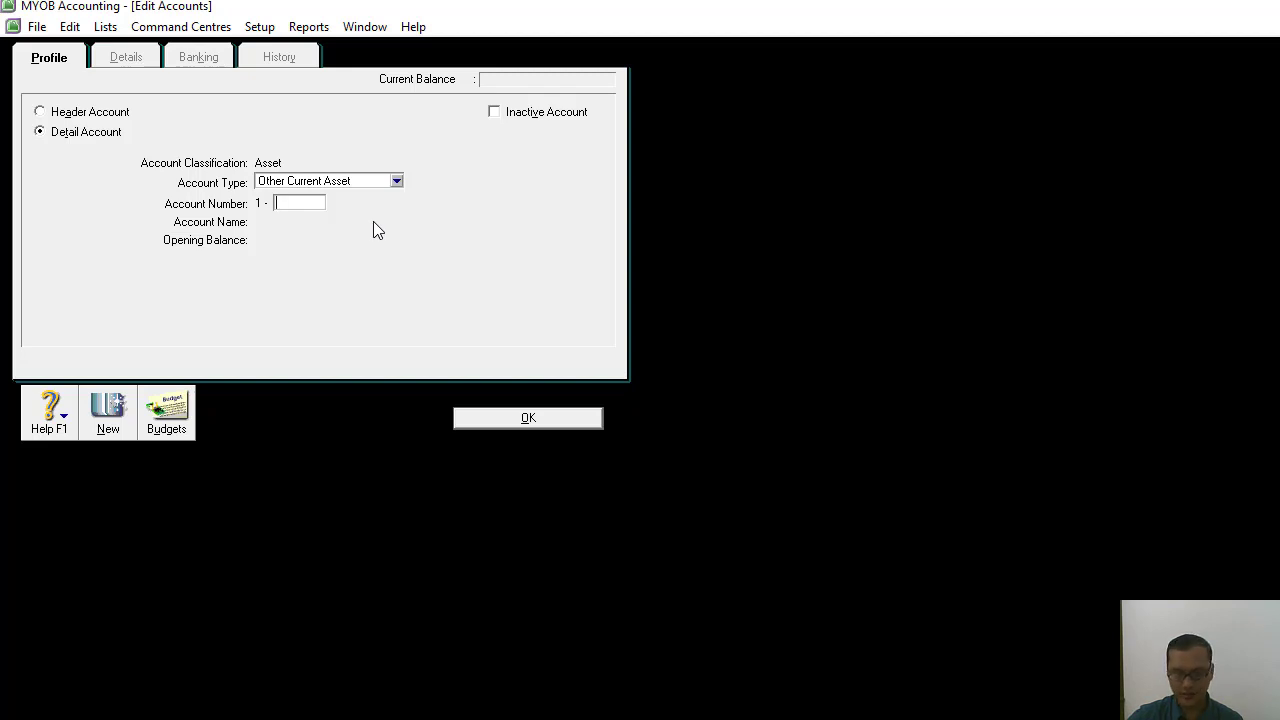
type("2400")
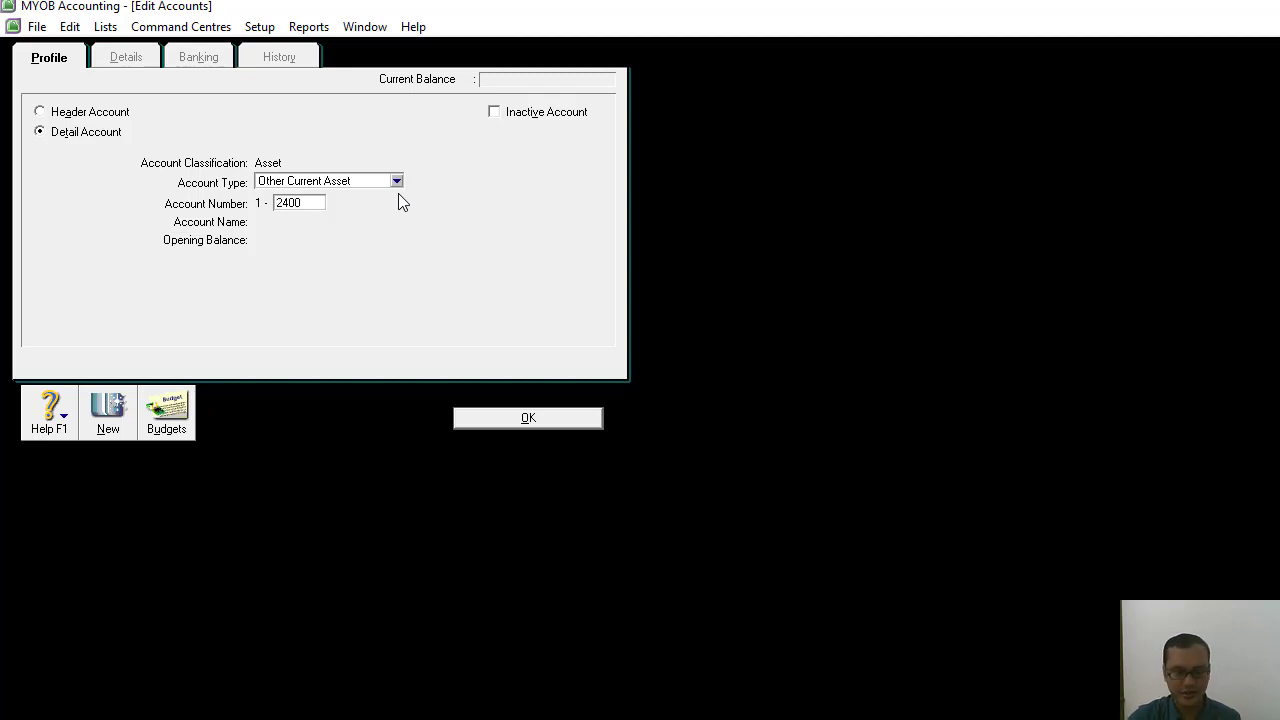
key("Tab")
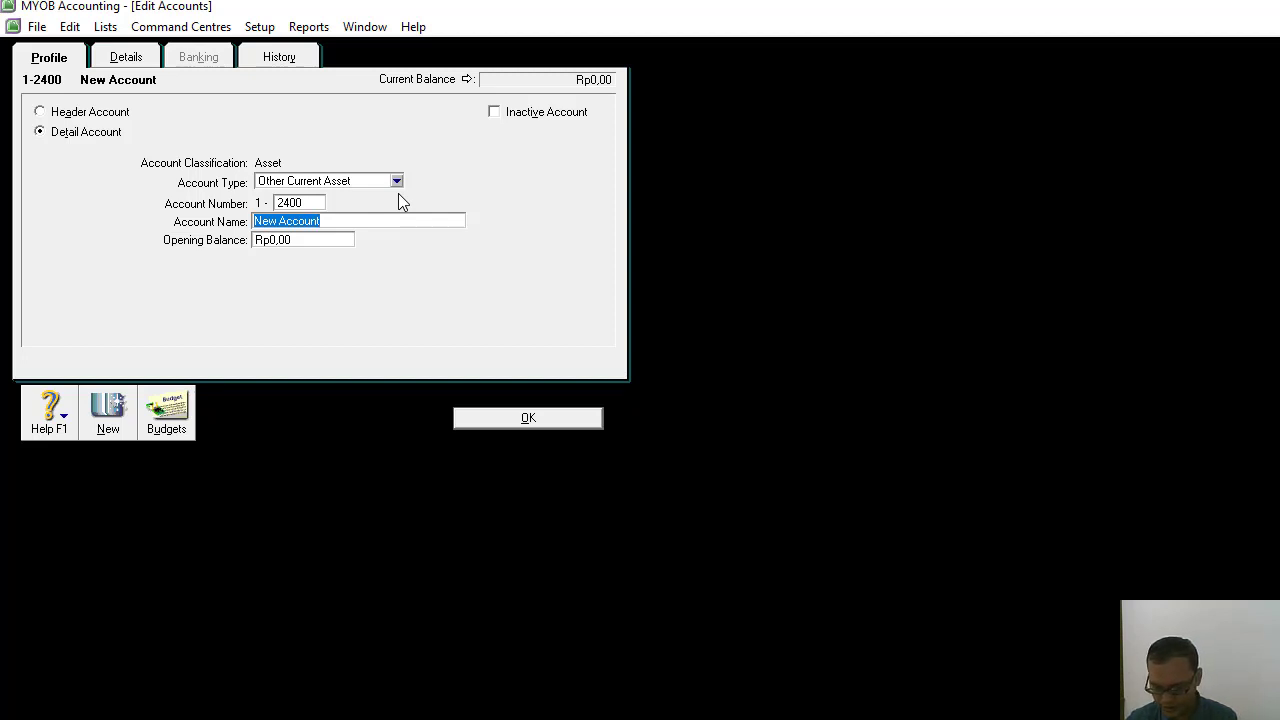
type("Iklan D")
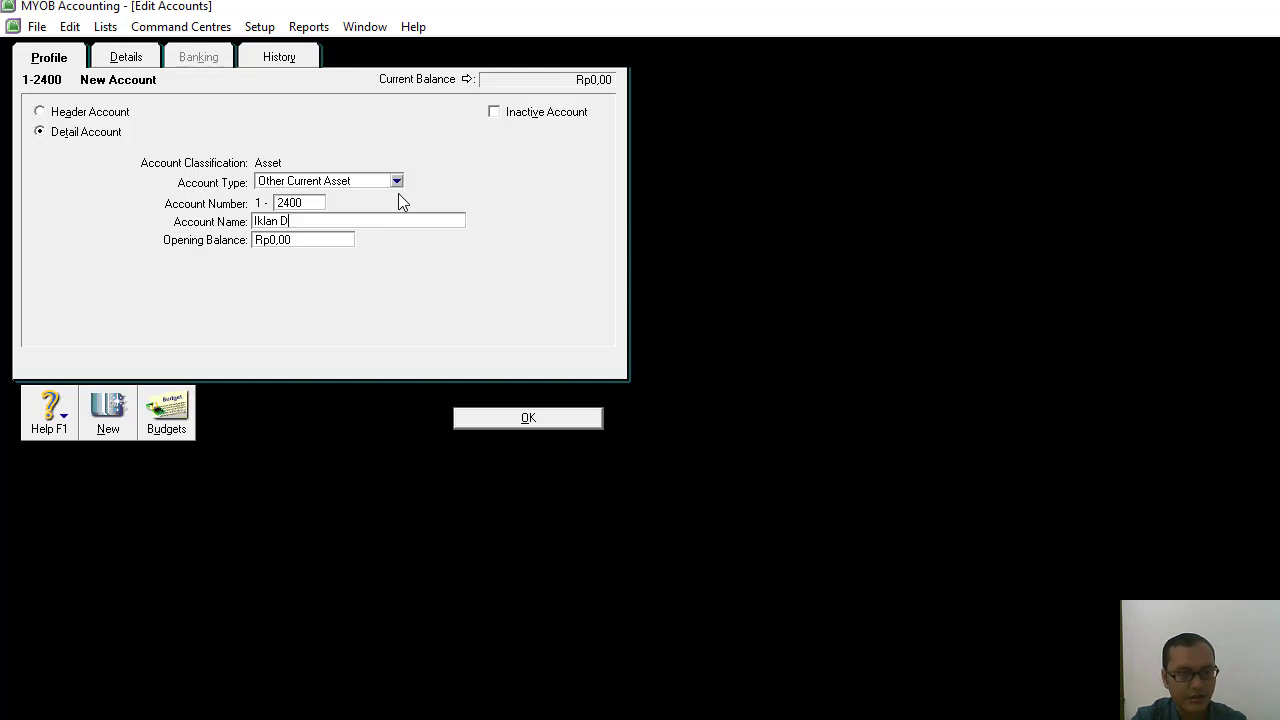
key("BackSpace")
type("di")
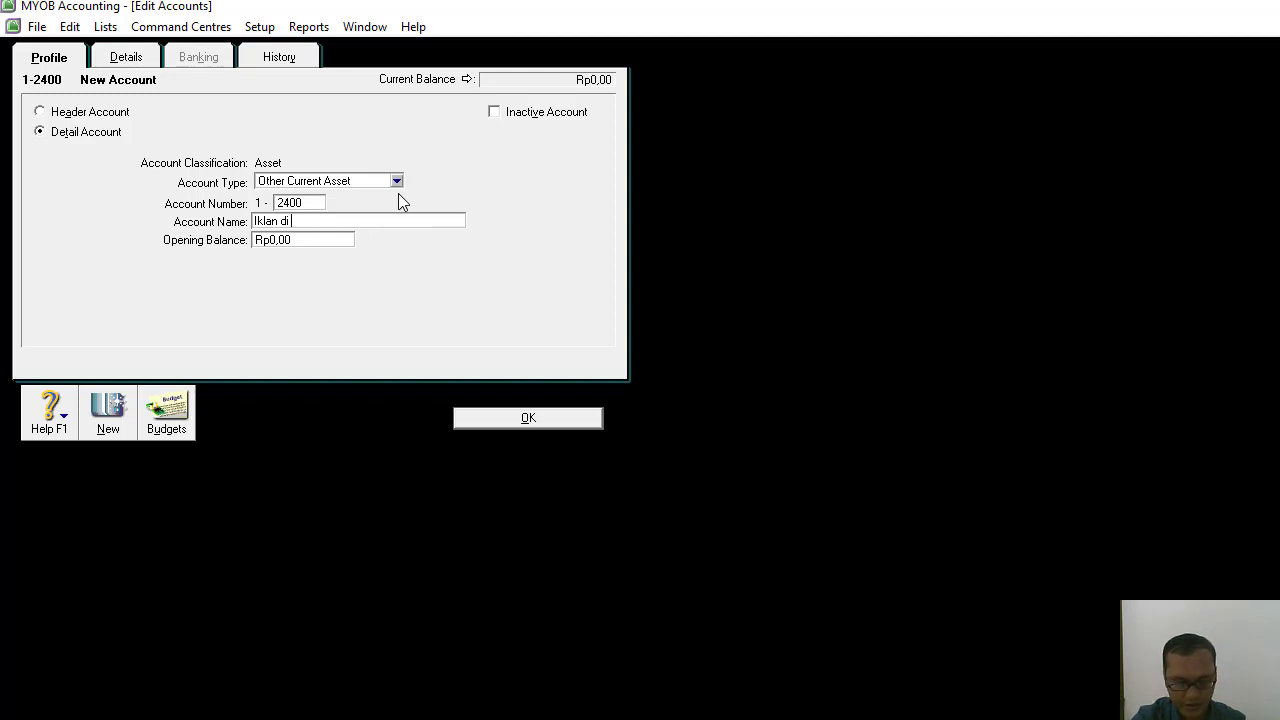
type("Bayar")
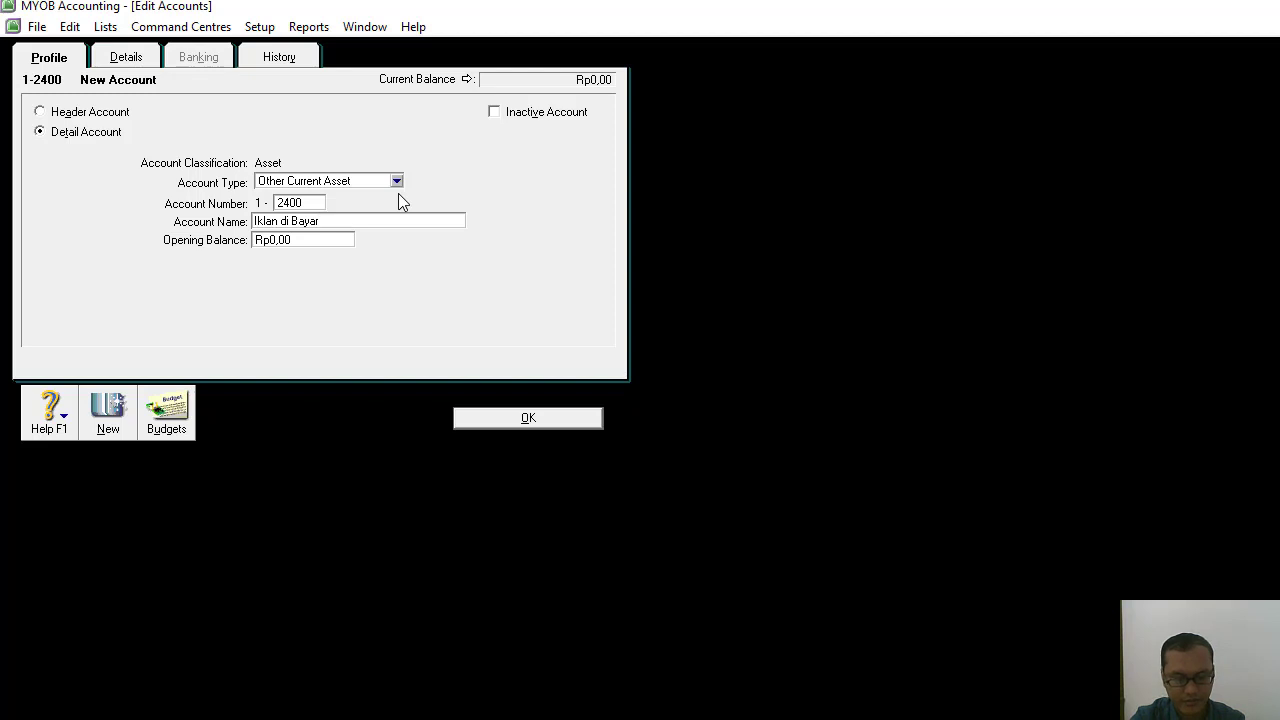
type(" Dimuka")
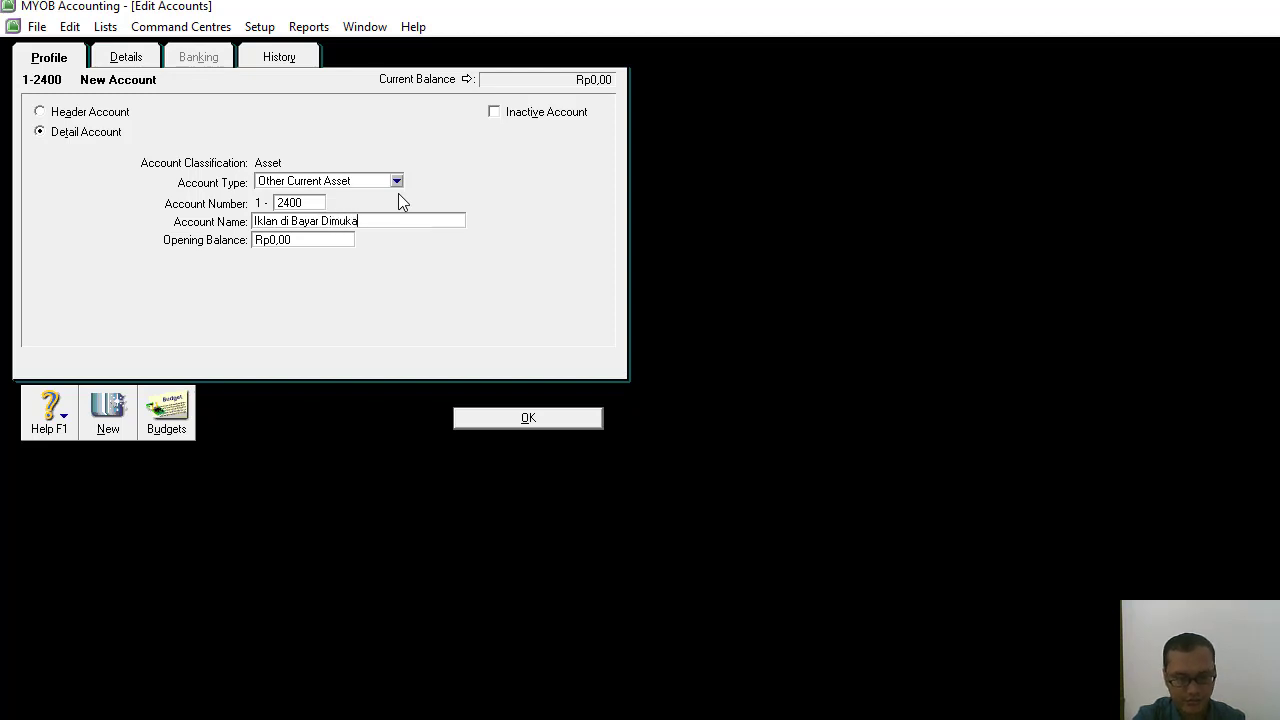
left_click(540, 419)
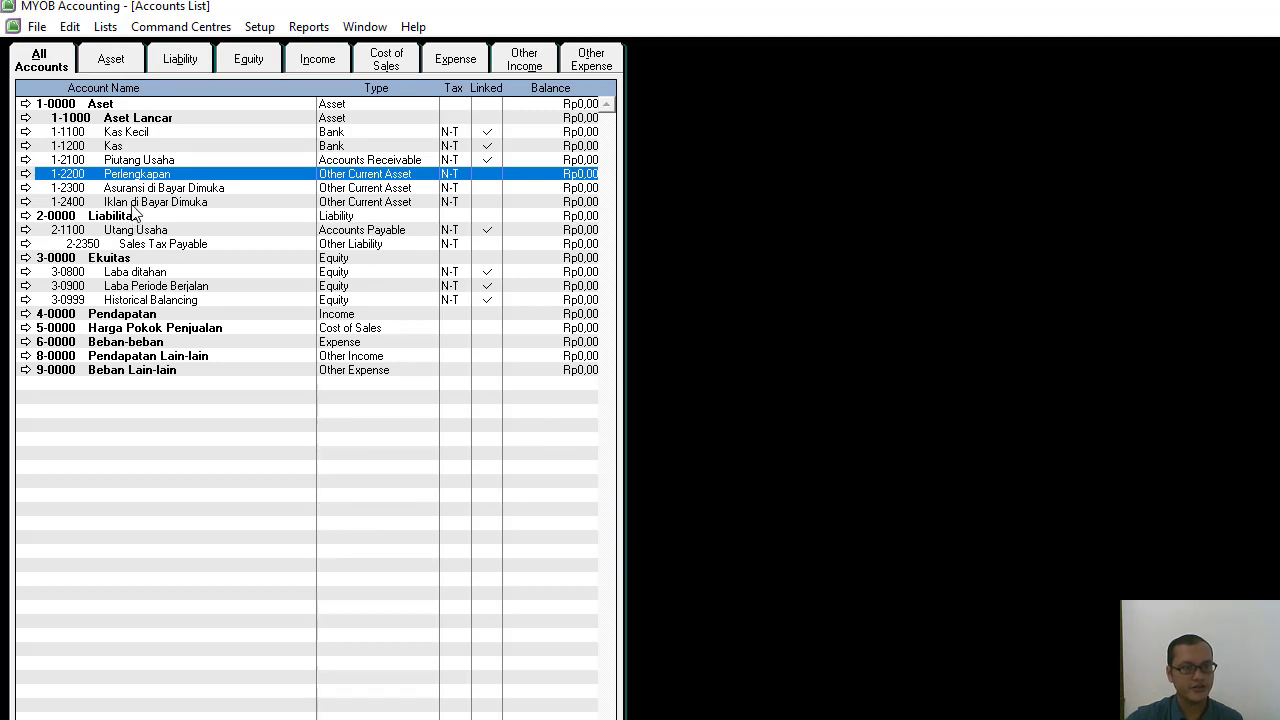
Add the header account 1-3000 Aset Tetap with the account type Asset.
left_click(194, 204)
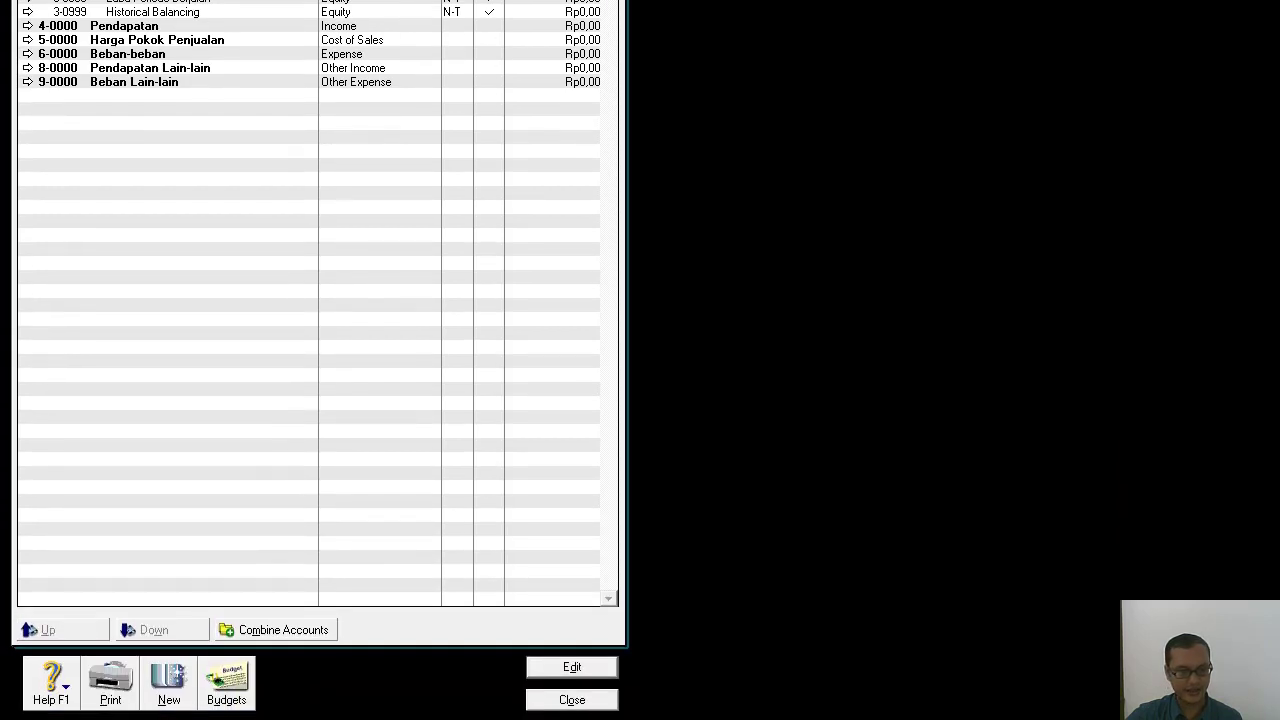
left_click(166, 682)
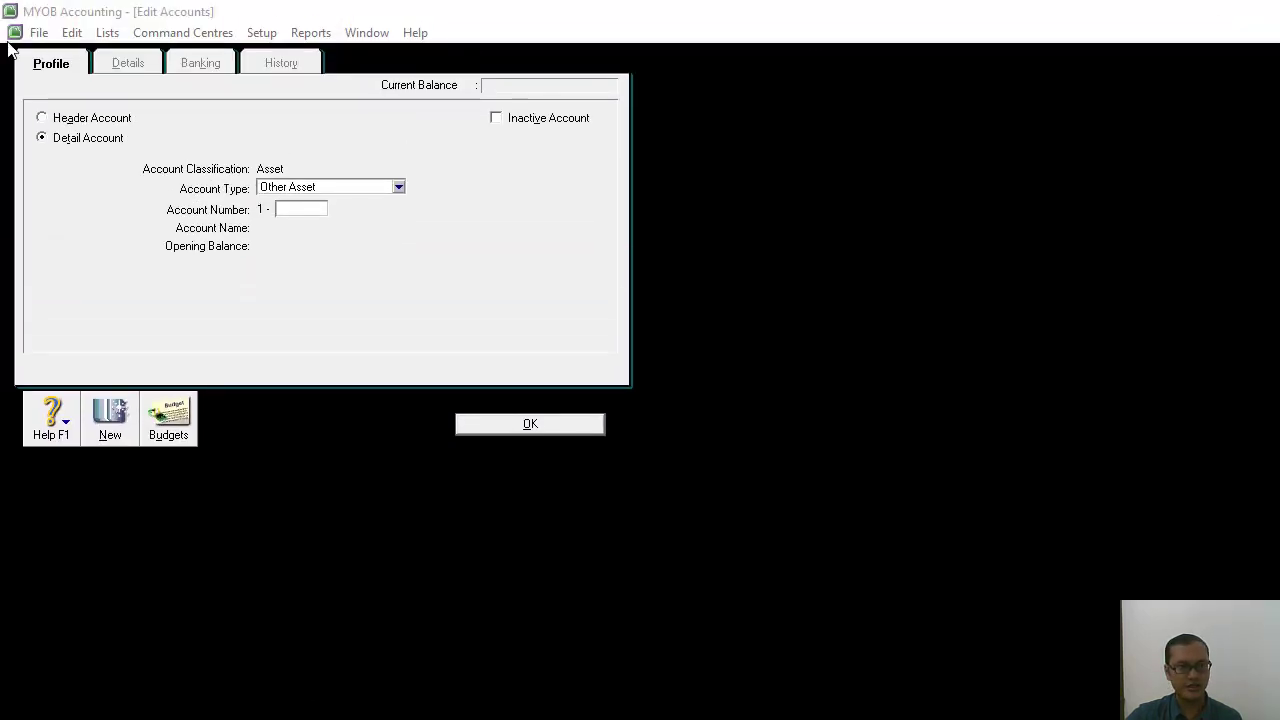
left_click(40, 117)
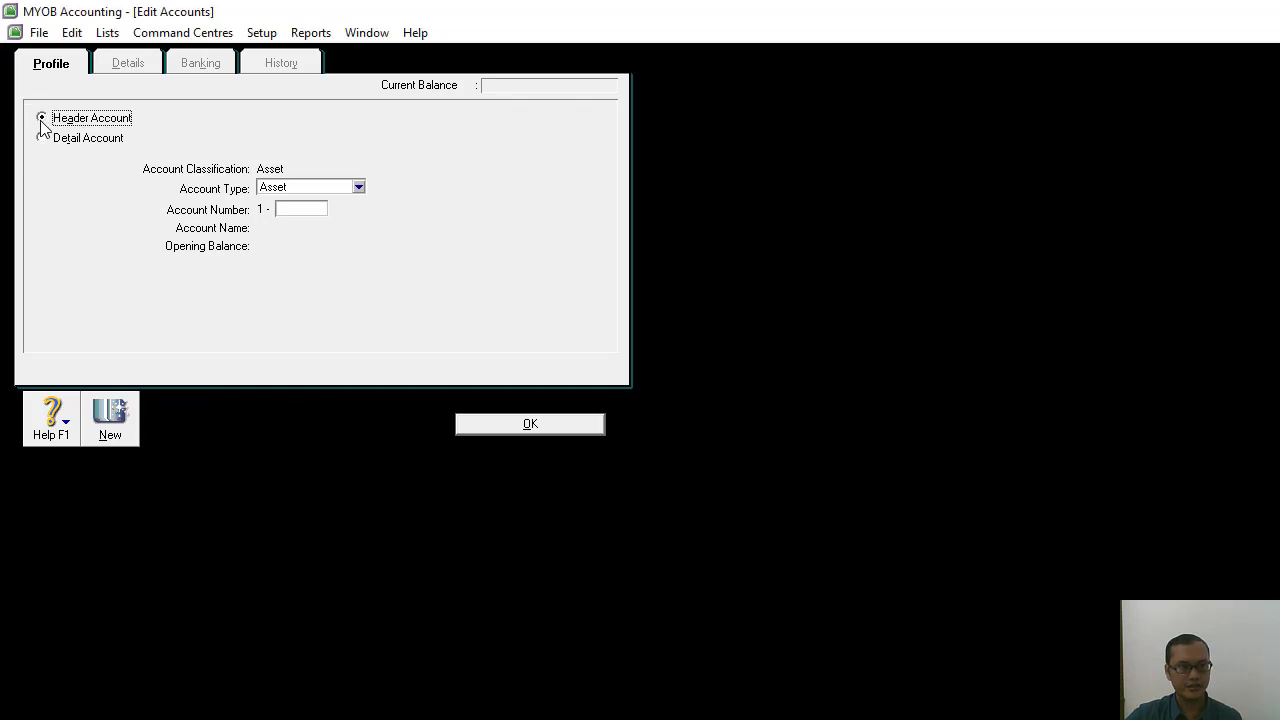
left_click(308, 207)
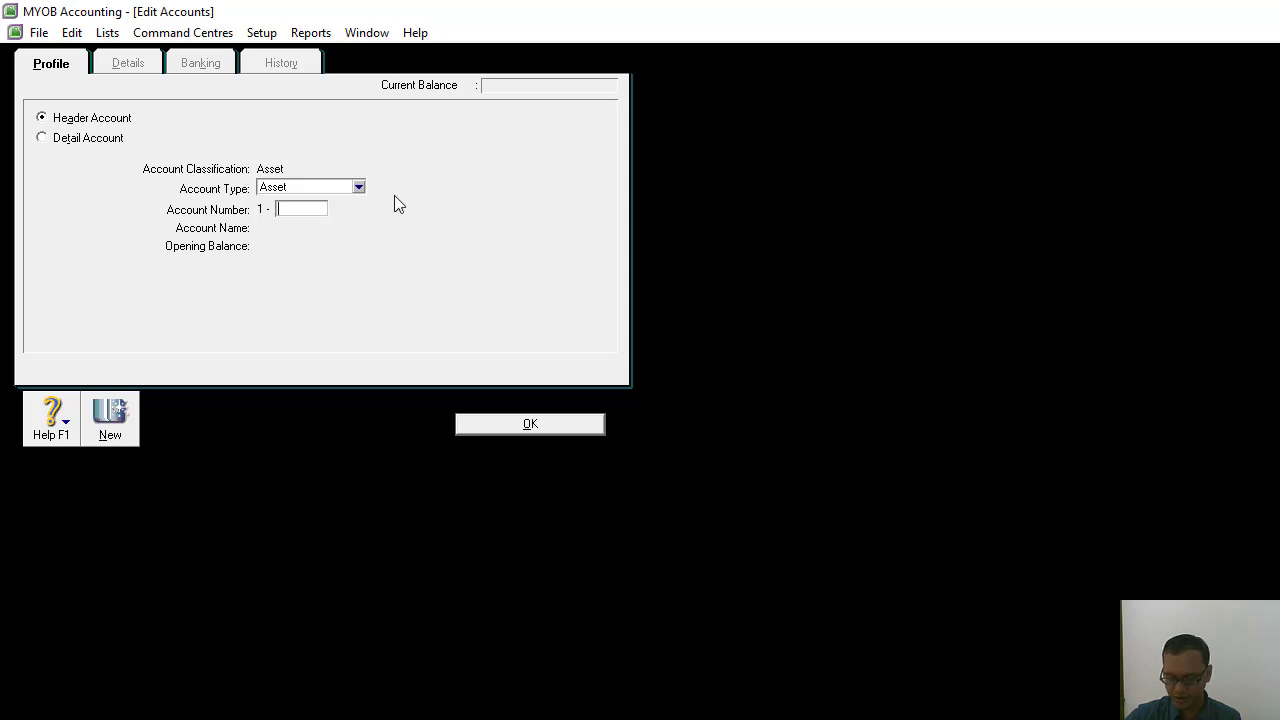
type("3000")
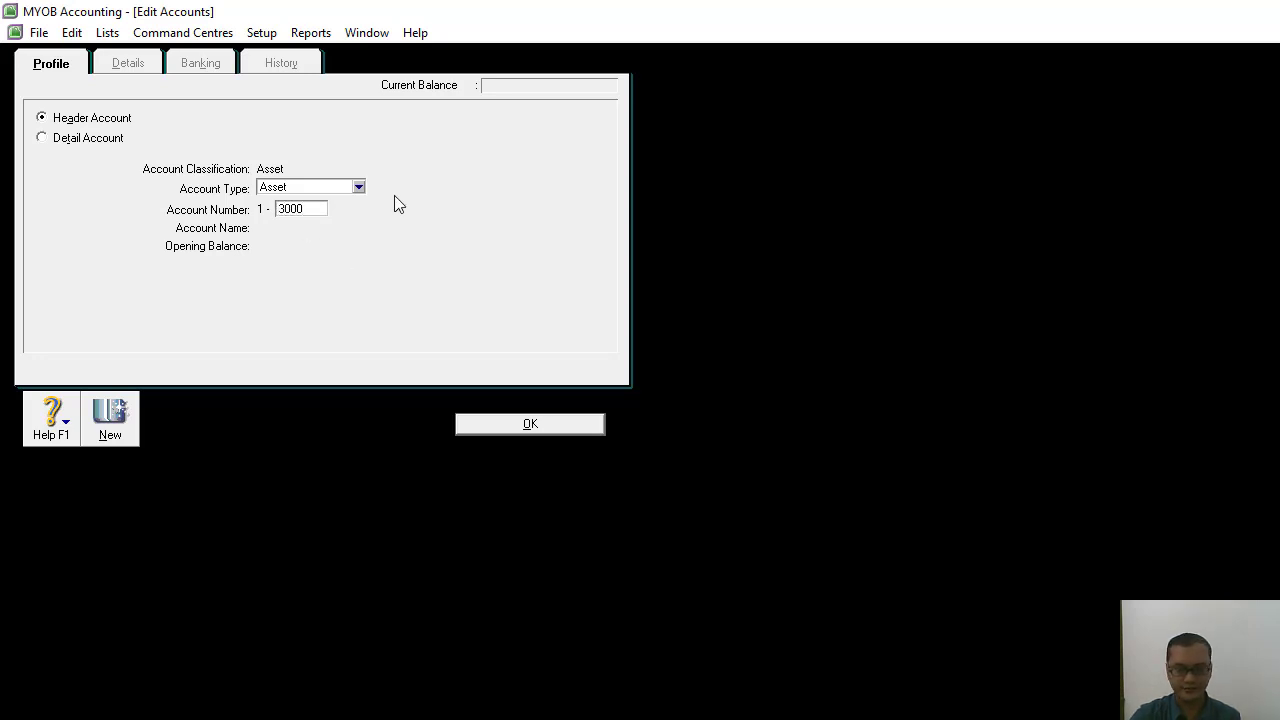
key("Tab")
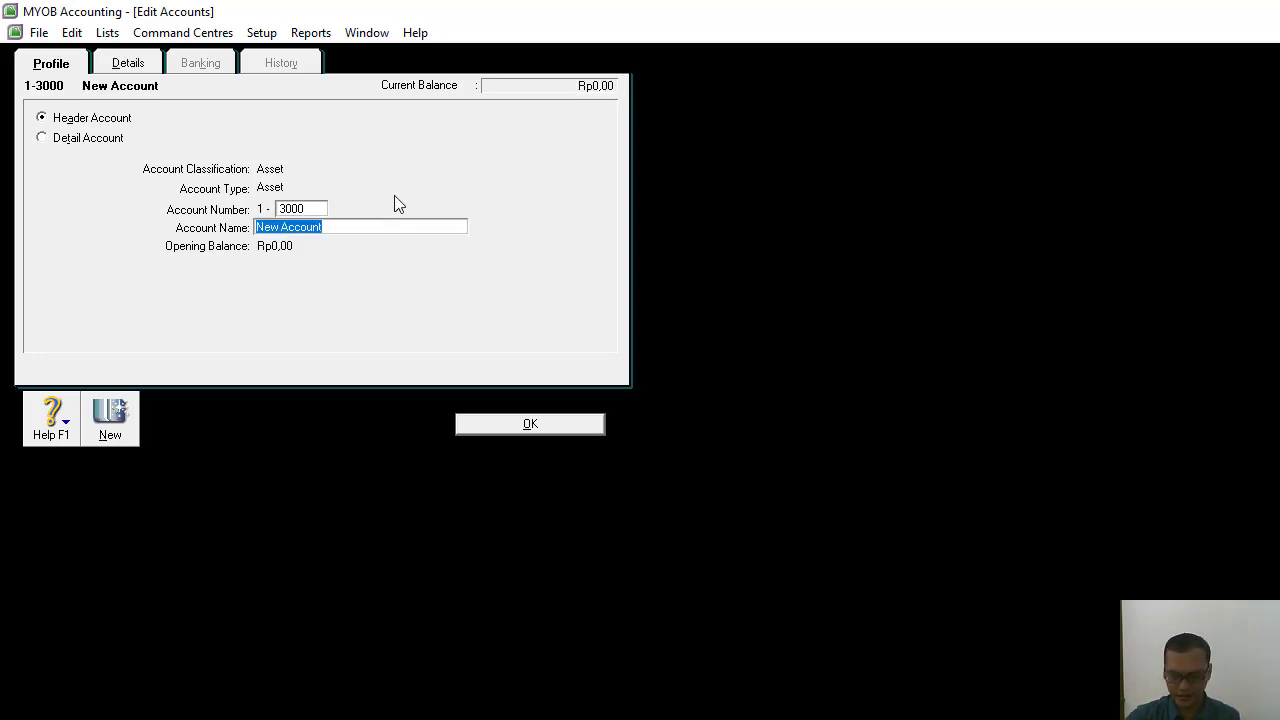
type("A")
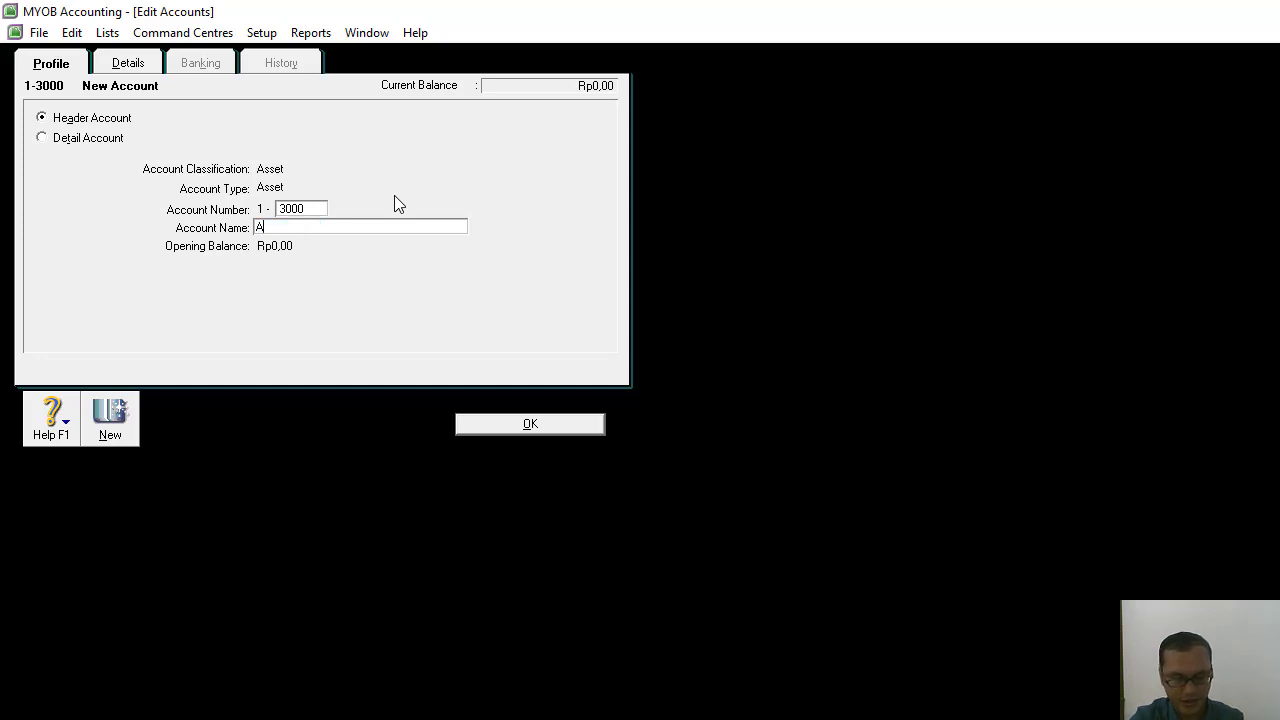
type("set")
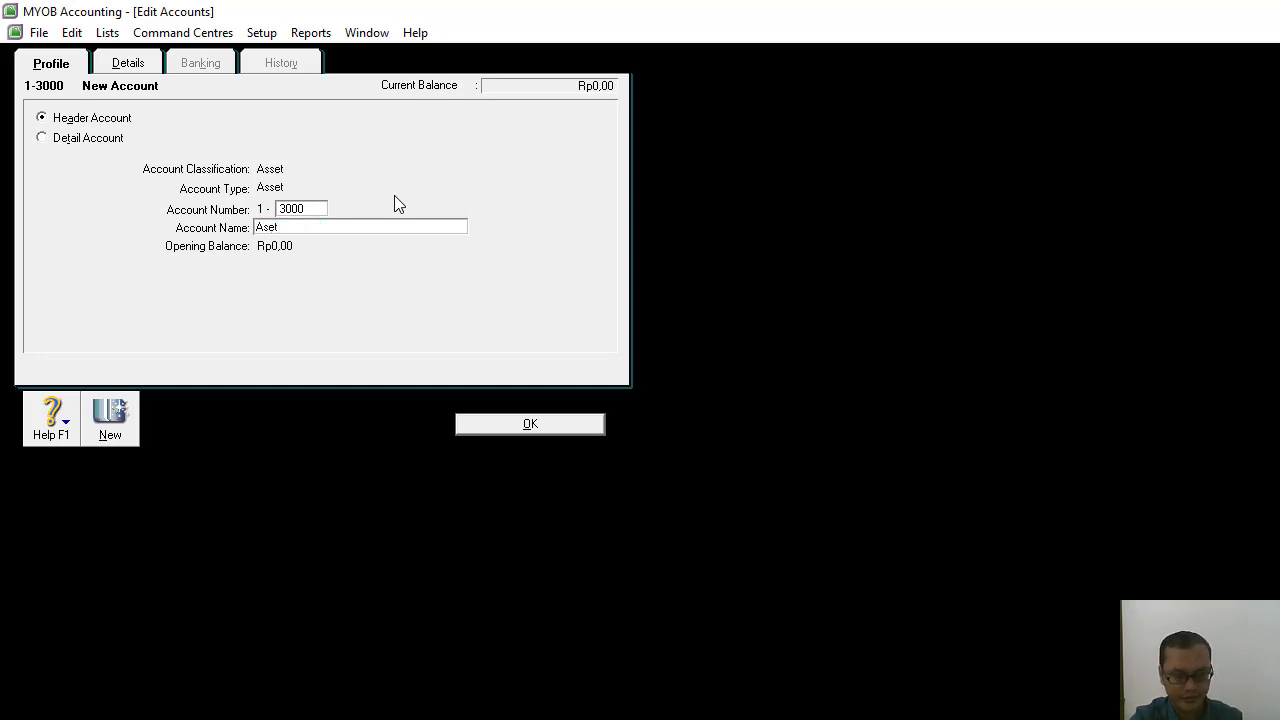
type(" Tetap")
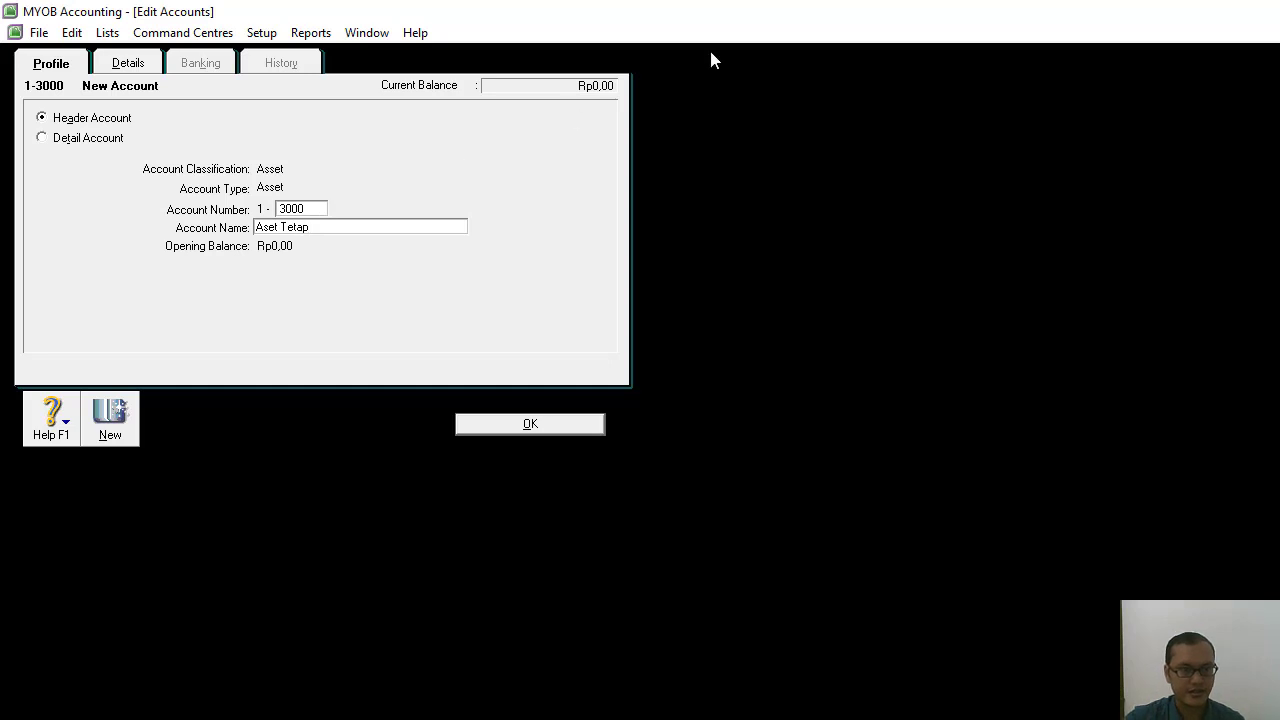
left_click(574, 423)
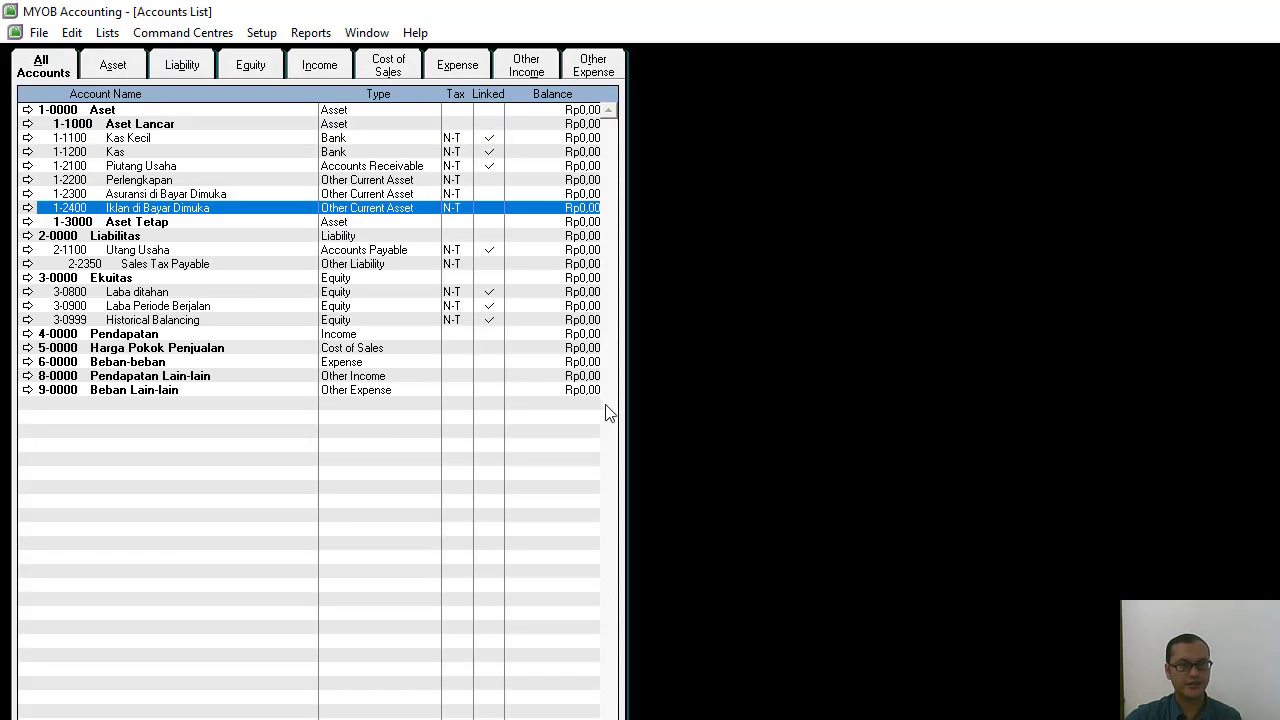
Add the detail account 1-3100 Peralatan under Aset Tetap with the account type Other Asset.
left_click(137, 226)
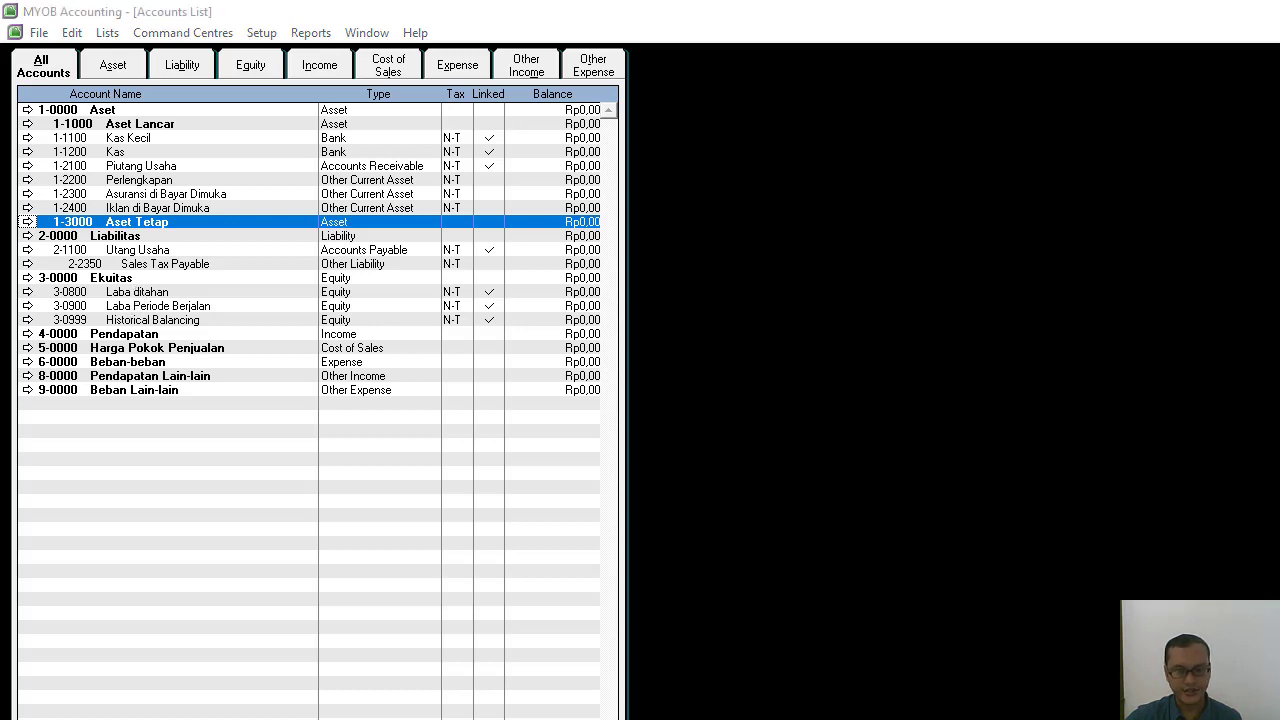
left_click(168, 700)
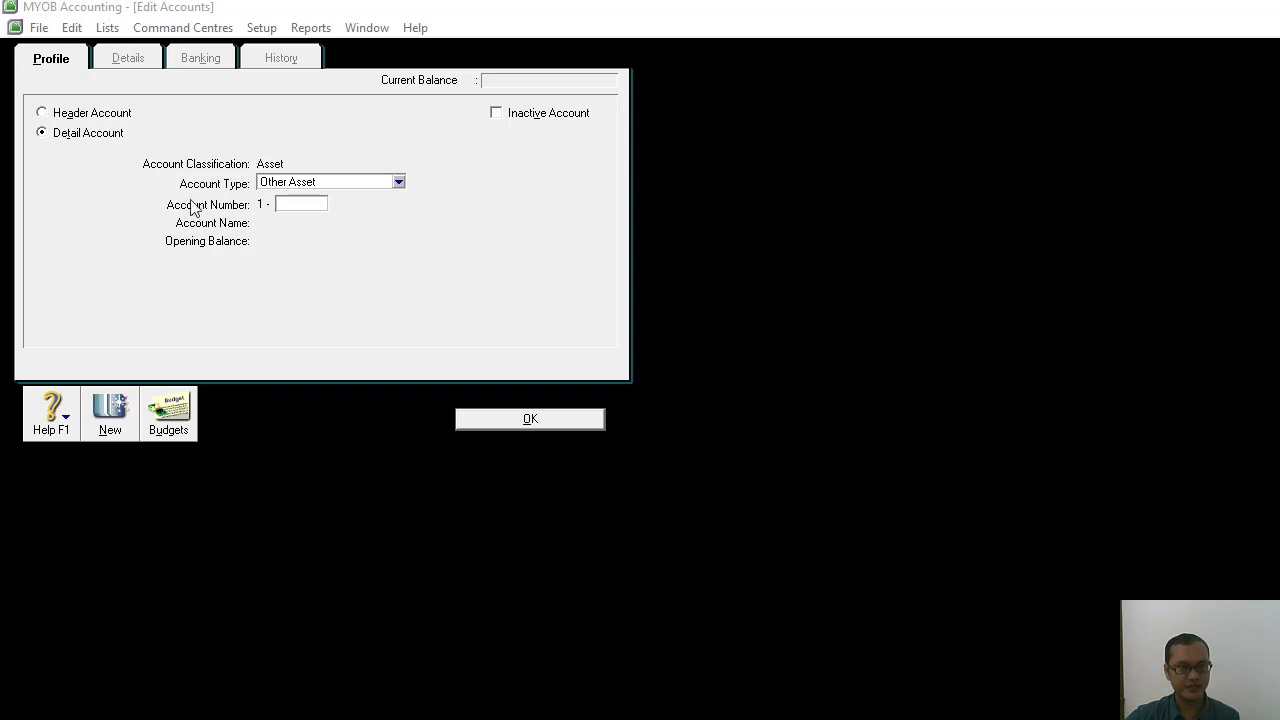
left_click(294, 203)
type("3100")
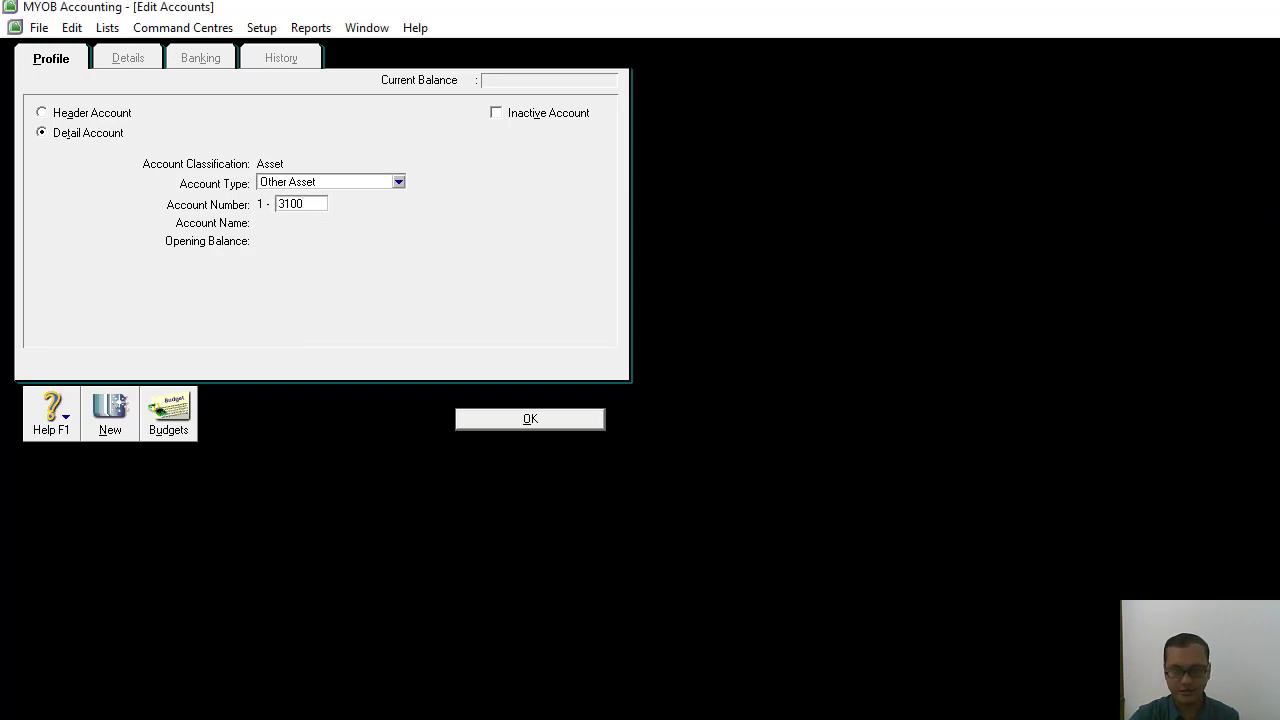
key("Tab")
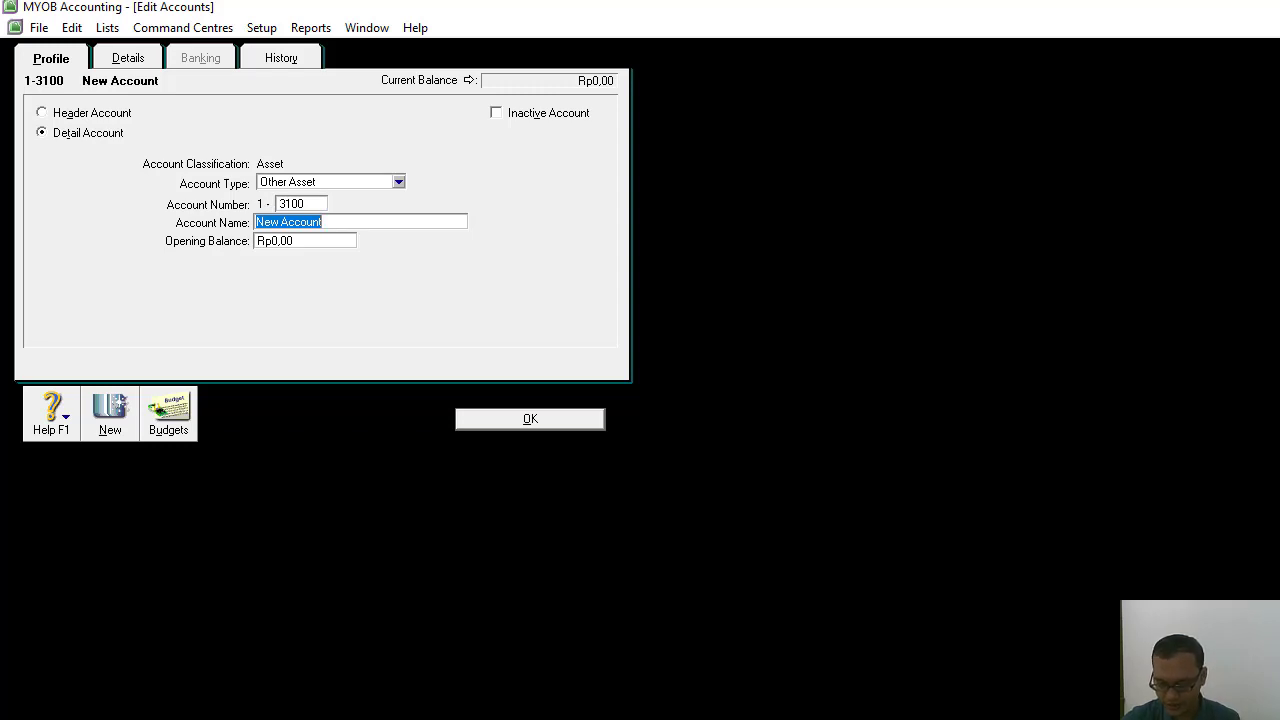
type("Peralatan")
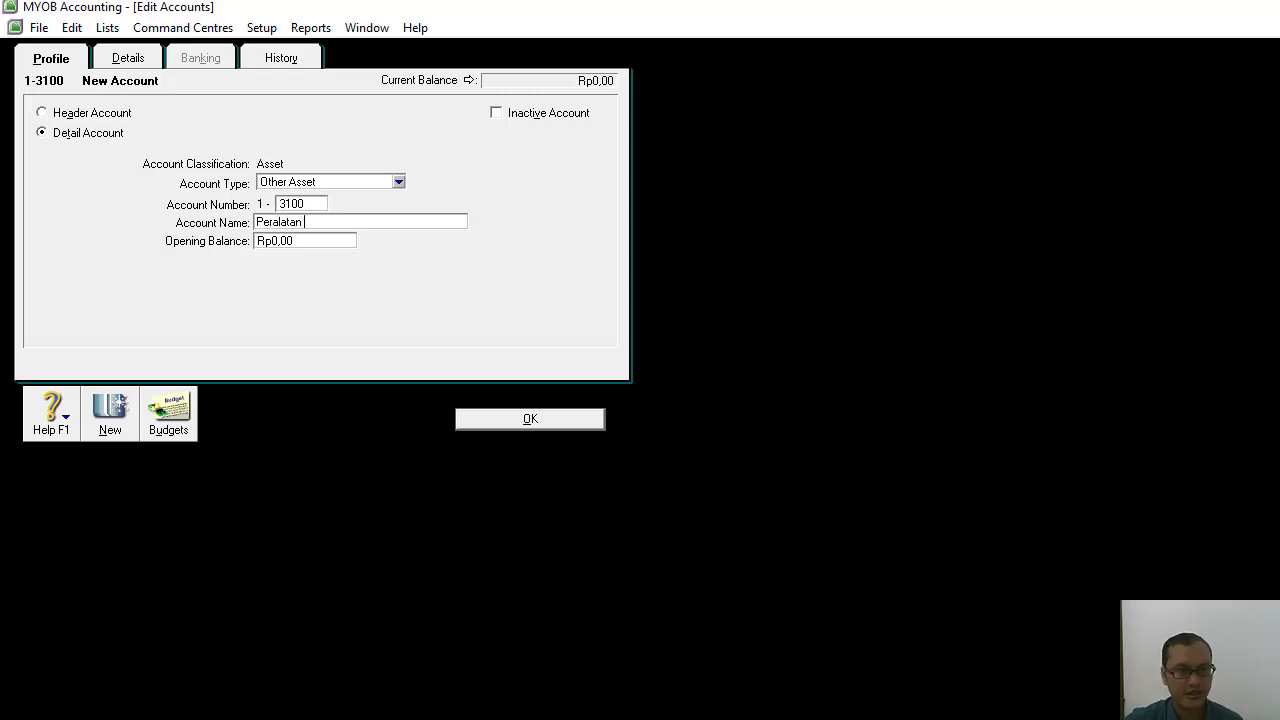
left_click(348, 242)
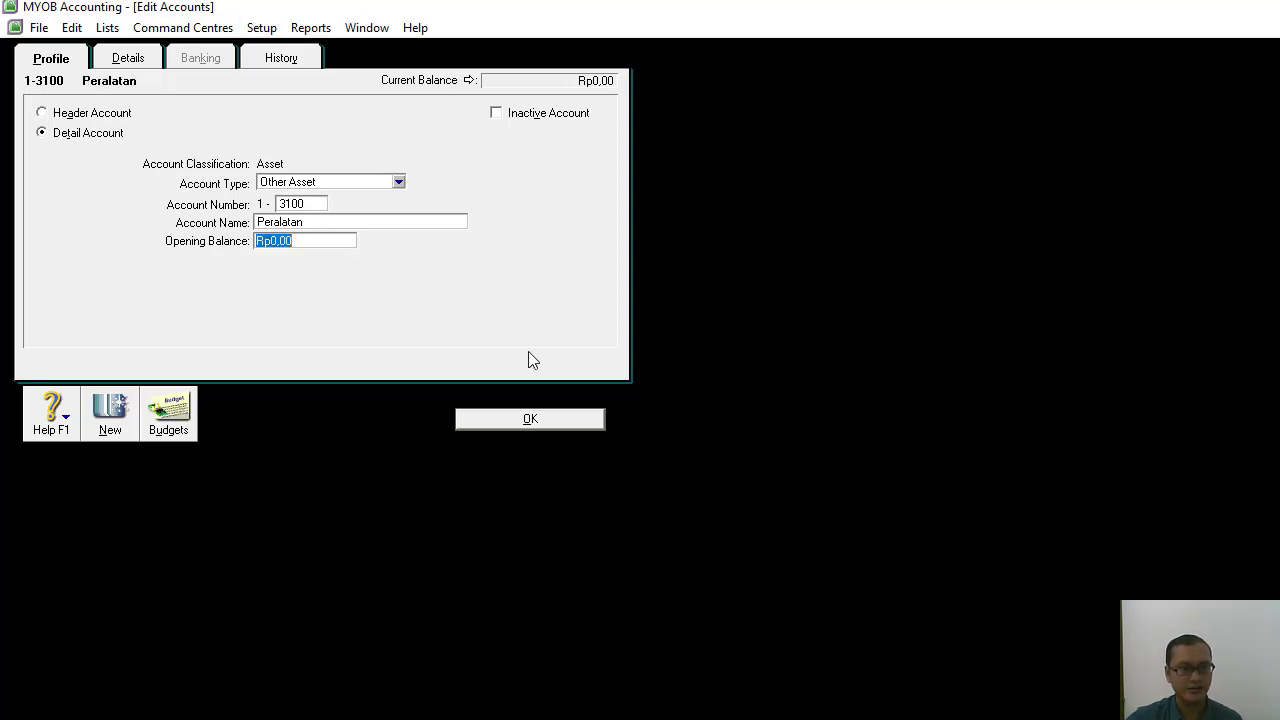
left_click(500, 424)
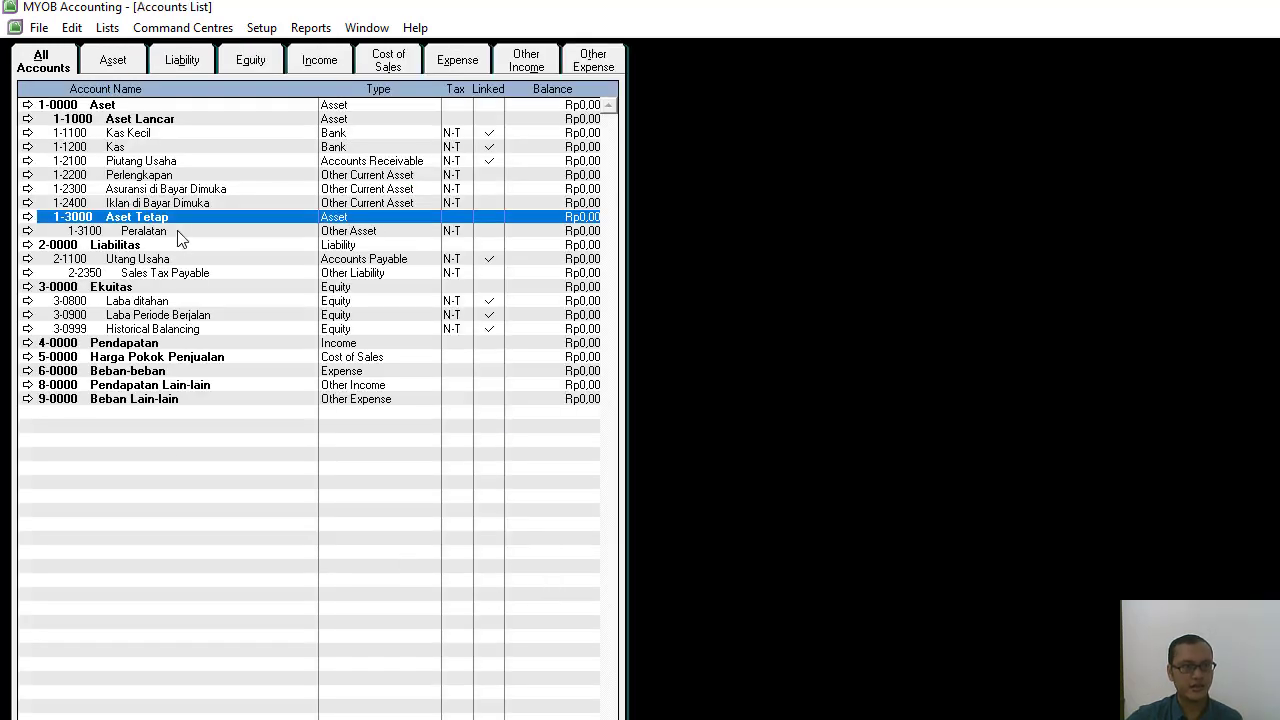
Add the detail account 1-3110 Akm. Peny. Peralatan as a Fixed Asset and start another new account.
left_click(150, 232)
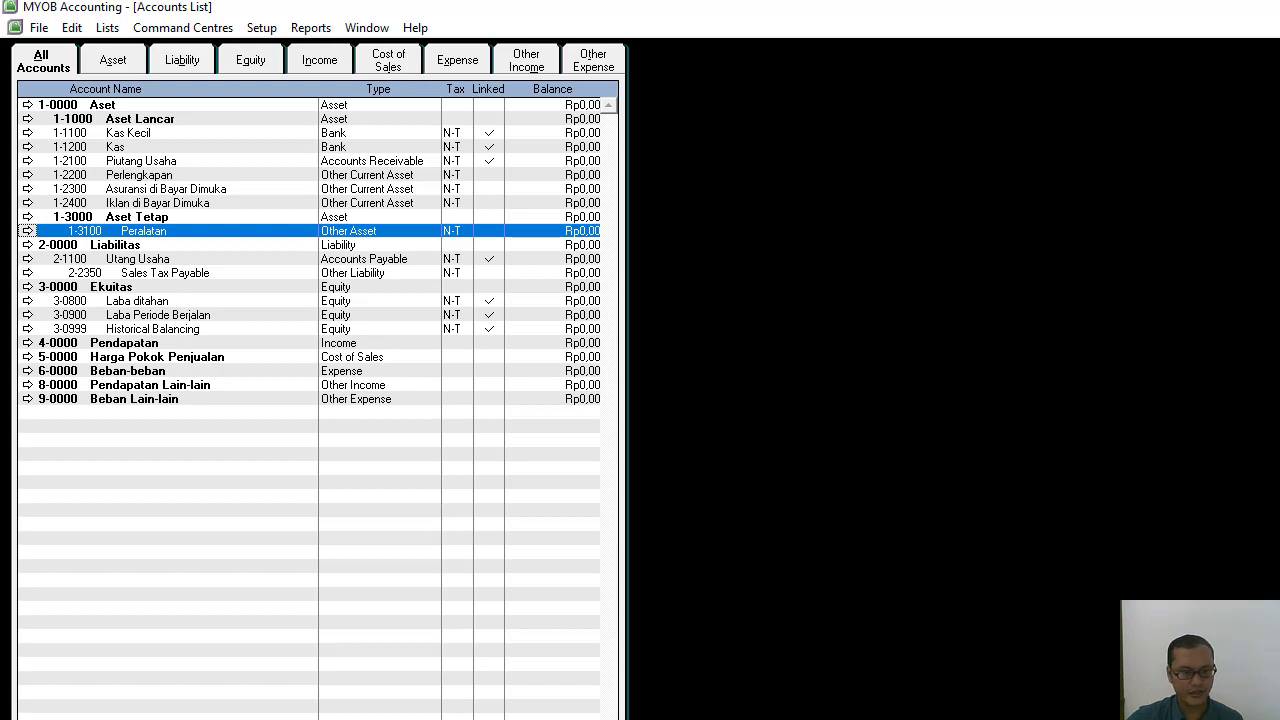
key("alt+n")
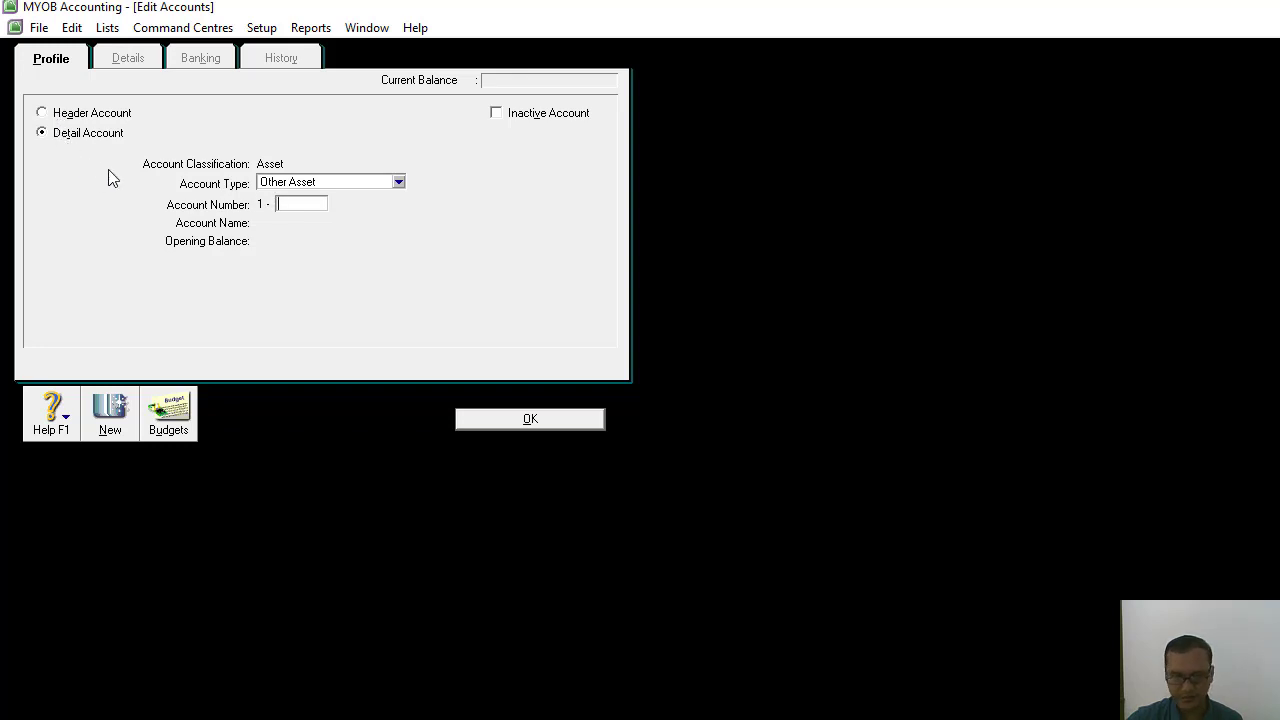
left_click(400, 183)
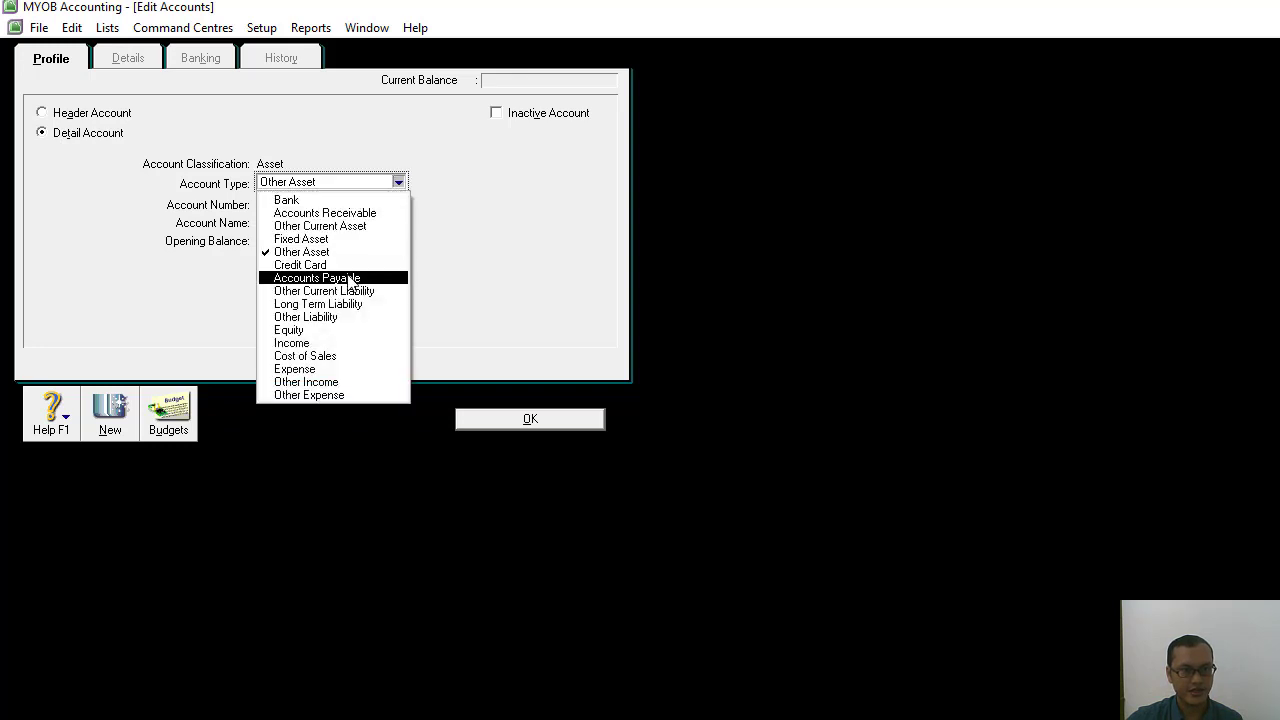
left_click(340, 239)
left_click(292, 203)
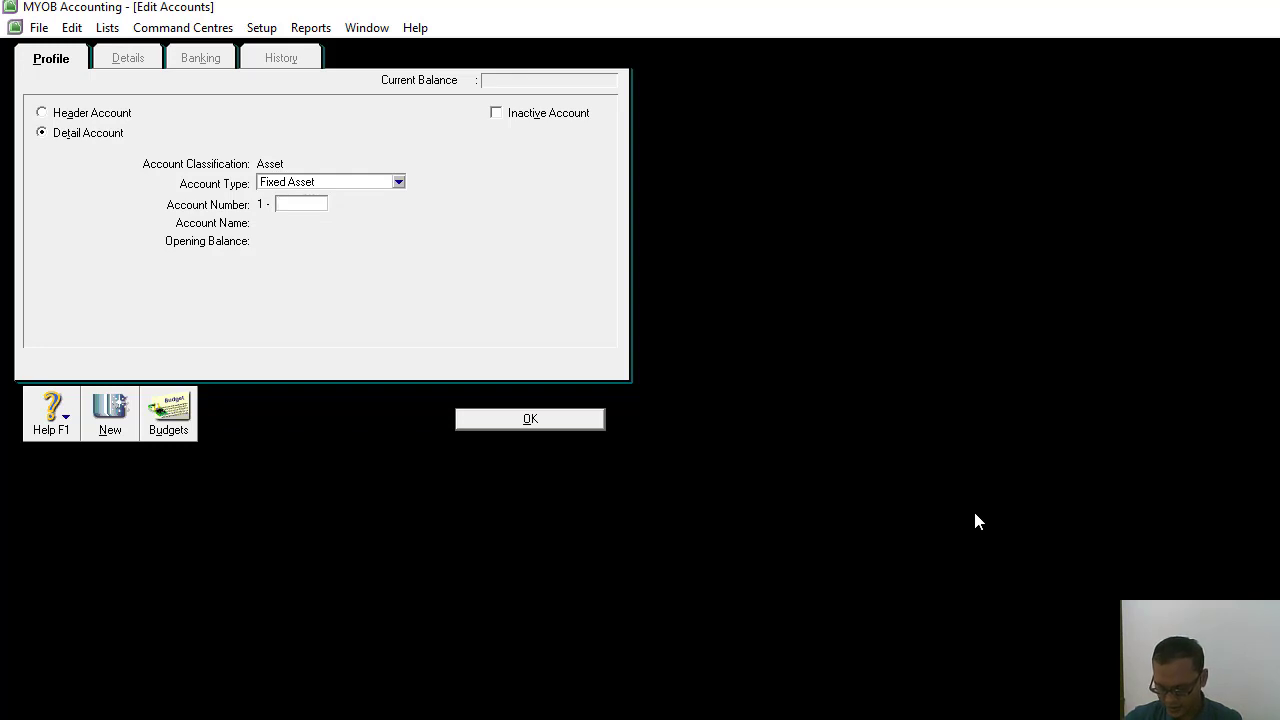
type("311")
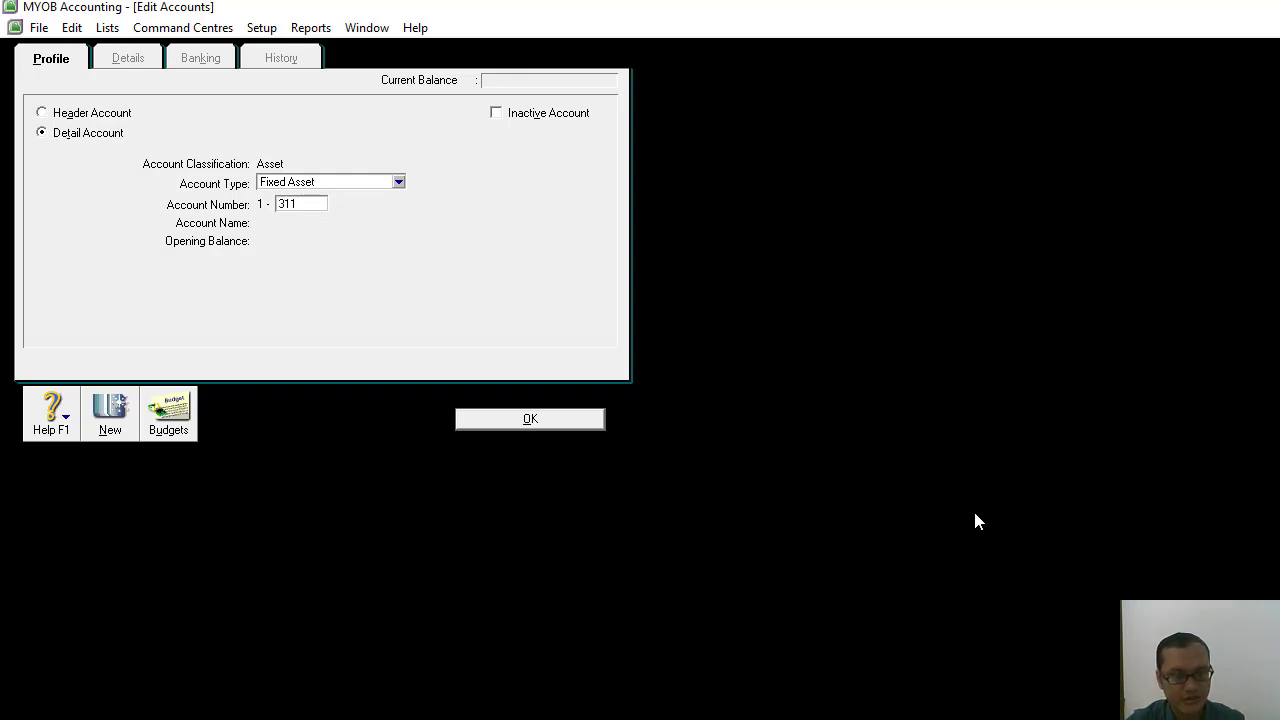
type("0")
key("Tab")
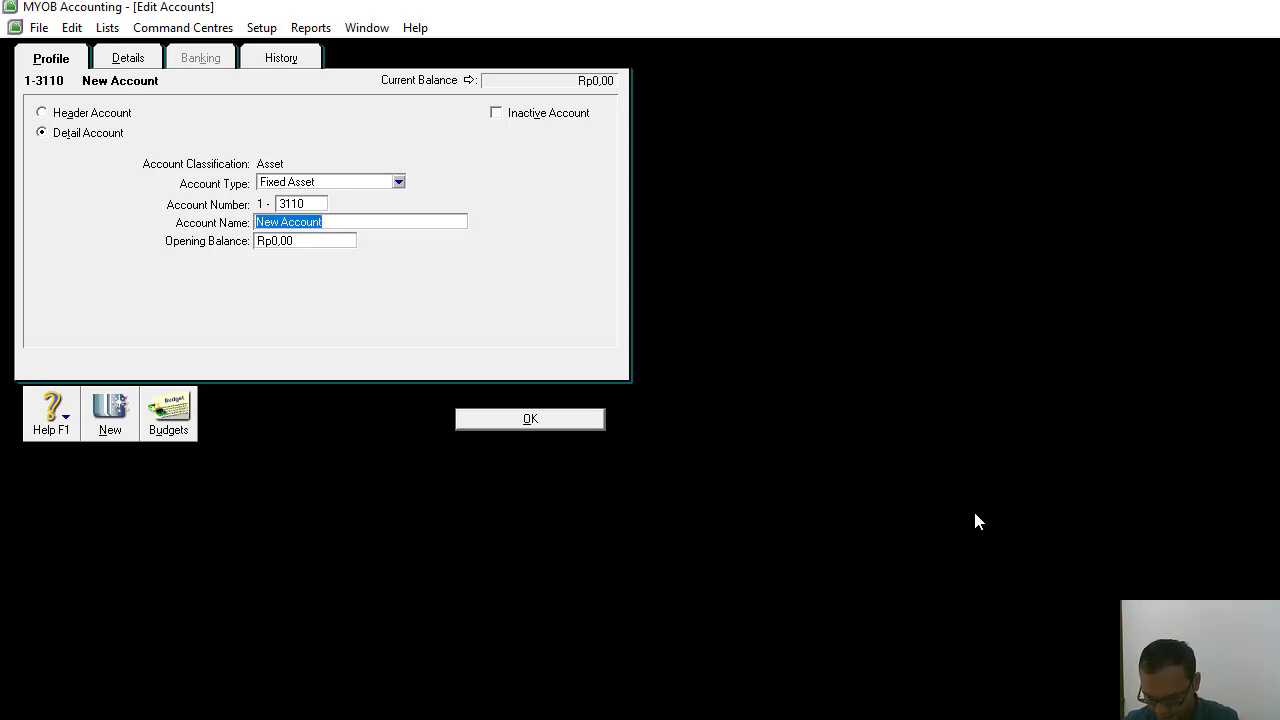
type("Akm. Peny. Peralatan")
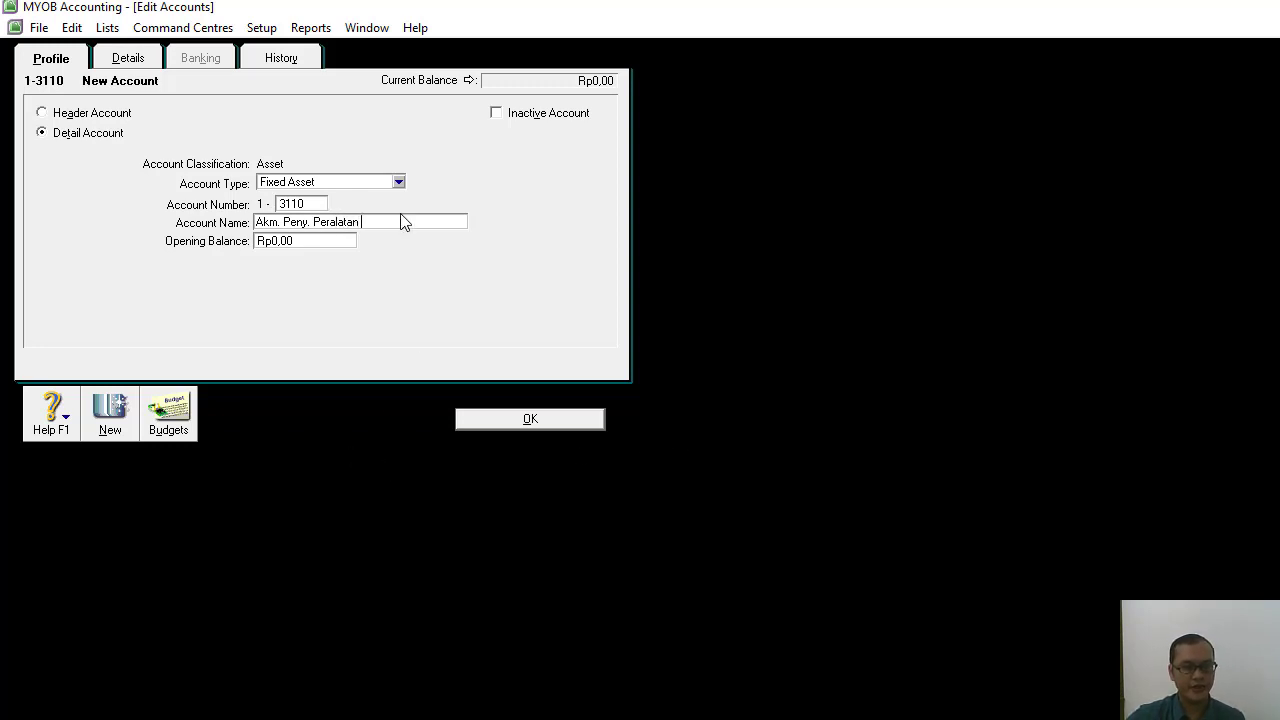
left_click(111, 418)
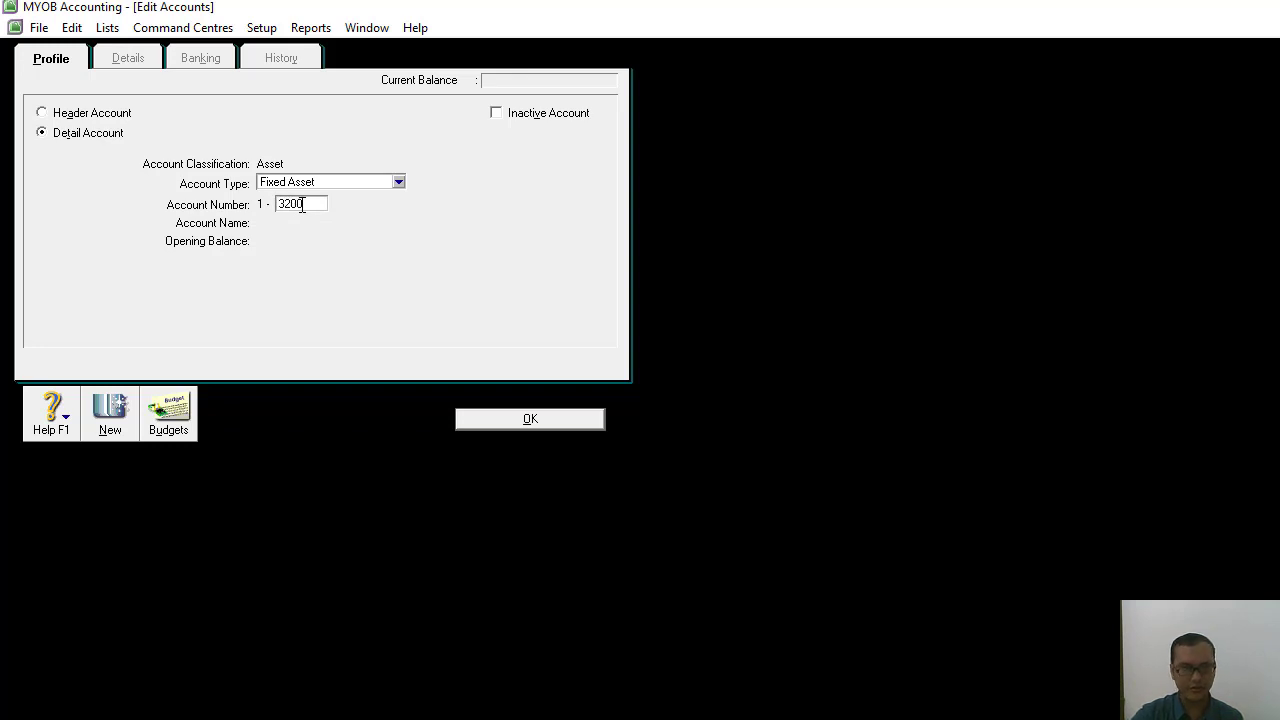
Add the detail account 1-3200 Gedung as a Fixed Asset and start another new account.
key("Tab")
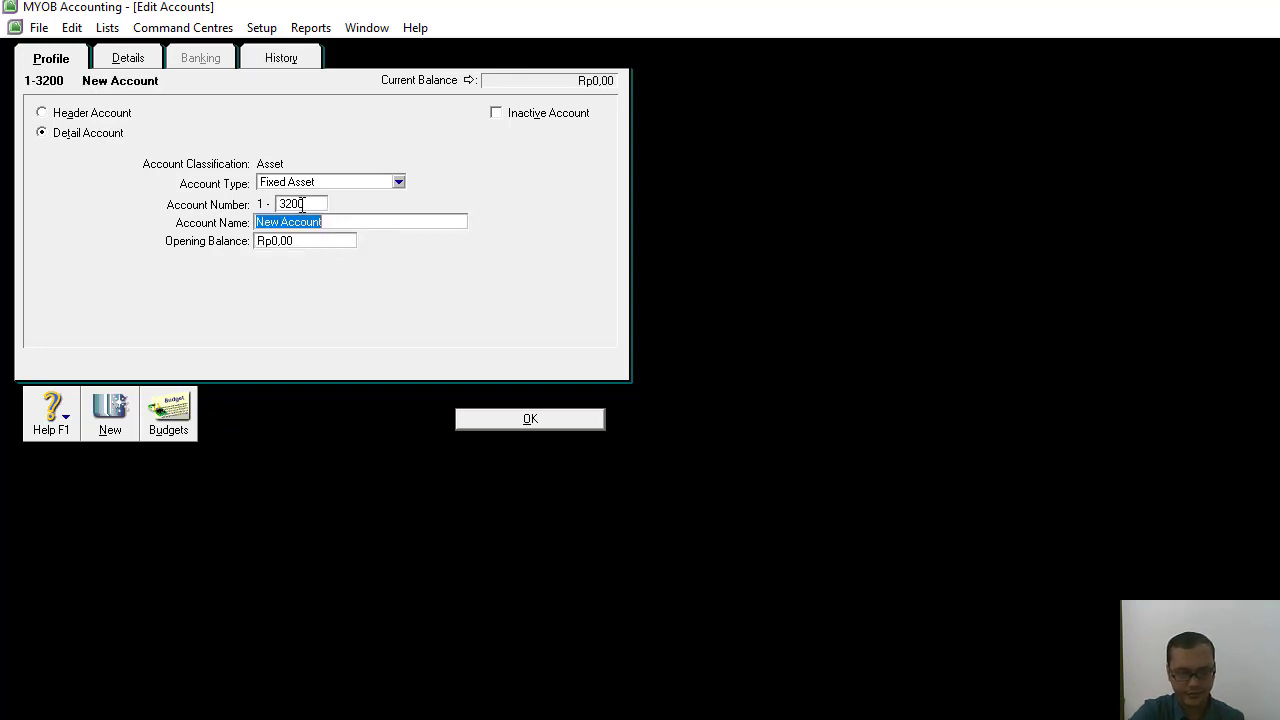
type("Gedung")
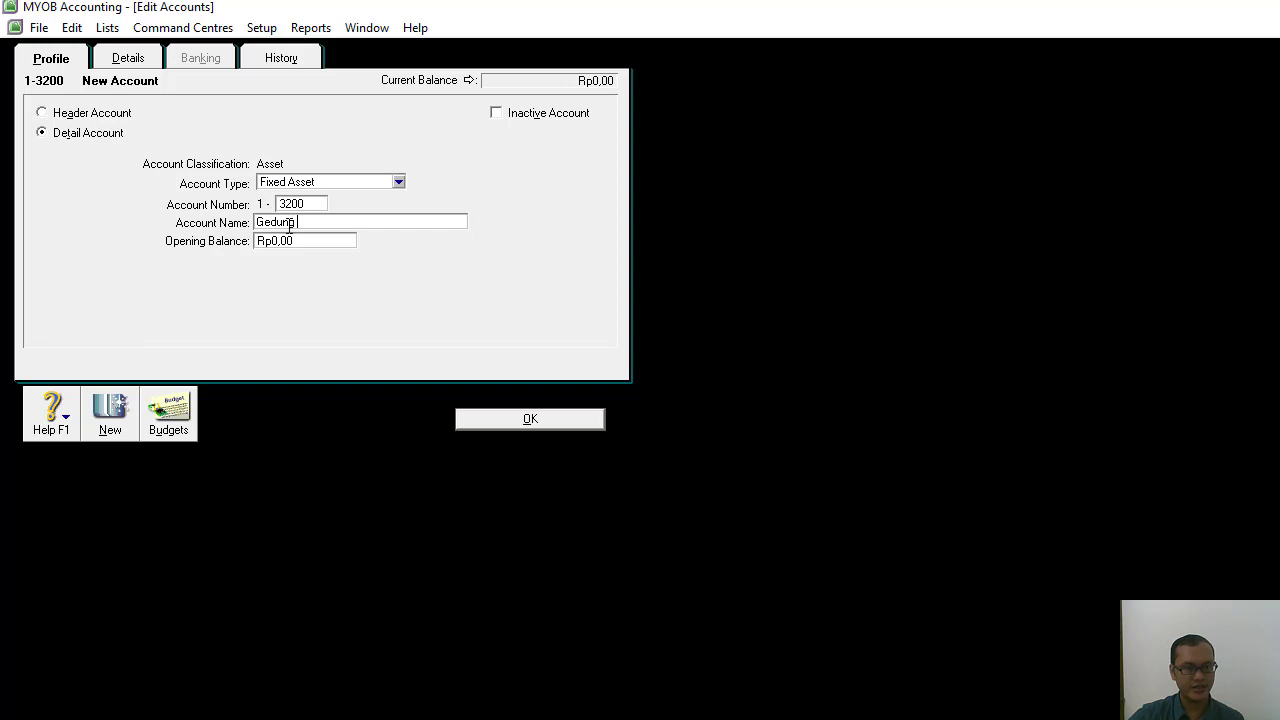
left_click(112, 415)
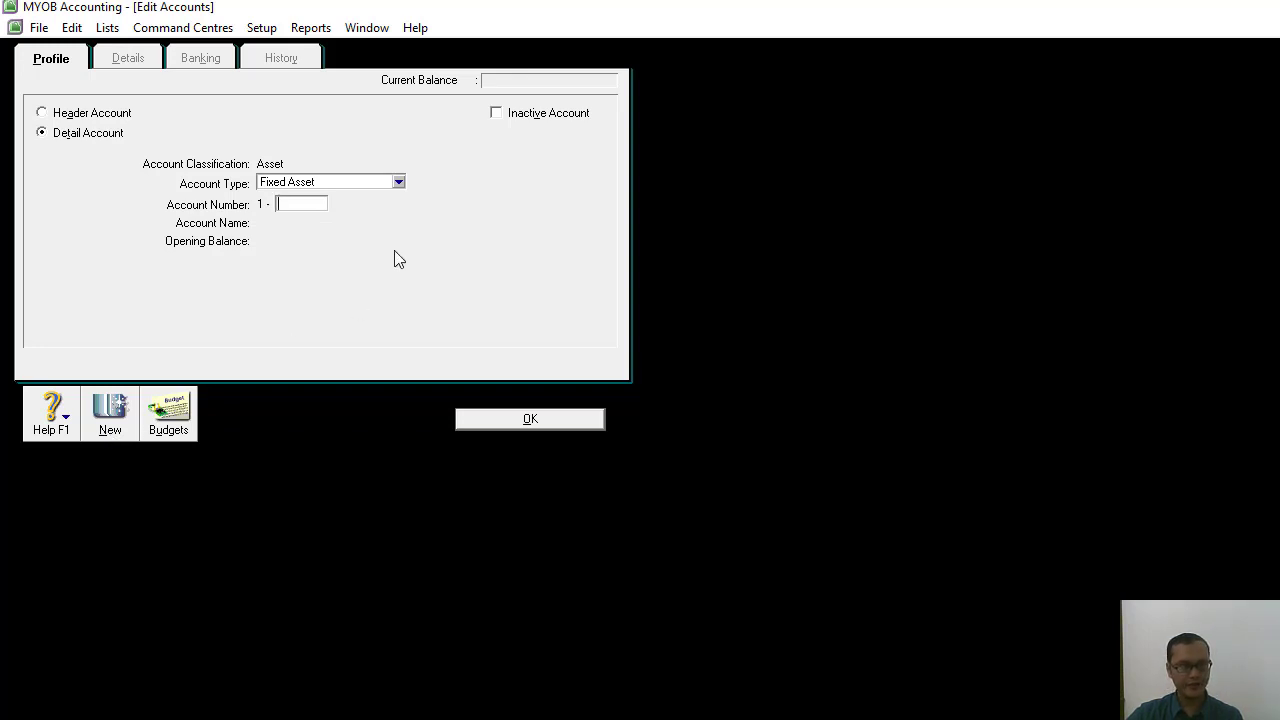
Add the detail account 1-3210 Akm. Peny. Gedung with the account type Fixed Asset and return to the accounts list.
type("321")
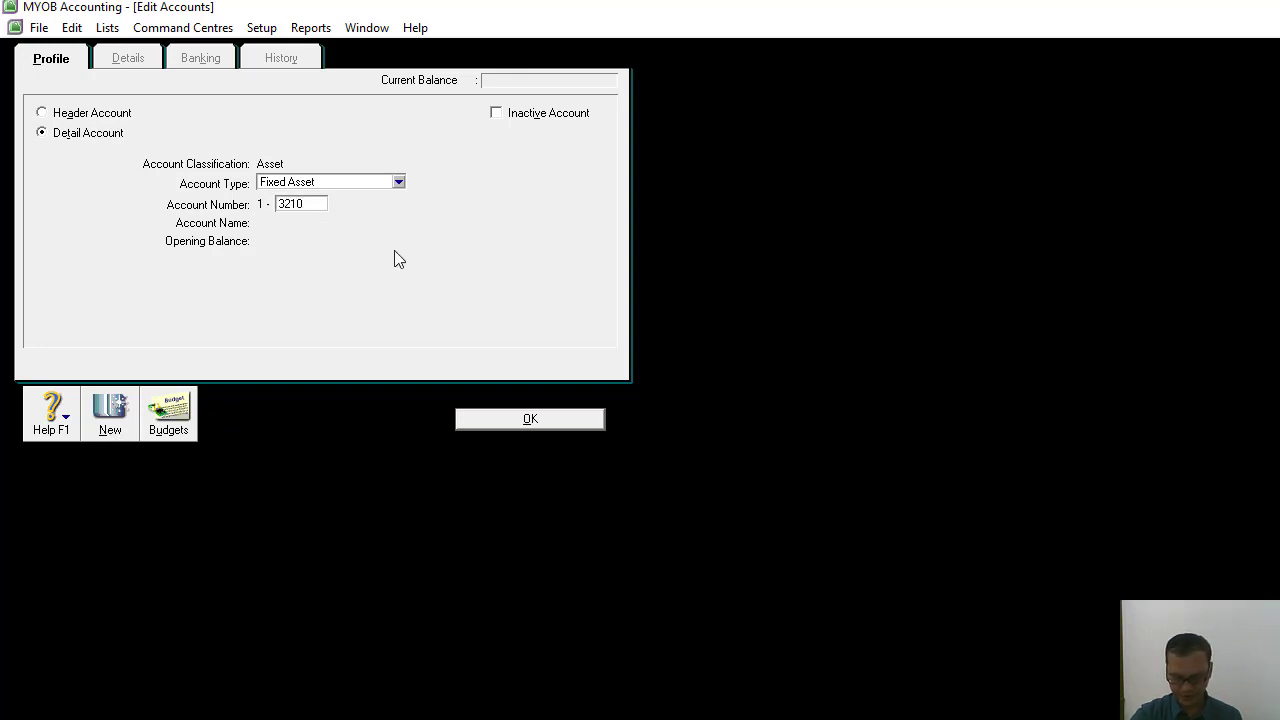
type("0")
key("Tab")
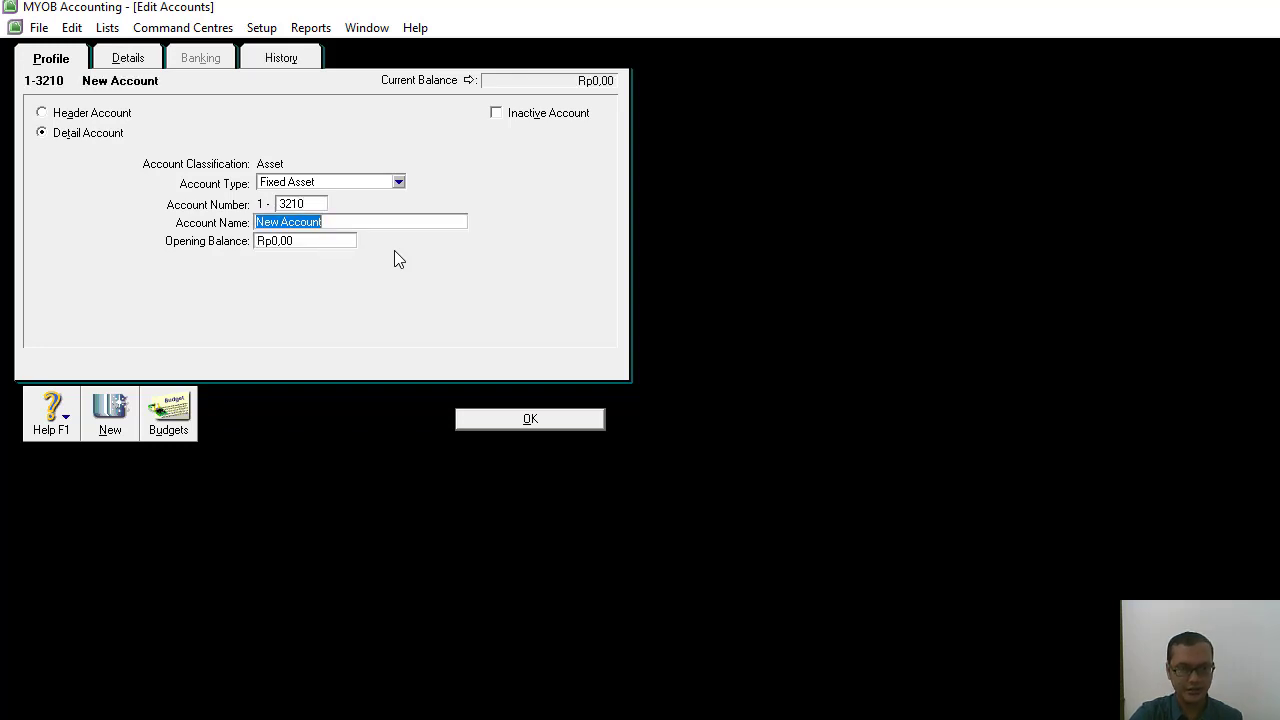
type("Akm. P")
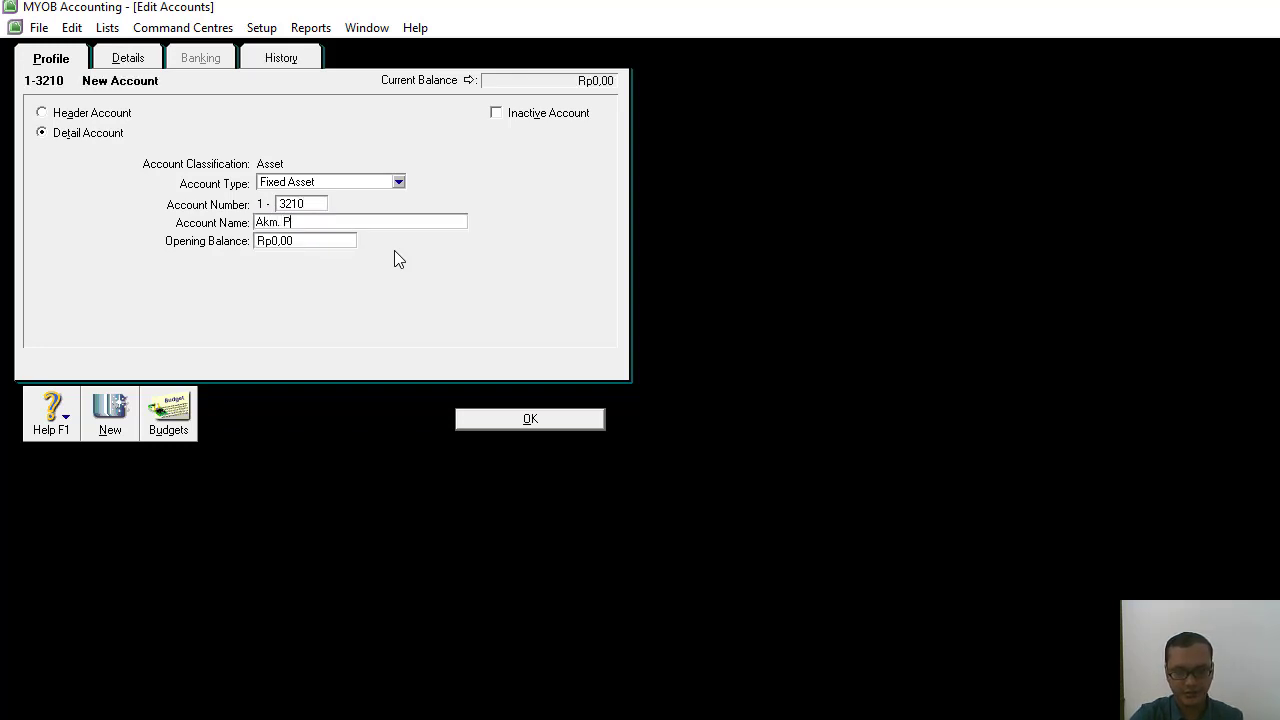
type("eny. G")
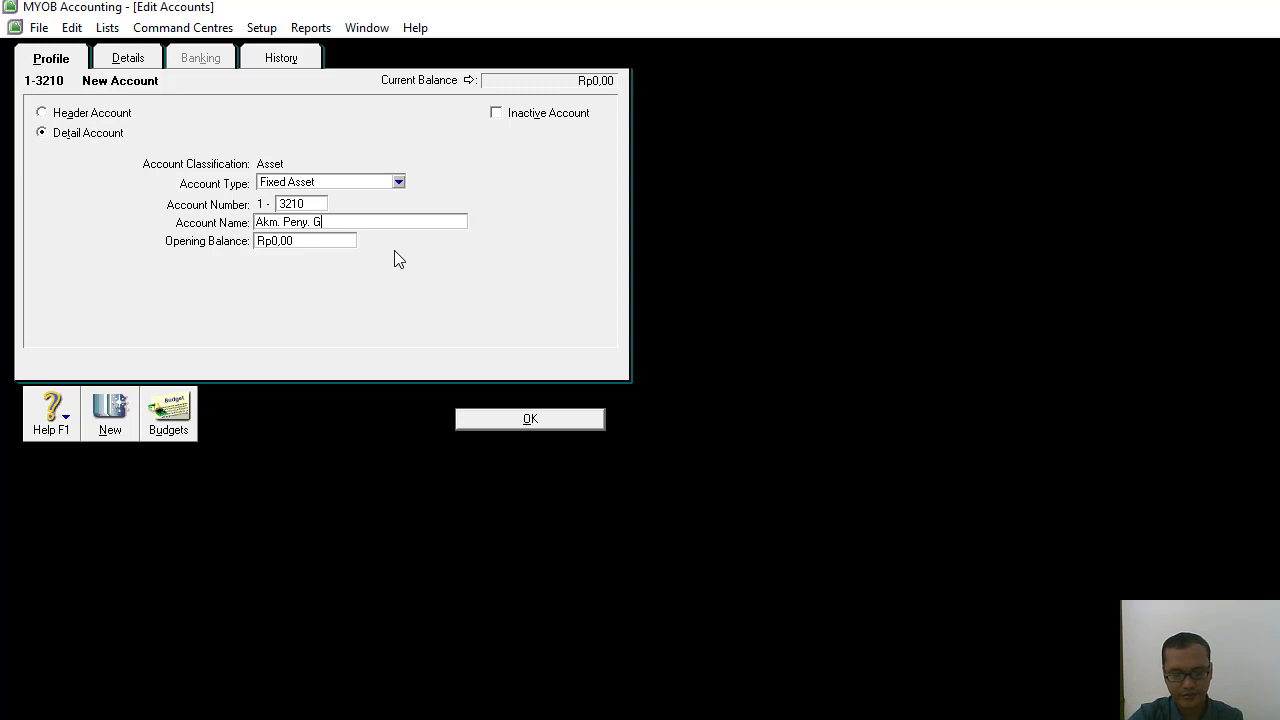
type("edung")
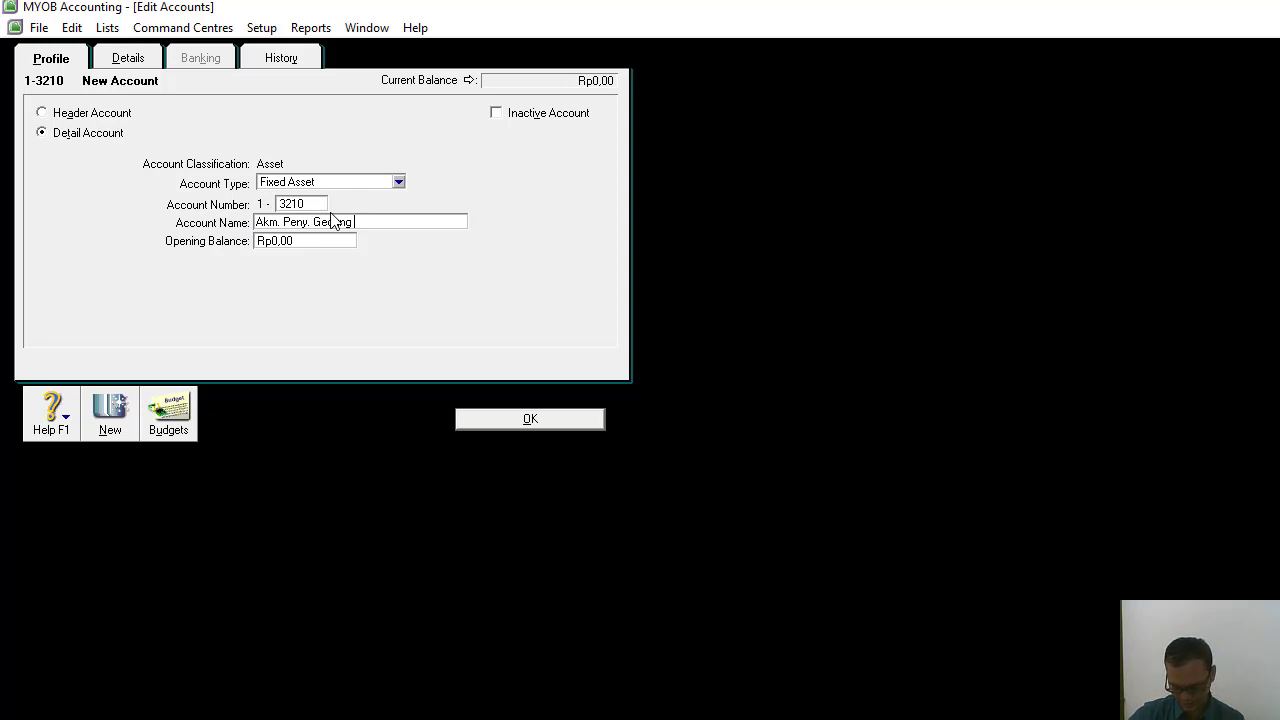
left_click(505, 425)
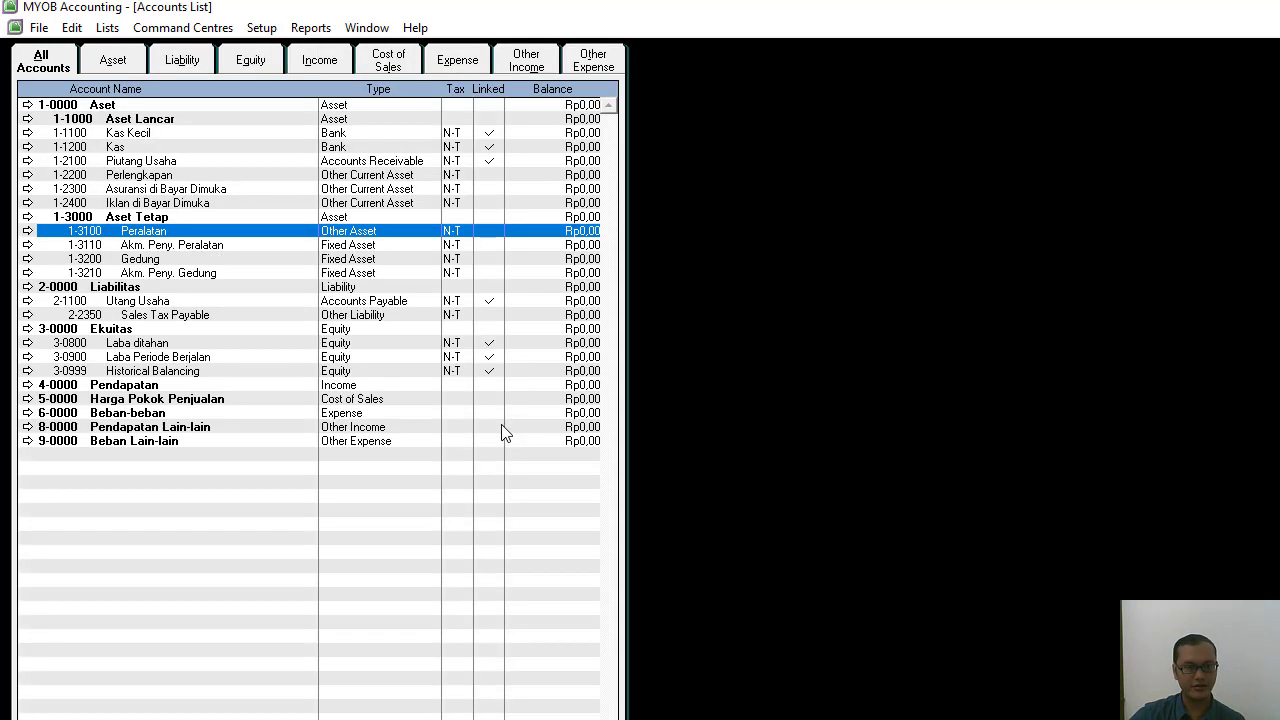
Switch to the Word manuscript and read the liability accounts in the Akun Baru table.
left_click(140, 274)
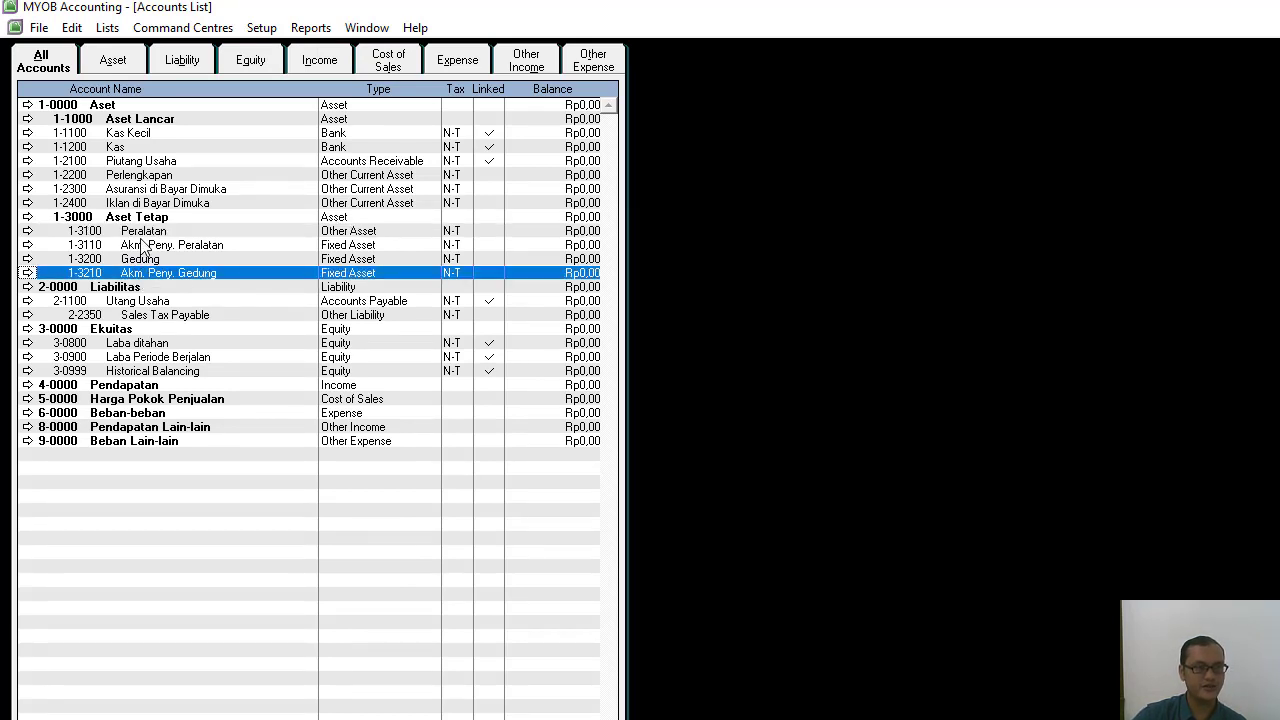
left_click(126, 289)
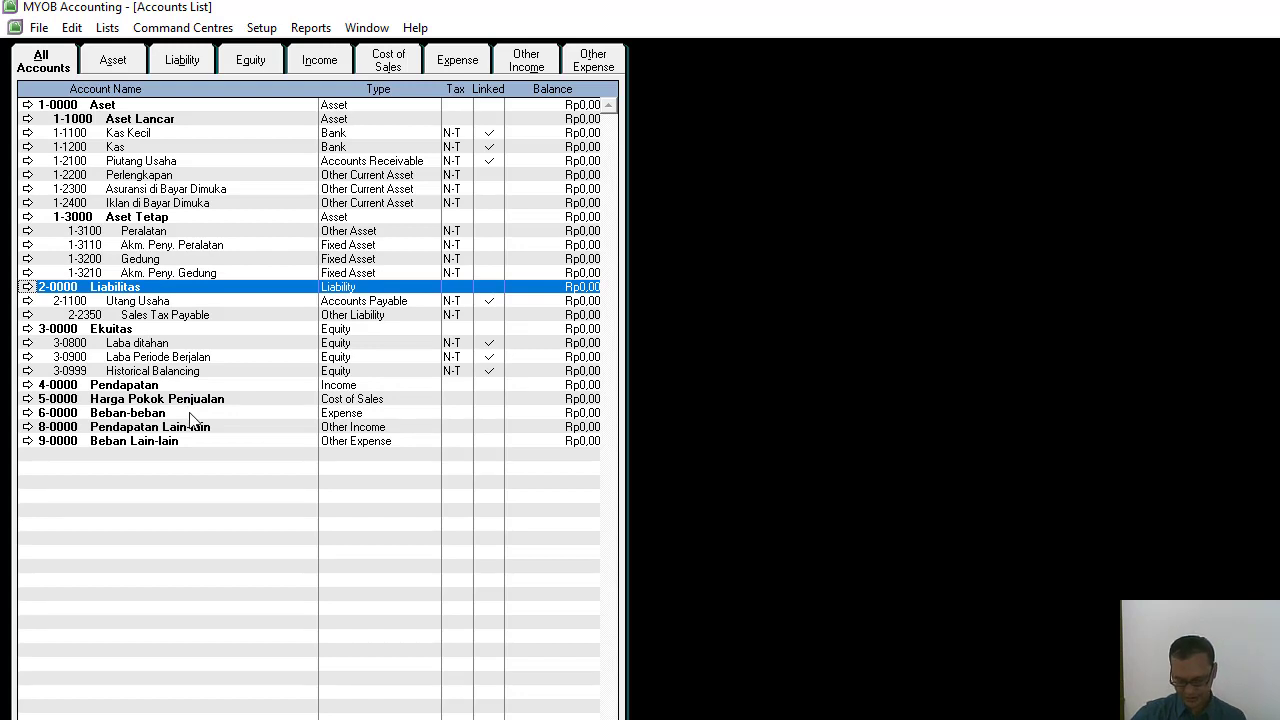
key("alt+Tab")
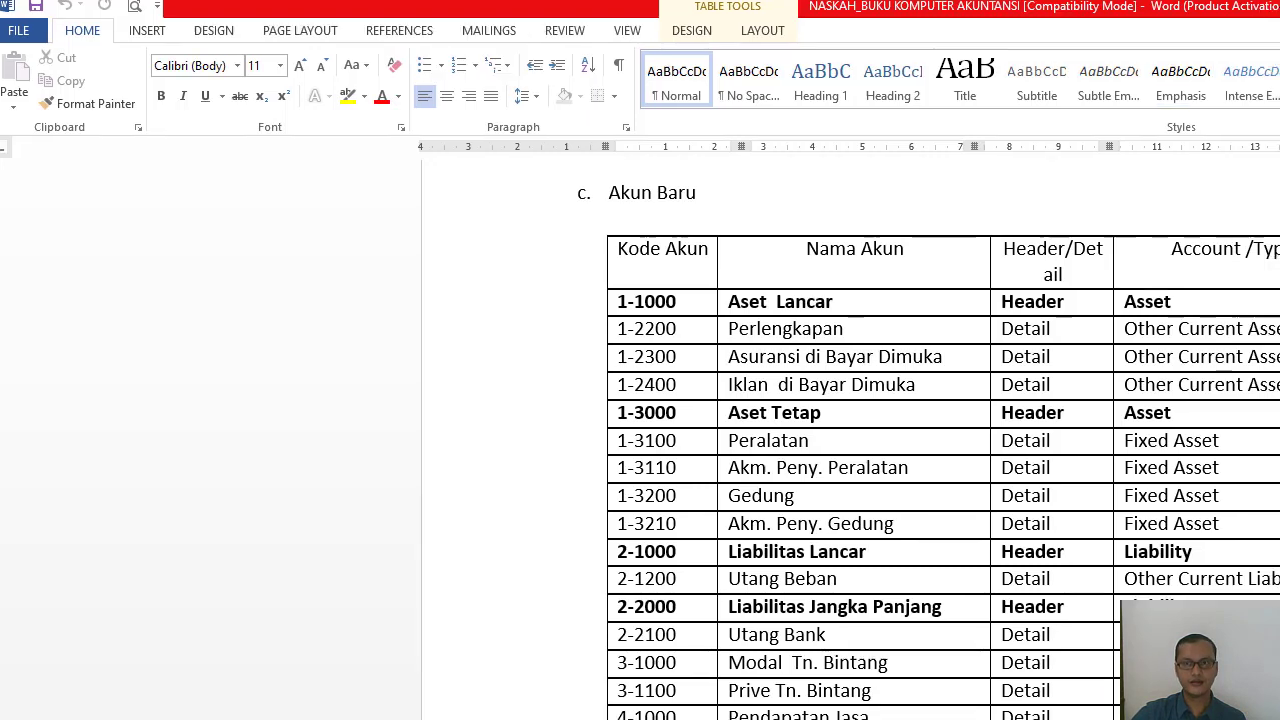
scroll(958, 373, "down", 5)
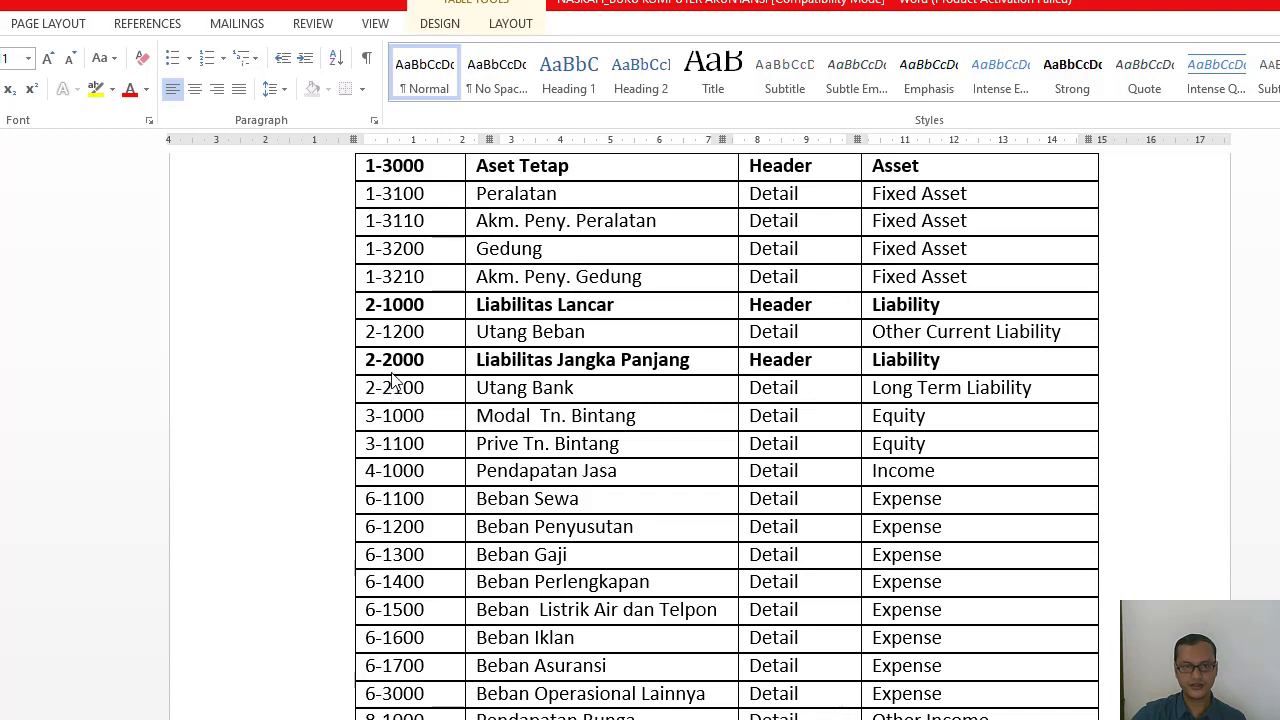
scroll(727, 436, "down", 2)
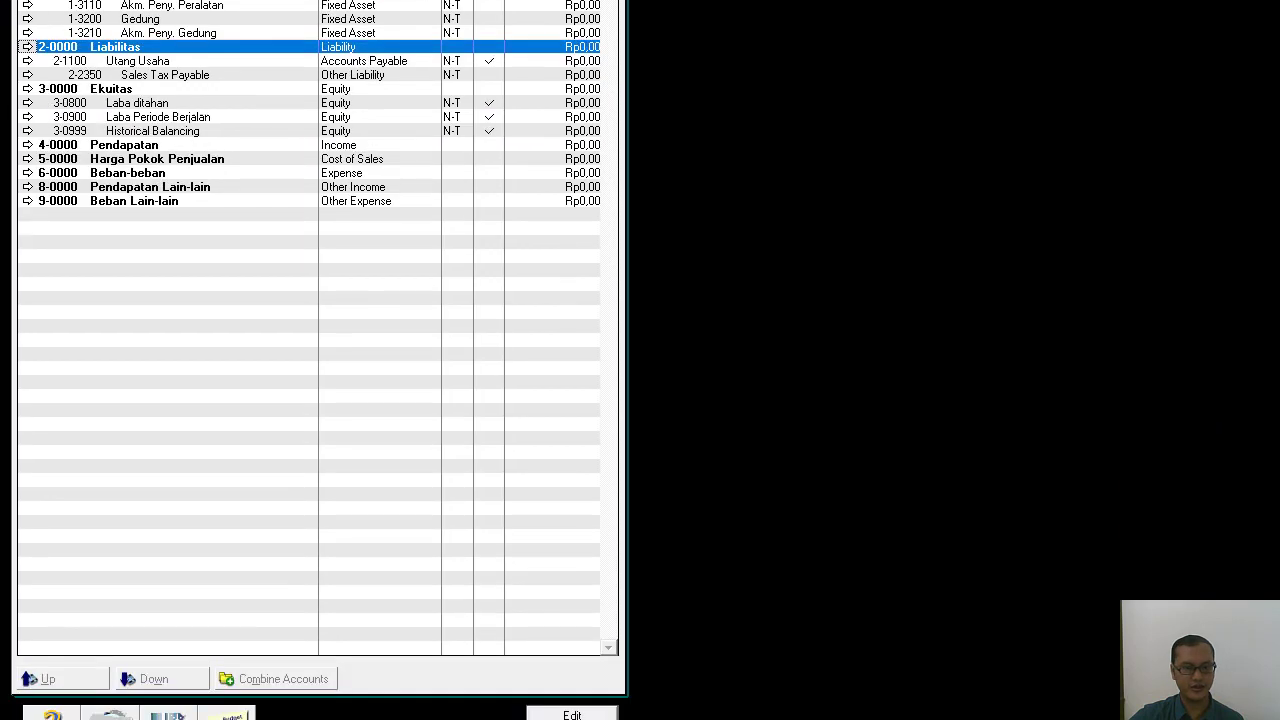
Back in MYOB Accounting, add the header account 2-1000 Liabilitas lancar with the account type Liability.
left_click(170, 684)
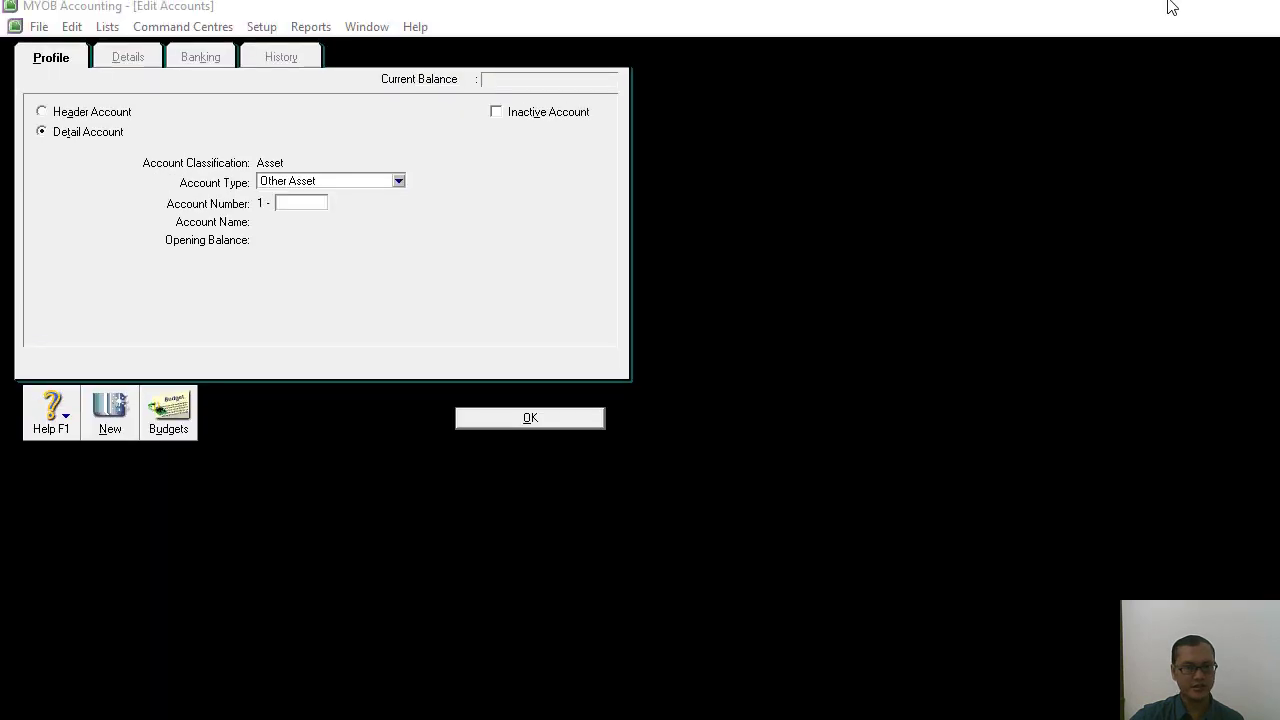
left_click(42, 112)
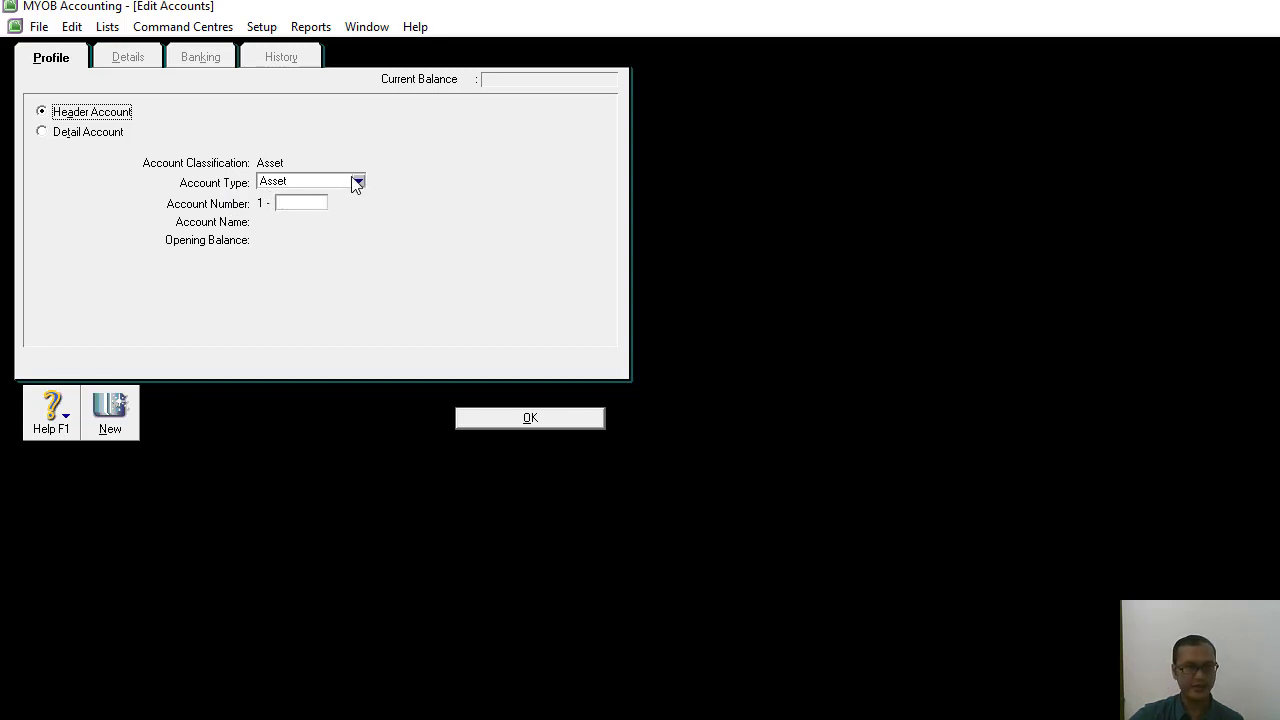
left_click(358, 181)
left_click(327, 213)
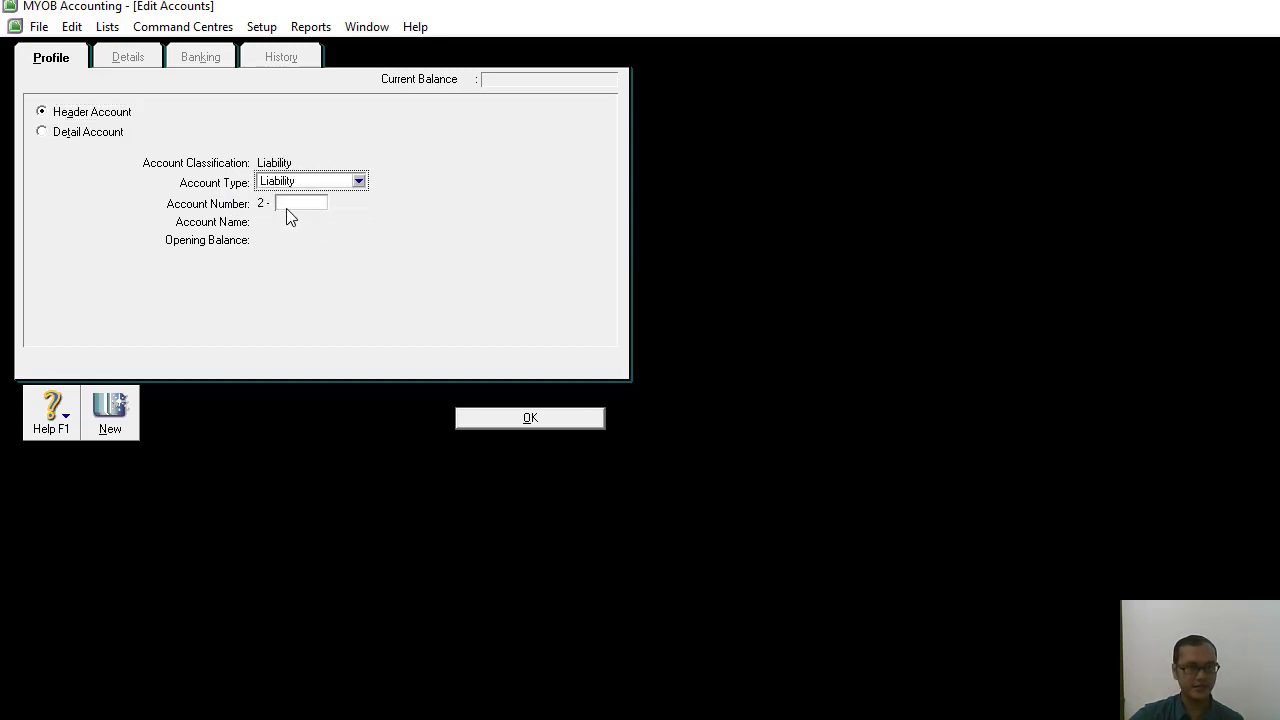
left_click(288, 204)
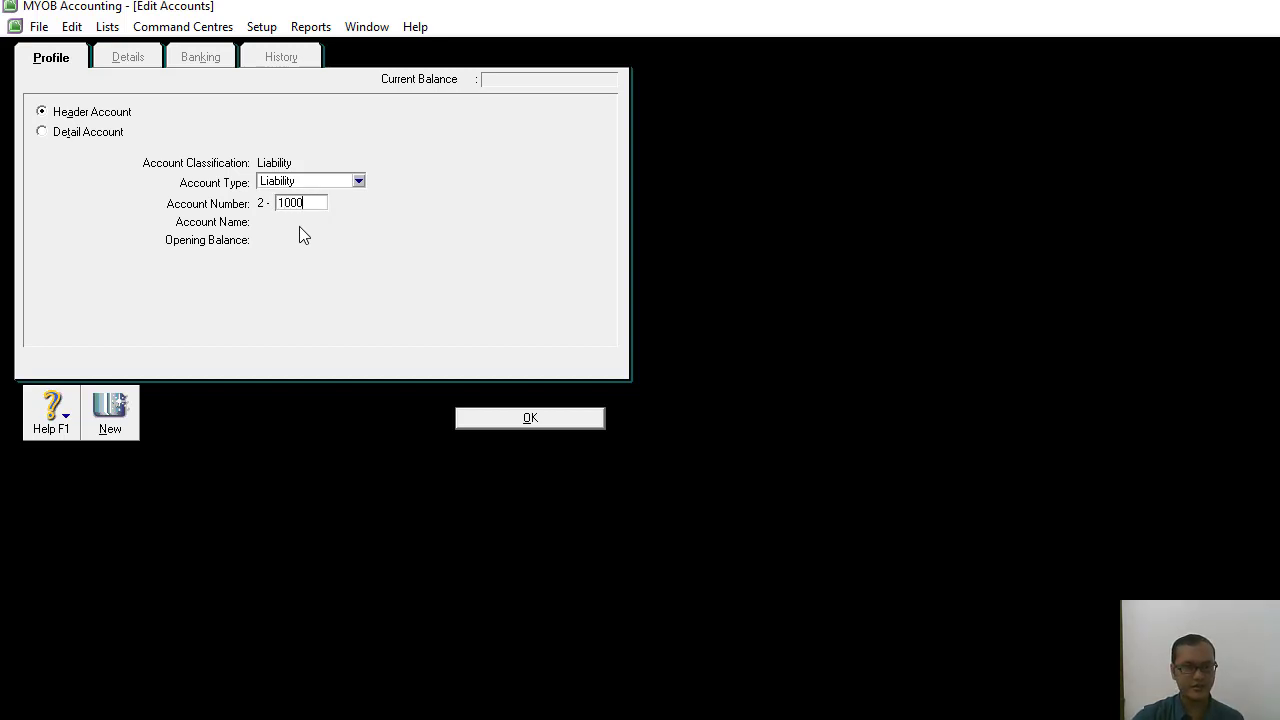
key("Tab")
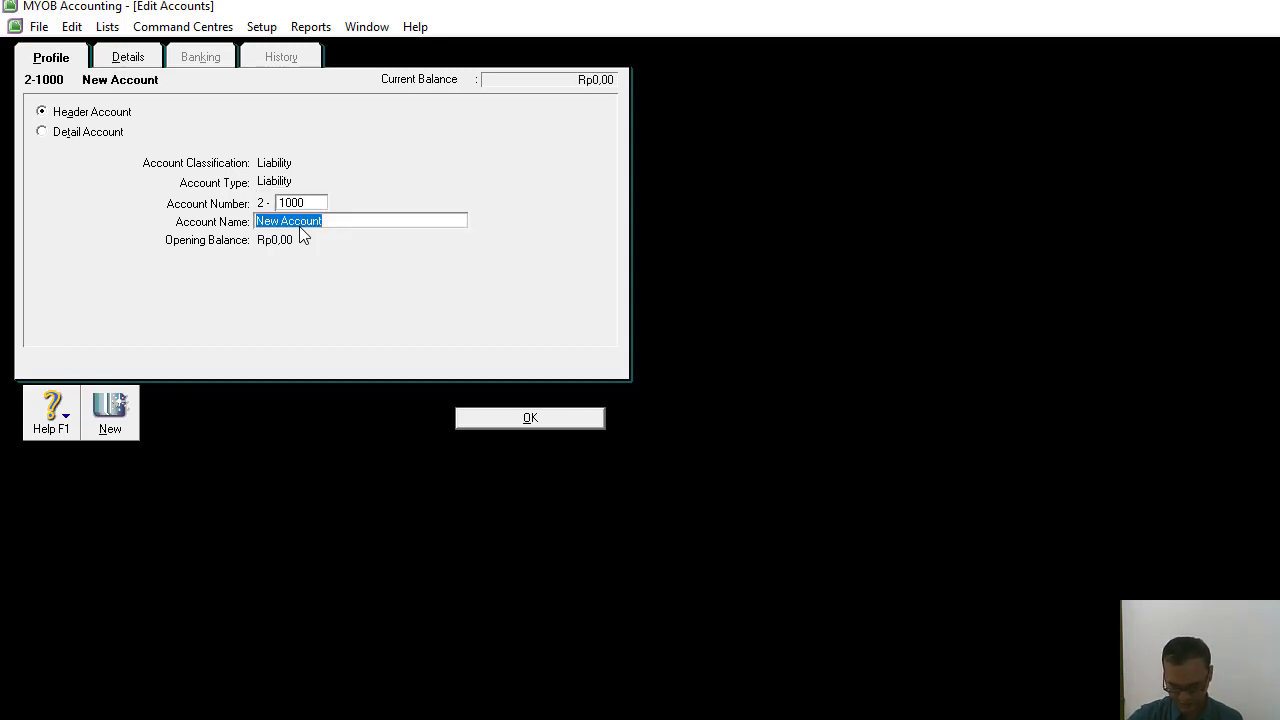
type("Liabilitas lancar")
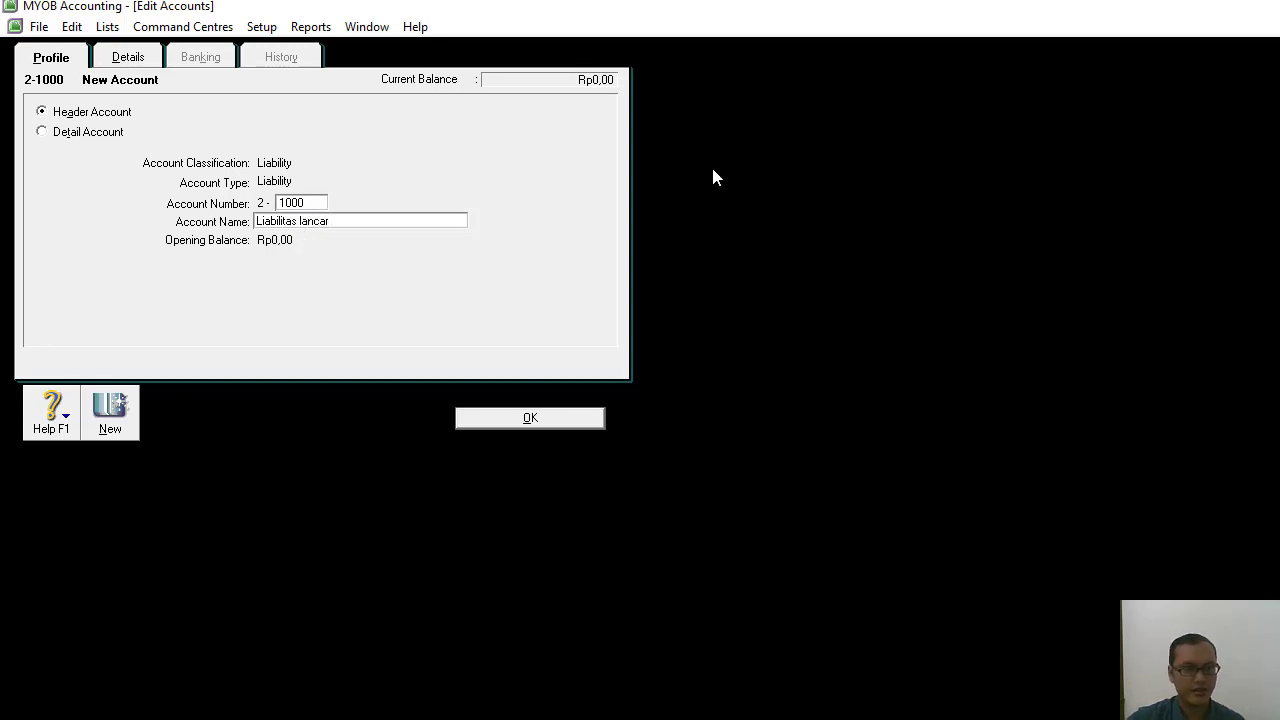
left_click(474, 424)
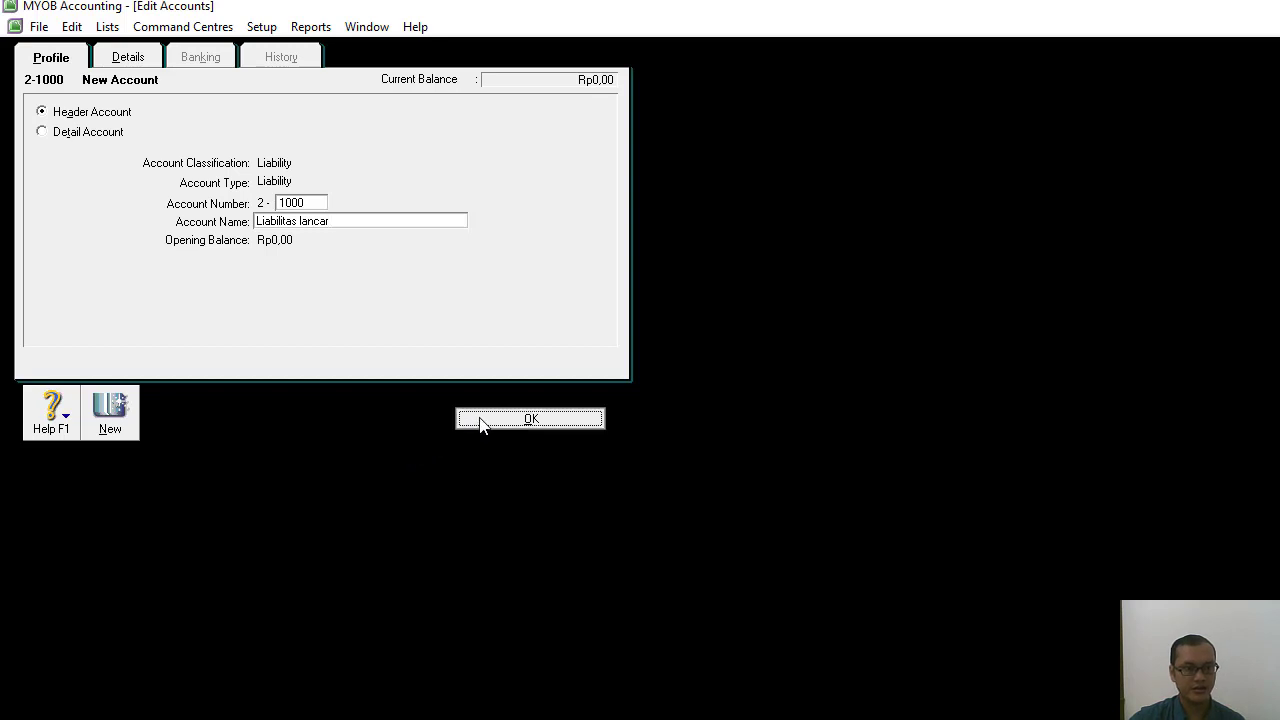
Add the detail account 2-1200 Utang Beban with the account type Other Current Liability.
left_click(146, 302)
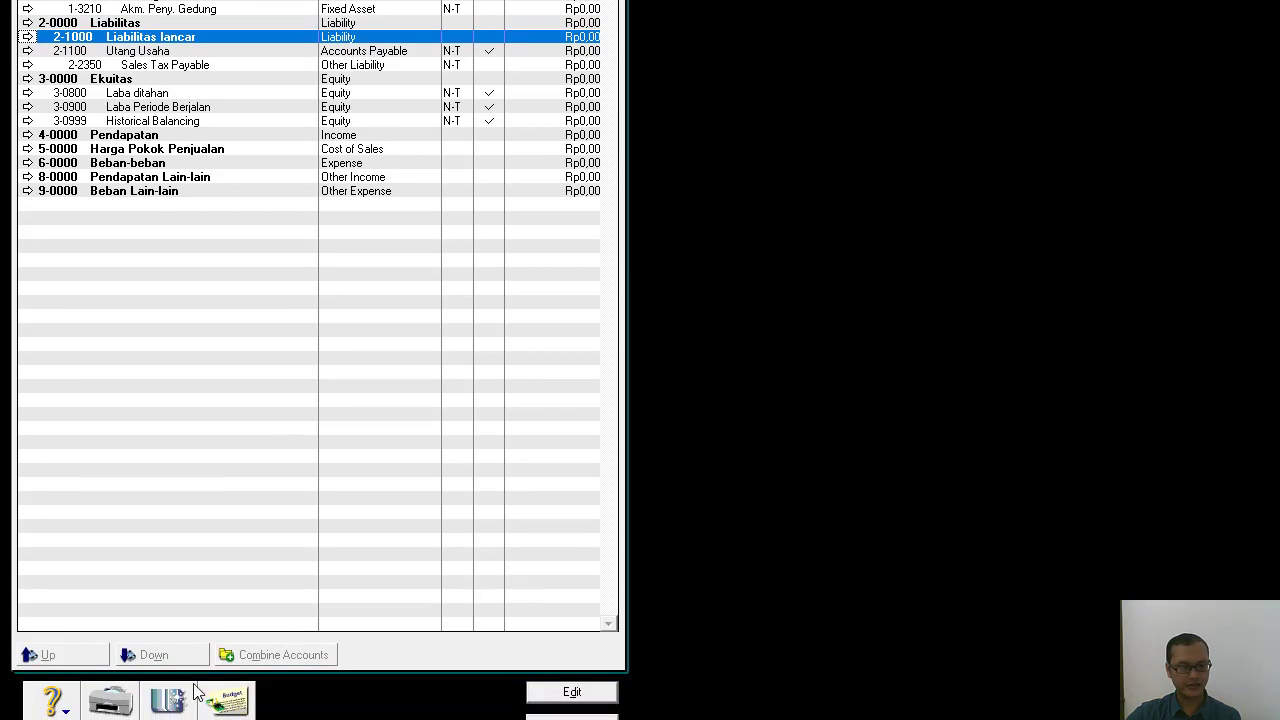
left_click(169, 712)
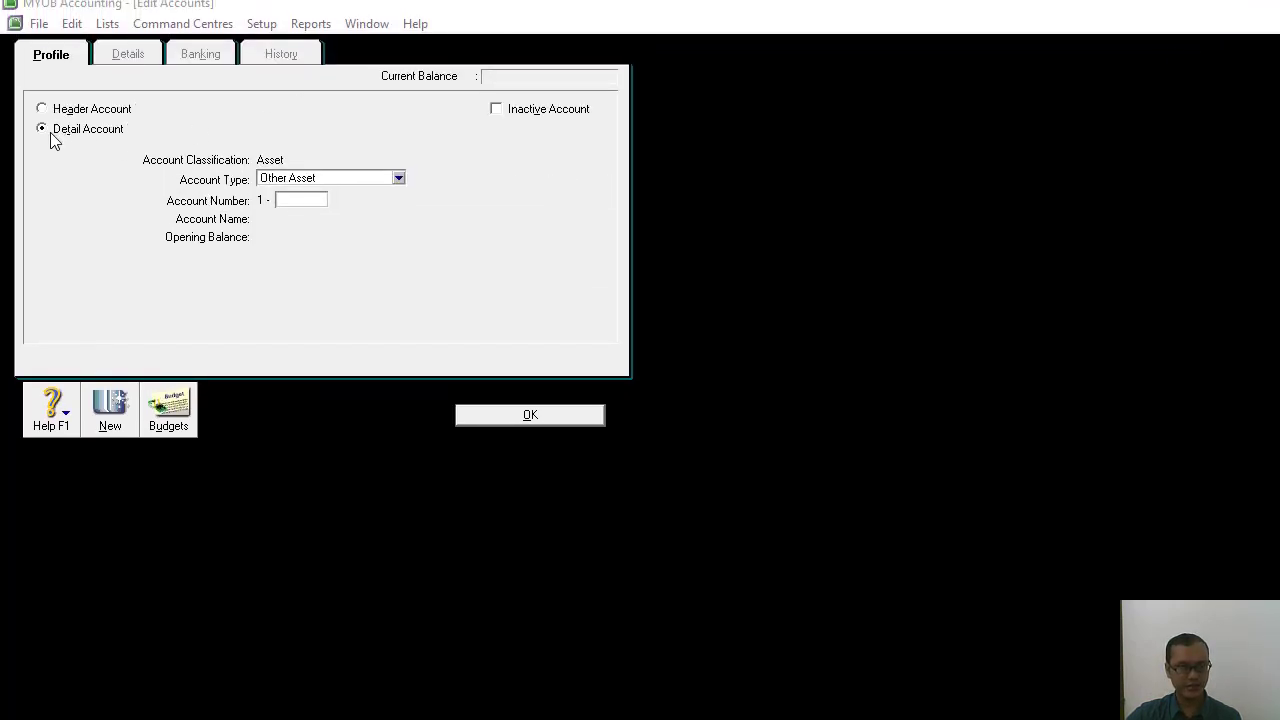
left_click(398, 178)
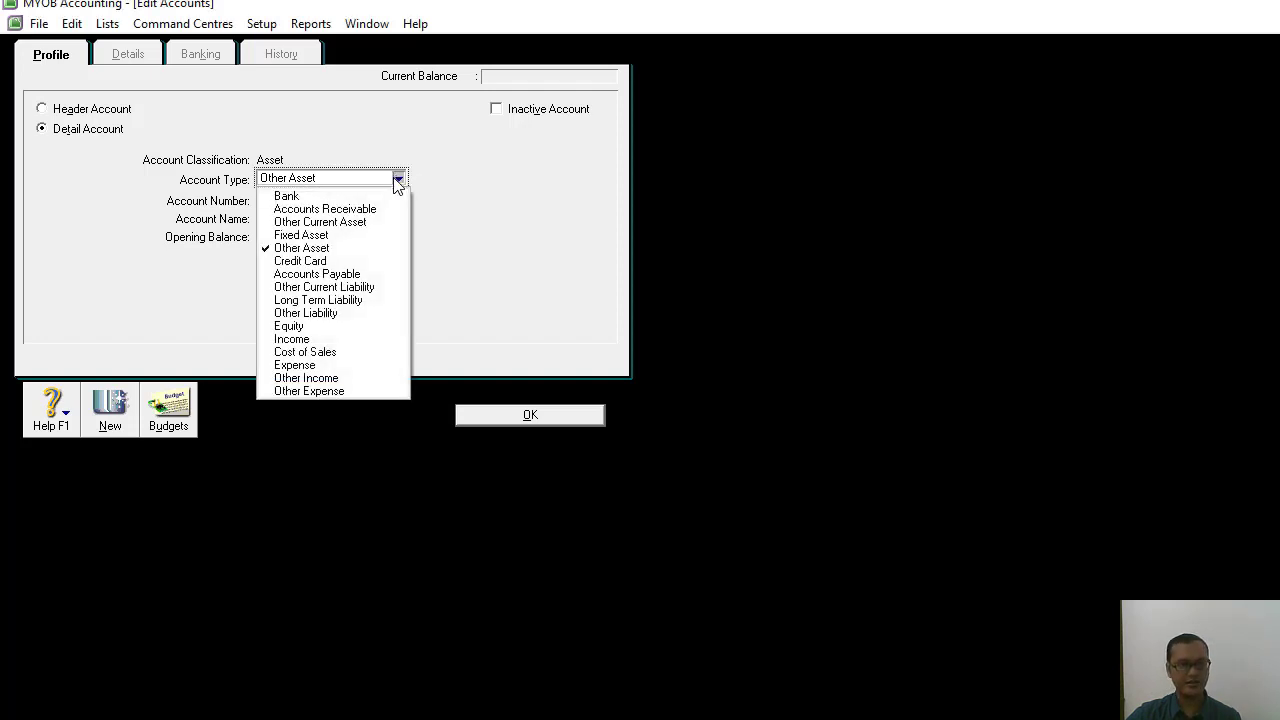
left_click(340, 287)
left_click(292, 200)
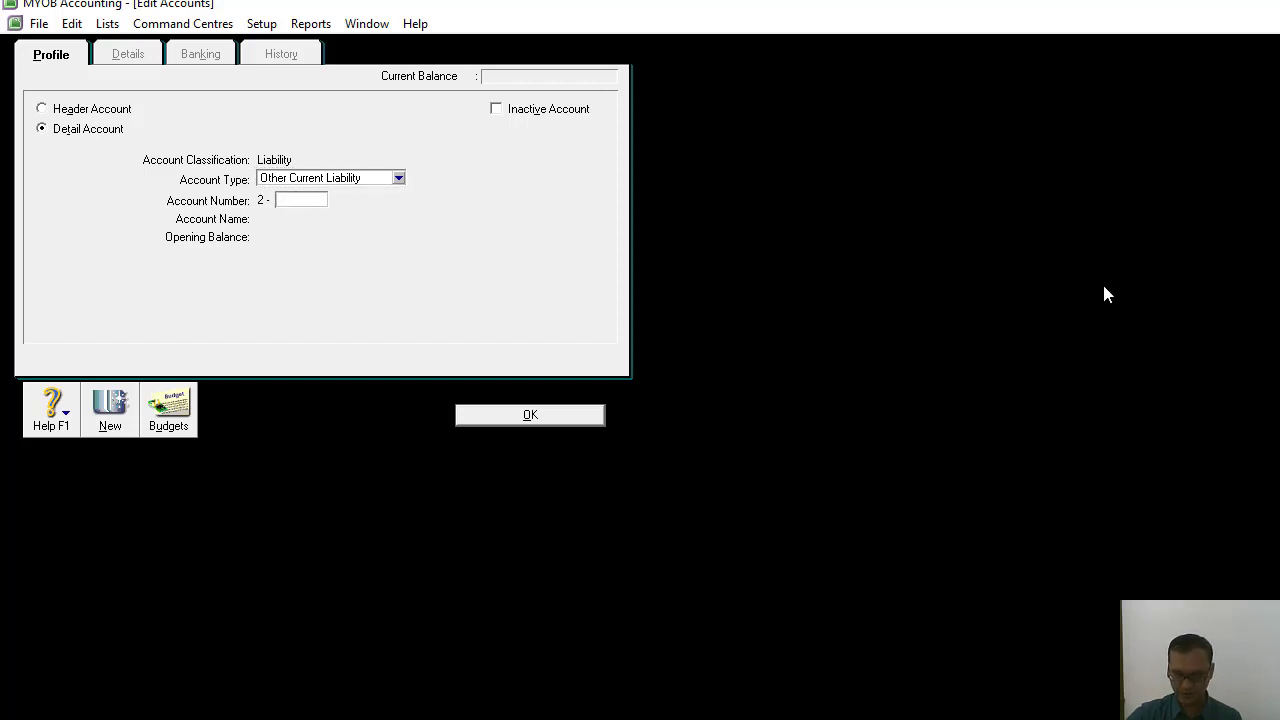
type("1200")
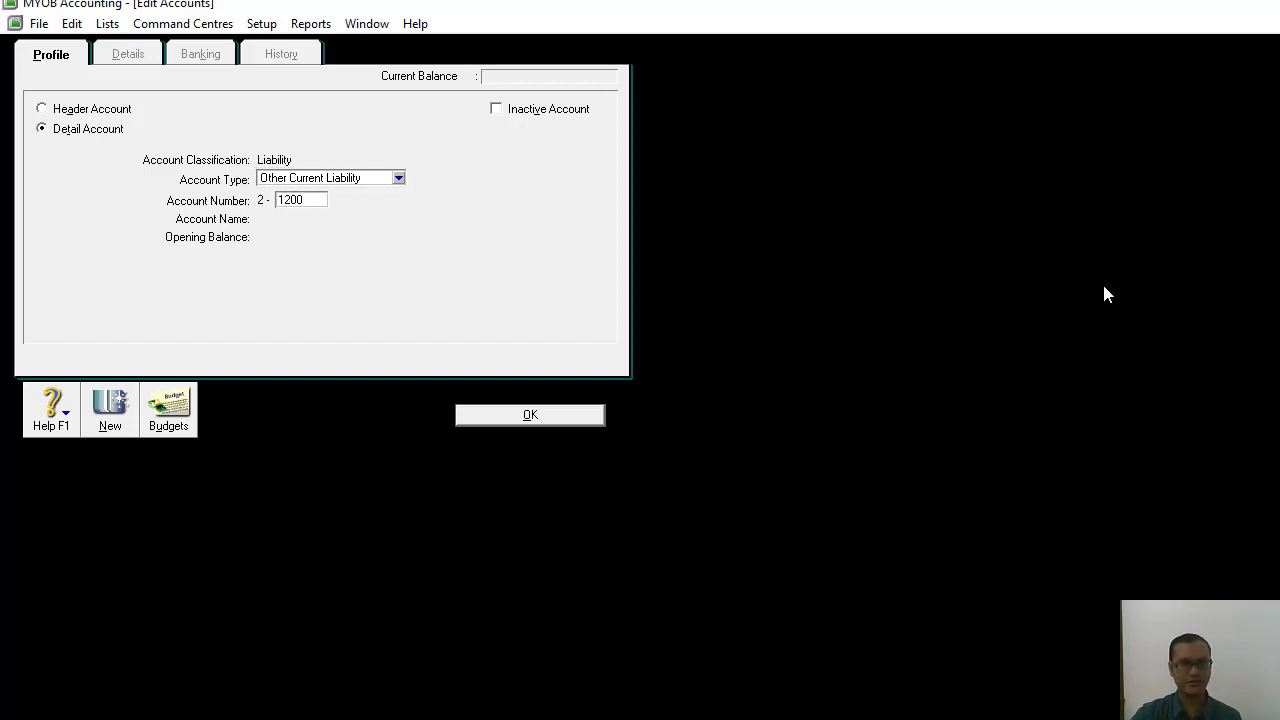
key("Tab")
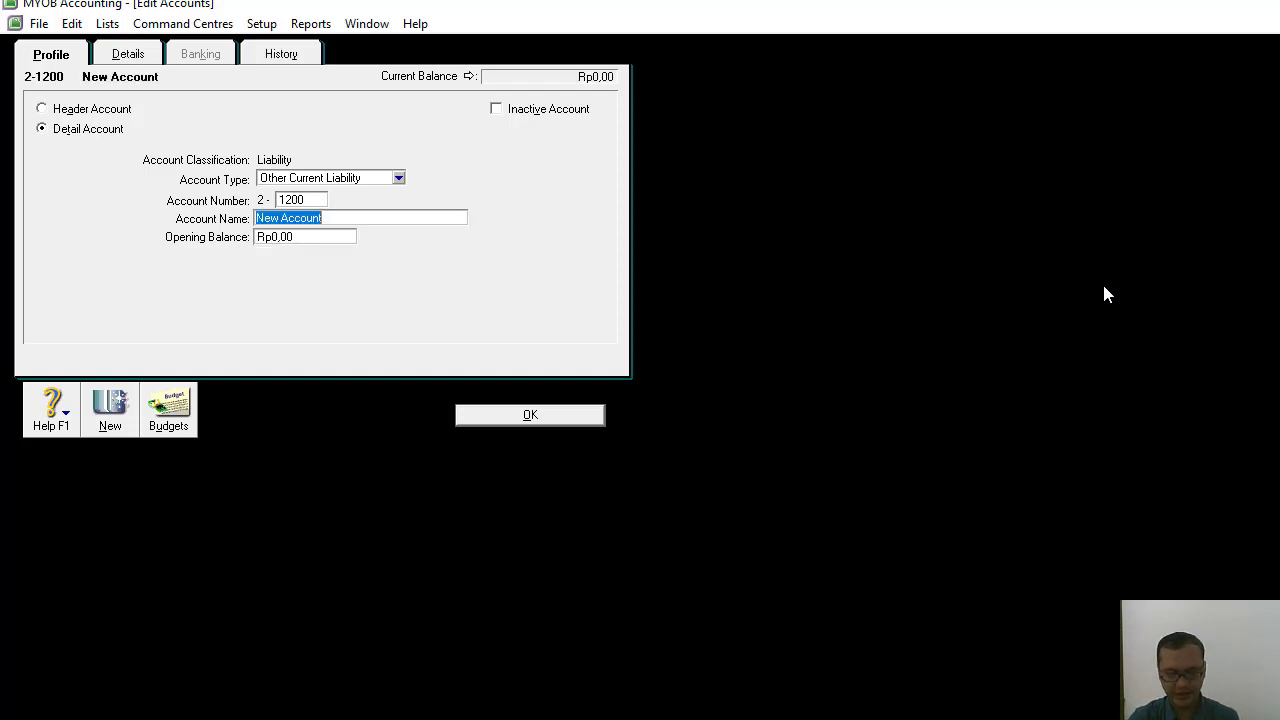
type("Utang Beban")
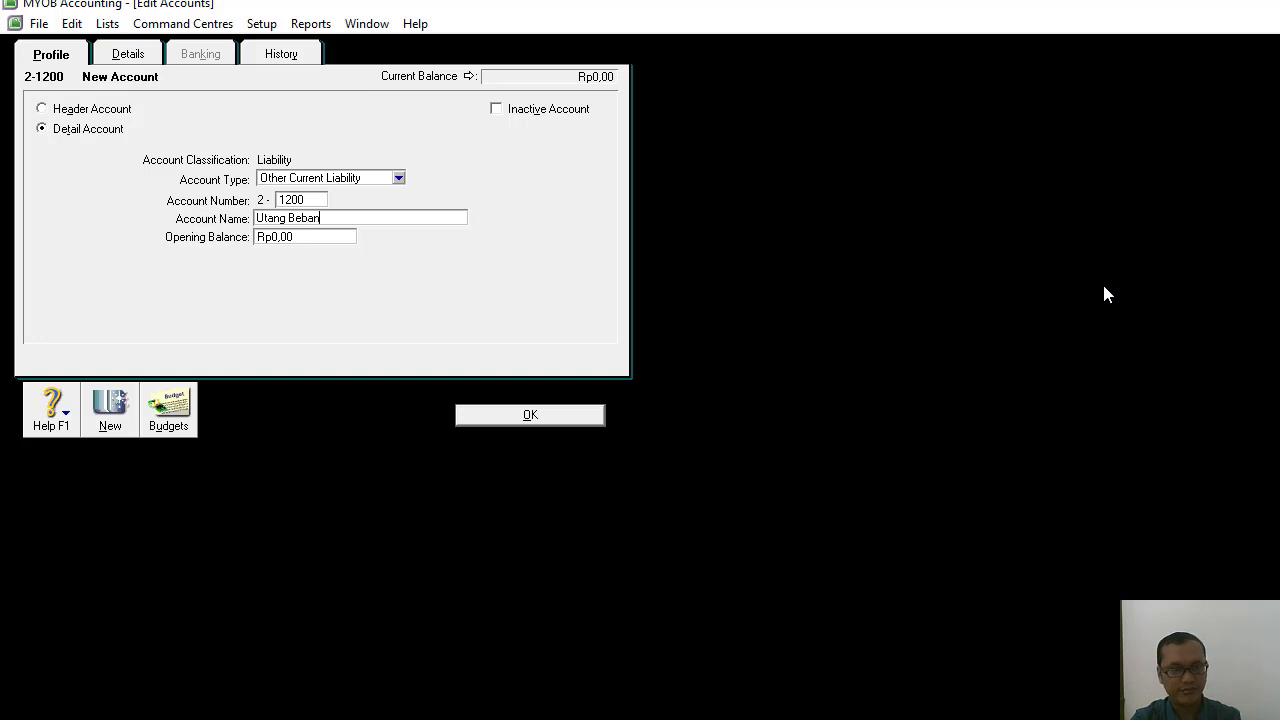
left_click(529, 415)
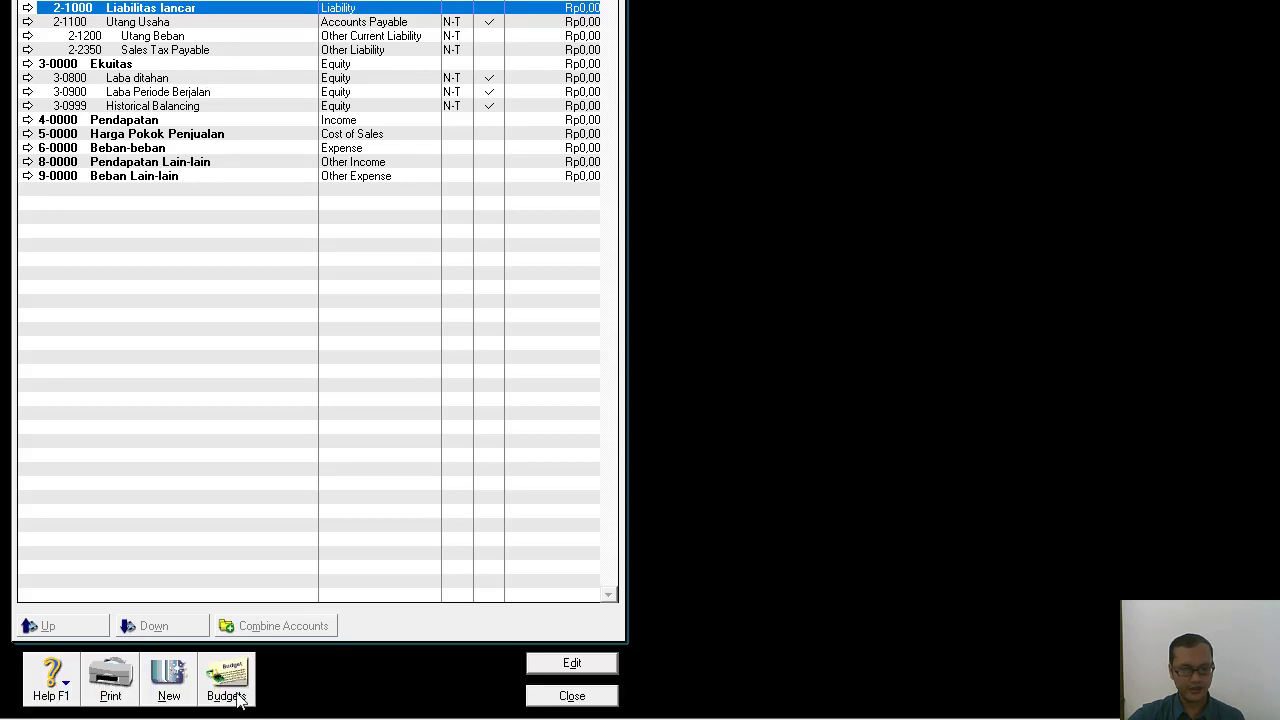
Add the header account 2-2000 Liabilitas Jangka Panjang with the account type Liability.
left_click(167, 684)
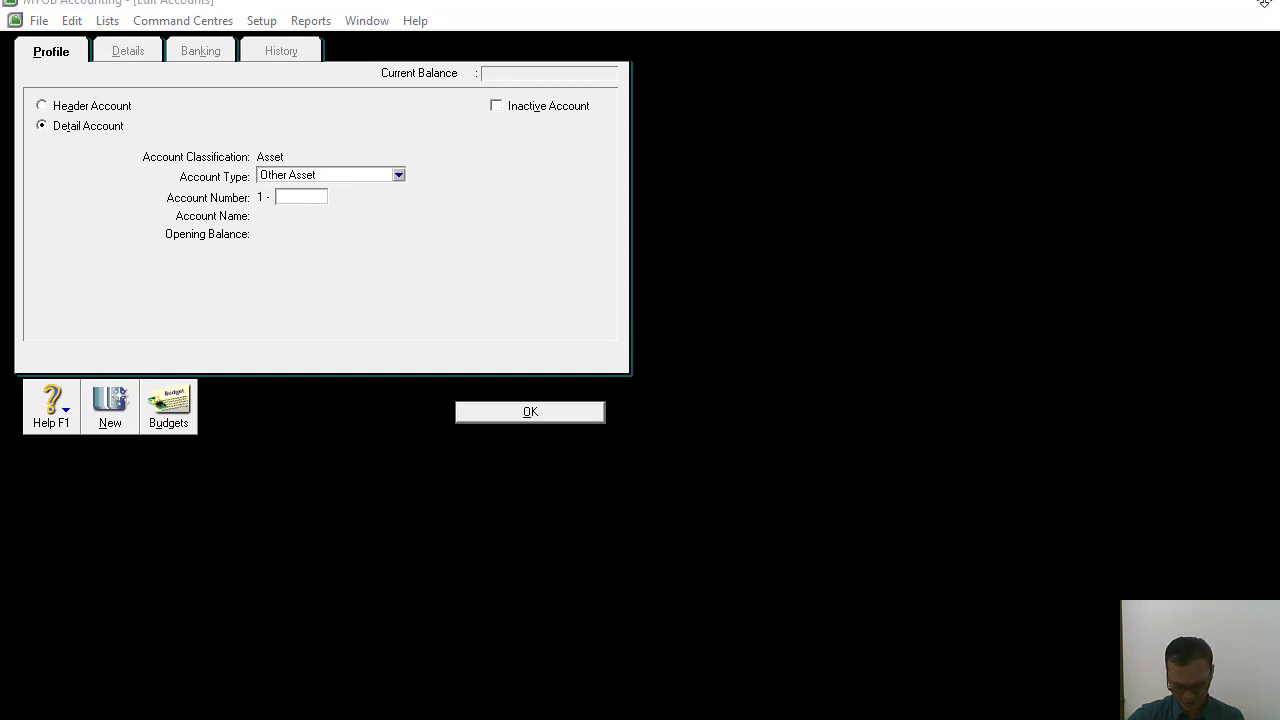
left_click(42, 106)
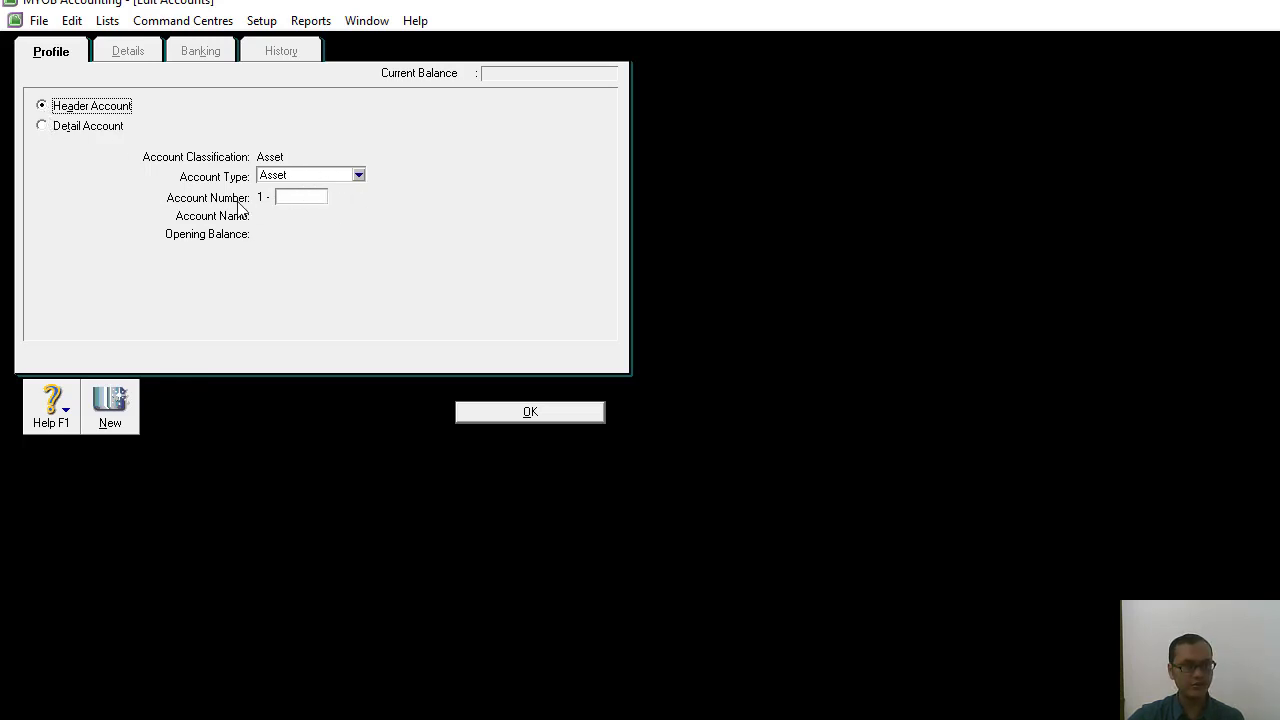
left_click(357, 176)
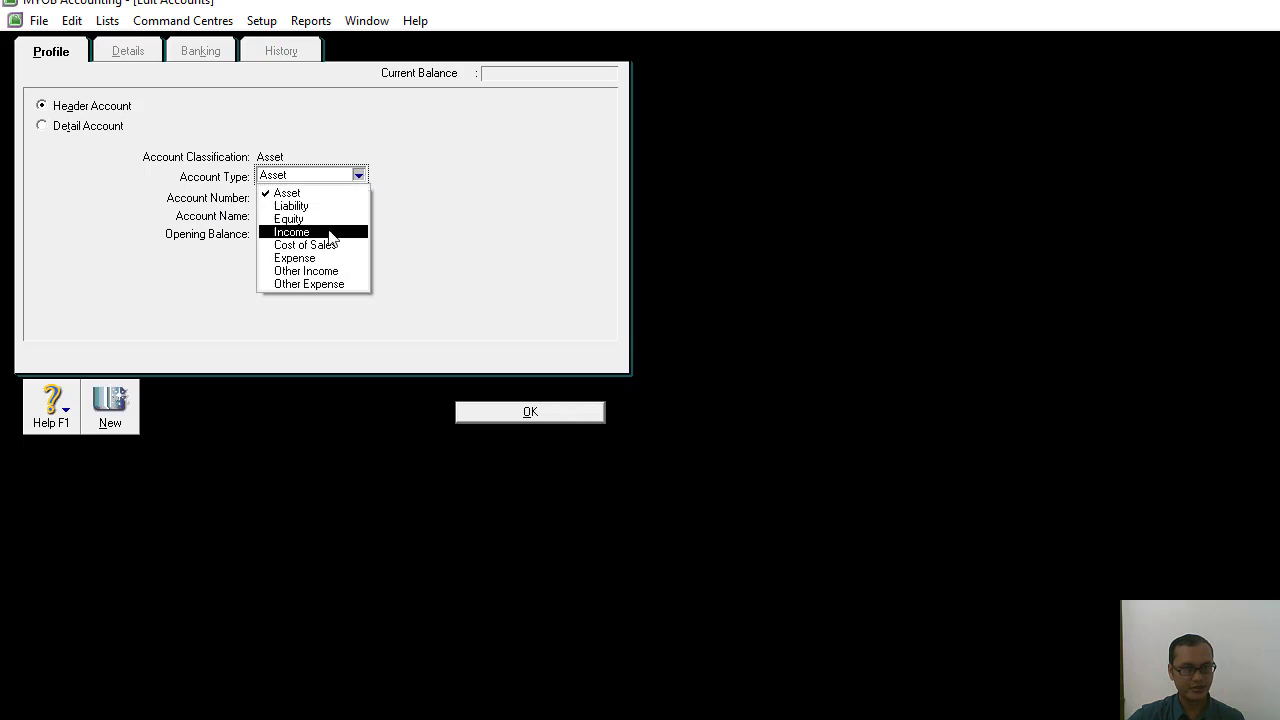
left_click(305, 205)
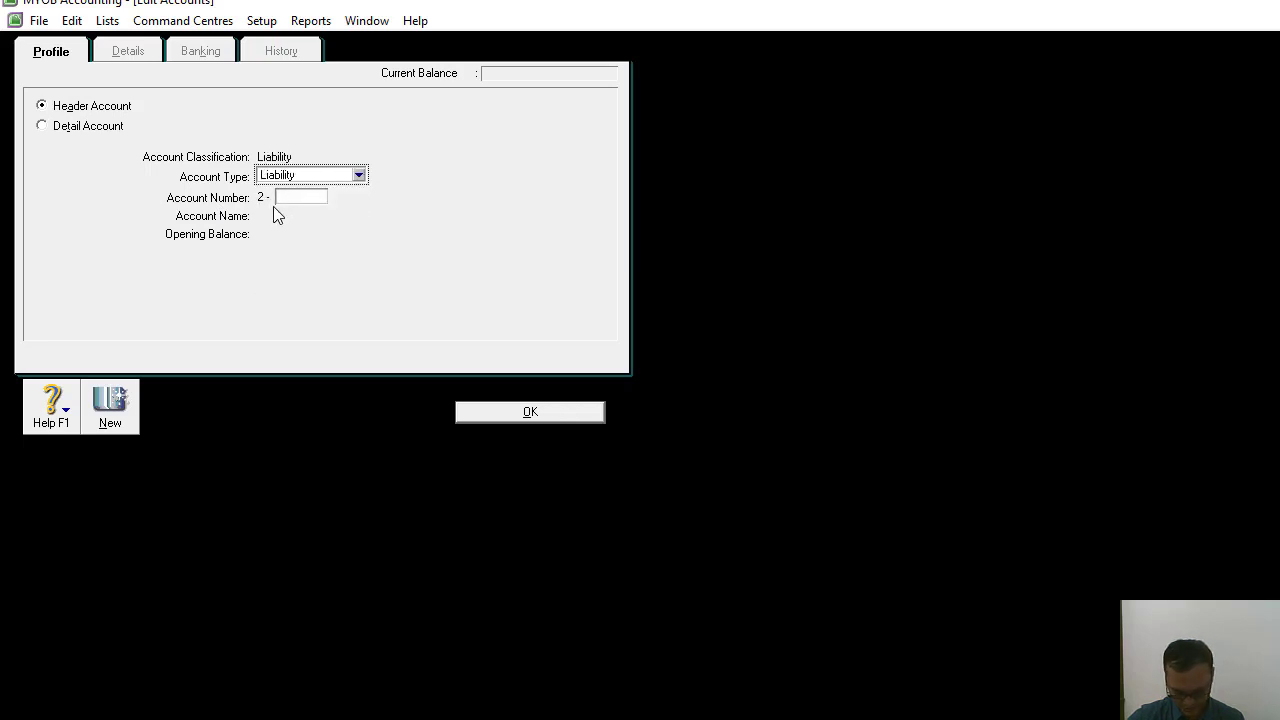
left_click(284, 196)
type("2000")
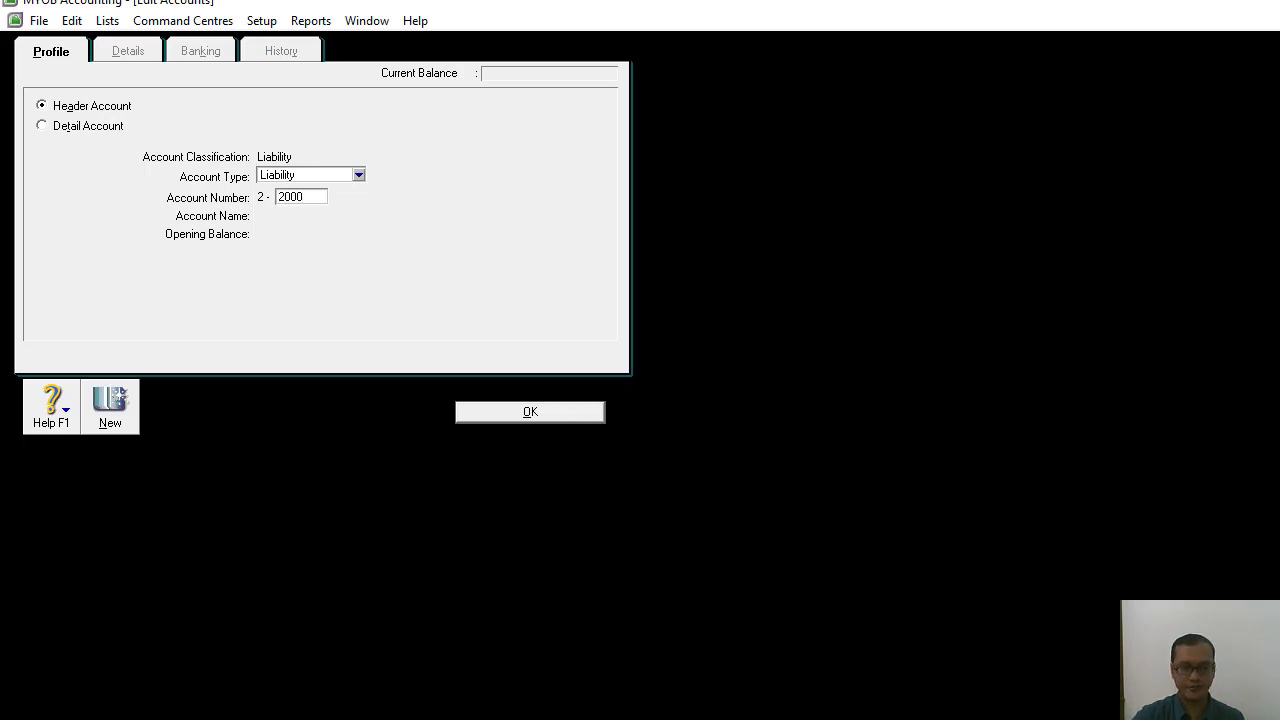
key("Tab")
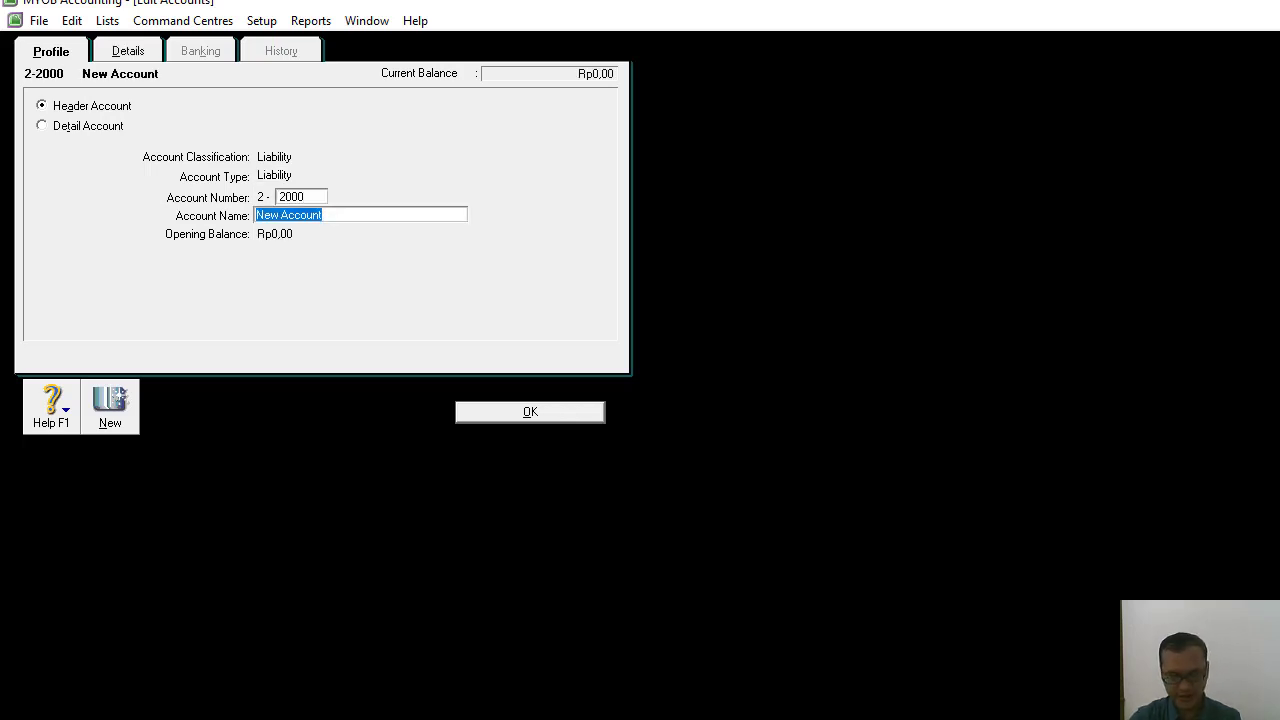
type("Liab")
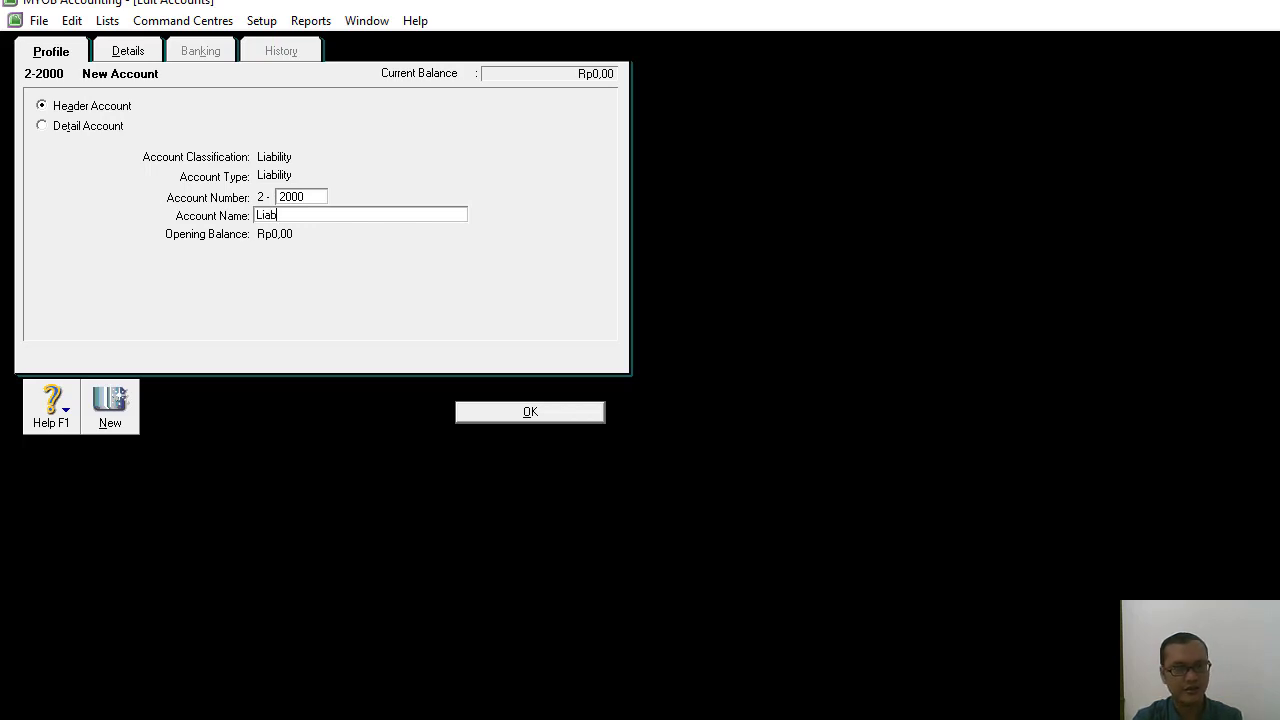
type("ilitas J")
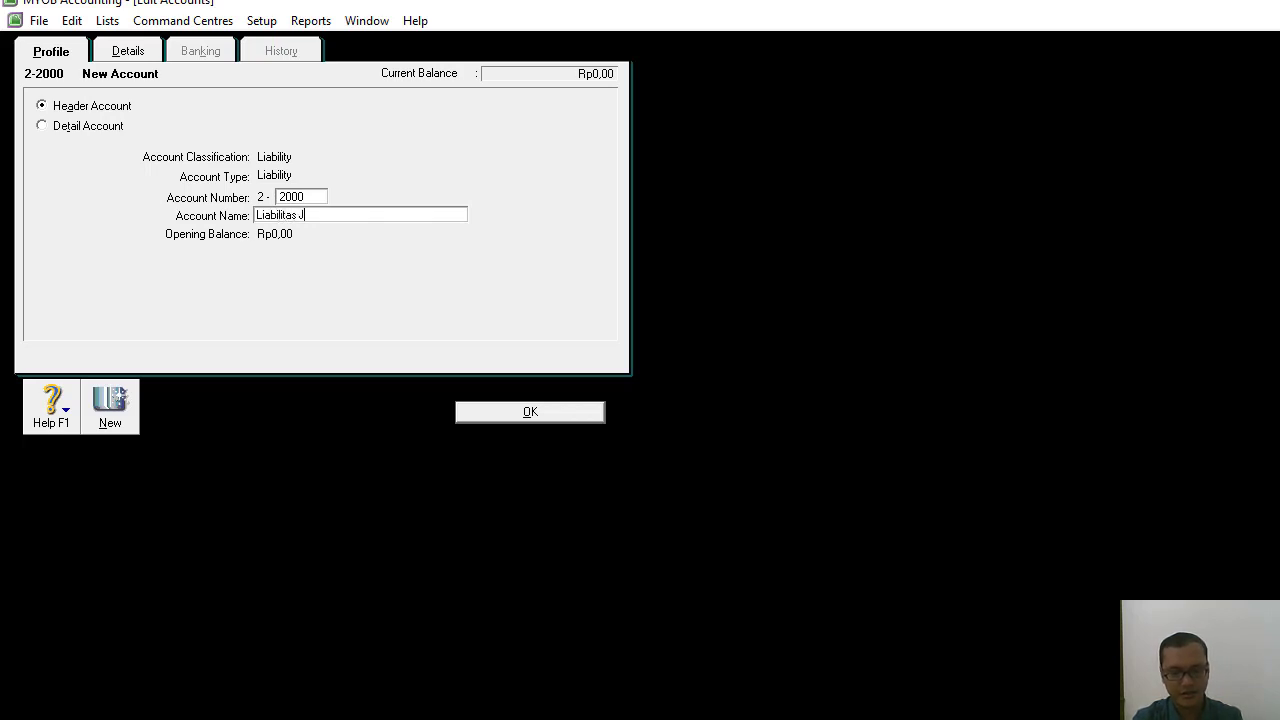
type("angka Panjang")
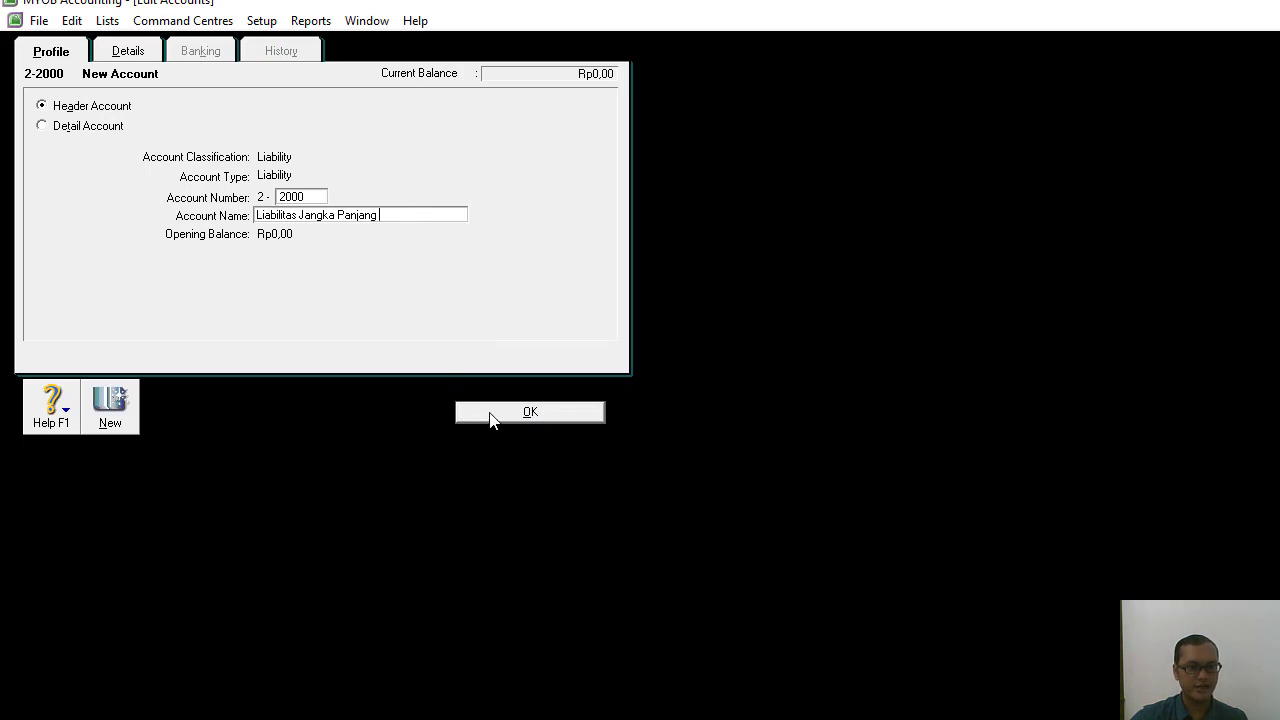
Add the detail account 2-2100 Utang Bank with the account type Long Term Liability.
left_click(115, 405)
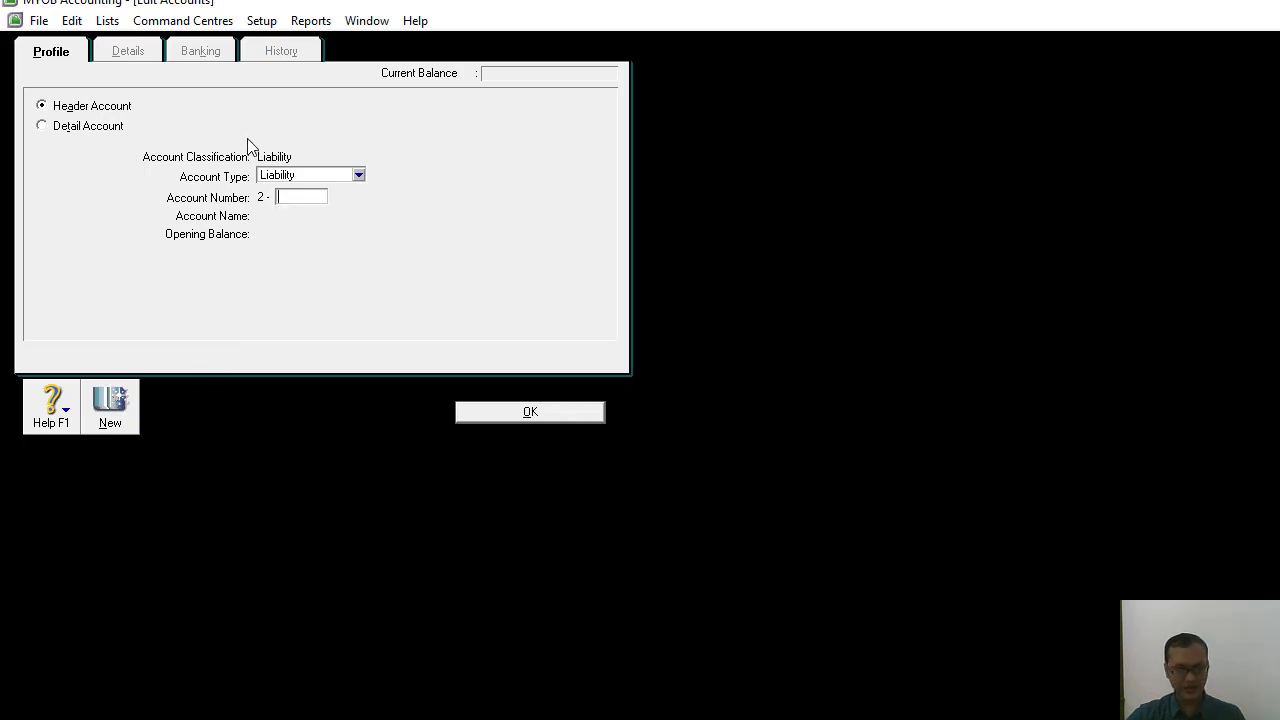
left_click(40, 127)
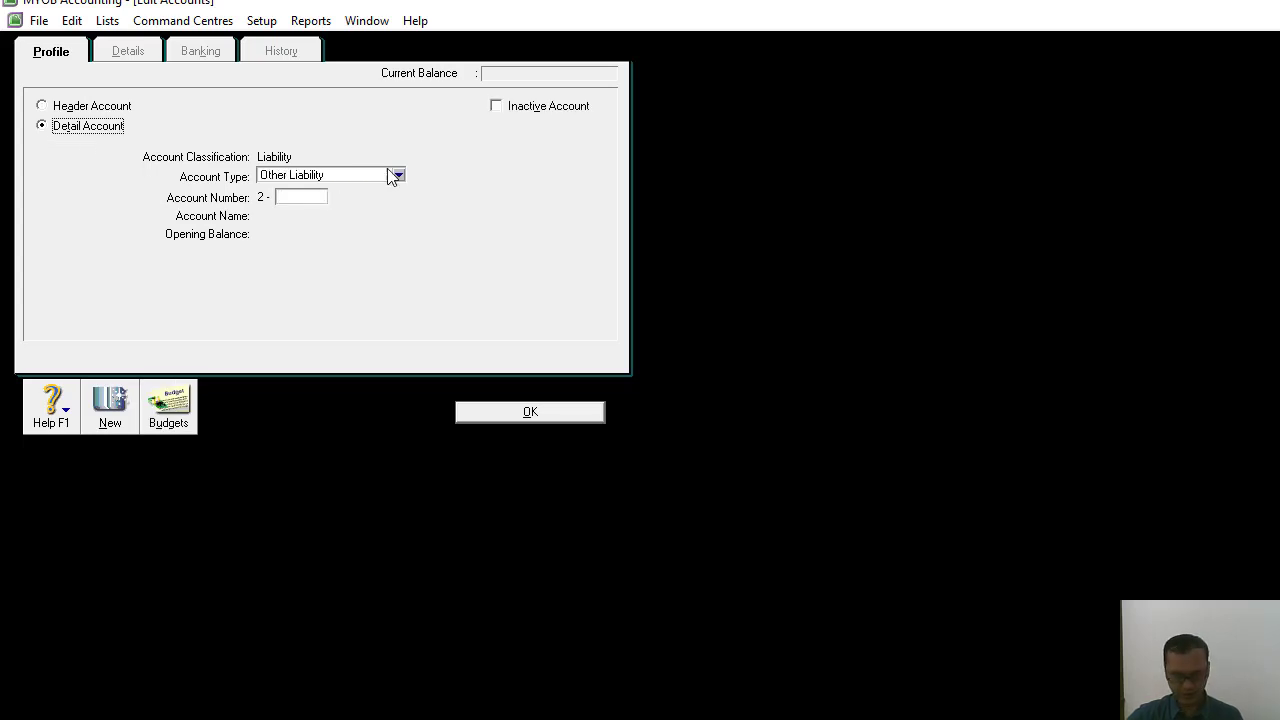
left_click(397, 176)
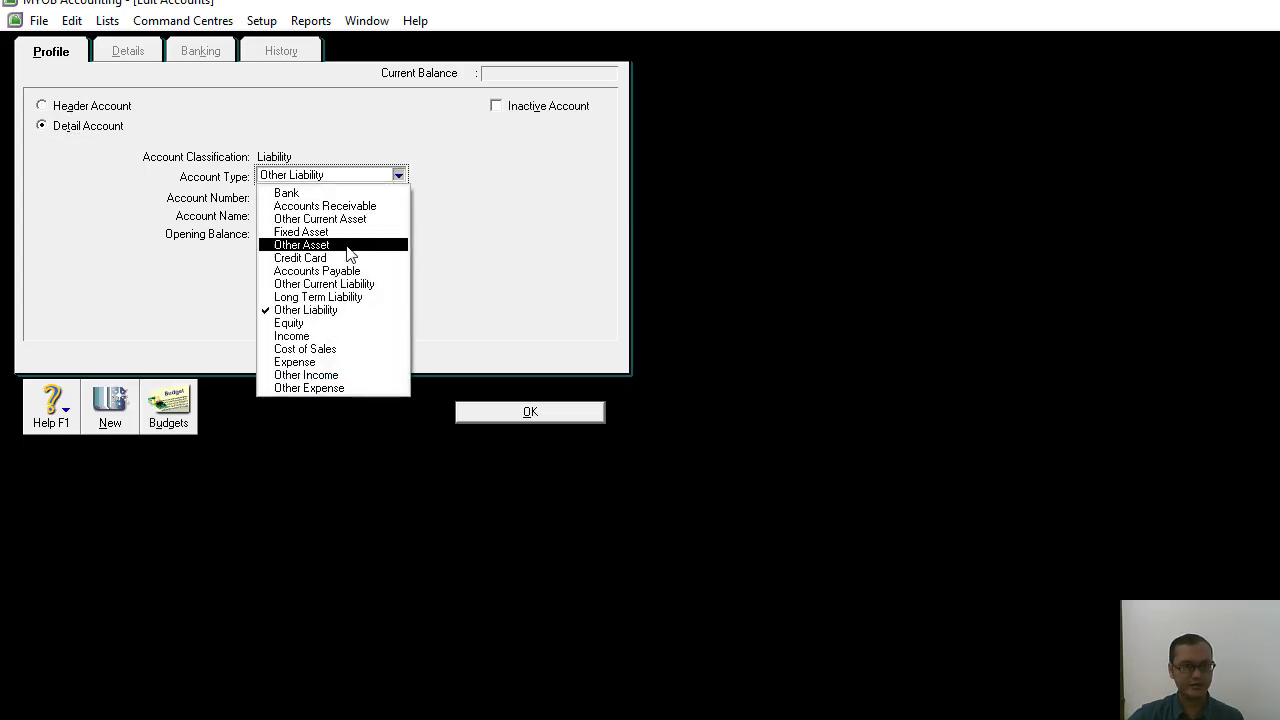
left_click(343, 298)
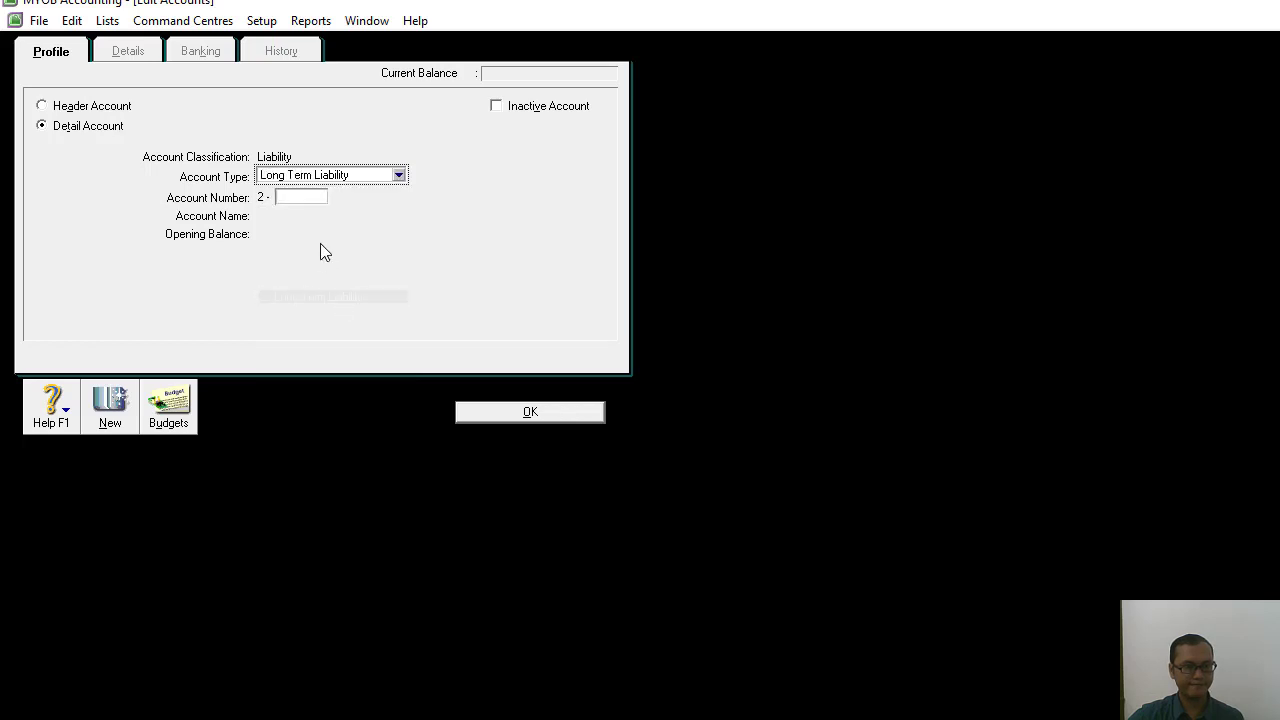
left_click(302, 197)
type("2100")
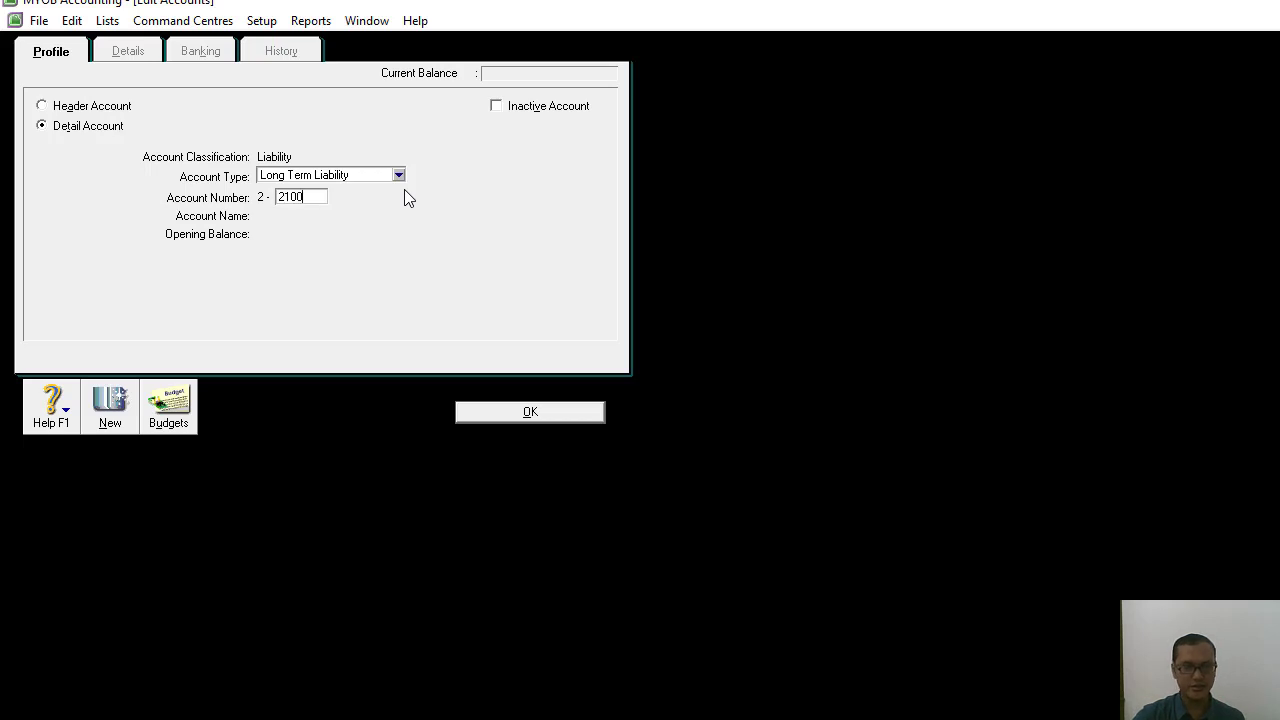
key("Tab")
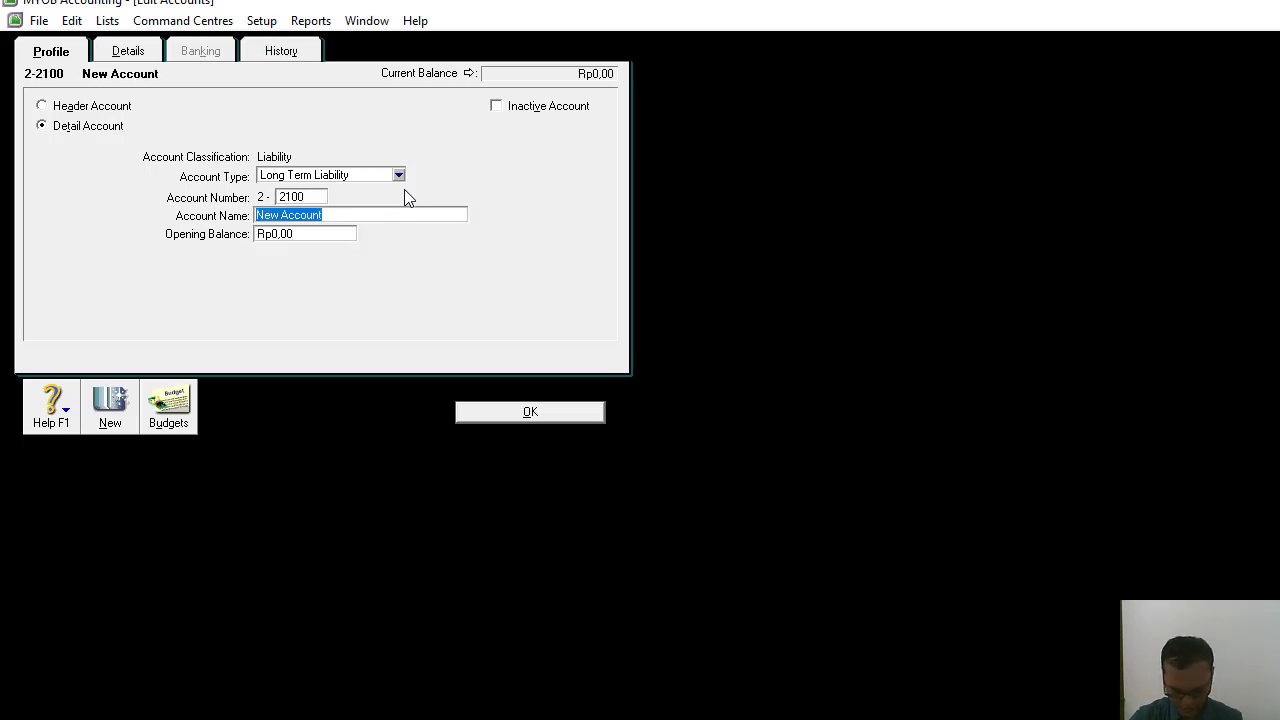
type("Utang ")
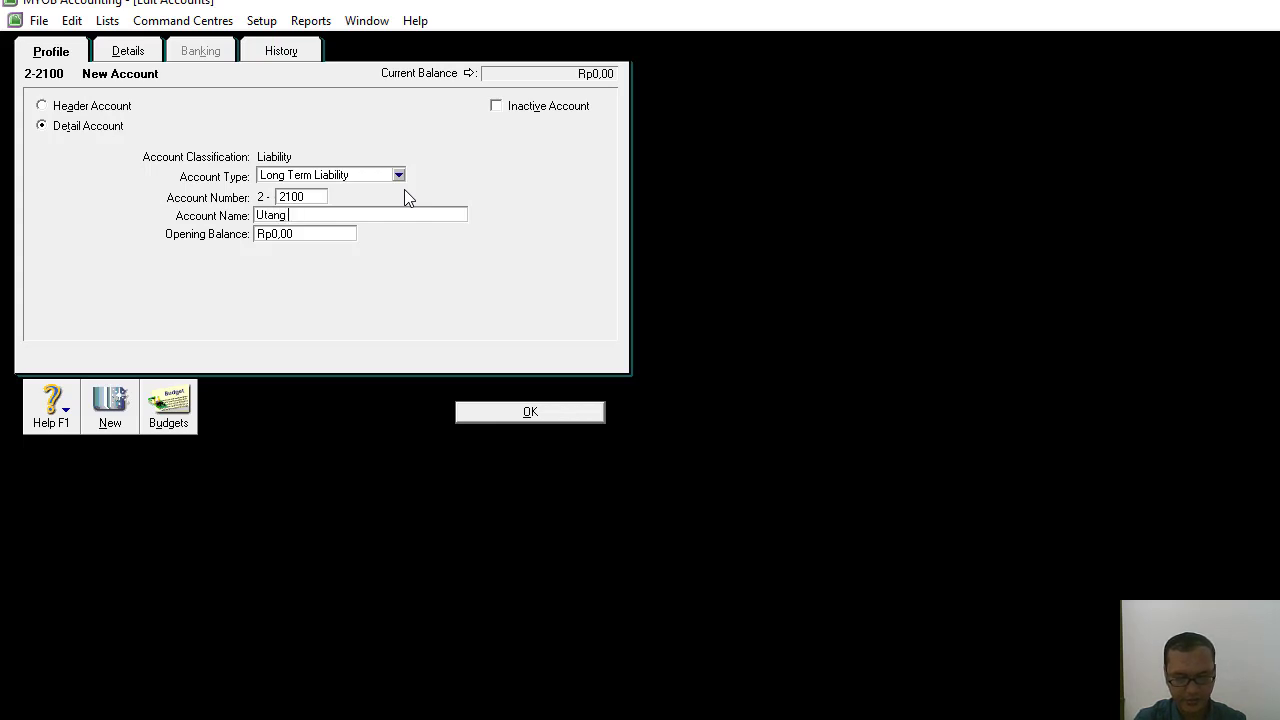
type("Bank")
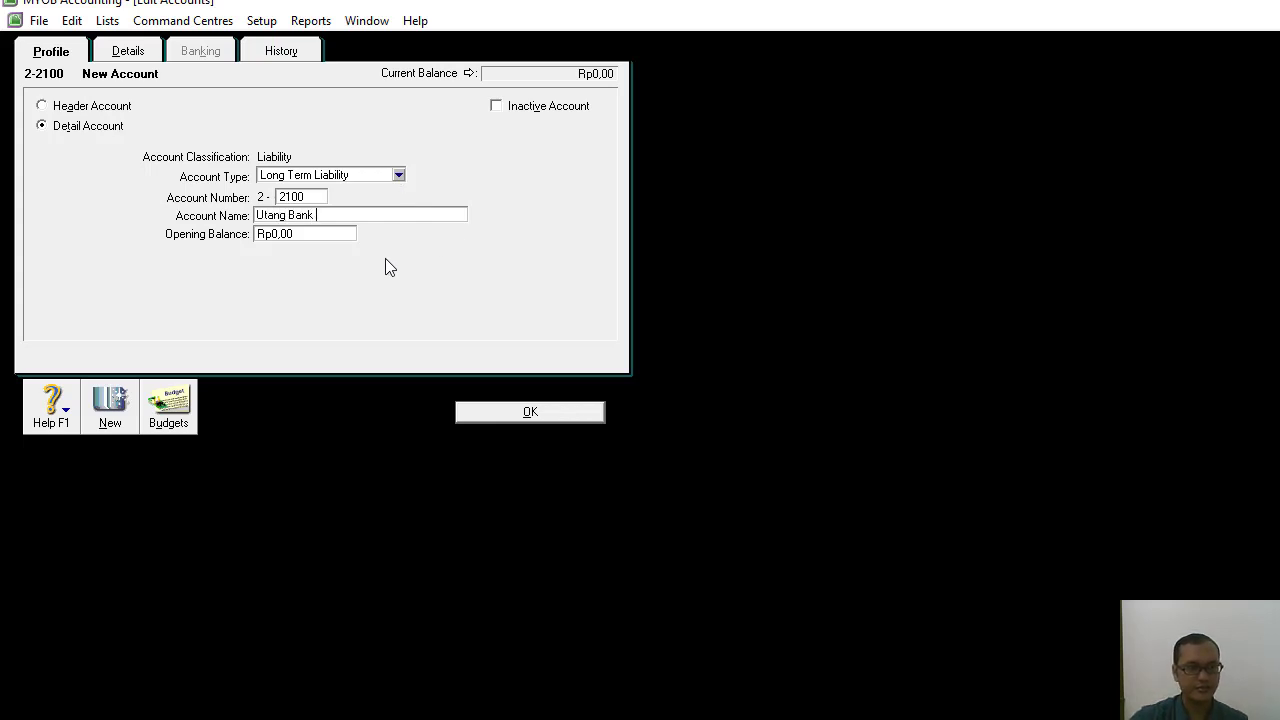
key("Tab")
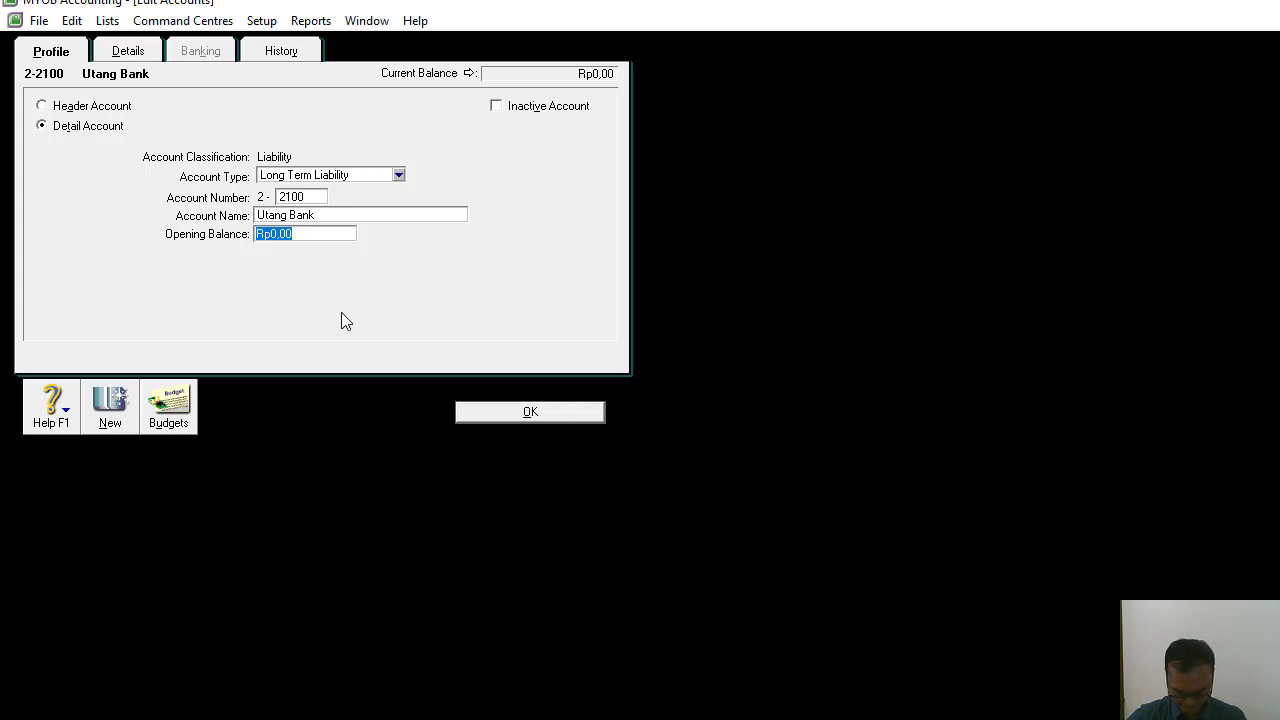
Add the detail account 3-1000 with the account type Equity, named "Modal" followed by the owner's title and name.
left_click(103, 408)
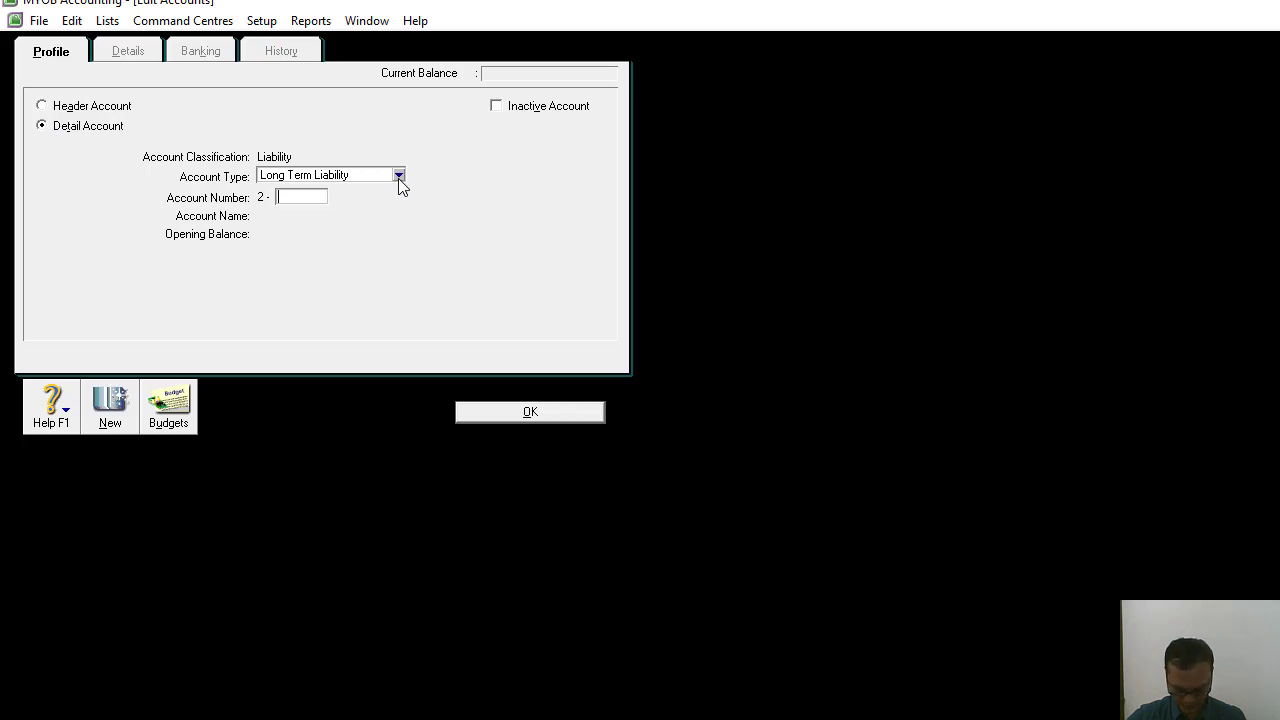
left_click(398, 176)
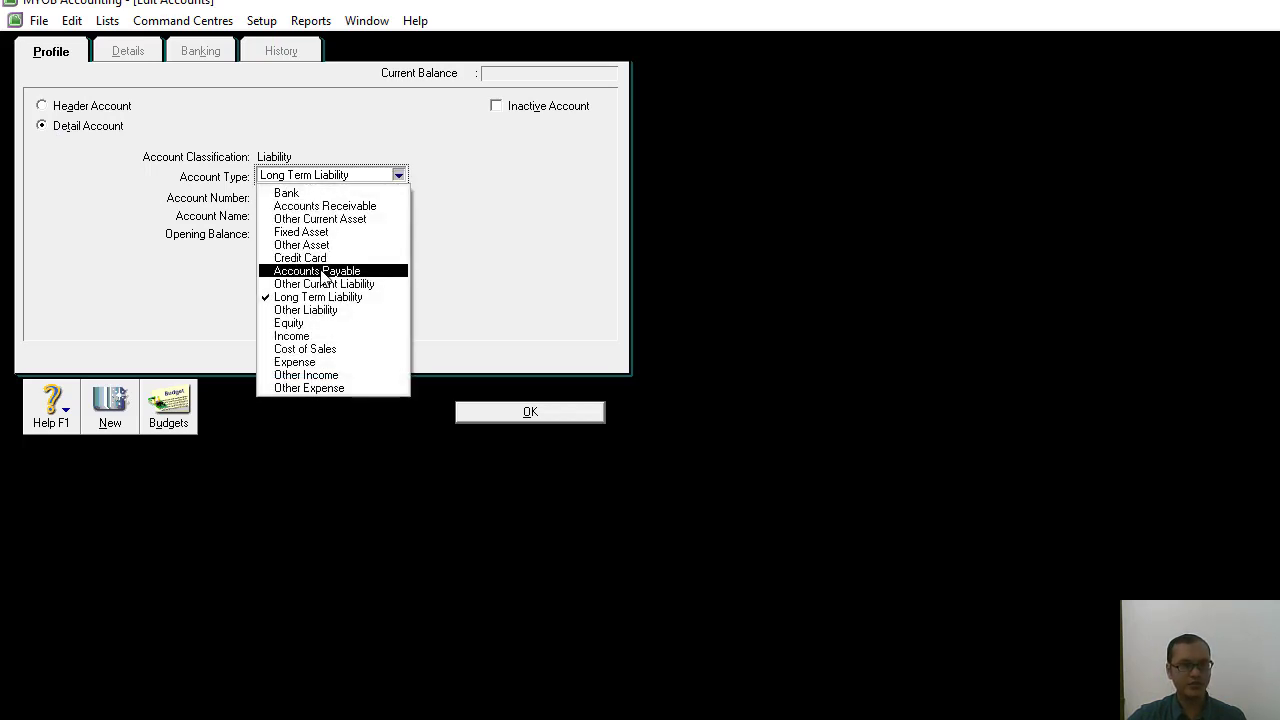
left_click(308, 325)
left_click(299, 197)
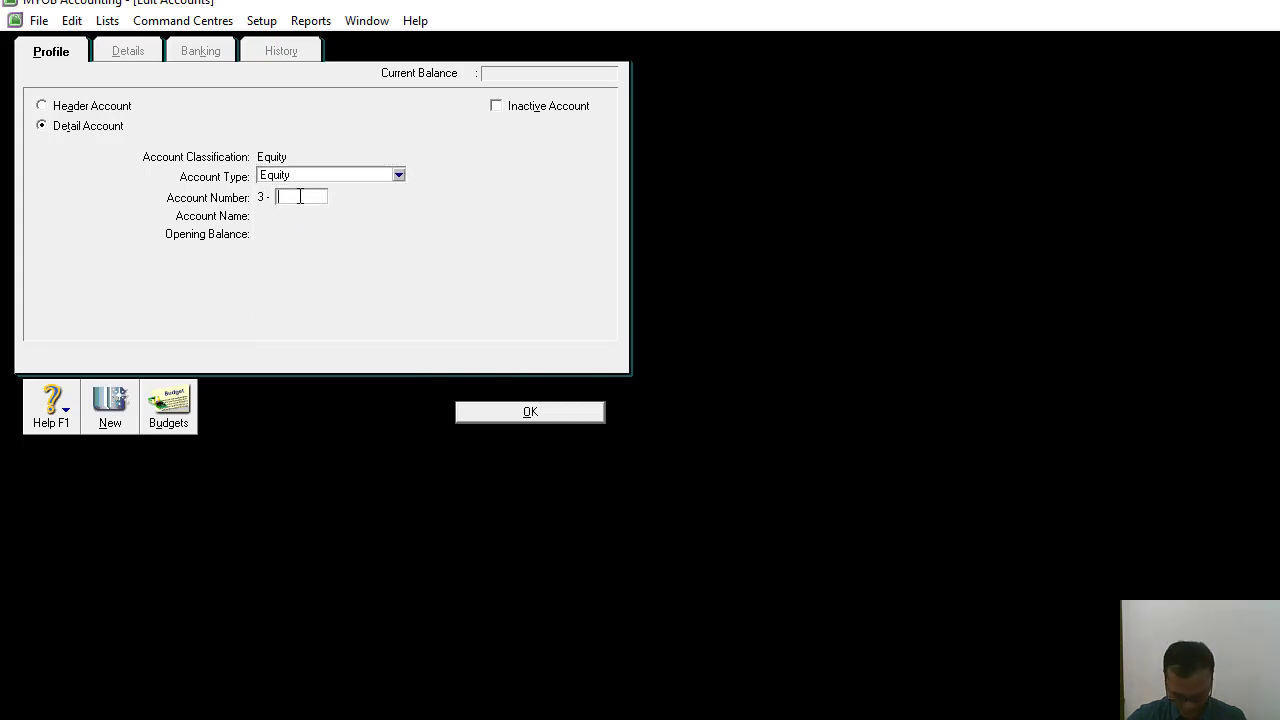
type("1000")
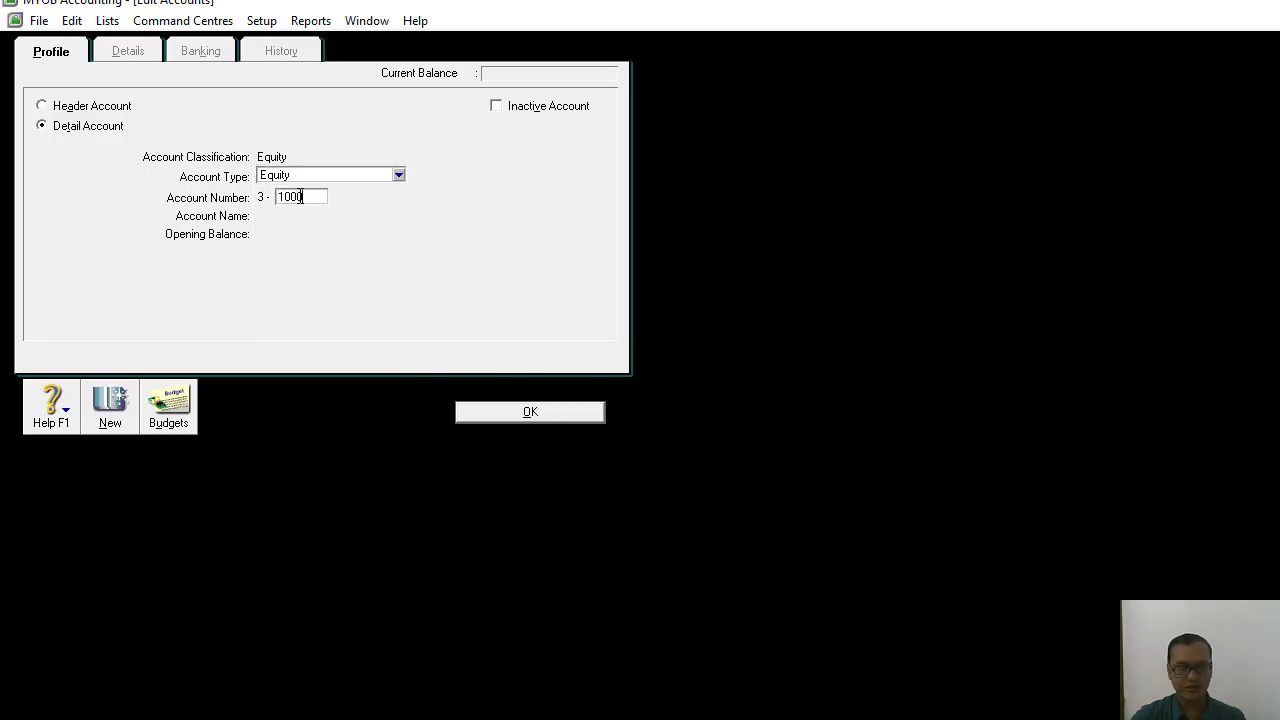
key("Tab")
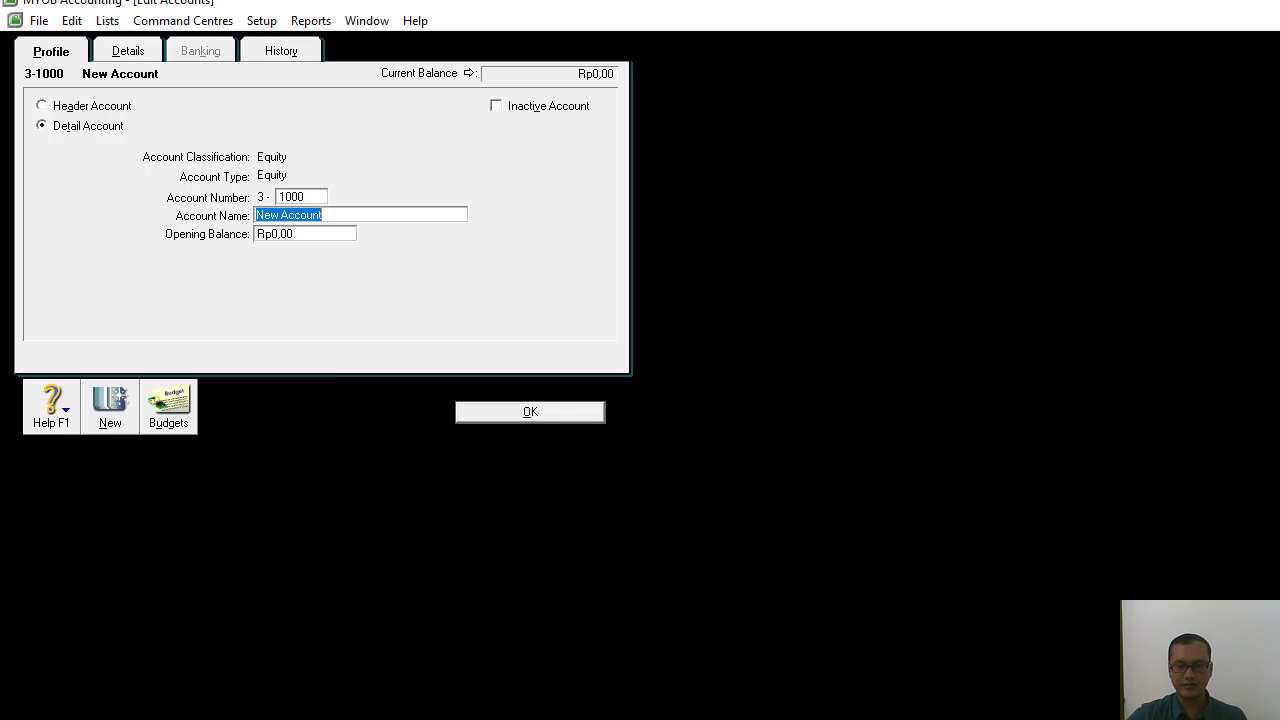
key("BackSpace")
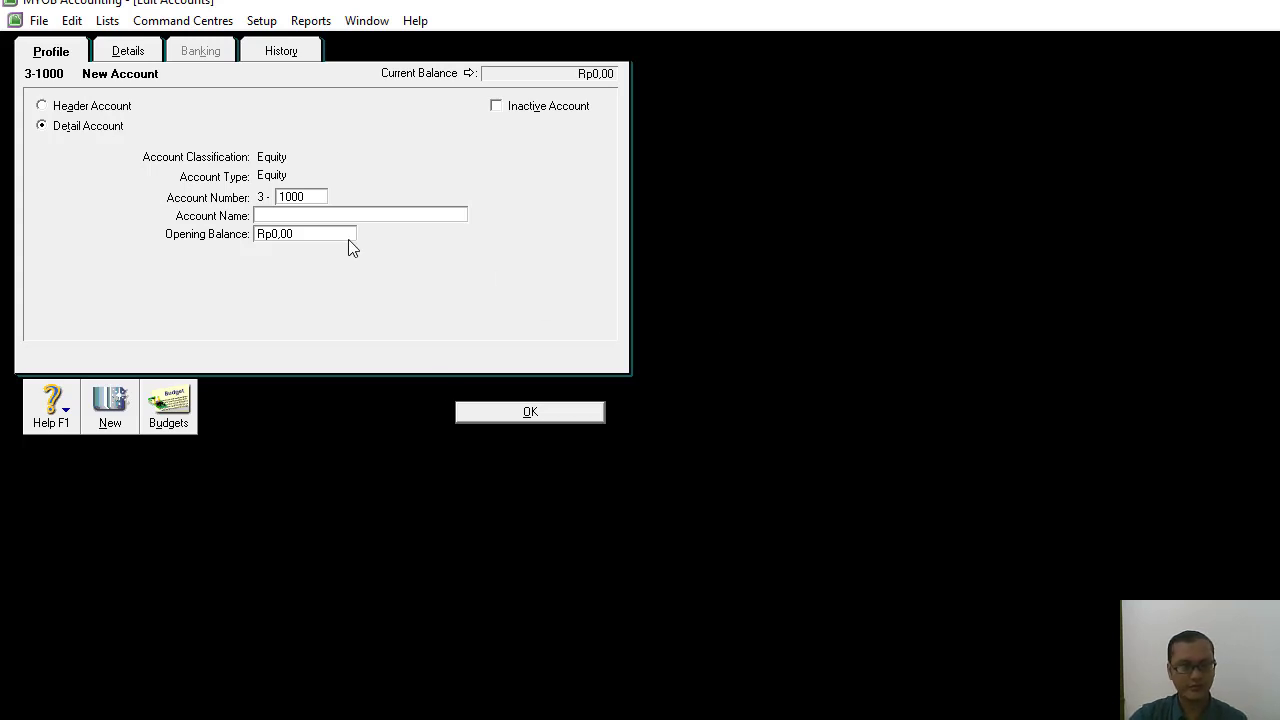
type("m")
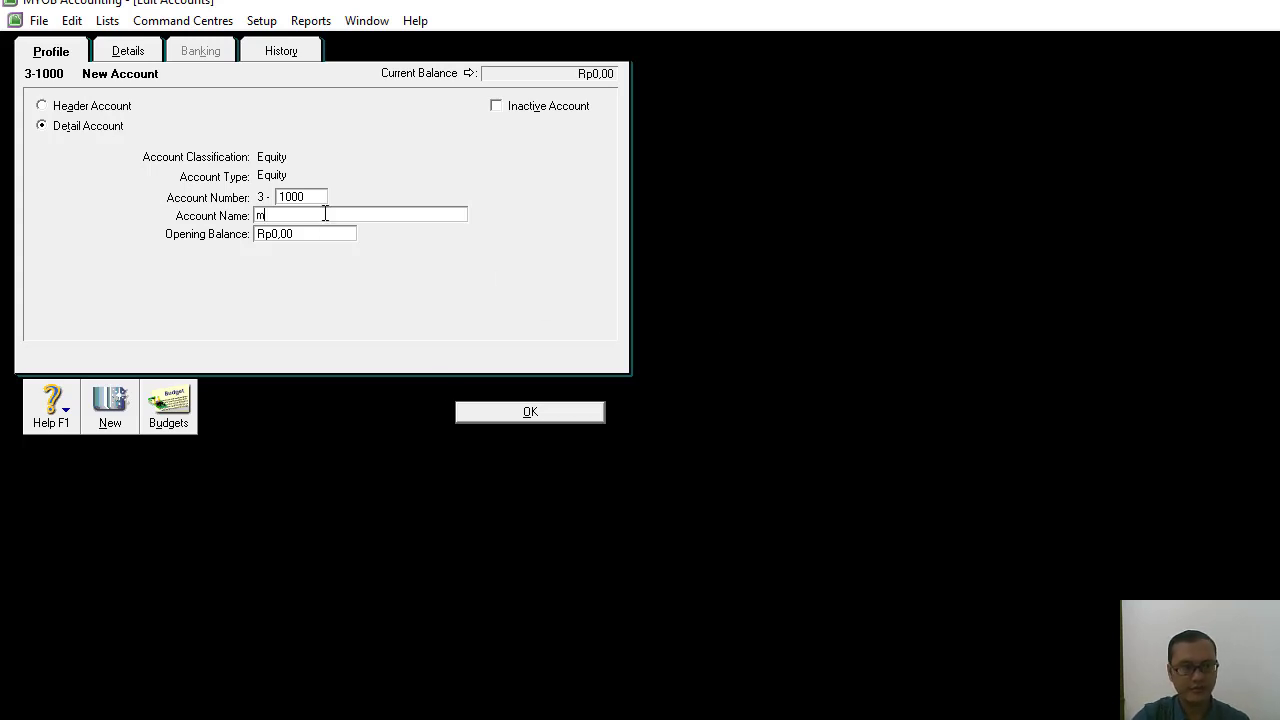
key("BackSpace")
type("Modal")
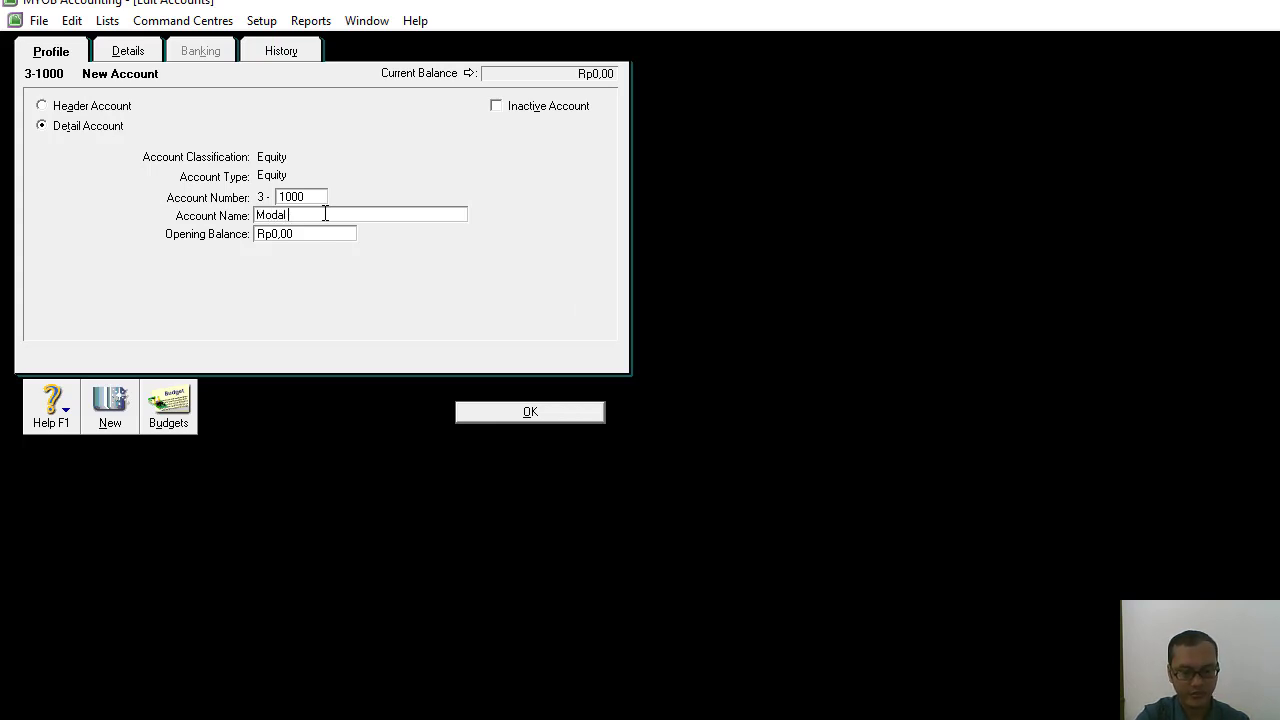
type(" T")
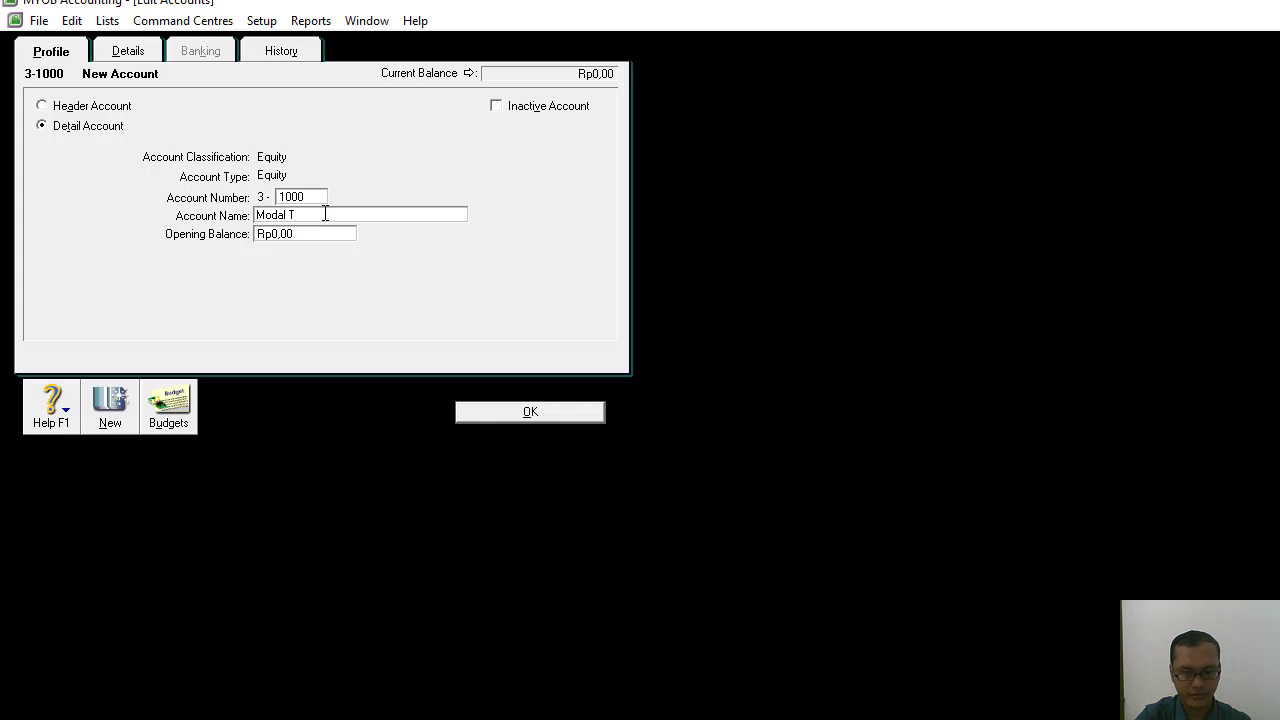
type("r")
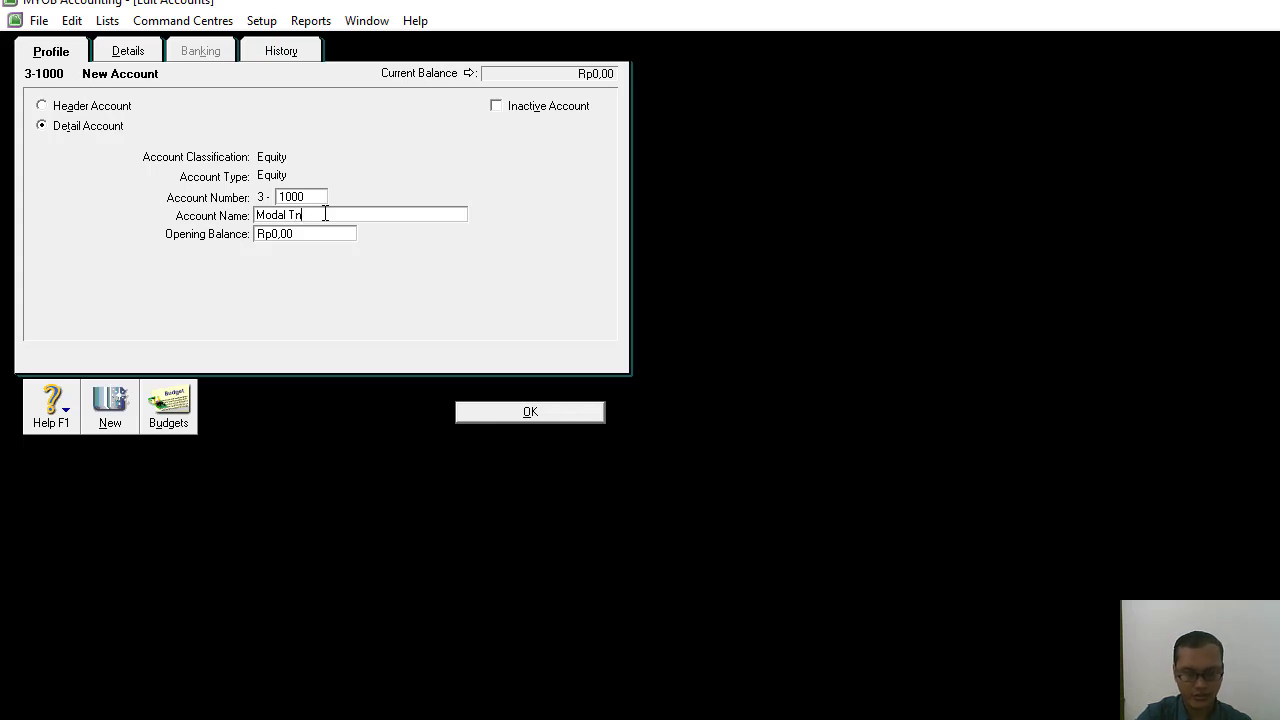
type(". Bintang")
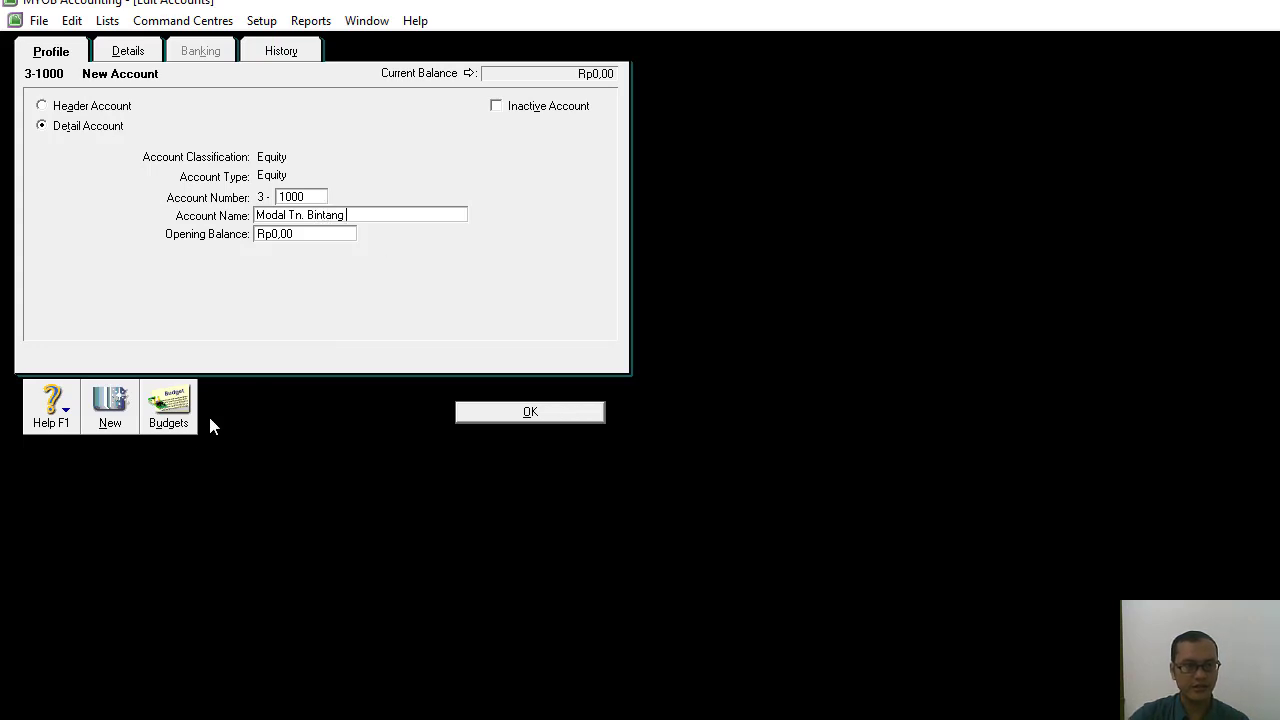
Add the Equity detail account 3-1100, named "Prive." followed by the owner's title and name, and start another new account.
left_click(101, 428)
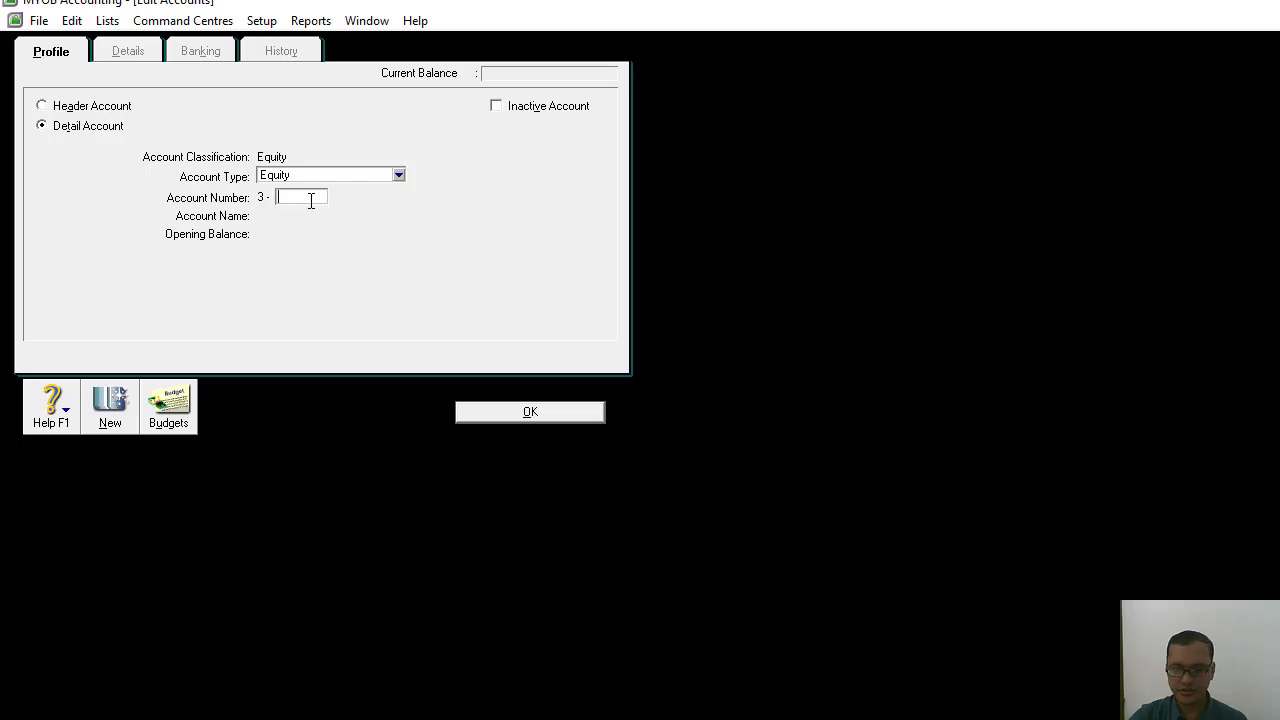
type("00")
key("Tab")
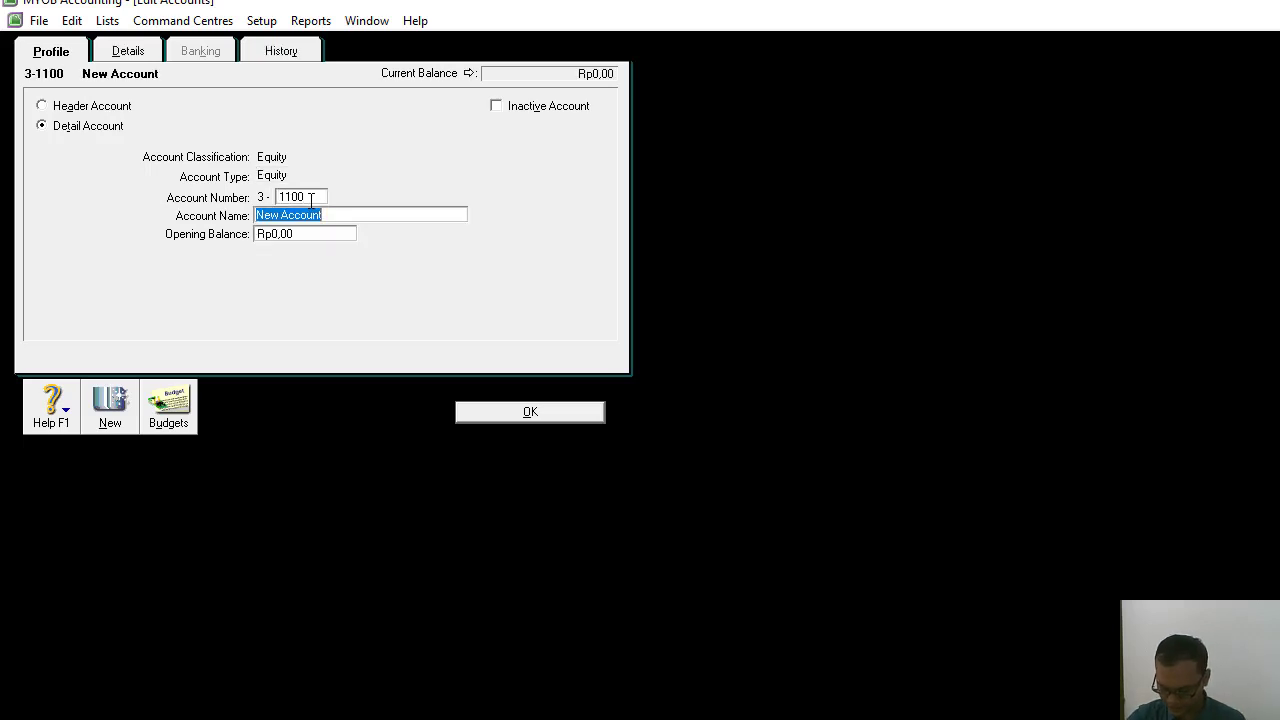
type("Pri")
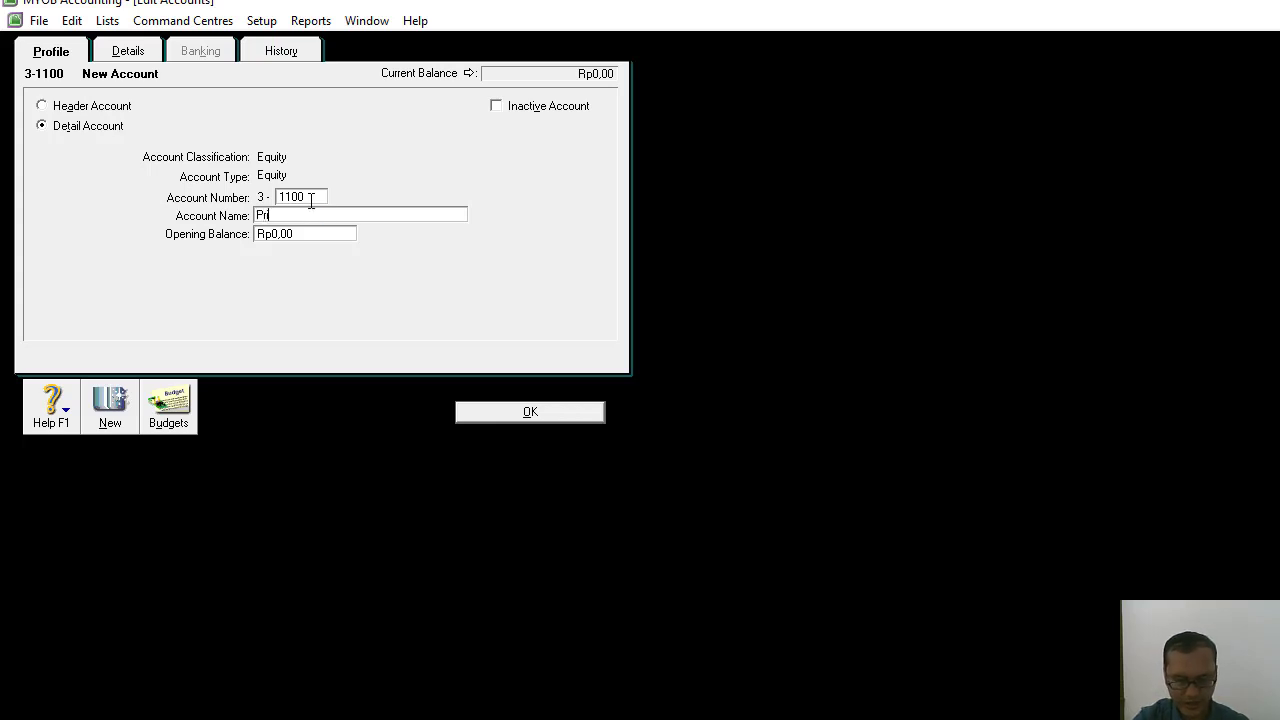
type("ve.")
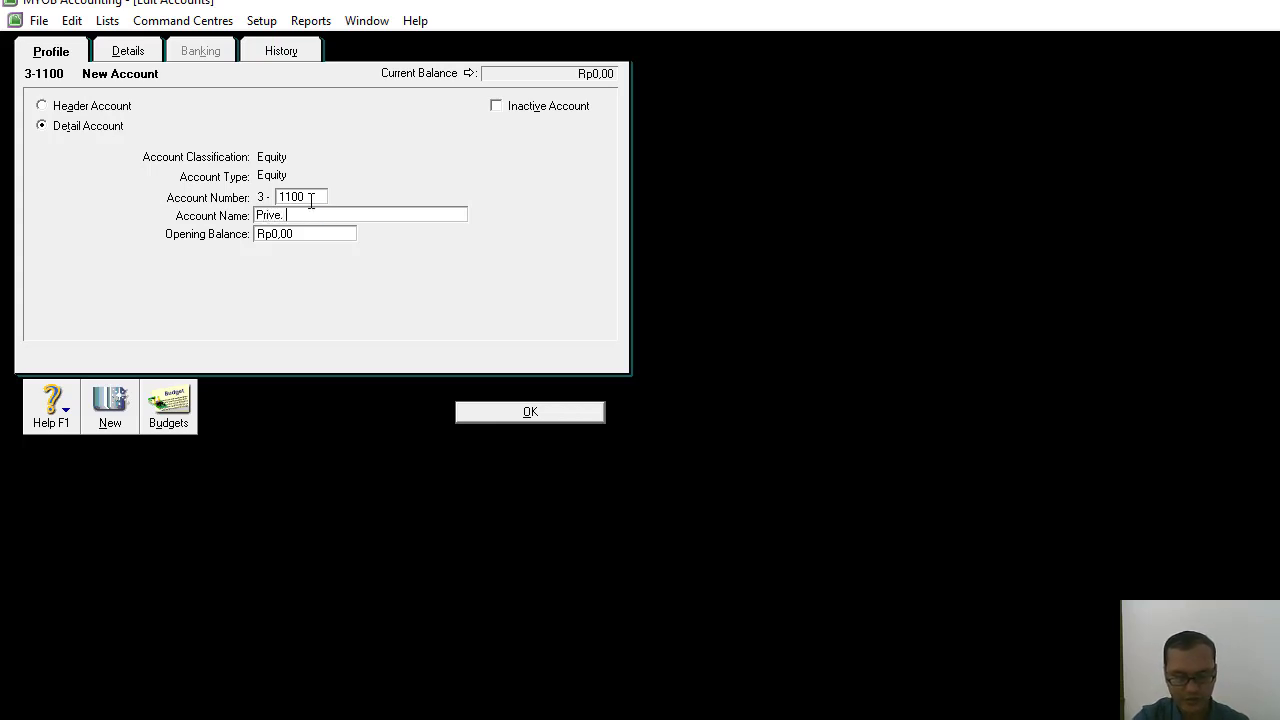
type(" Tn Bintang")
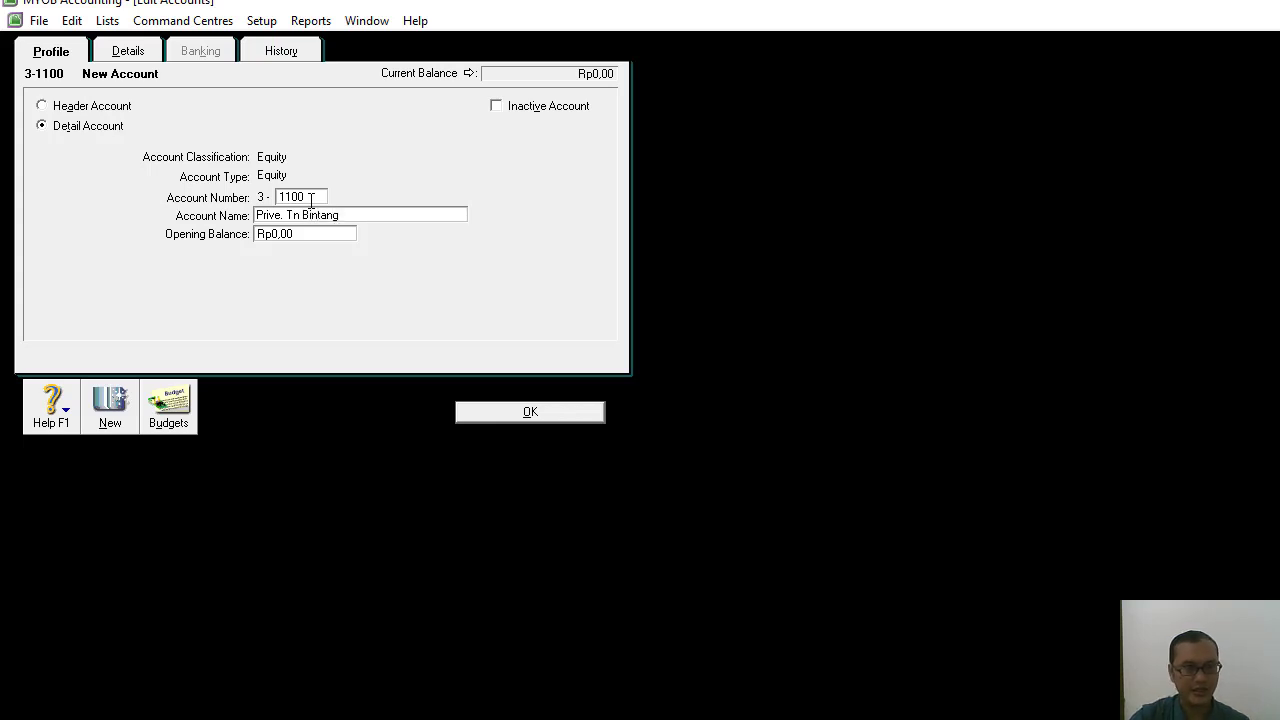
left_click(110, 405)
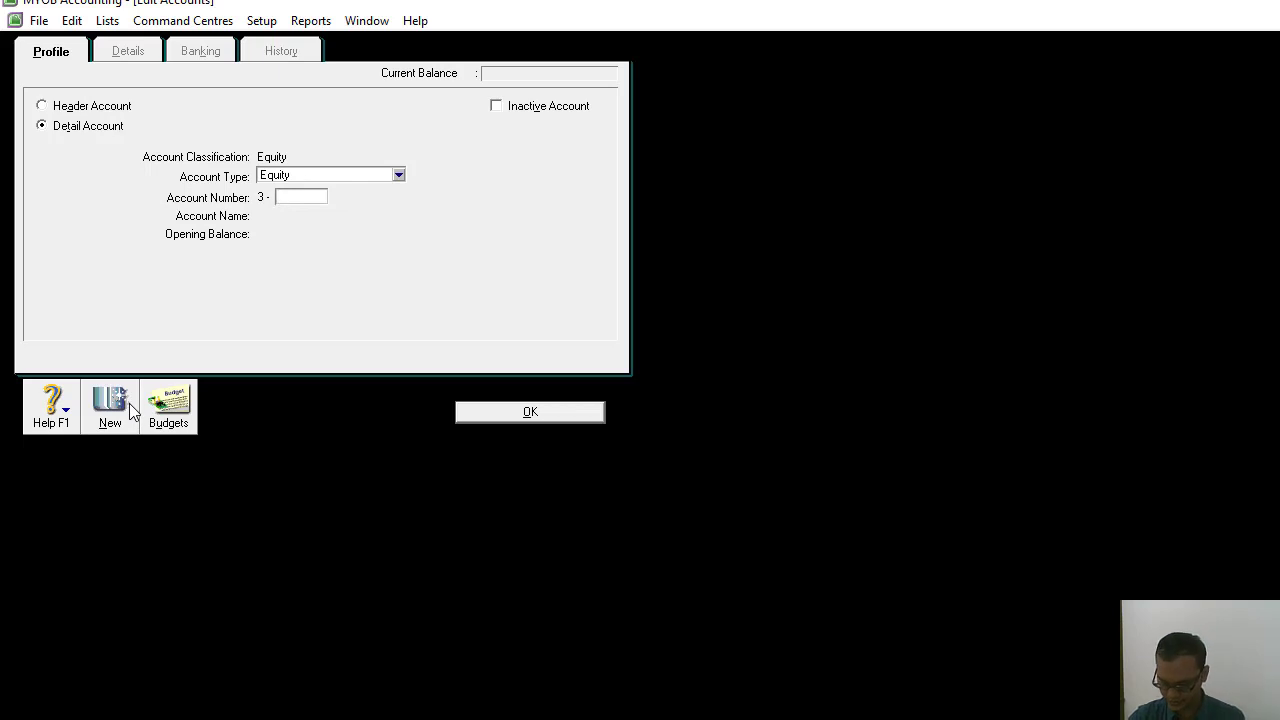
Add the detail account 4-1000 Pendapatan Jasa with the account type Income.
left_click(398, 176)
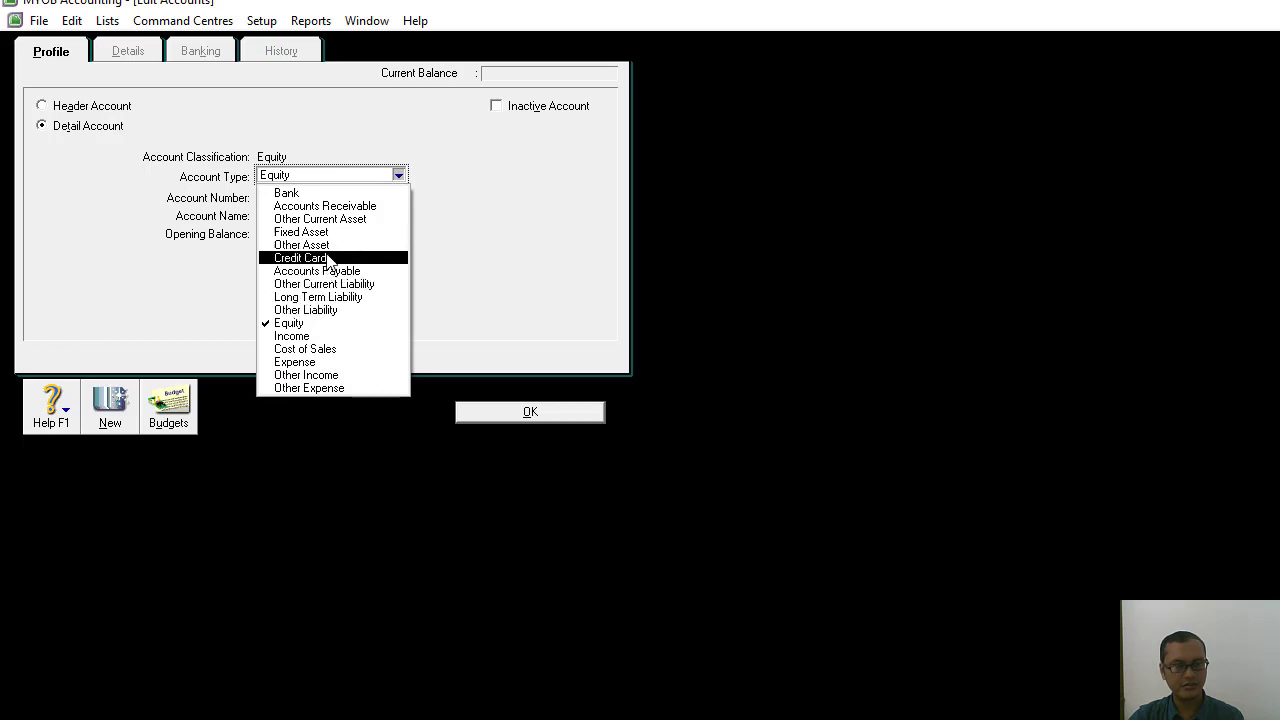
left_click(300, 336)
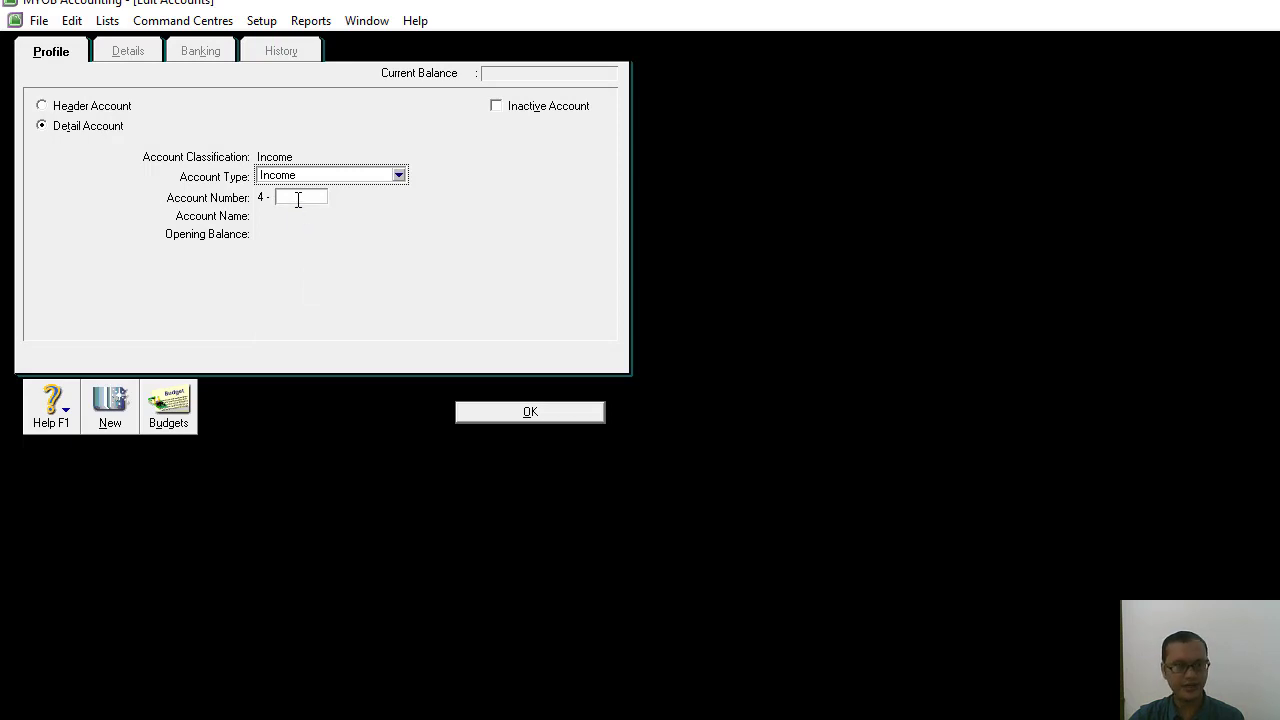
left_click(298, 199)
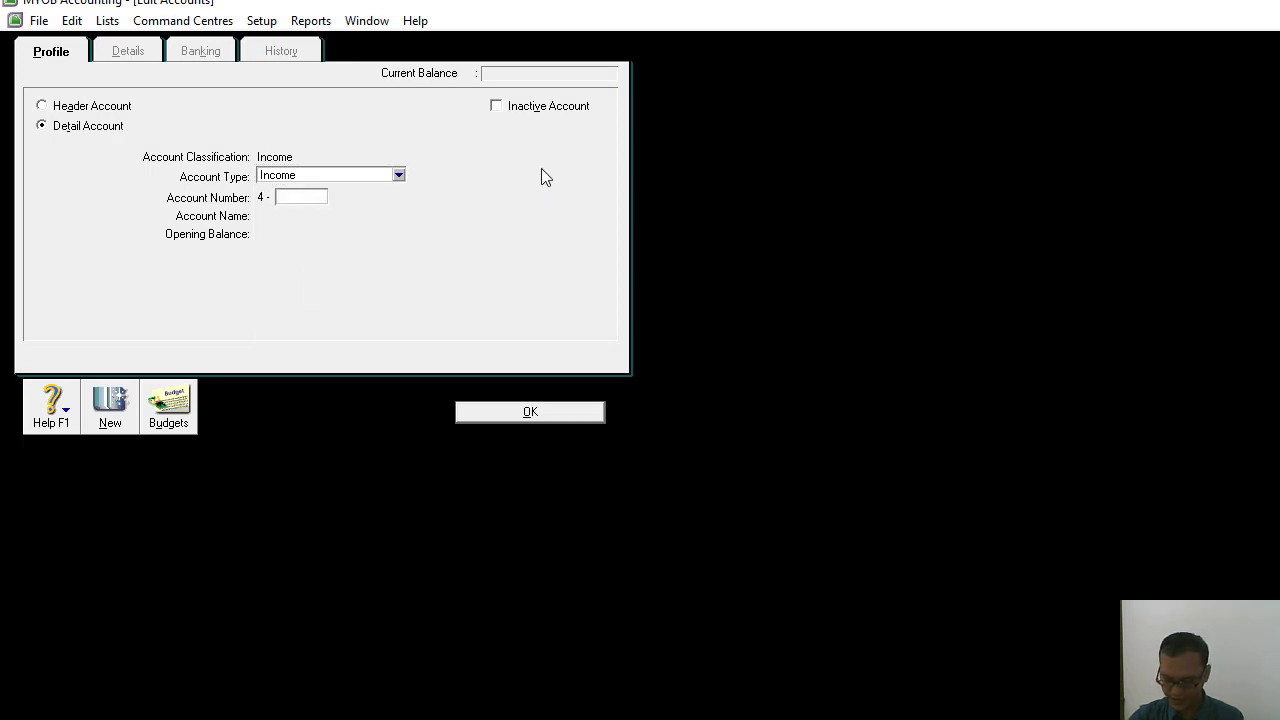
type("1000")
key("Tab")
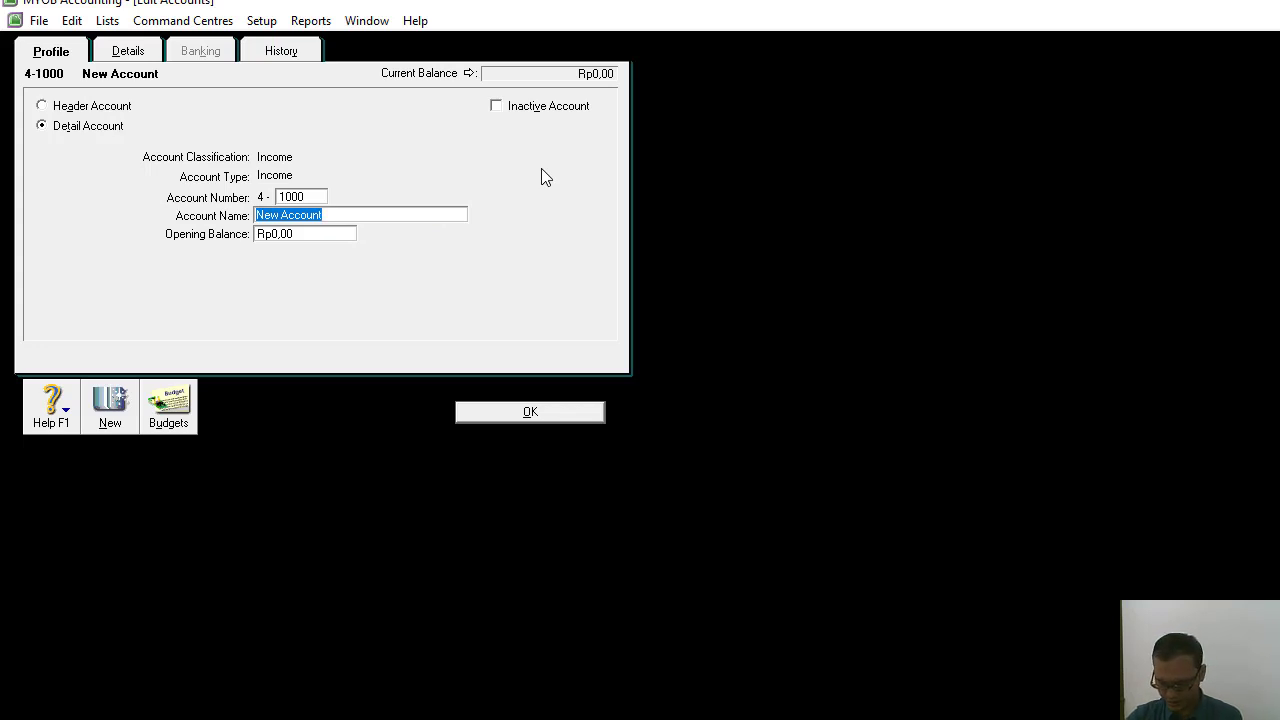
type("Pendapata")
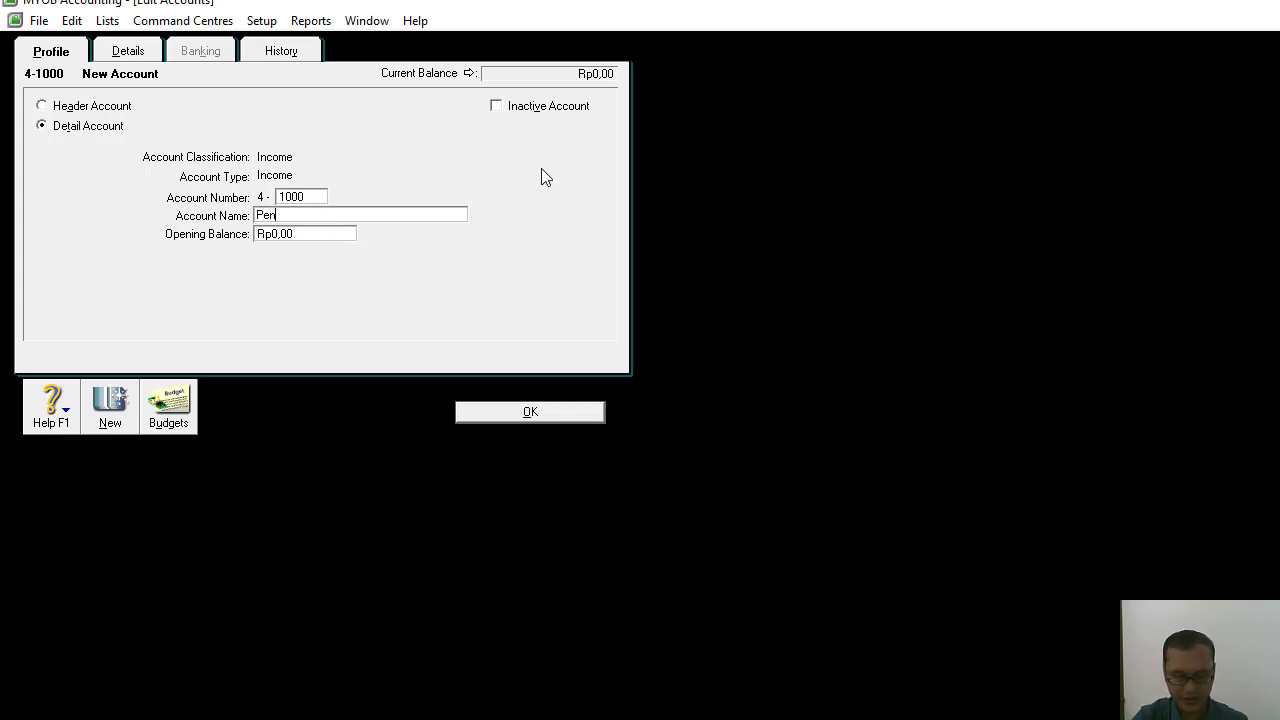
type("asa")
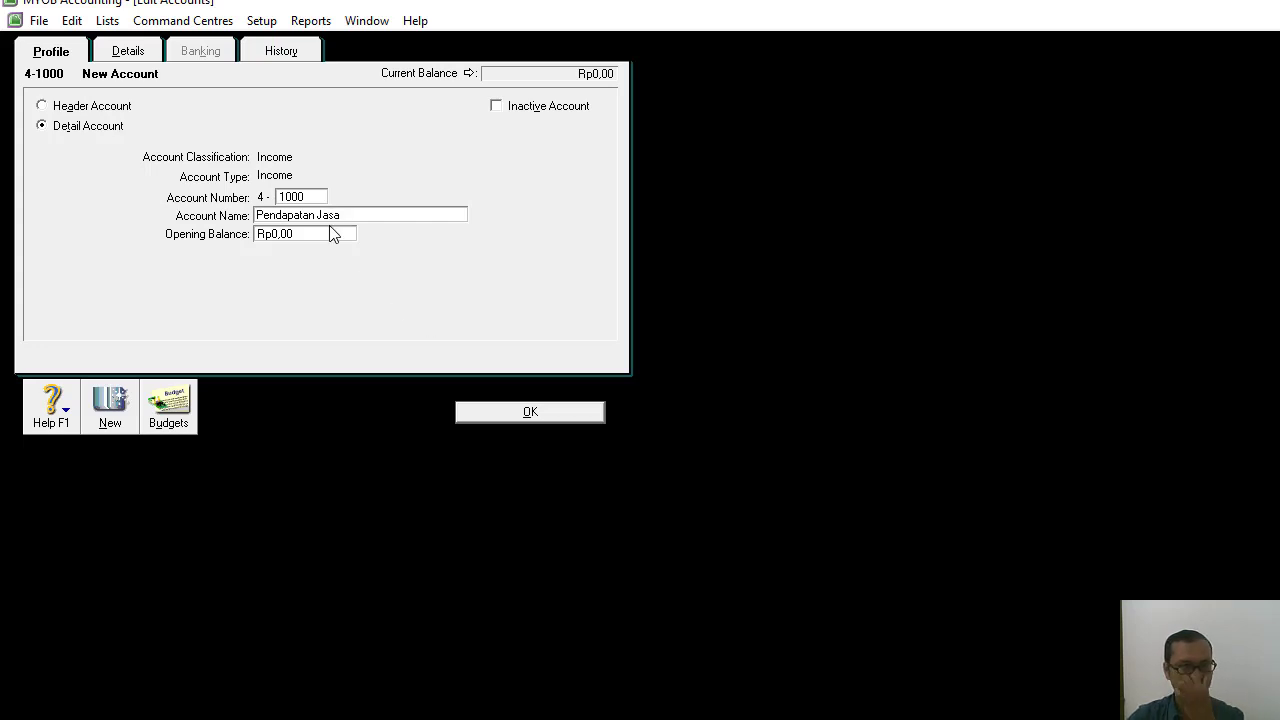
Add the detail account 6-1100 Beban Sewa with the account type Expense.
left_click(109, 418)
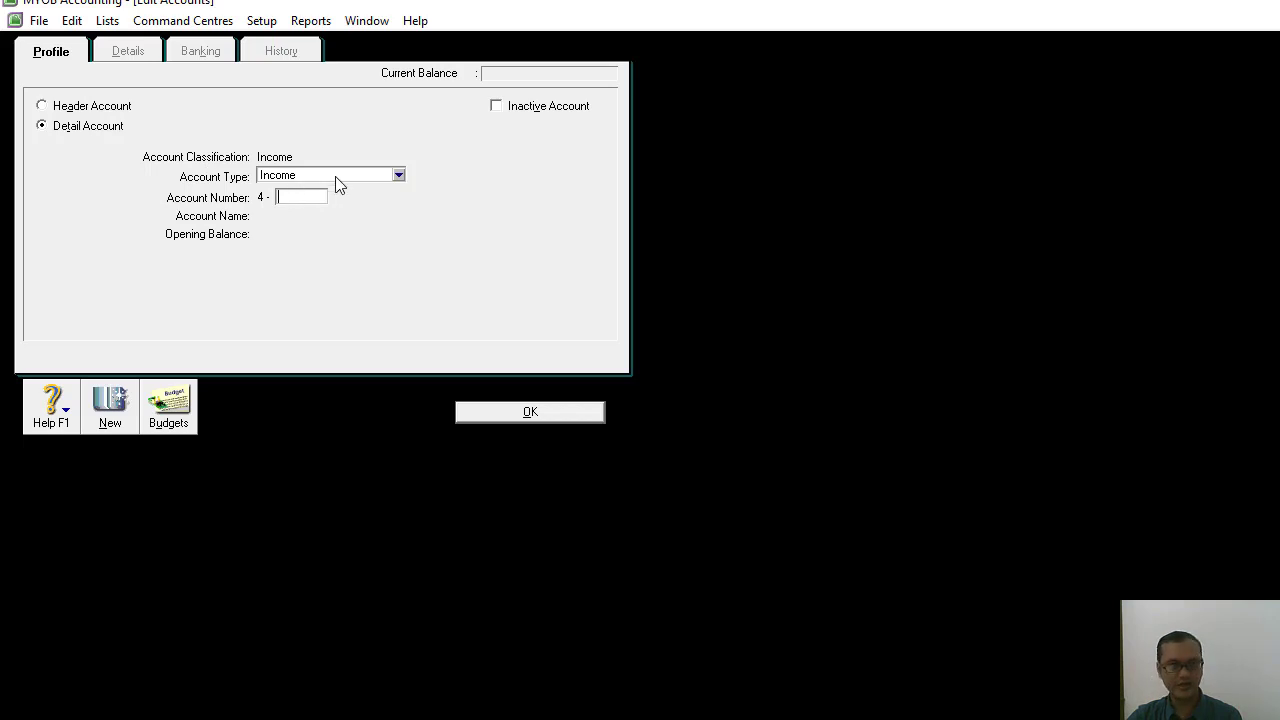
left_click(400, 175)
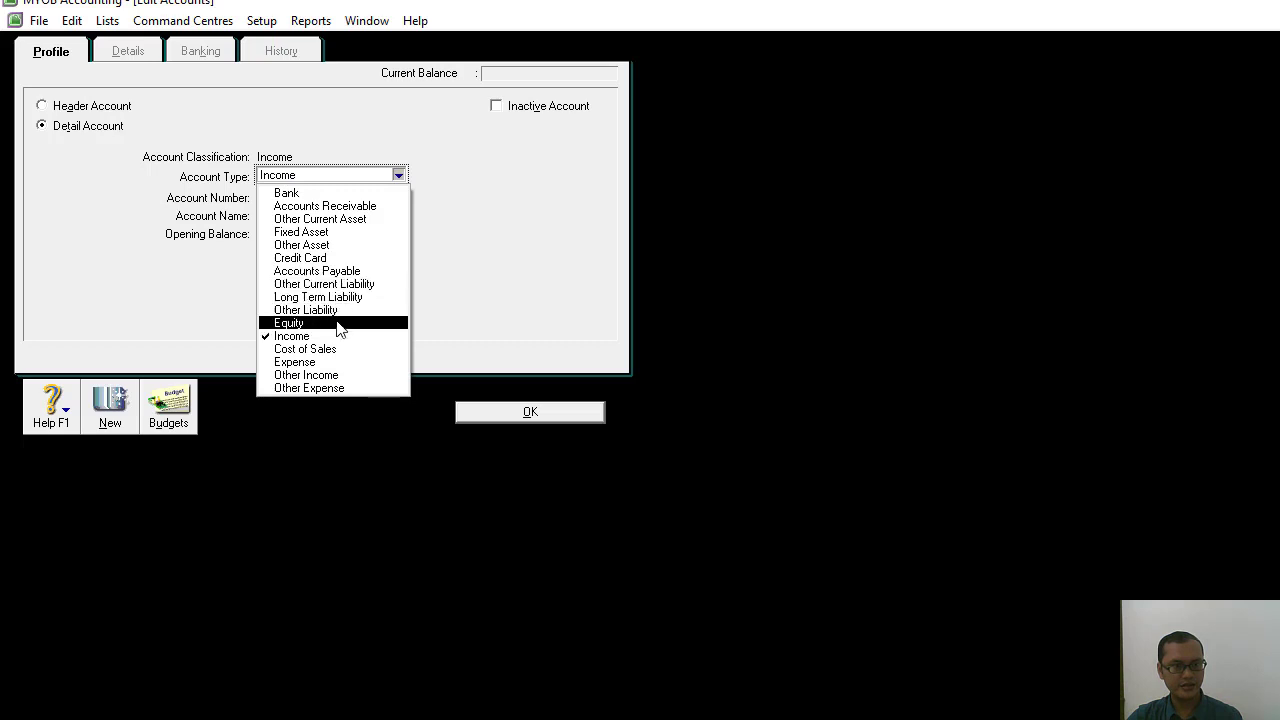
left_click(313, 363)
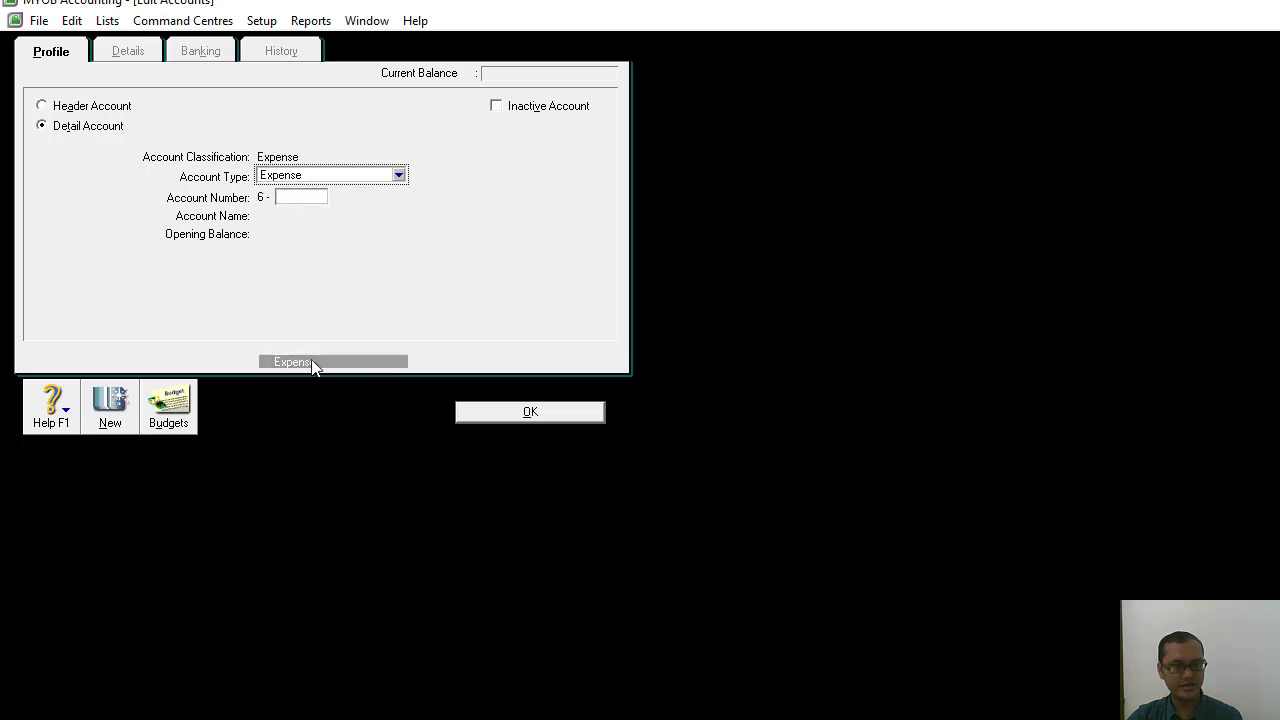
left_click(289, 197)
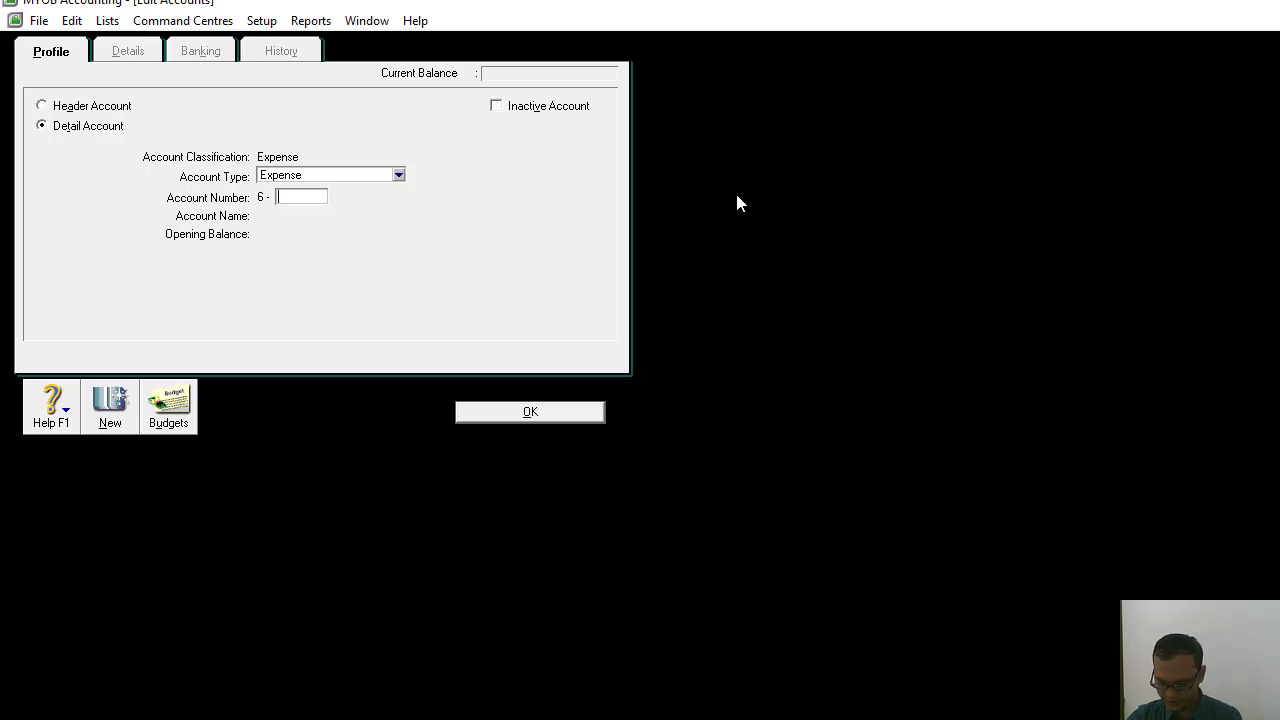
type("1100")
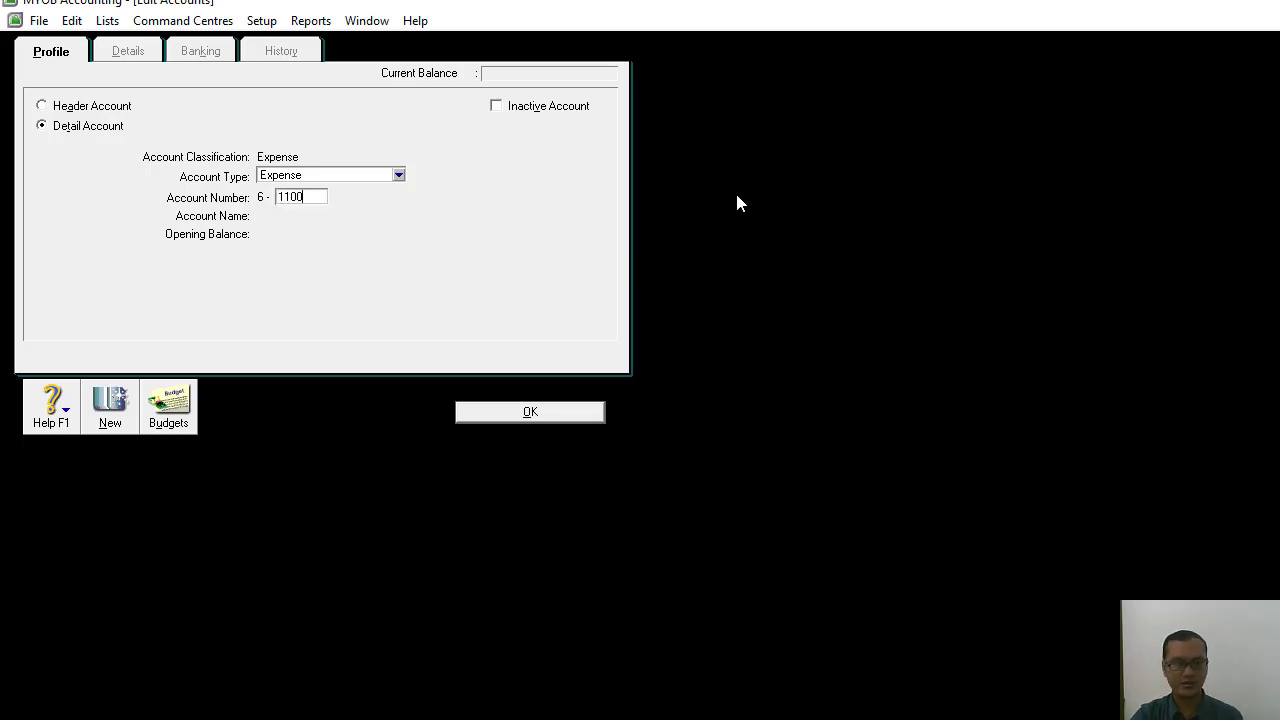
key("Tab")
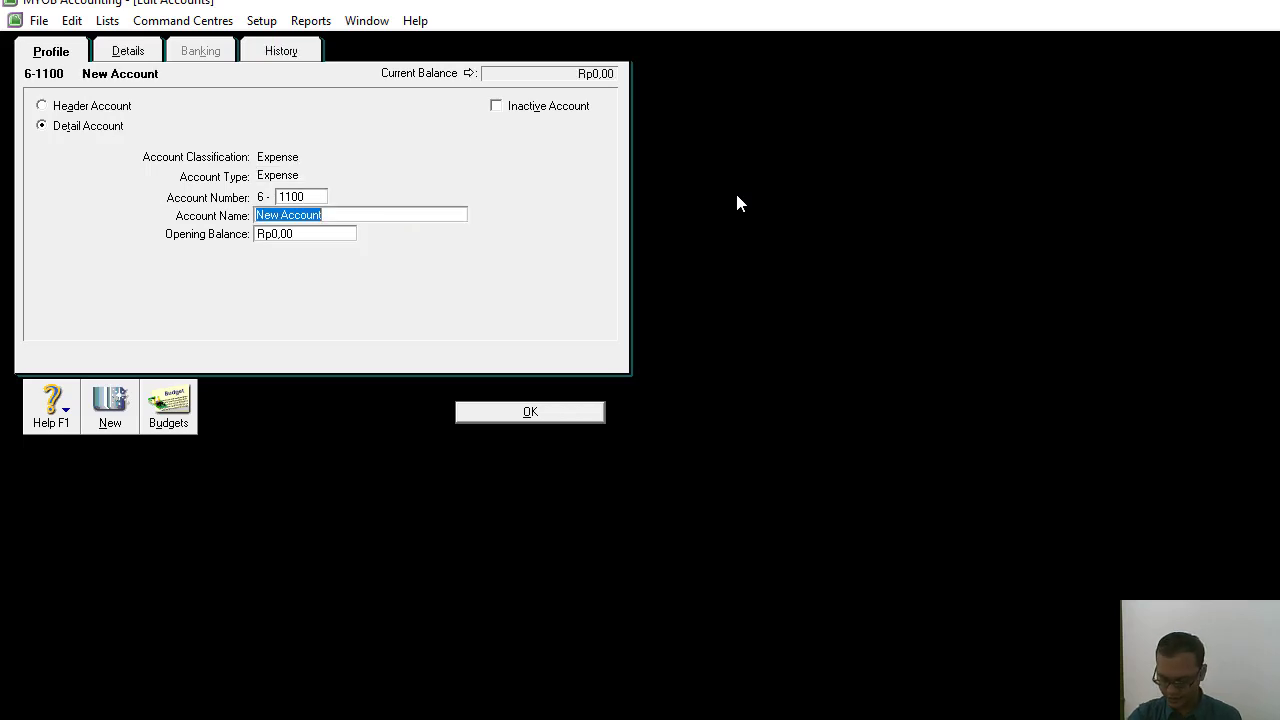
type("Be")
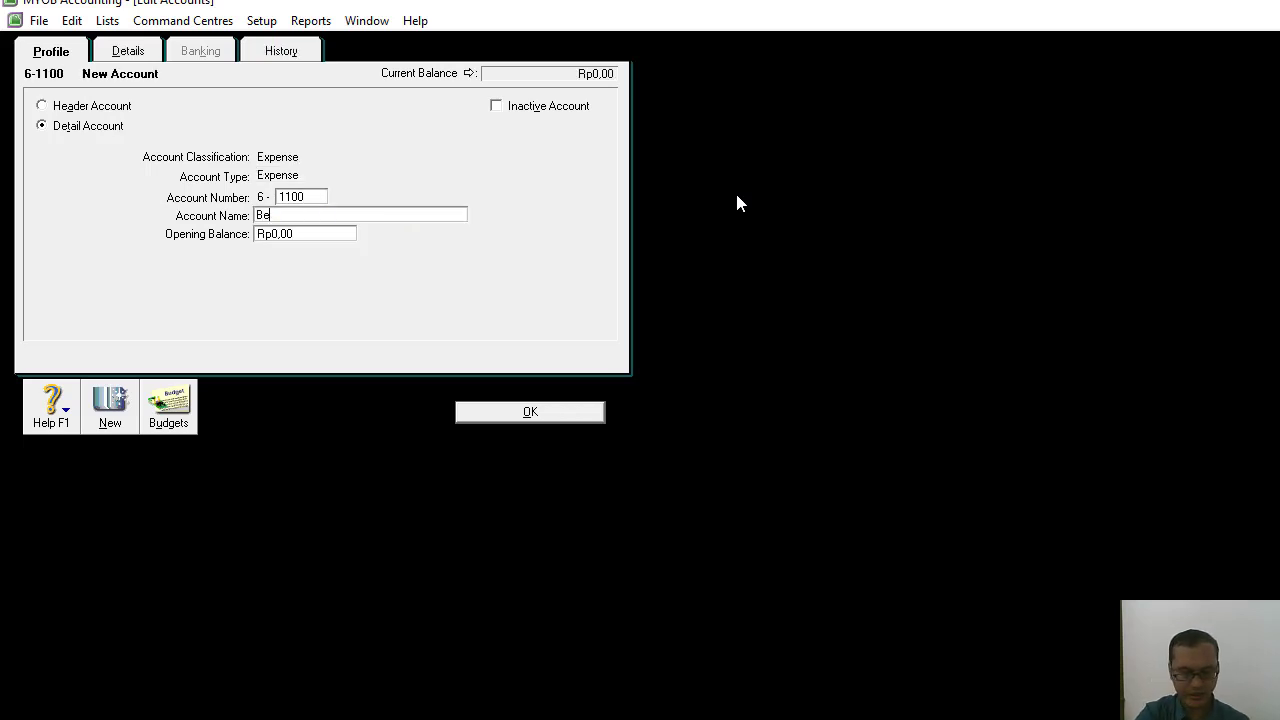
type("ban Sewa")
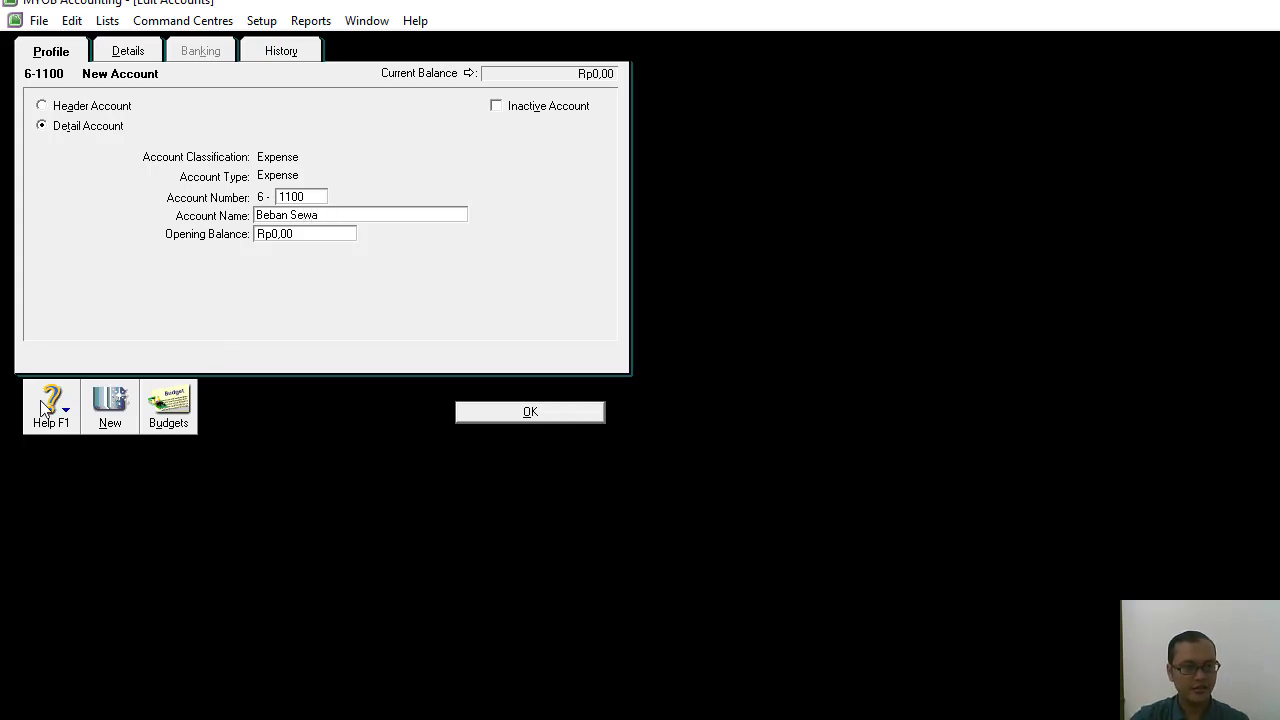
Add the Expense detail account 6-1200 named Beban Penyusutan.
left_click(110, 405)
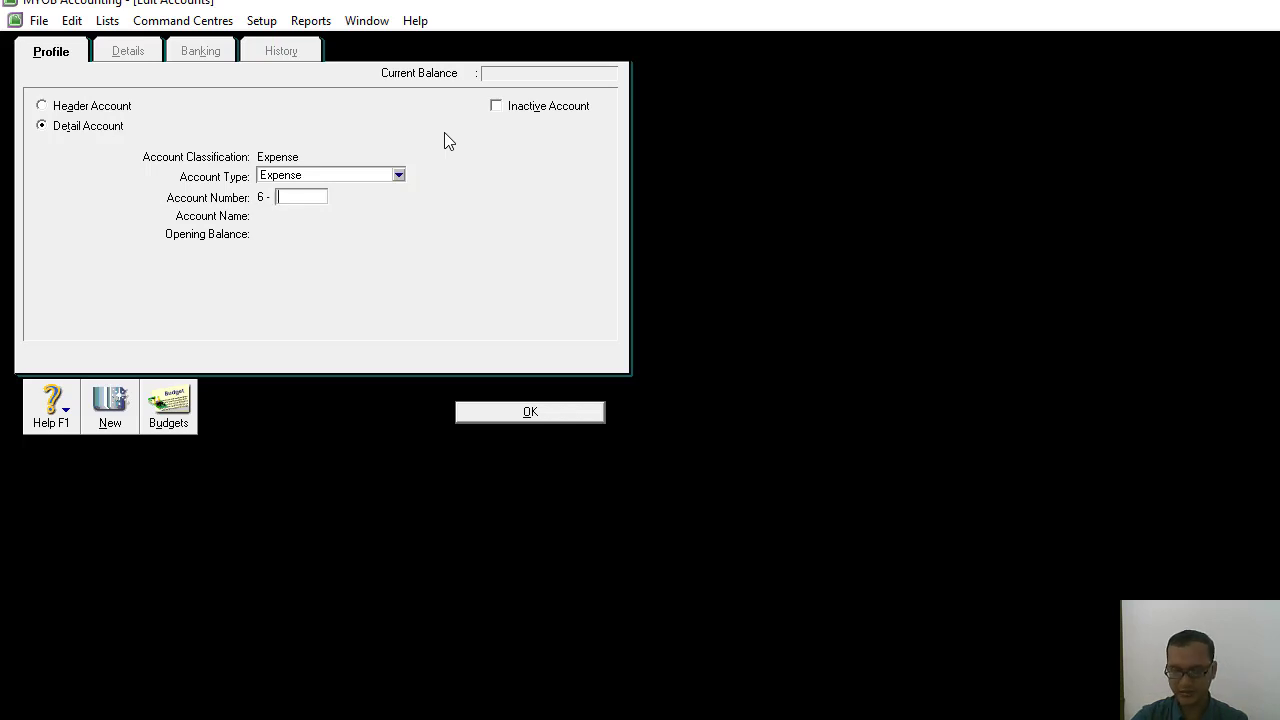
type("1200")
key("Tab")
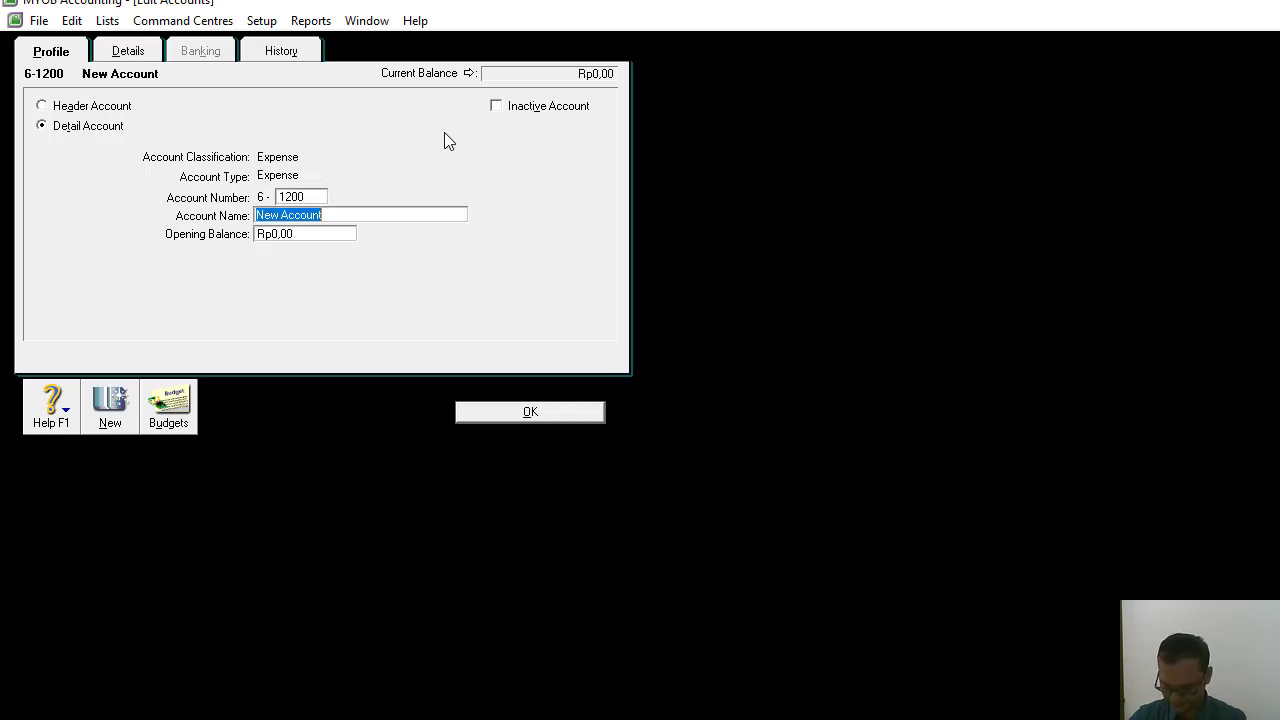
type("Beban")
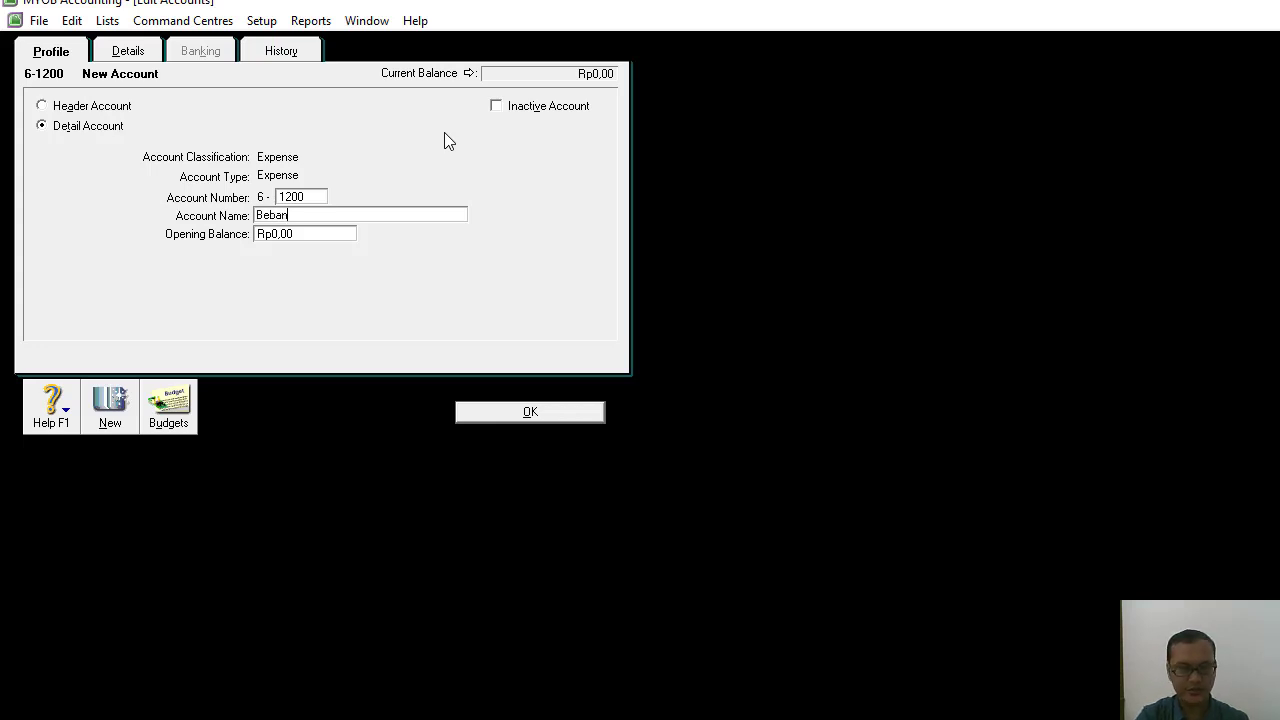
type(" Penyu")
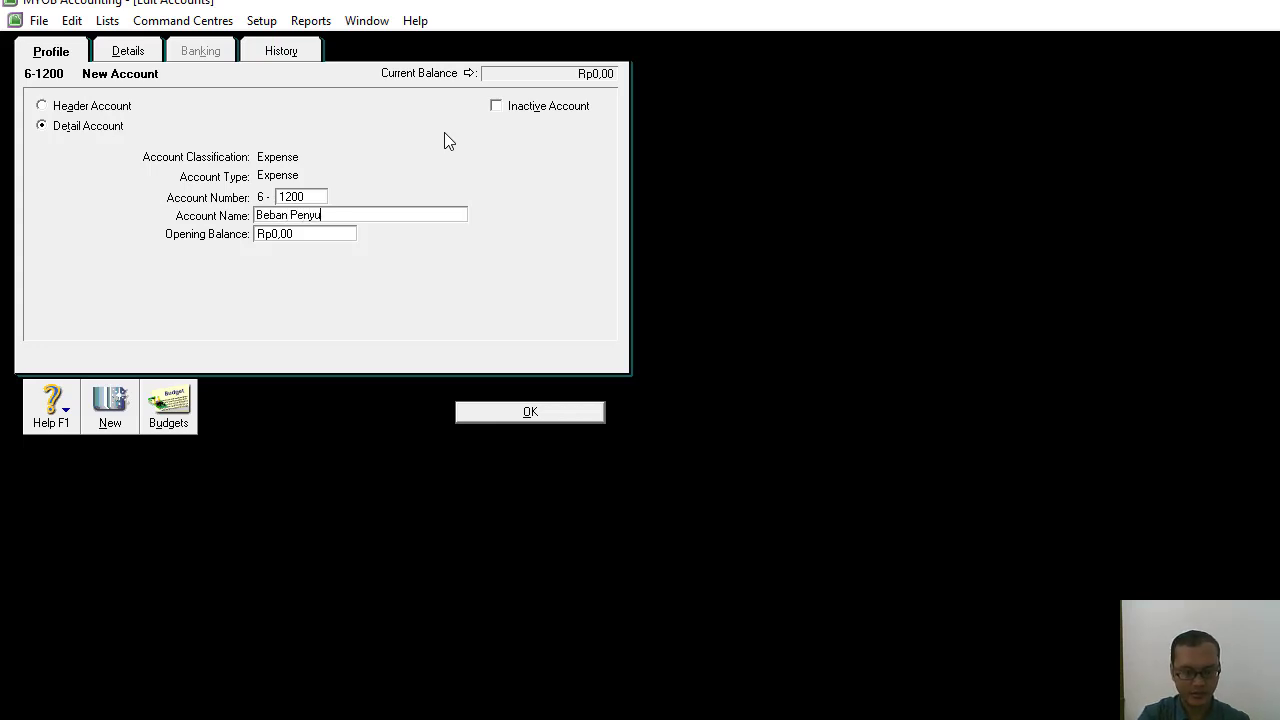
type("sutan")
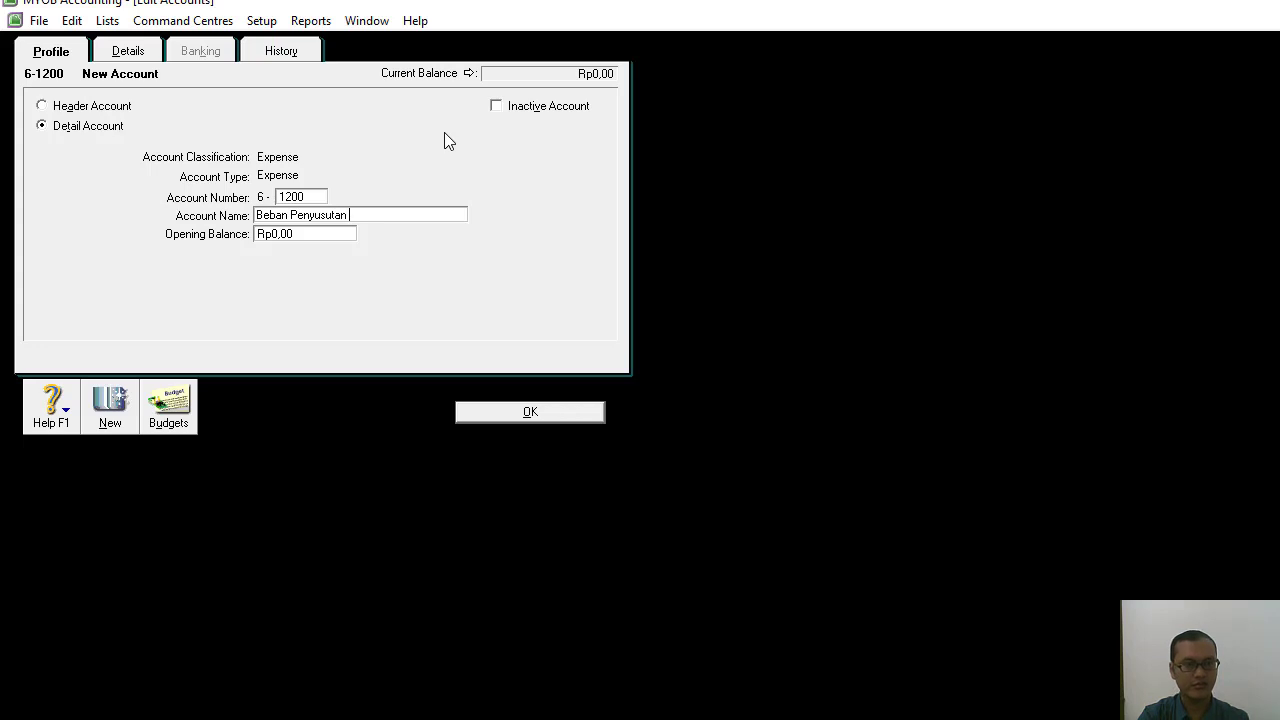
Add the Expense detail account 6-1300 named Beban Gaji.
left_click(122, 398)
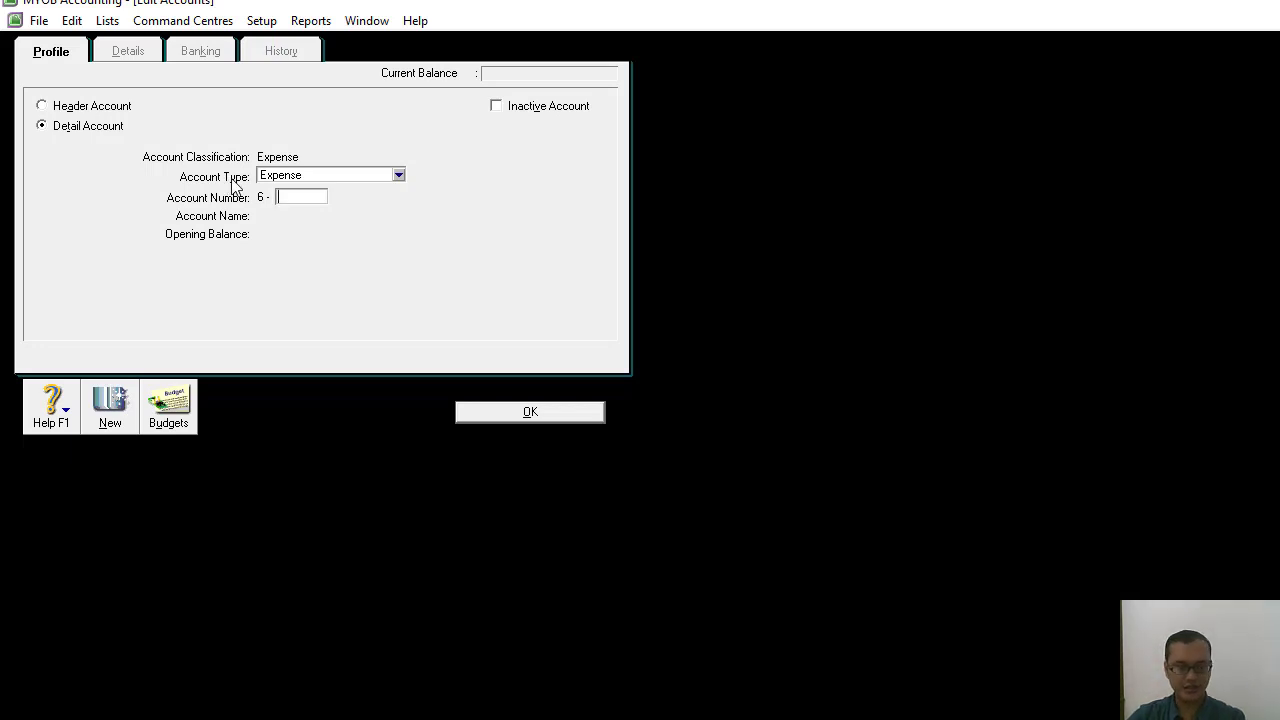
type("1300")
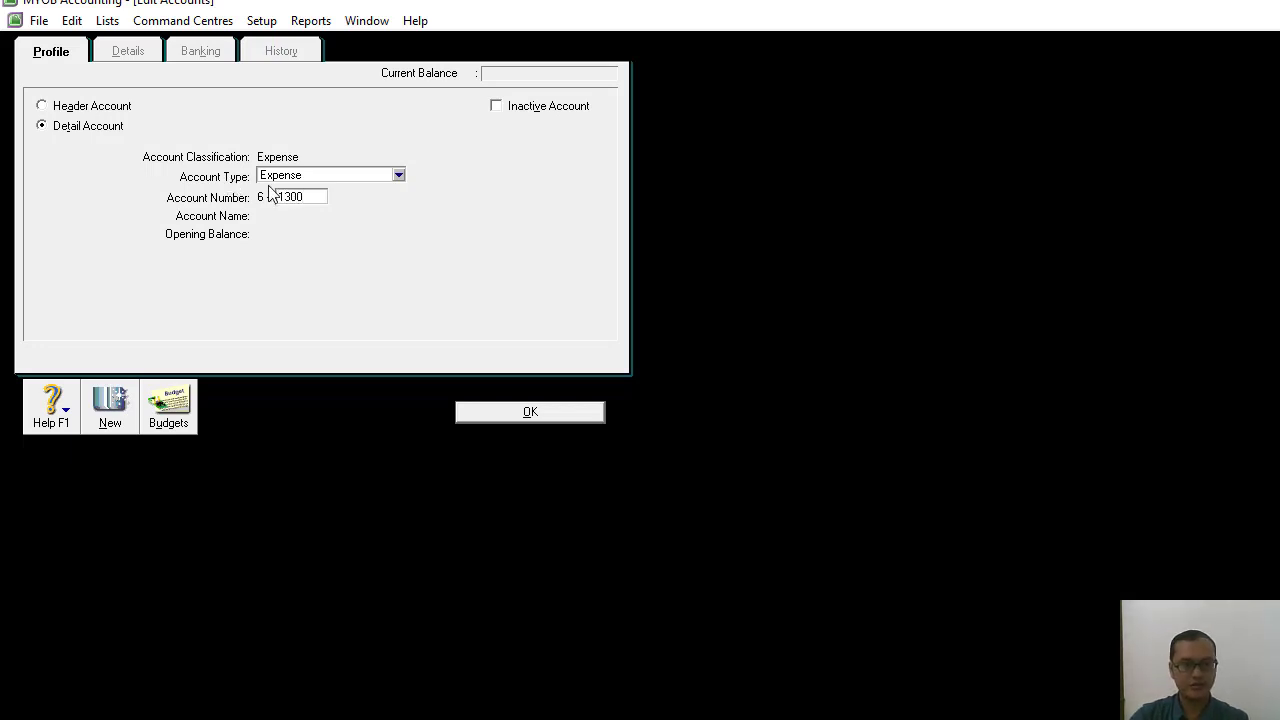
key("Tab")
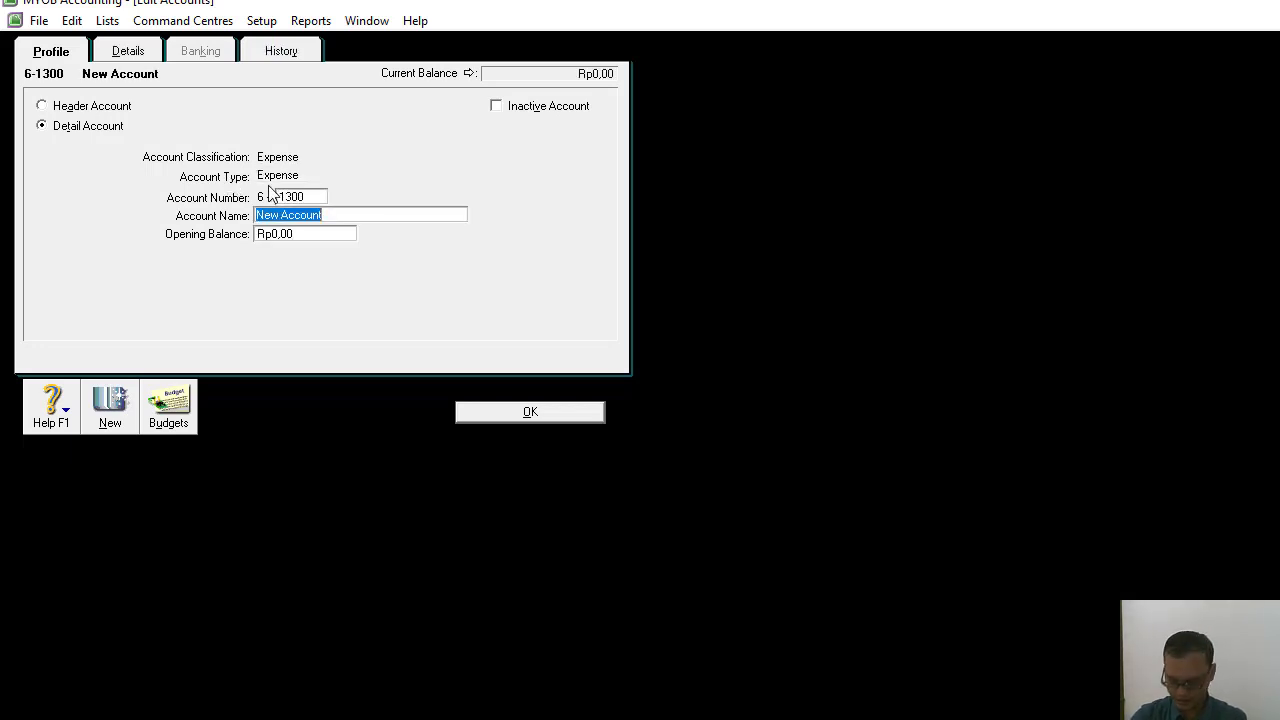
type("B")
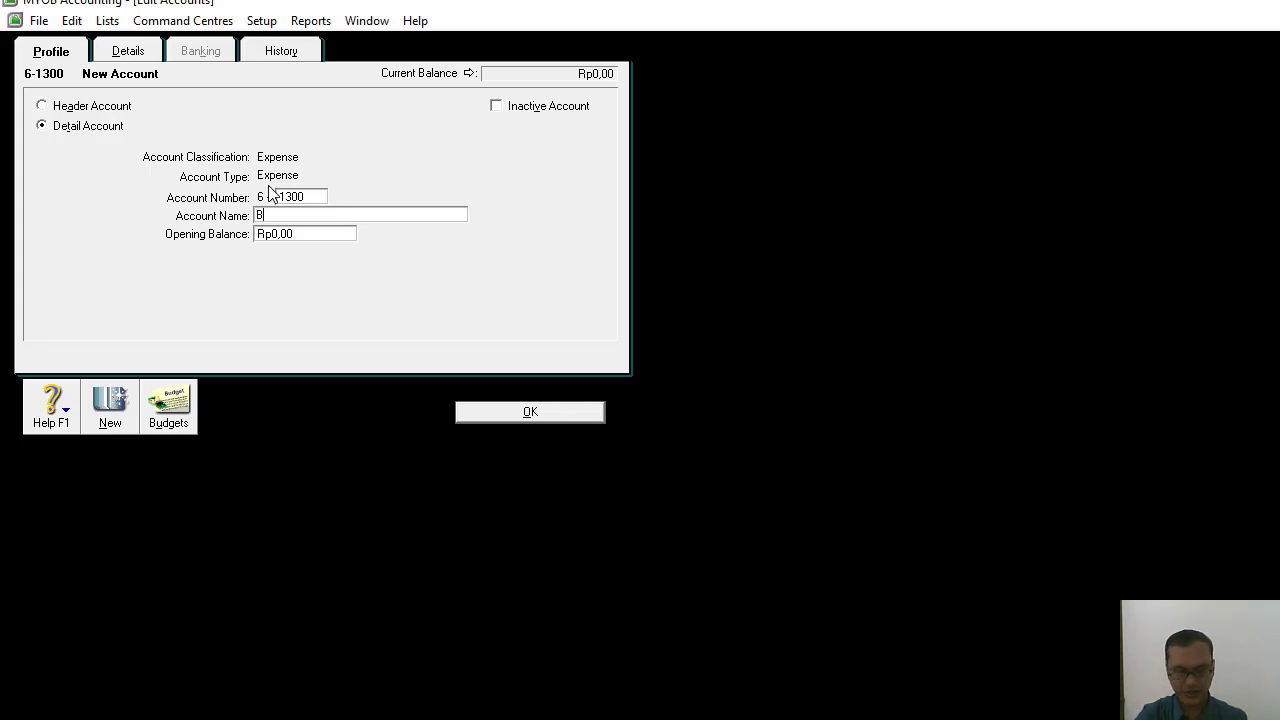
type("eban Gaji")
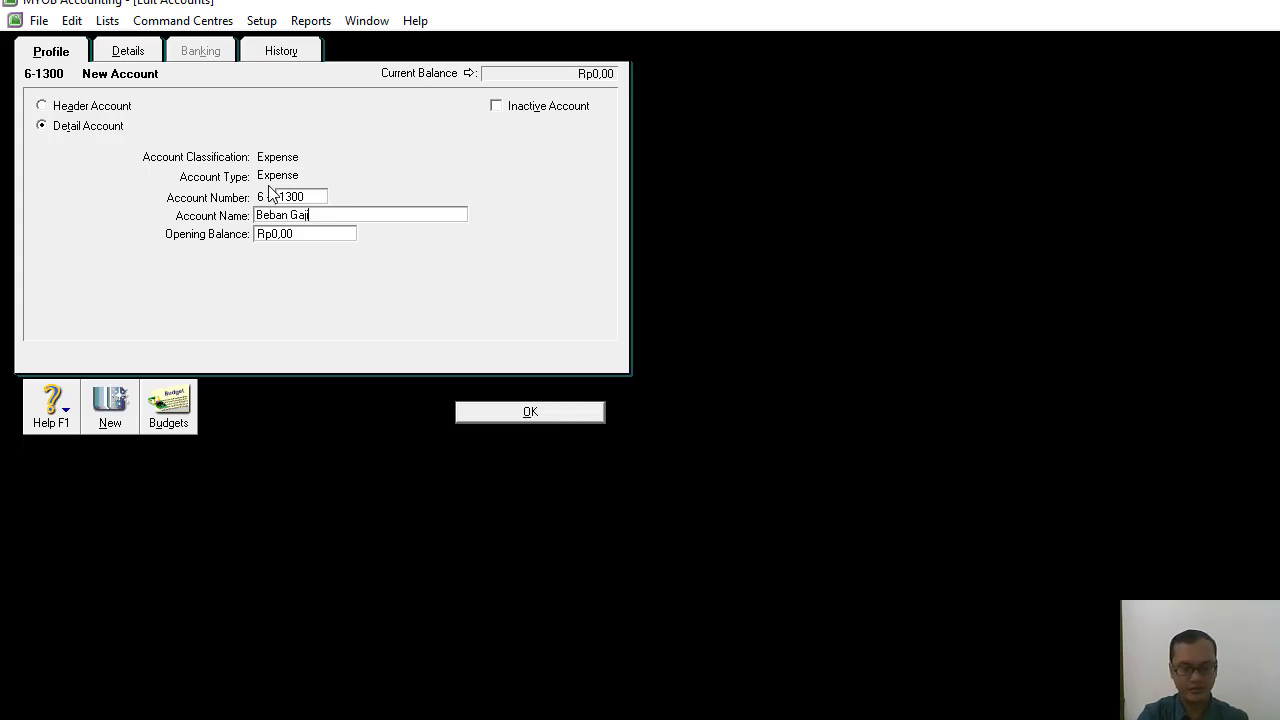
Add the Expense detail account 6-1400 named Beban Perlengkapan.
left_click(110, 408)
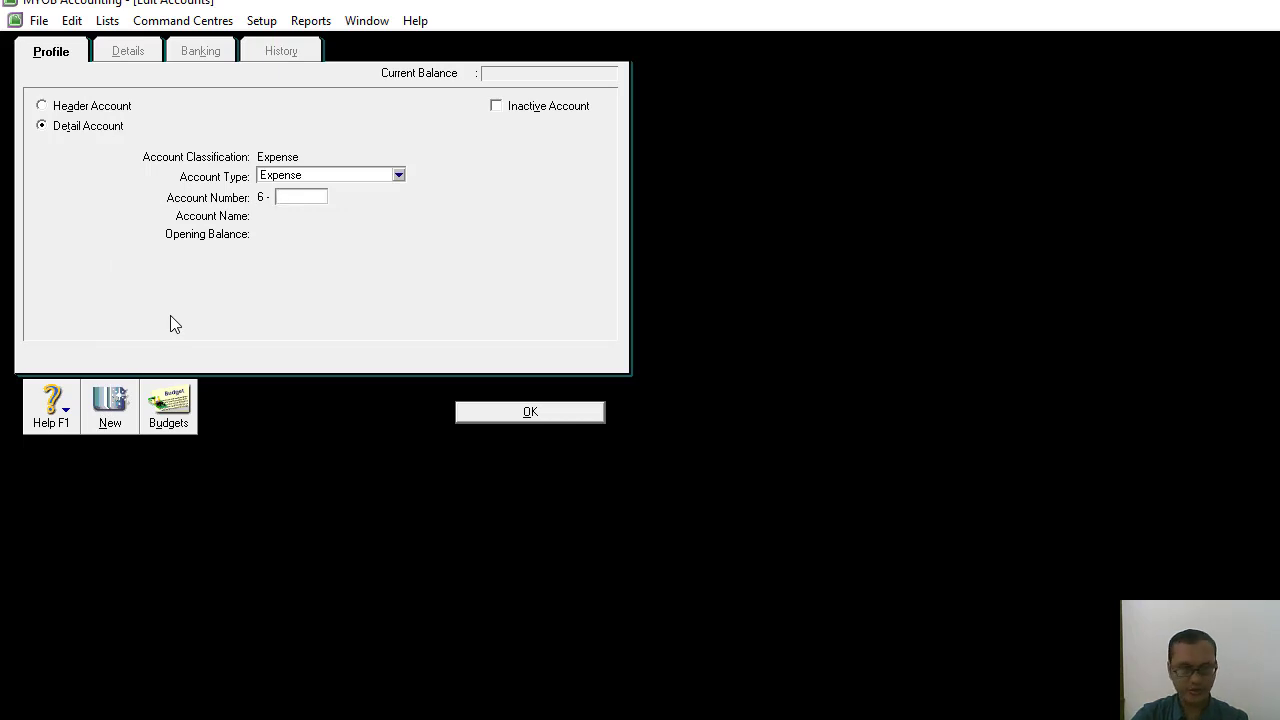
type("1400")
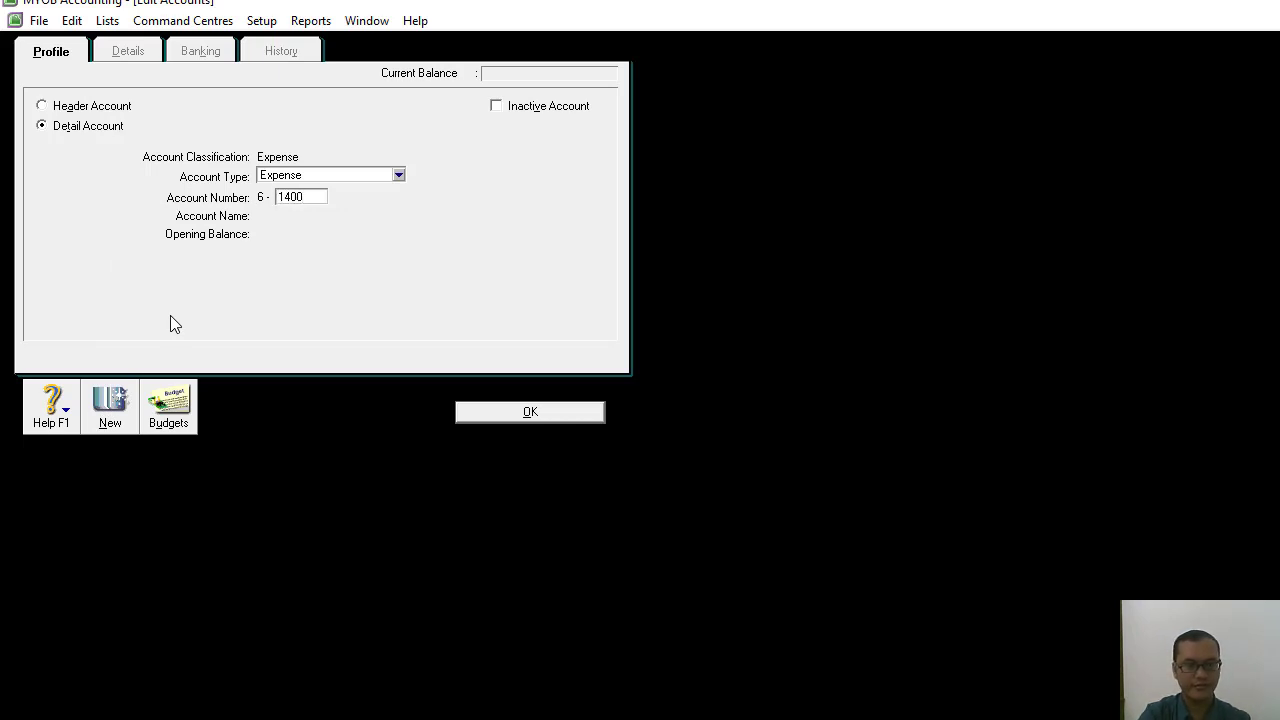
key("Tab")
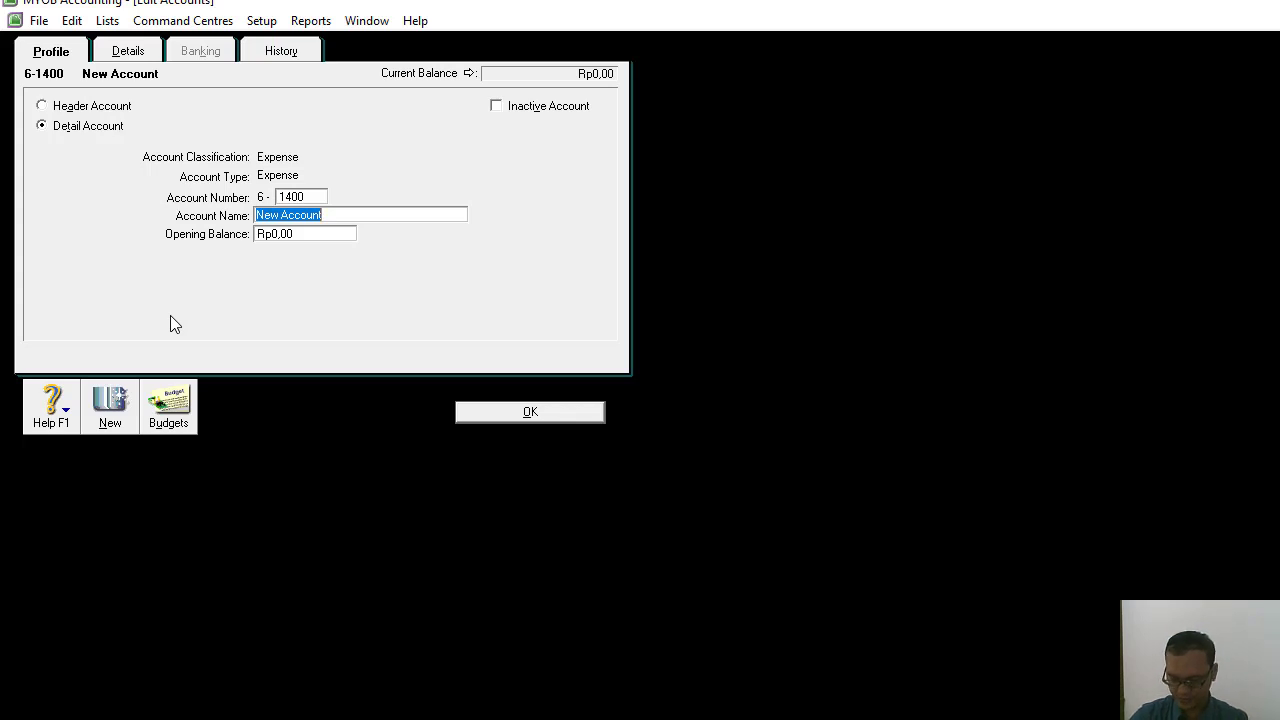
type("Beban P")
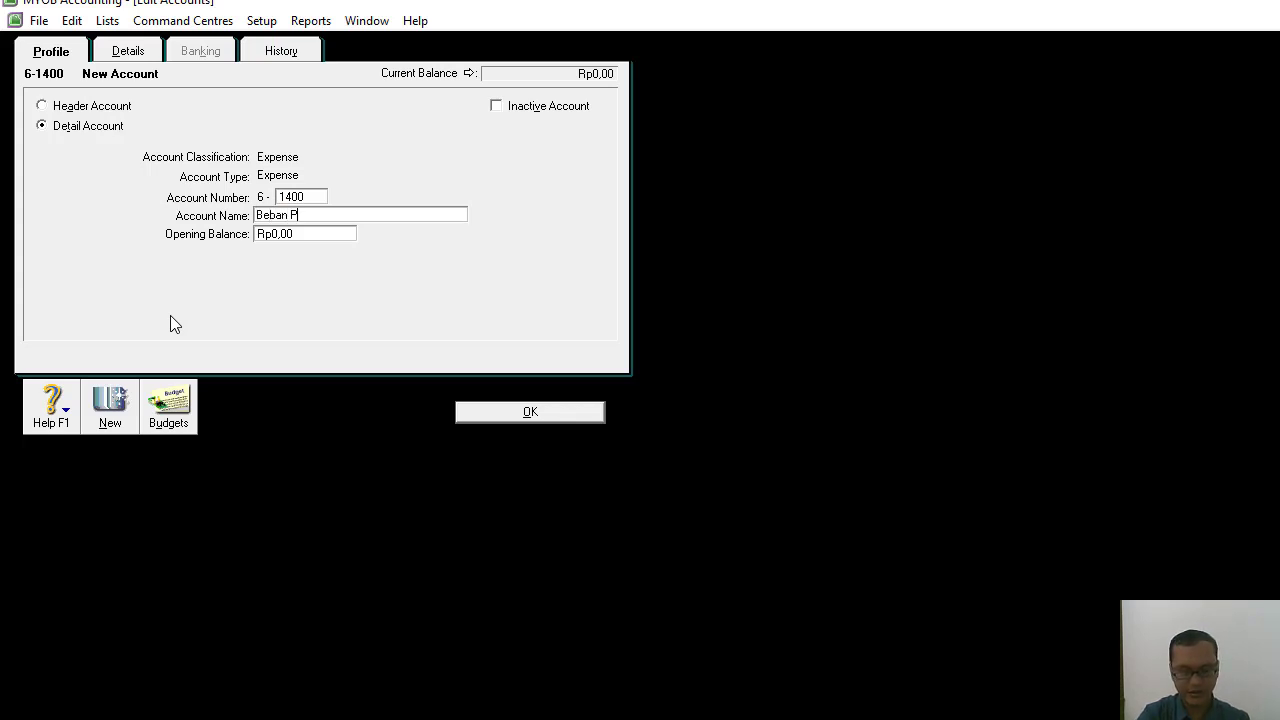
type("erlengkapan")
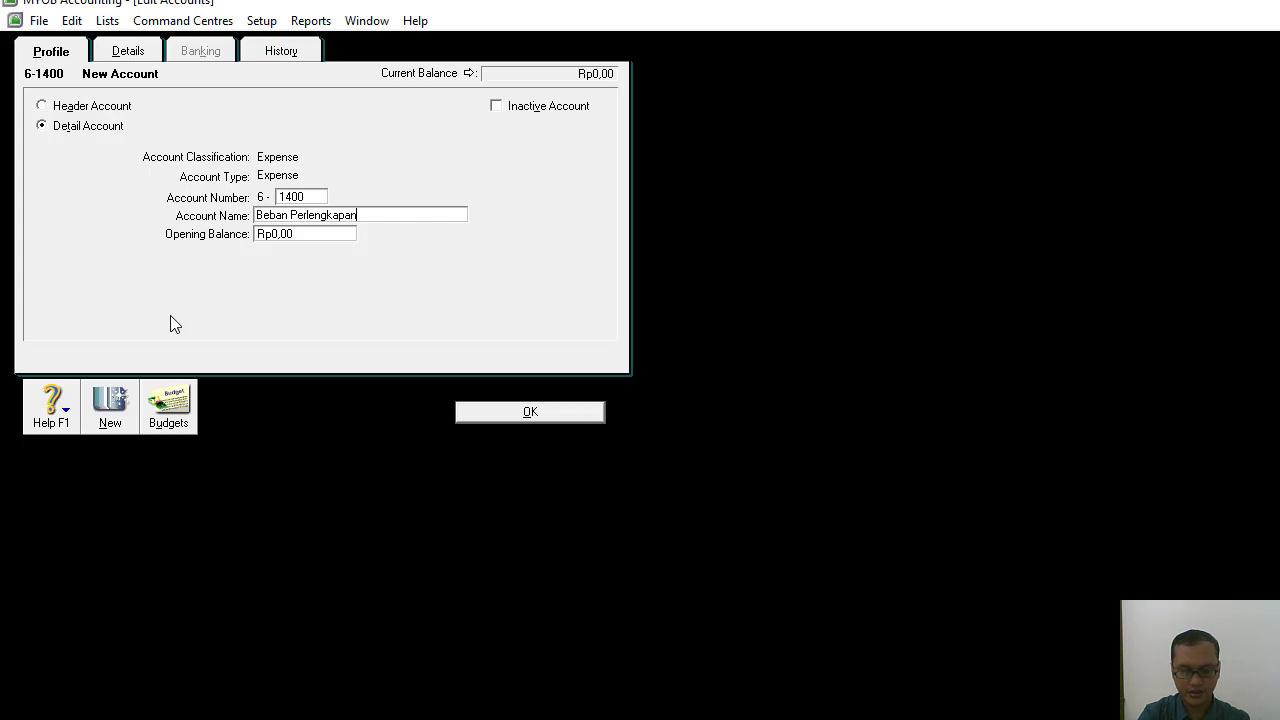
Add the Expense detail account 6-1500 named Beban Listrik Air dan Telpon.
left_click(118, 412)
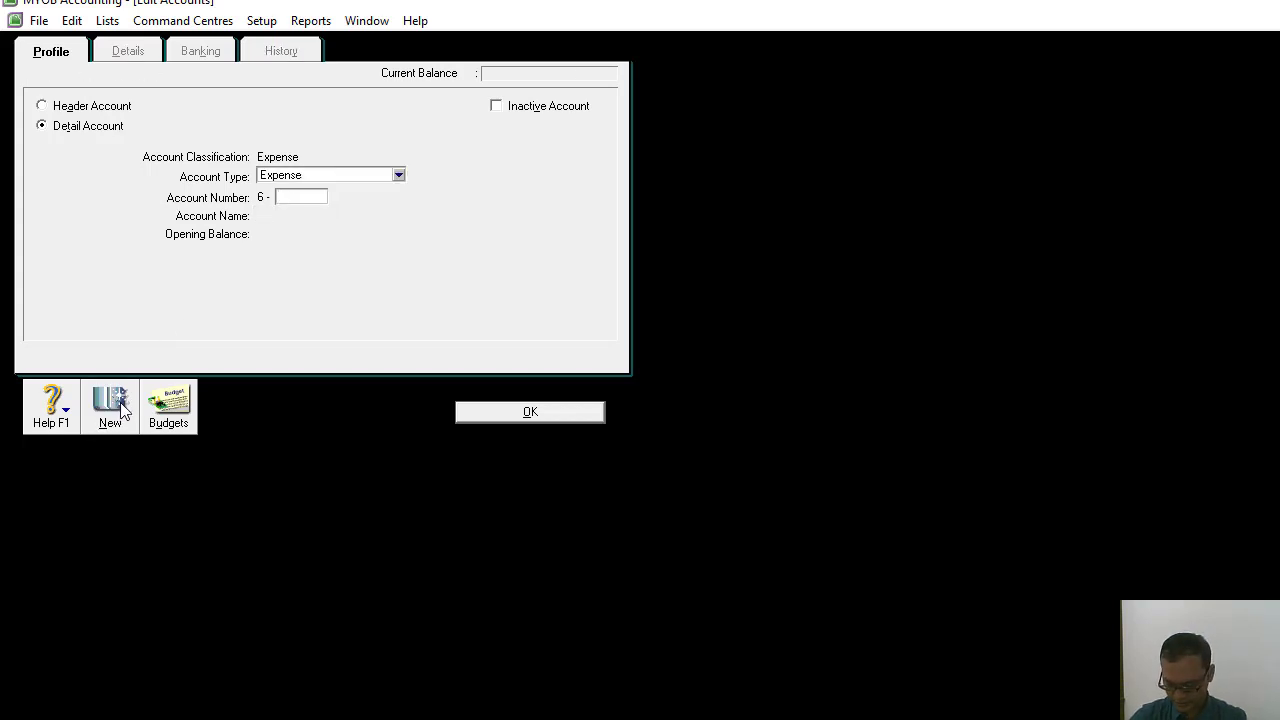
type("1500")
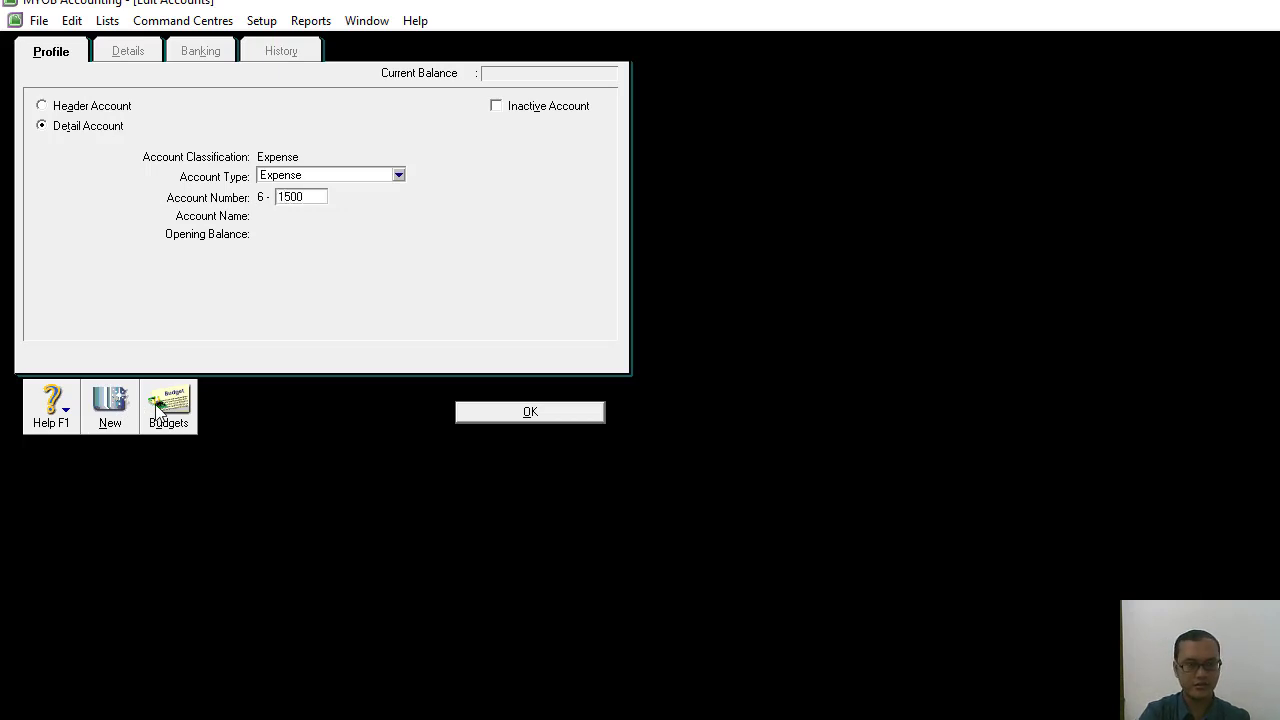
key("Tab")
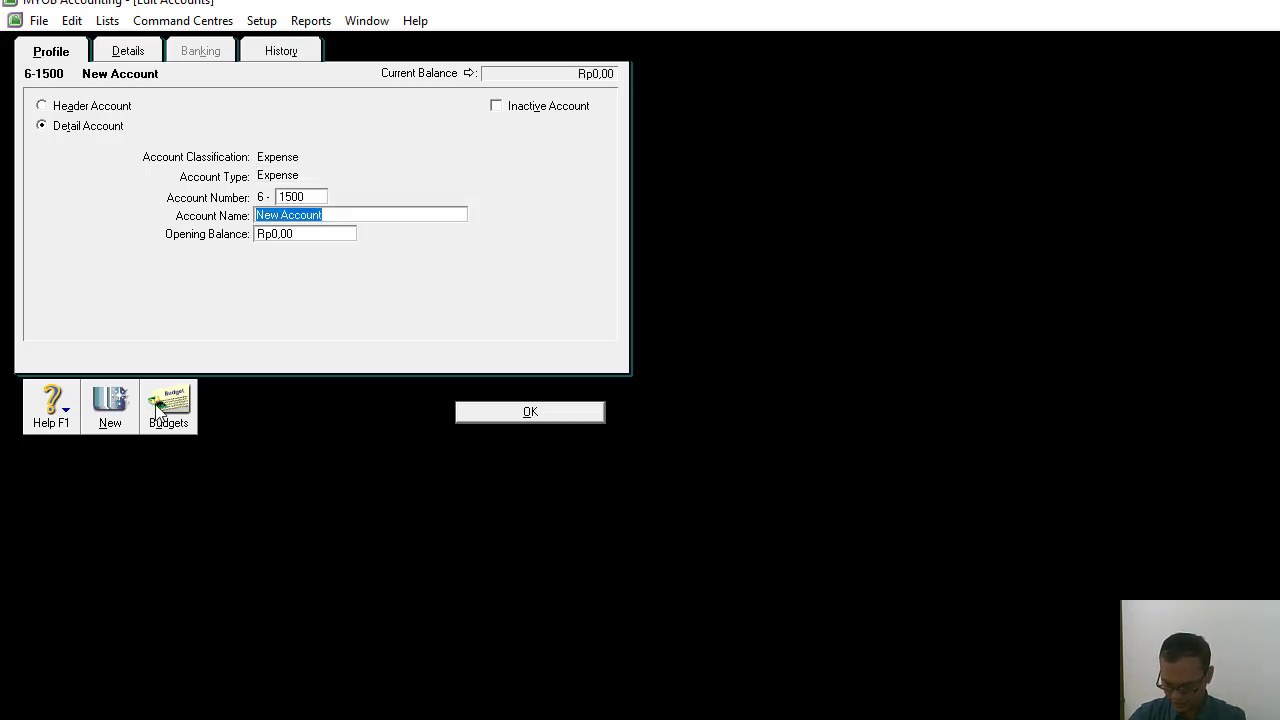
type("Beban ")
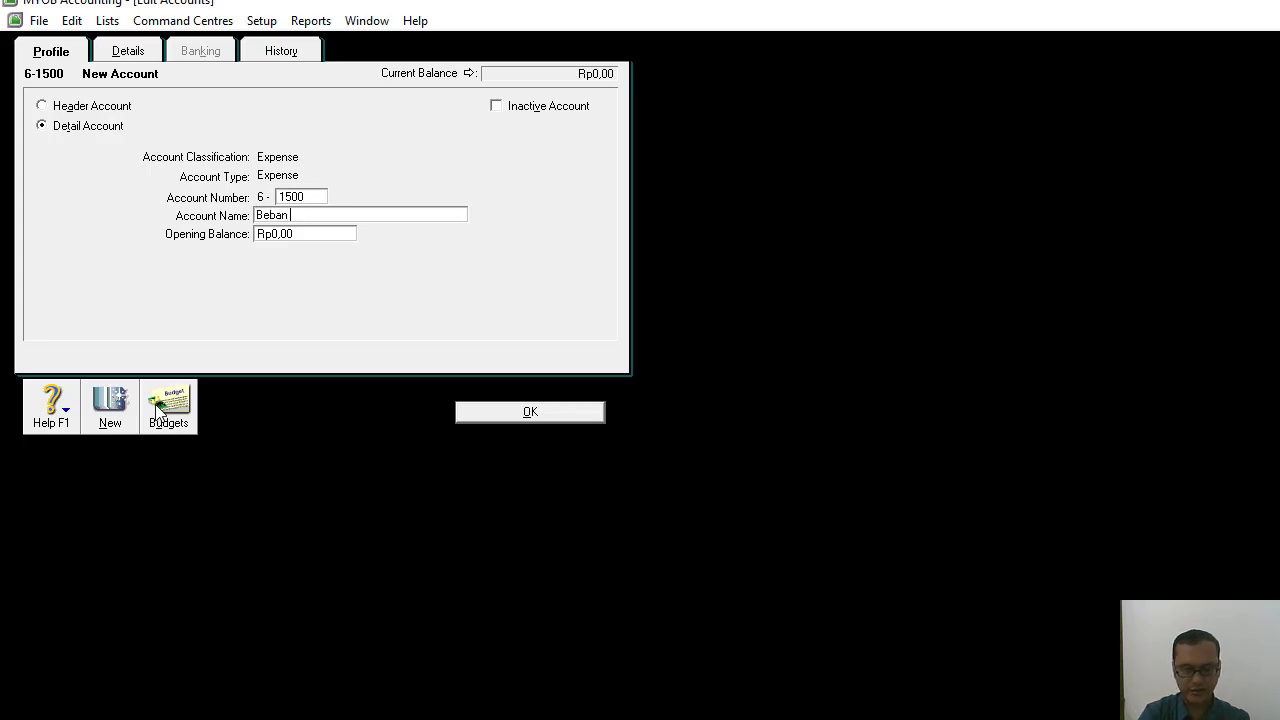
type("Listrik Air dan")
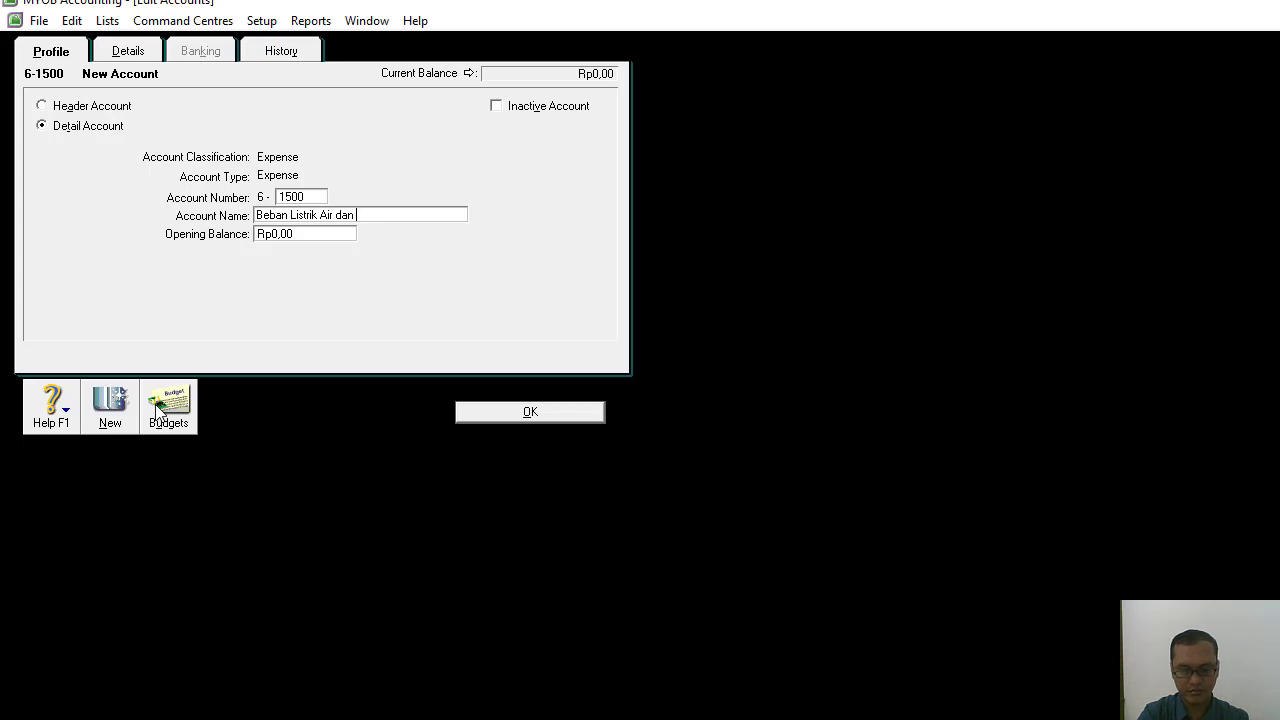
type(" Telon")
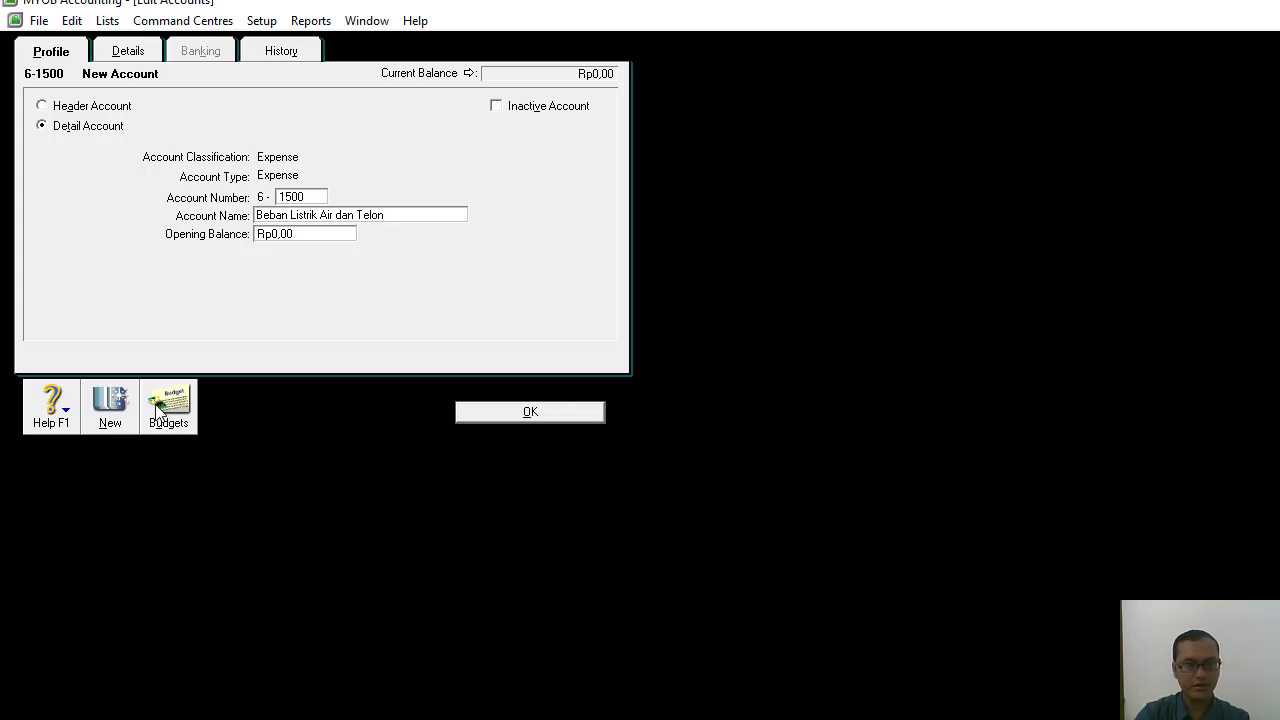
key("BackSpace")
key("BackSpace")
type("po")
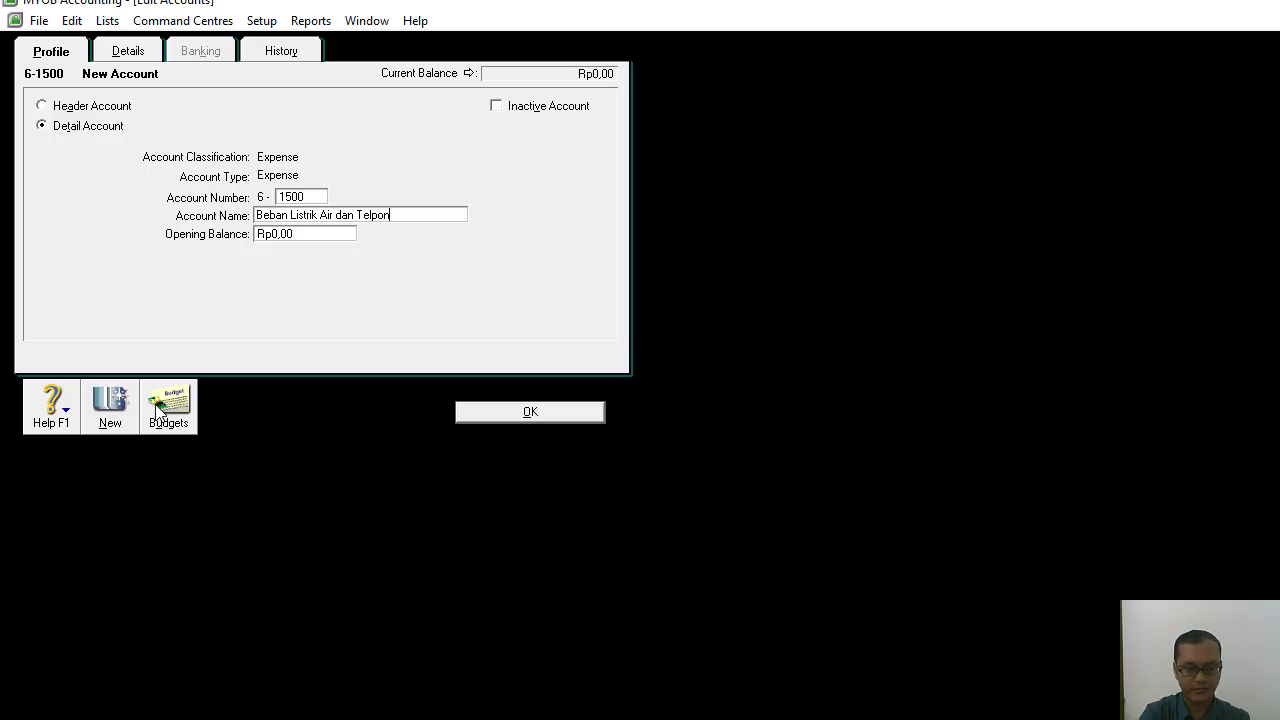
Add the Expense detail account 6-1600 named Beban Iklan.
left_click(104, 414)
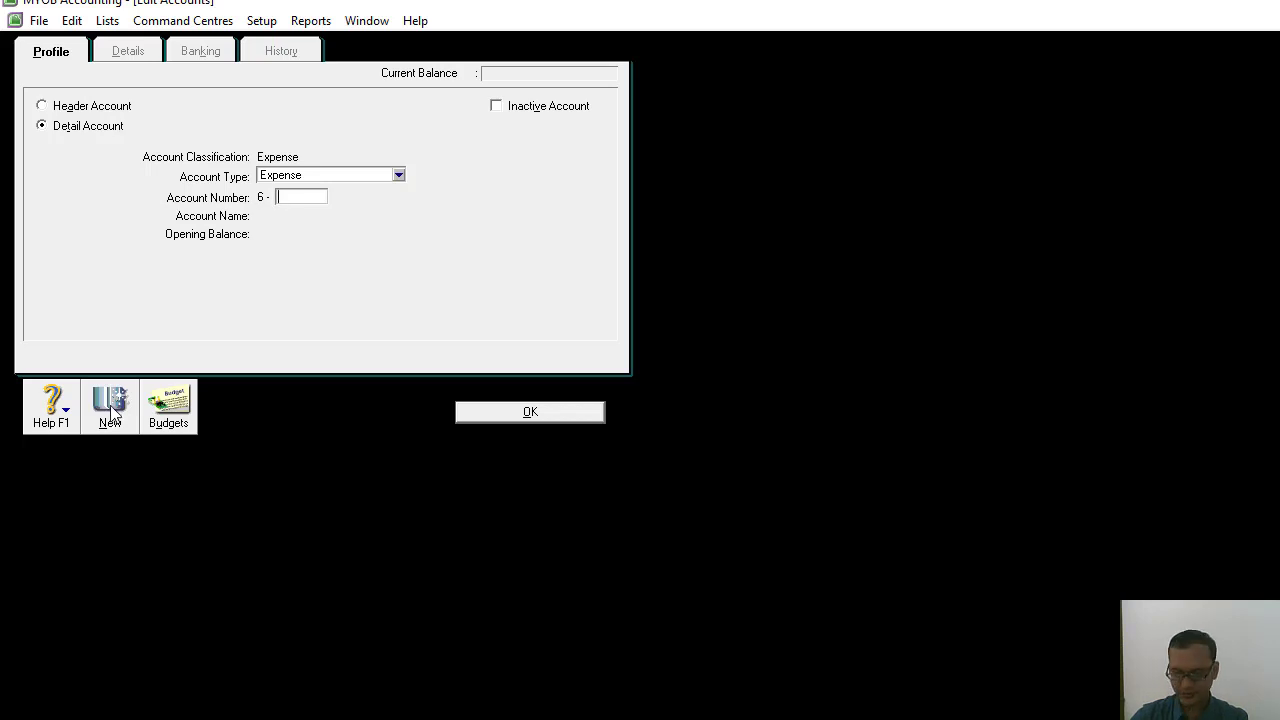
type("1600")
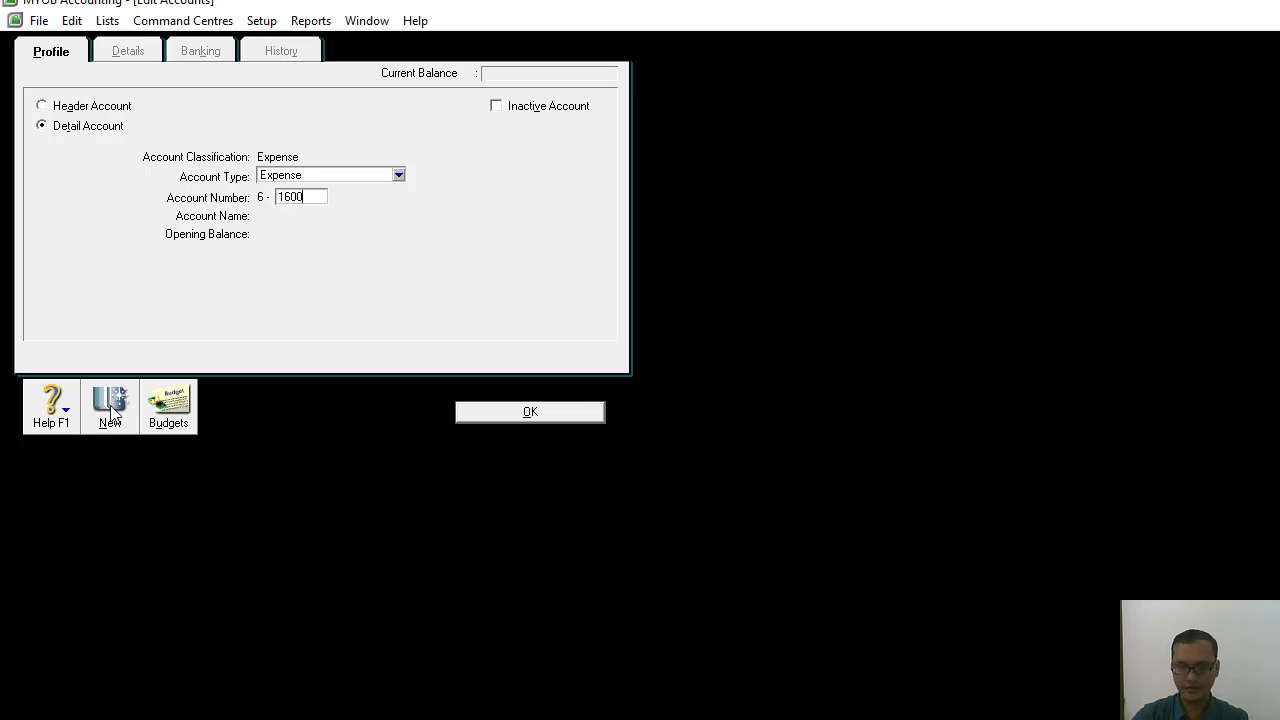
key("Tab")
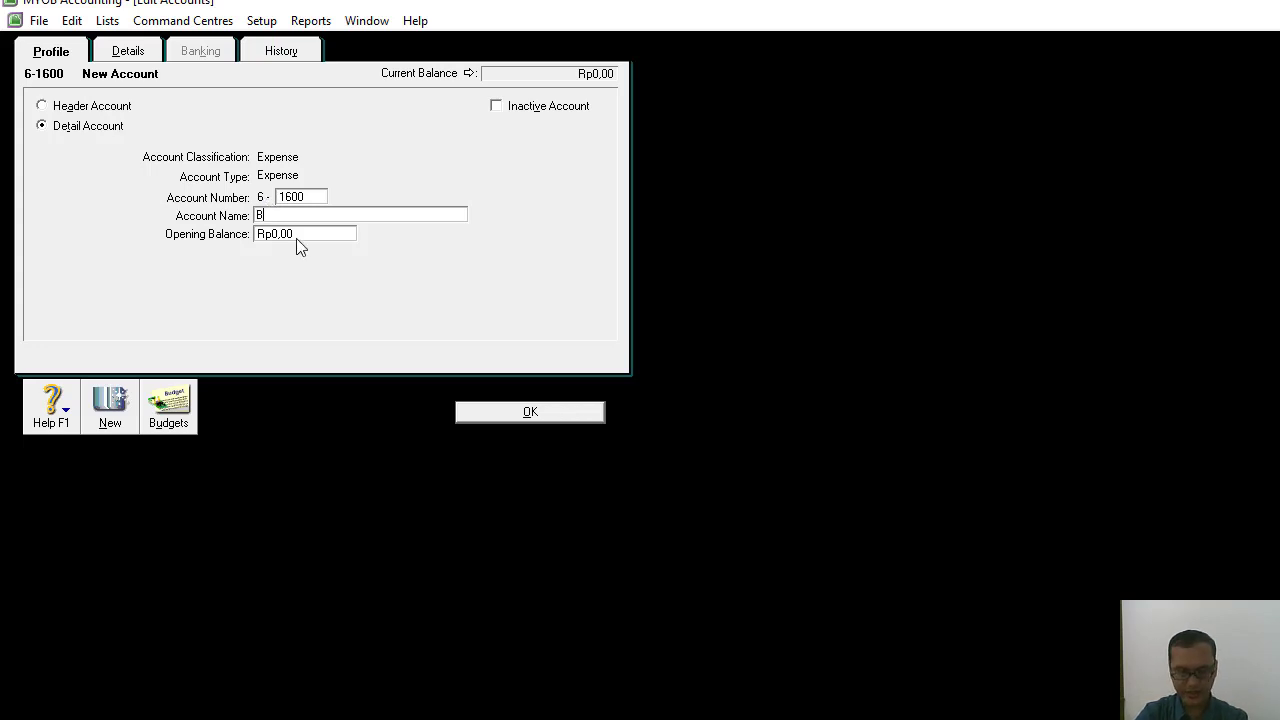
type("Iklan")
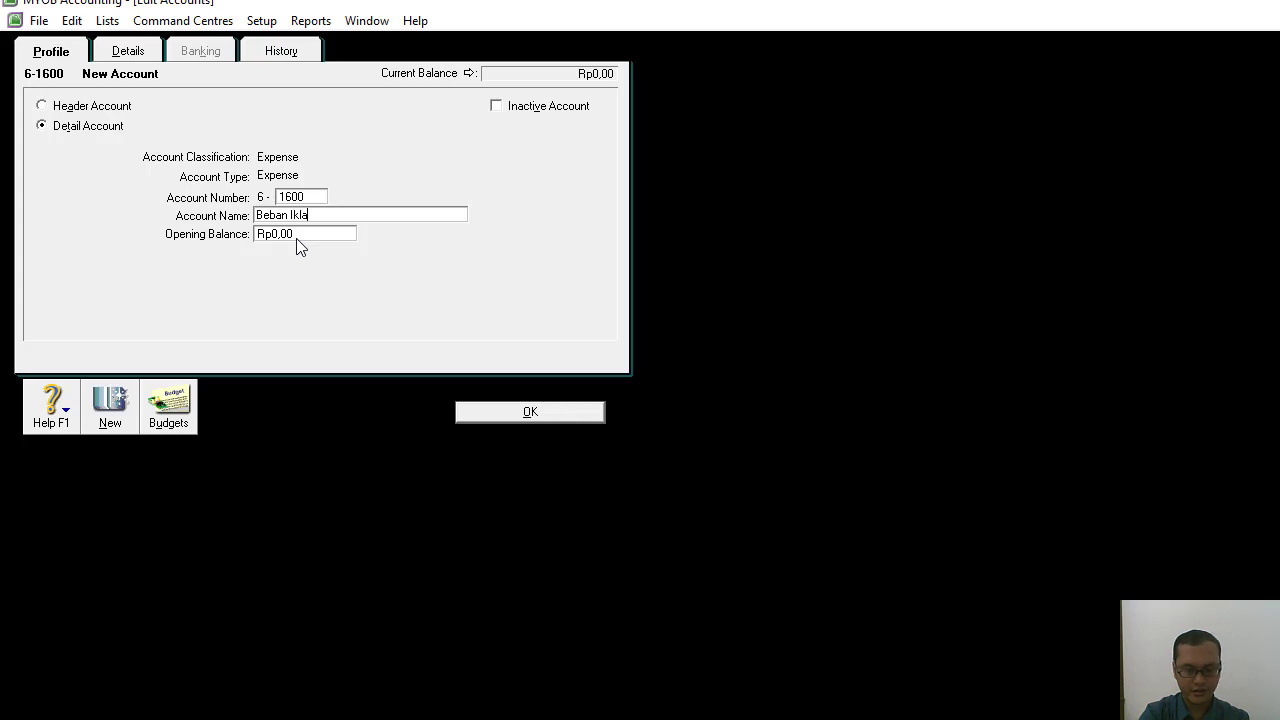
Add the Expense detail account 6-1700 named Beban Asuransi.
left_click(114, 416)
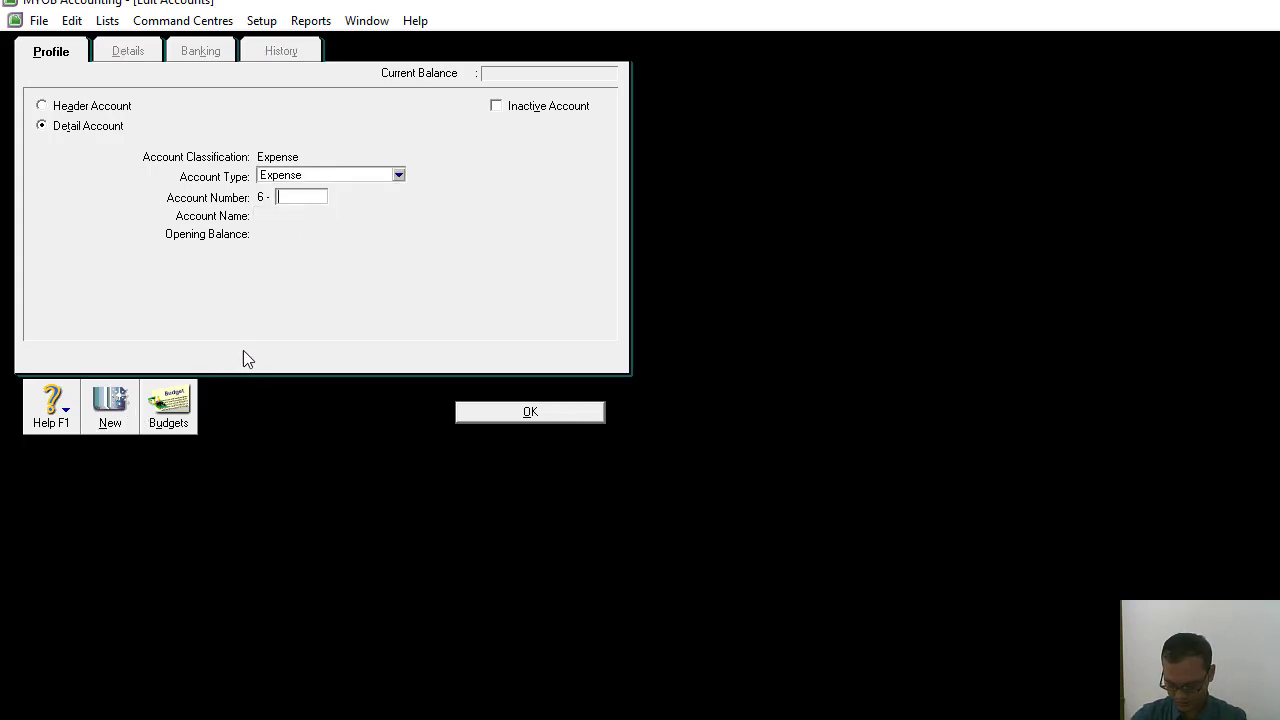
type("1700")
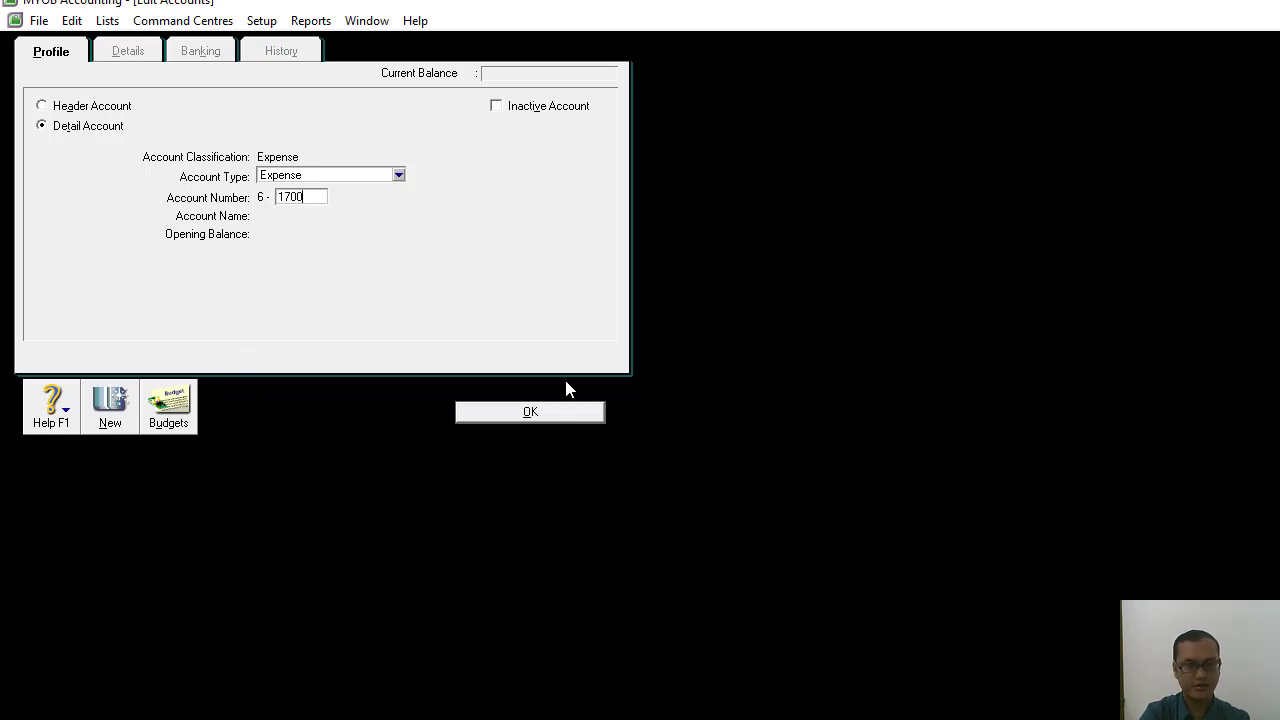
key("Tab")
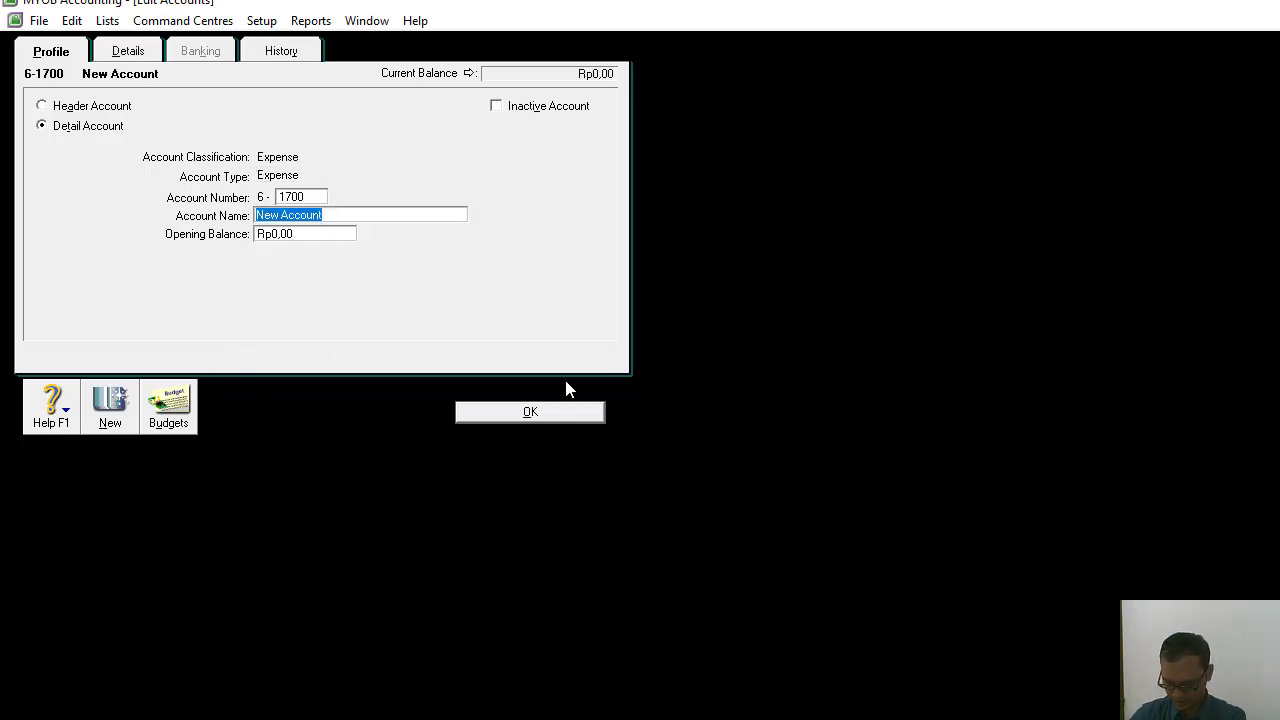
type("Beban ")
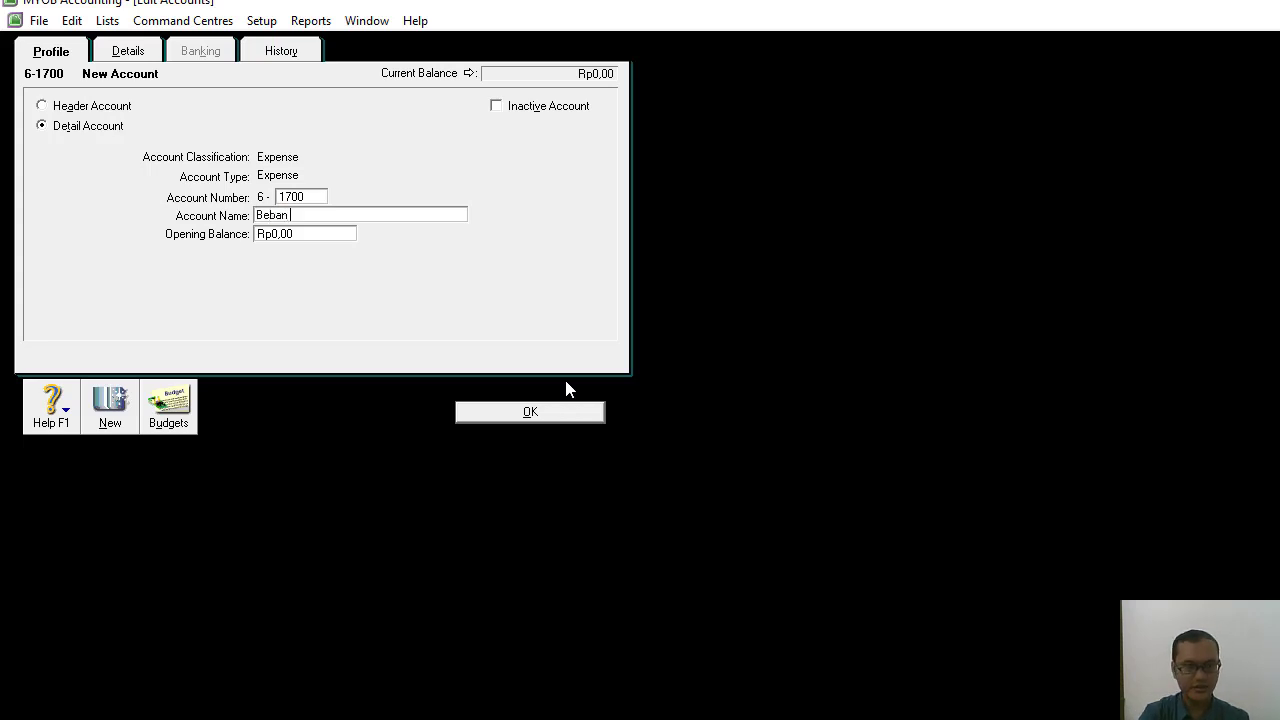
type("Asuransi")
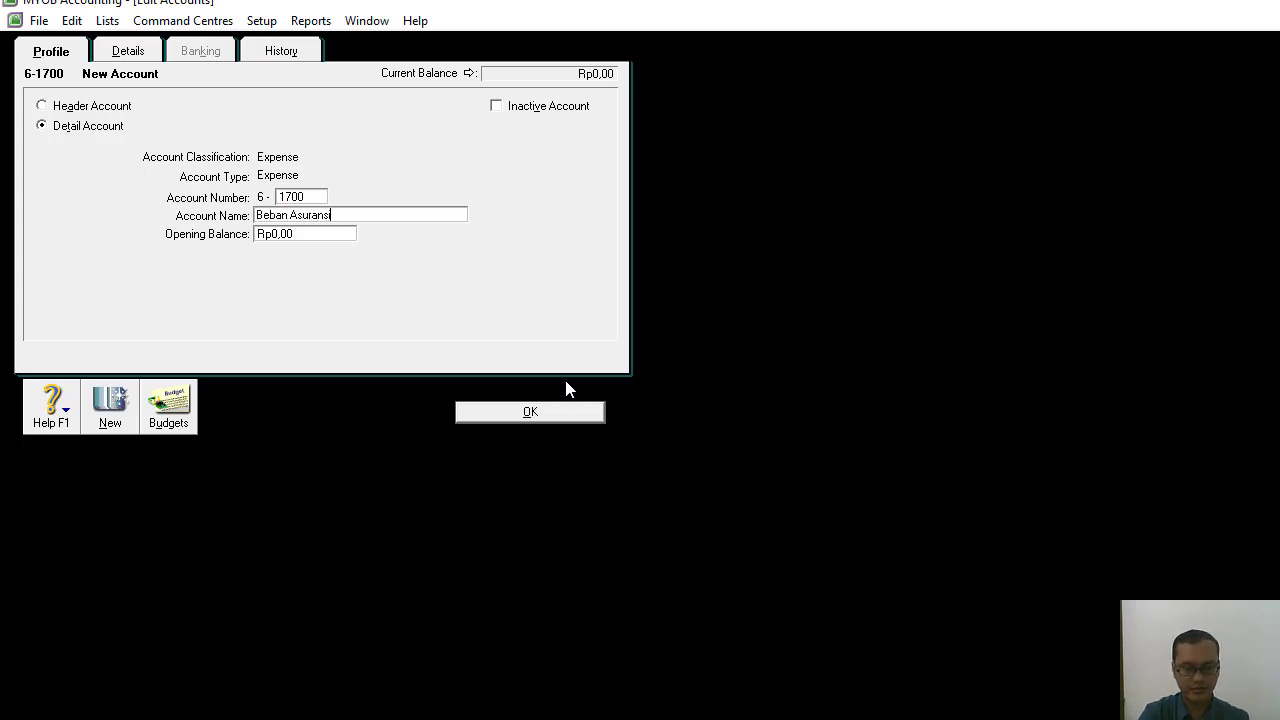
Add the Expense detail account 6-3000 named Beban Operasional Lainnya.
left_click(108, 415)
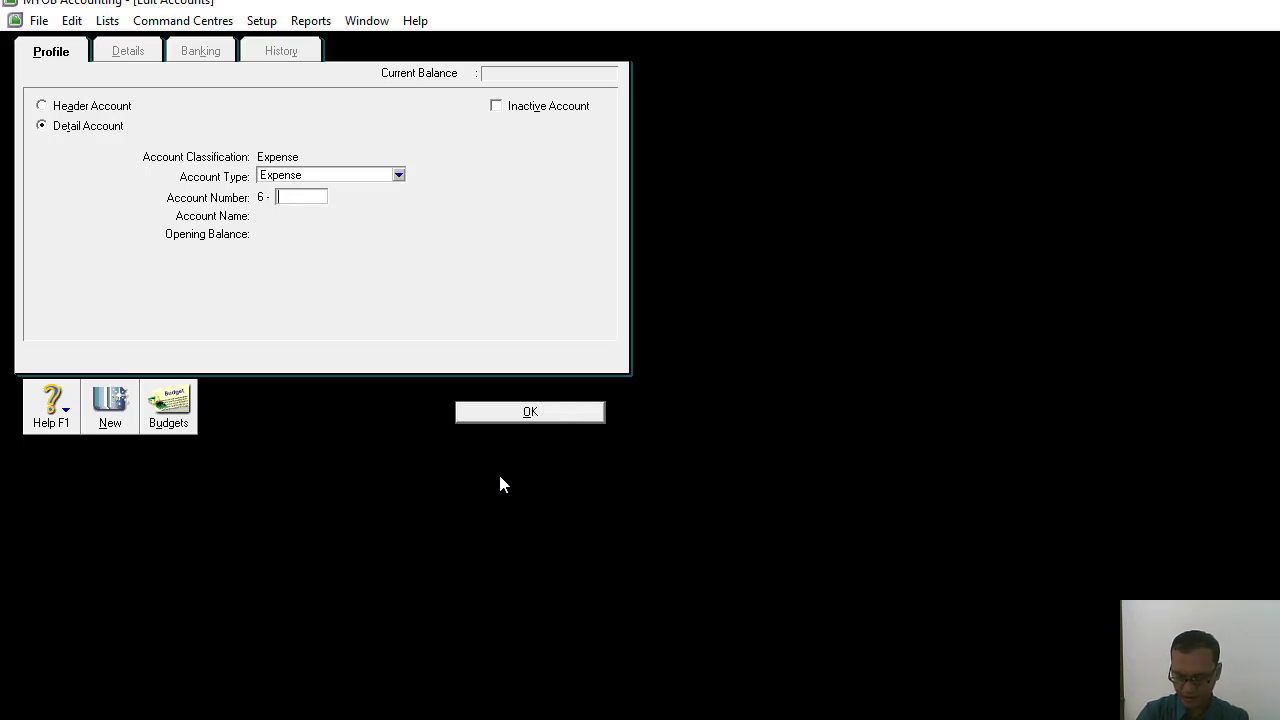
type("3000")
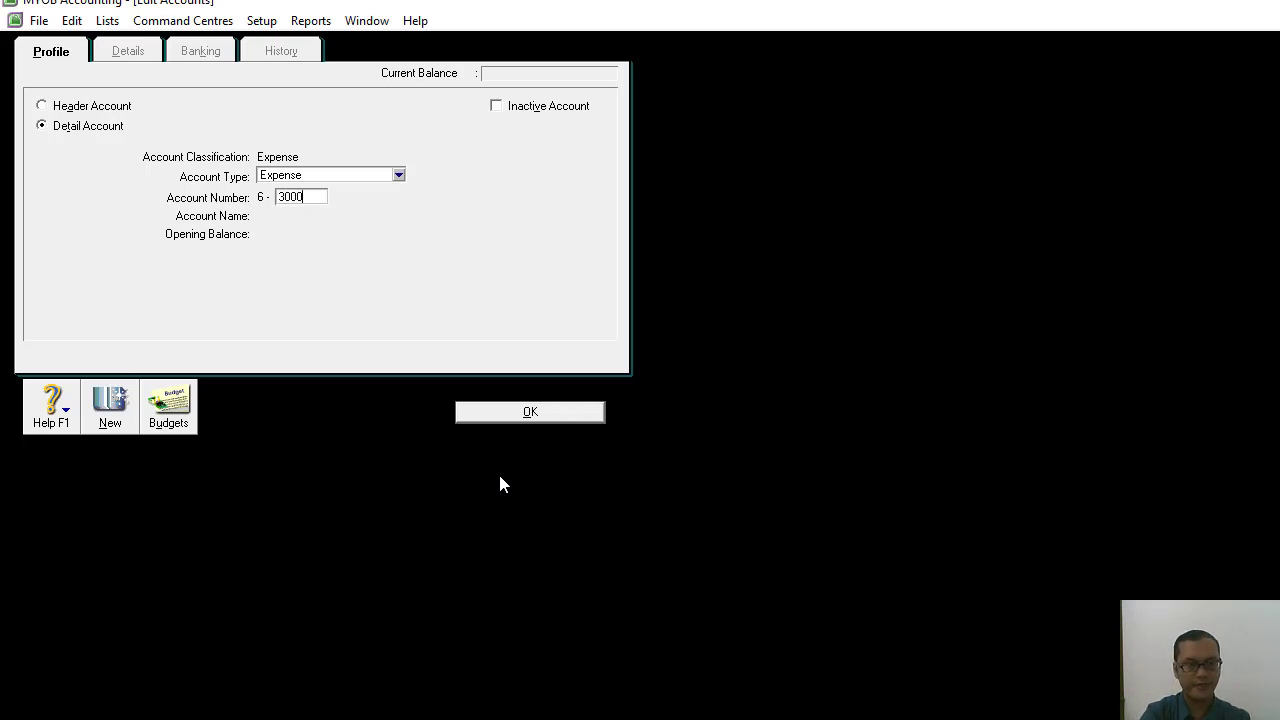
key("Tab")
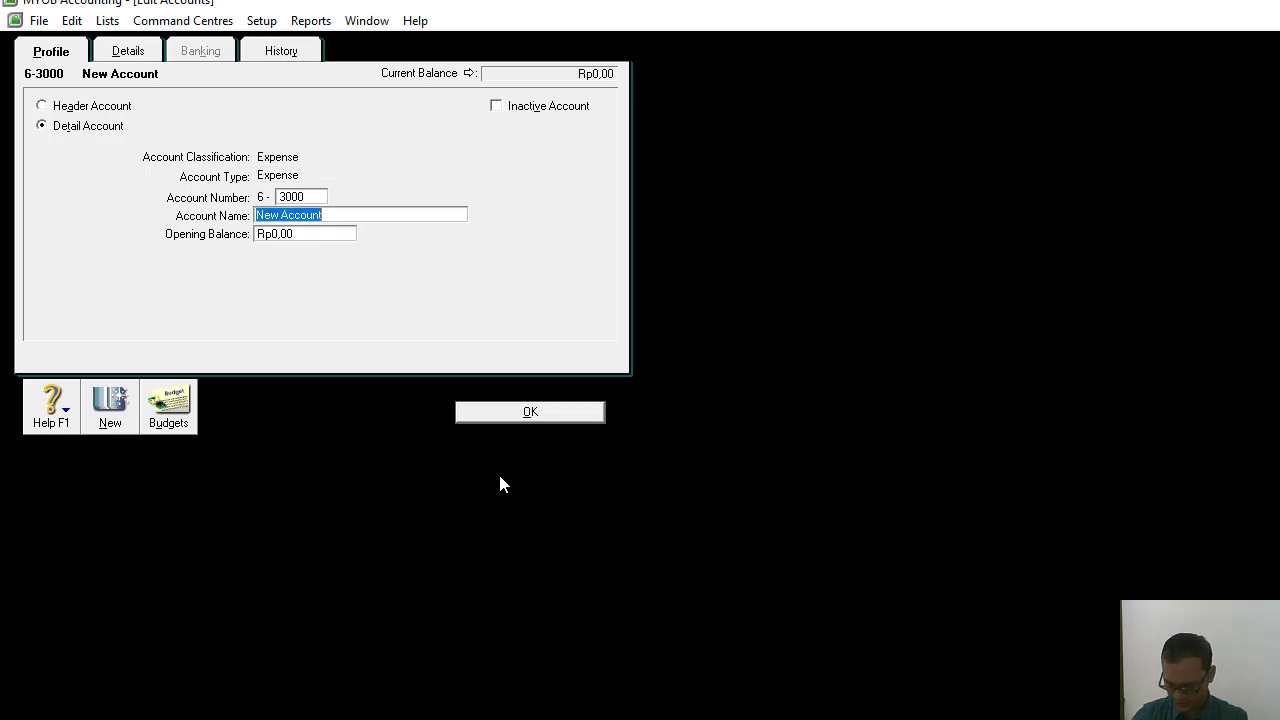
type("Be")
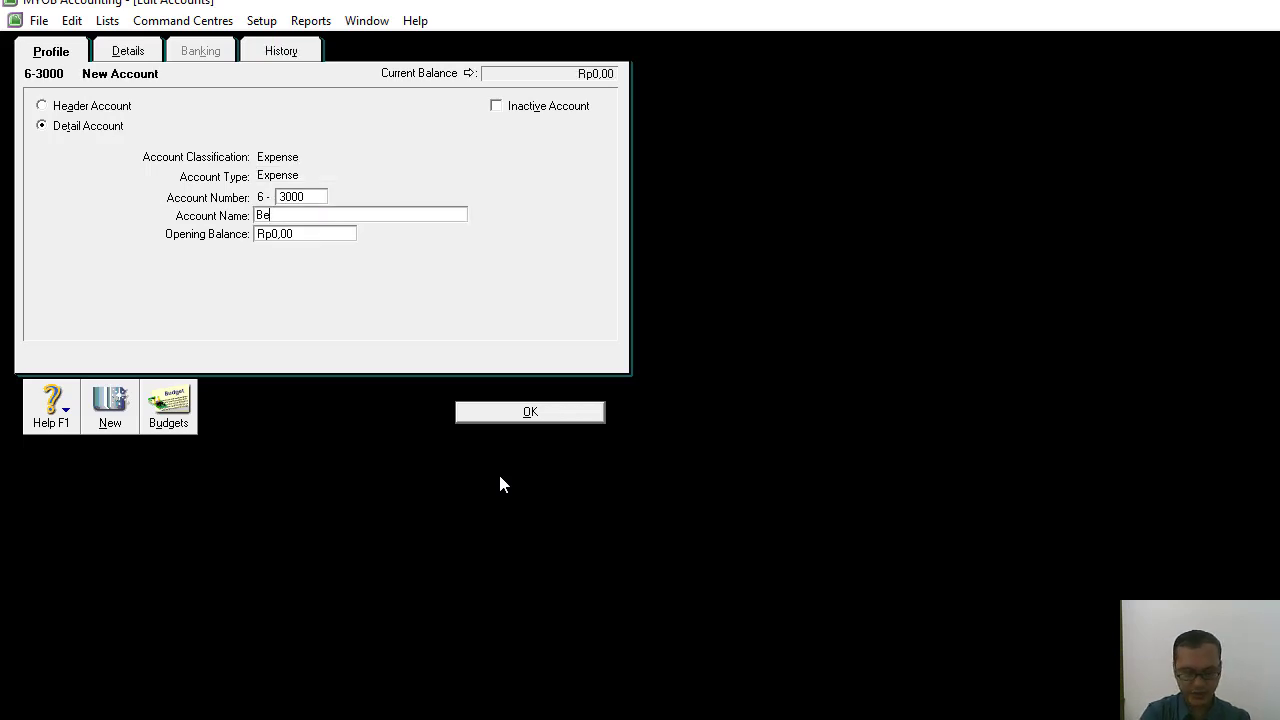
type("ban Opera")
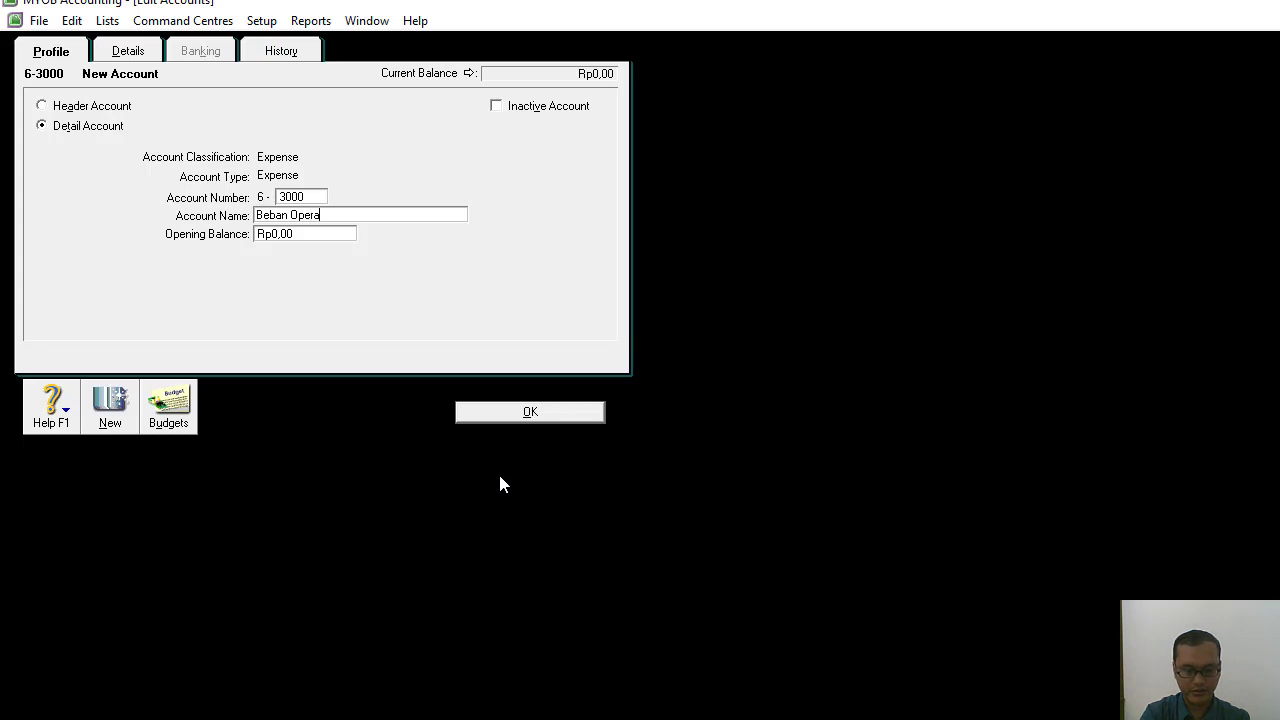
type("sional Lainnya")
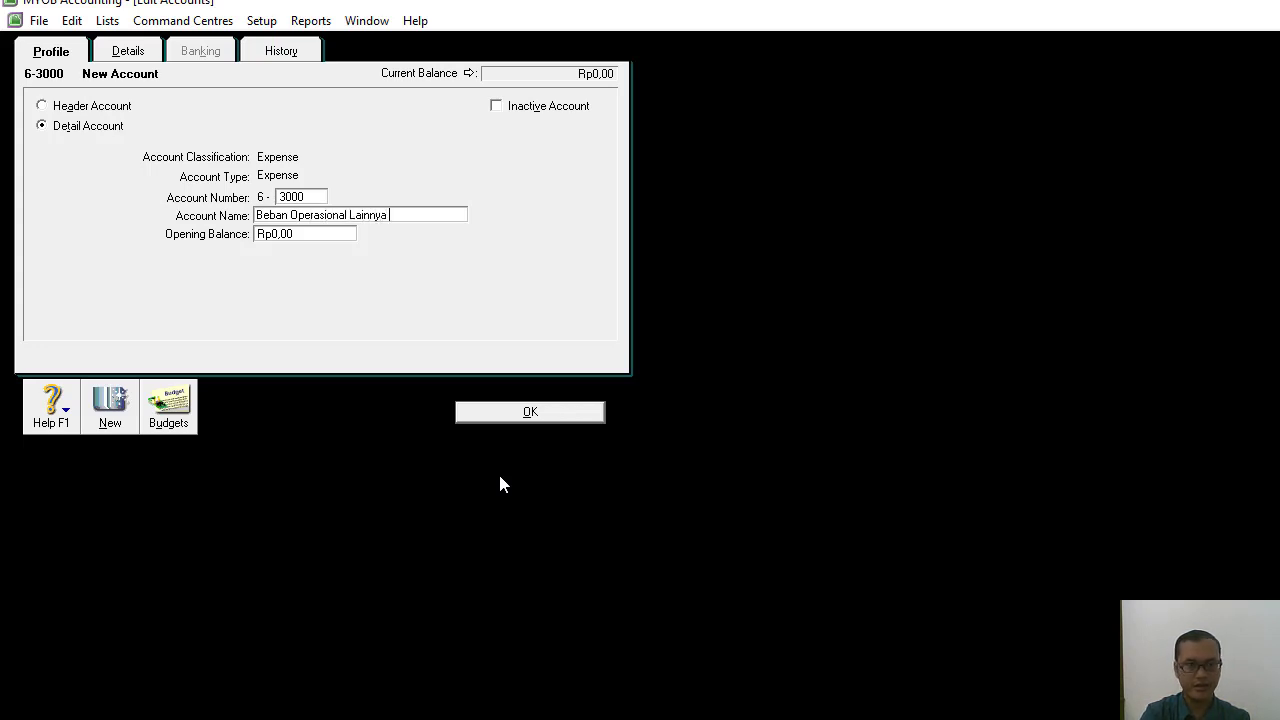
Add the detail account 8-1000 Beban Bunga with the account type Other Income.
left_click(110, 414)
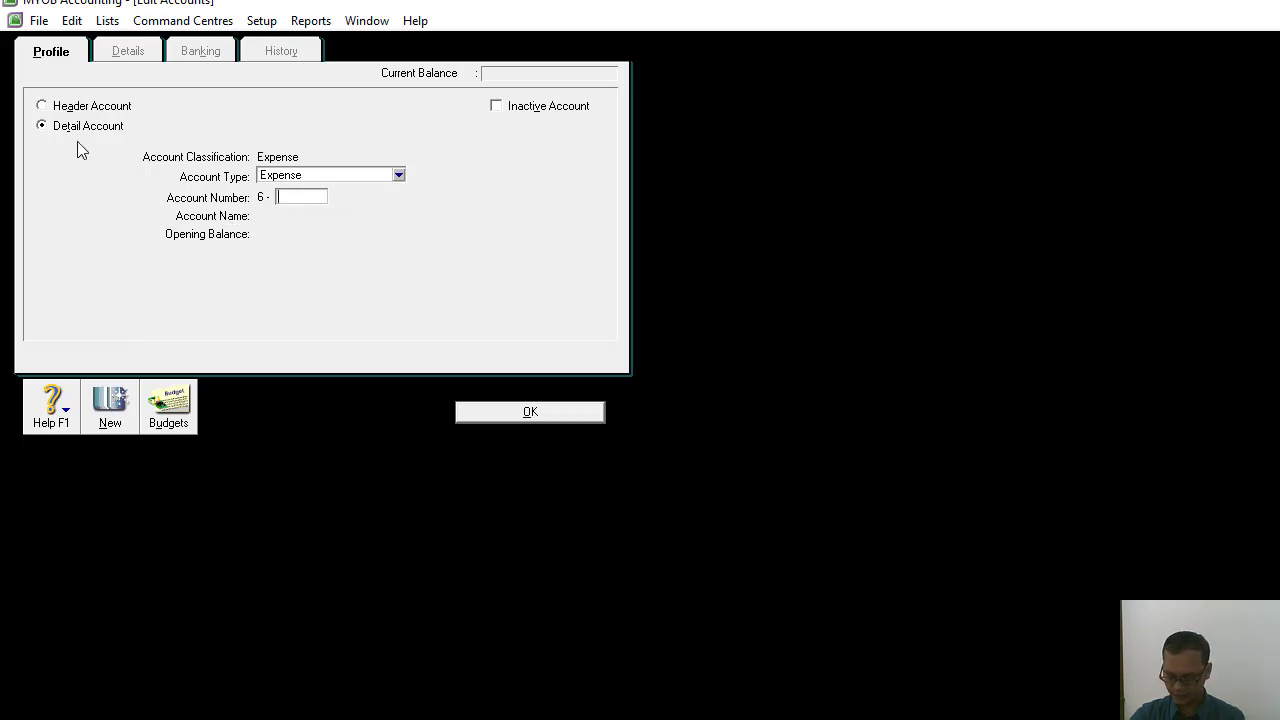
left_click(405, 178)
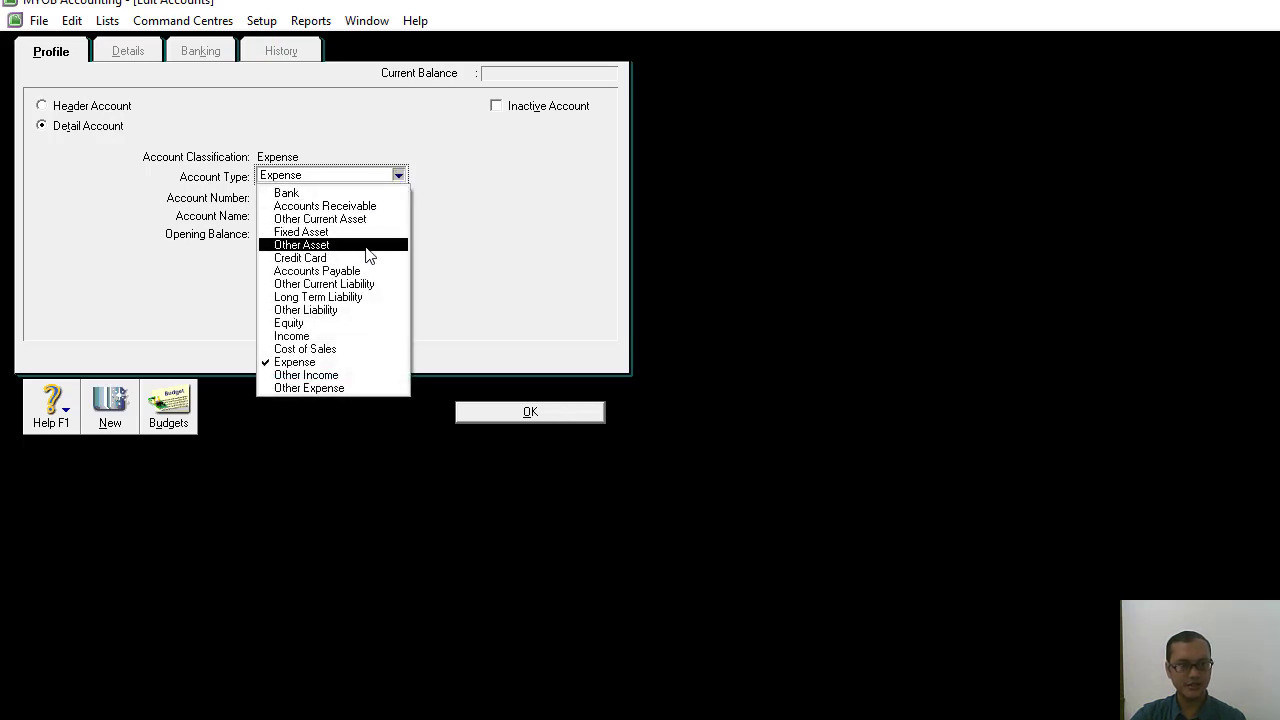
left_click(343, 375)
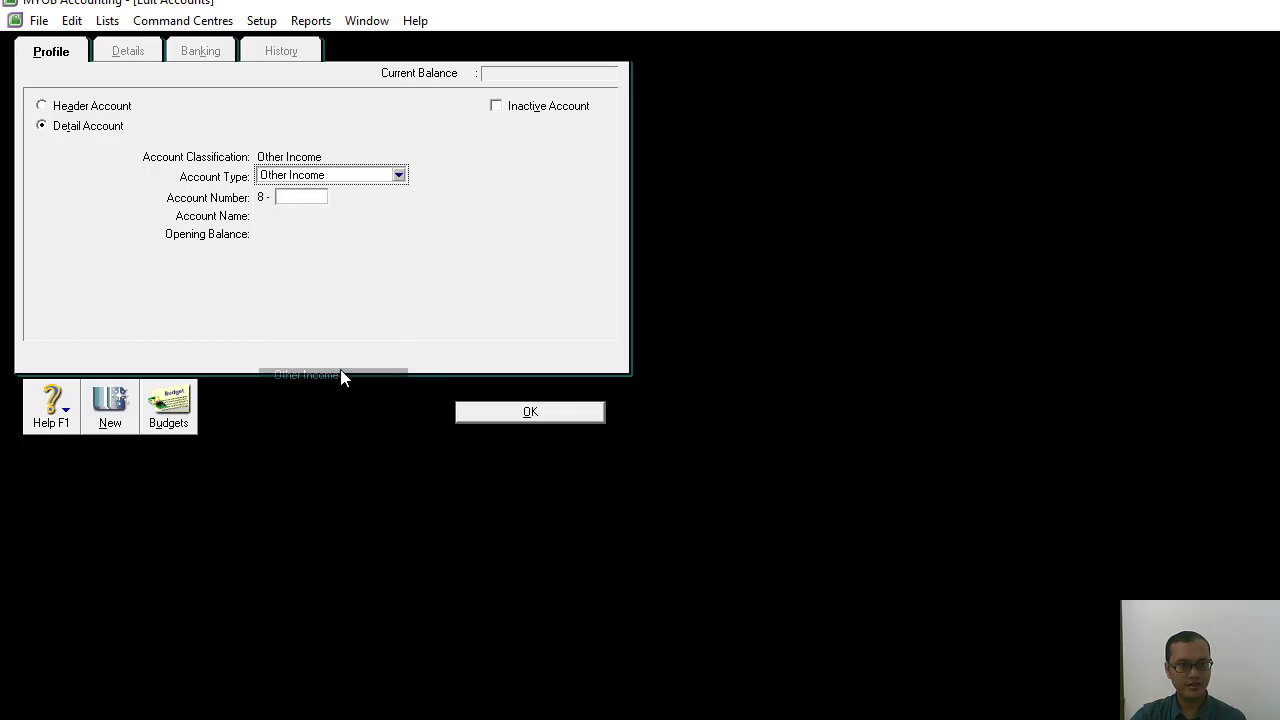
left_click(310, 196)
type("1000")
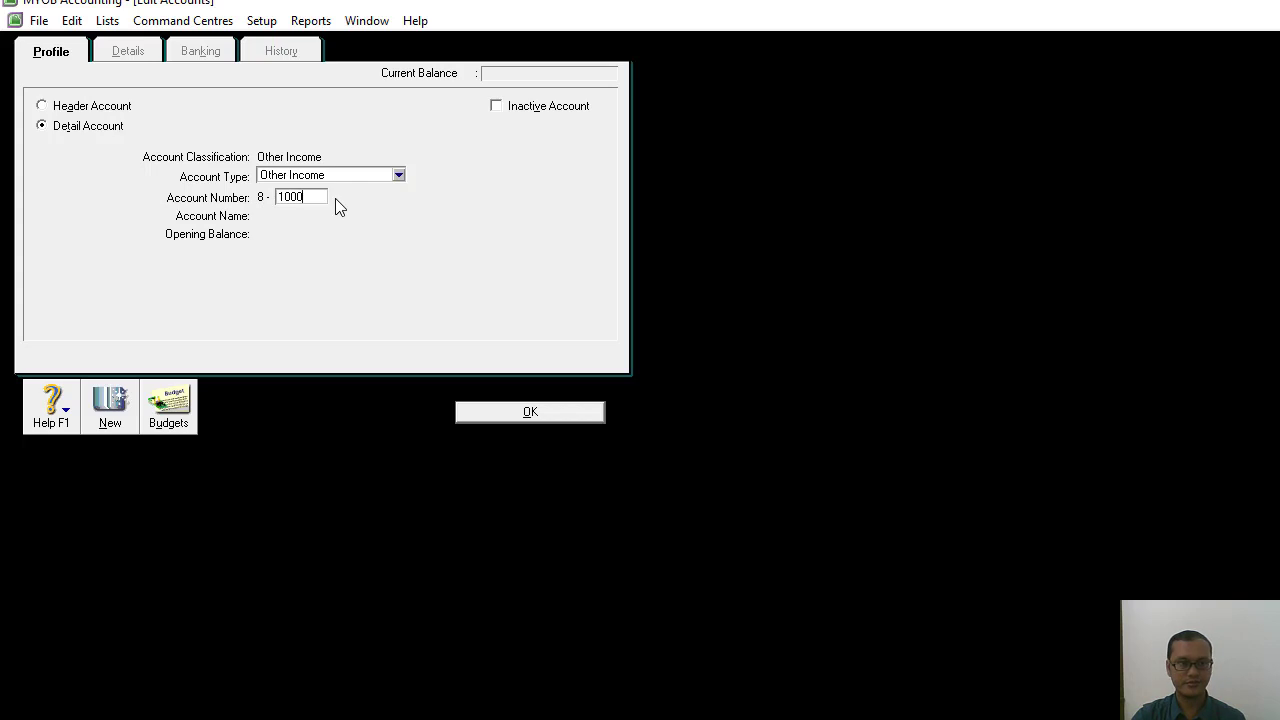
key("Tab")
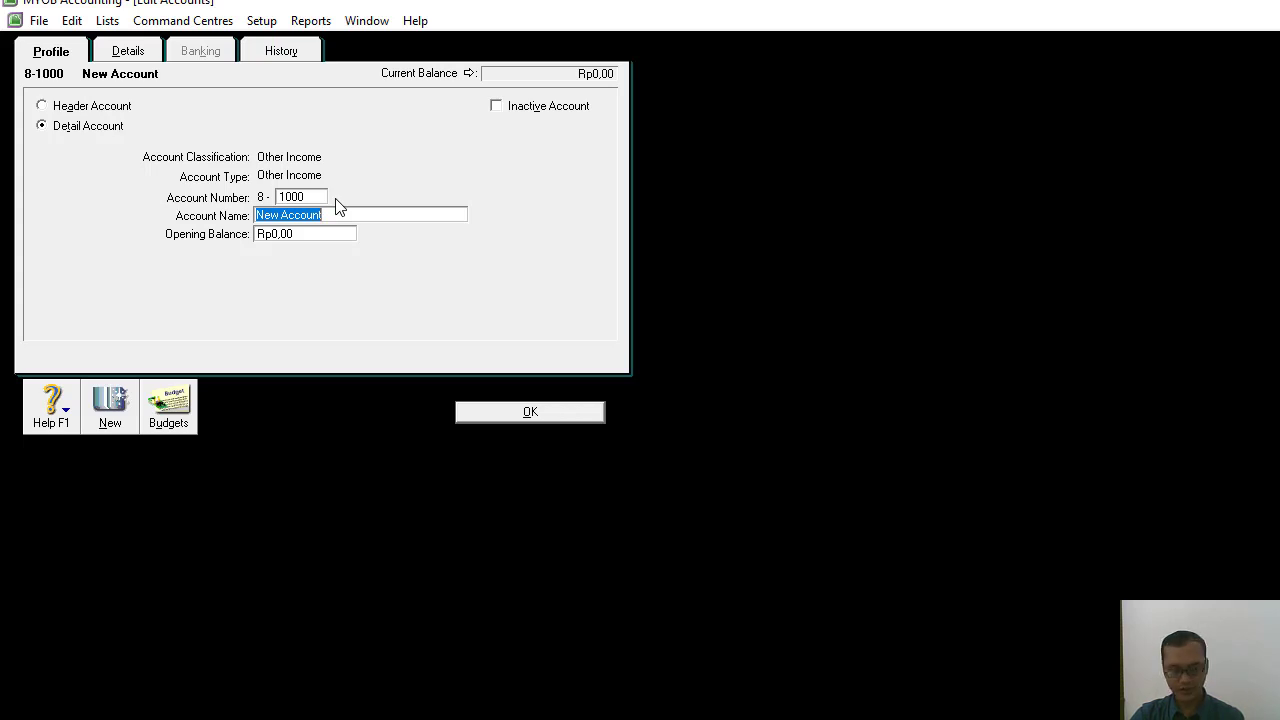
type("Beban Bunga")
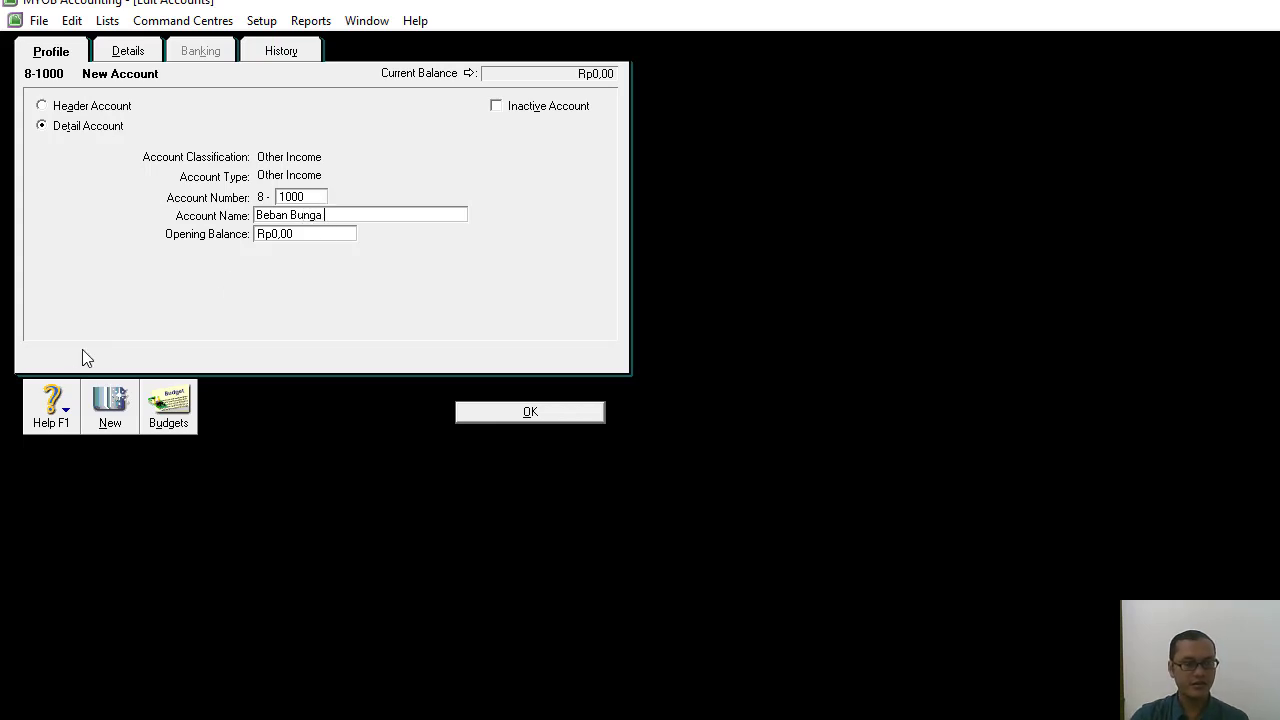
Add the detail account 9-1200 Beban Adm. Bank with the account type Other Expense.
left_click(107, 404)
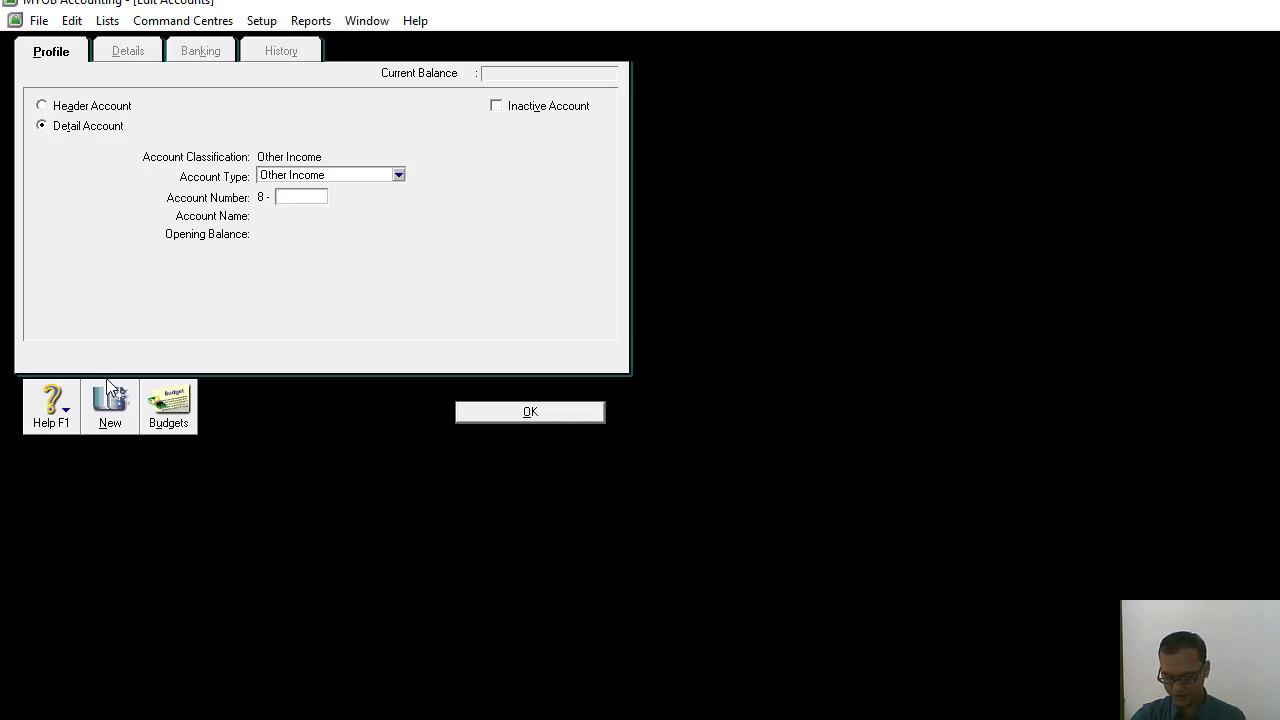
left_click(394, 178)
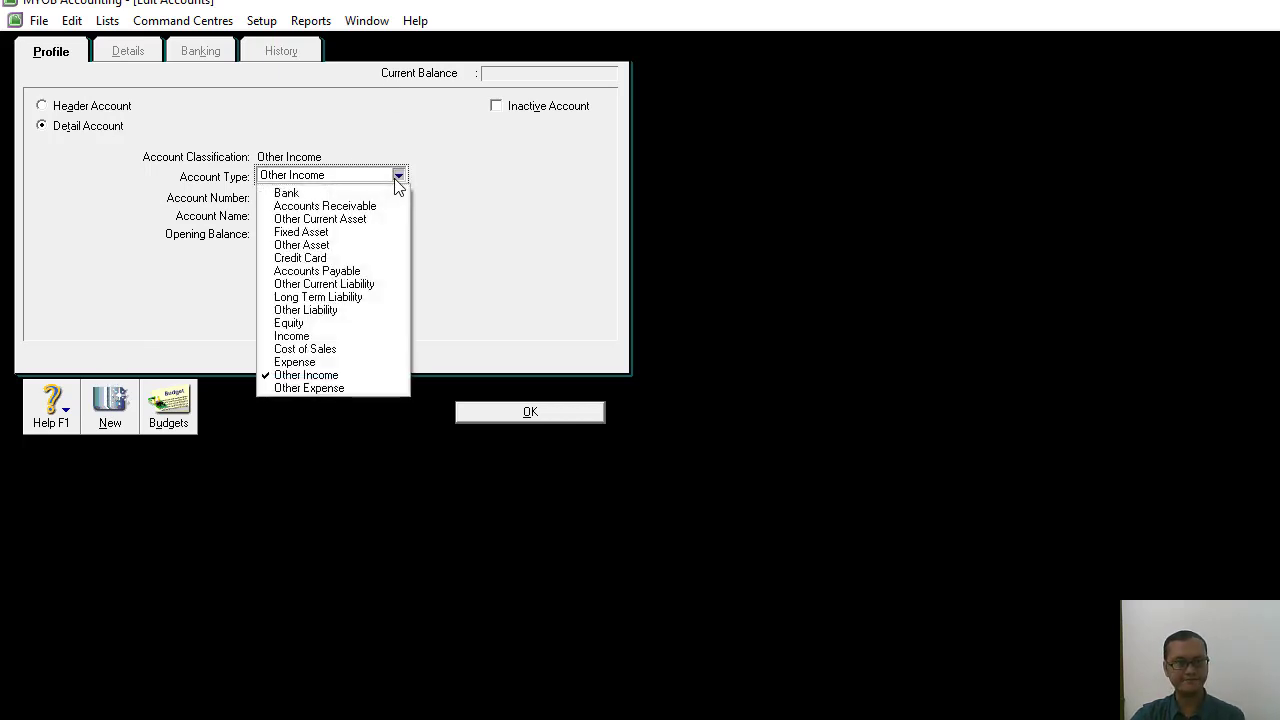
left_click(336, 388)
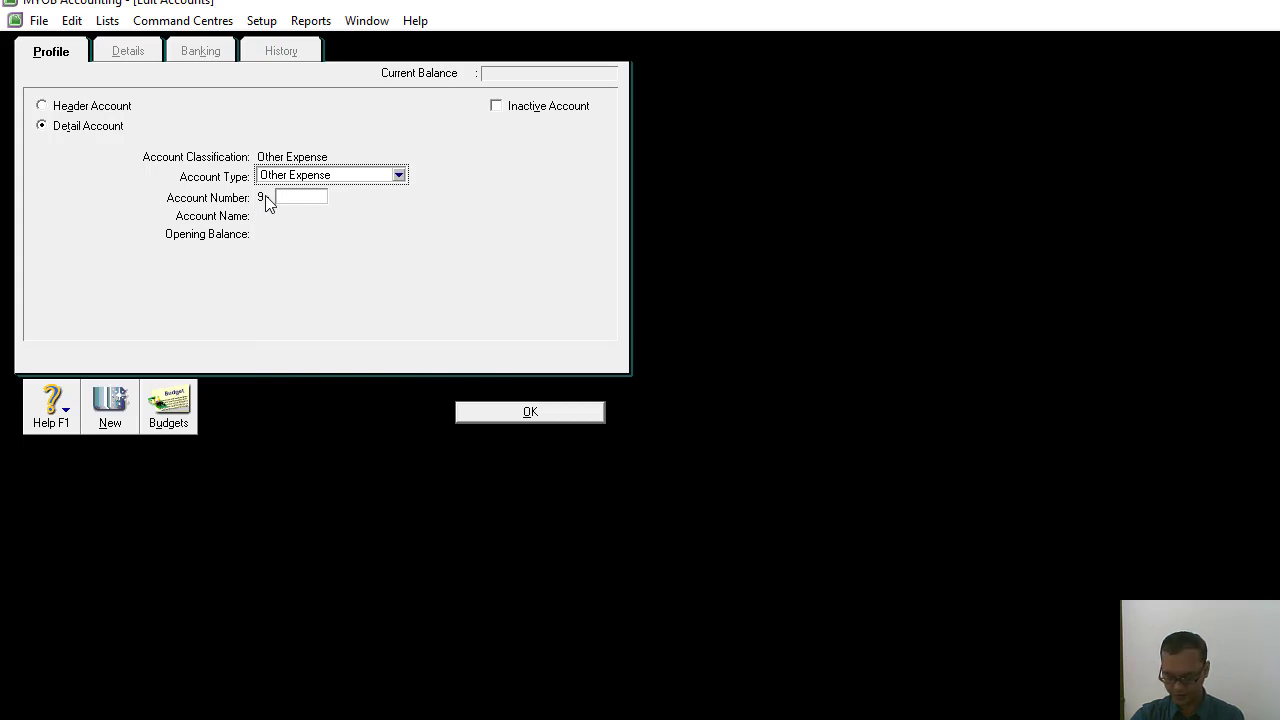
left_click(323, 199)
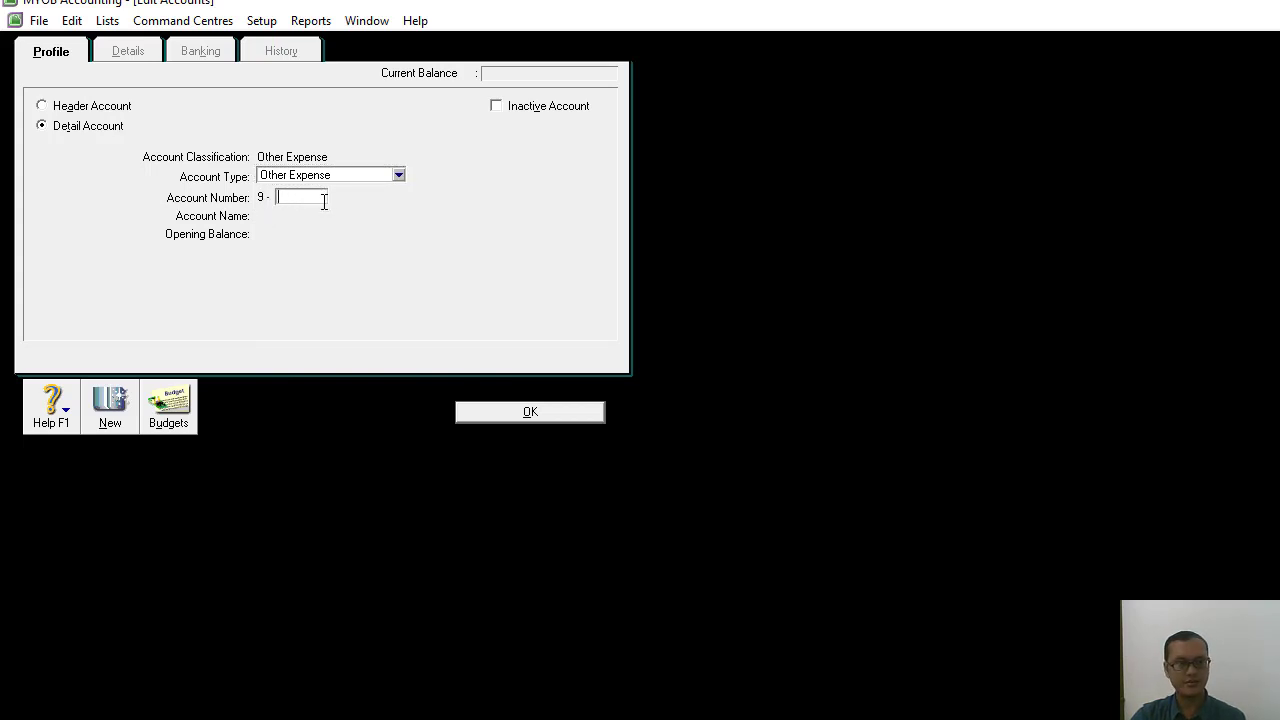
type("1200")
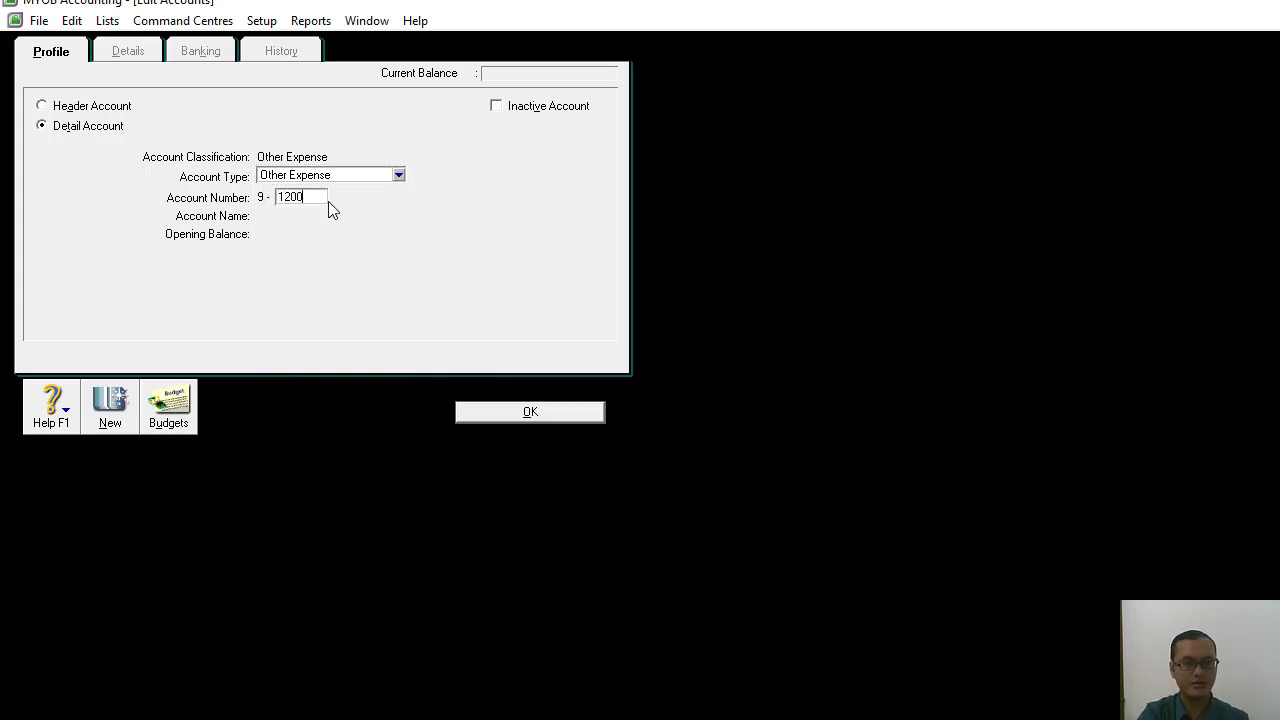
key("Tab")
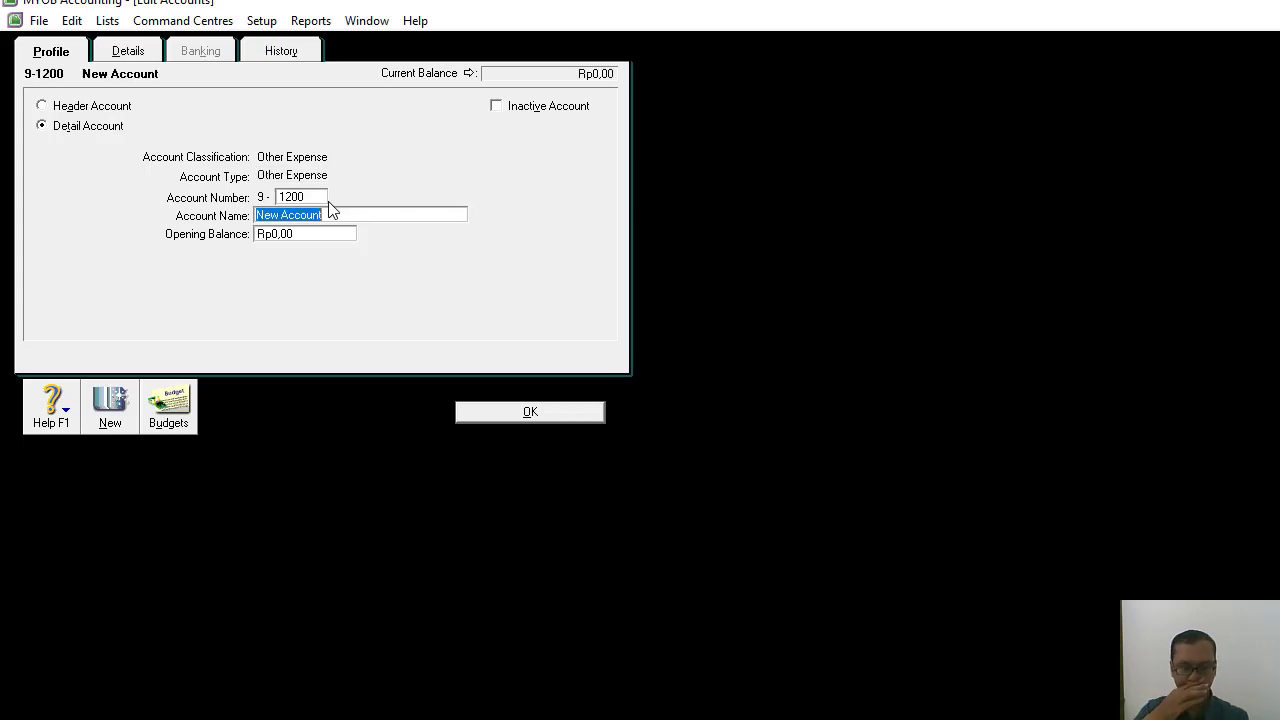
type("Beban Adm. Bank")
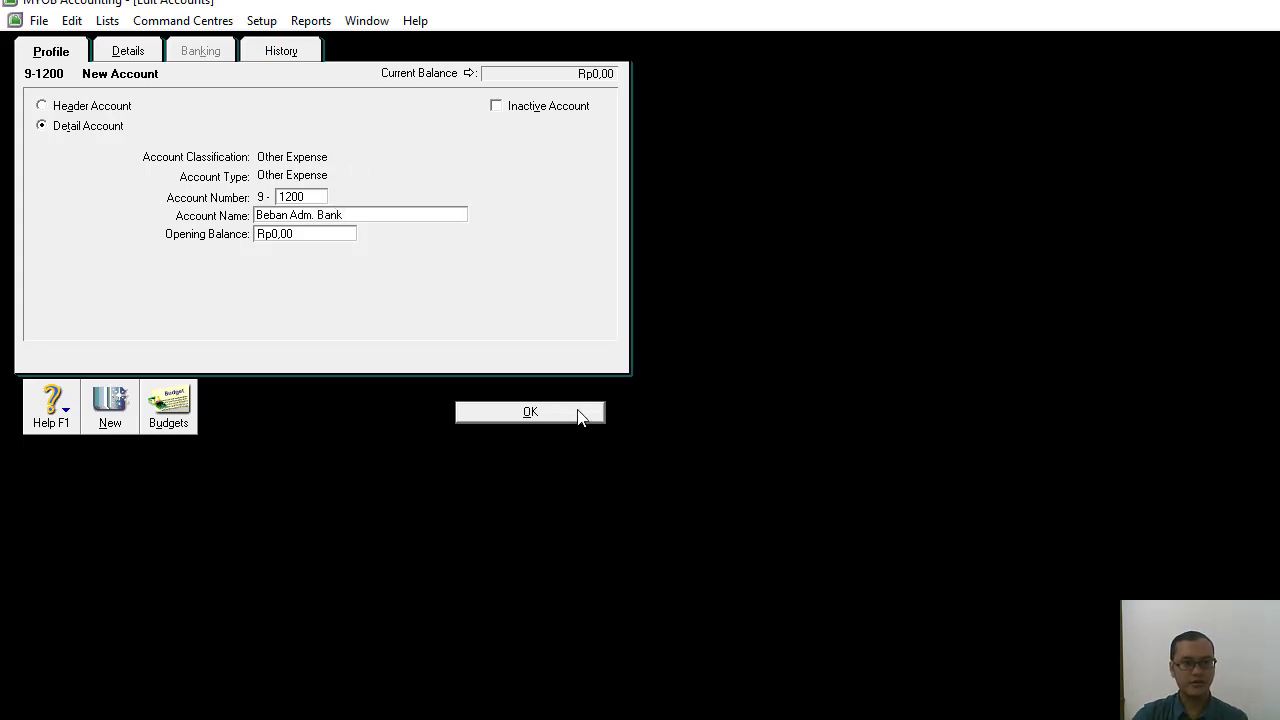
Save the new Beban Adm. Bank account, and indent Kas Kecil and Kas one level under the Aset Lancar header.
left_click(530, 412)
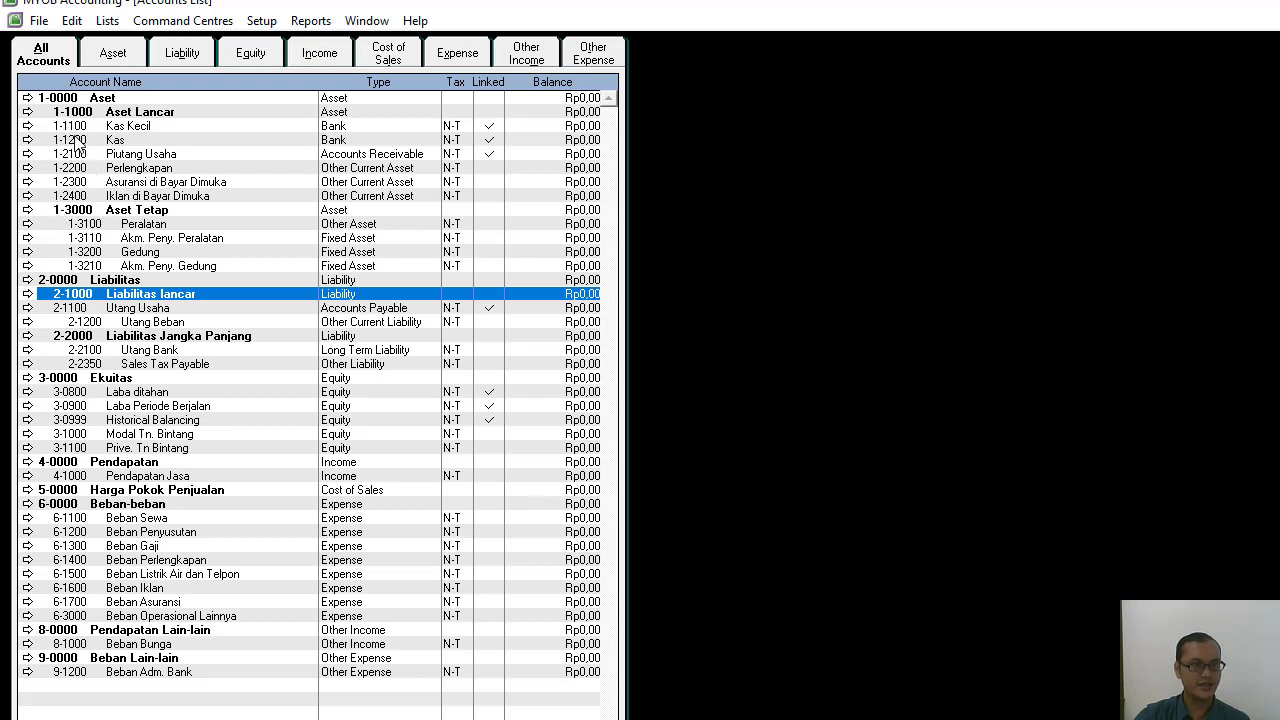
left_click(73, 128)
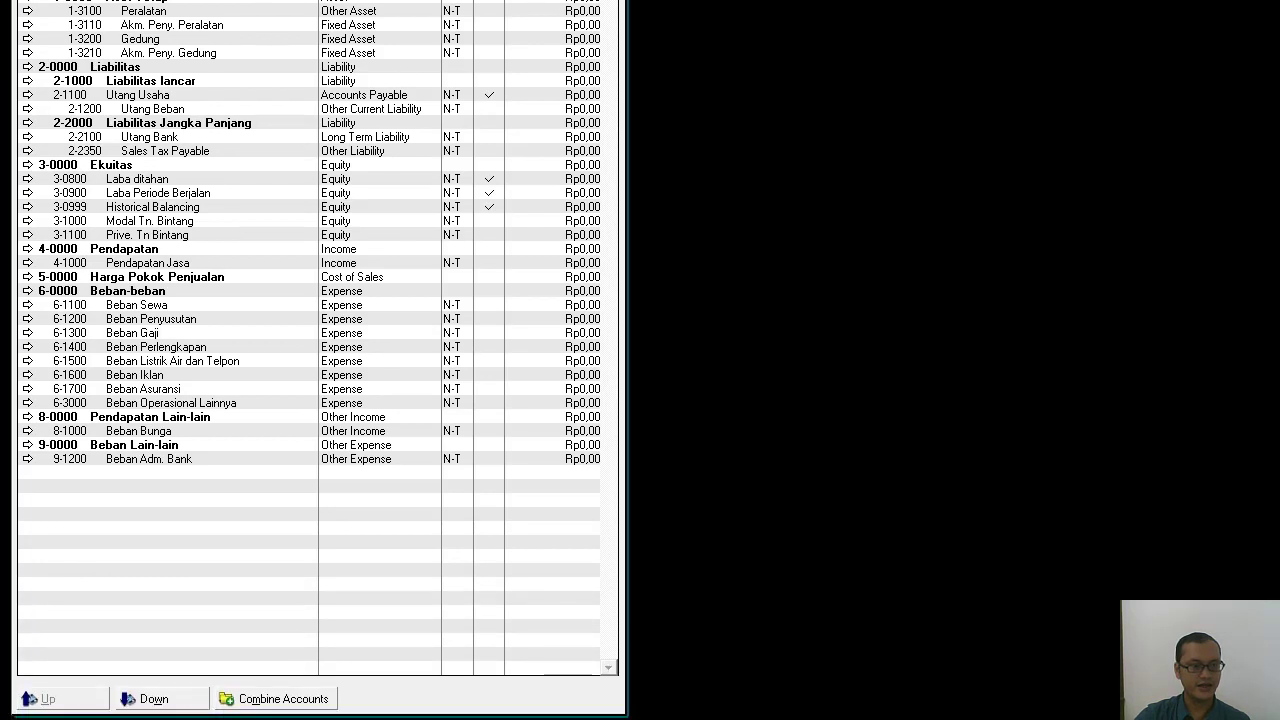
left_click(146, 703)
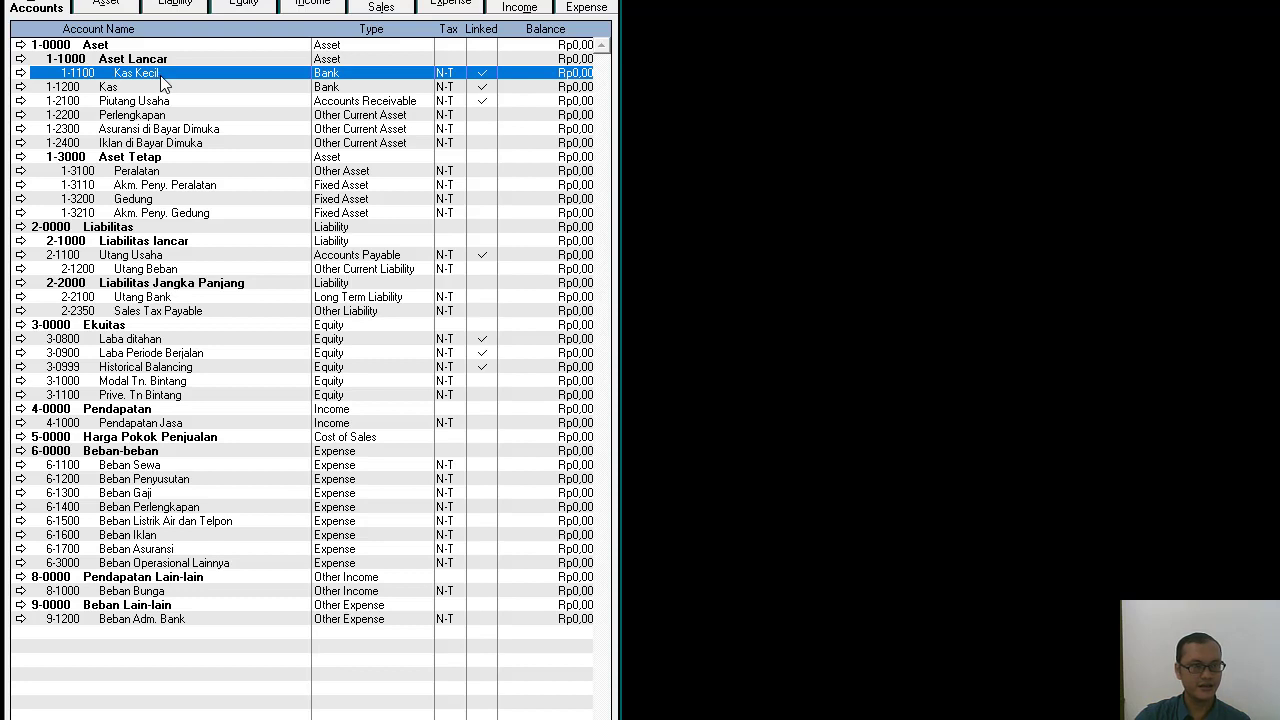
left_click(105, 88)
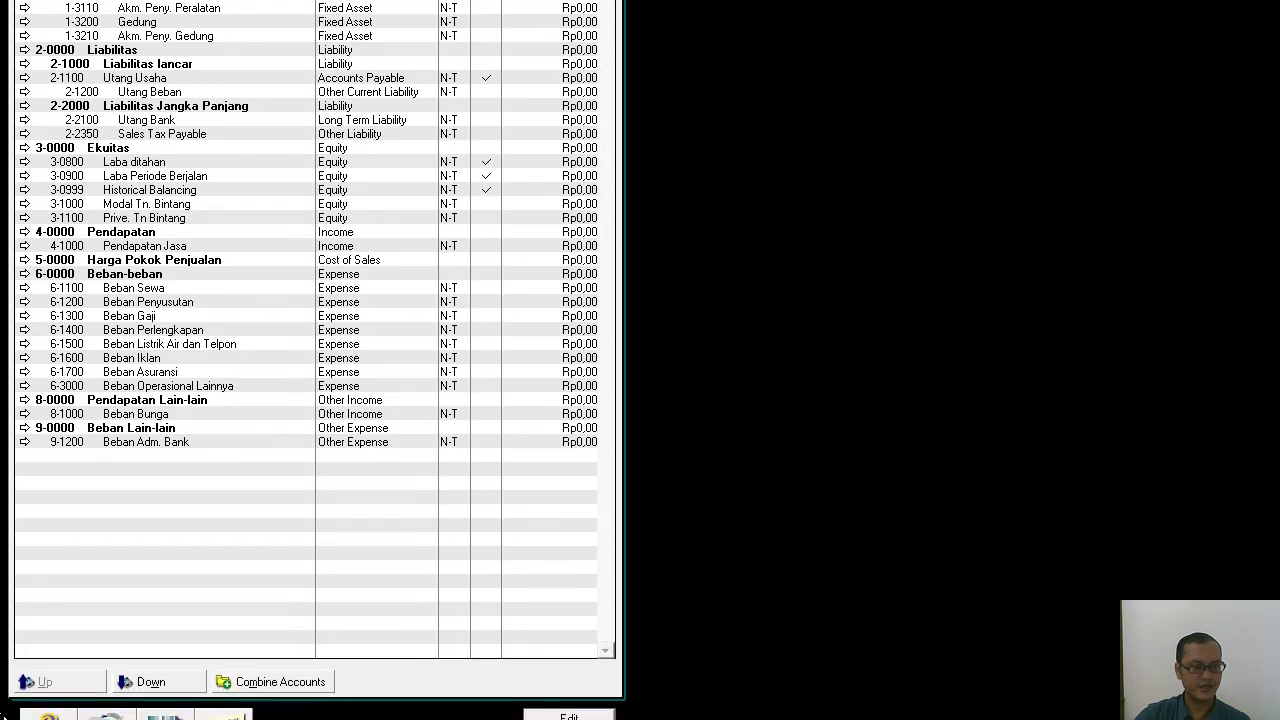
left_click(145, 678)
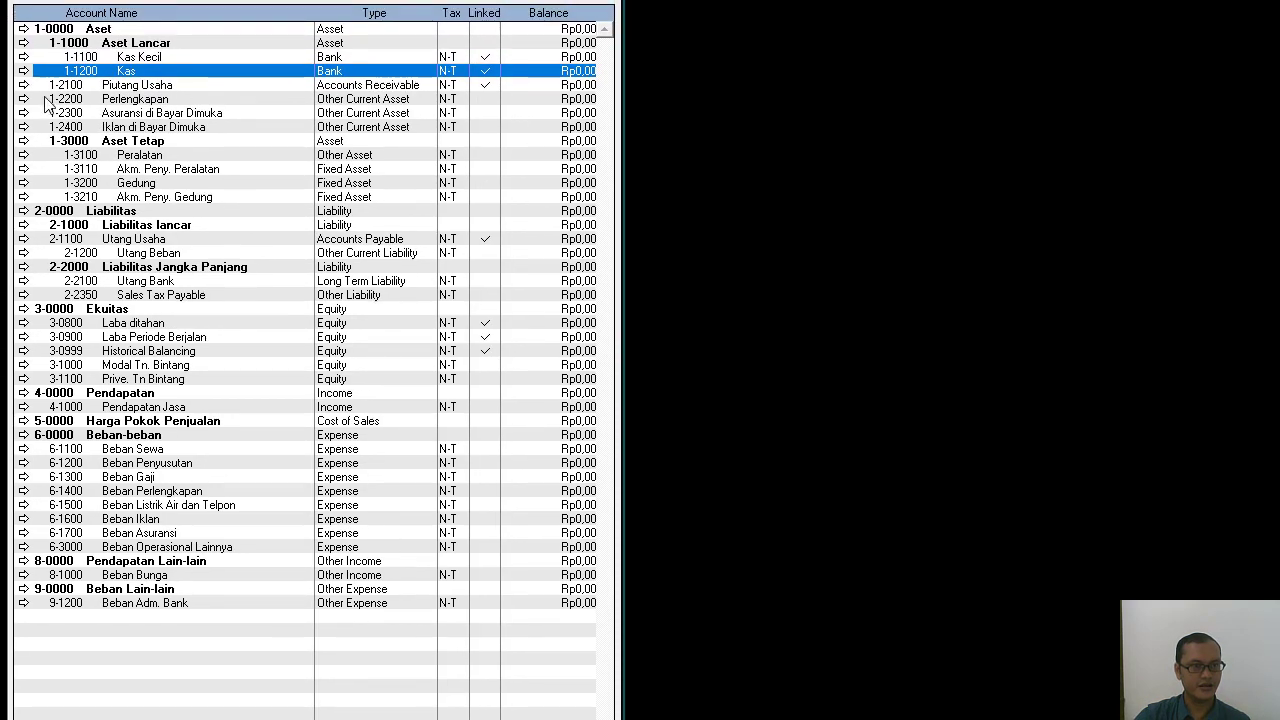
Indent Piutang Usaha, Perlengkapan, Asuransi di Bayar Dimuka and Iklan di Bayar Dimuka one level under the Aset Lancar header.
left_click(86, 86)
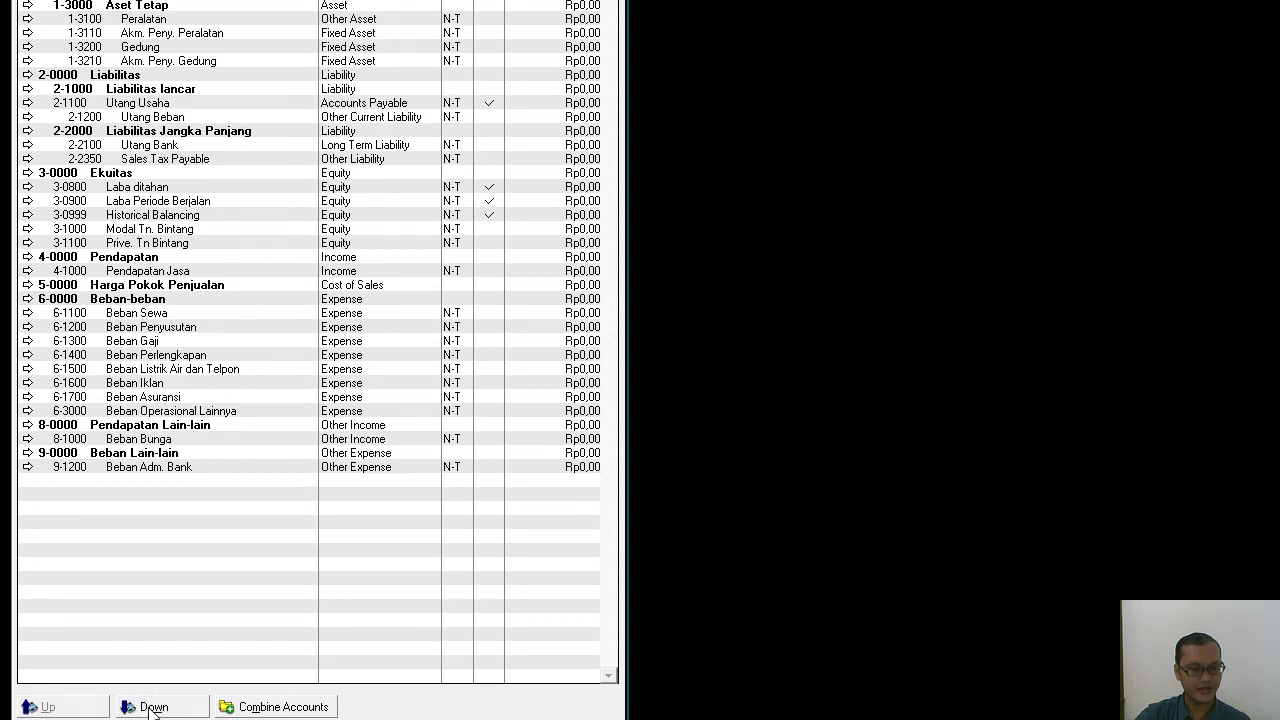
left_click(152, 708)
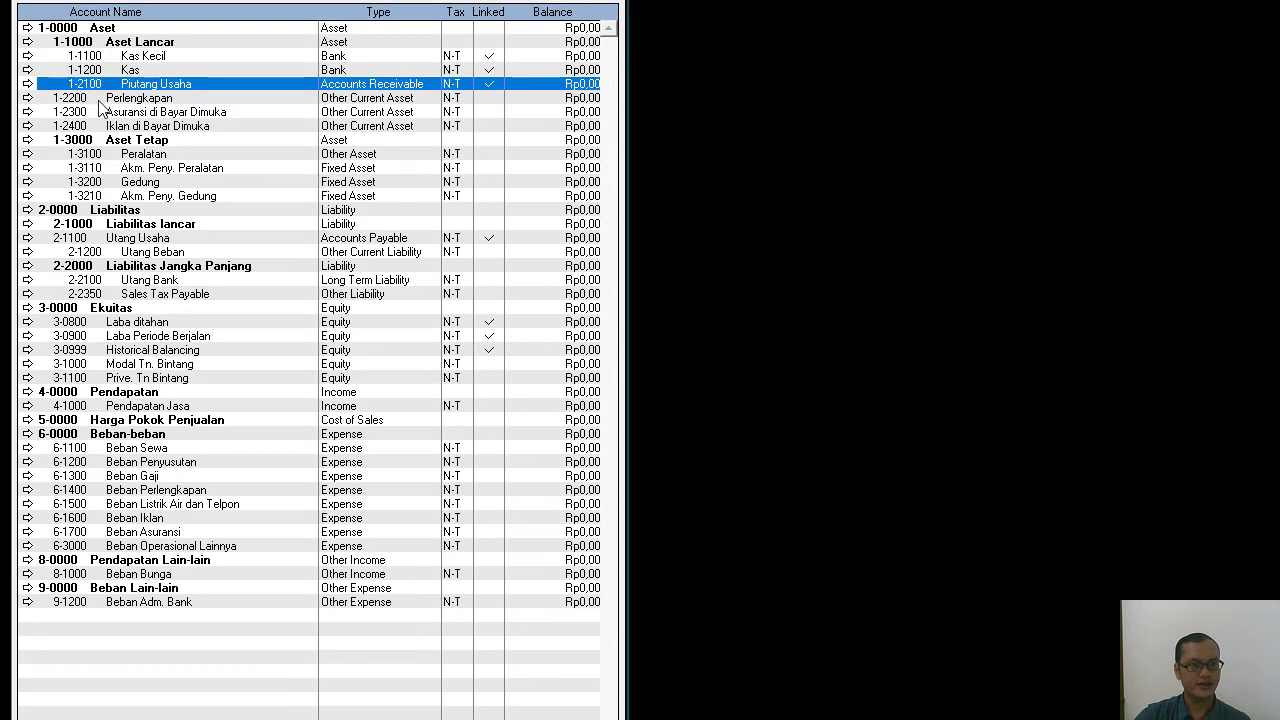
left_click(101, 100)
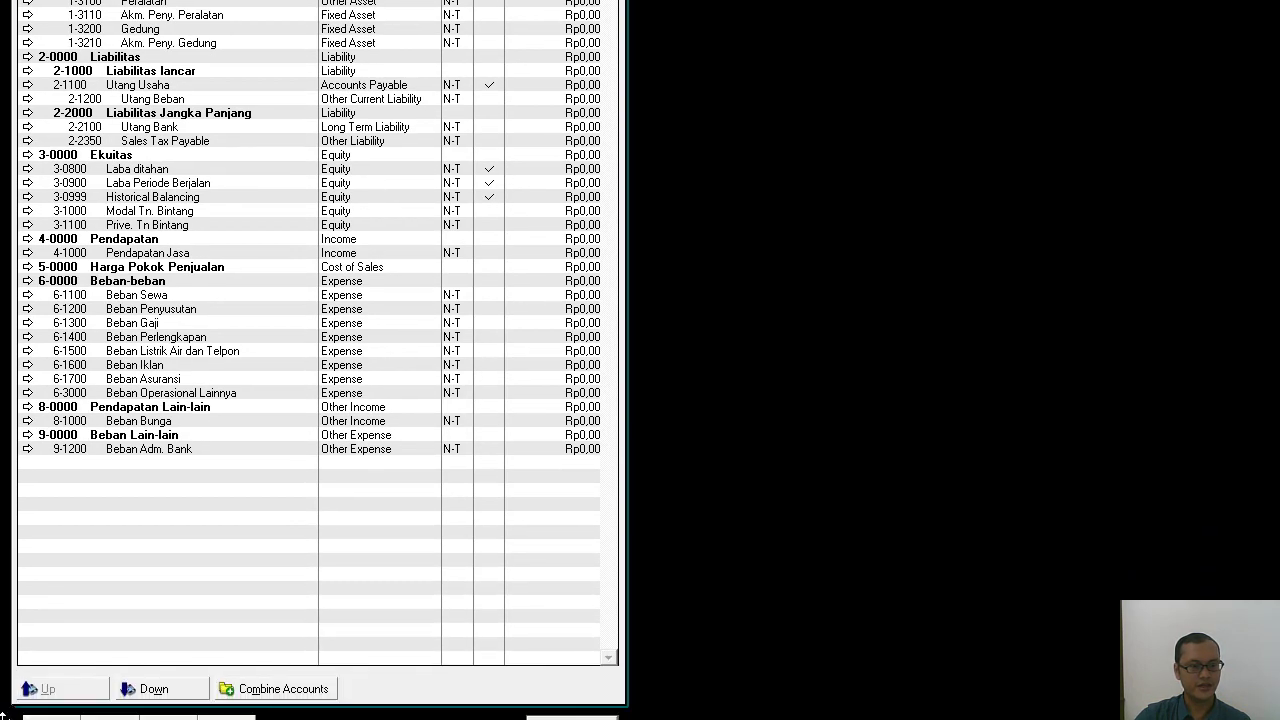
left_click(147, 690)
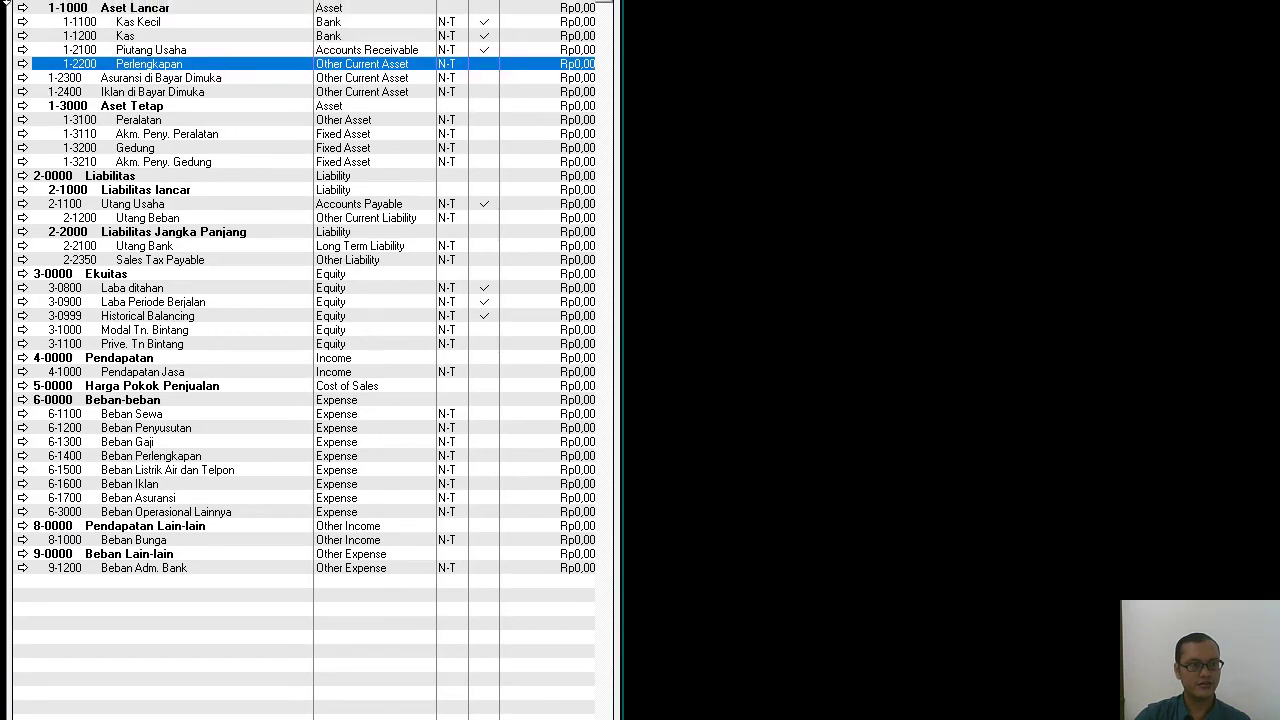
left_click(109, 80)
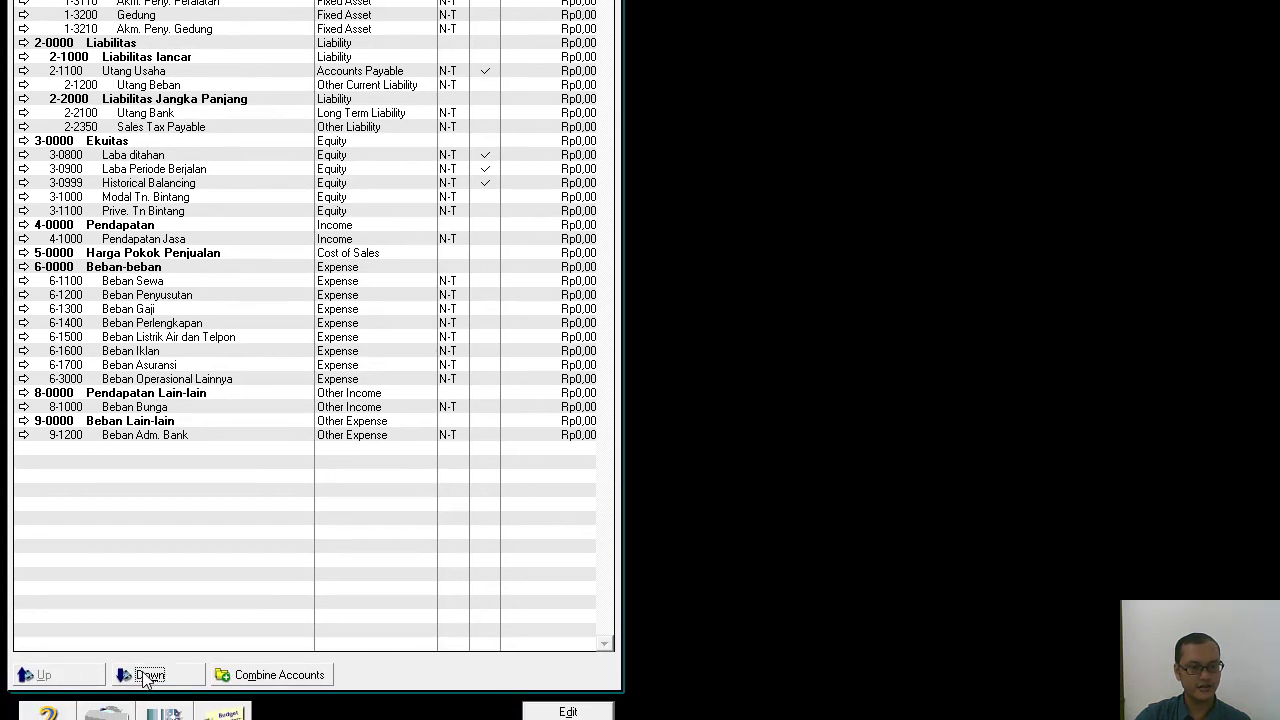
left_click(148, 676)
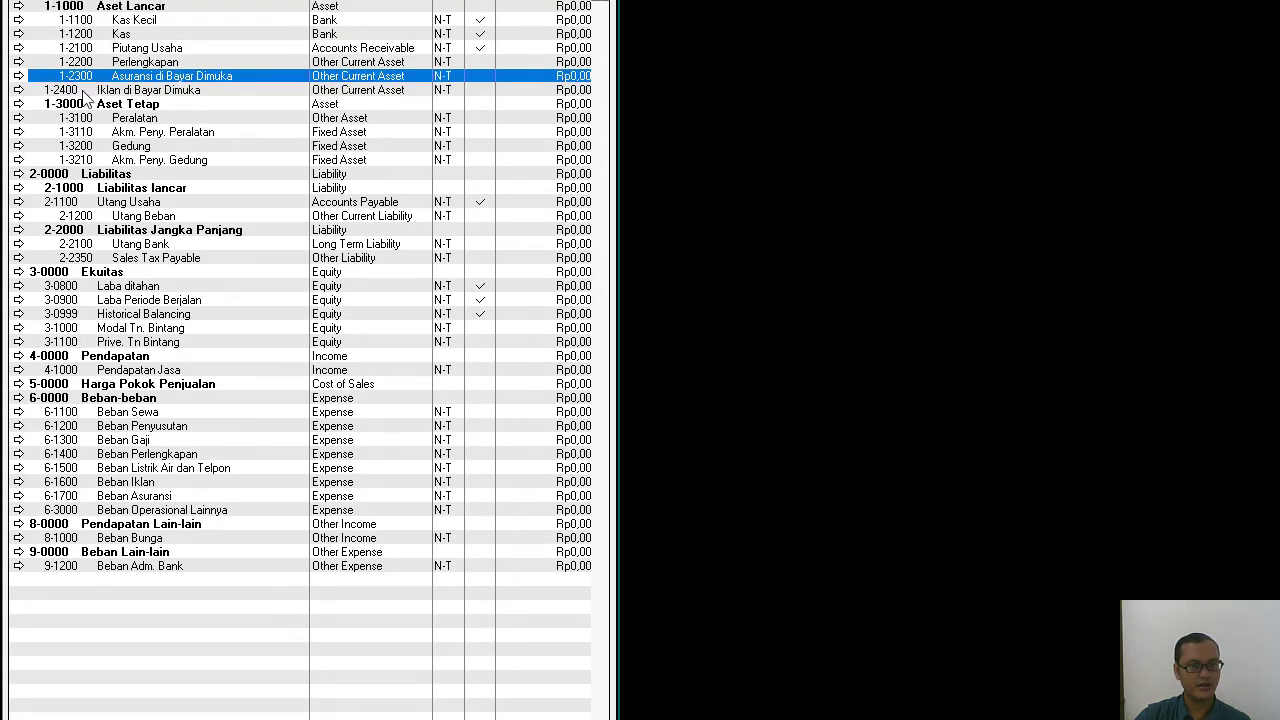
left_click(83, 92)
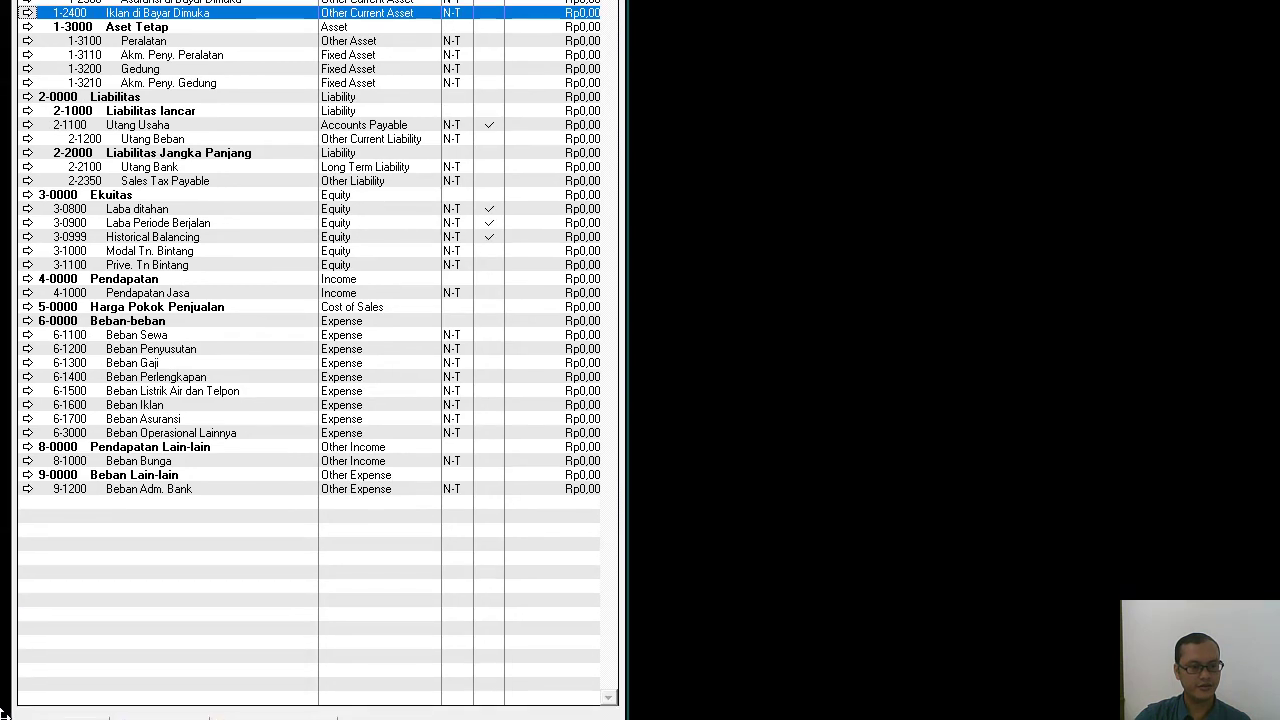
left_click(154, 697)
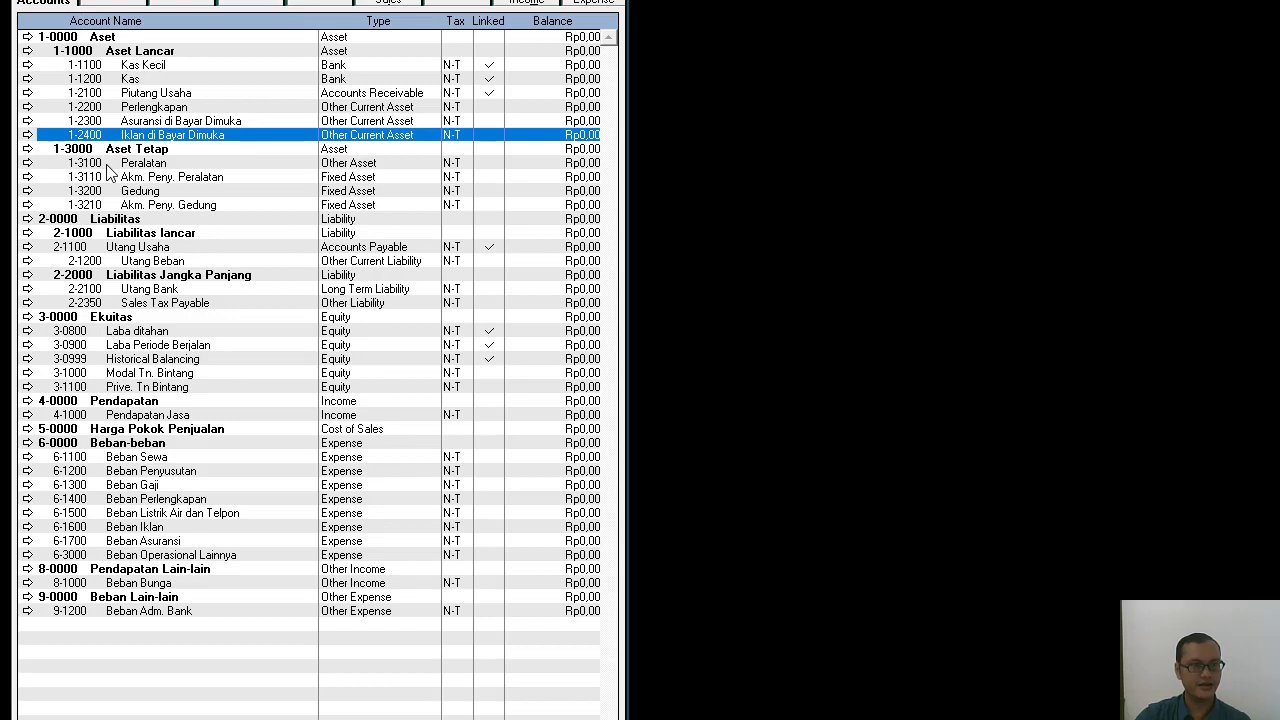
Move Utang Usaha one level down and Utang Beban one level up so both sit directly under Liabilitas lancar.
left_click(106, 166)
left_click(100, 179)
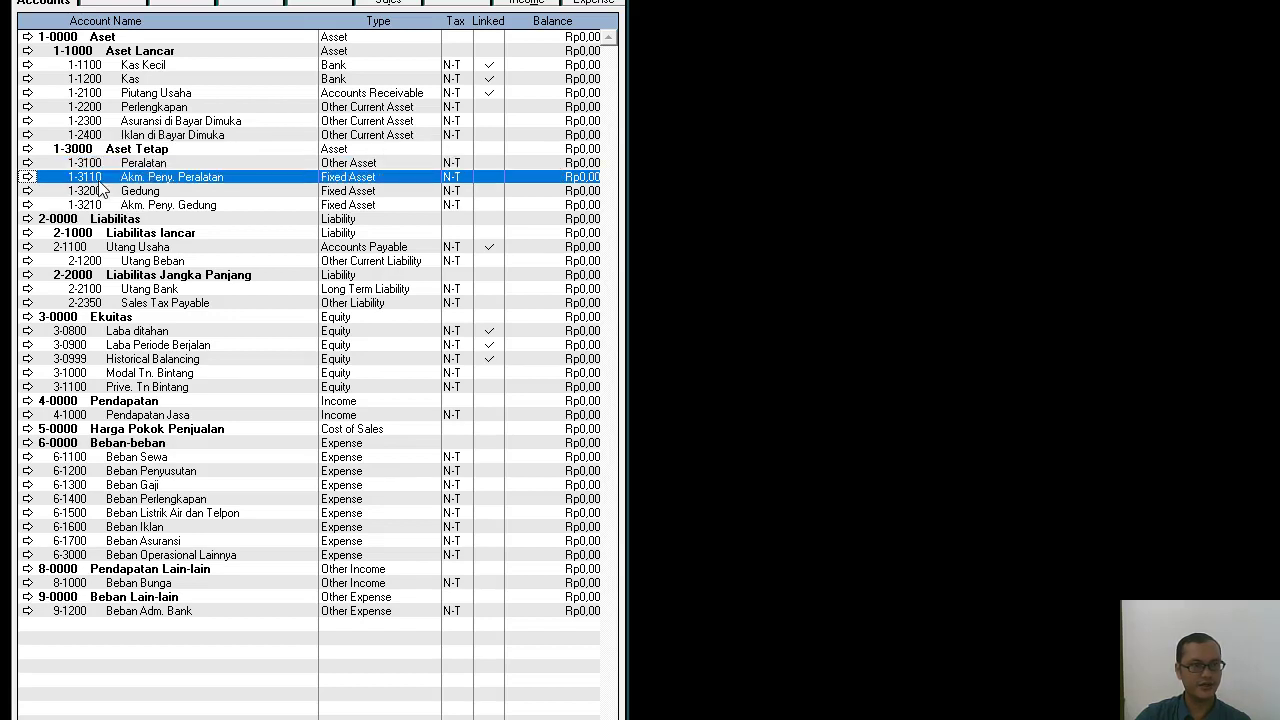
left_click(92, 193)
left_click(90, 206)
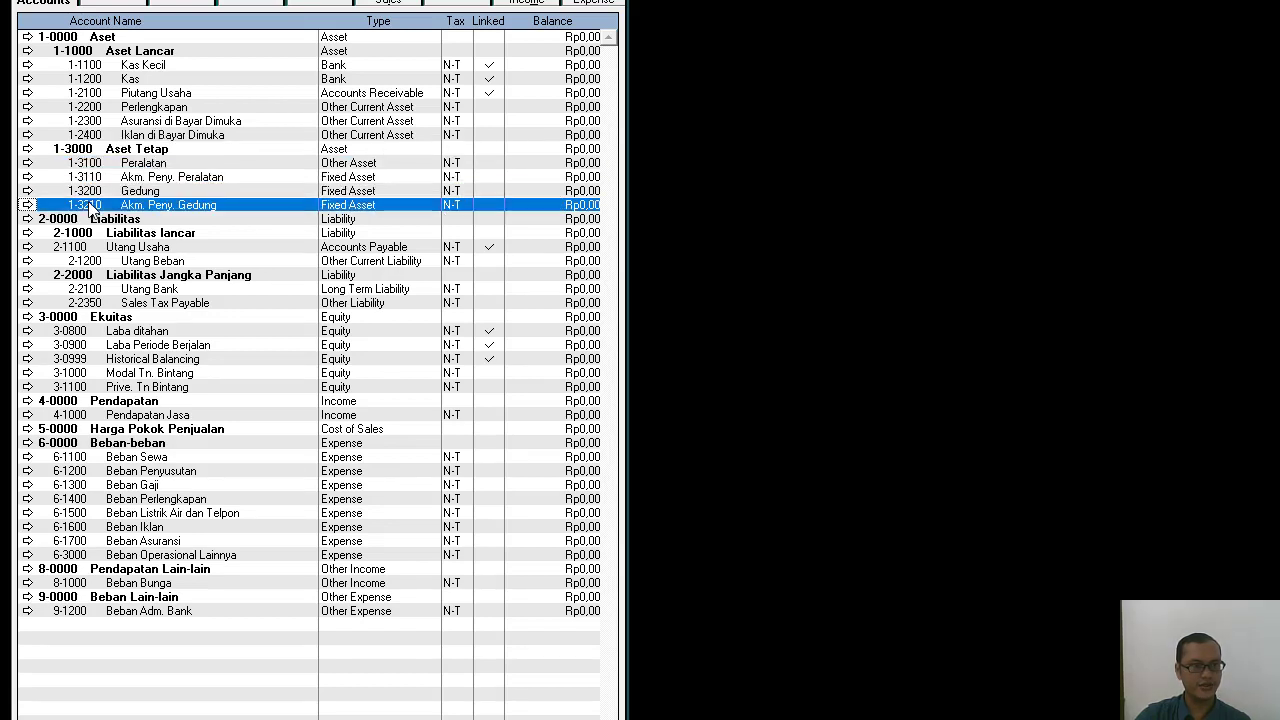
left_click(84, 222)
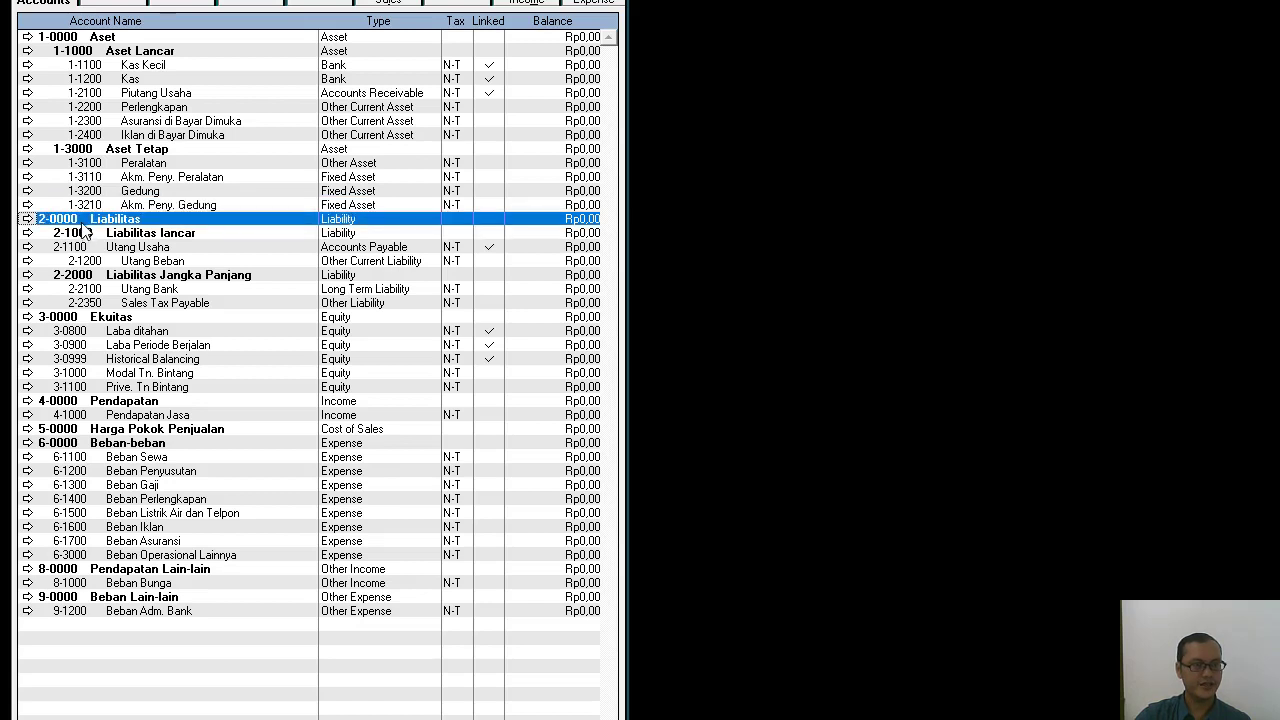
left_click(85, 234)
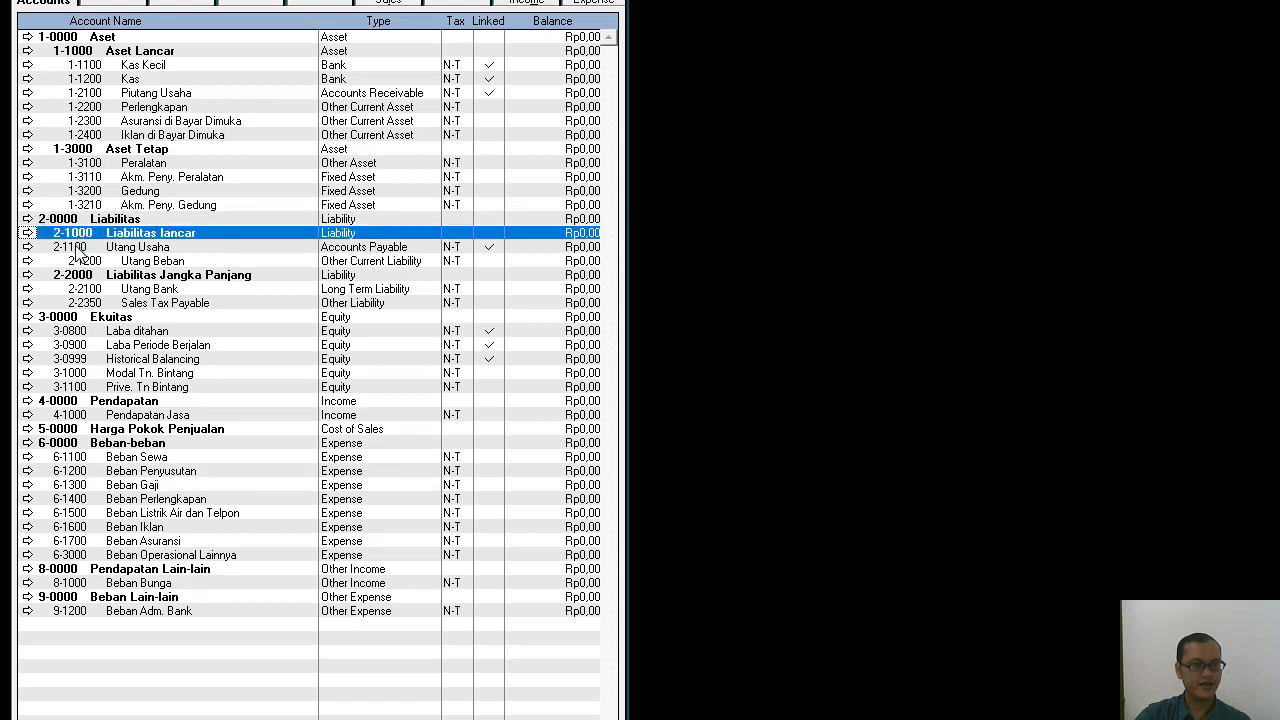
left_click(76, 249)
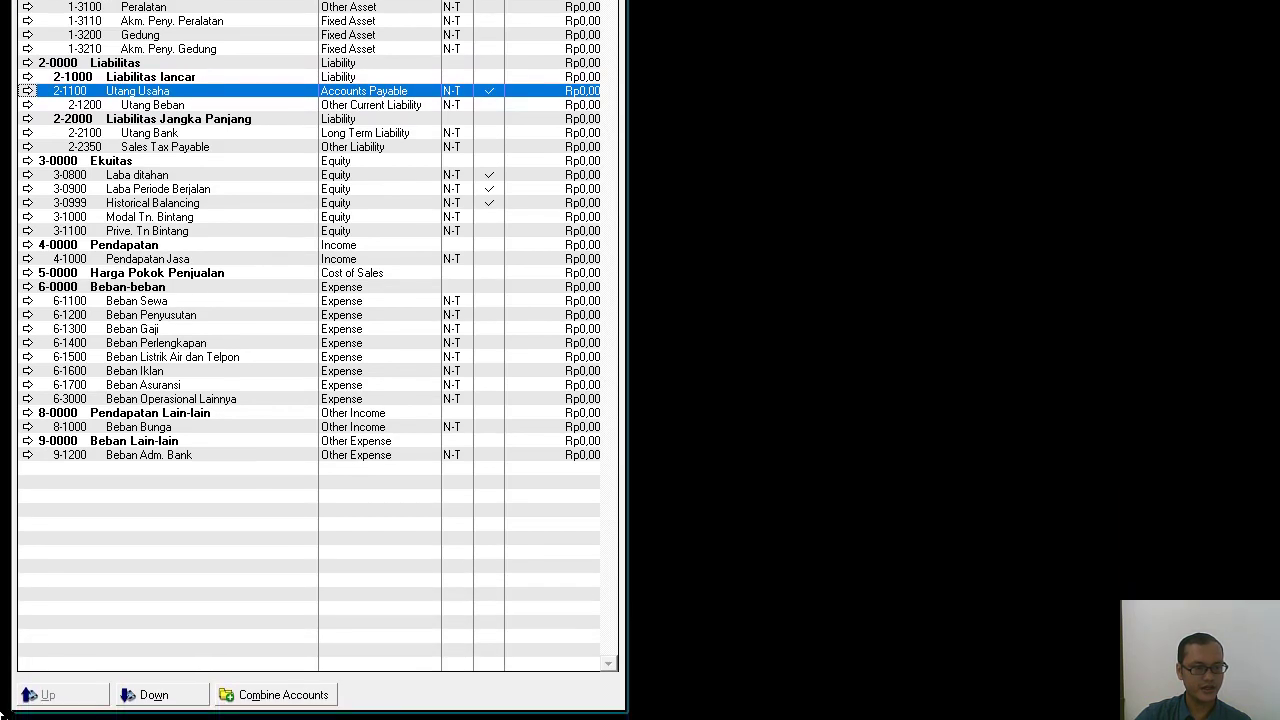
left_click(160, 694)
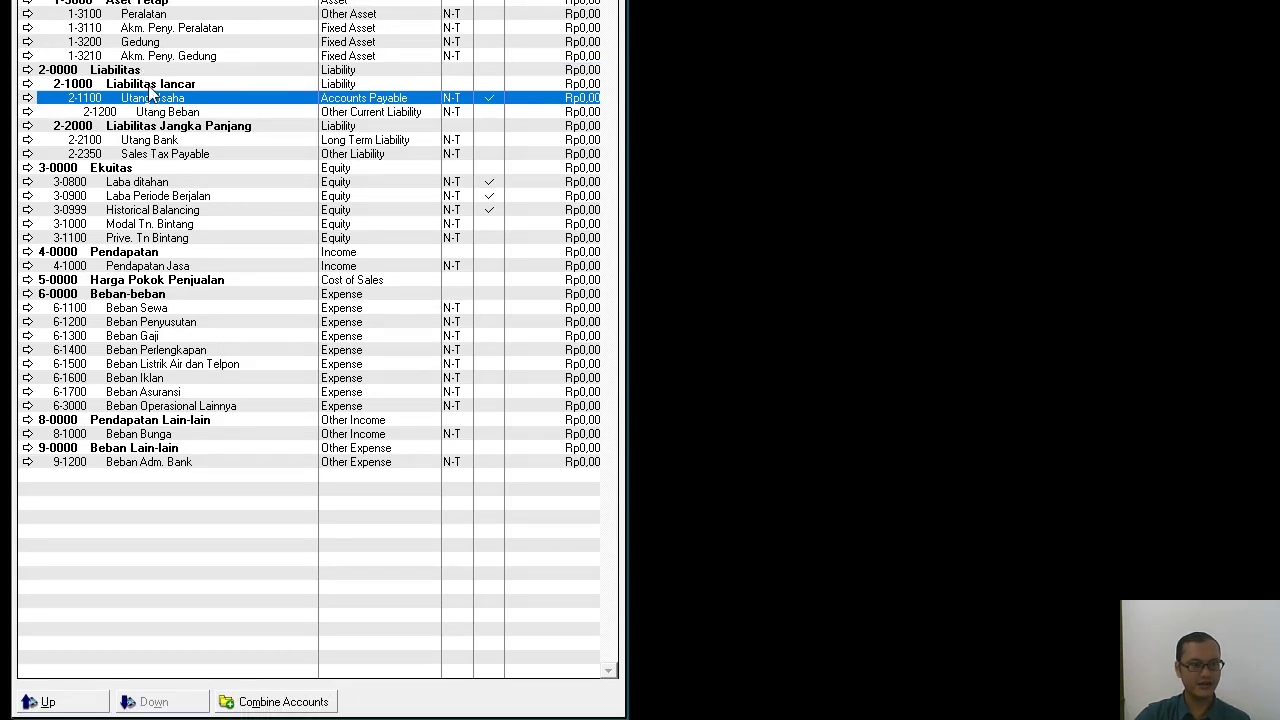
left_click(145, 131)
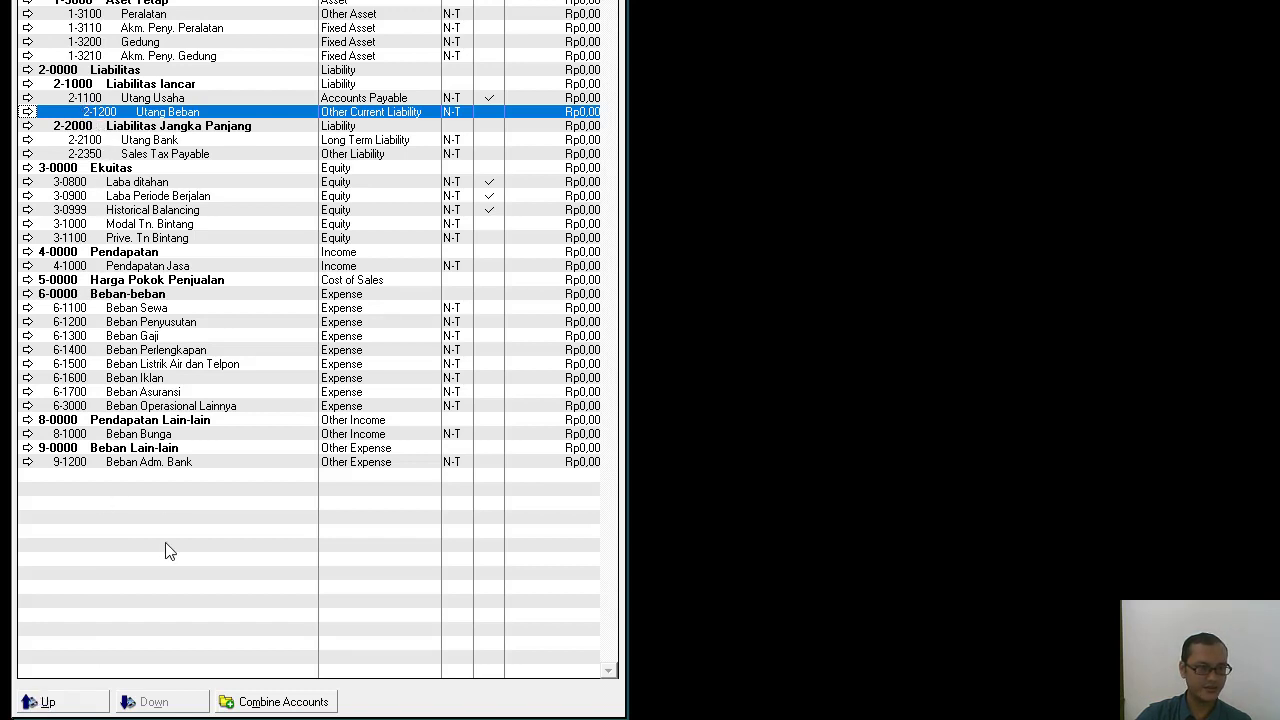
left_click(66, 703)
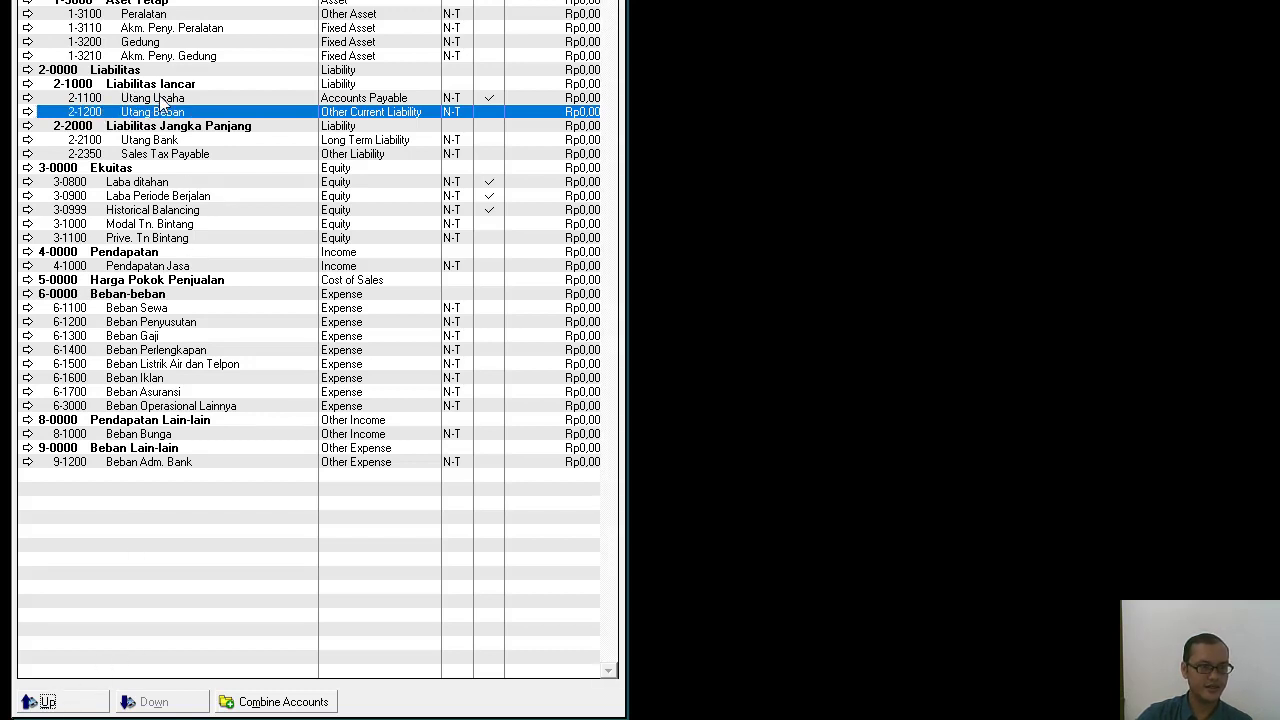
Check the indentation of the remaining accounts, from Liabilitas Jangka Panjang through the equity, income and expense groups to Beban Lain-lain.
left_click(127, 130)
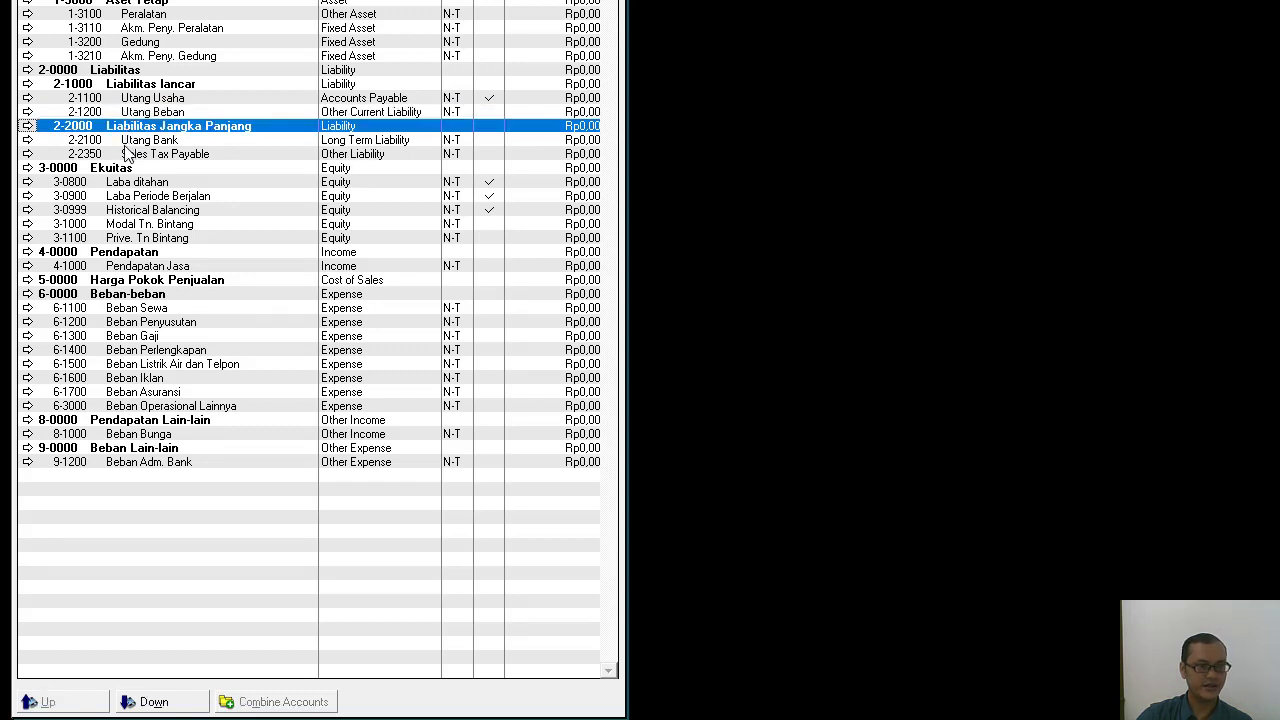
left_click(127, 141)
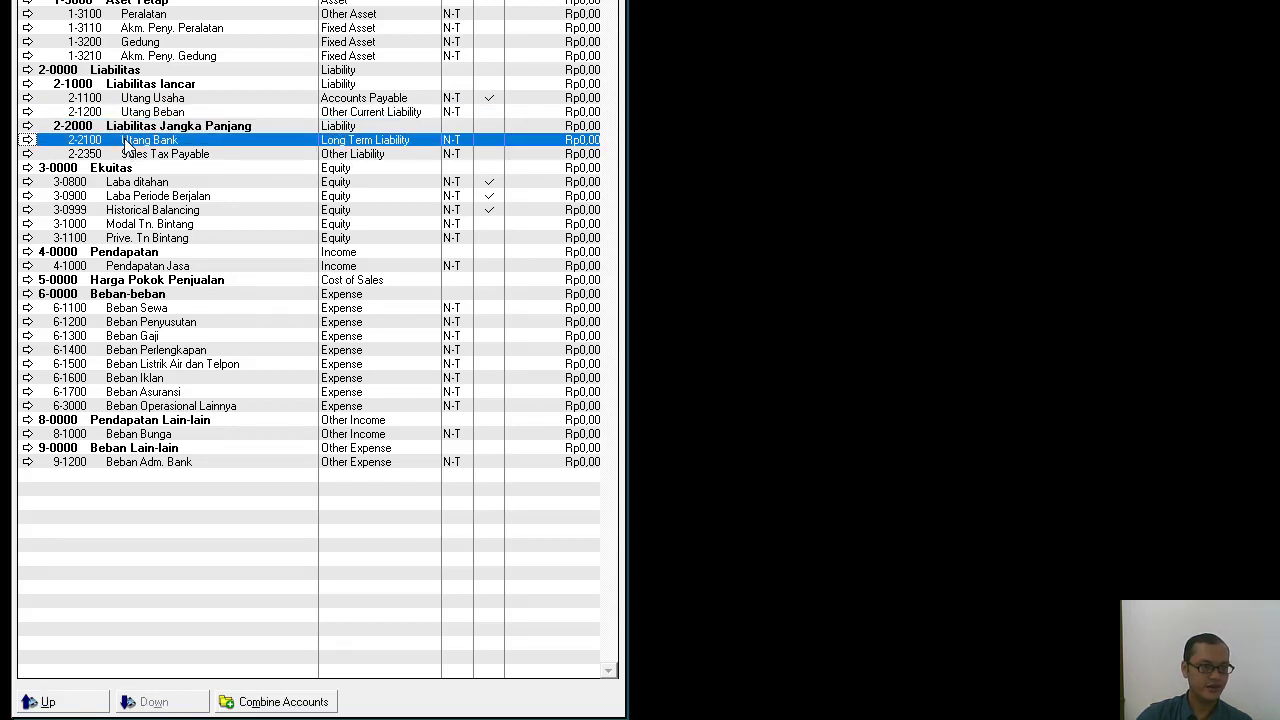
left_click(126, 155)
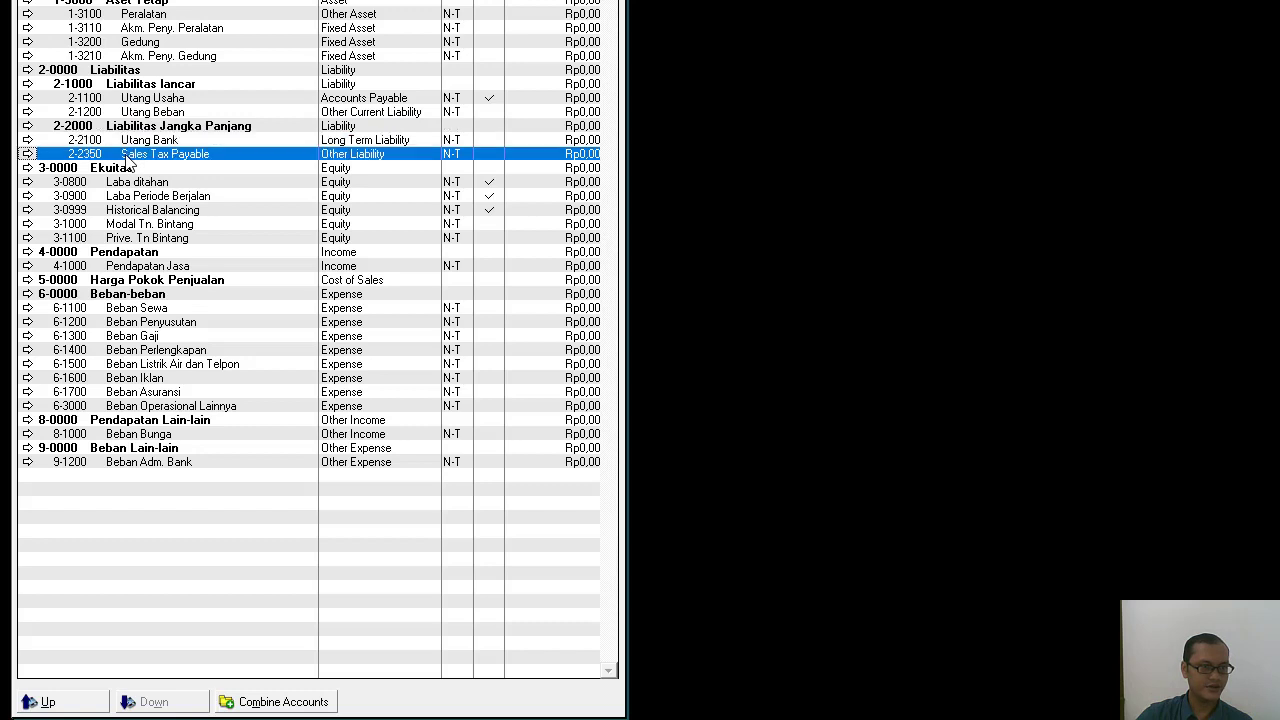
left_click(114, 184)
left_click(114, 193)
left_click(116, 208)
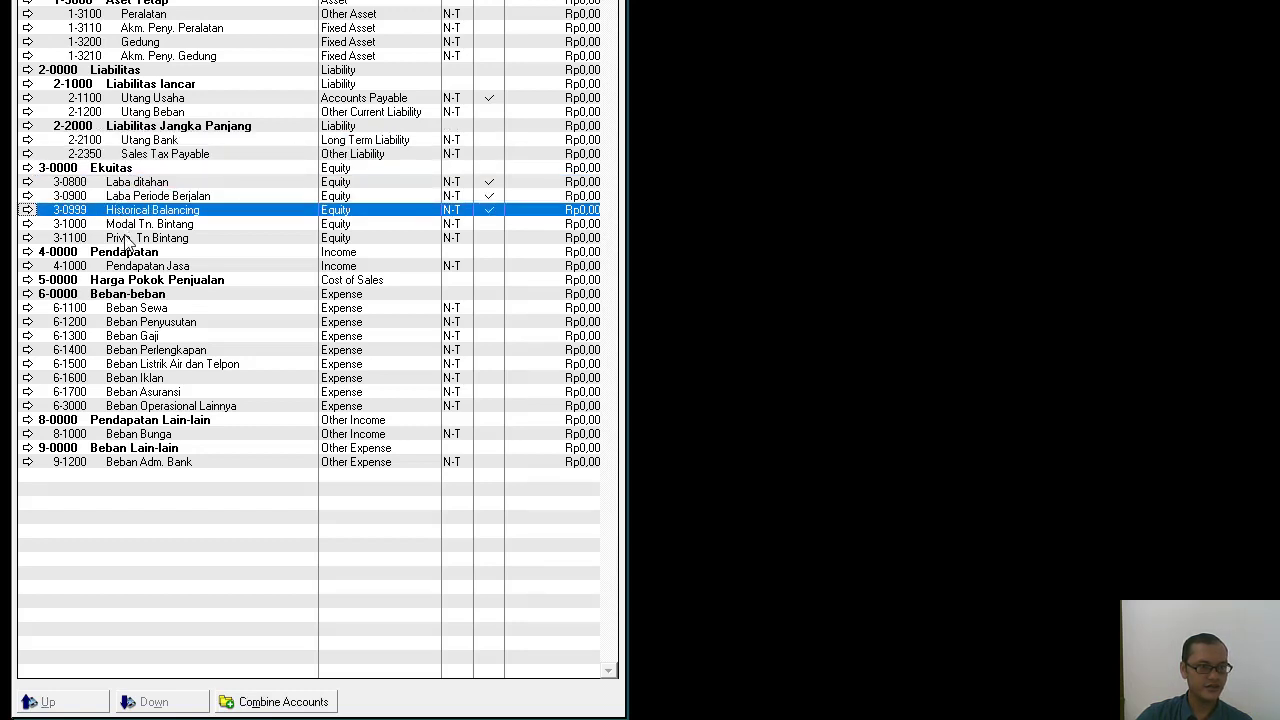
left_click(130, 221)
left_click(129, 237)
left_click(130, 266)
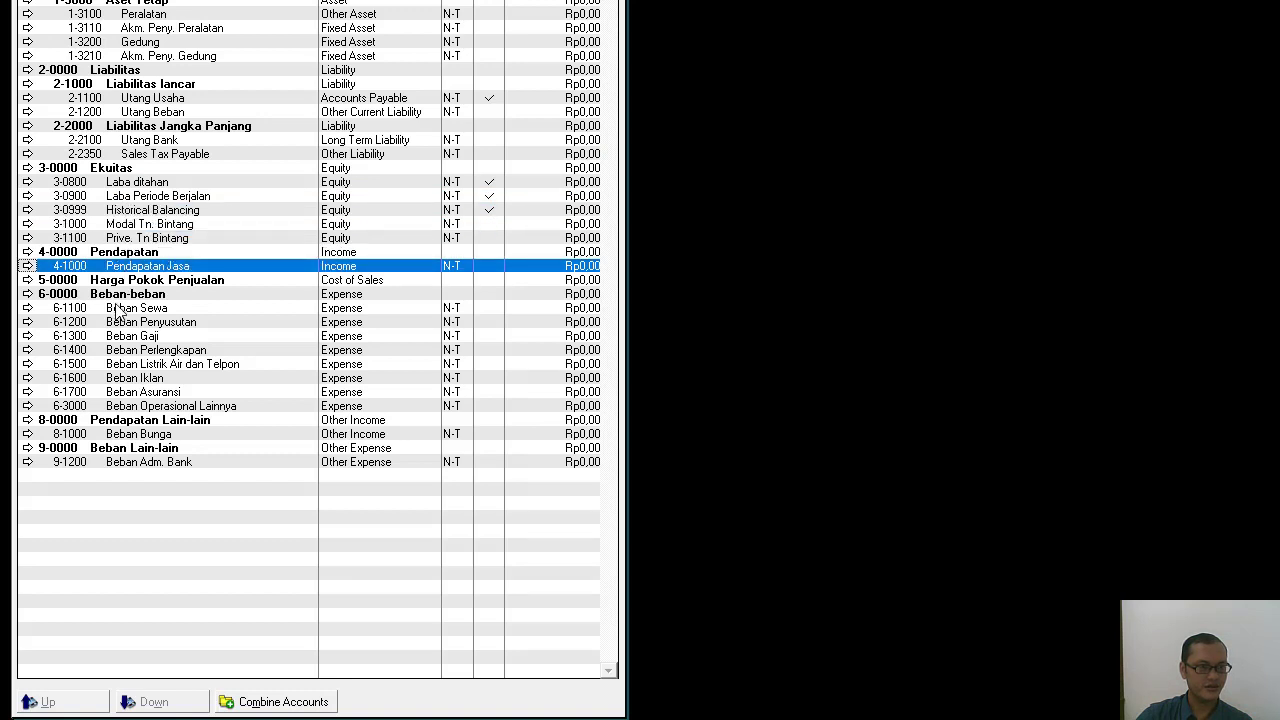
left_click(120, 308)
left_click(118, 337)
left_click(112, 393)
left_click(110, 420)
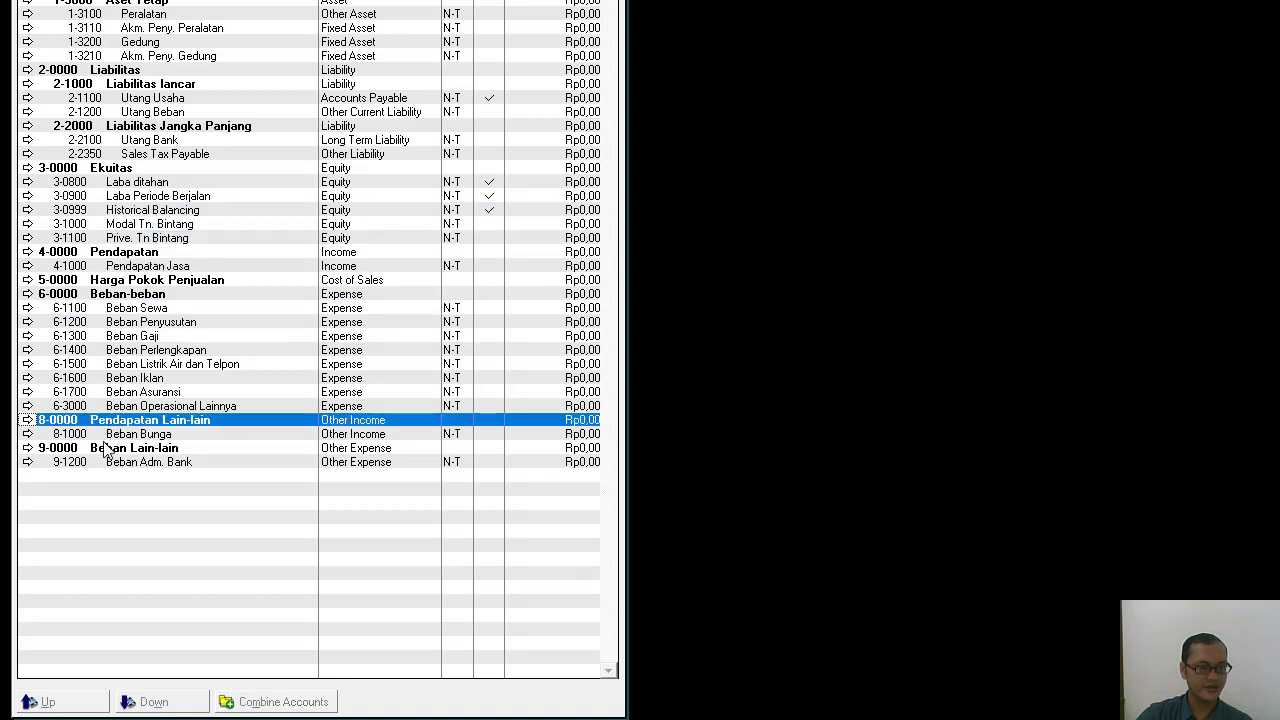
left_click(102, 448)
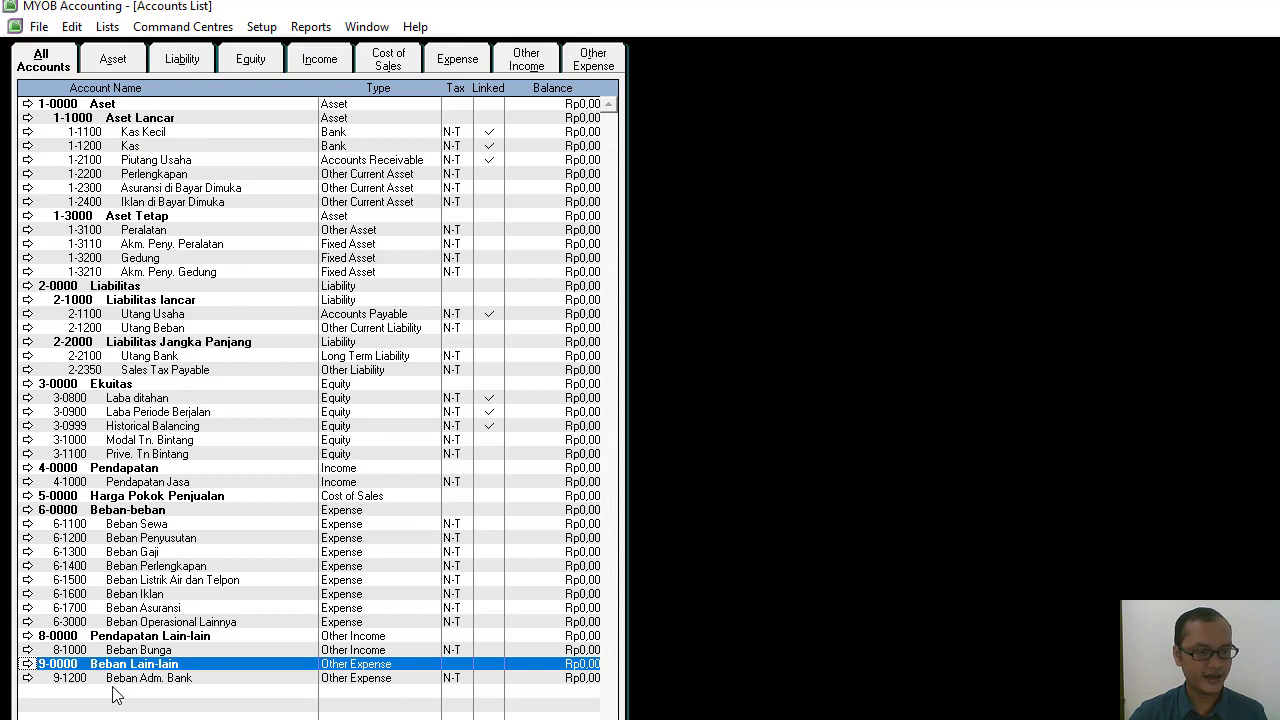
View the Beban Iklan account's record and its option for deleting the account, and return to the accounts list without editing it.
left_click(27, 593)
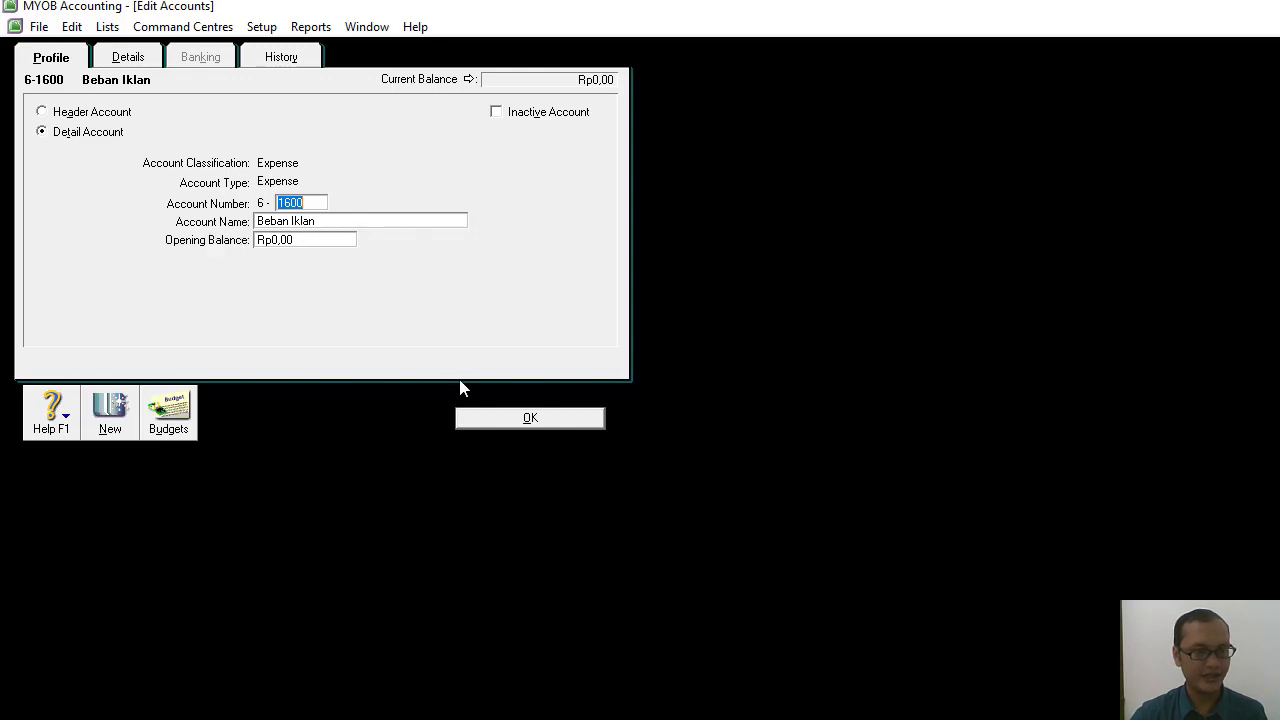
right_click(524, 168)
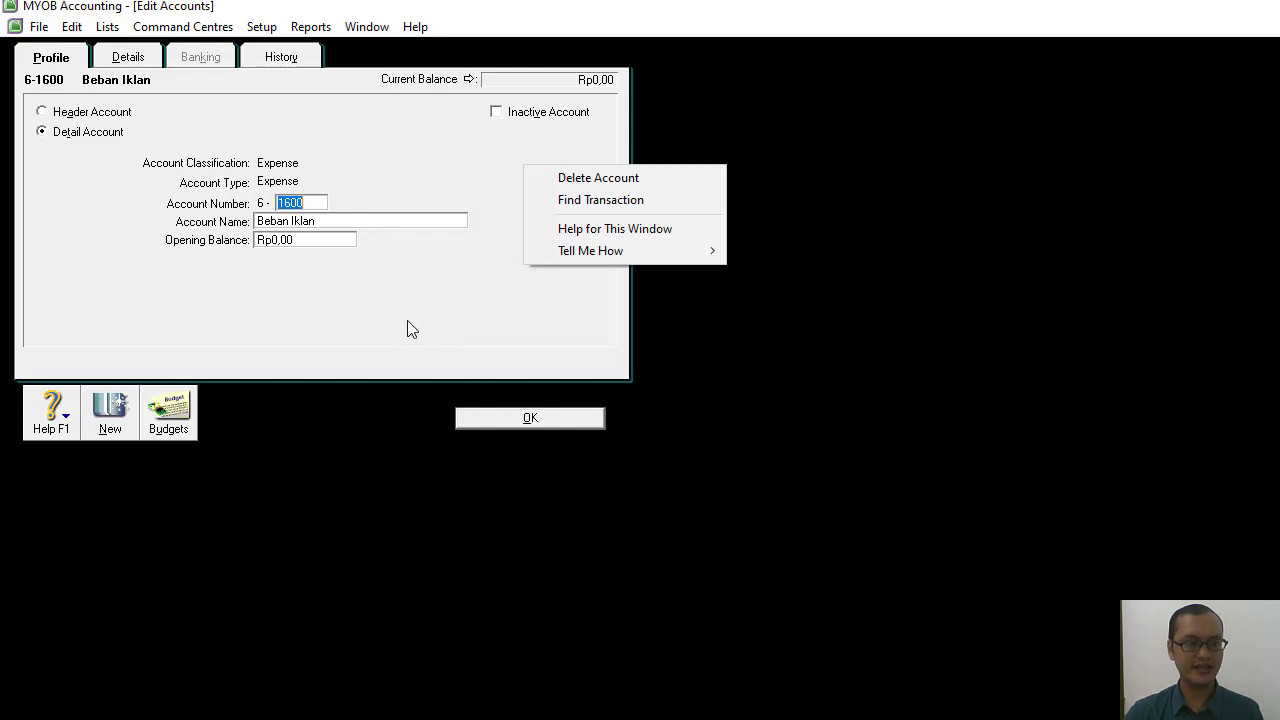
left_click(530, 420)
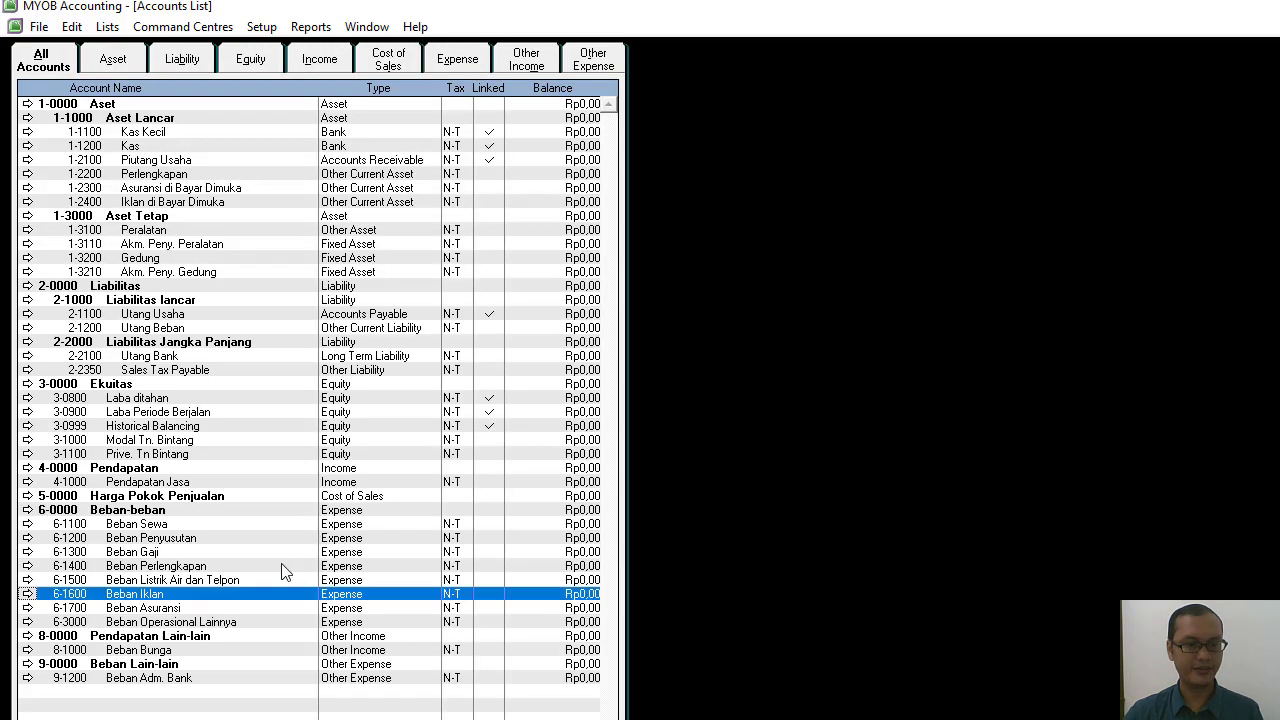
left_click(27, 594)
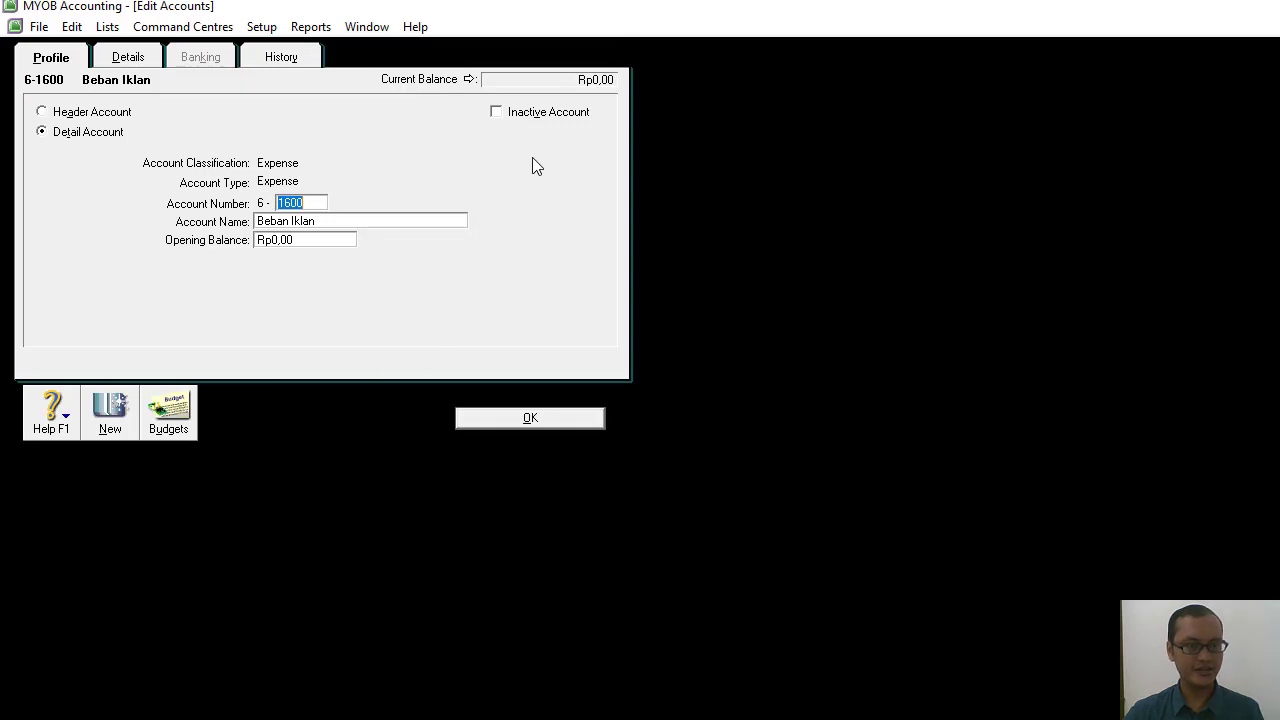
left_click(530, 418)
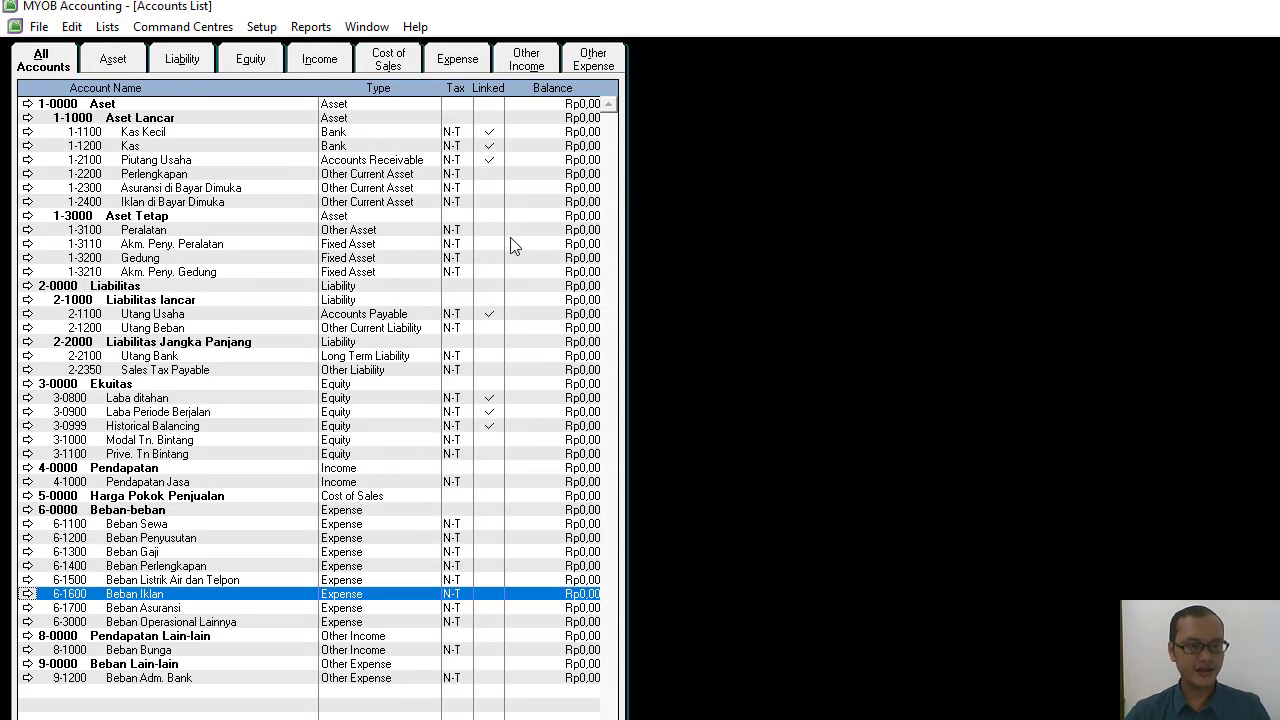
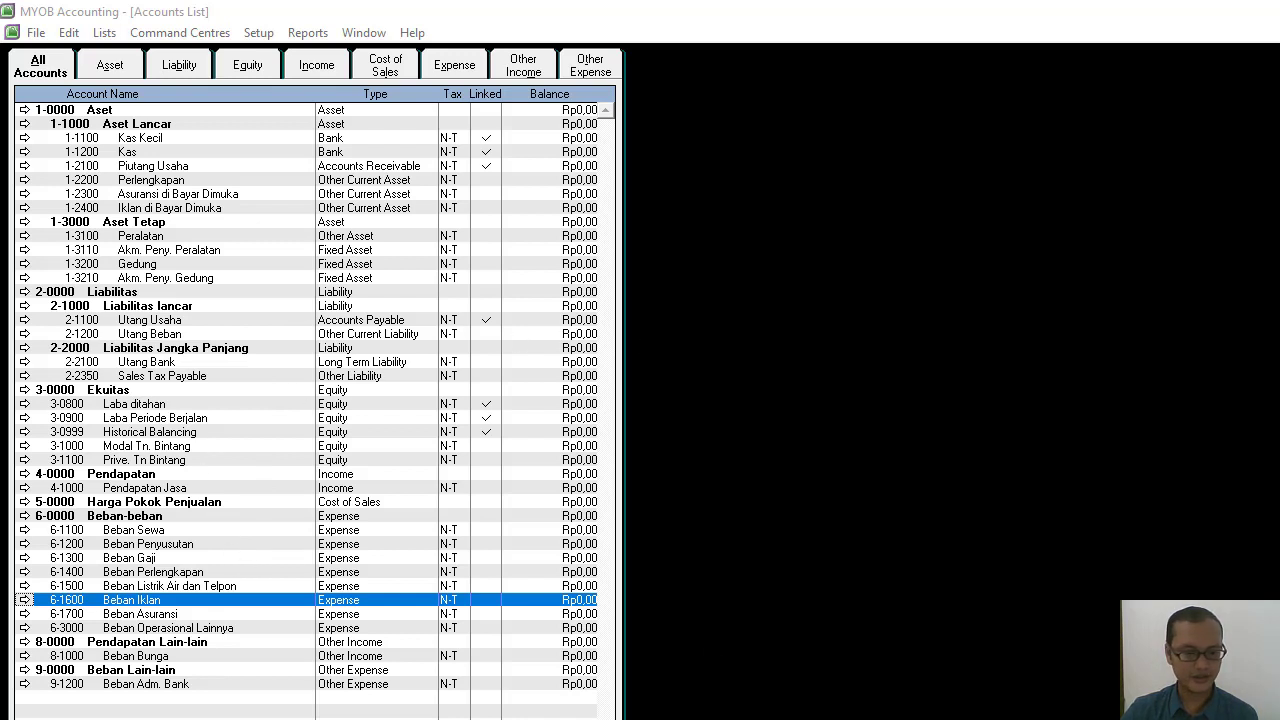
Close the accounts list and open the account opening balances setup.
key("Escape")
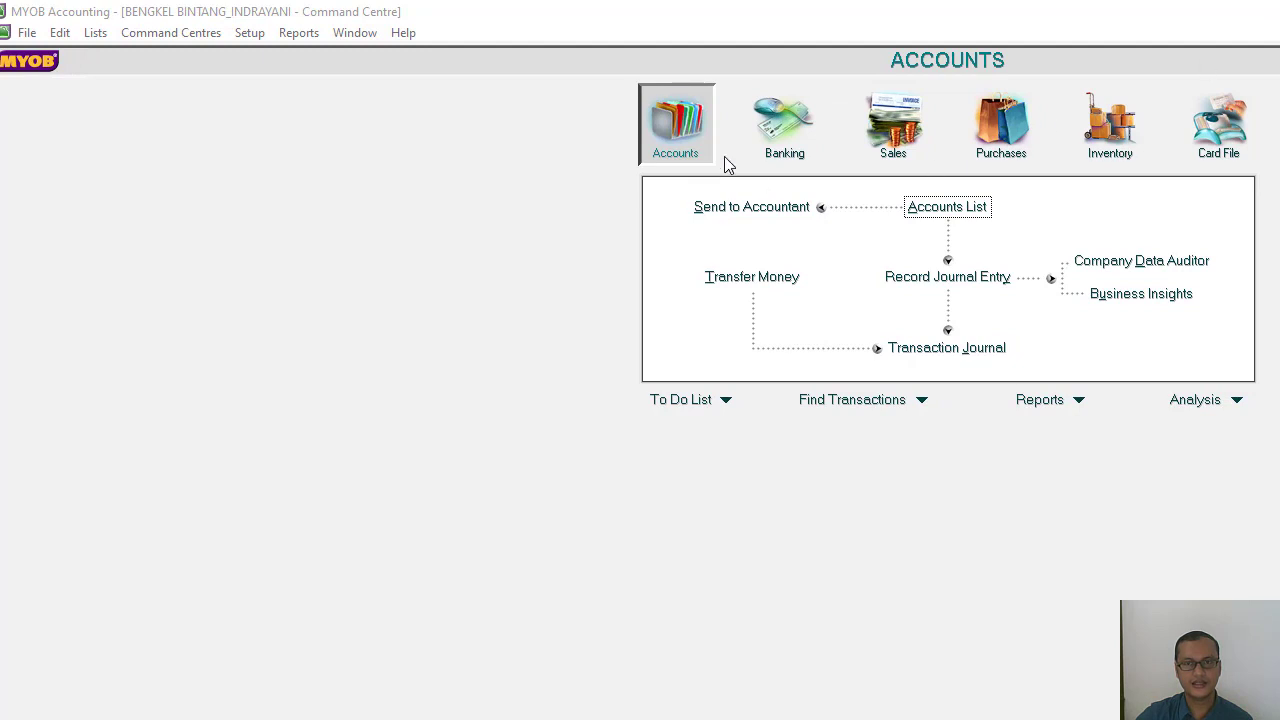
left_click(671, 133)
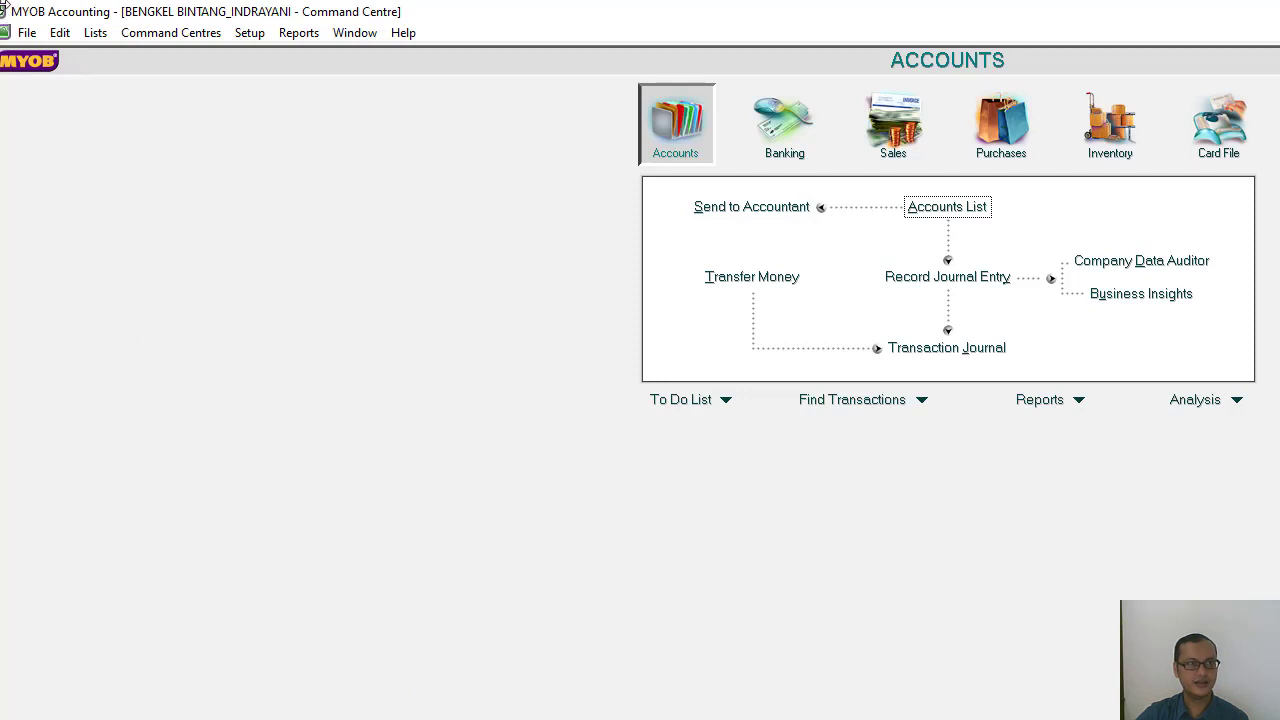
left_click(258, 37)
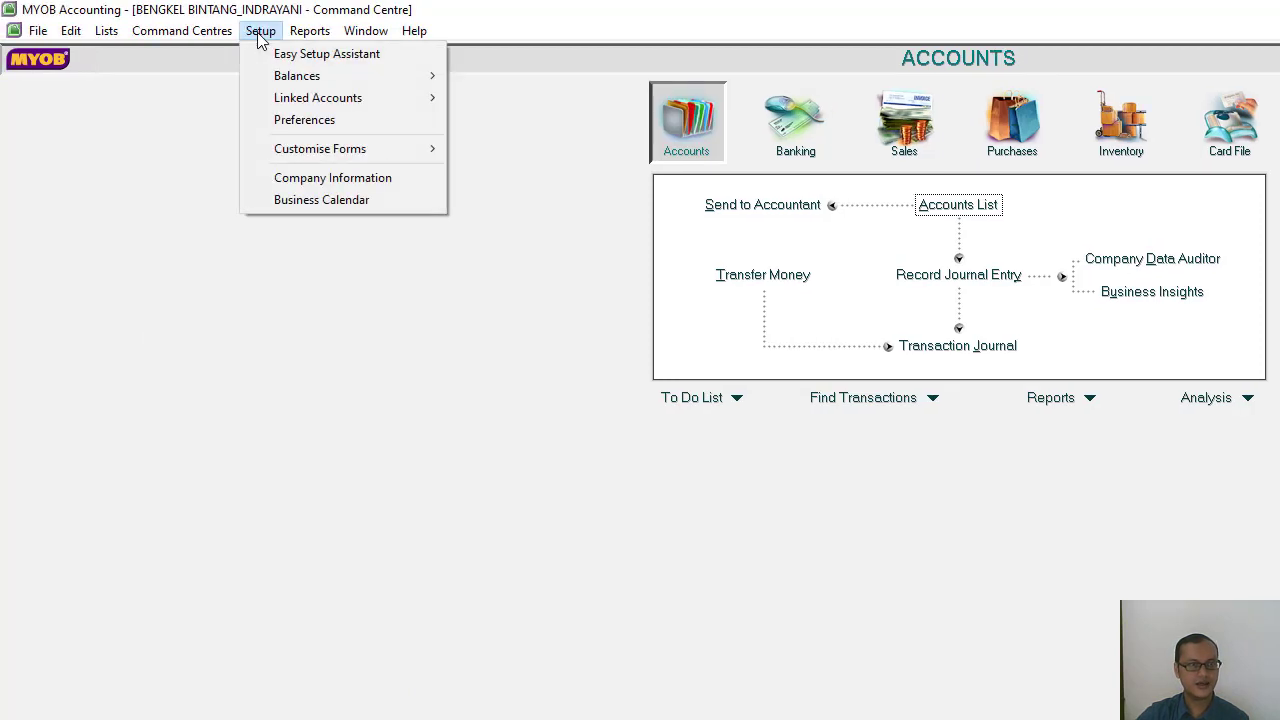
mouse_move(303, 83)
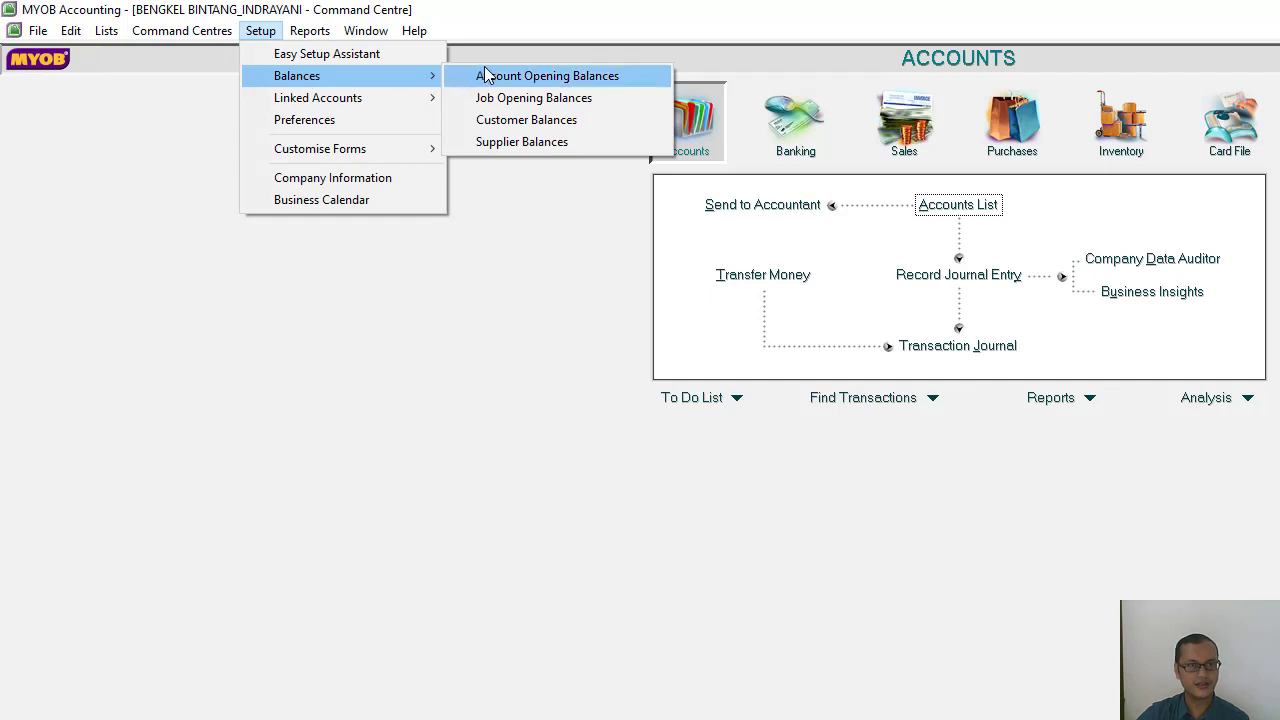
left_click(547, 76)
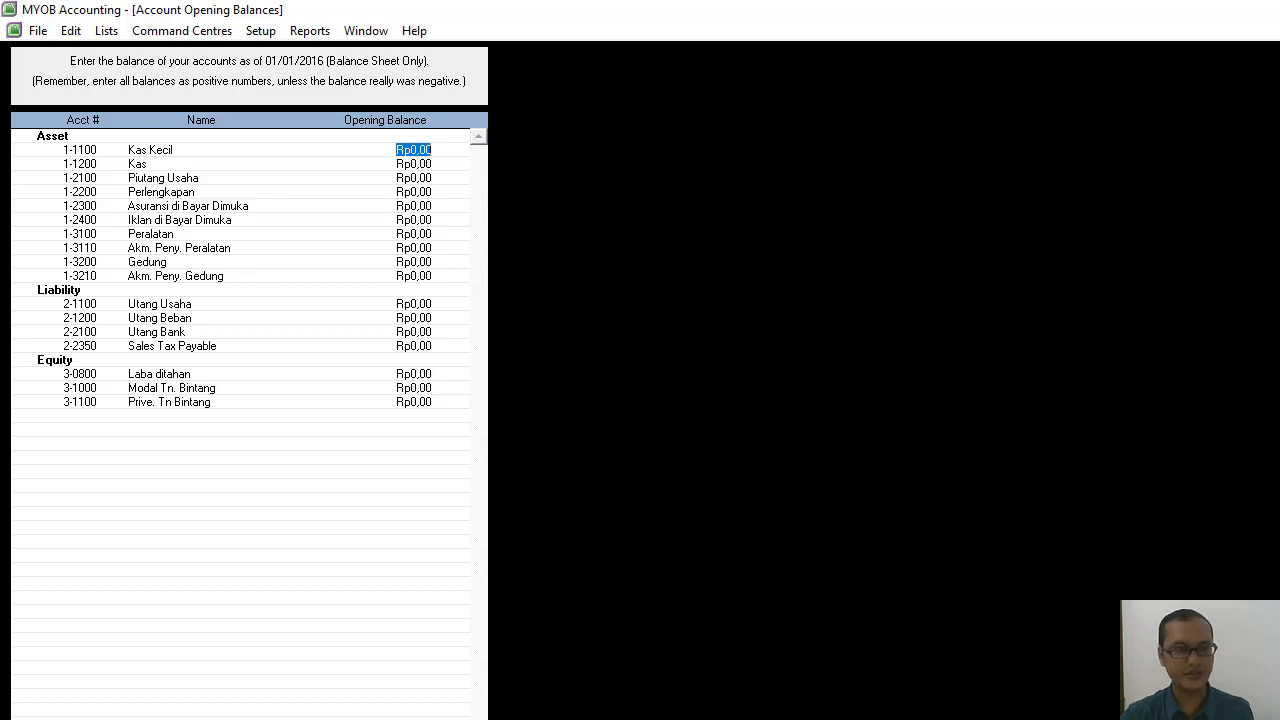
Enter opening balances of Rp5.600.000 for Kas Kecil and Rp25.700.000 for Kas.
type("50")
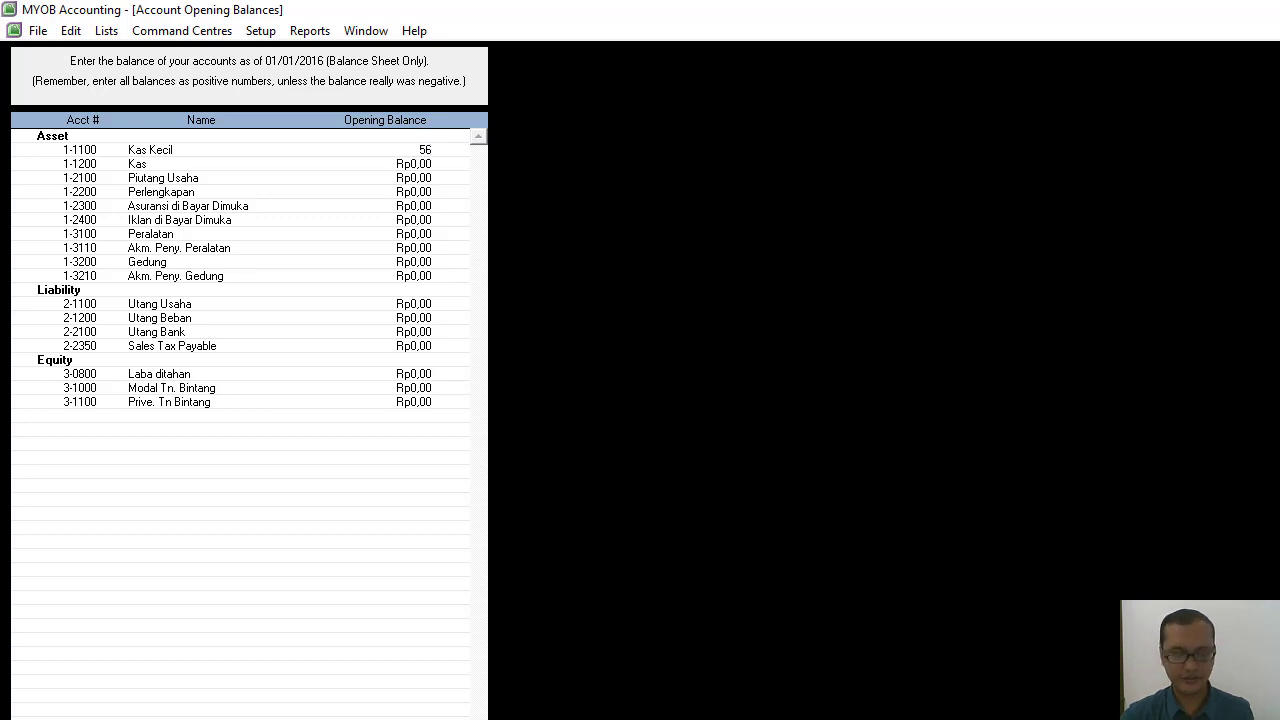
type("00000")
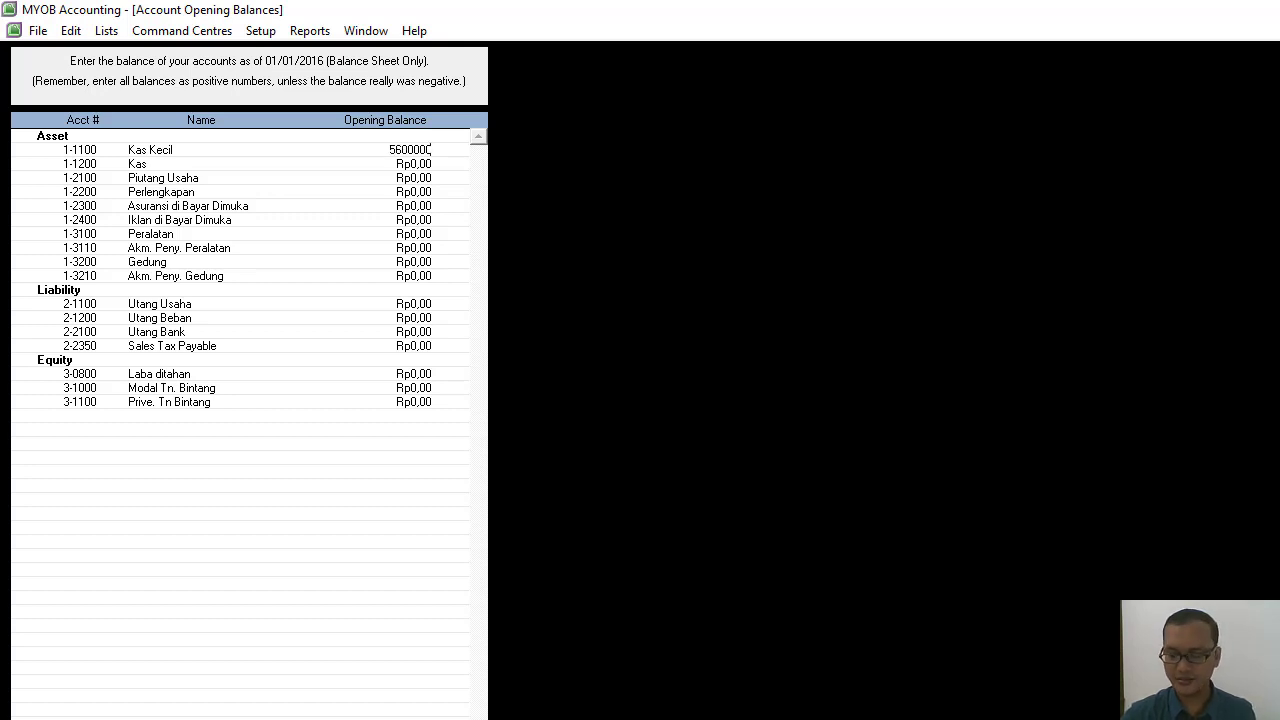
key("Tab")
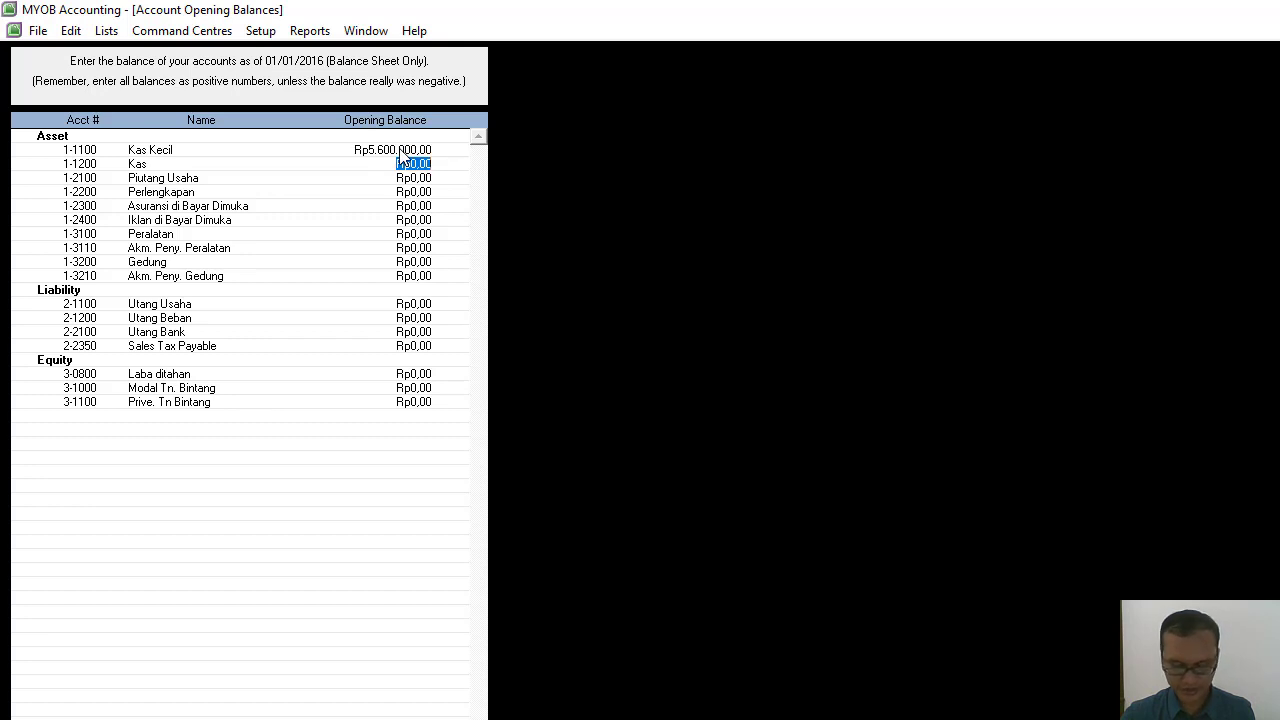
type("25.700.")
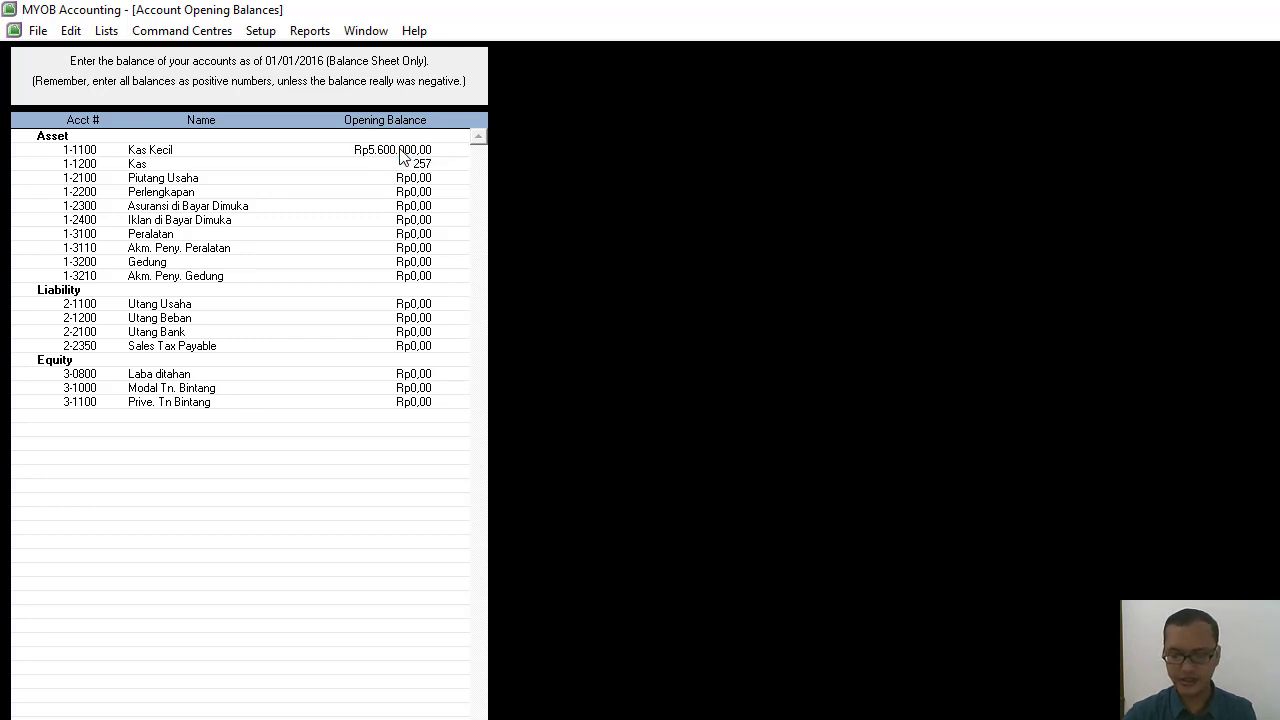
type("00")
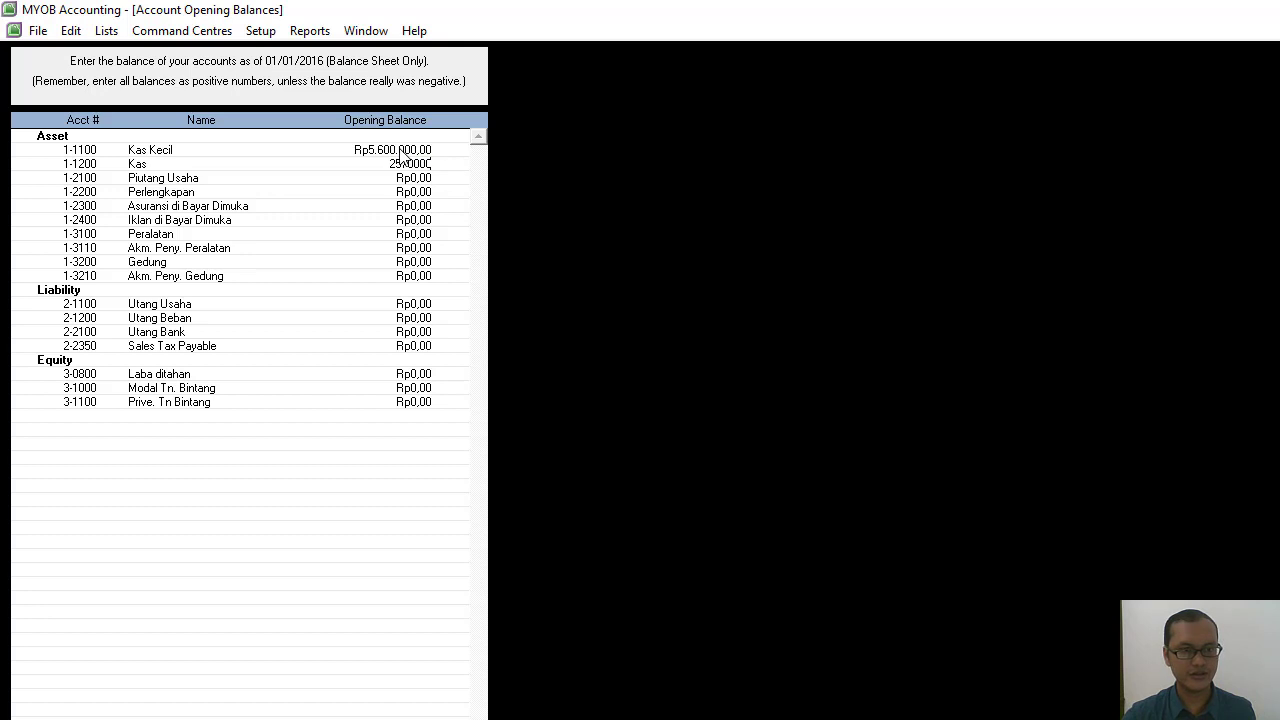
type("0")
key("Tab")
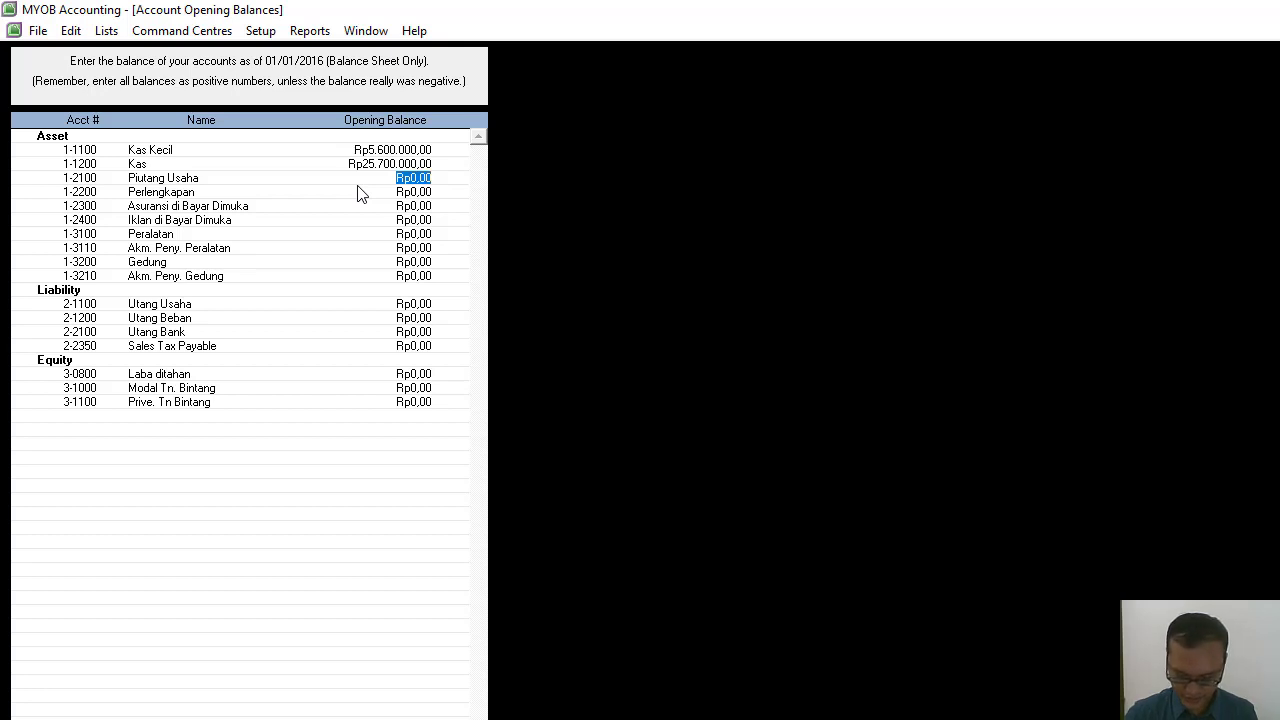
Enter opening balances of Rp16.800.000 for Piutang Usaha and Rp8.500.000 for Perlengkapan.
type("1680")
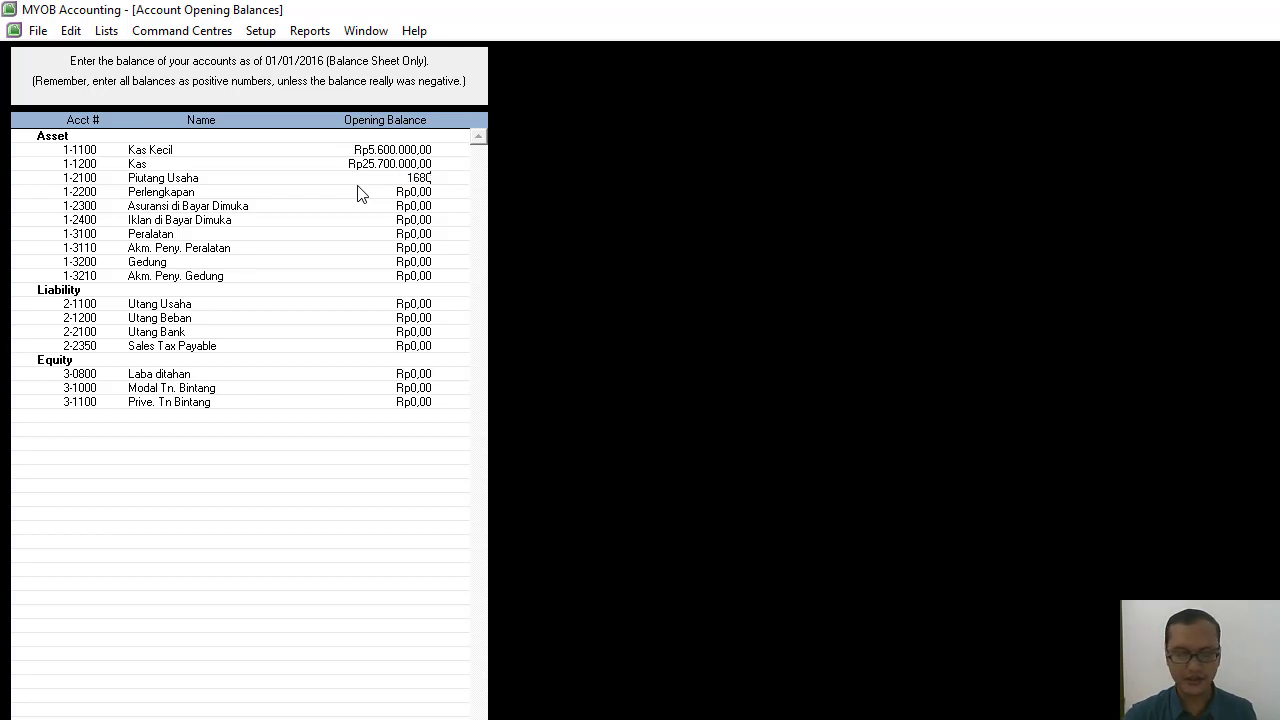
type("0000")
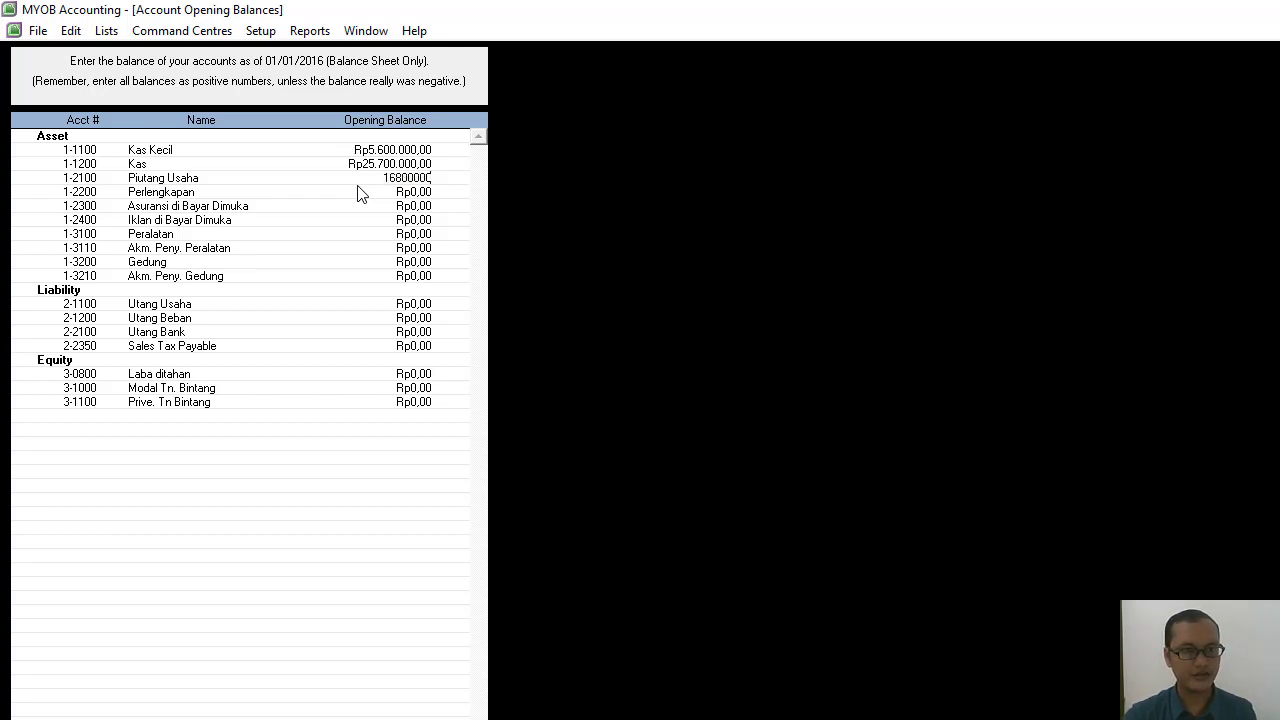
key("Tab")
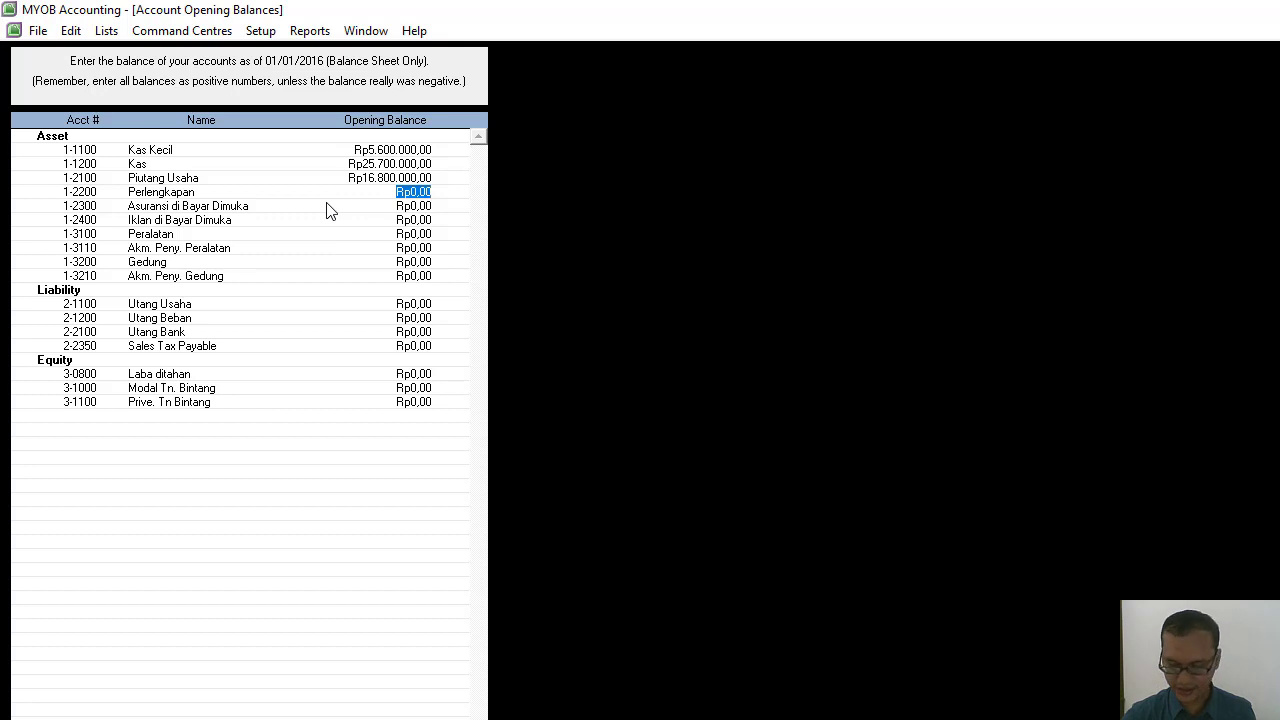
type("85000")
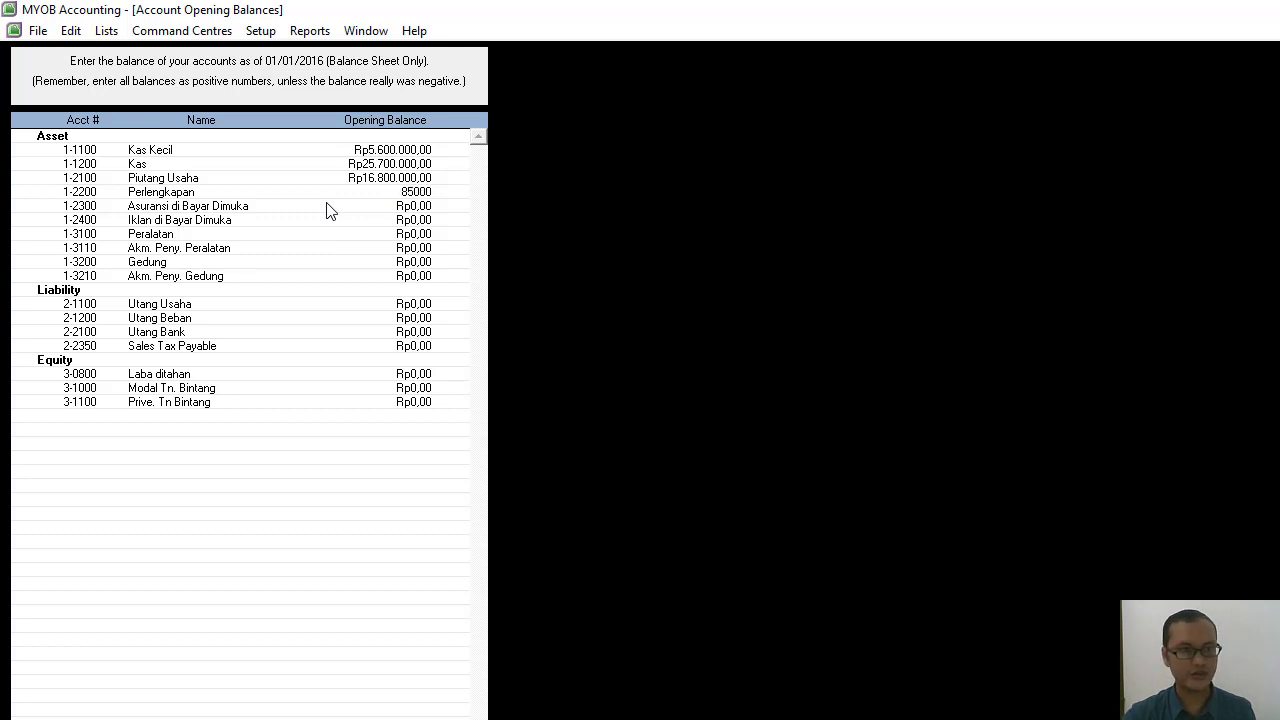
type("0")
key("Tab")
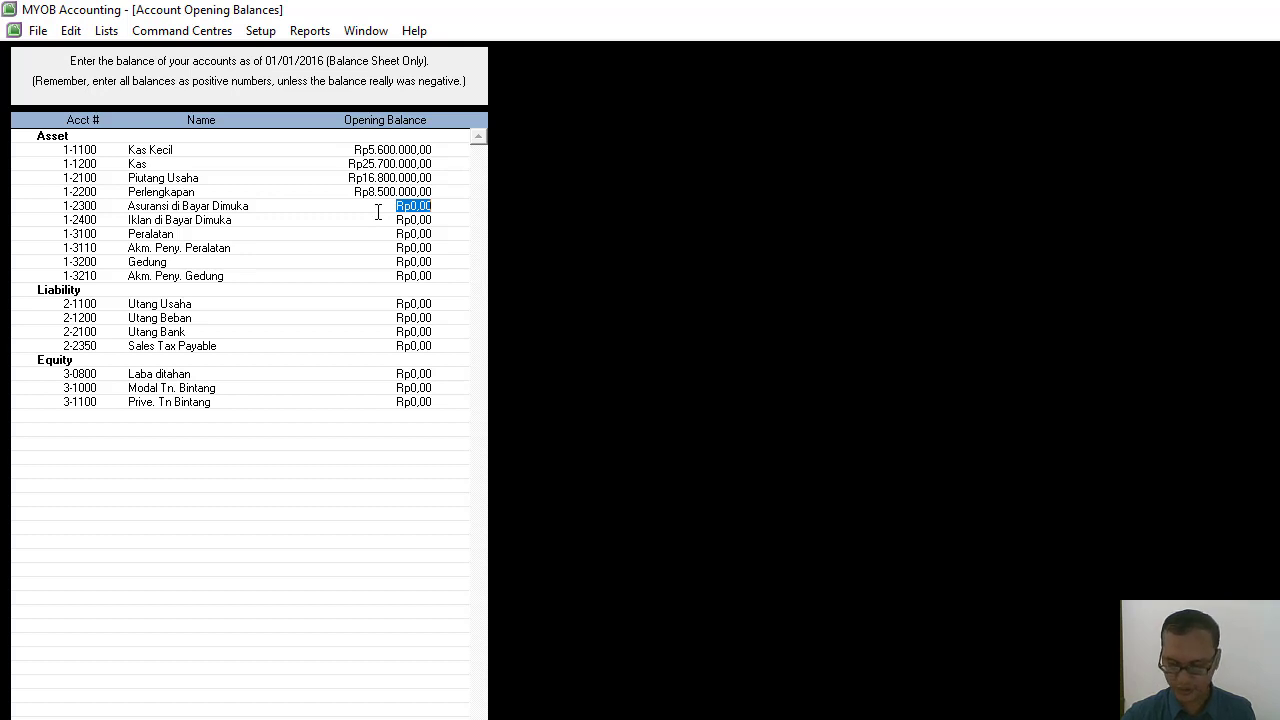
Enter an opening balance of Rp2.400.000 for Asuransi di Bayar Dimuka and skip Iklan di Bayar Dimuka.
type("2.400.00")
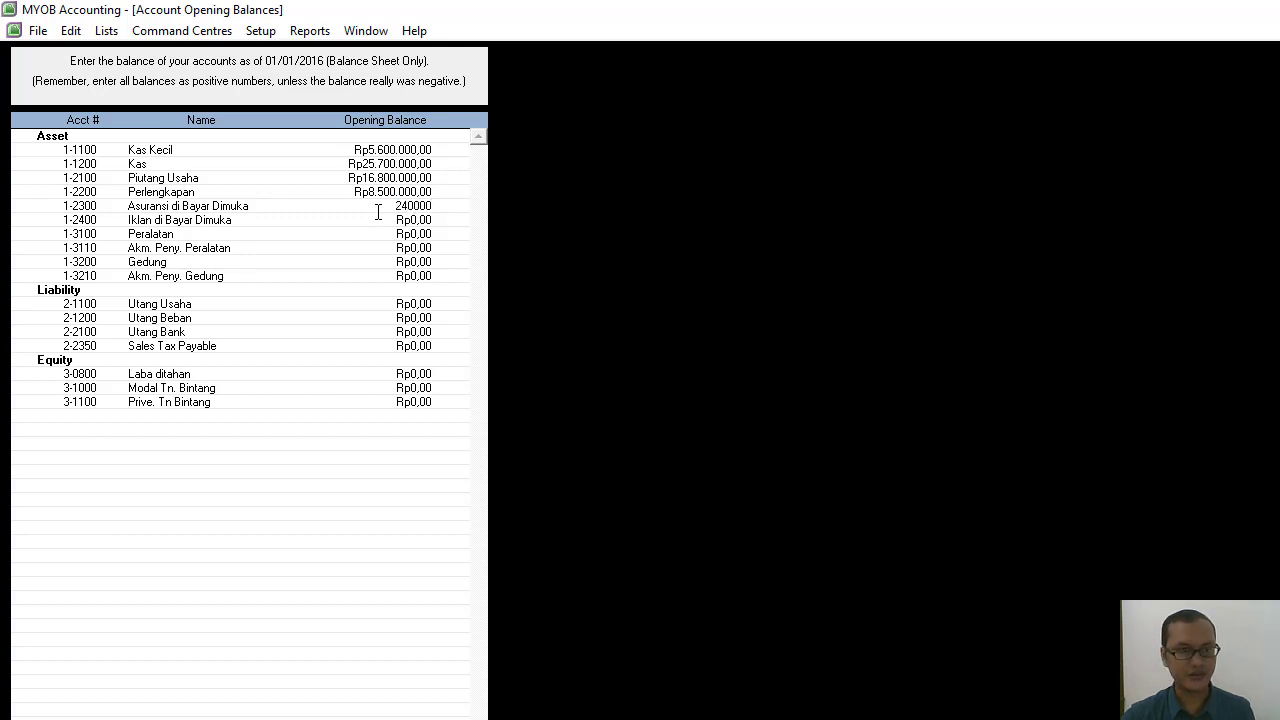
type("0")
key("Tab")
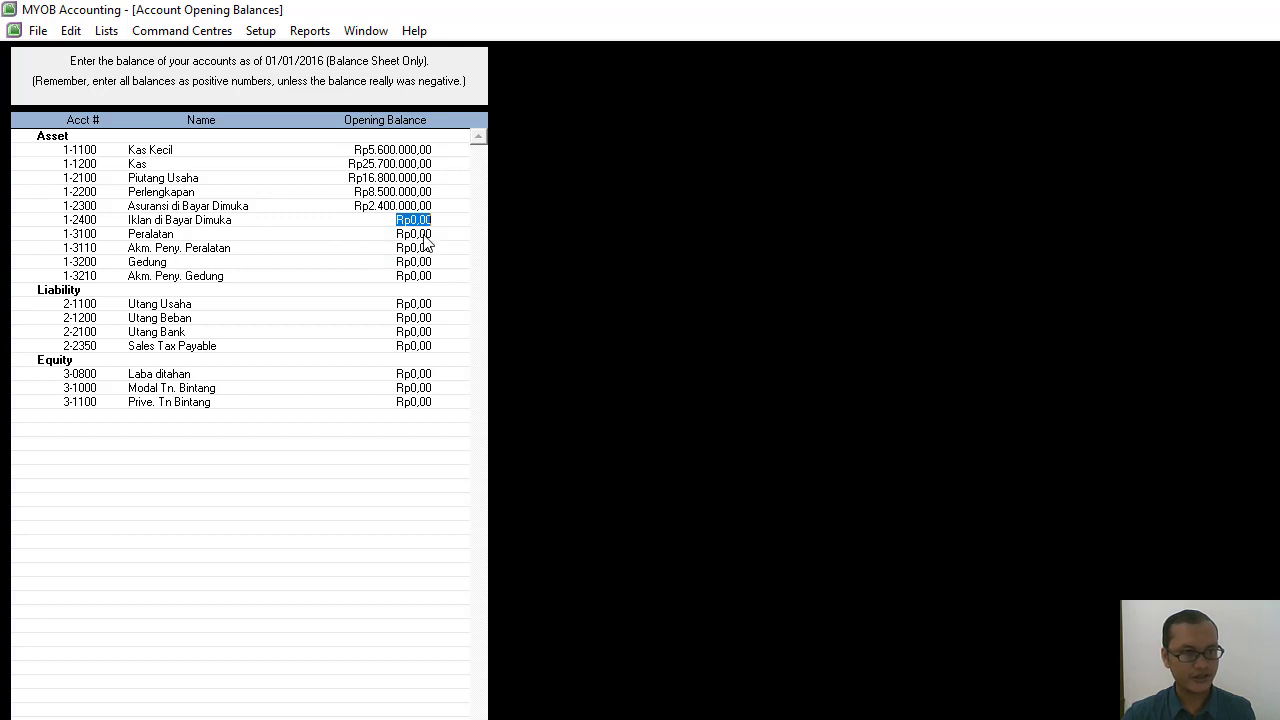
key("Tab")
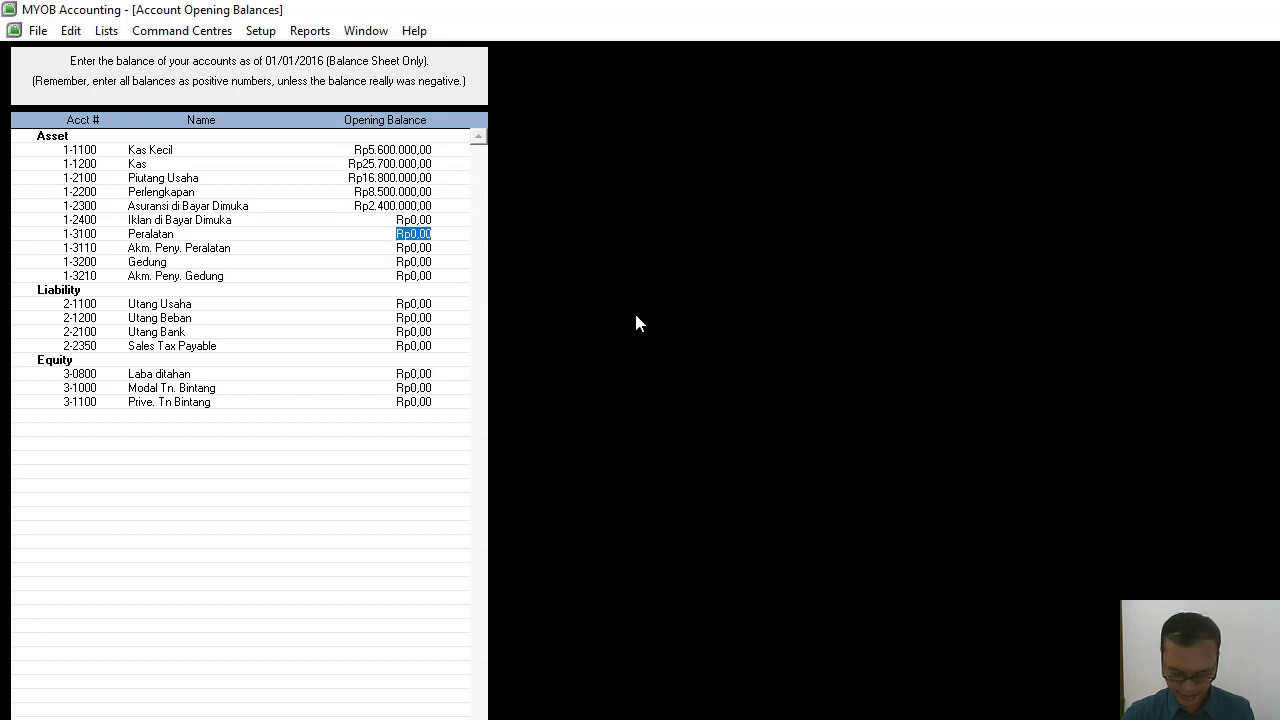
Enter an opening balance of Rp30.200.000 for the Peralatan account.
type("3020")
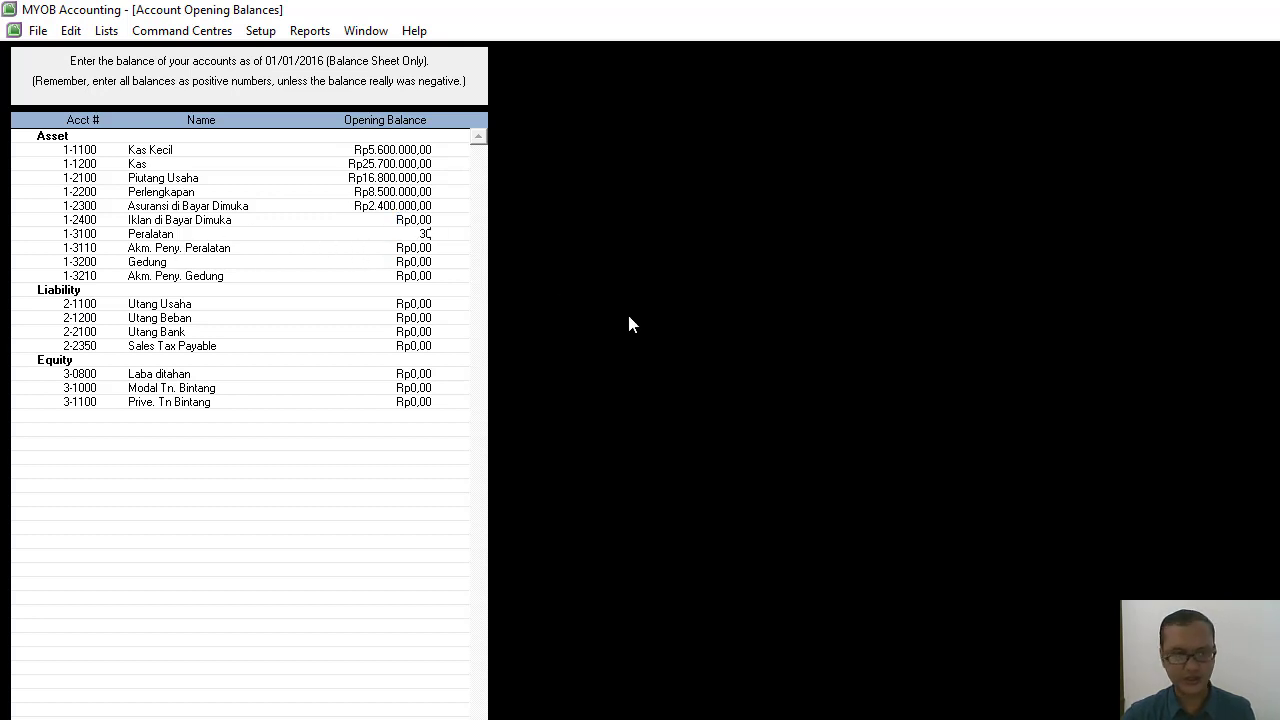
type("0")
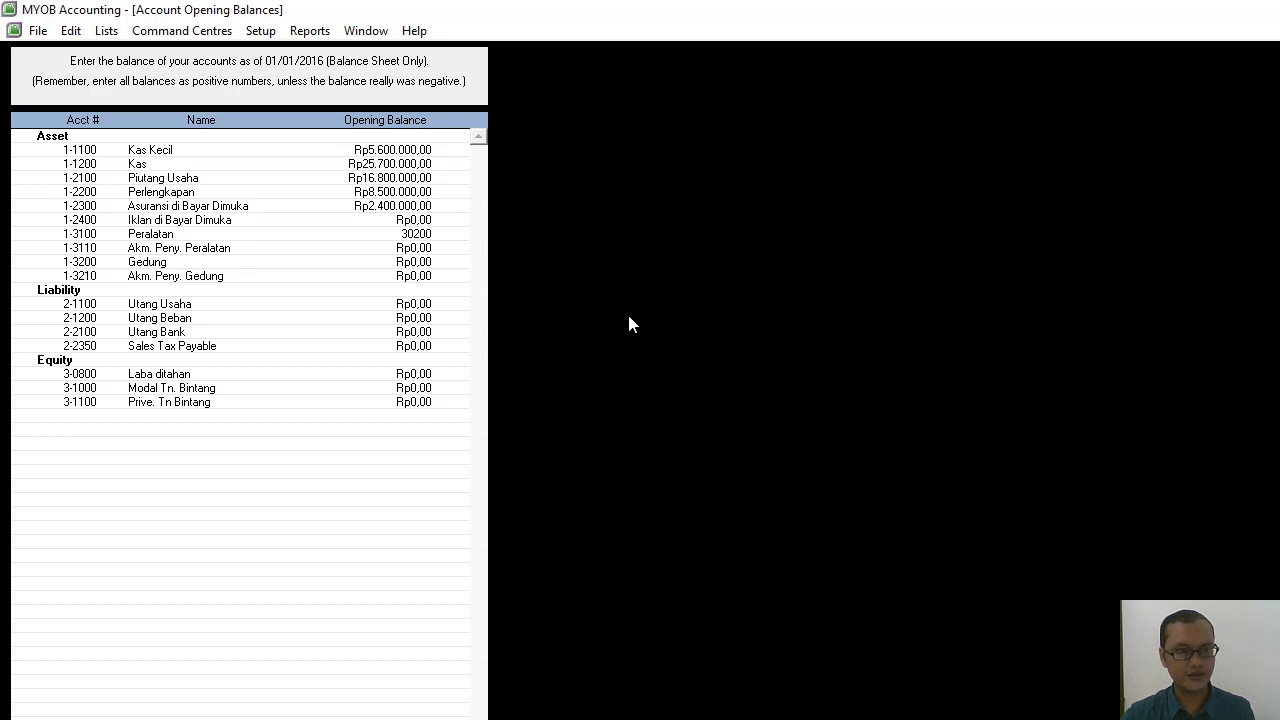
type("000")
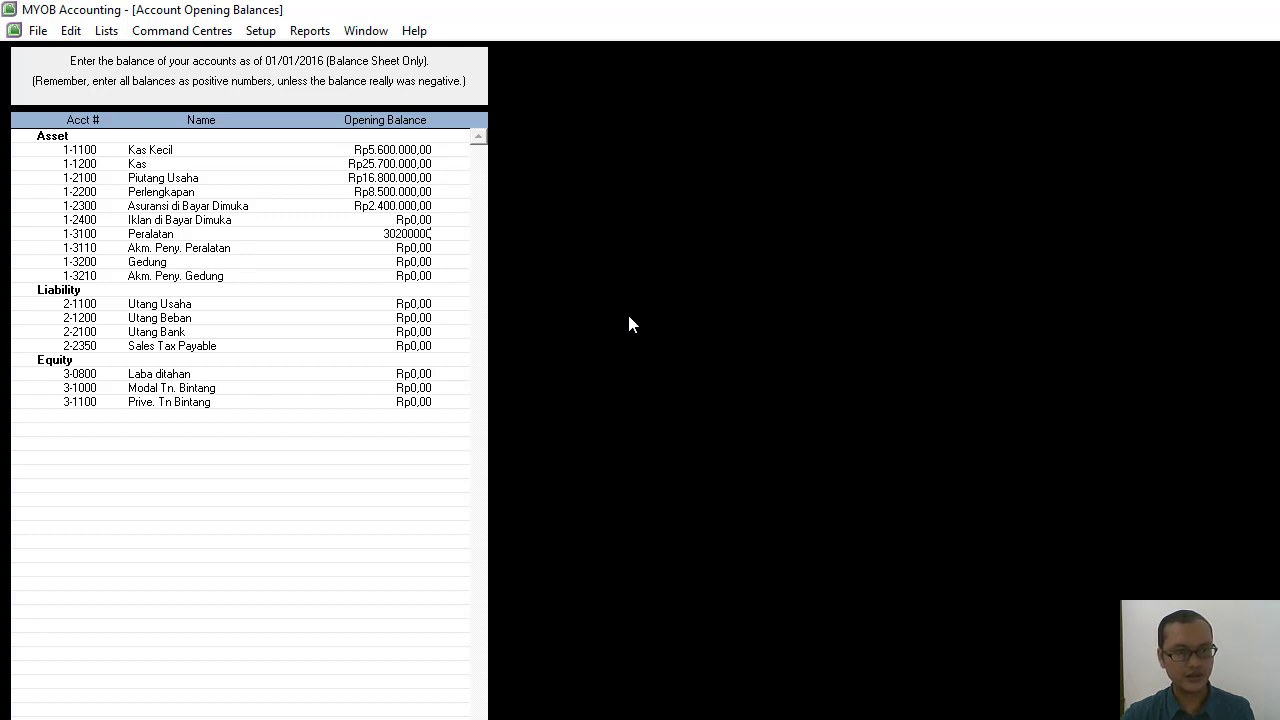
key("Tab")
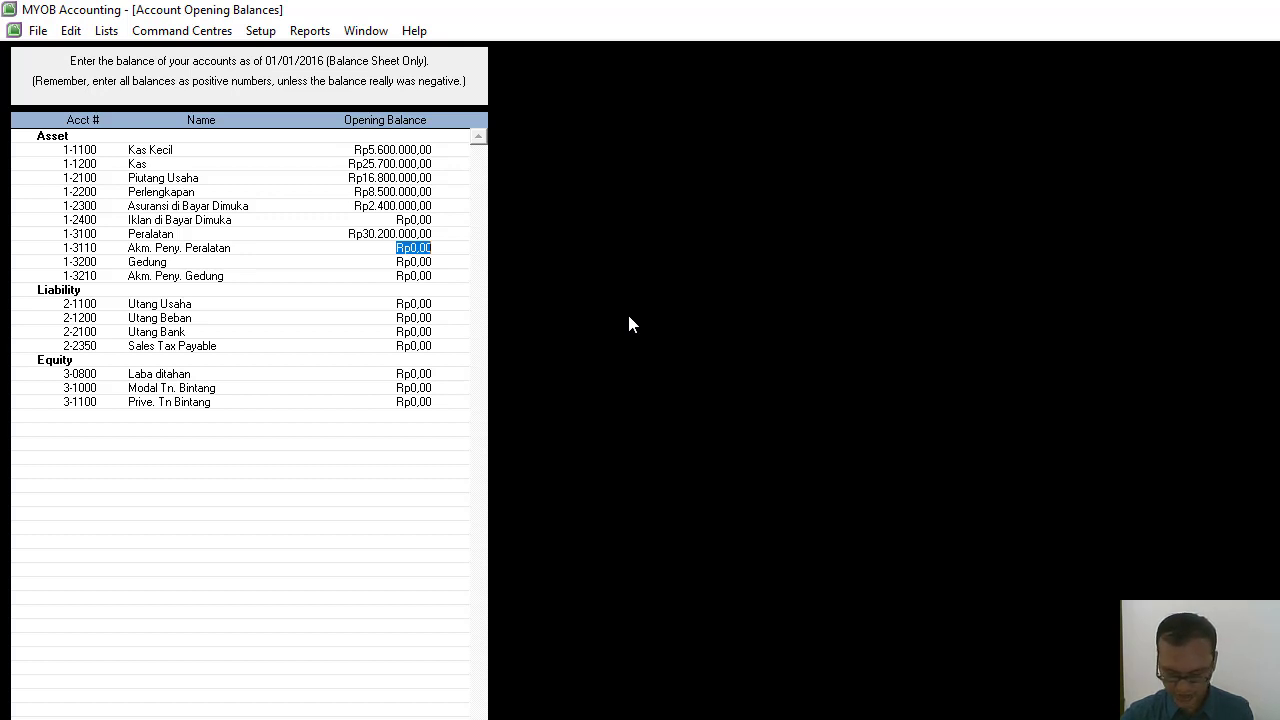
Enter a negative opening balance of -Rp3.600.000 for Akm. Peny. Peralatan.
type("-")
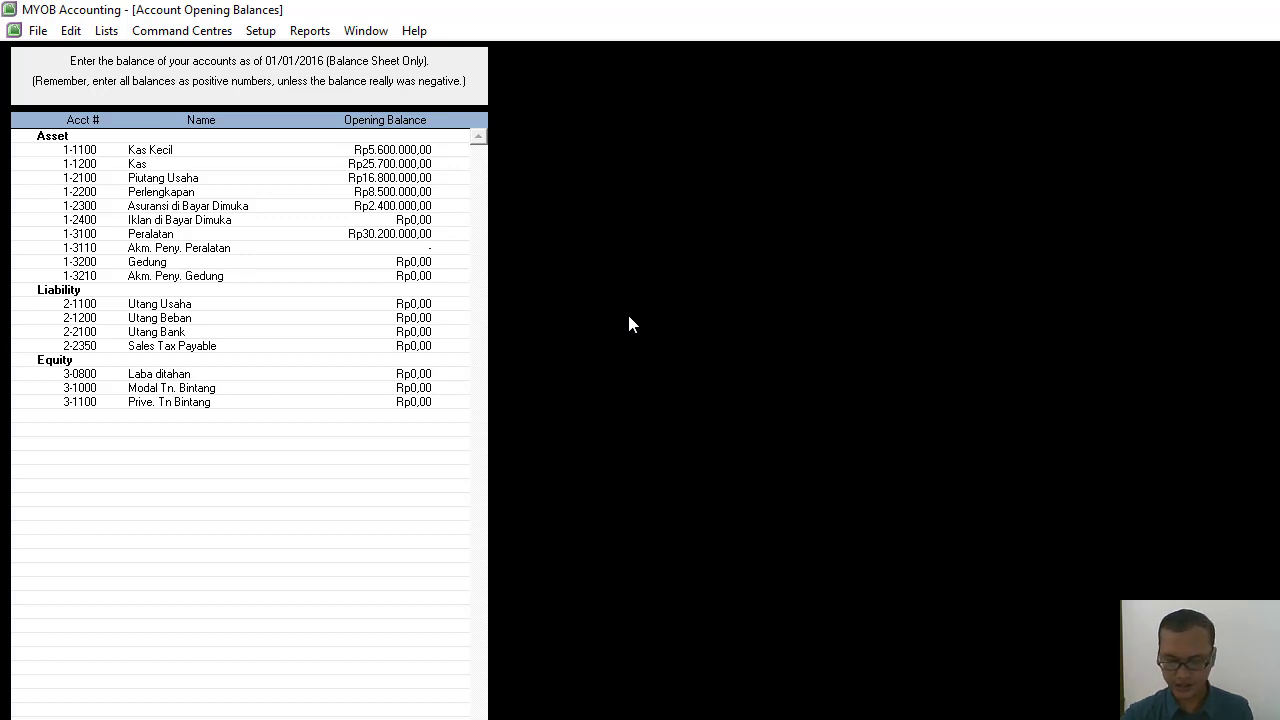
type("3600")
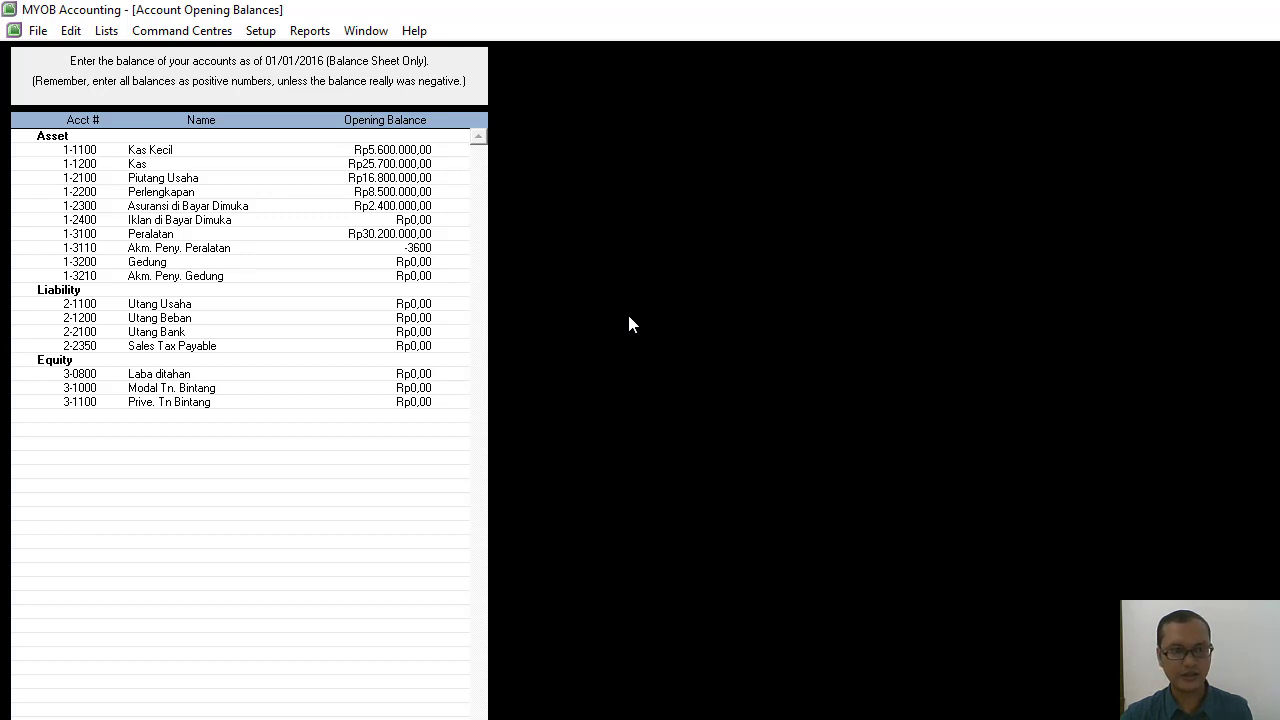
type("000")
key("Tab")
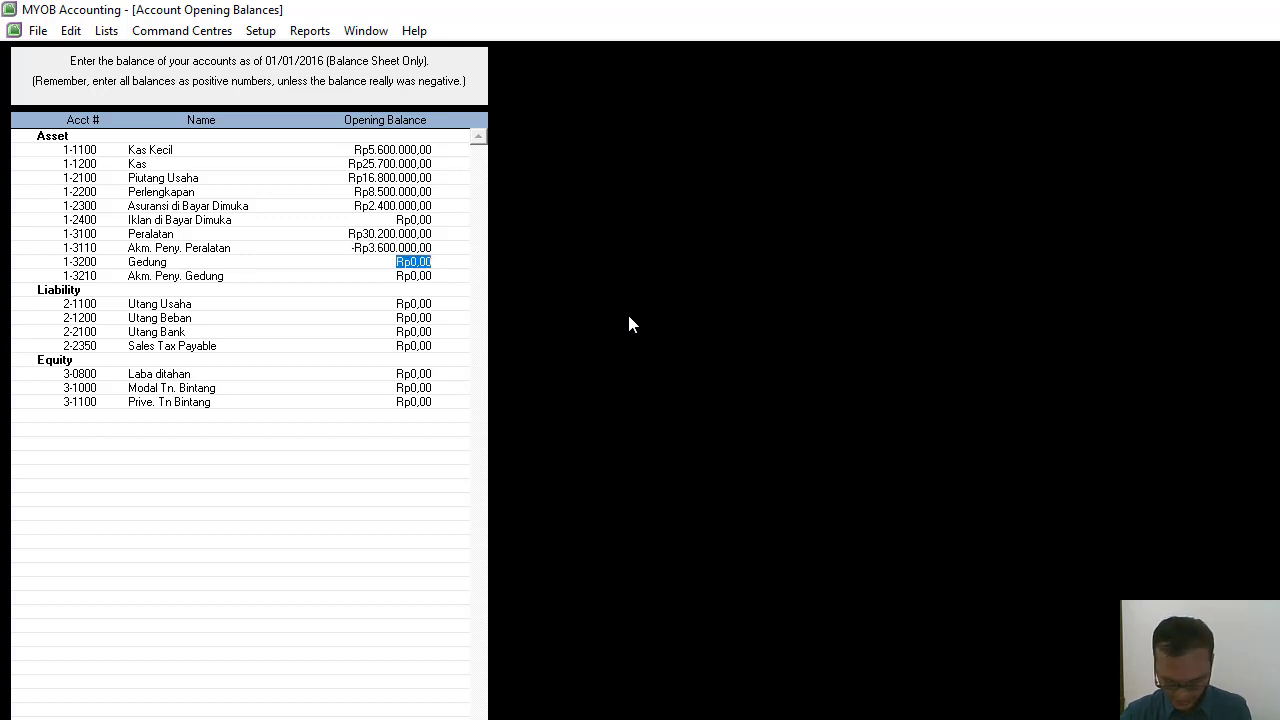
Enter an opening balance of Rp45.800.000 for the Gedung account.
type("4")
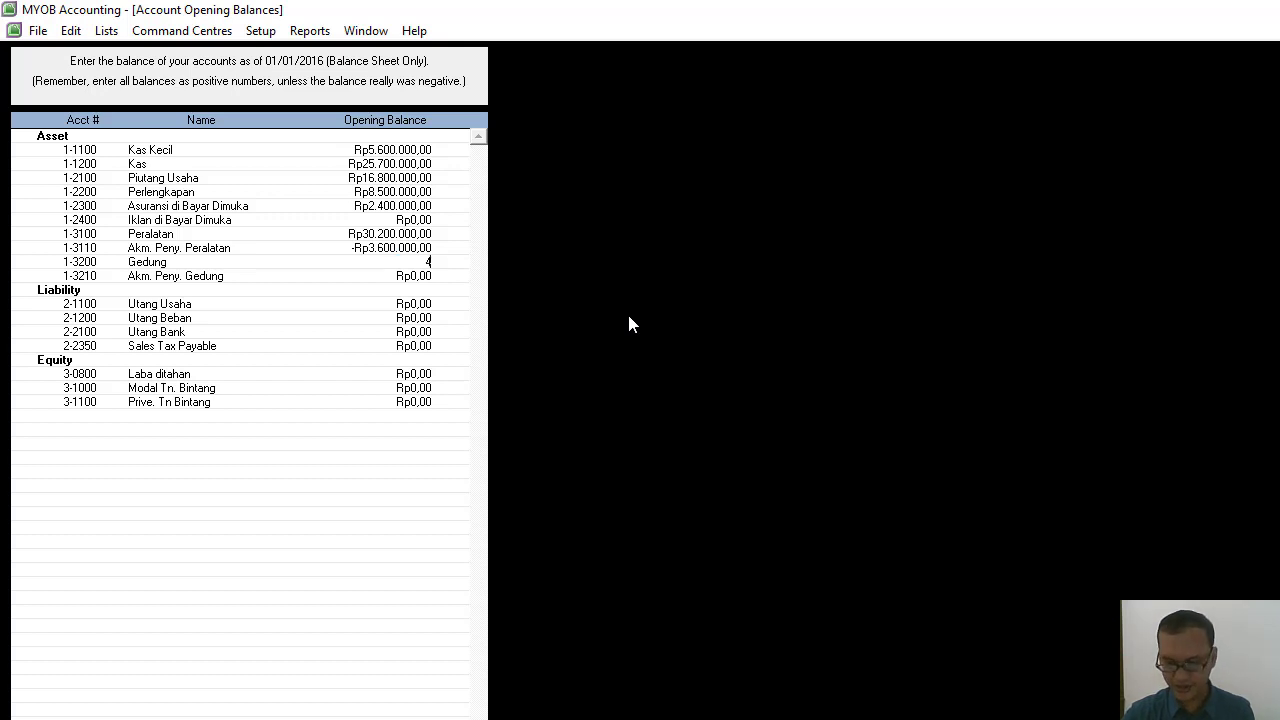
type("5.800")
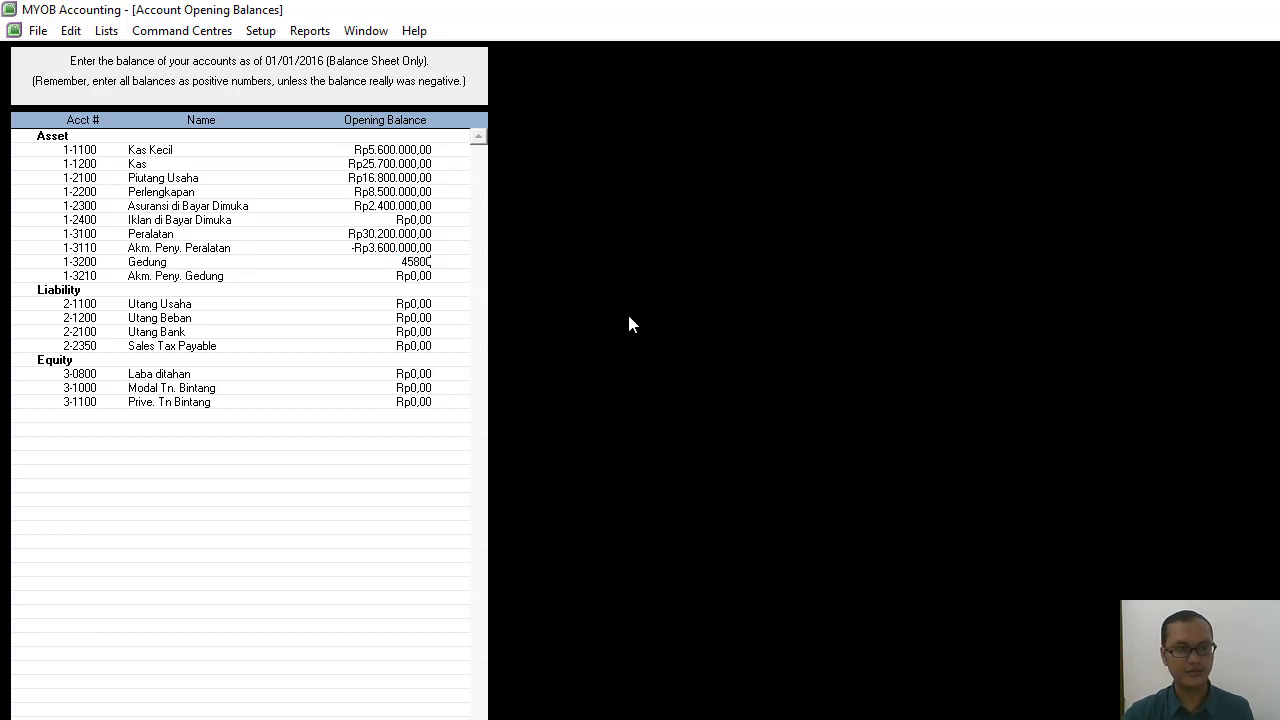
type(".00000")
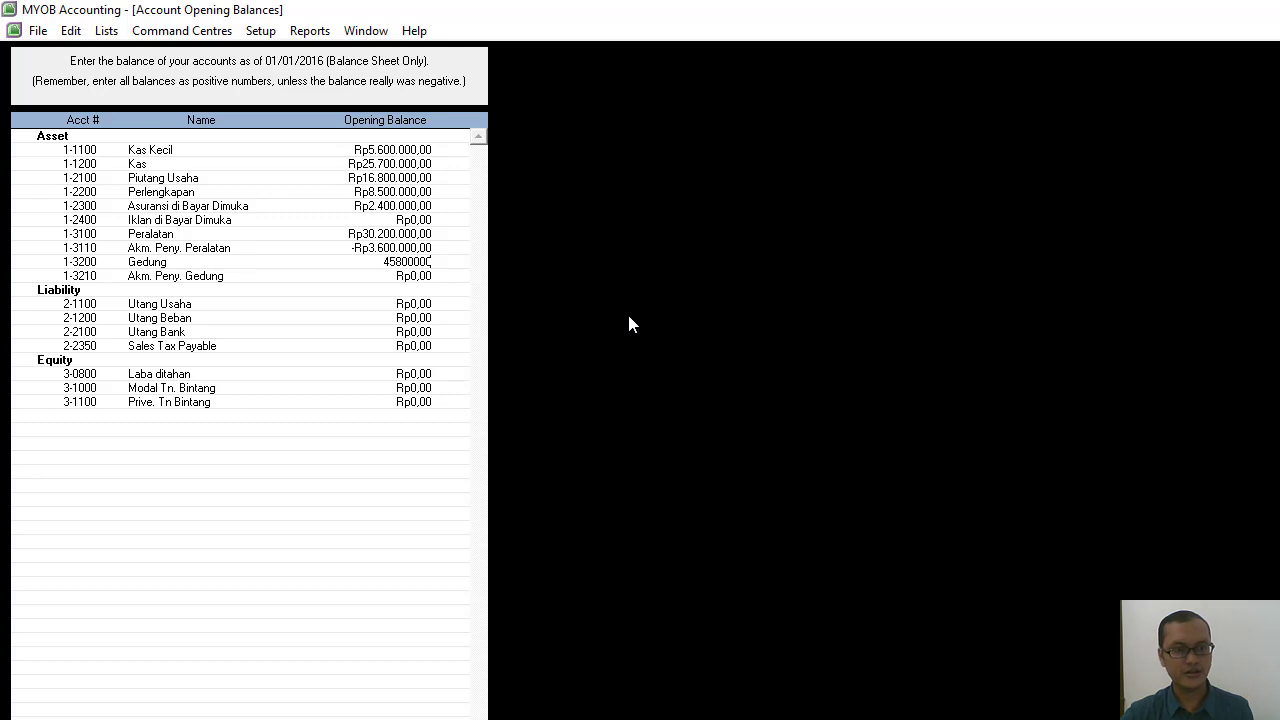
key("Tab")
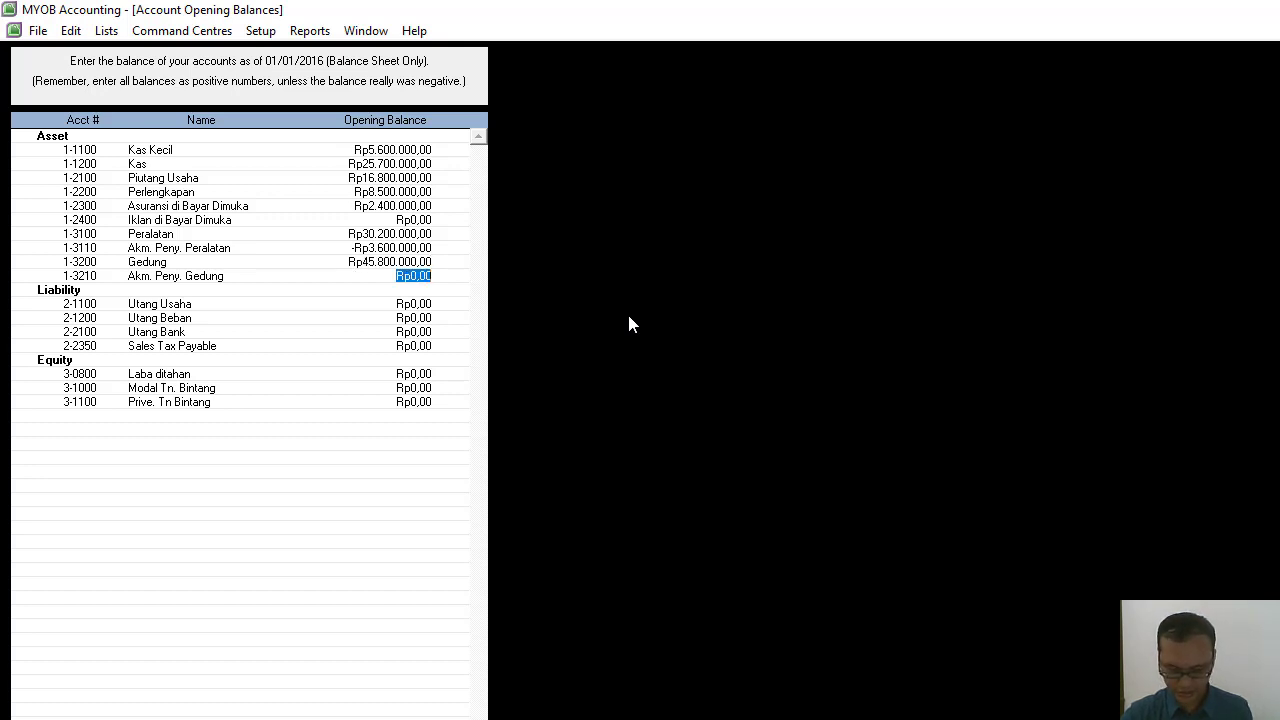
Enter a negative opening balance of -Rp6.200.000 for Akm. Peny. Gedung.
type("-")
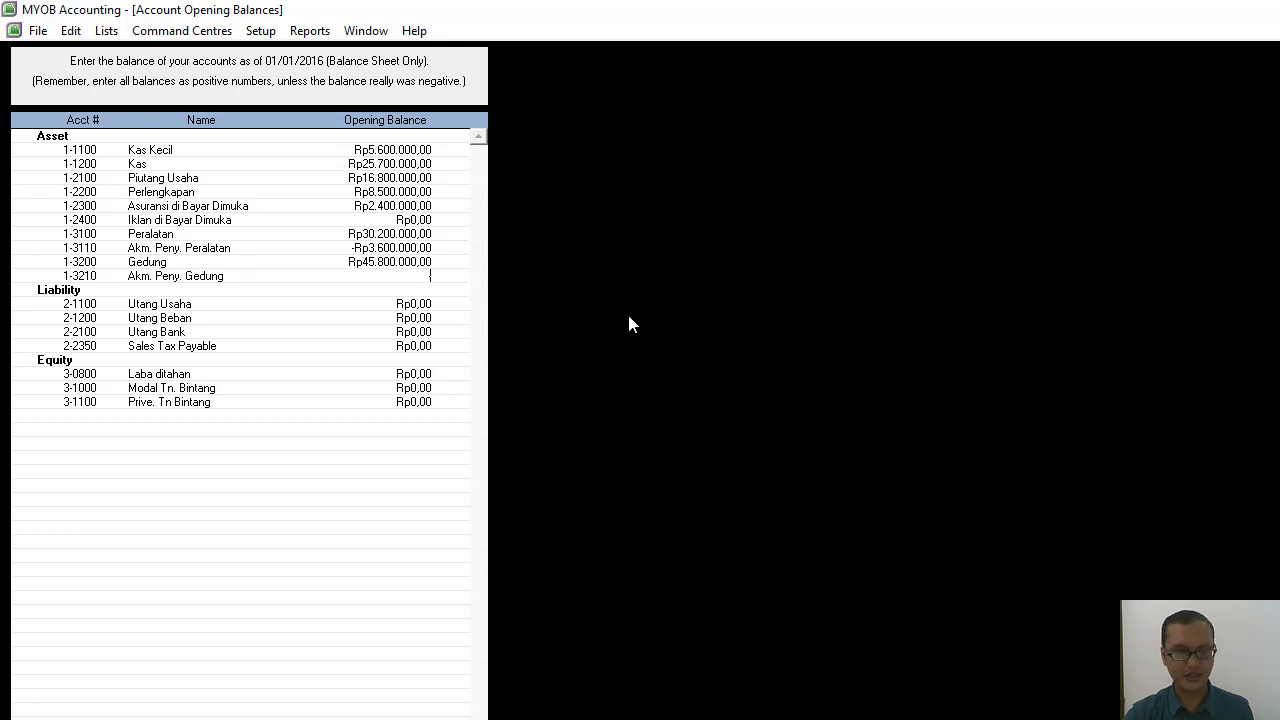
type("62000")
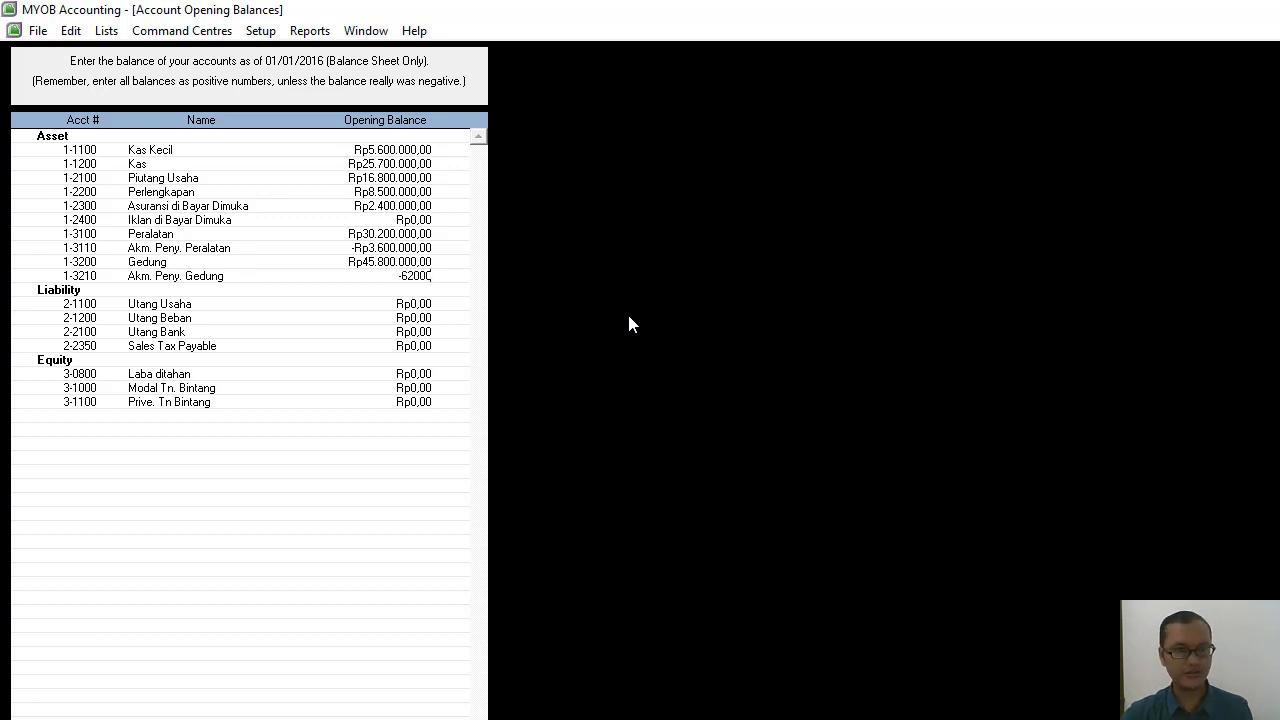
type("00")
key("Tab")
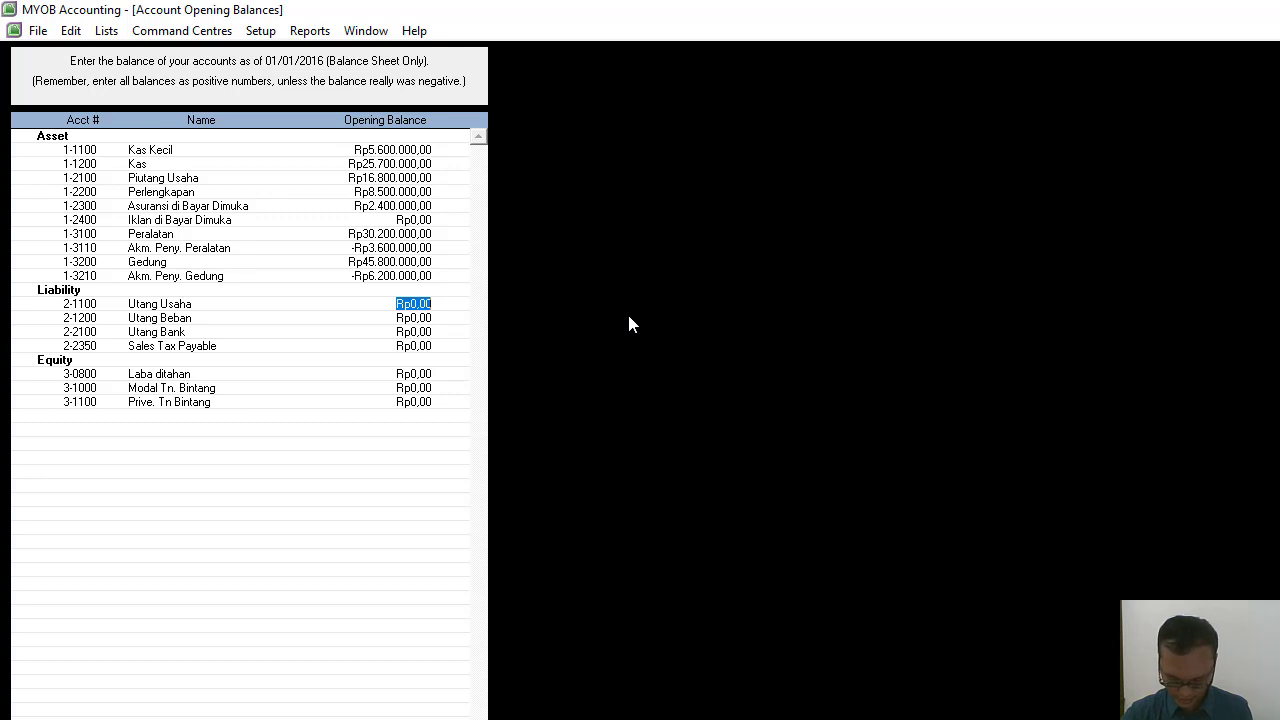
type("95")
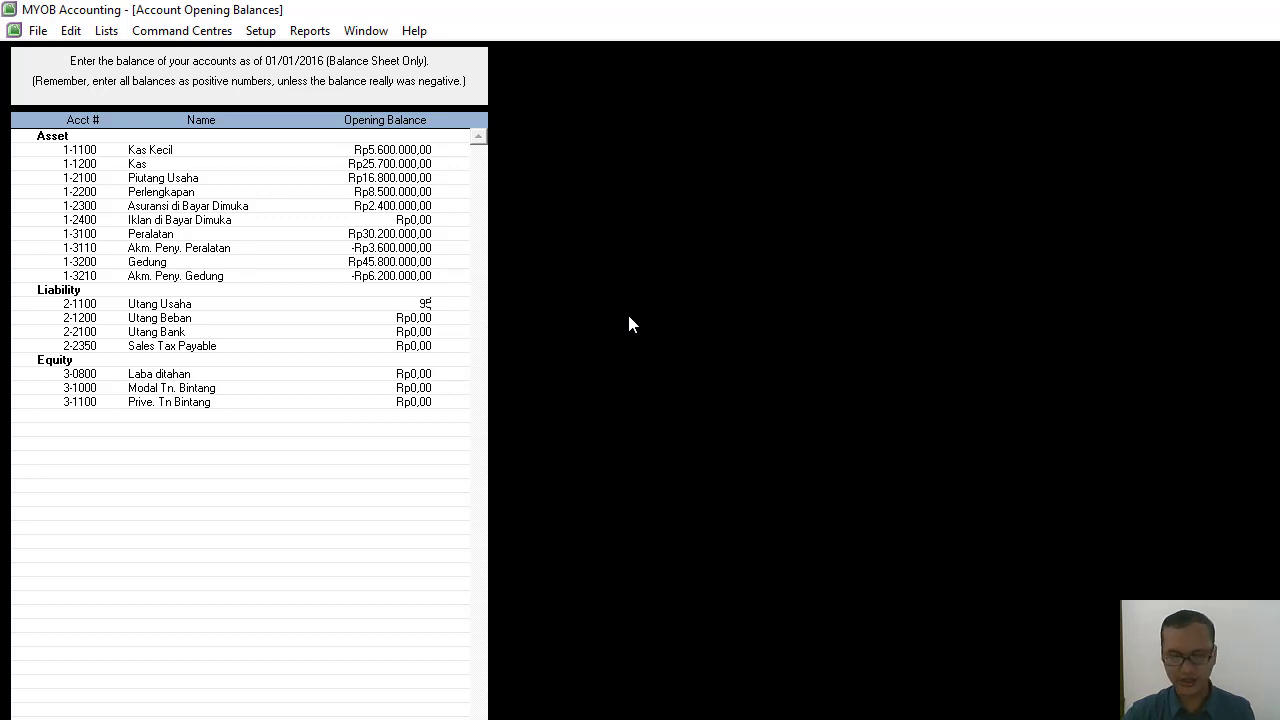
type(".000")
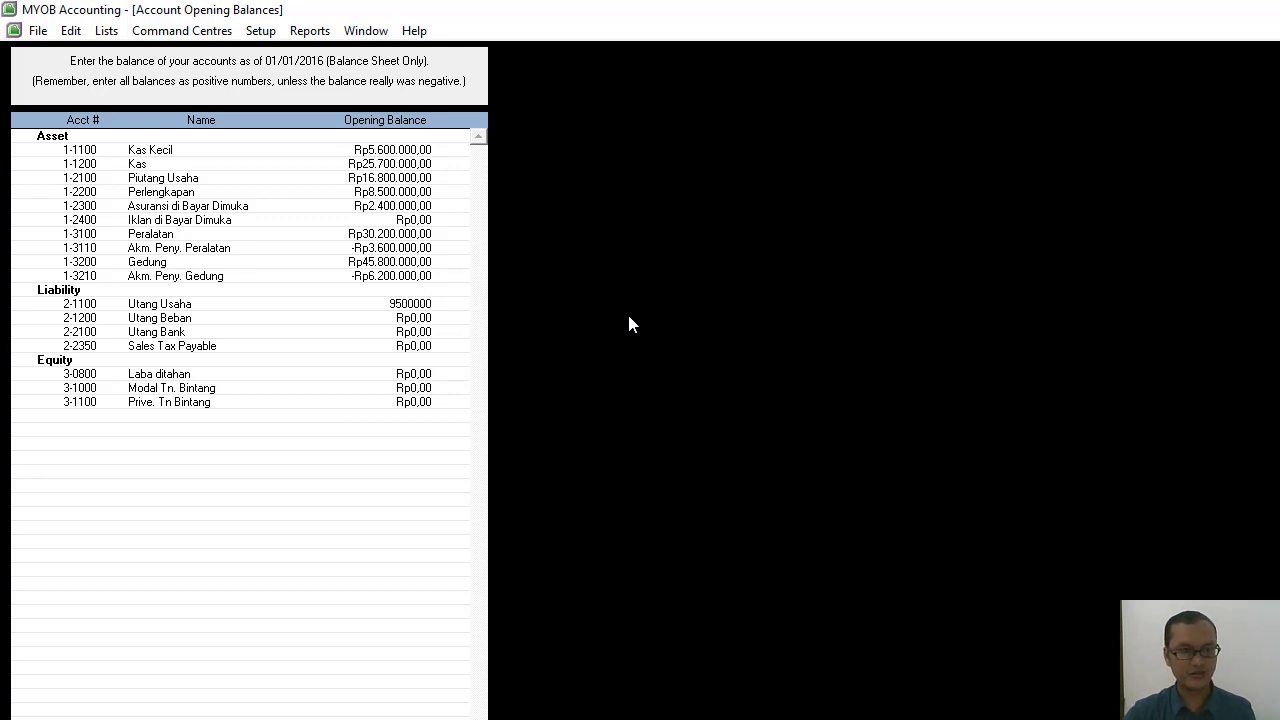
type(".003")
key("Tab")
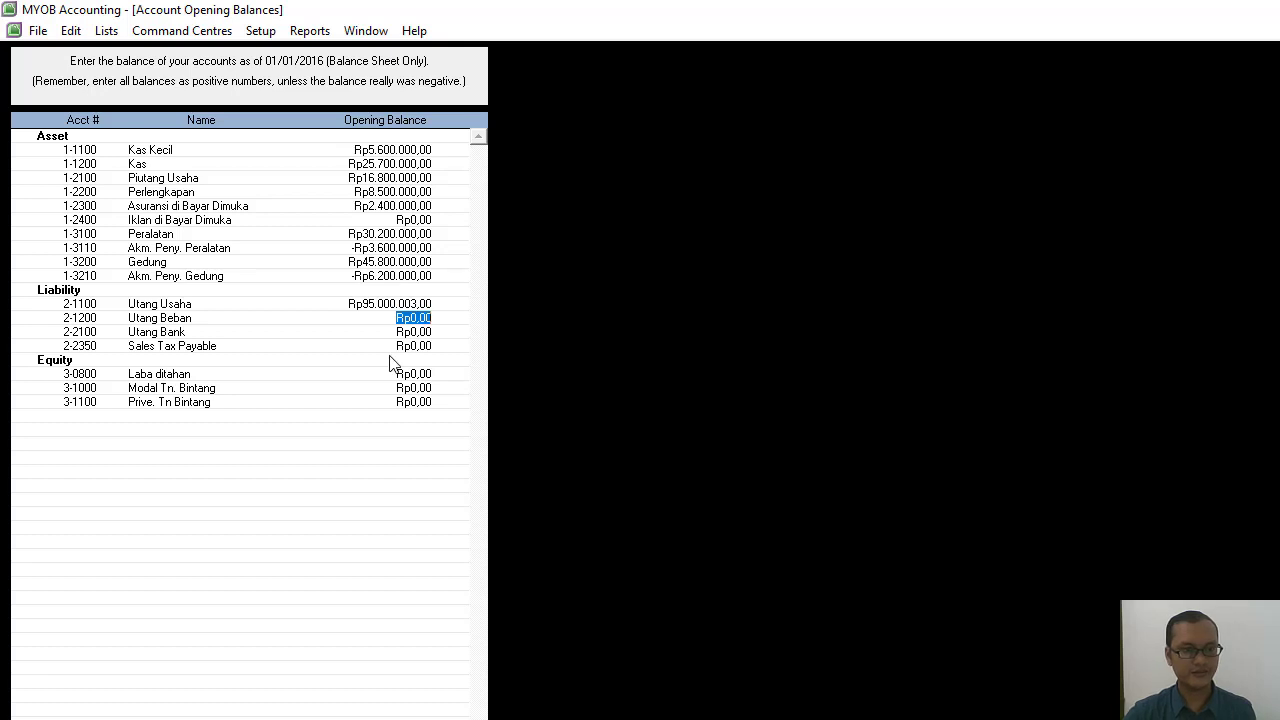
Set the opening balance of the Utang Usaha liability account to Rp9.500.000.
left_click(416, 304)
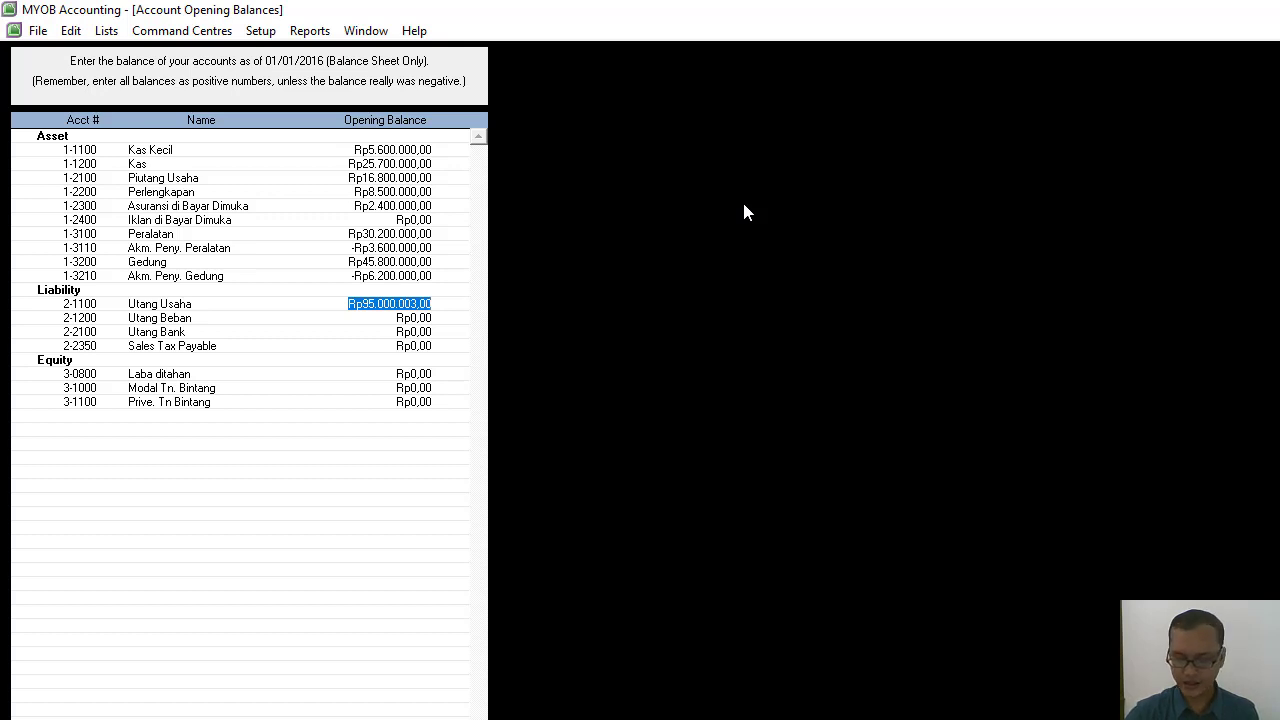
type("9")
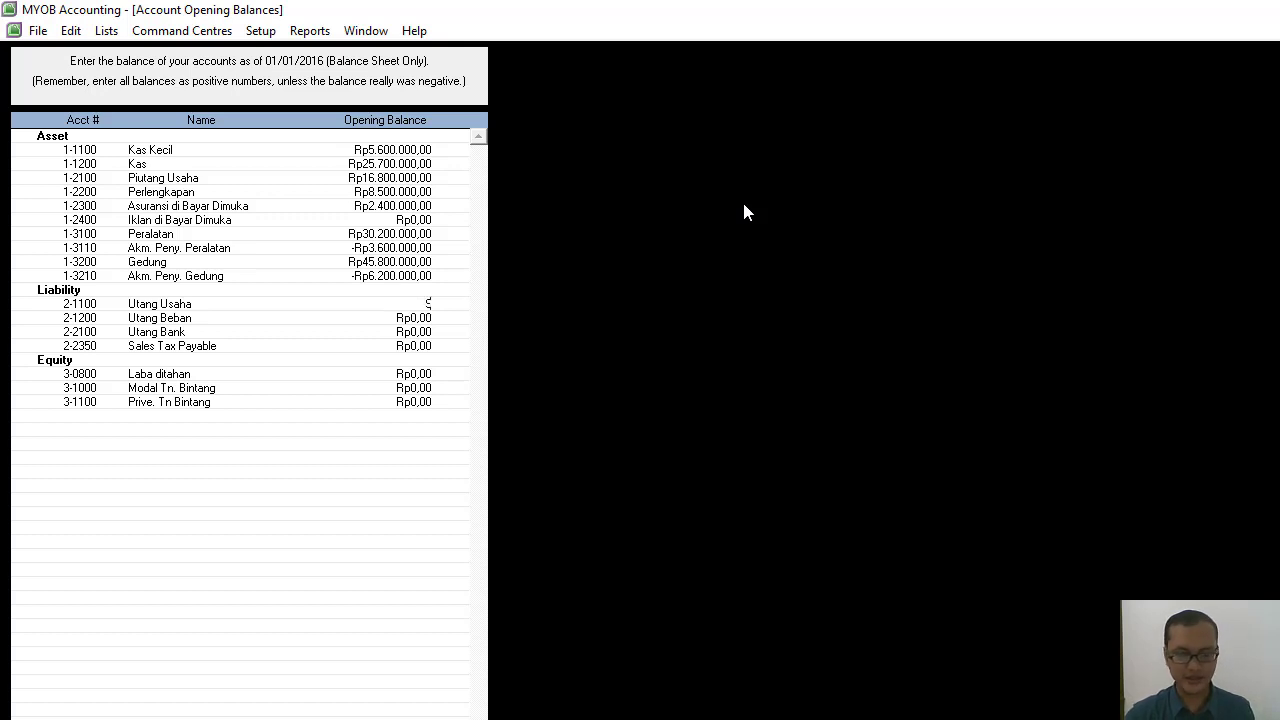
type("5")
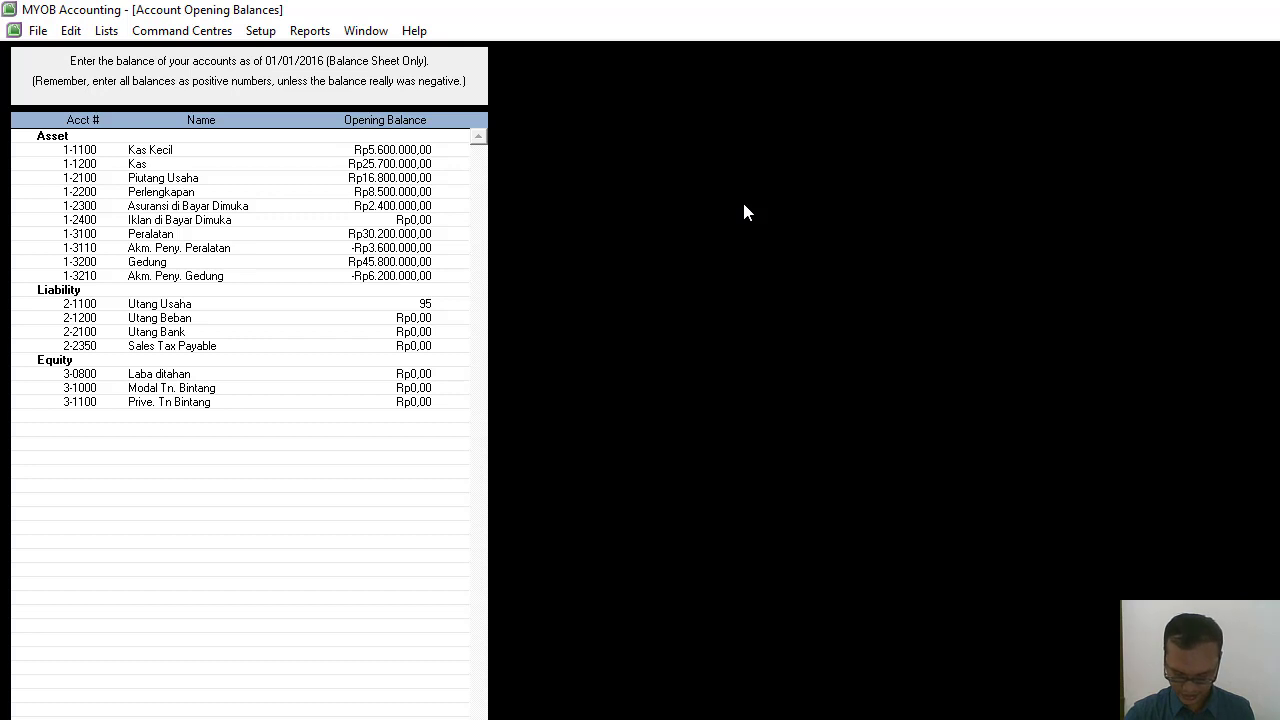
type("00000")
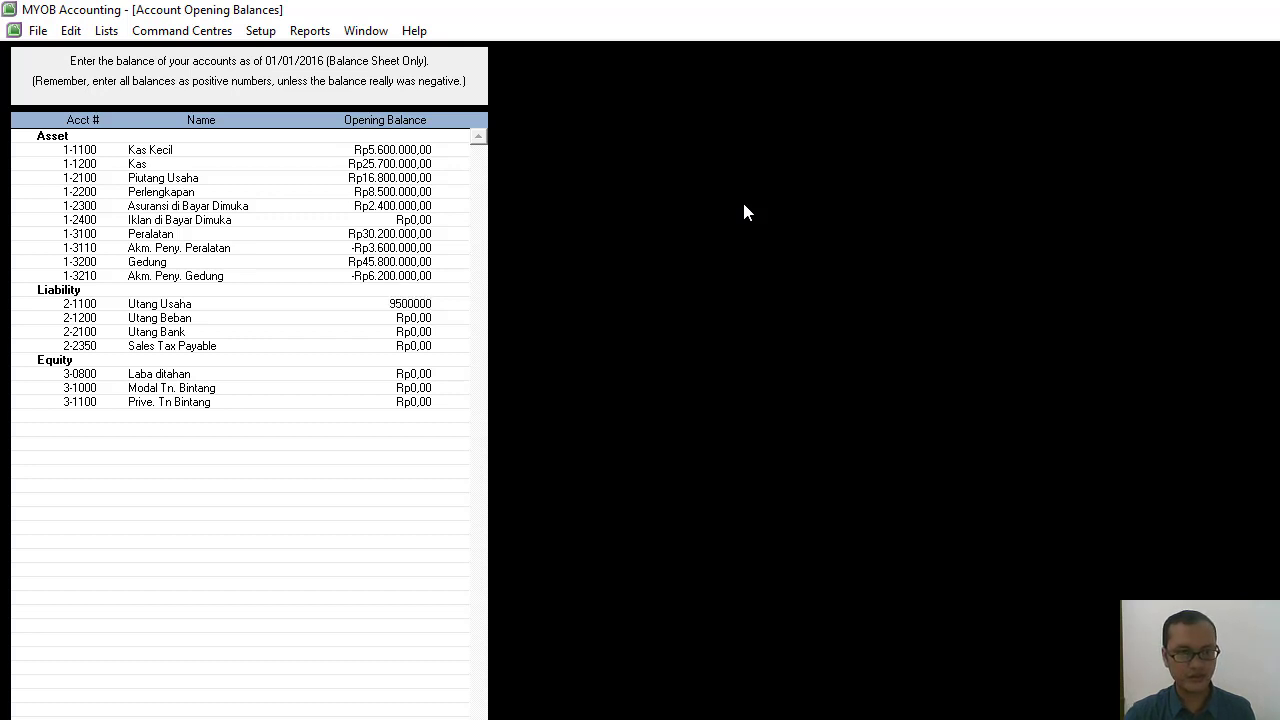
key("Tab")
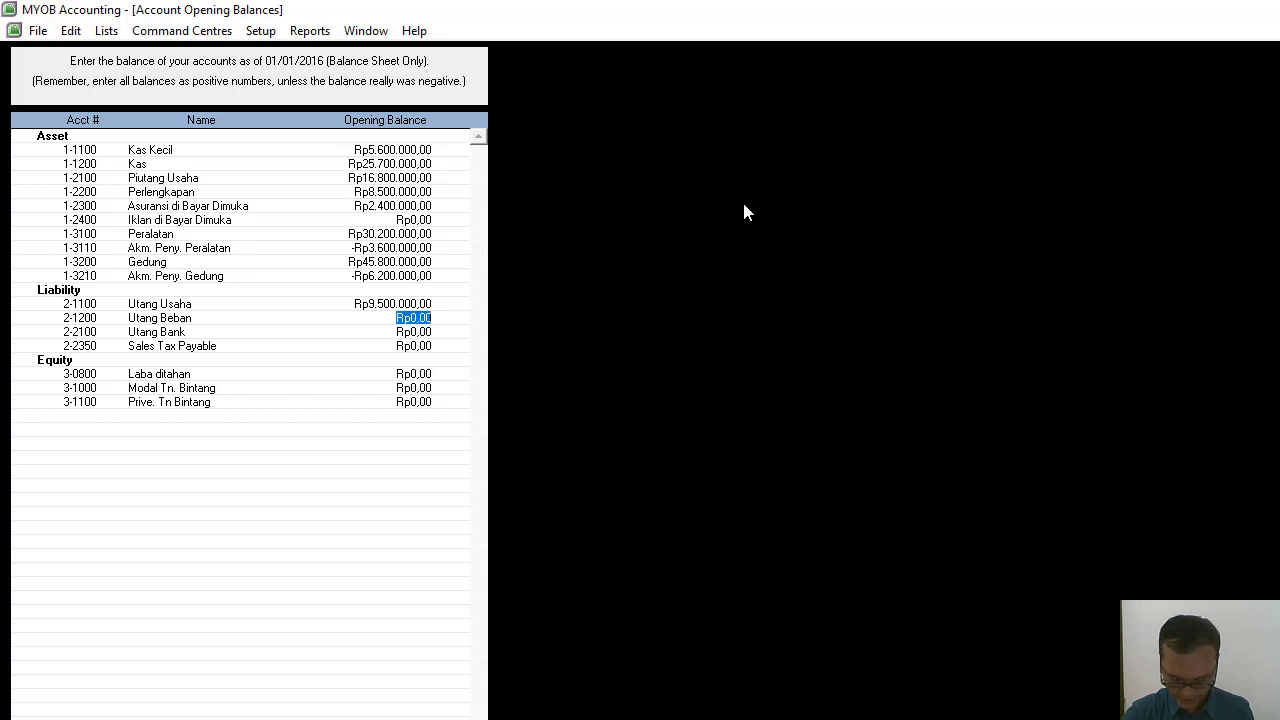
Enter an opening balance of Rp1.750.000 for the Utang Beban account.
type("1.750.")
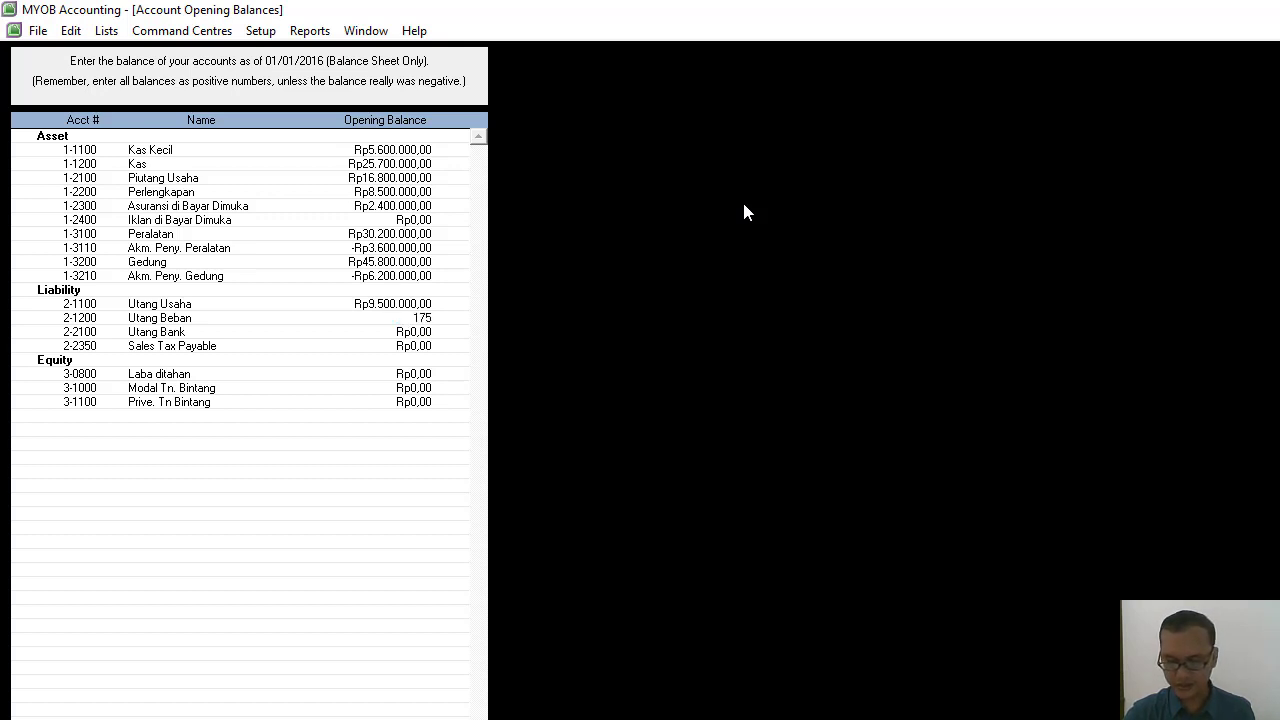
type("0000")
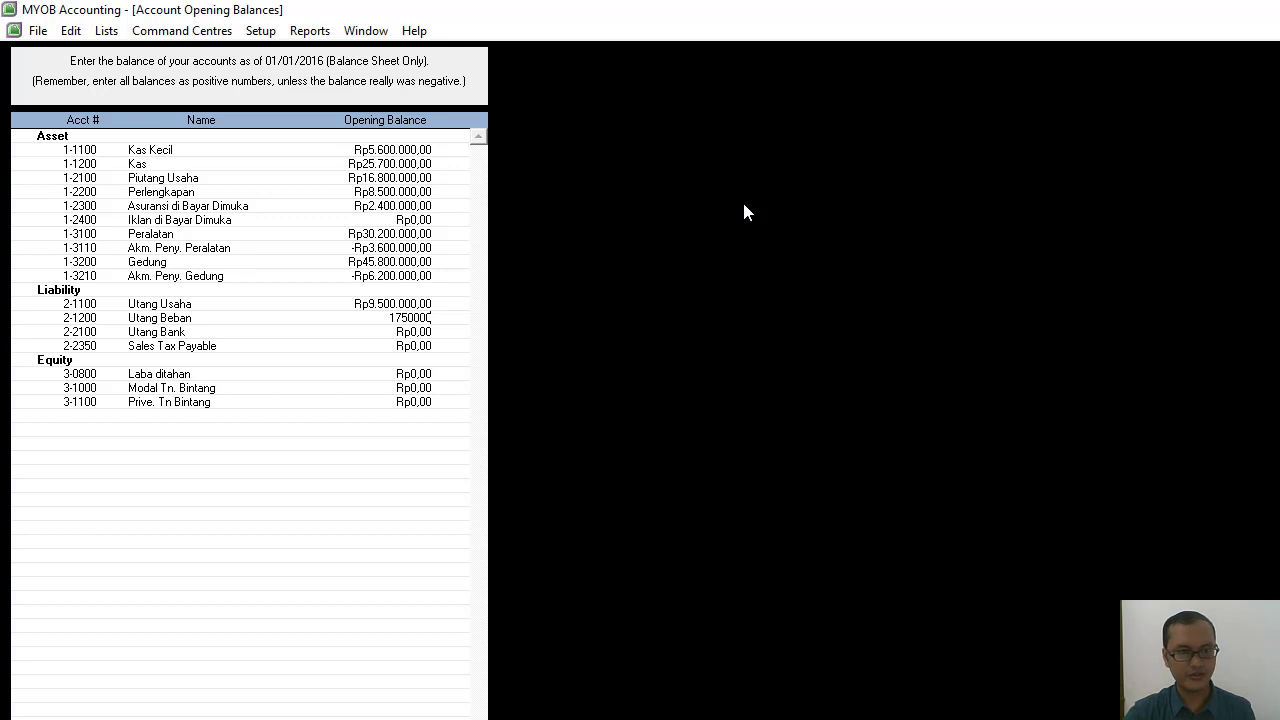
key("Tab")
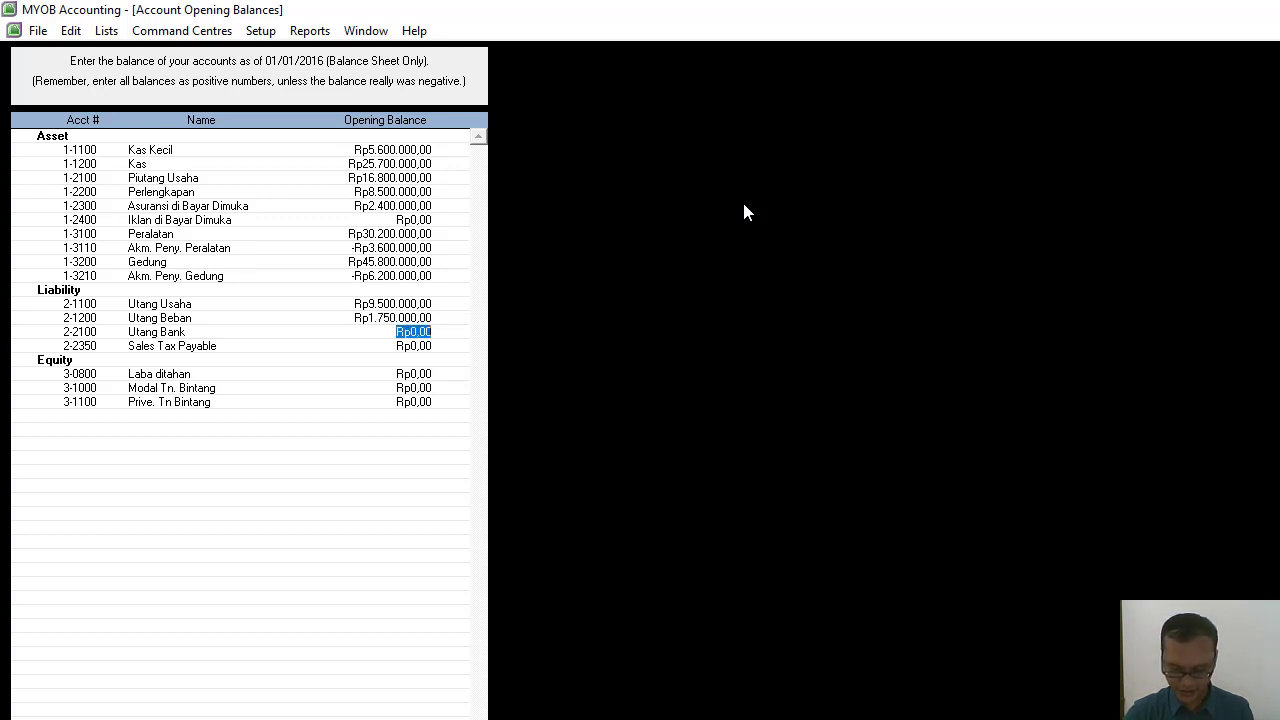
Enter an opening balance of Rp18.500.000 for the Utang Bank account.
type("1.850.0")
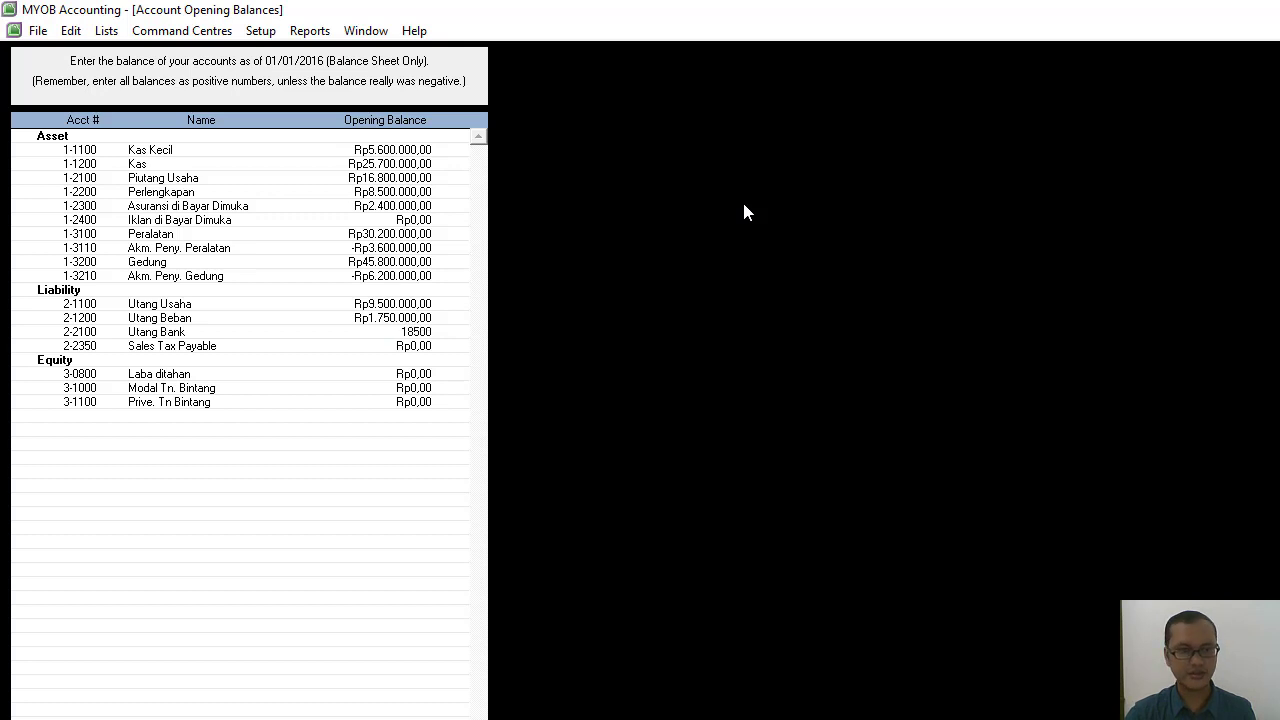
type("00")
key("Tab")
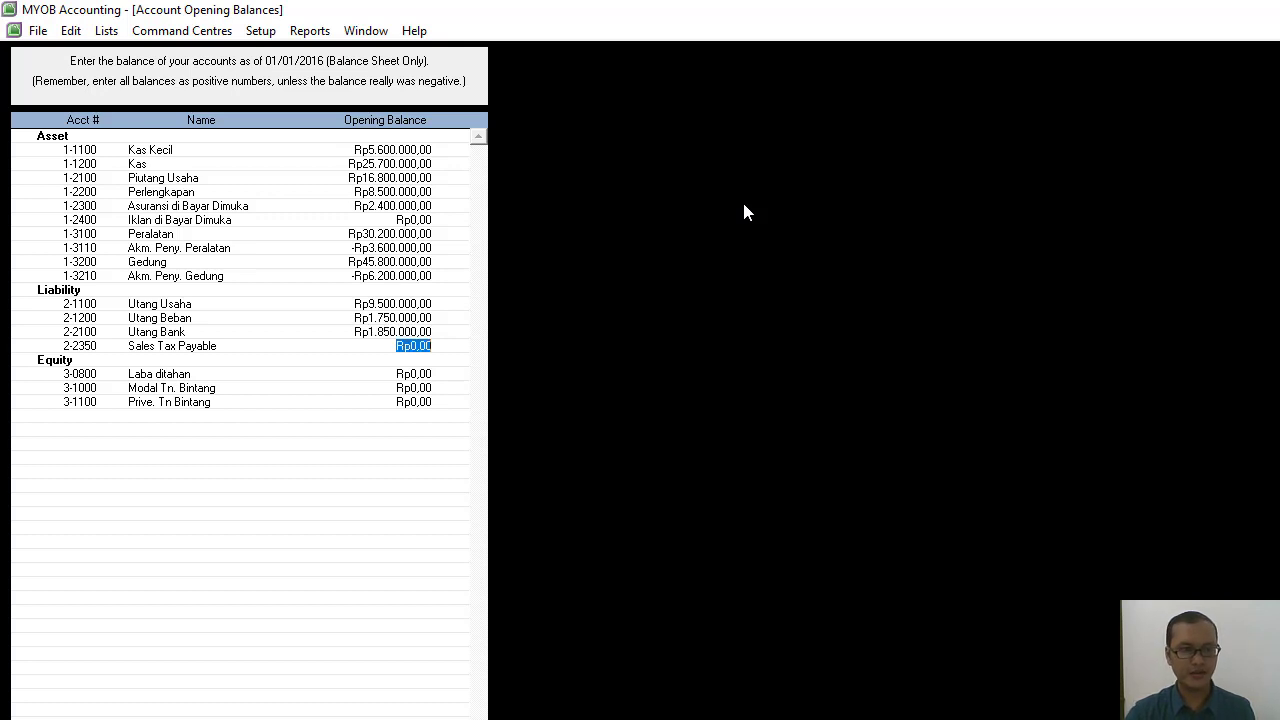
left_click(411, 331)
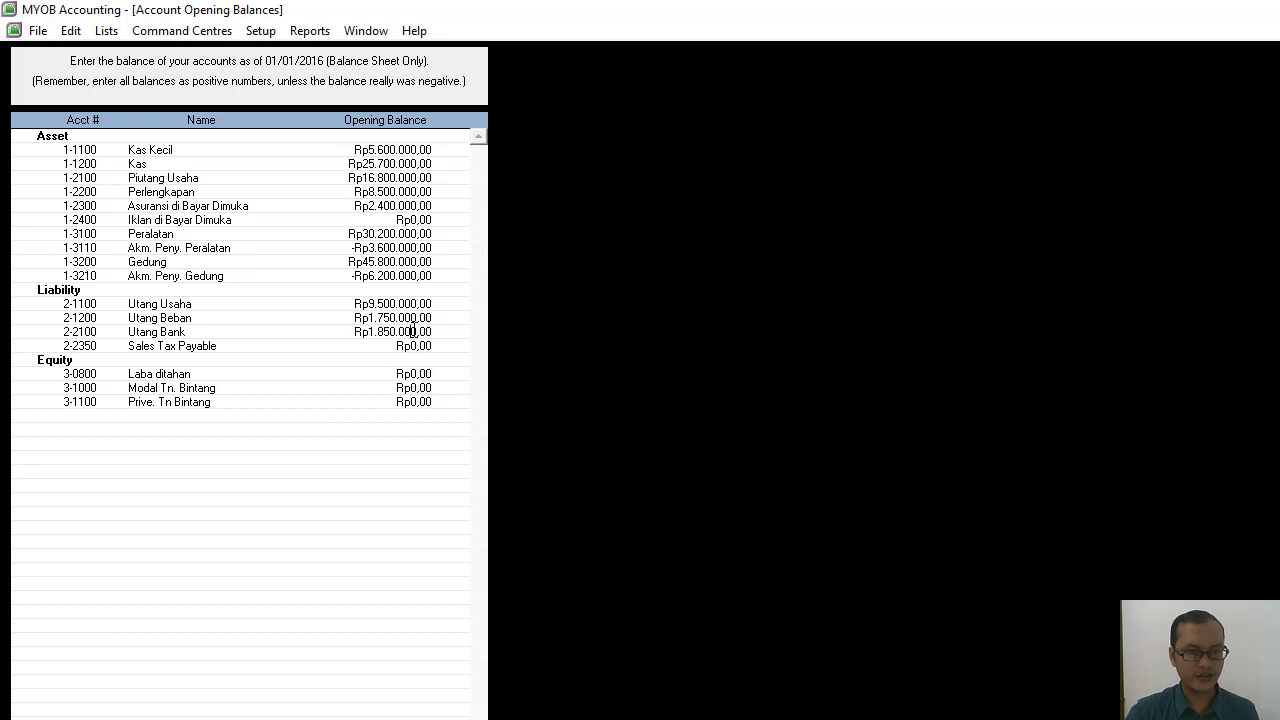
type("0")
key("Tab")
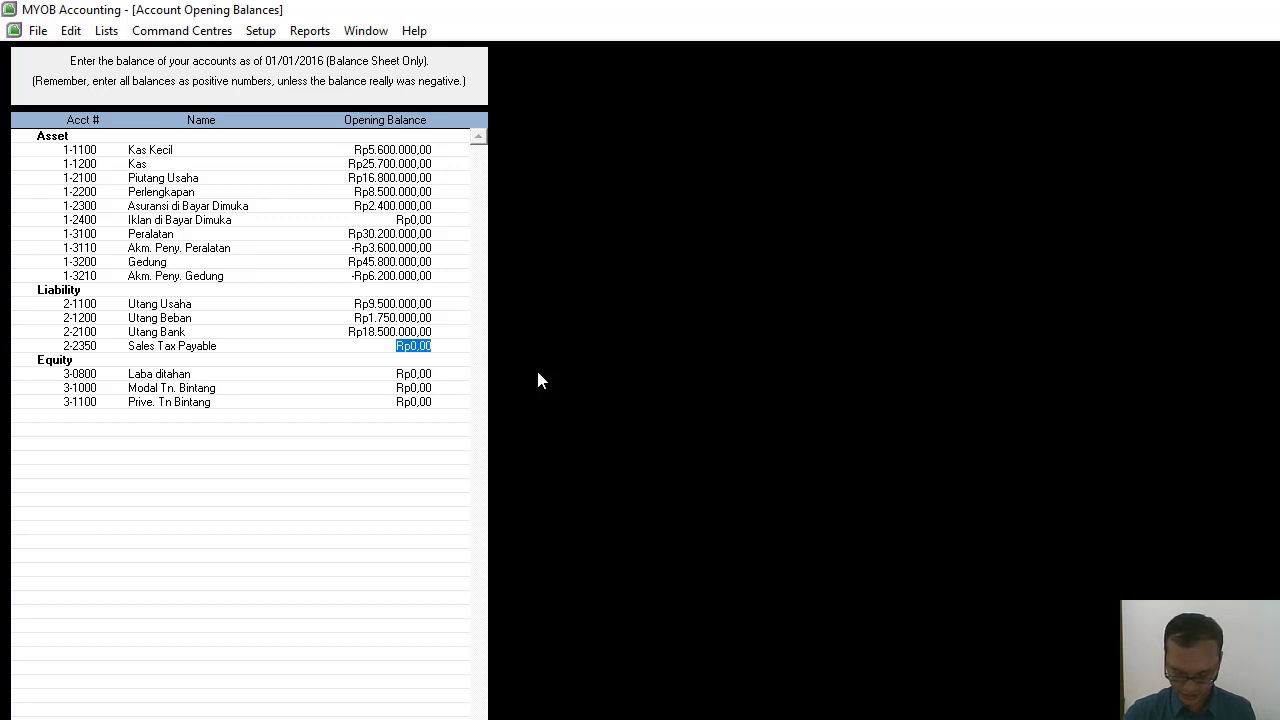
Enter an opening balance of Rp100.450.000 for the owner's capital (Modal) equity account, leaving Sales Tax Payable and Laba ditahan at zero.
key("Tab")
key("Tab")
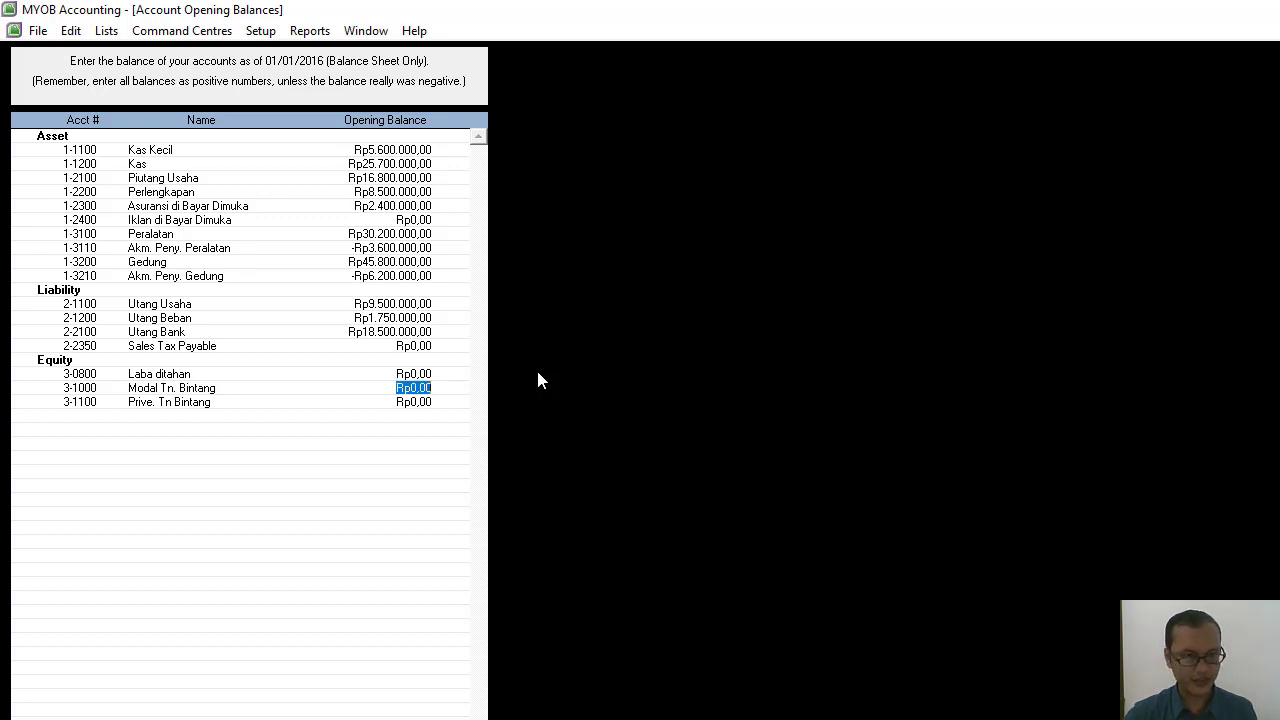
type("1")
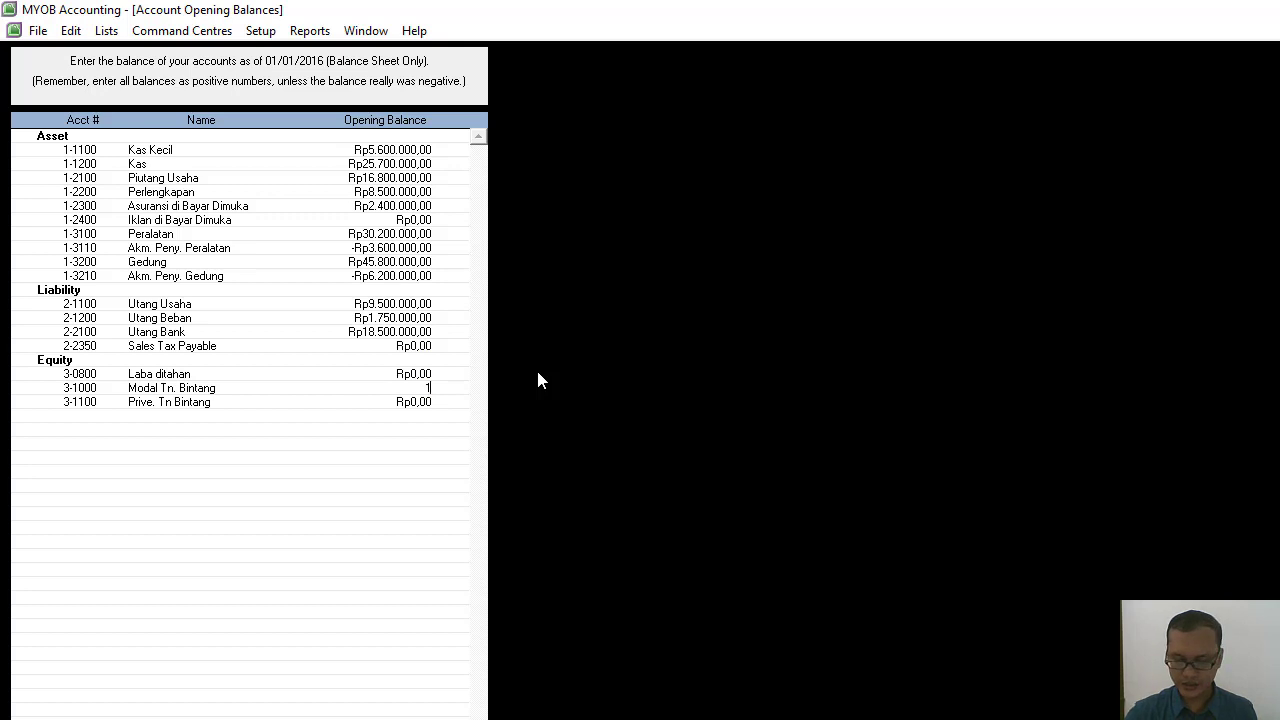
type("00000")
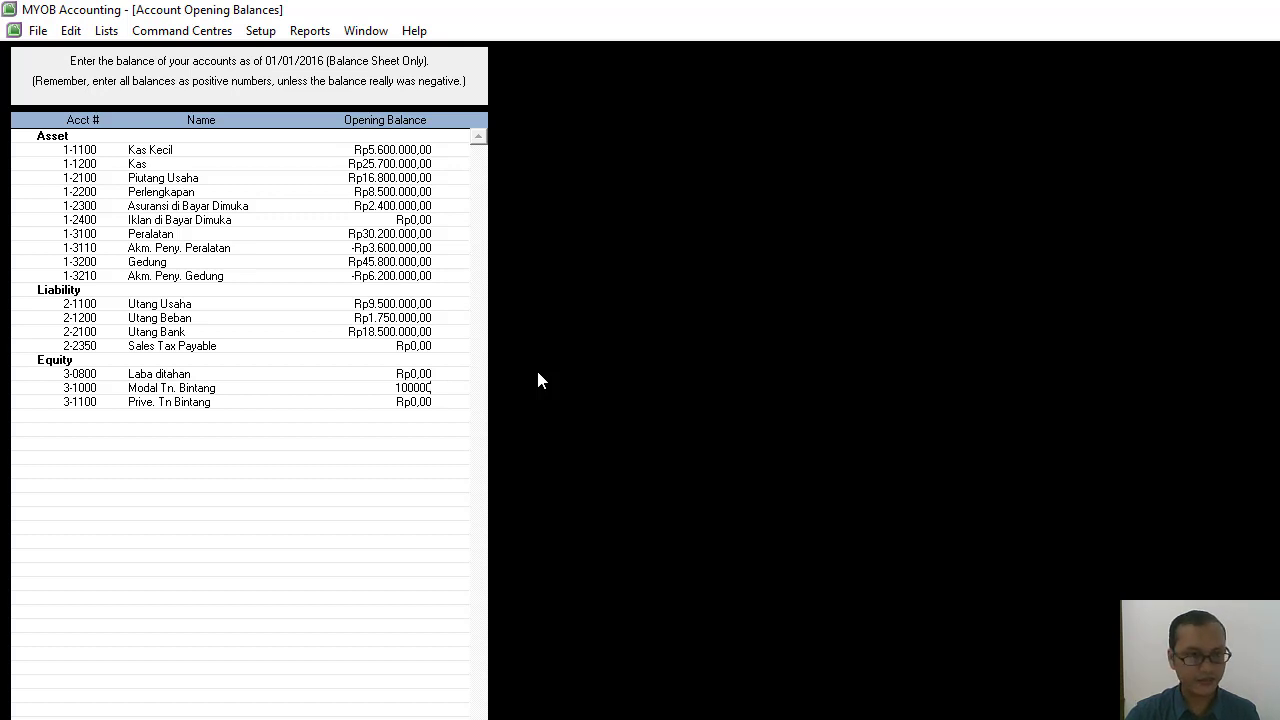
key("BackSpace")
key("BackSpace")
key("BackSpace")
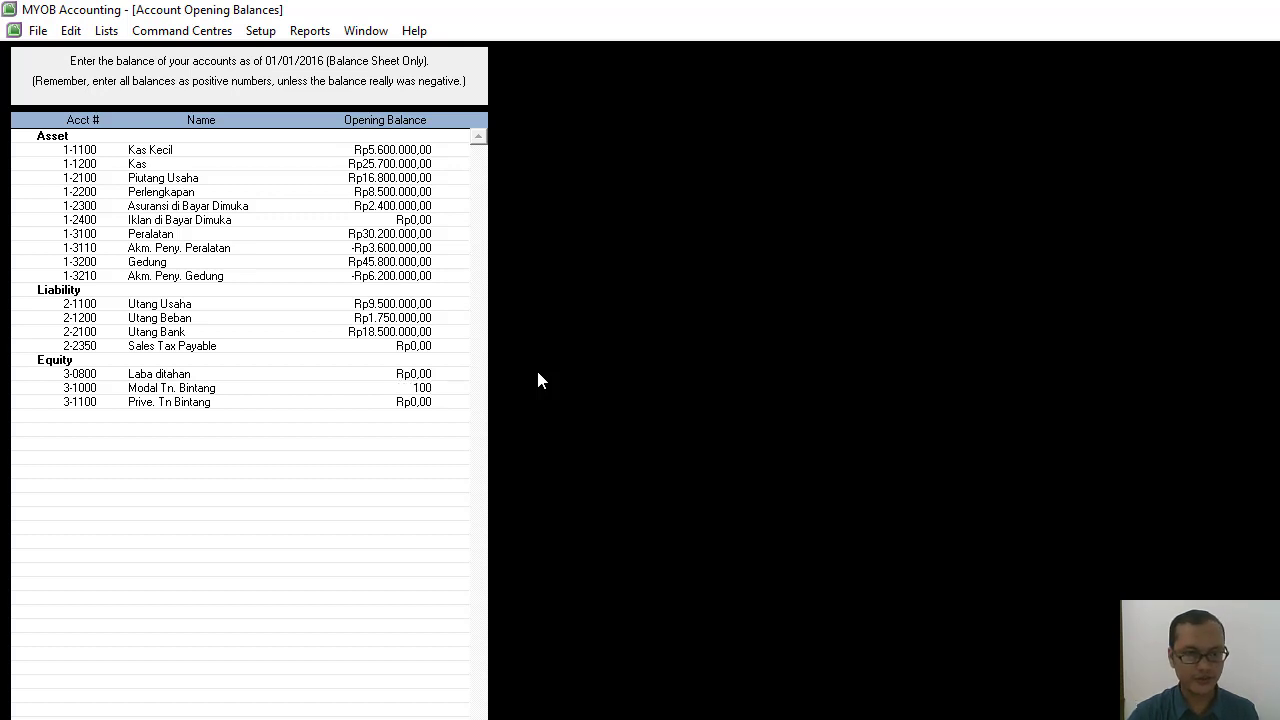
type("450")
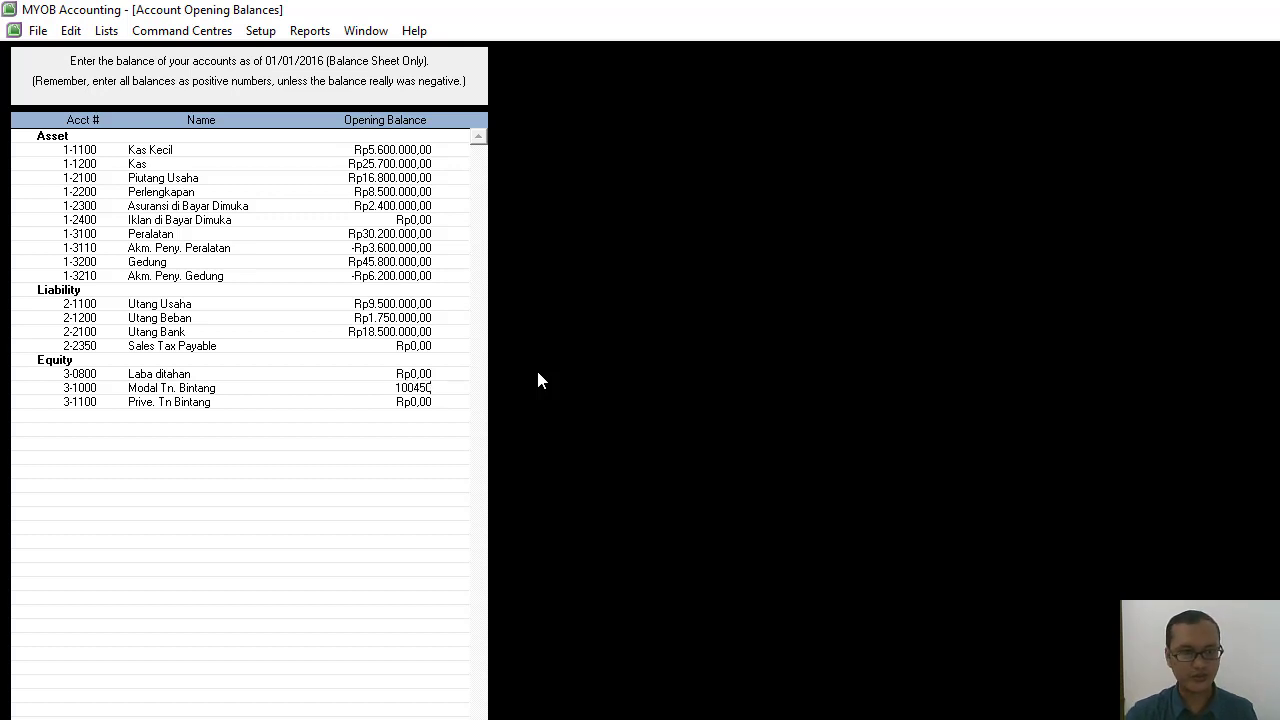
type("000")
key("Tab")
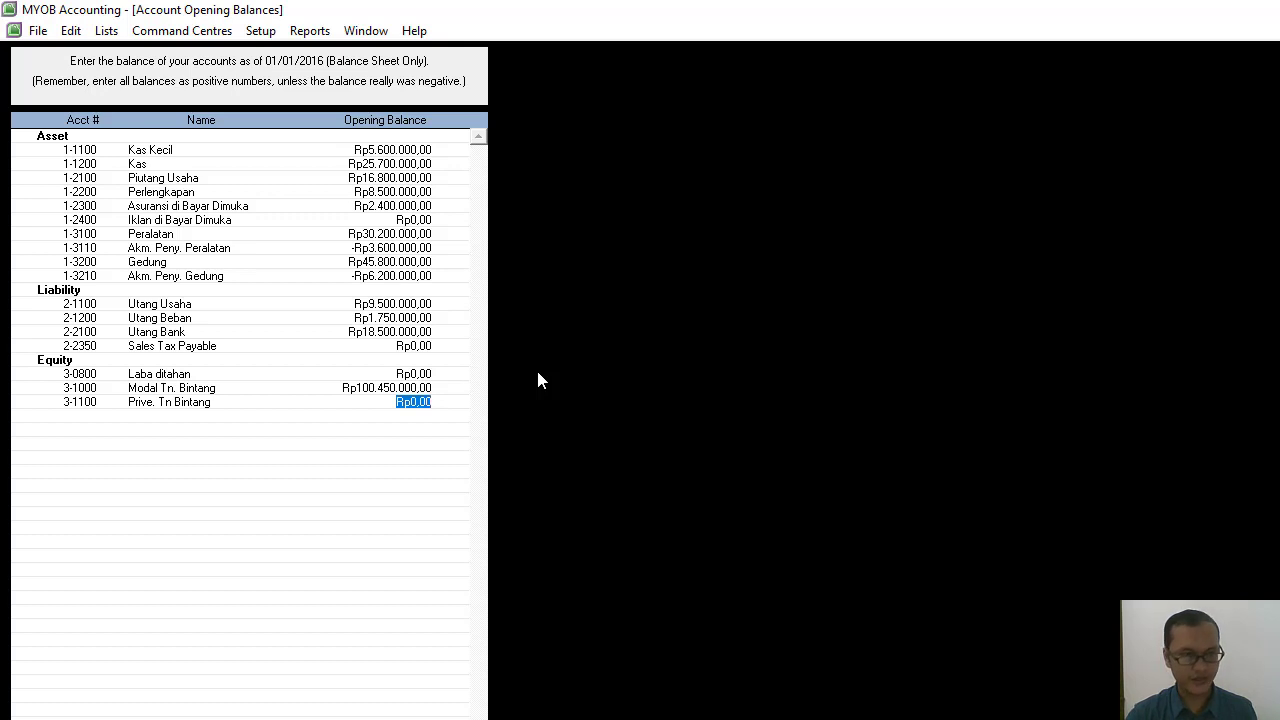
Enter a negative opening balance of -Rp5.000.000 for the owner's Prive account and confirm all the account opening balances.
type("-Rp5")
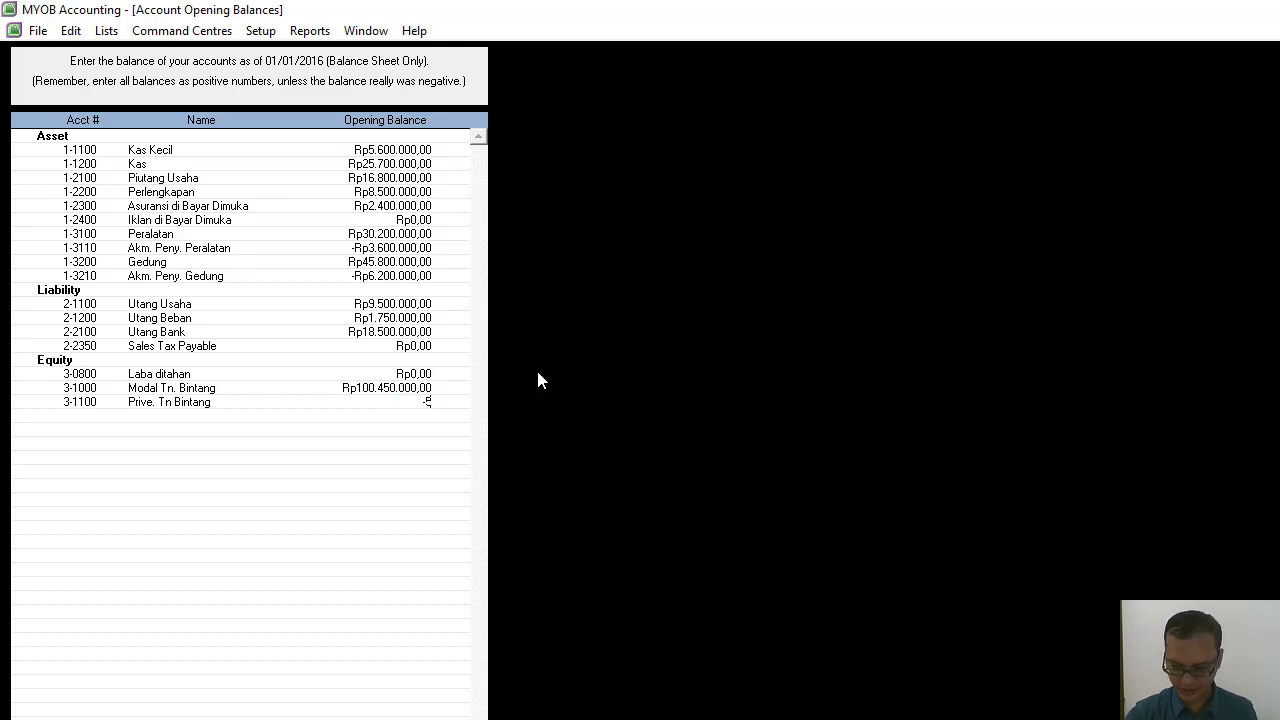
type(".000.000000")
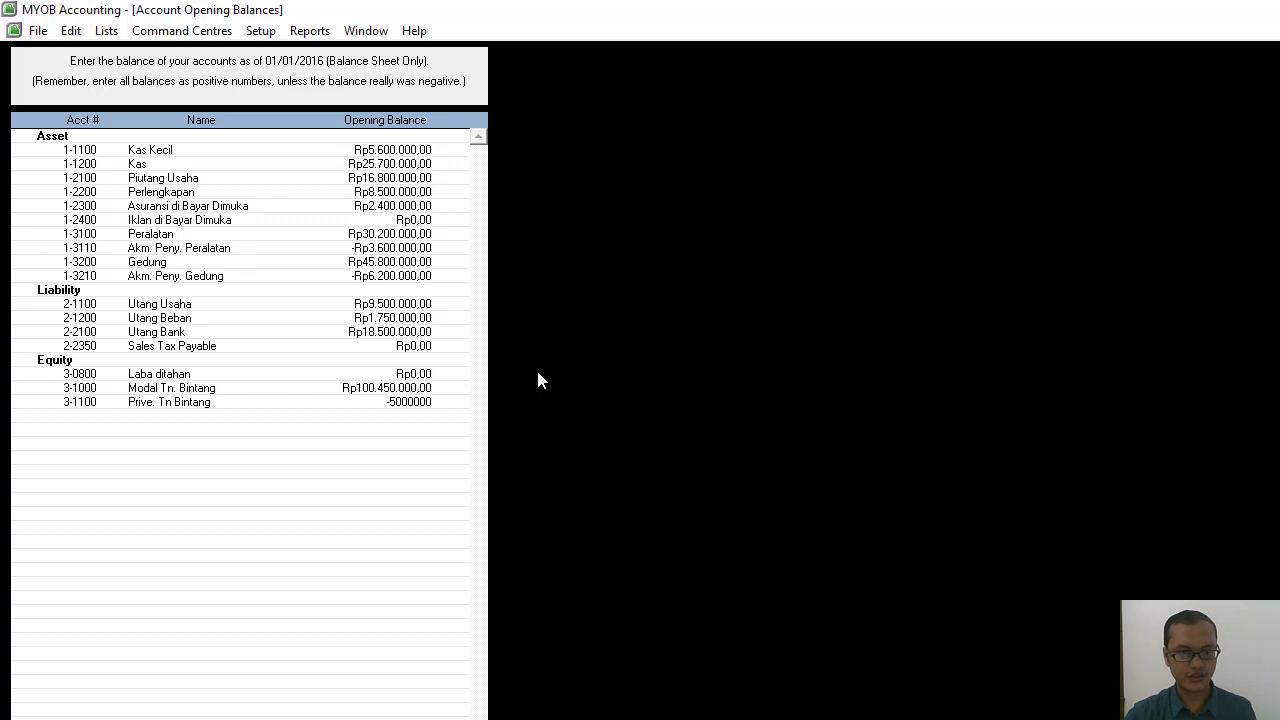
key("Tab")
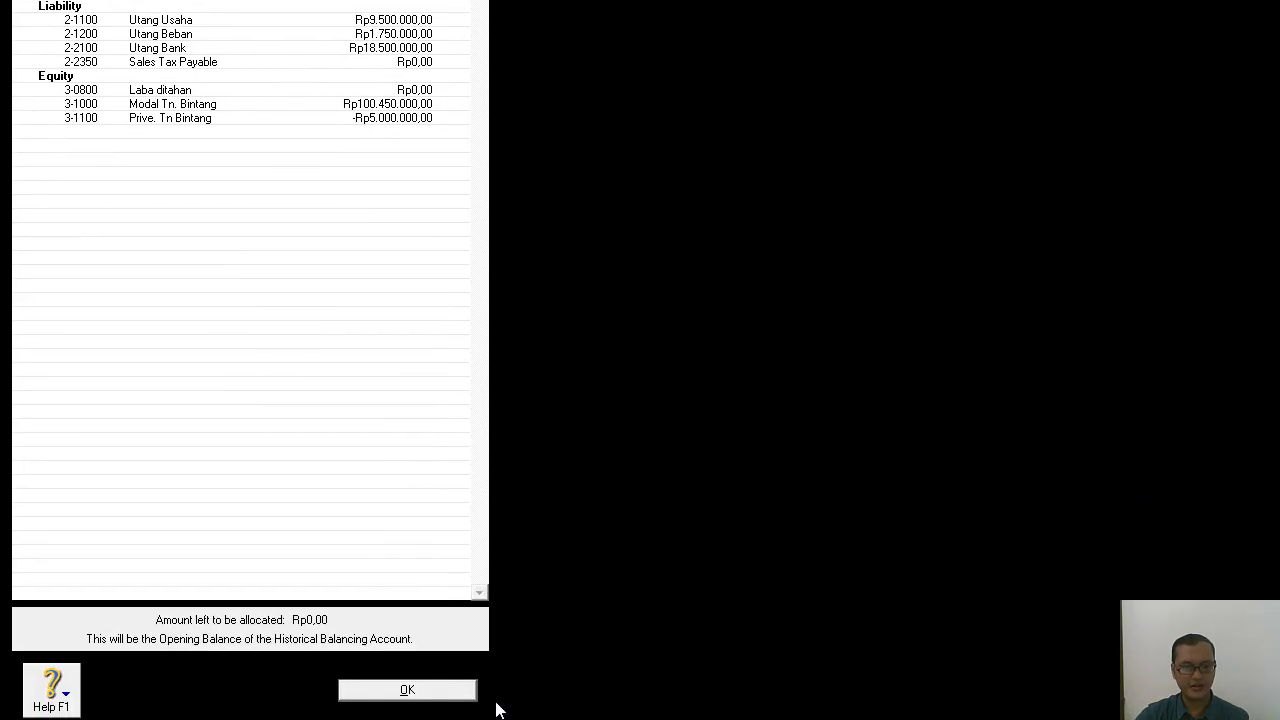
left_click(420, 690)
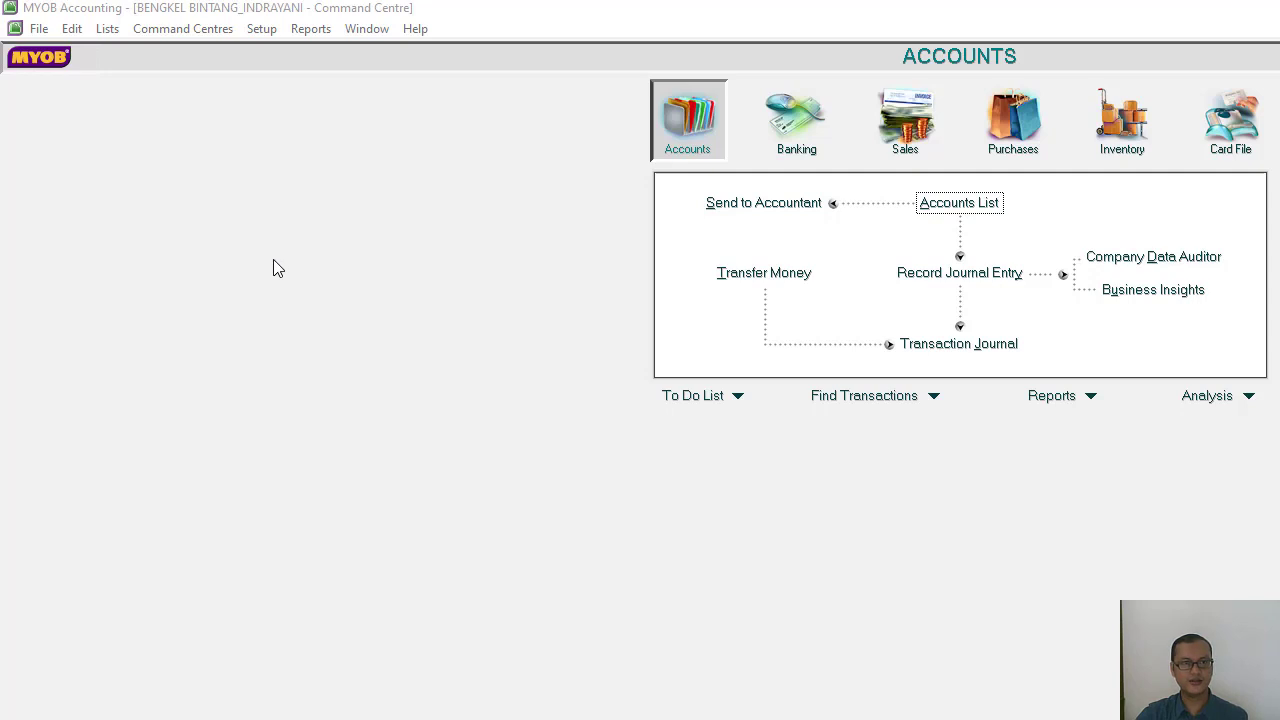
Open the customisation settings of the Trial Balance report from the Accounts section of the report index.
left_click(313, 30)
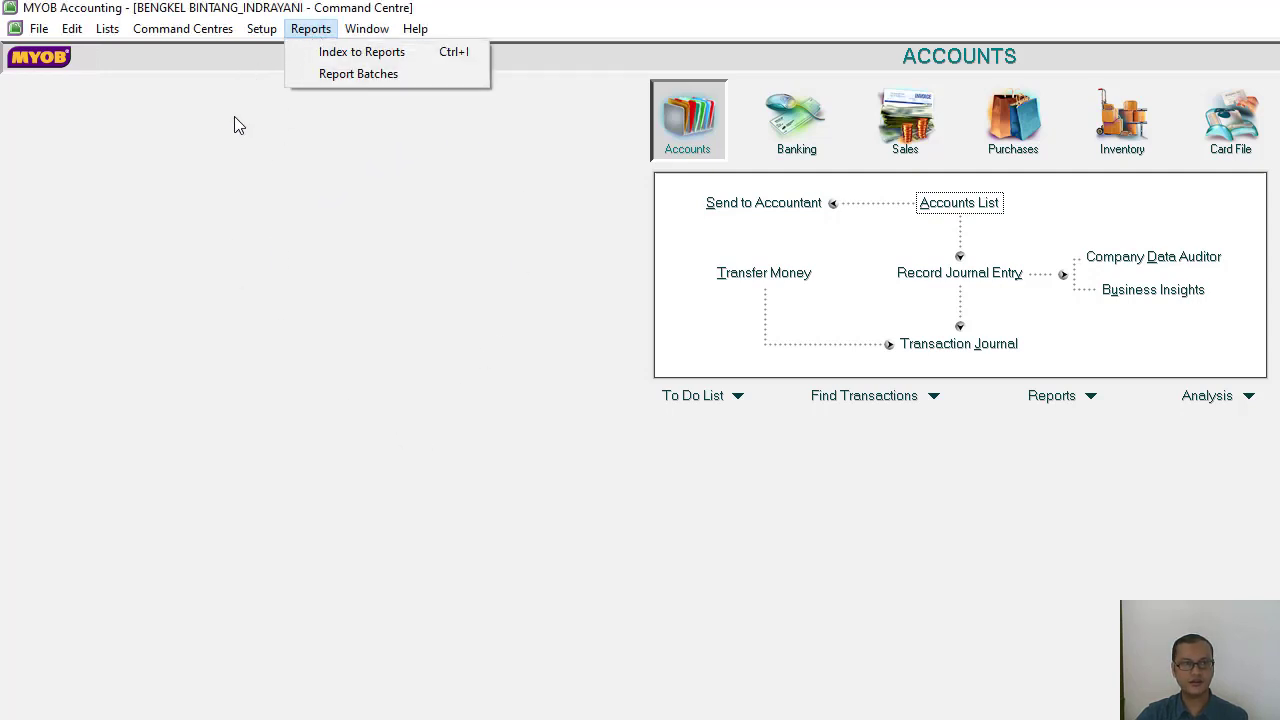
left_click(375, 55)
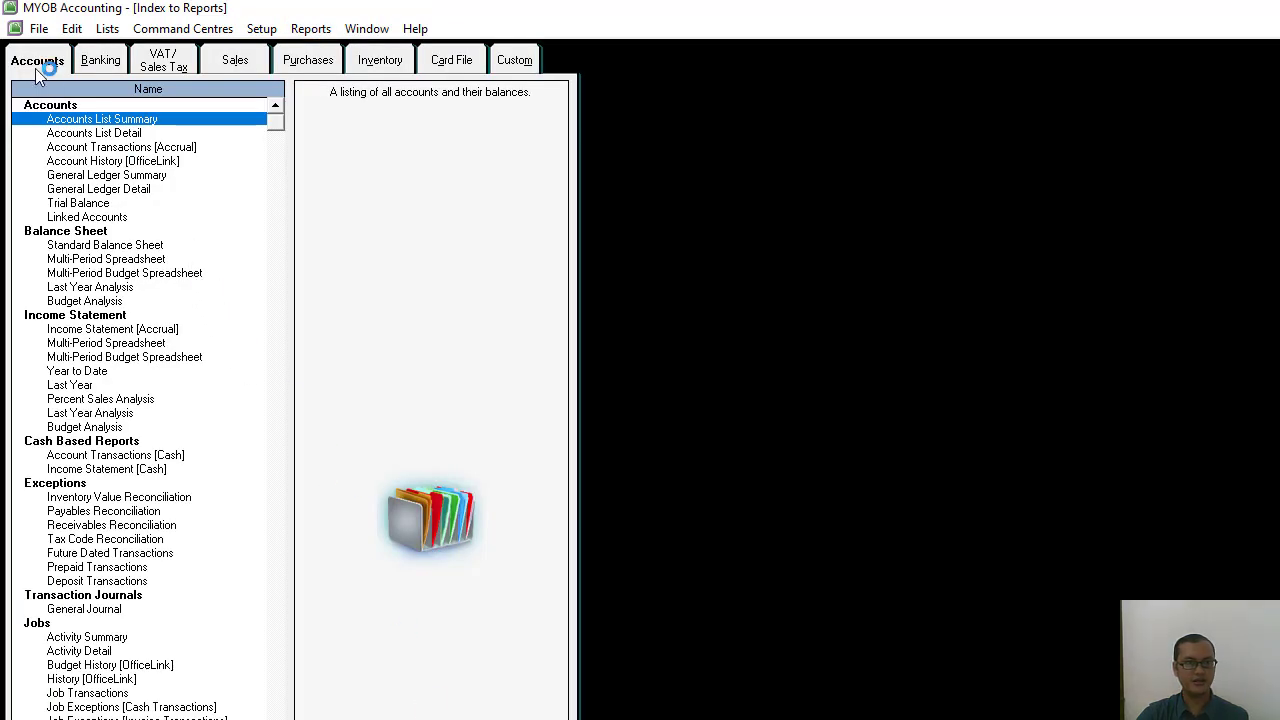
left_click(34, 62)
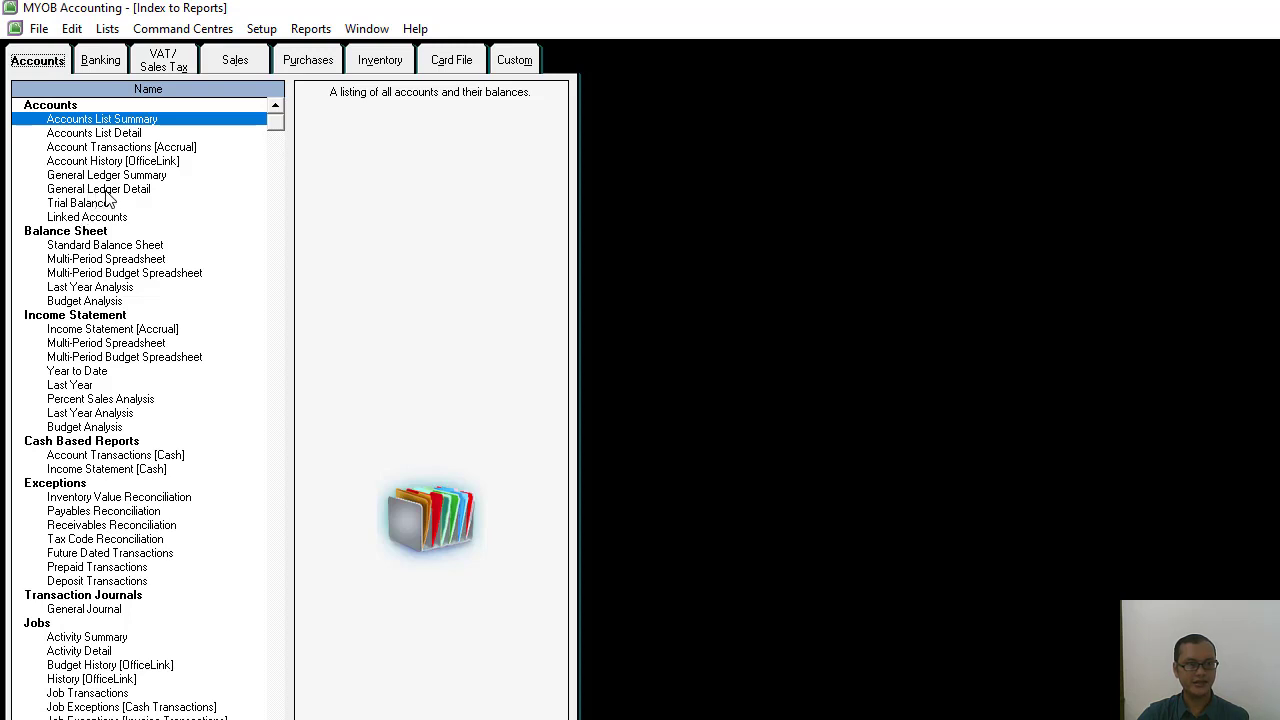
left_click(83, 205)
double_click(83, 205)
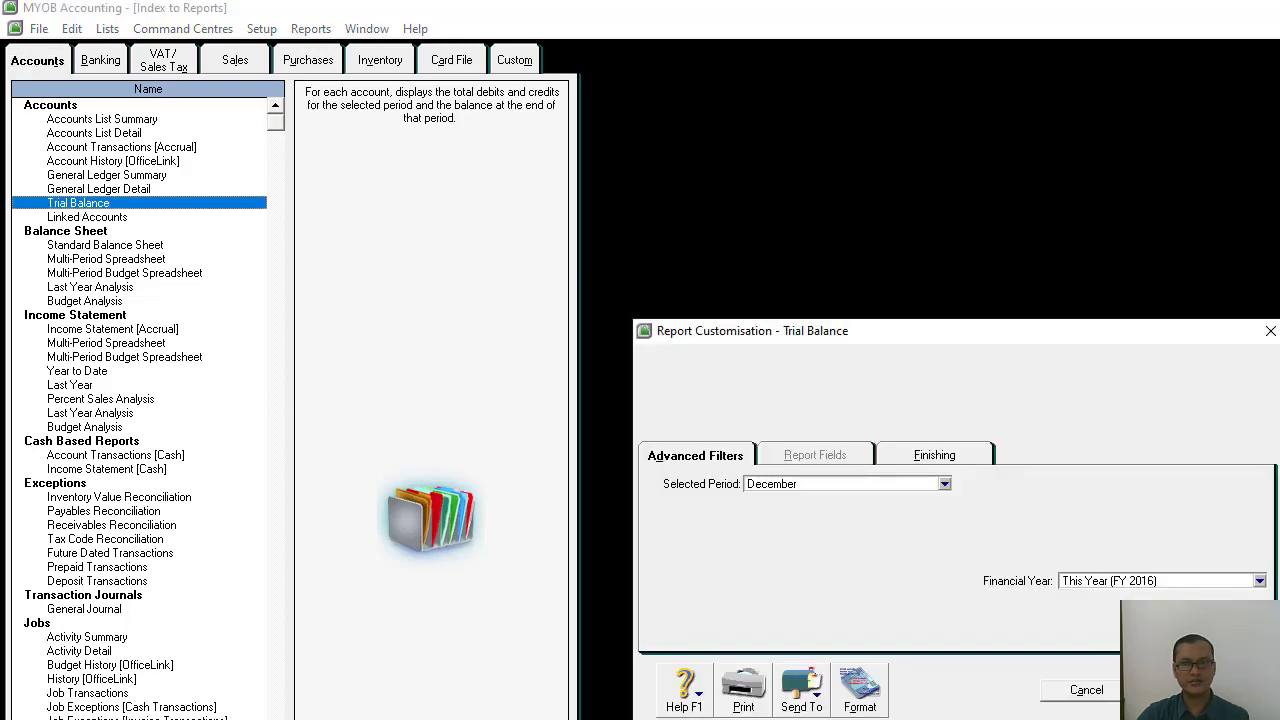
Set the Trial Balance report's selected period to January and display the report.
left_click(1275, 7)
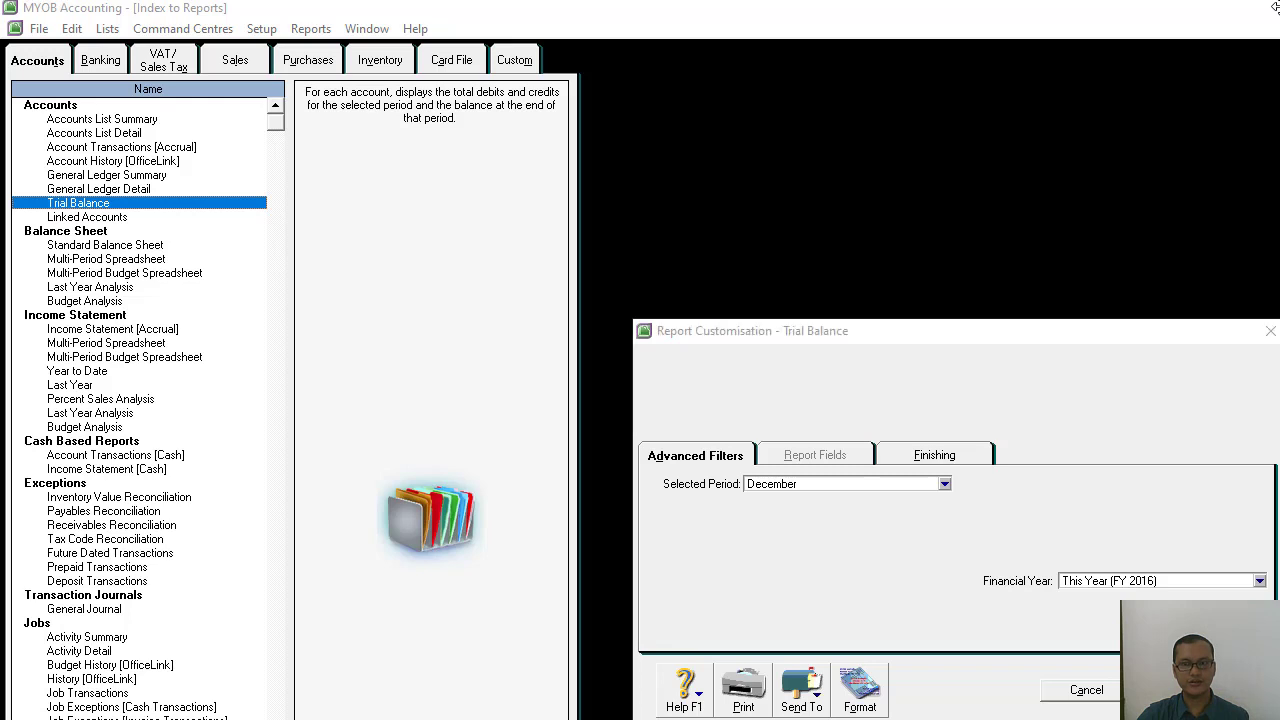
left_click(951, 489)
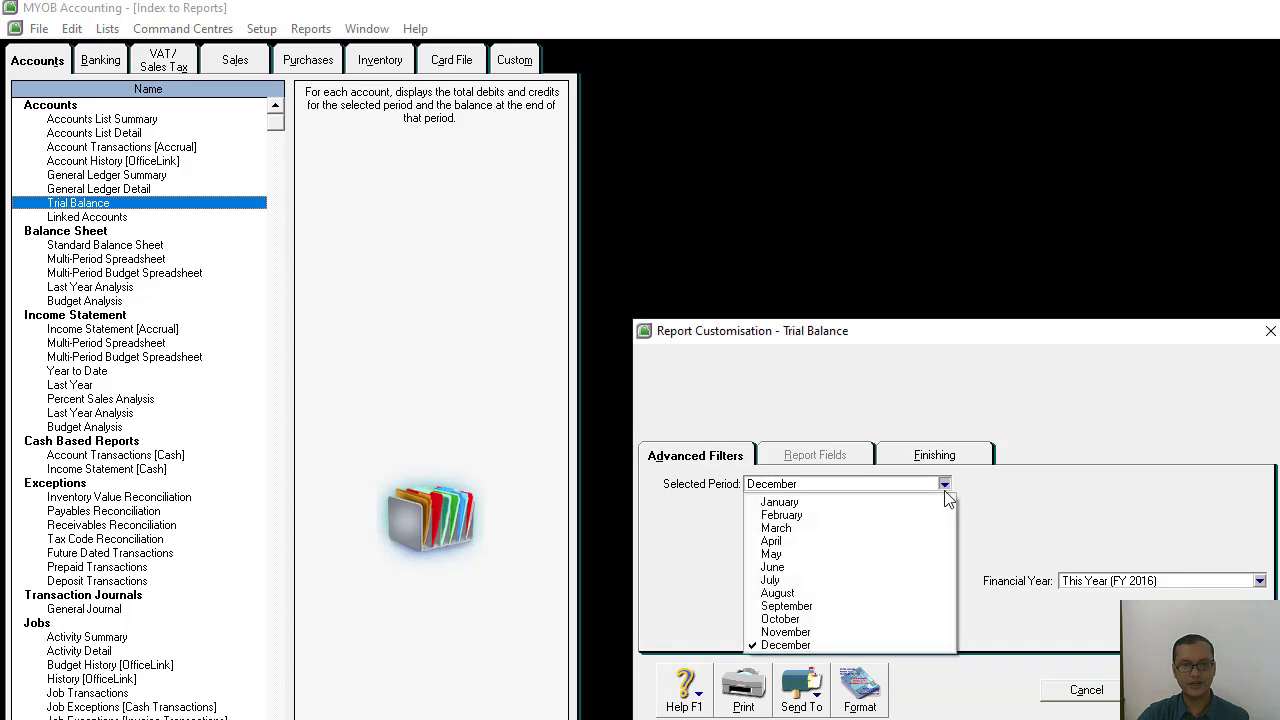
left_click(877, 502)
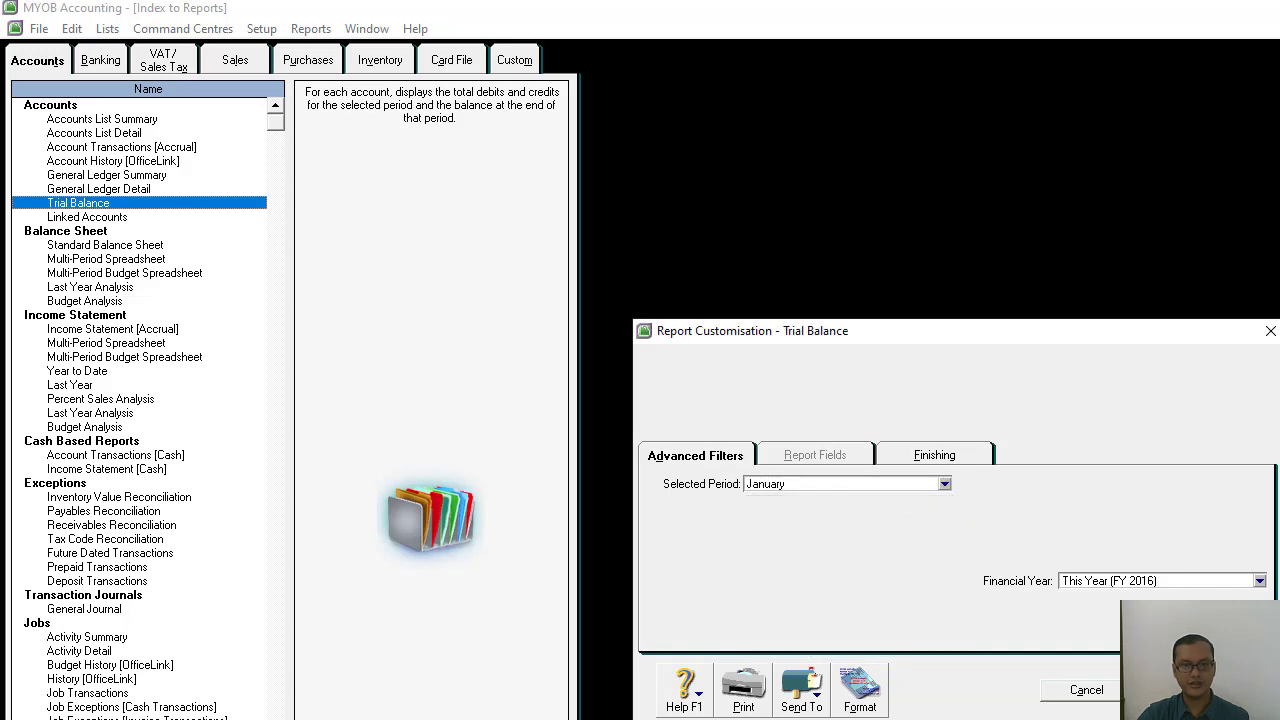
left_click(1197, 690)
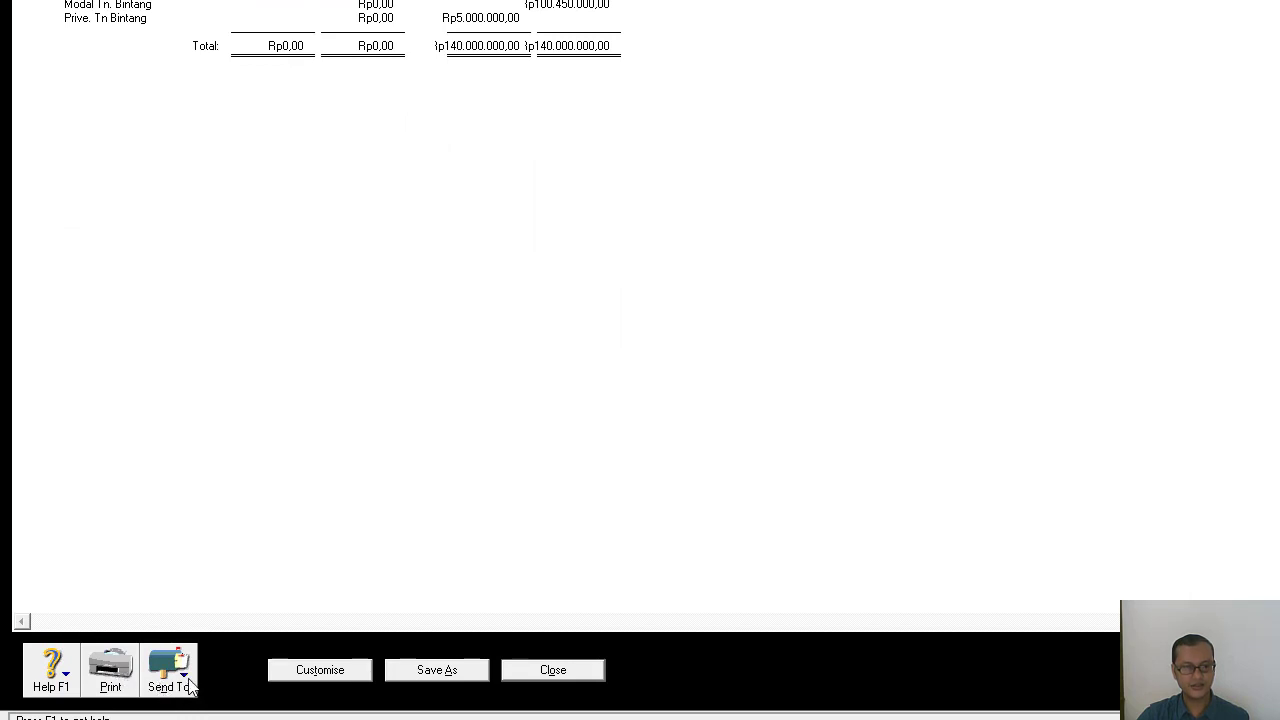
Start exporting the Trial Balance report as PDF and choose the KOMPUTER AKUNTANSI_IIIA folder on DATA (E:) as its destination.
left_click(190, 686)
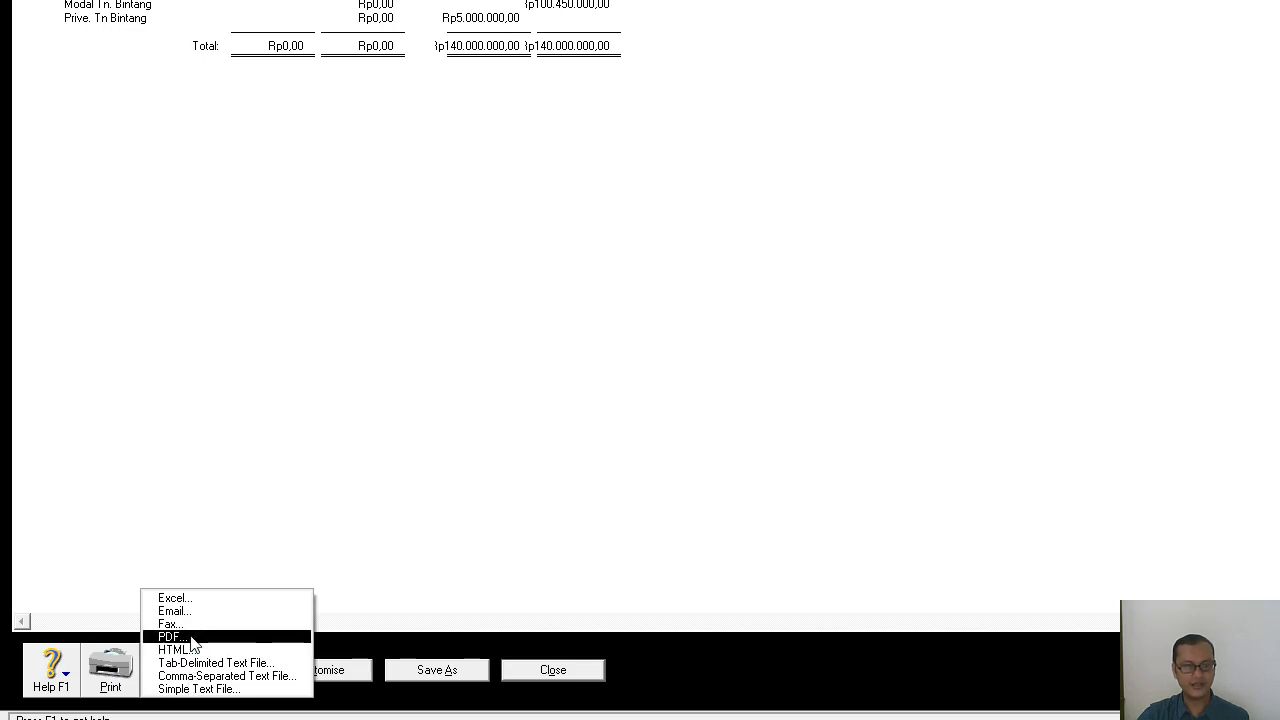
left_click(193, 640)
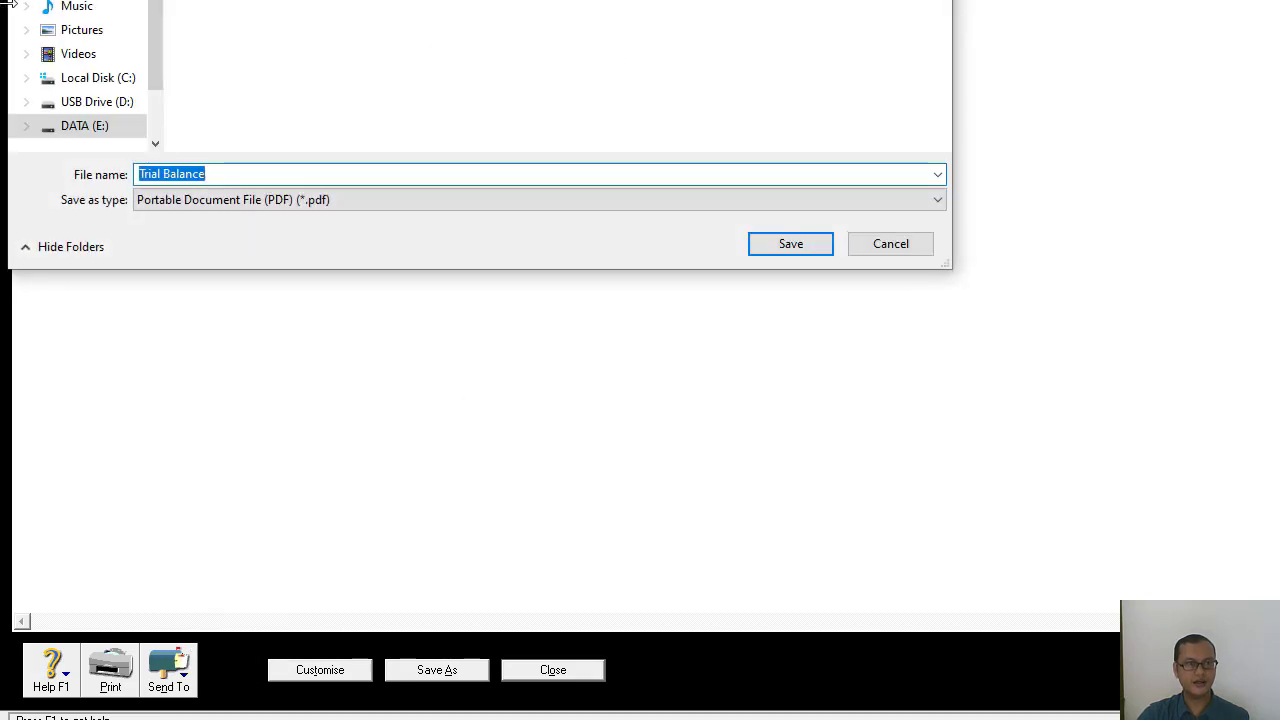
left_click_drag(9, 5, 14, 0)
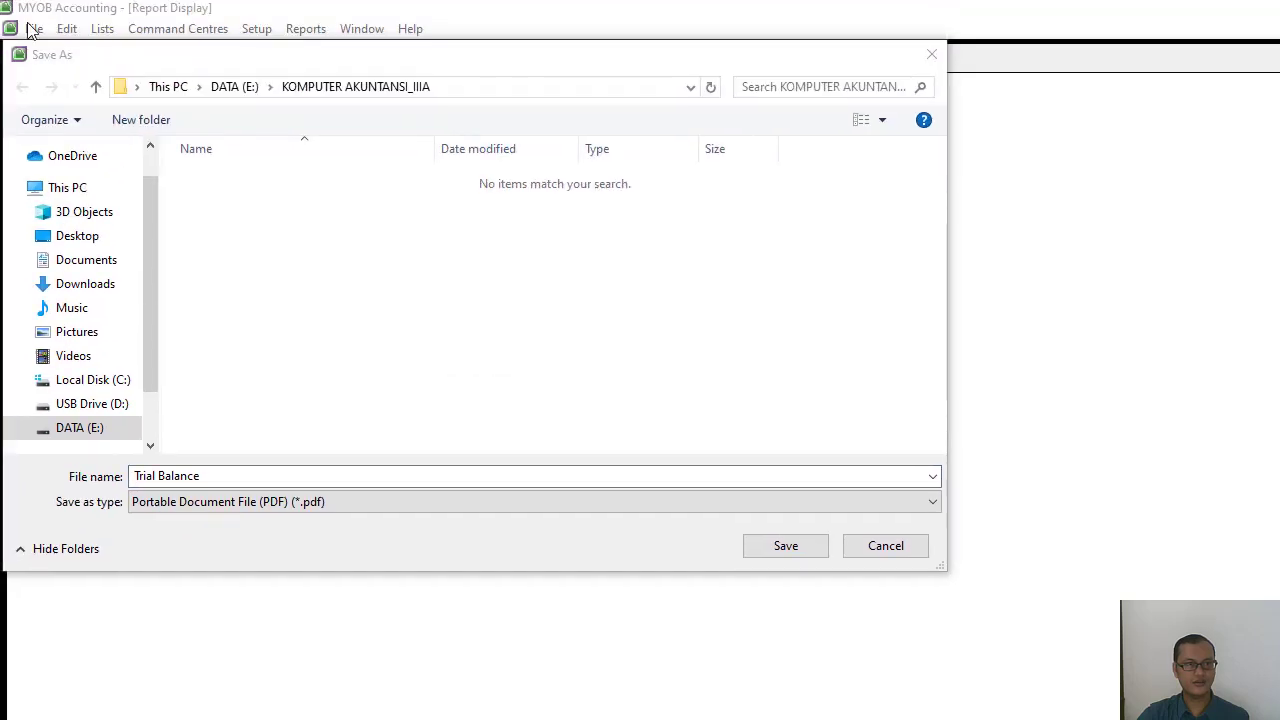
left_click(76, 430)
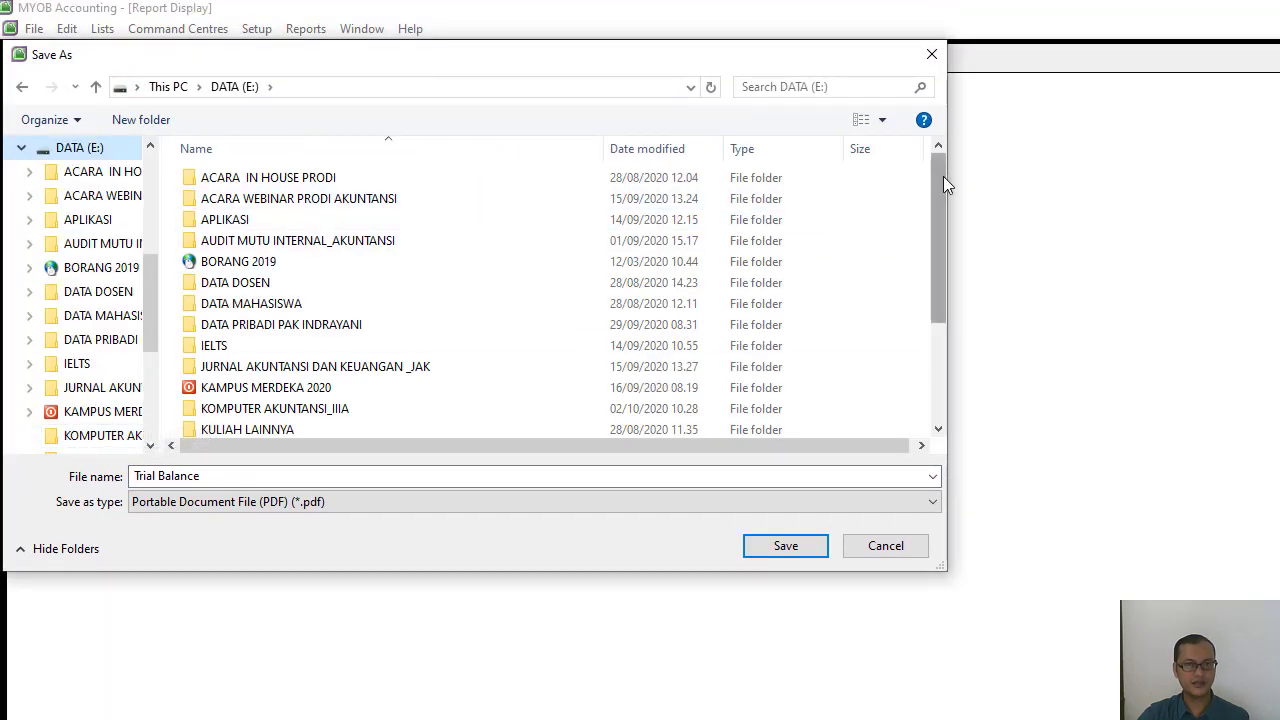
left_click_drag(943, 176, 927, 316)
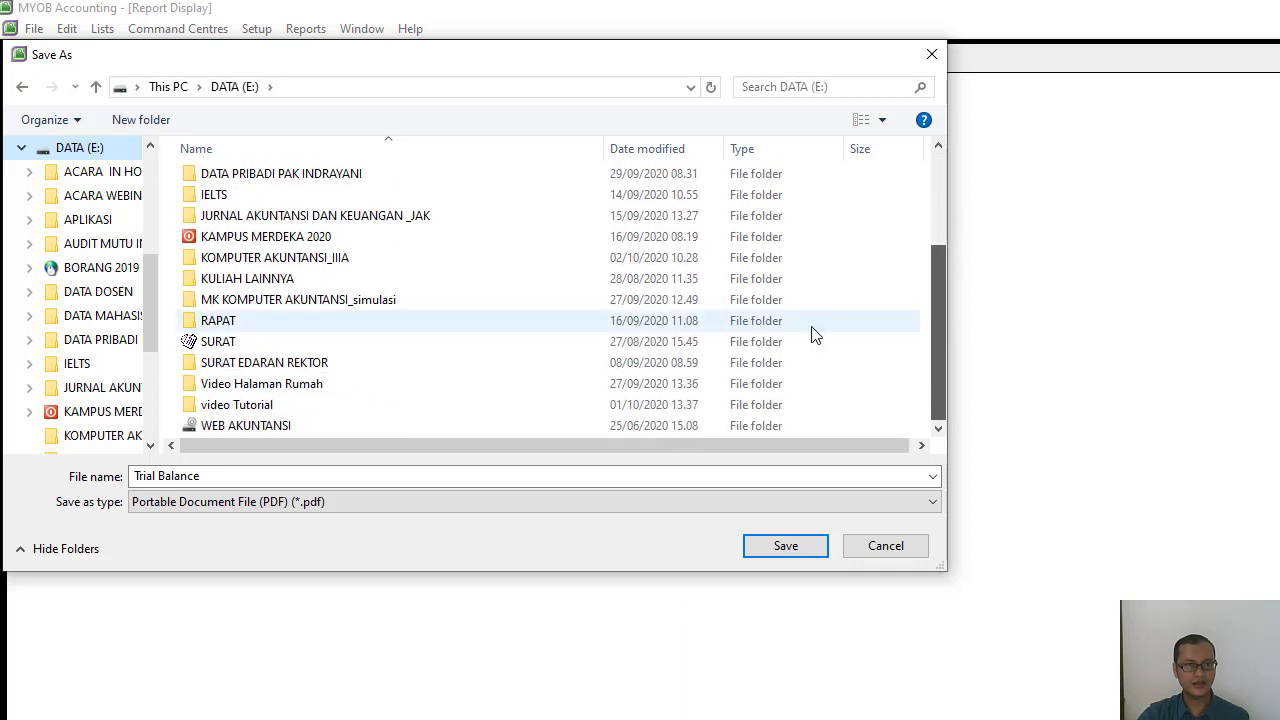
double_click(309, 260)
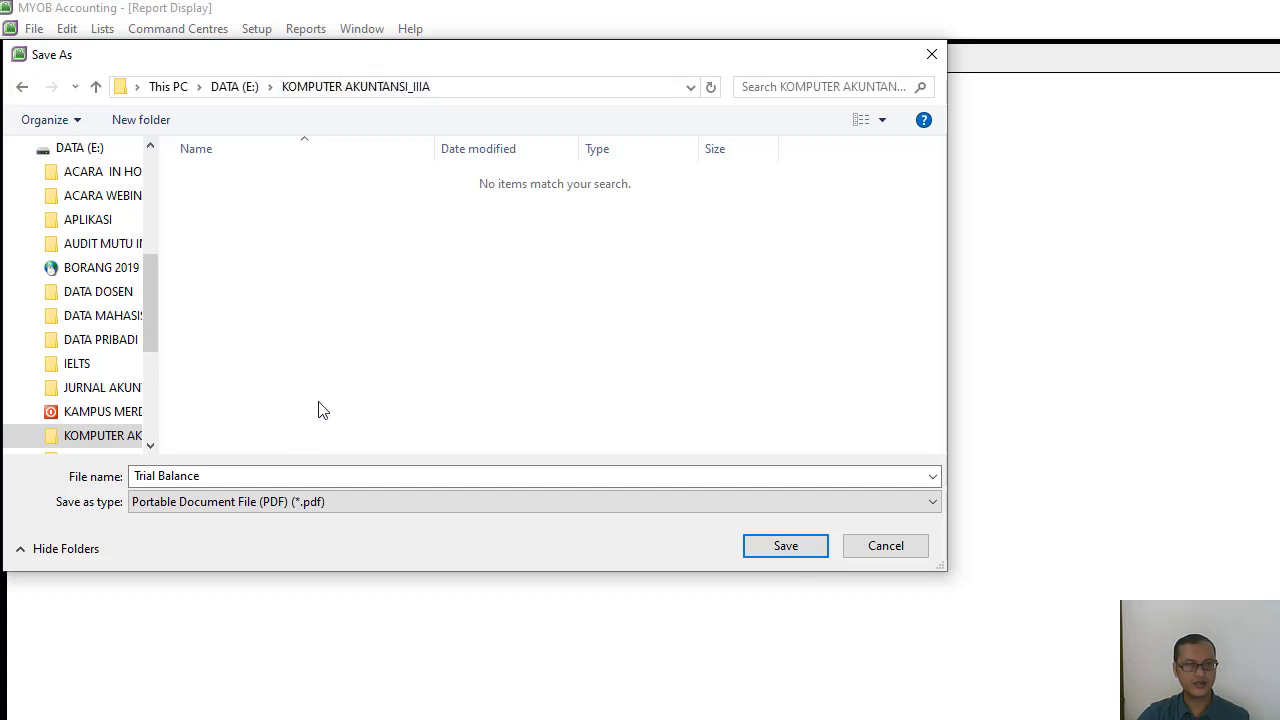
Save the PDF as Trial Balance with the preparer's name and ID number appended, and close the report and report index.
left_click(227, 475)
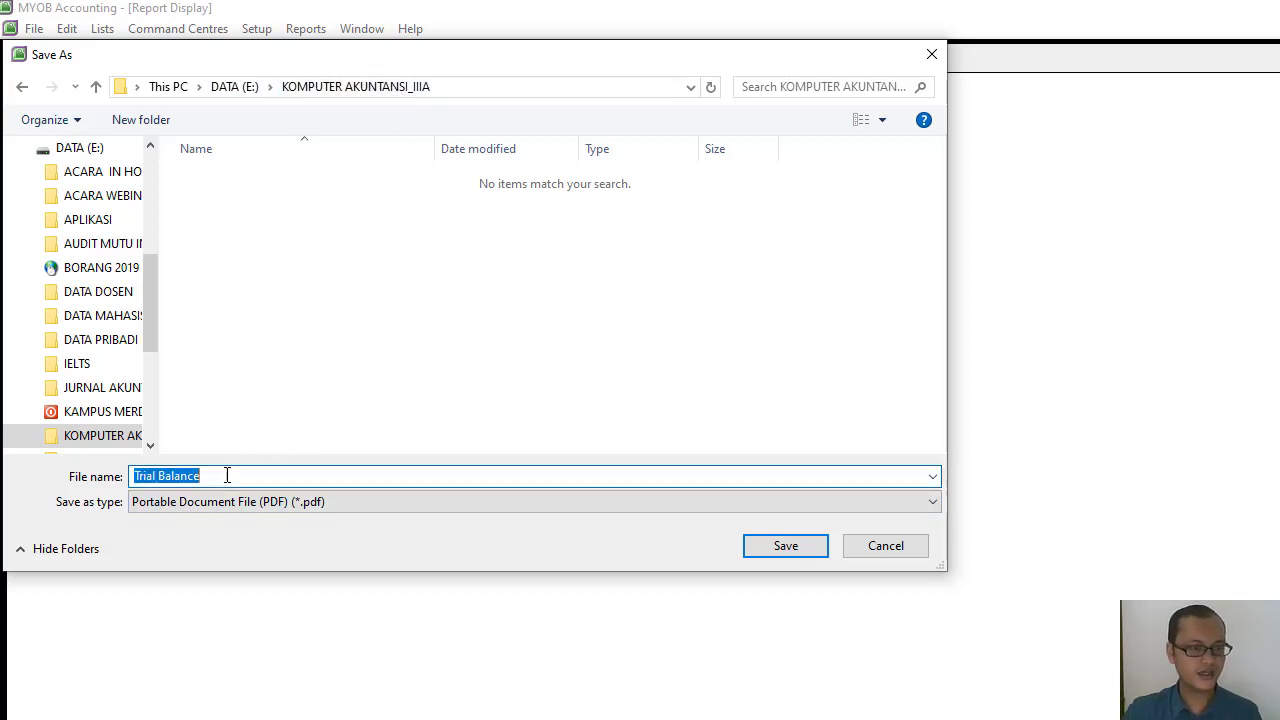
left_click(252, 473)
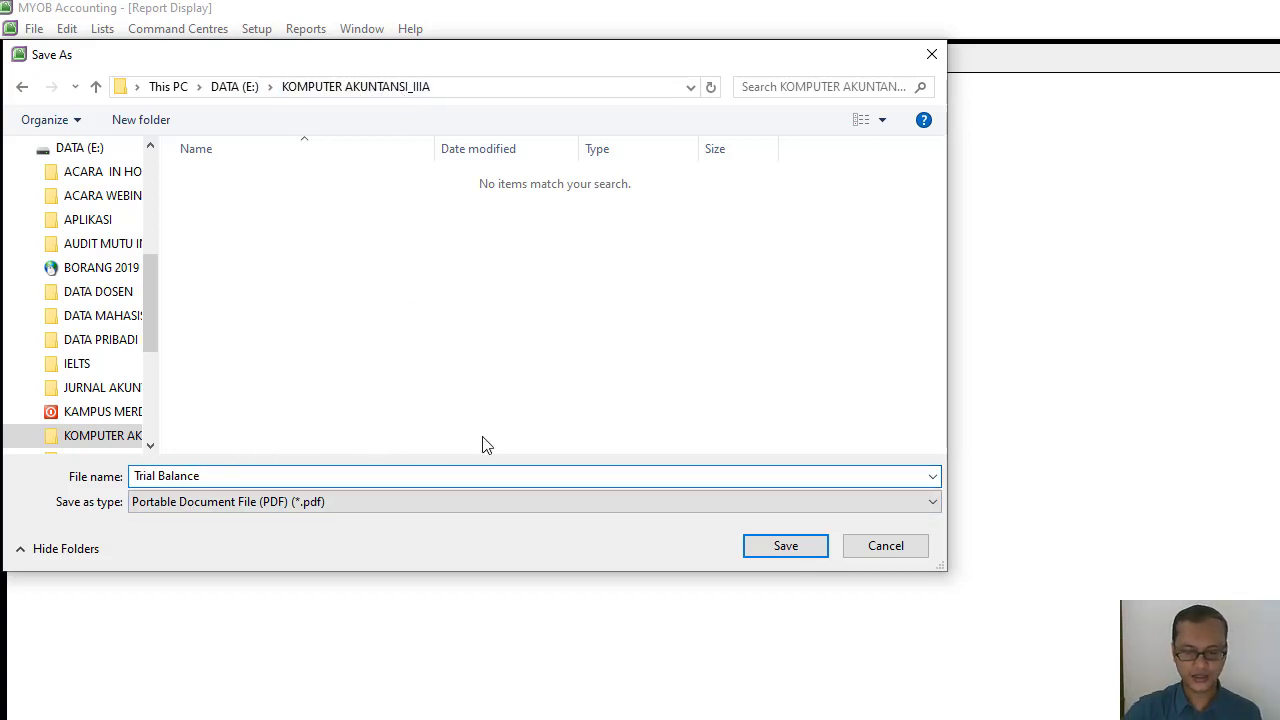
type("_IN")
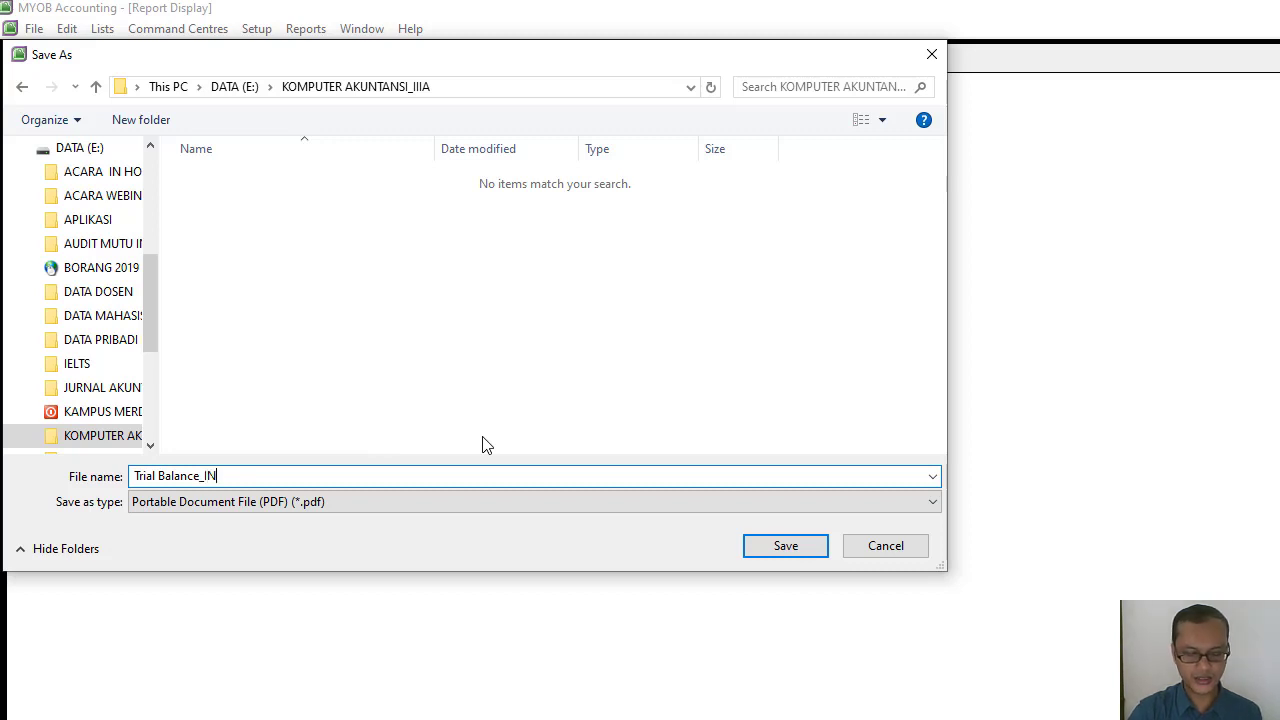
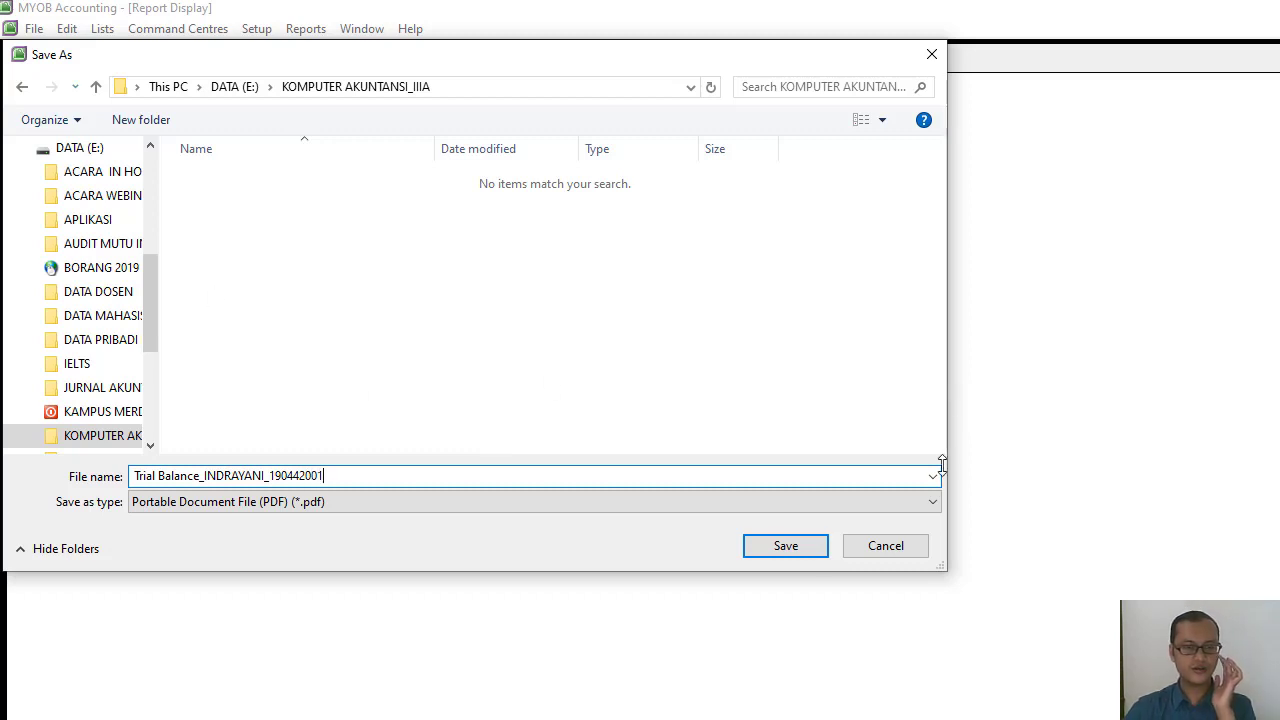
left_click(786, 548)
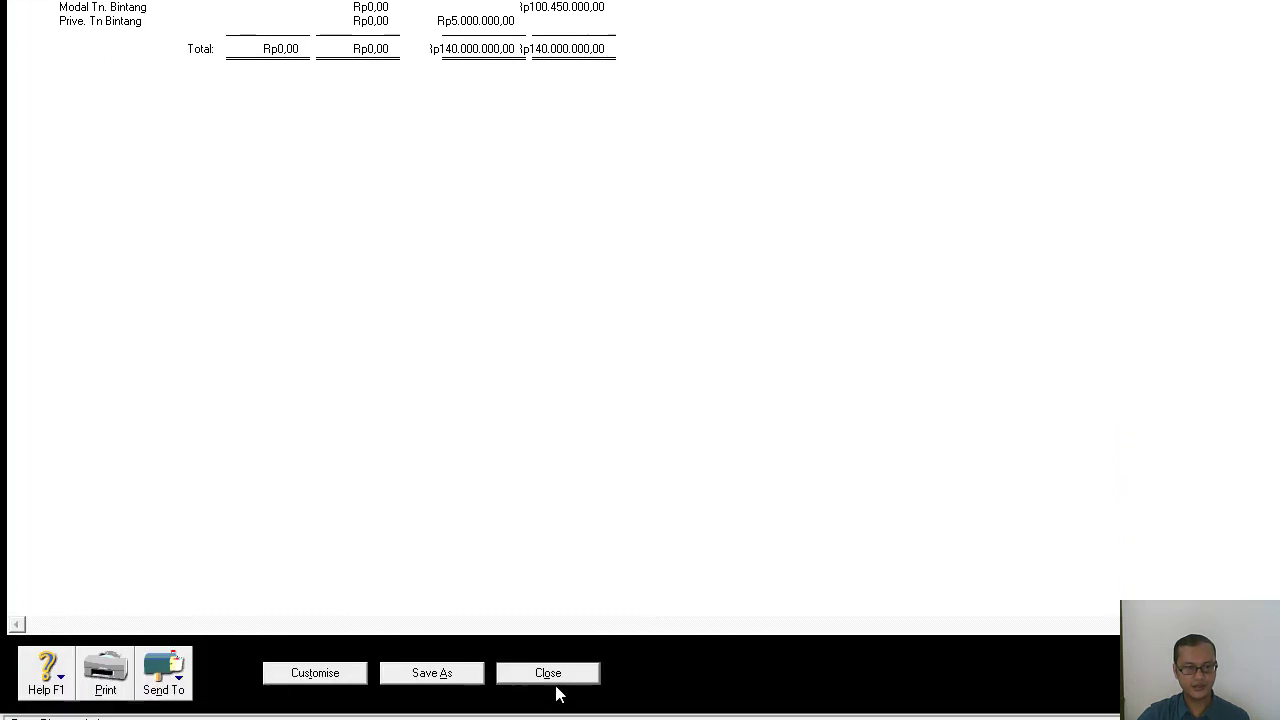
left_click(540, 676)
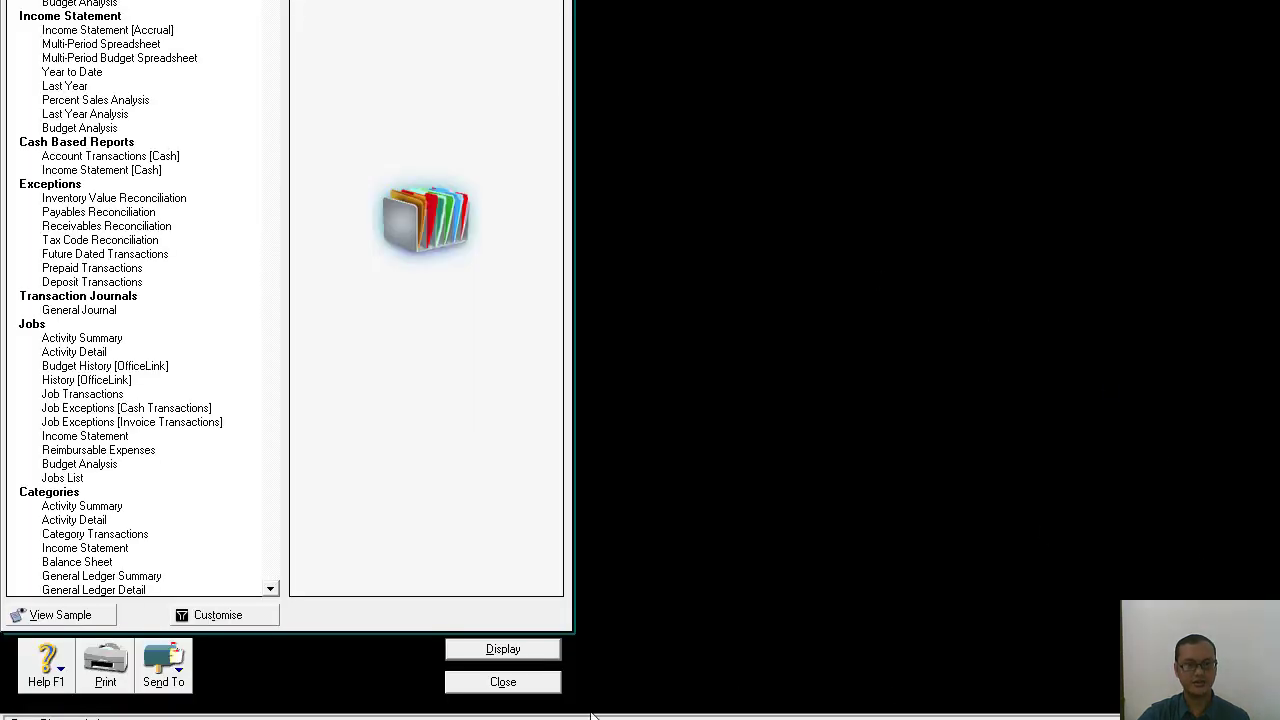
left_click(524, 685)
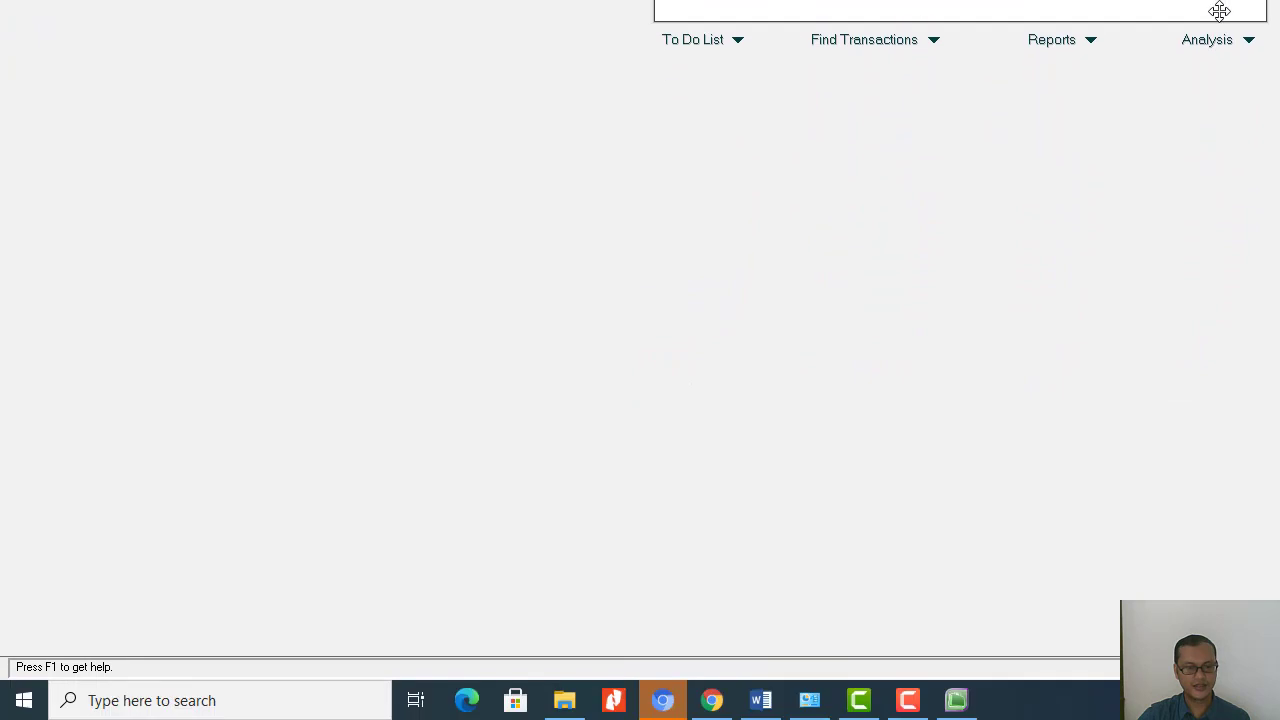
Switch to File Explorer and open the exported Trial Balance PDF from the KOMPUTER AKUNTANSI_IIIA folder on DATA (E:).
left_click(563, 704)
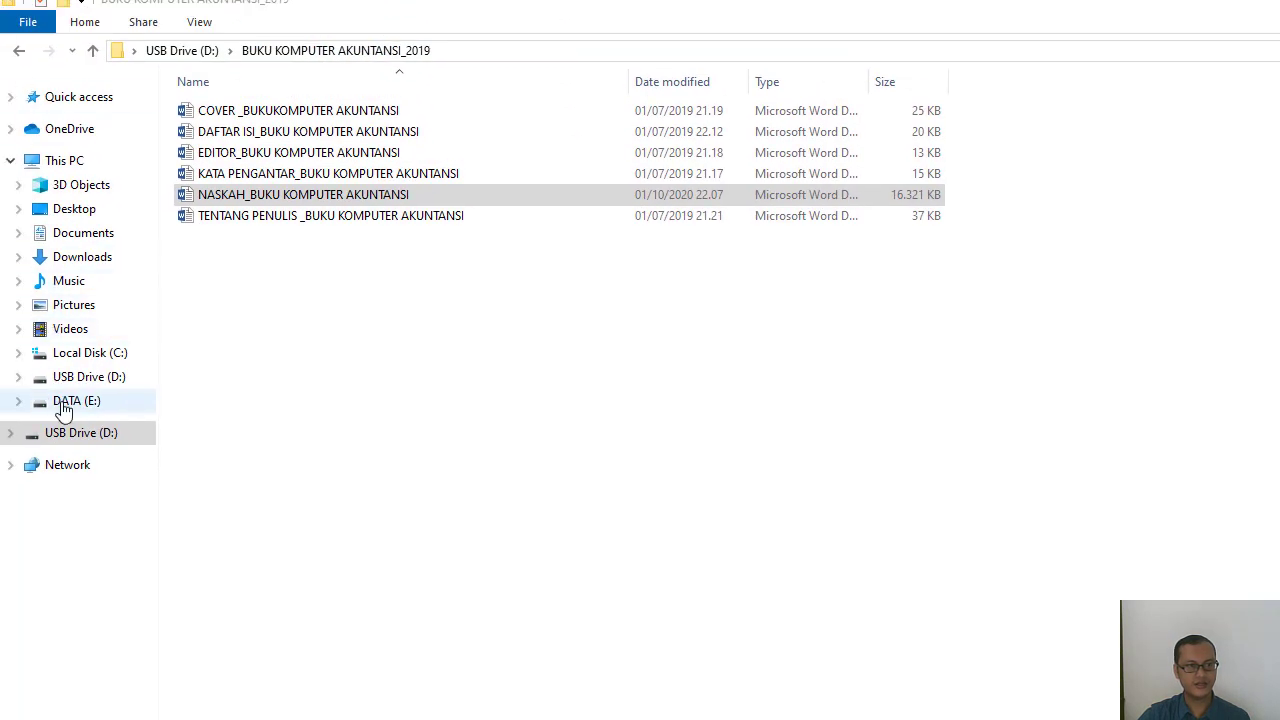
left_click(62, 406)
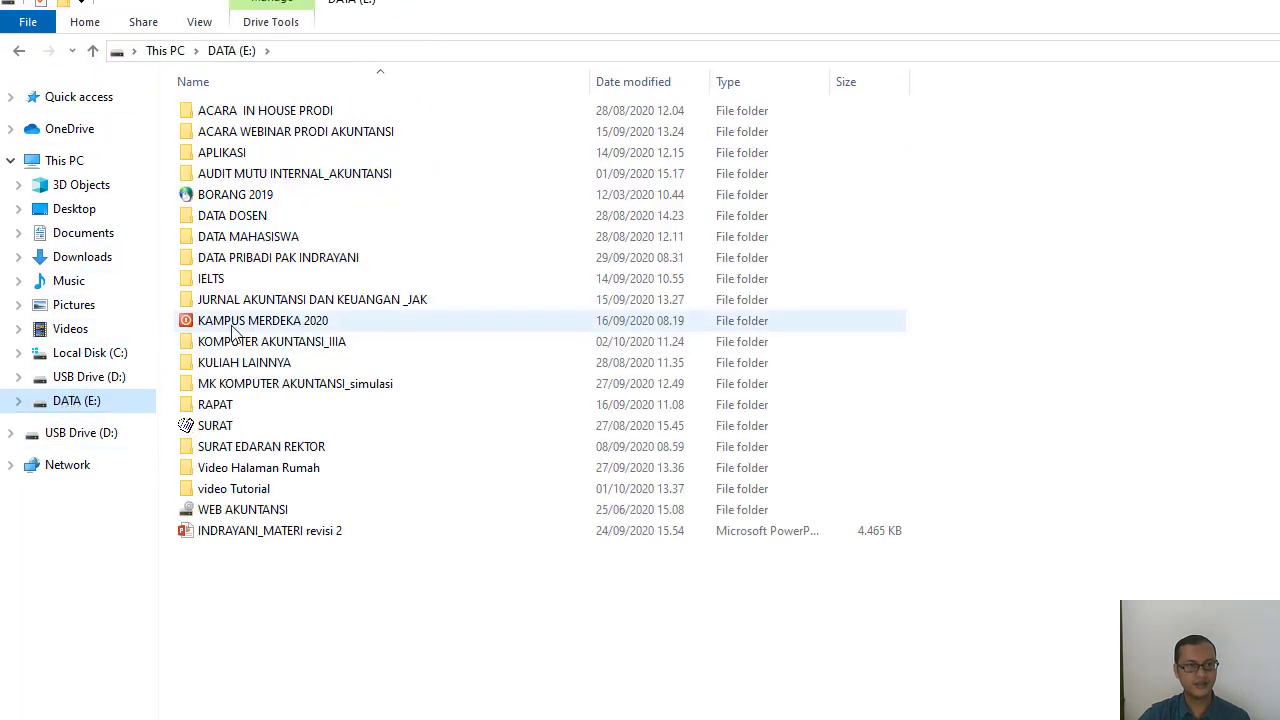
double_click(300, 343)
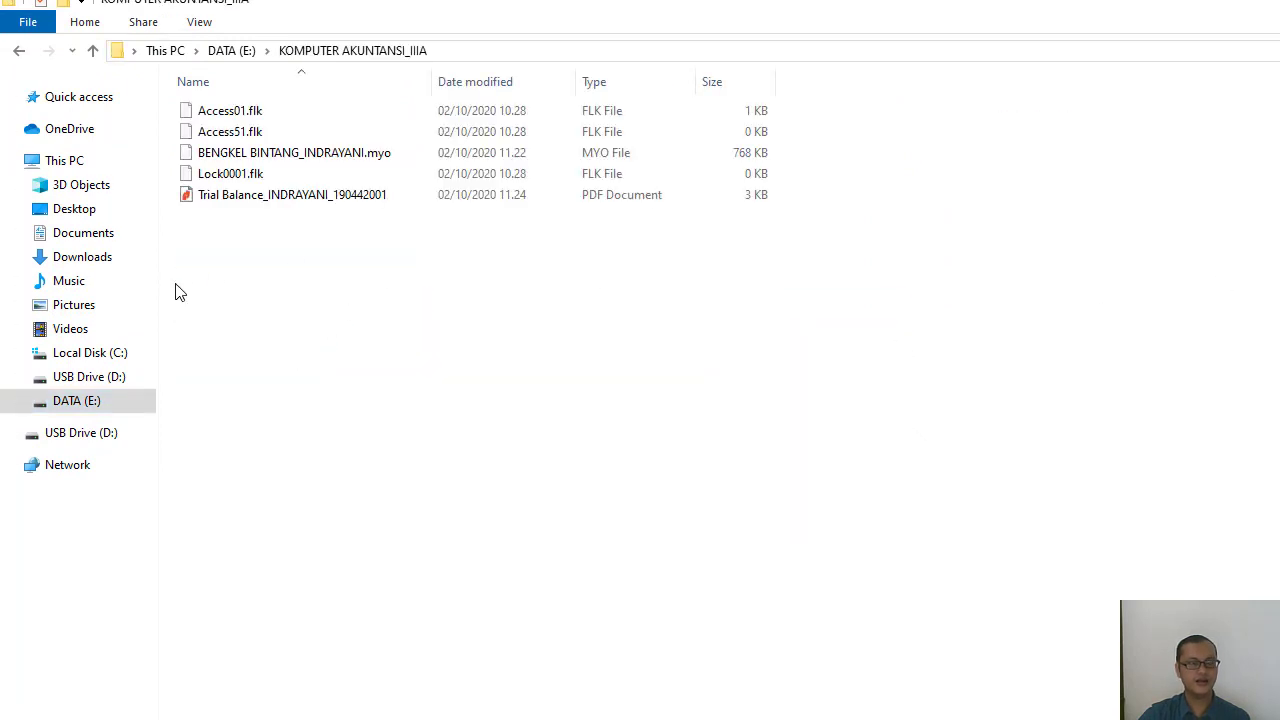
left_click(354, 203)
double_click(354, 200)
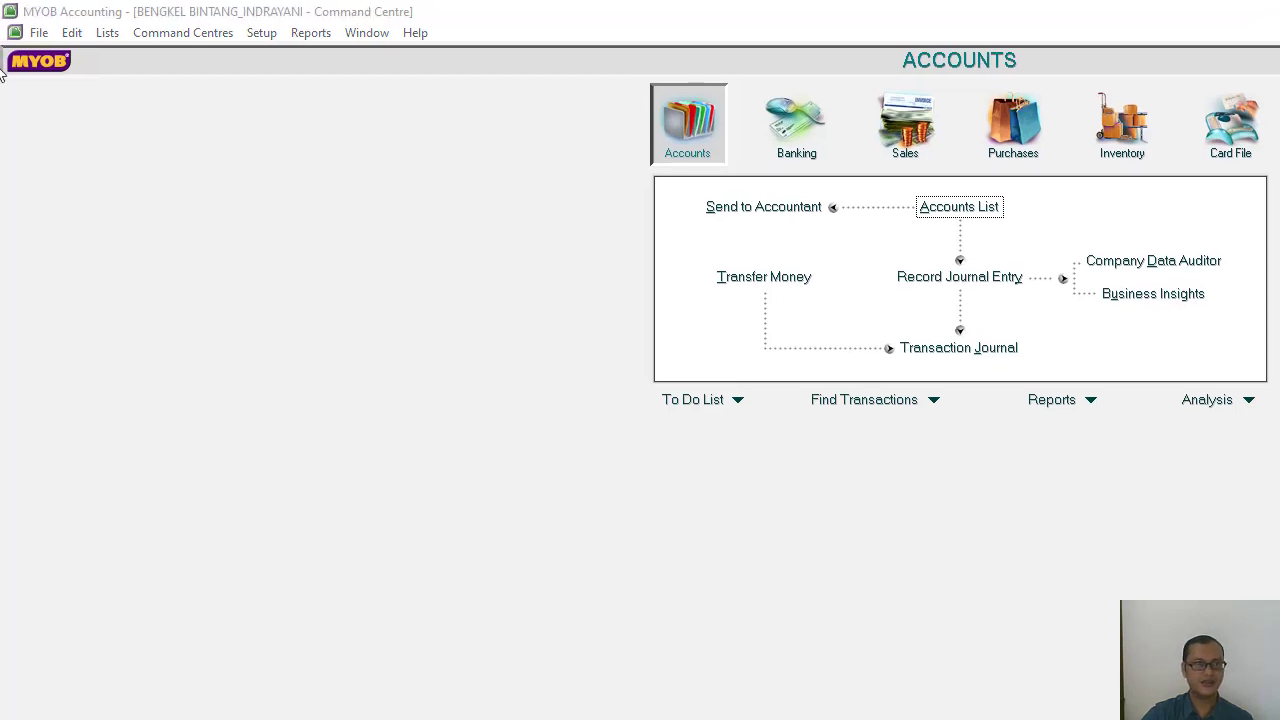
Exit MYOB Accounting without backing up the company file.
left_click(39, 33)
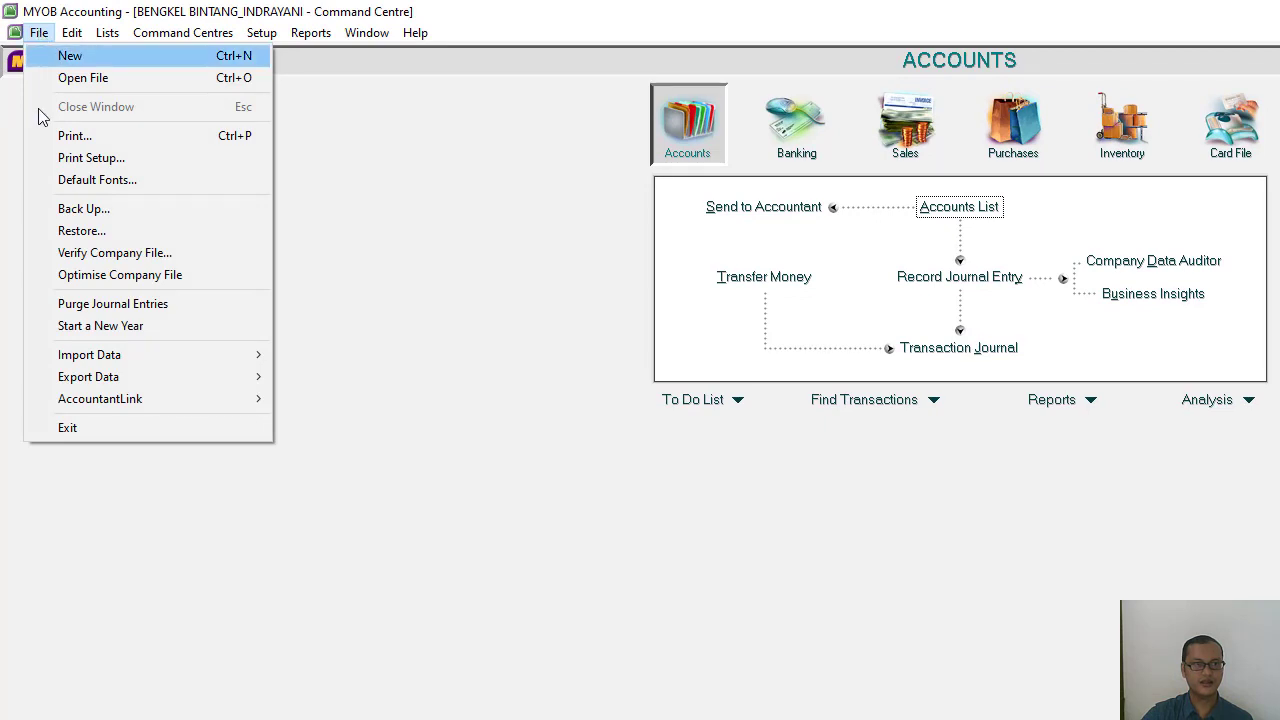
left_click(67, 430)
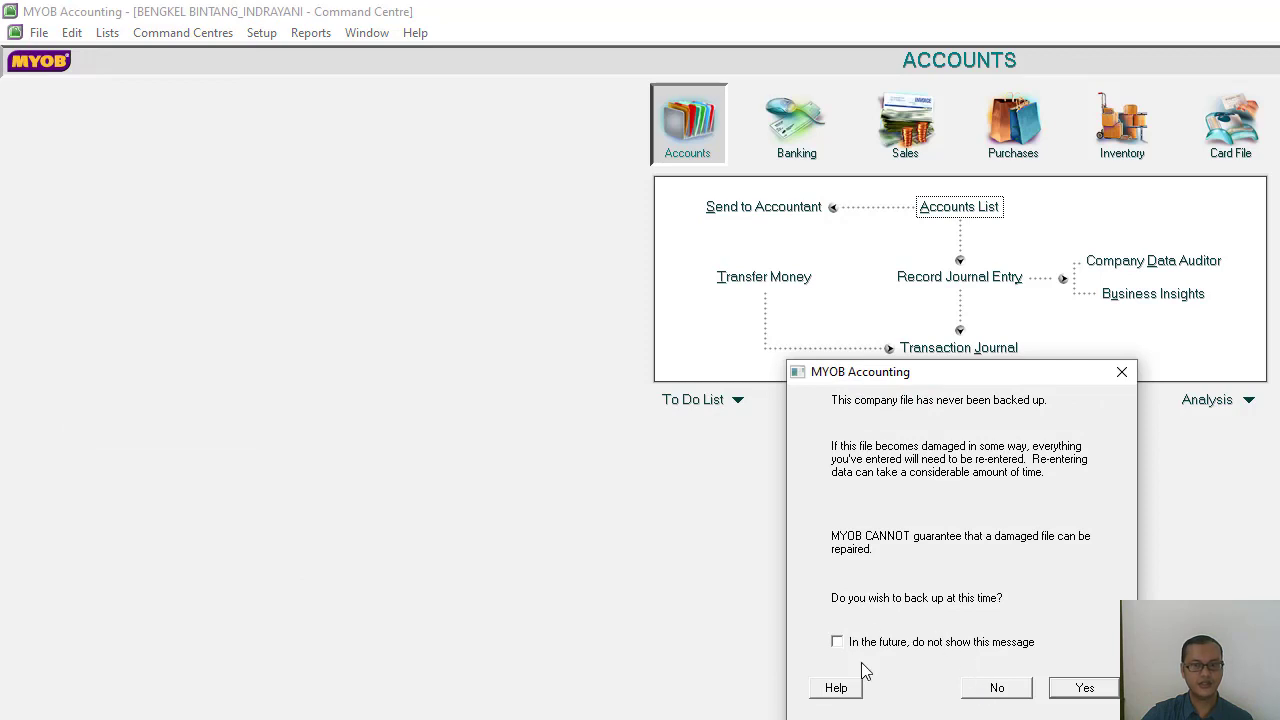
left_click(1010, 689)
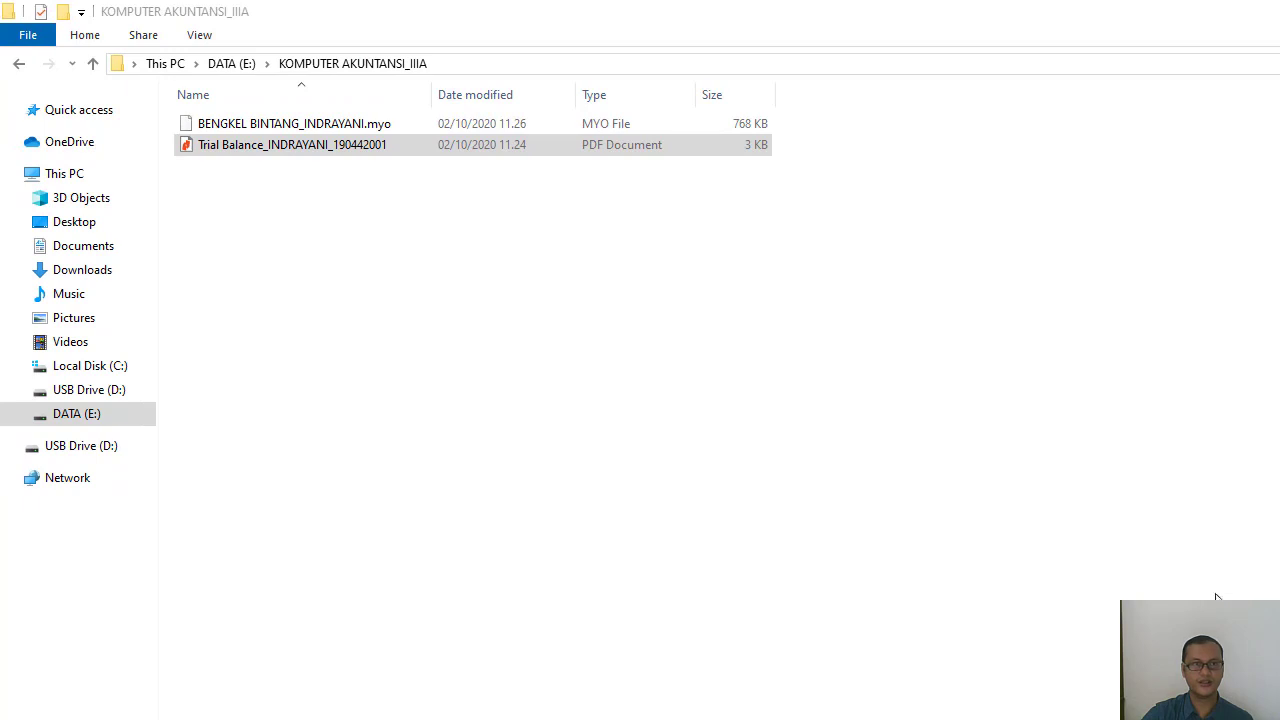
Clear the remaining open windows to reach the desktop and launch MYOB Accounting again.
key("alt+Tab")
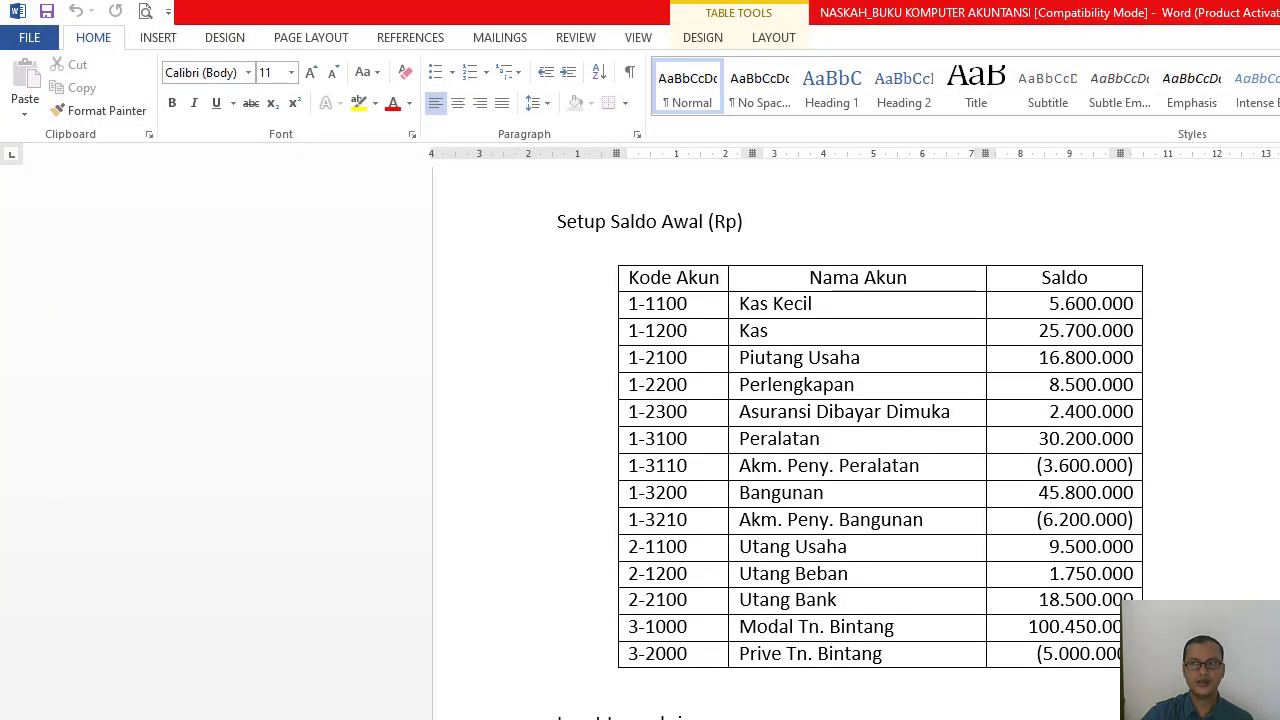
key("super+Down")
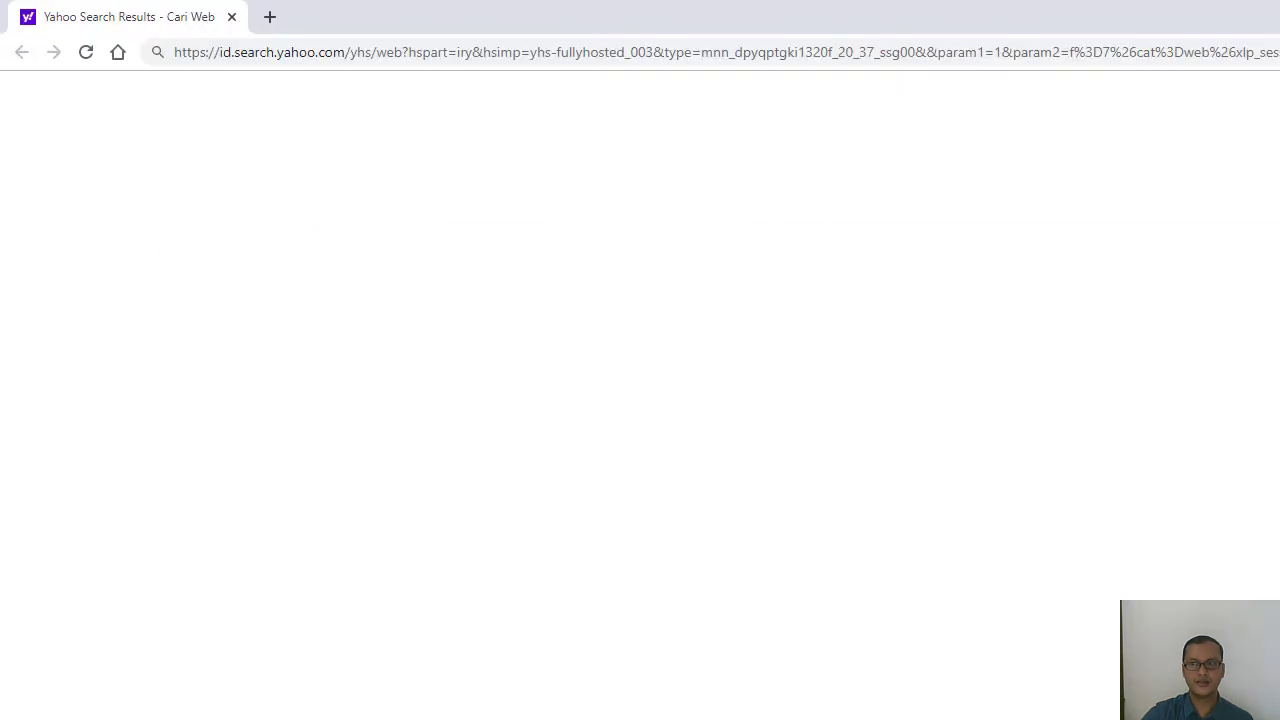
key("super+Down")
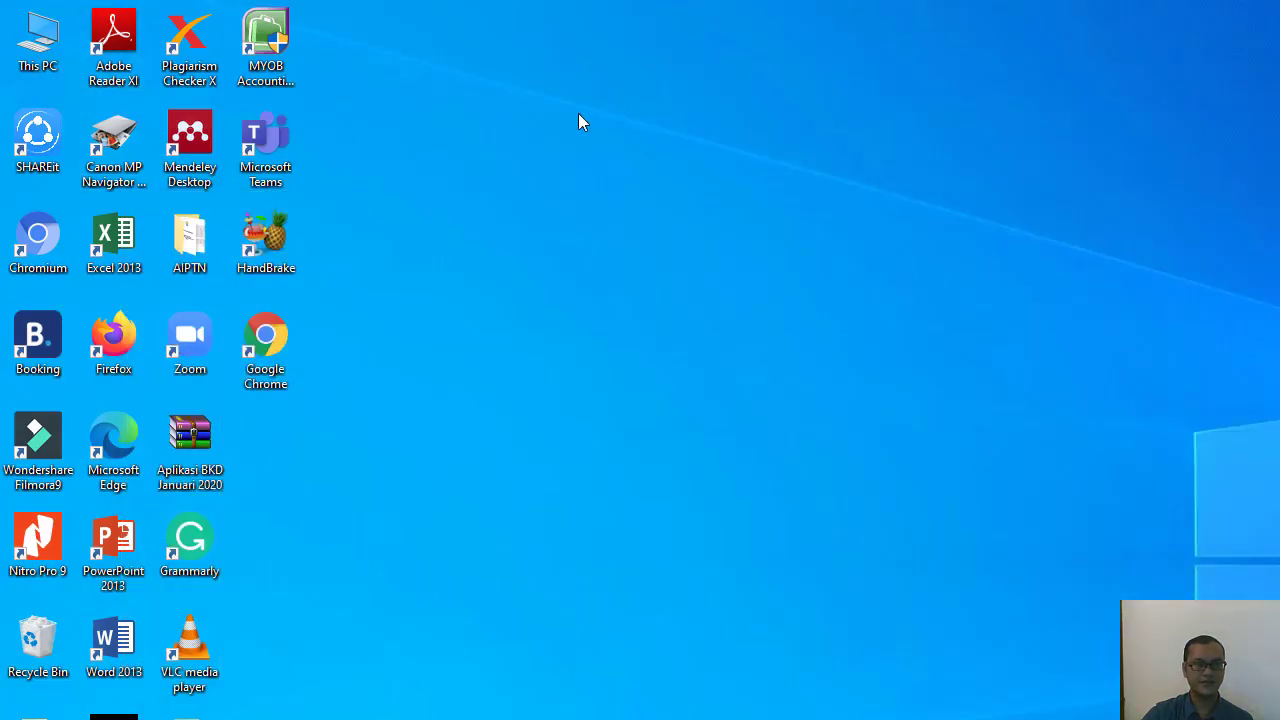
double_click(276, 49)
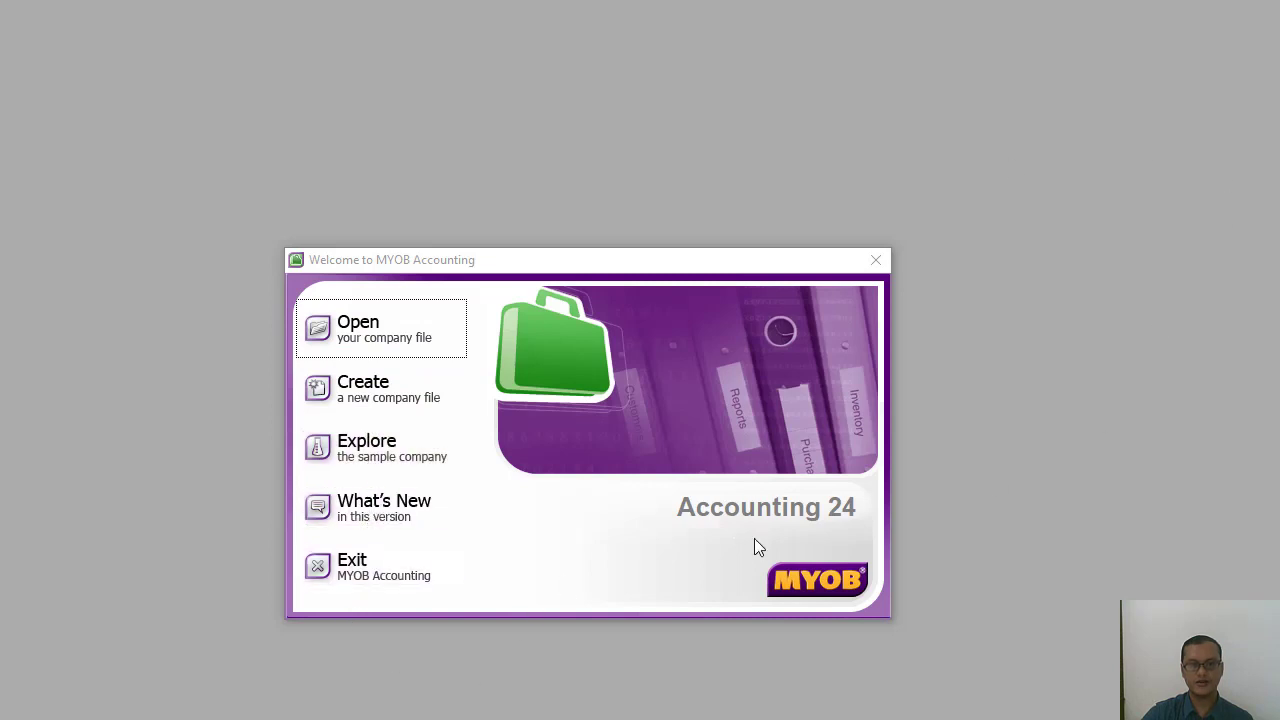
Open the BENGKEL BINTANG company file from KOMPUTER AKUNTANSI_IIIA on DATA (E:) and sign on as Administrator without a password.
left_click(358, 330)
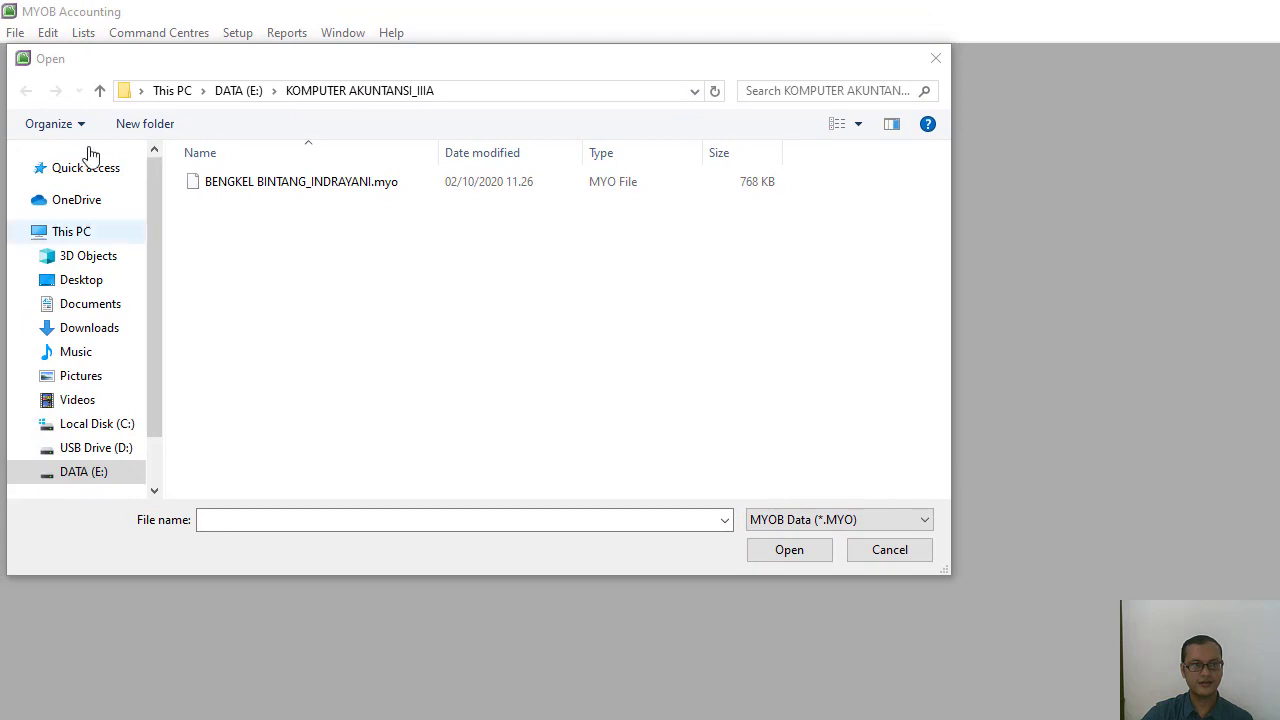
left_click(50, 484)
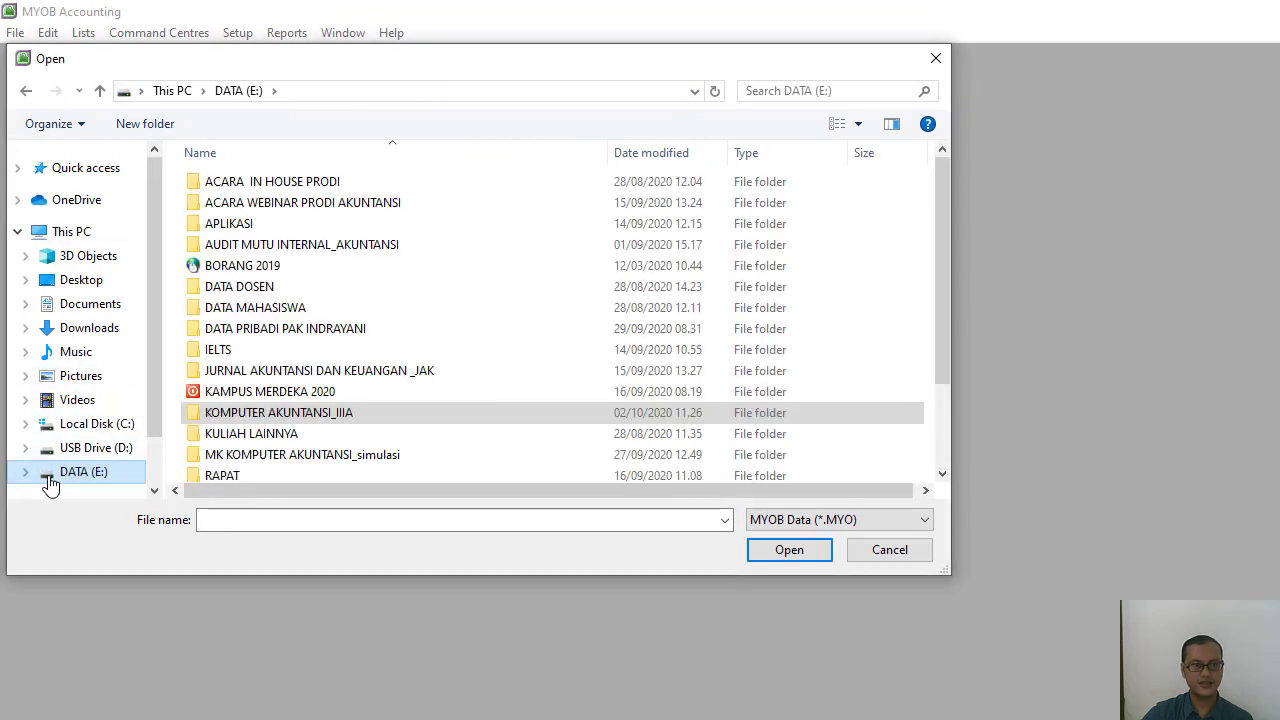
double_click(255, 411)
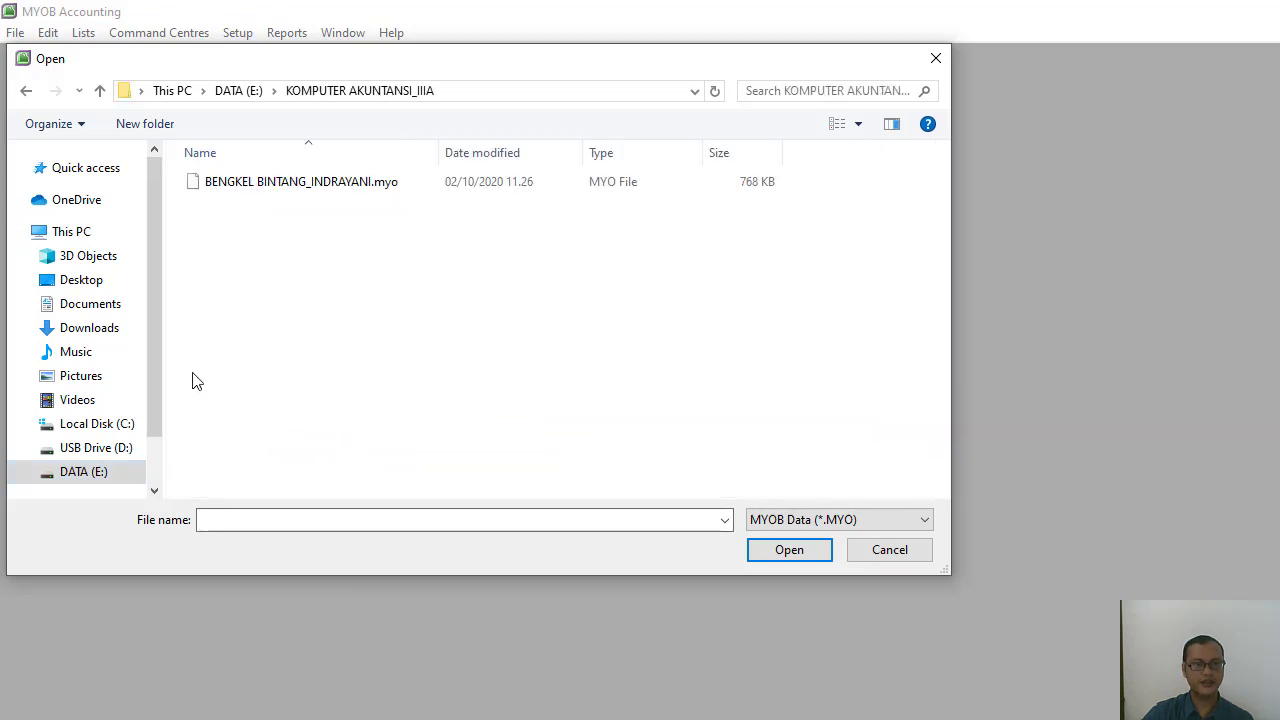
left_click(313, 187)
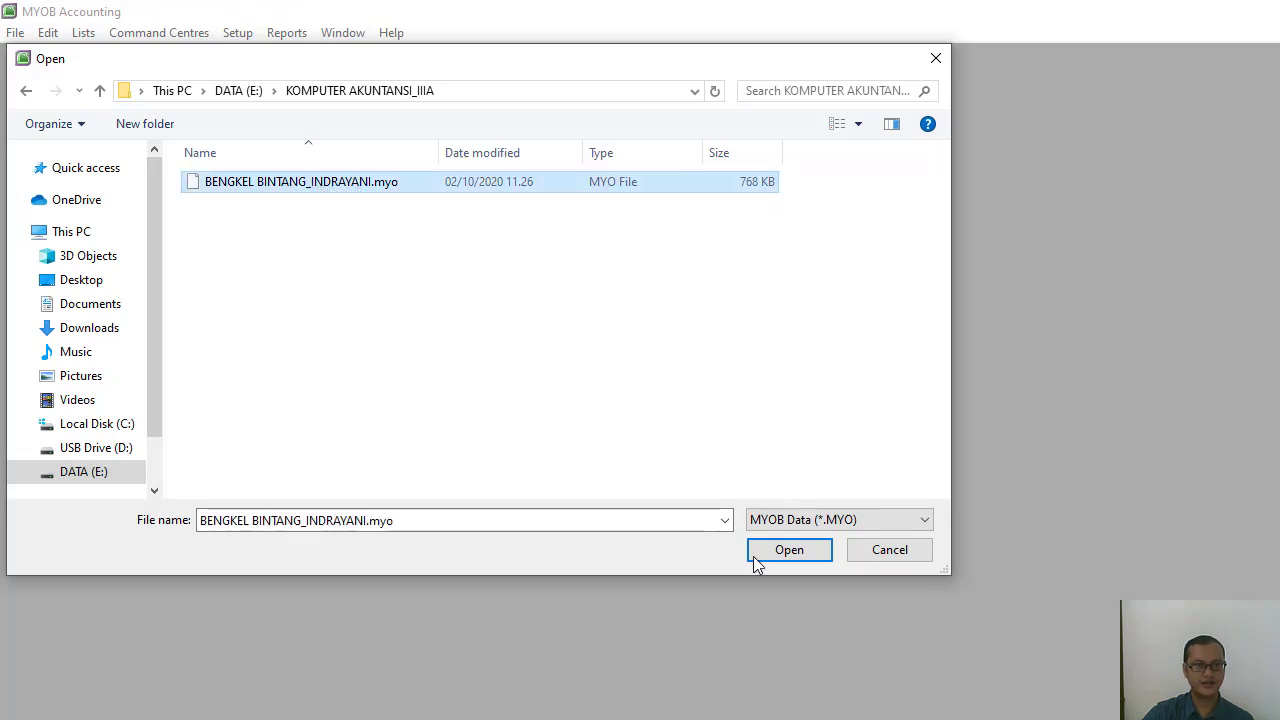
left_click(785, 551)
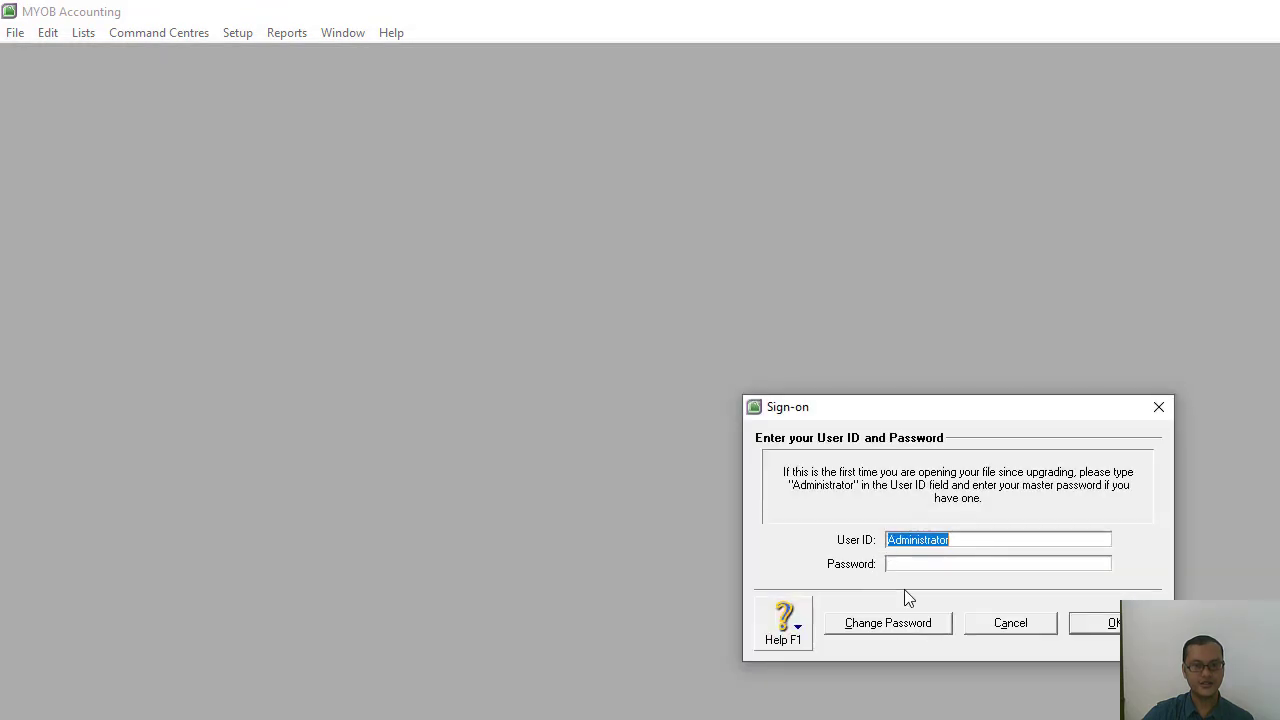
left_click(1101, 626)
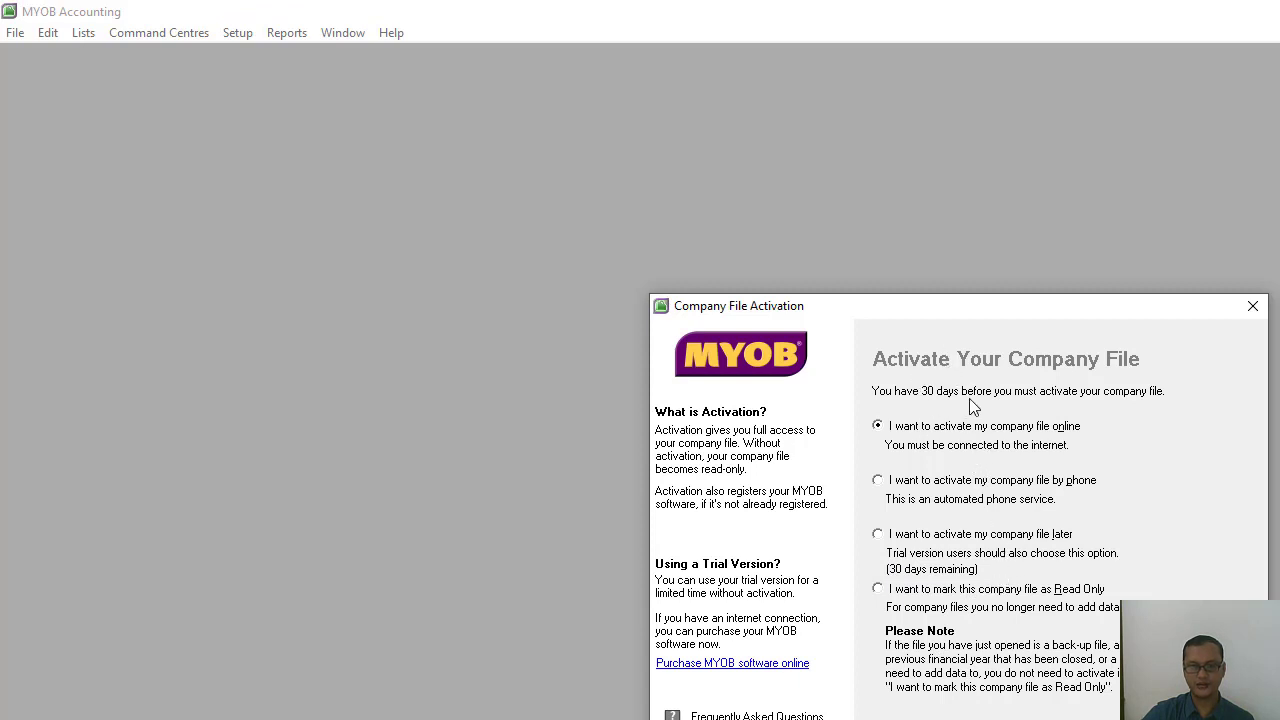
Choose to activate the company file later and decline the data verification.
left_click(879, 535)
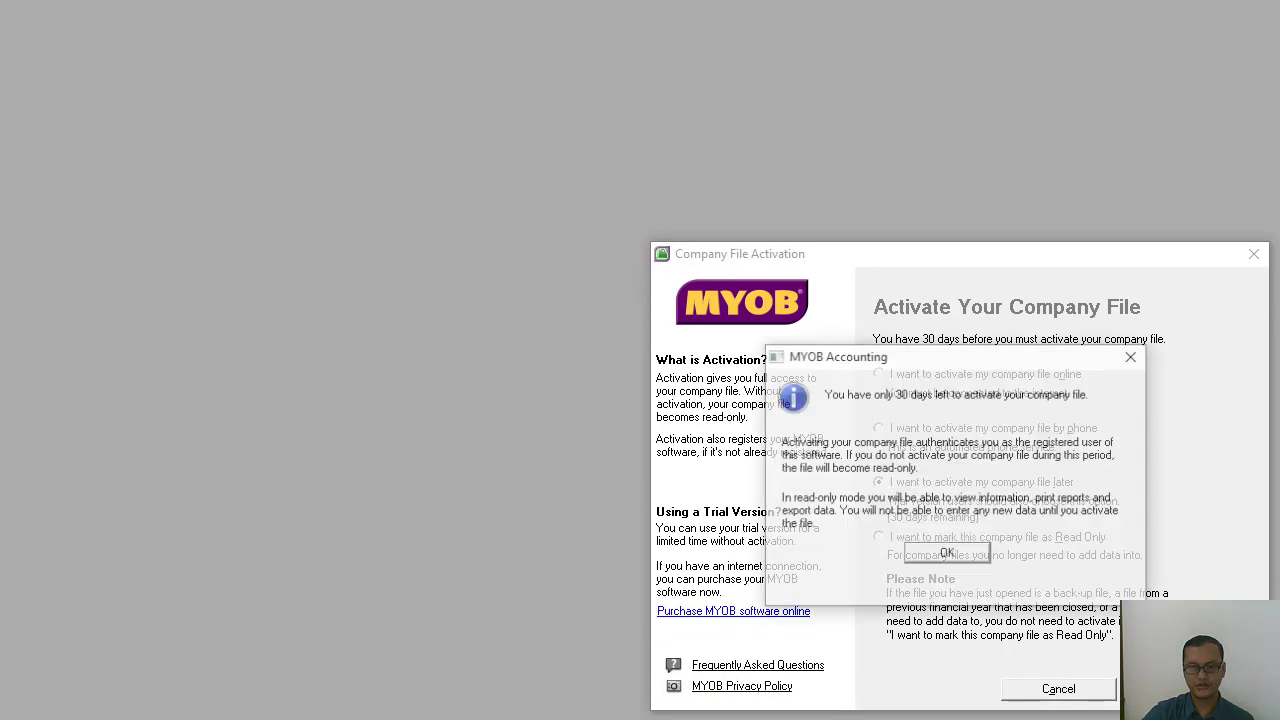
left_click(962, 556)
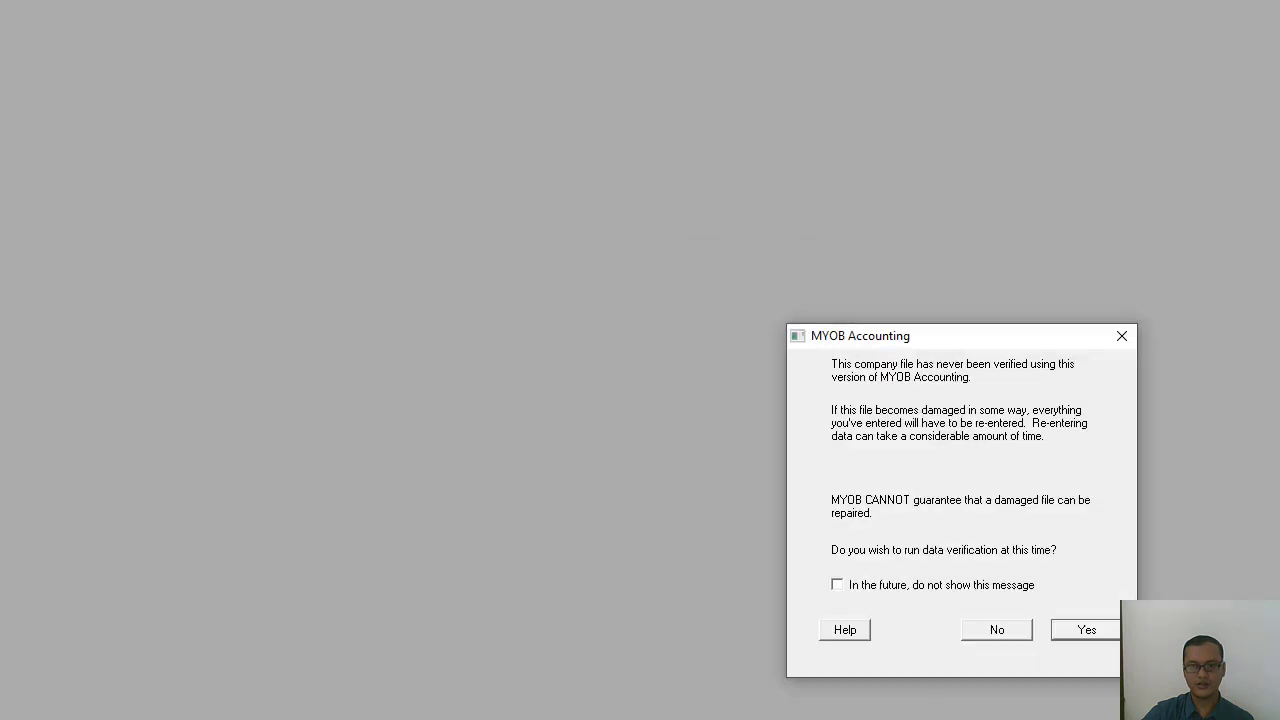
left_click(1000, 626)
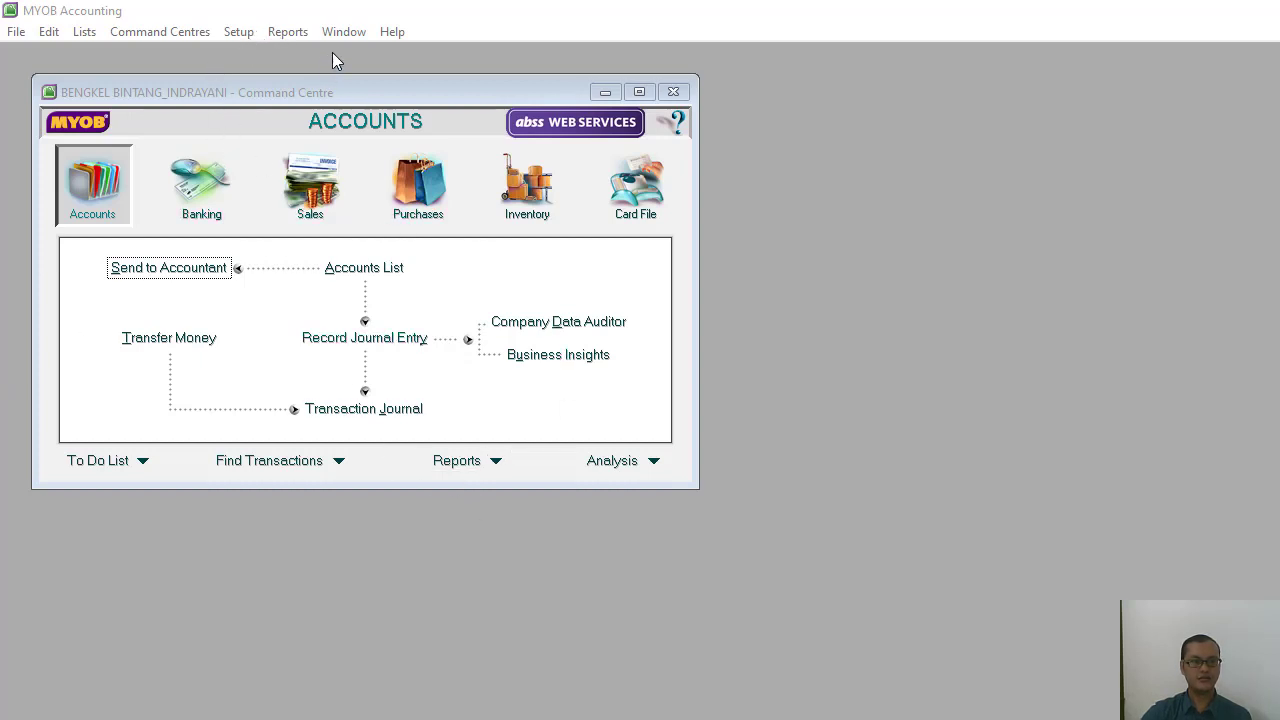
Maximise the Index to Reports and display the Trial Balance report for the January period.
left_click(285, 32)
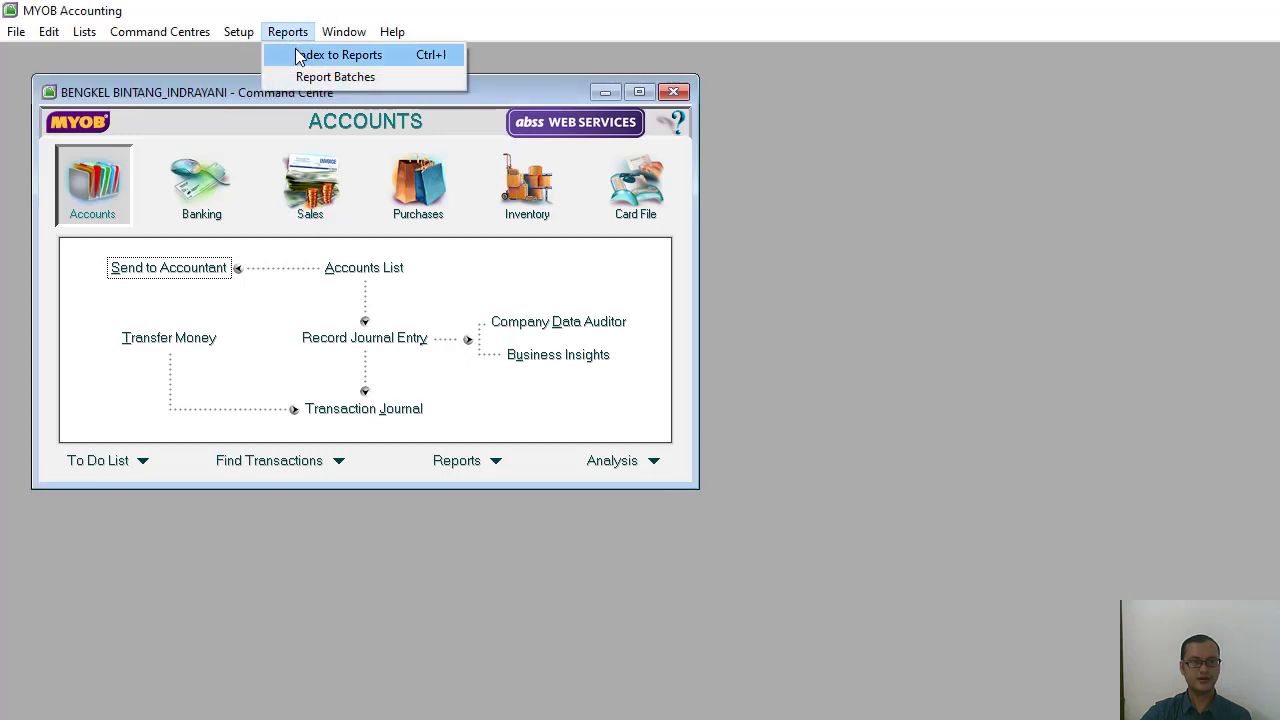
left_click(300, 57)
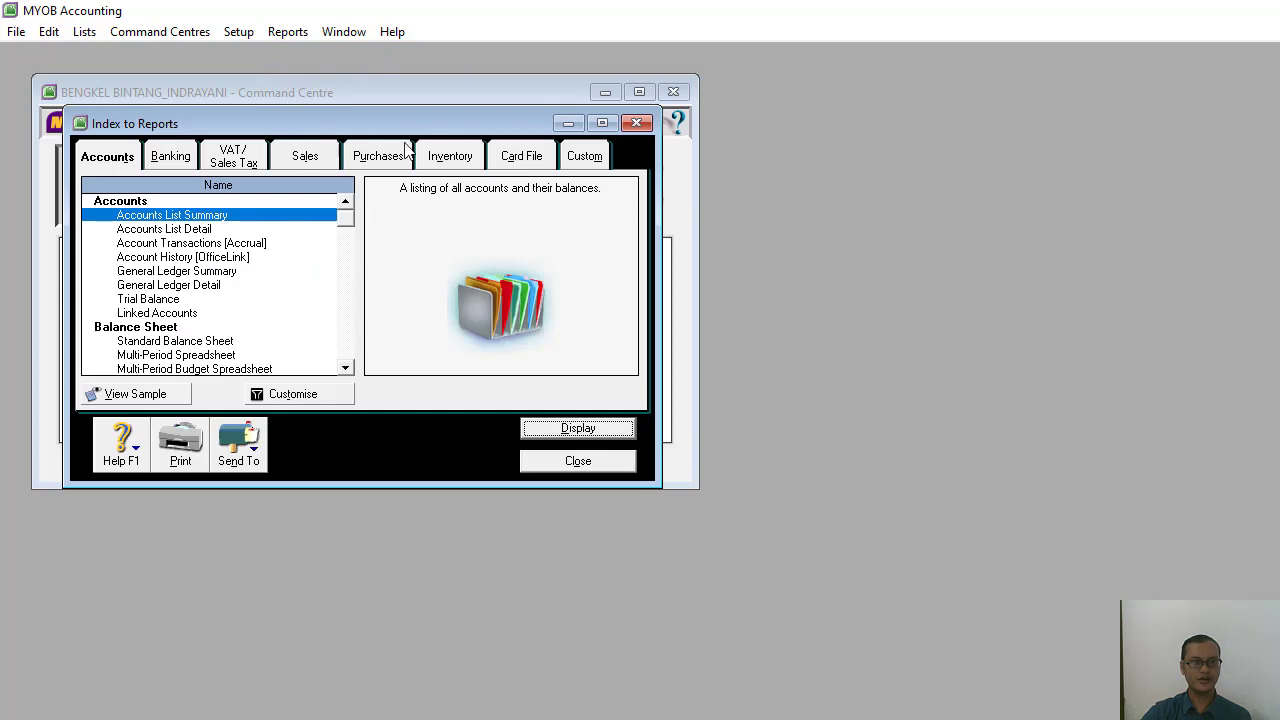
left_click(602, 122)
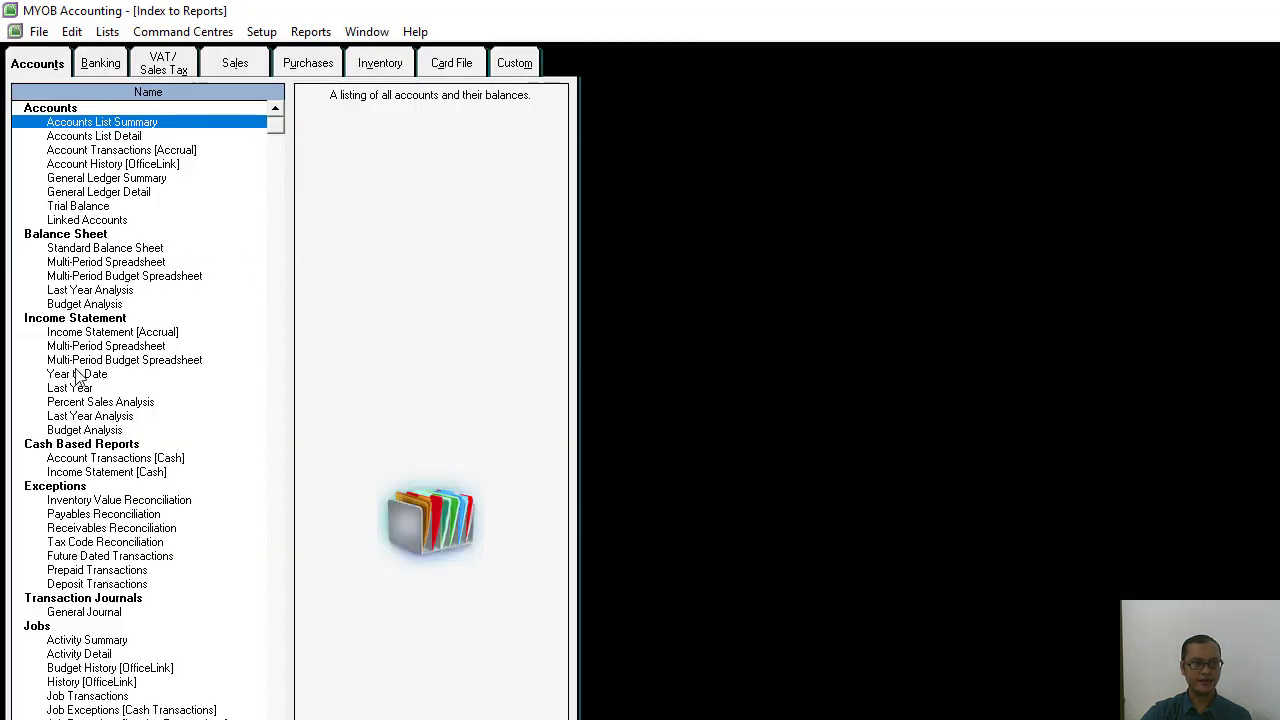
double_click(98, 208)
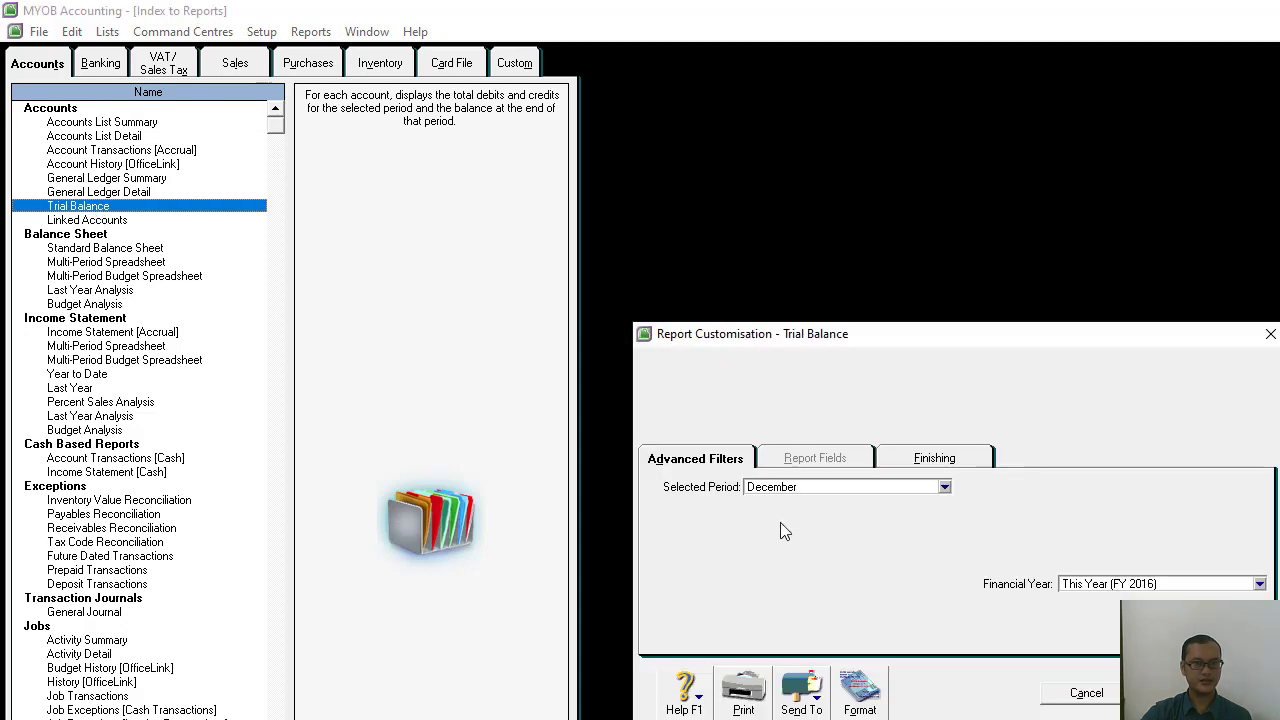
left_click(944, 487)
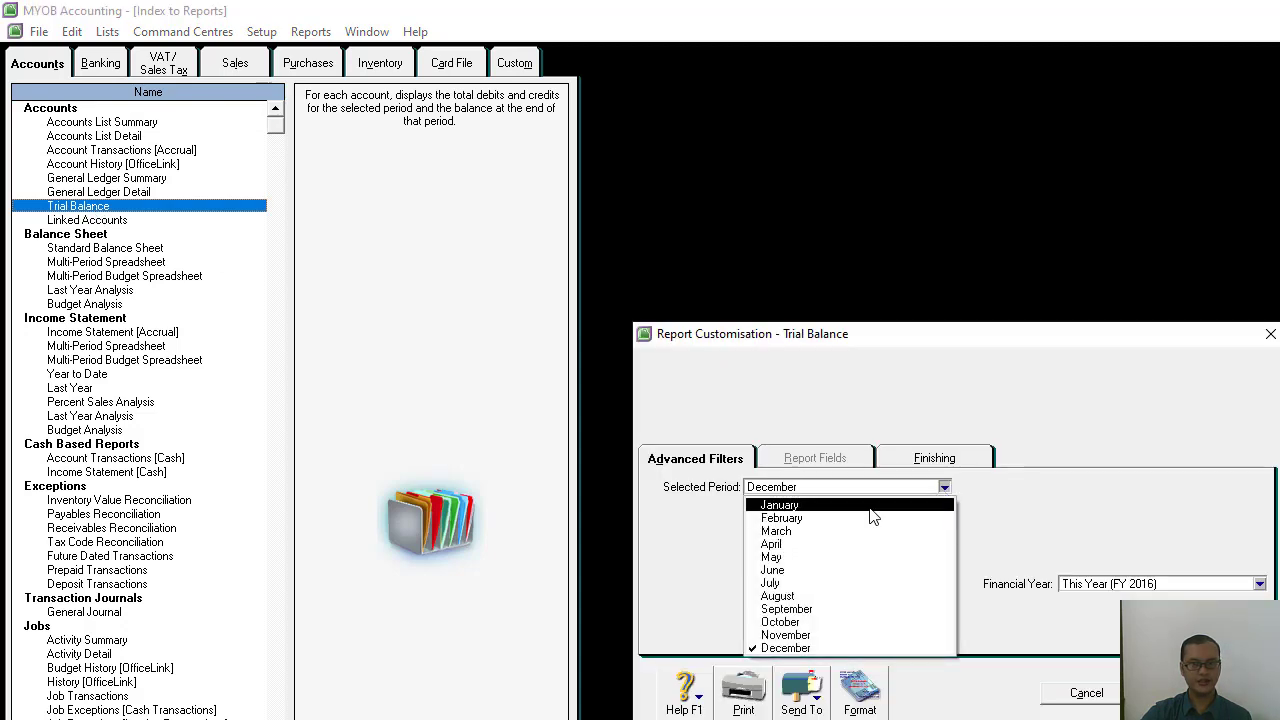
left_click(860, 504)
left_click(1200, 693)
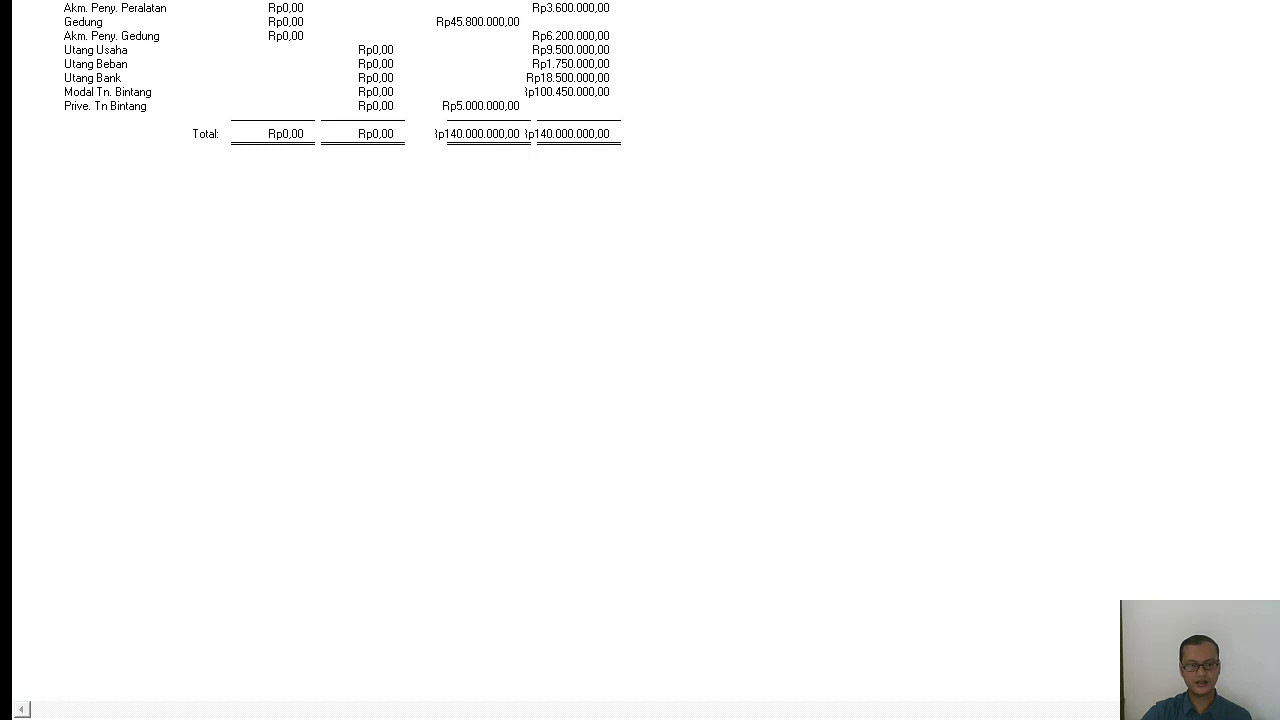
Close the Trial Balance and the report index, and exit MYOB Accounting without backing up the company file.
left_click(569, 686)
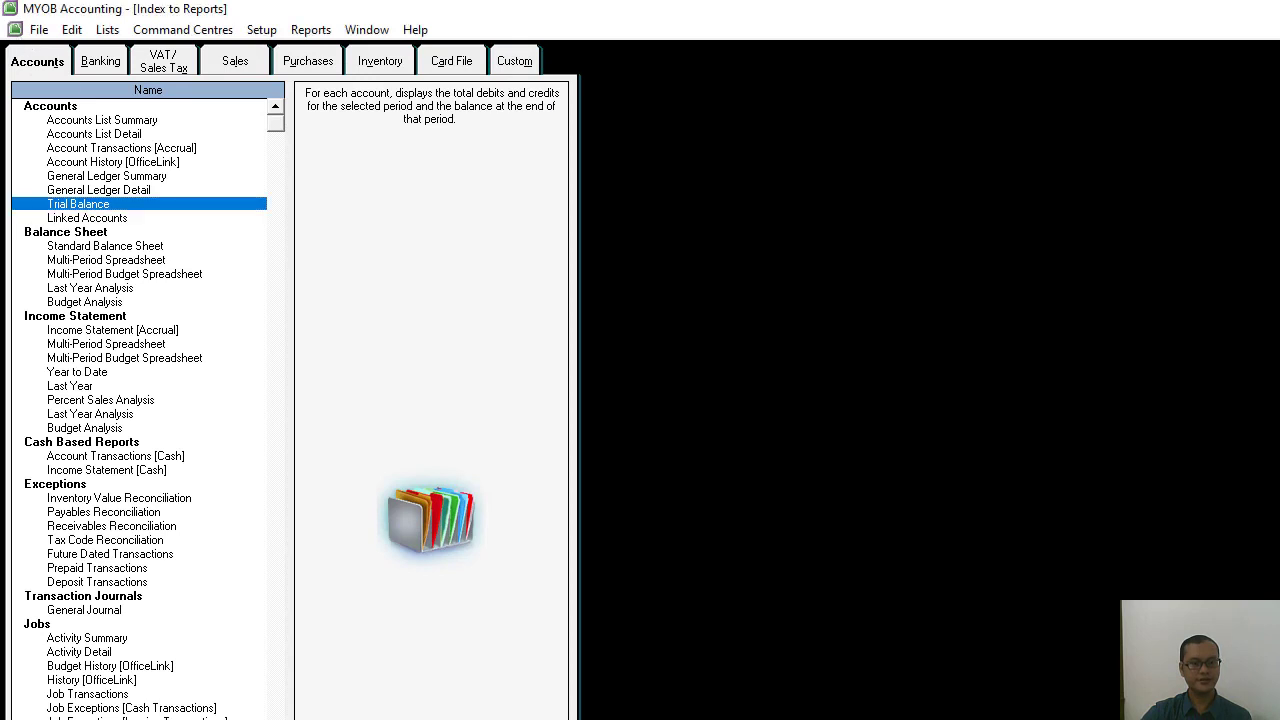
key("Escape")
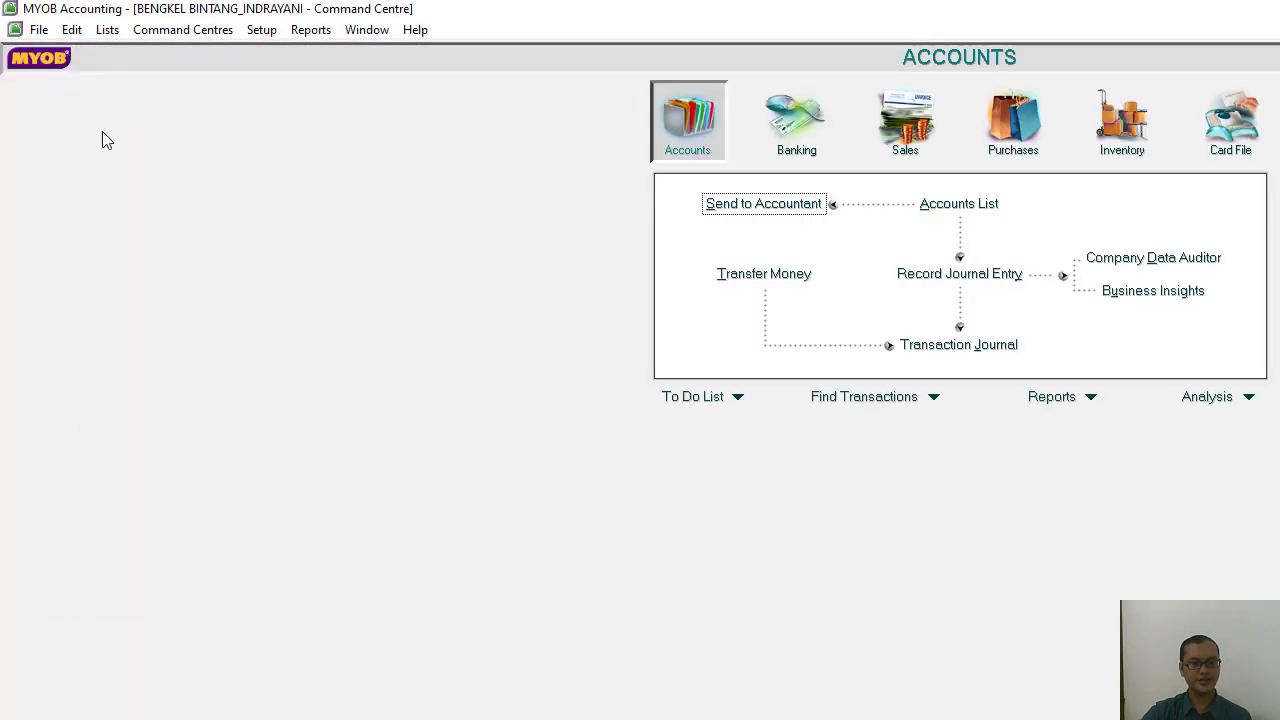
left_click(39, 30)
left_click(100, 428)
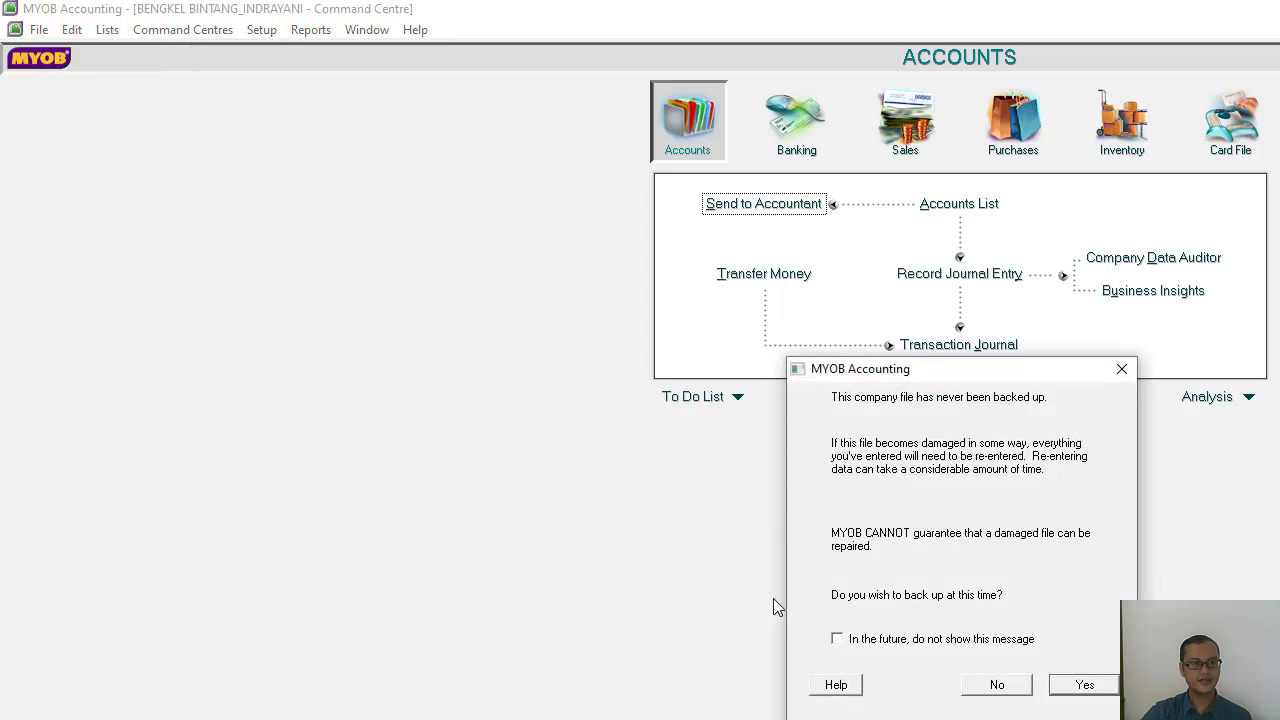
left_click(997, 685)
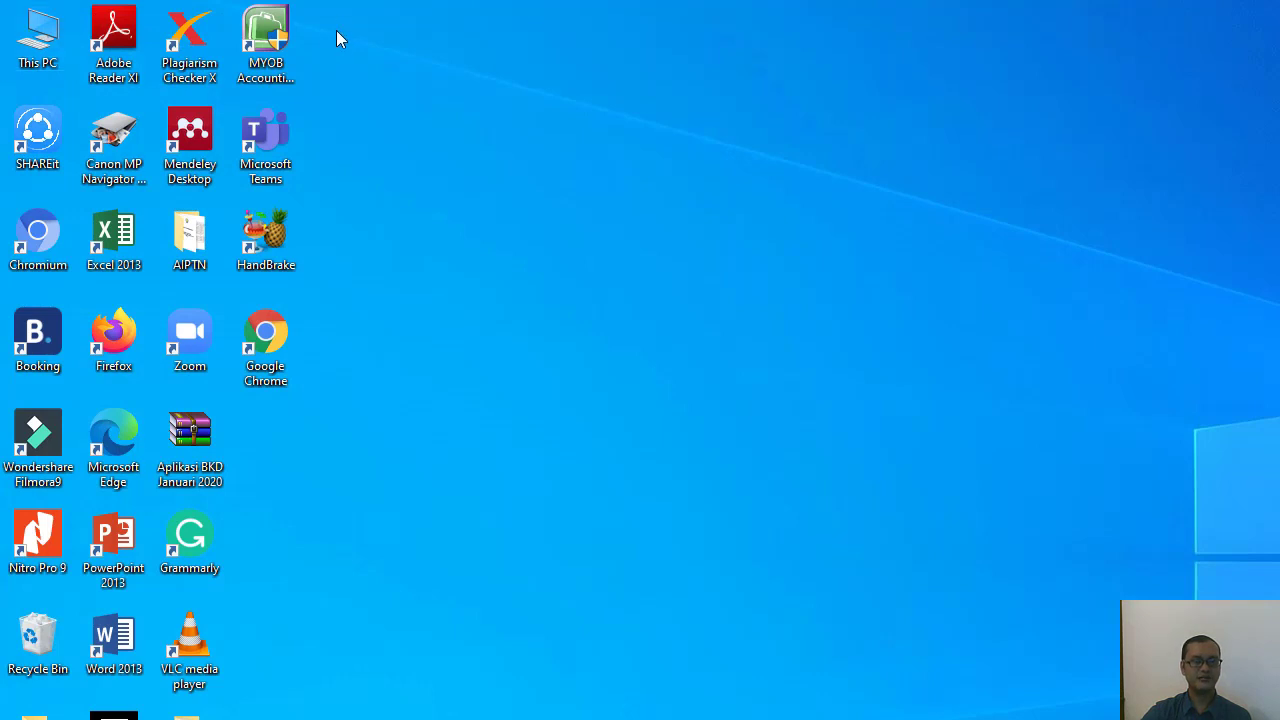
left_click(280, 60)
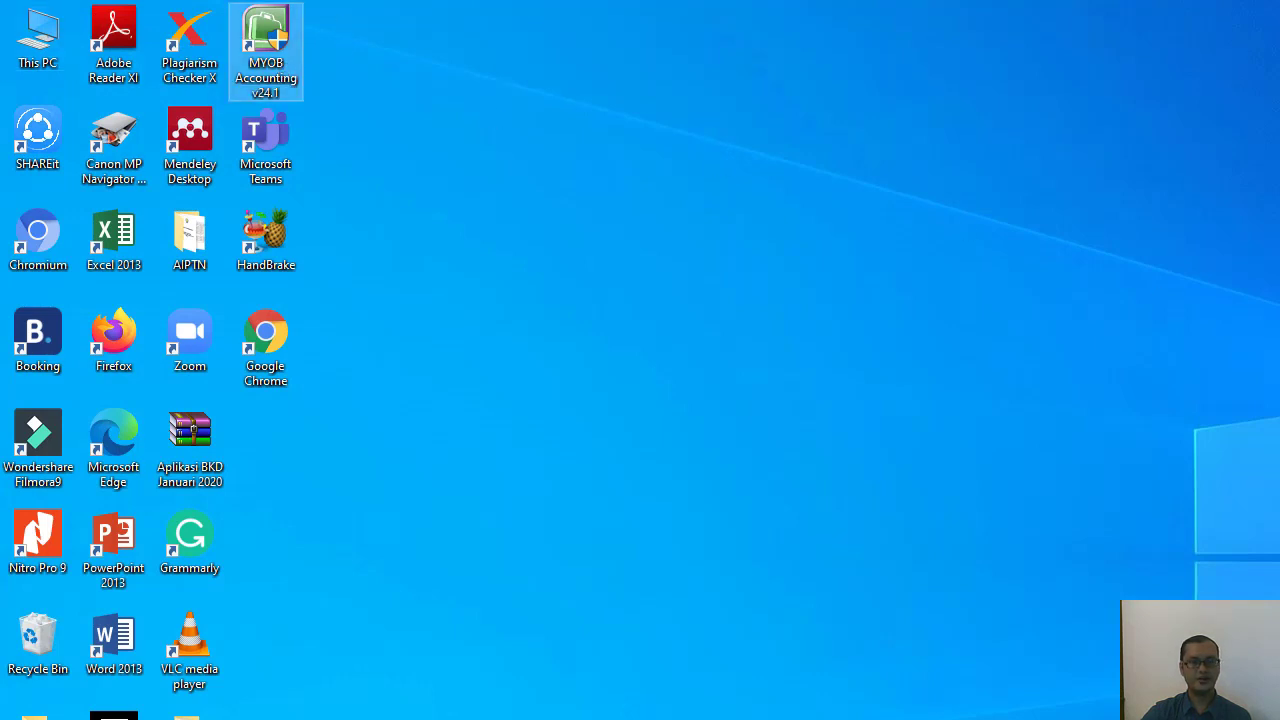